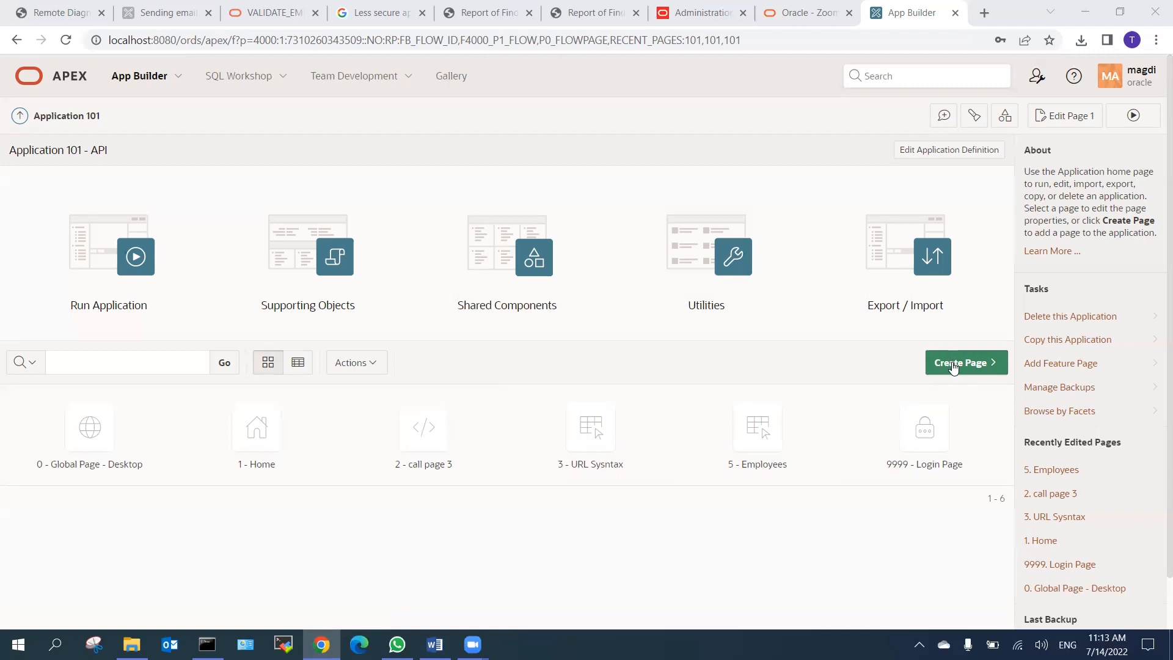
Create an Interactive Report page named Employees, based on the EMP table of the local database.
{"action": "left_click", "coordinate": [953, 365]}
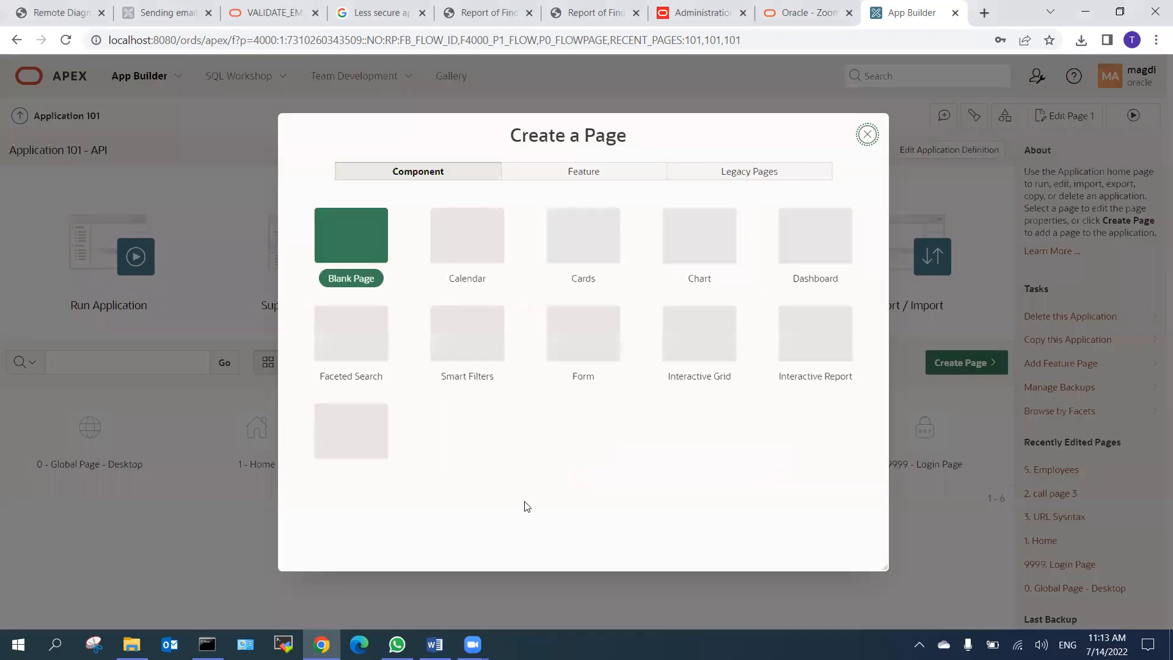
{"action": "left_click", "coordinate": [810, 346]}
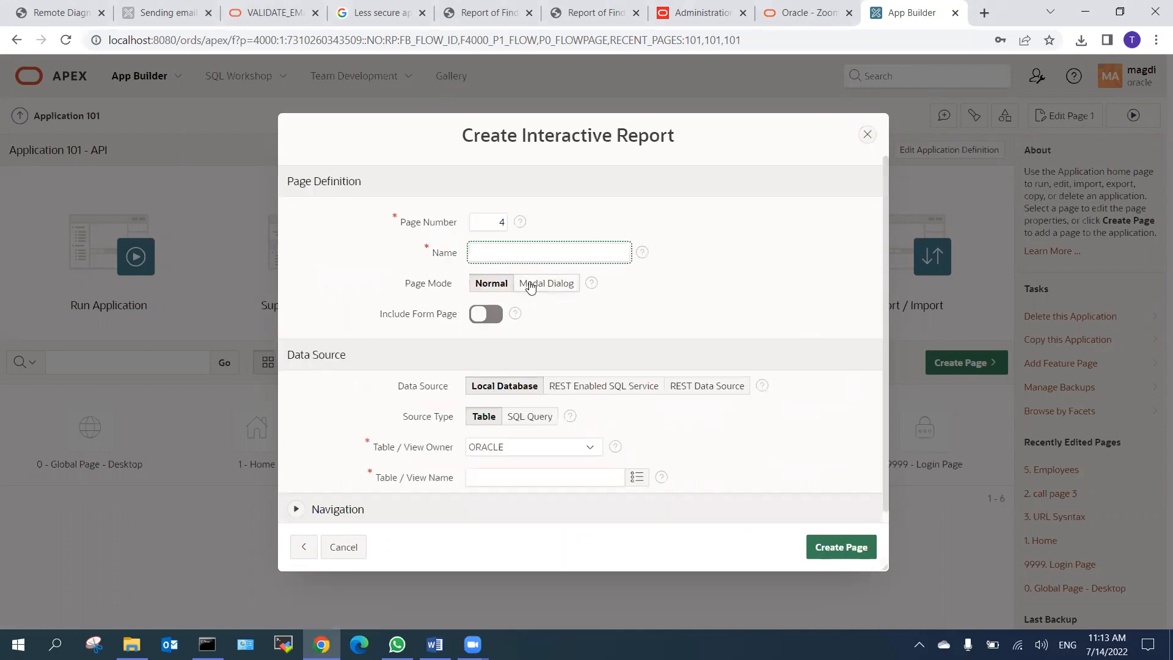
{"action": "type", "text": "Employees"}
{"action": "left_click", "coordinate": [632, 482]}
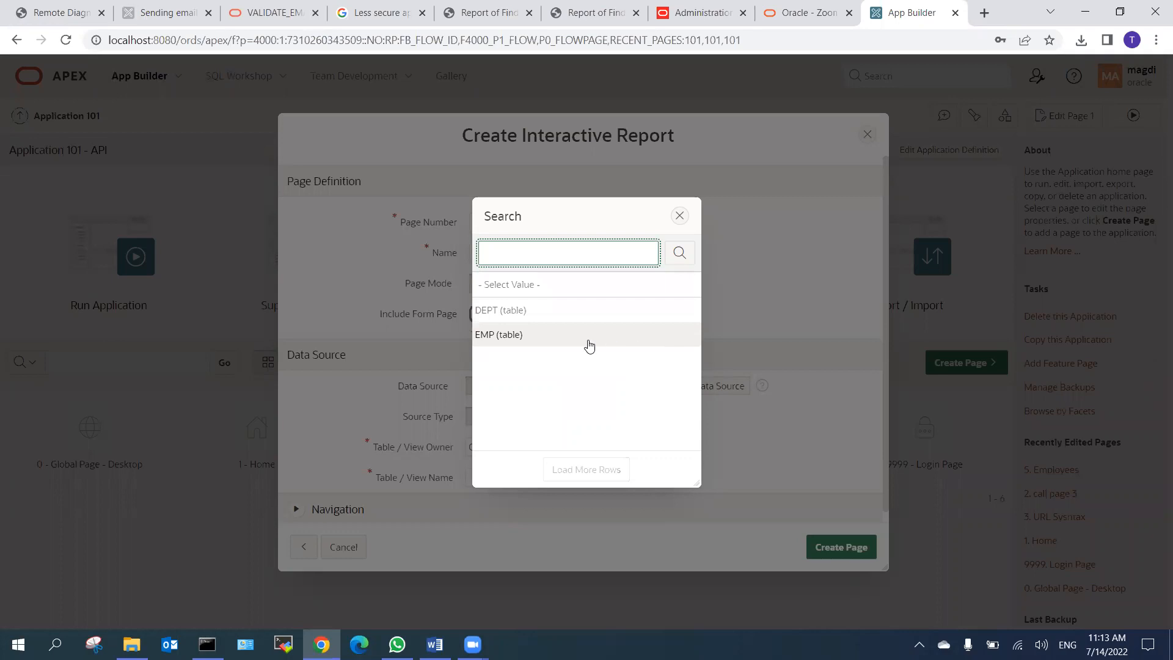
{"action": "left_click", "coordinate": [532, 338]}
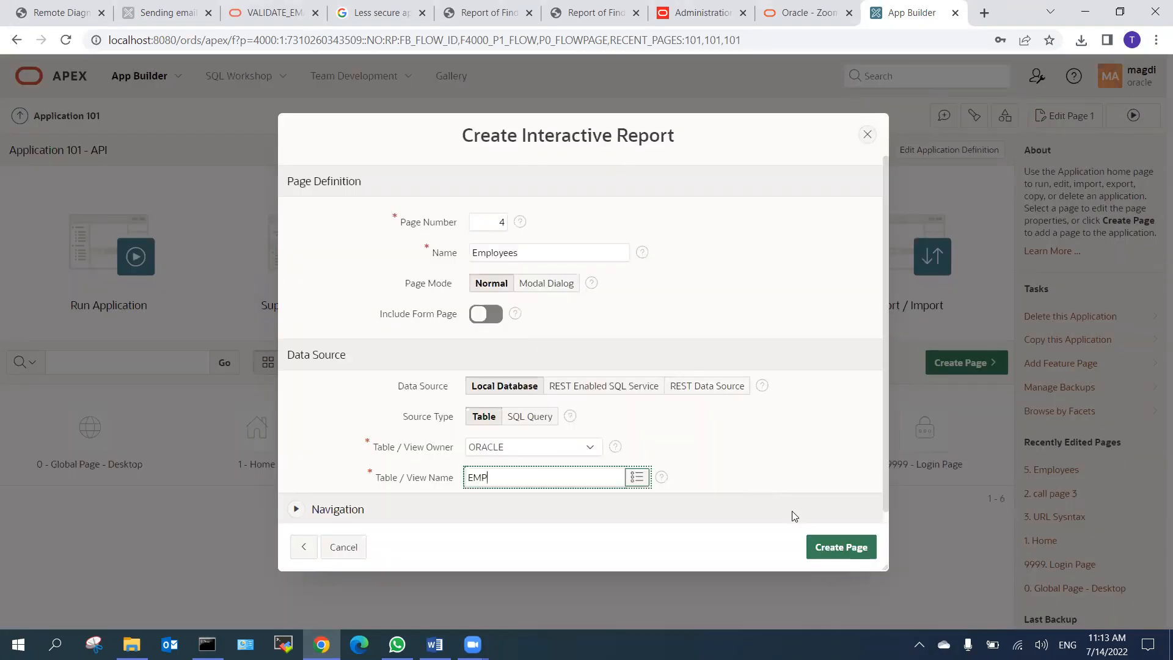
{"action": "scroll", "coordinate": [792, 511], "scroll_direction": "down", "scroll_amount": 1}
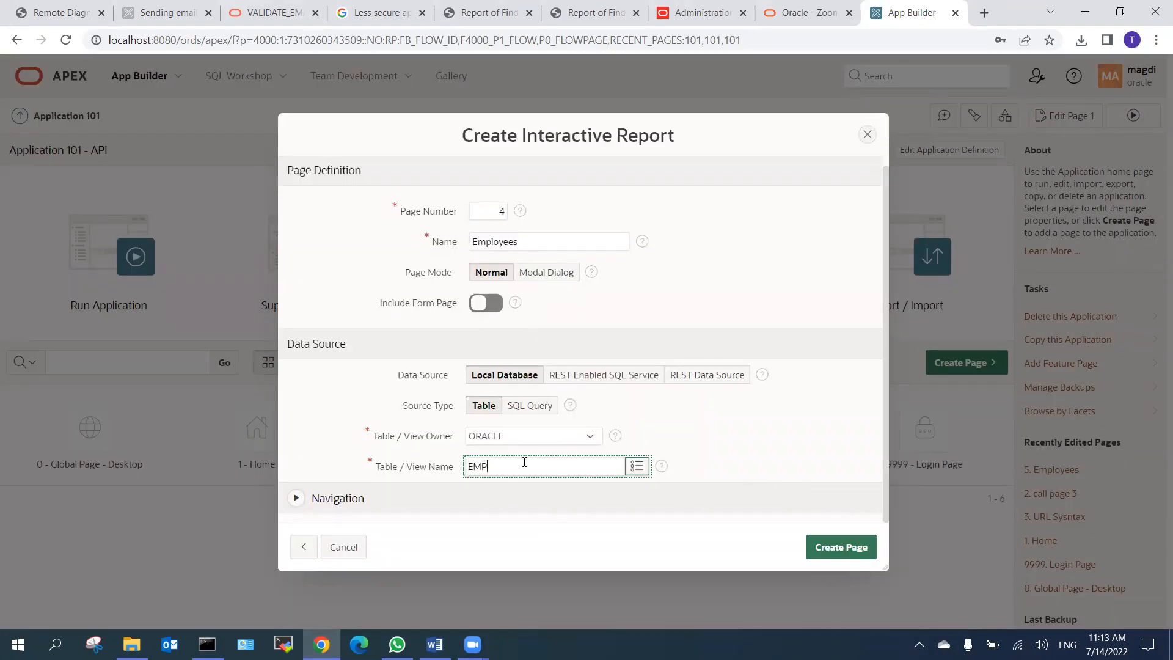
{"action": "left_click", "coordinate": [835, 546]}
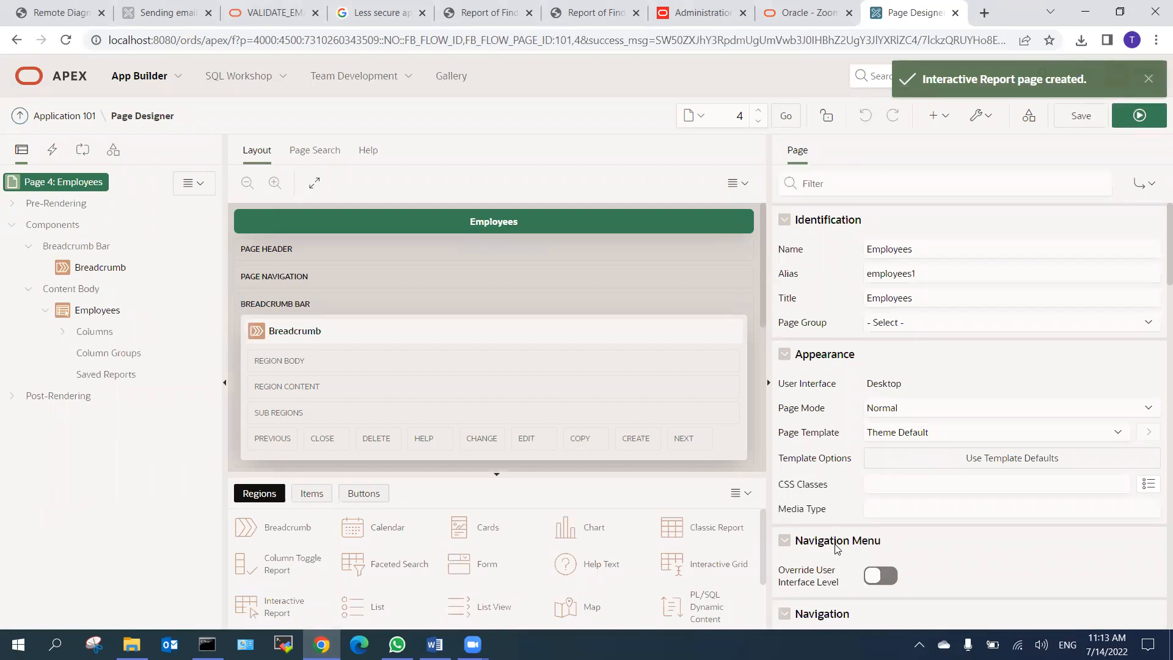
Run the Employees page and sign in to the application with the account username and password.
{"action": "left_click", "coordinate": [74, 309]}
{"action": "left_click", "coordinate": [1139, 116]}
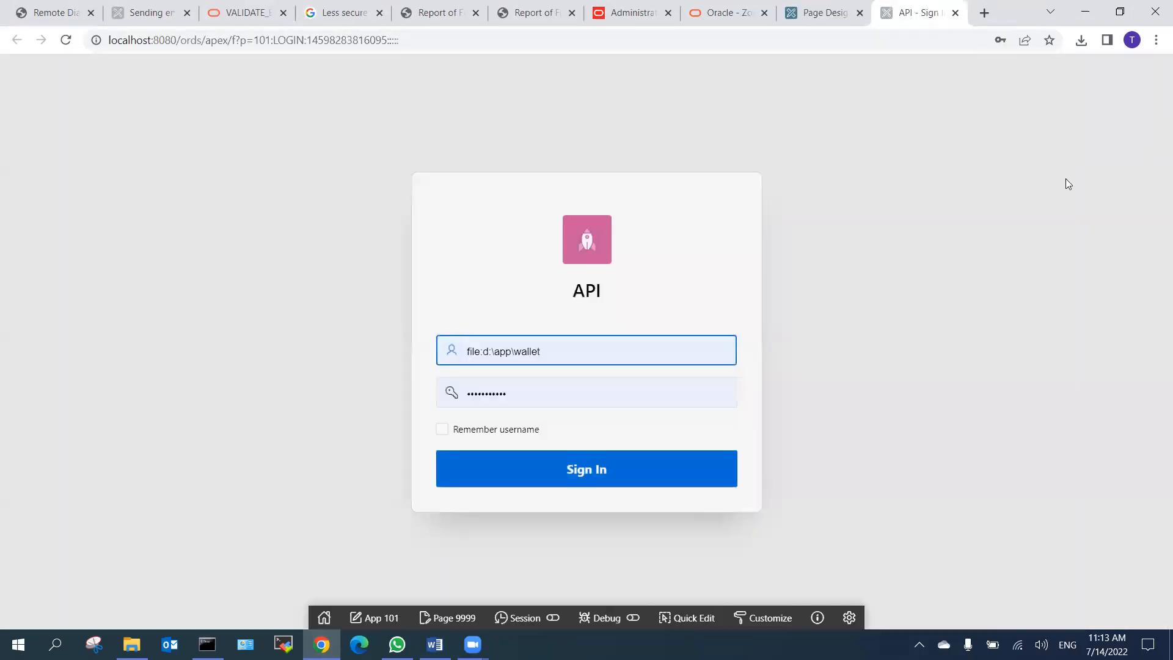
{"action": "left_click_drag", "start_coordinate": [620, 356], "coordinate": [246, 357]}
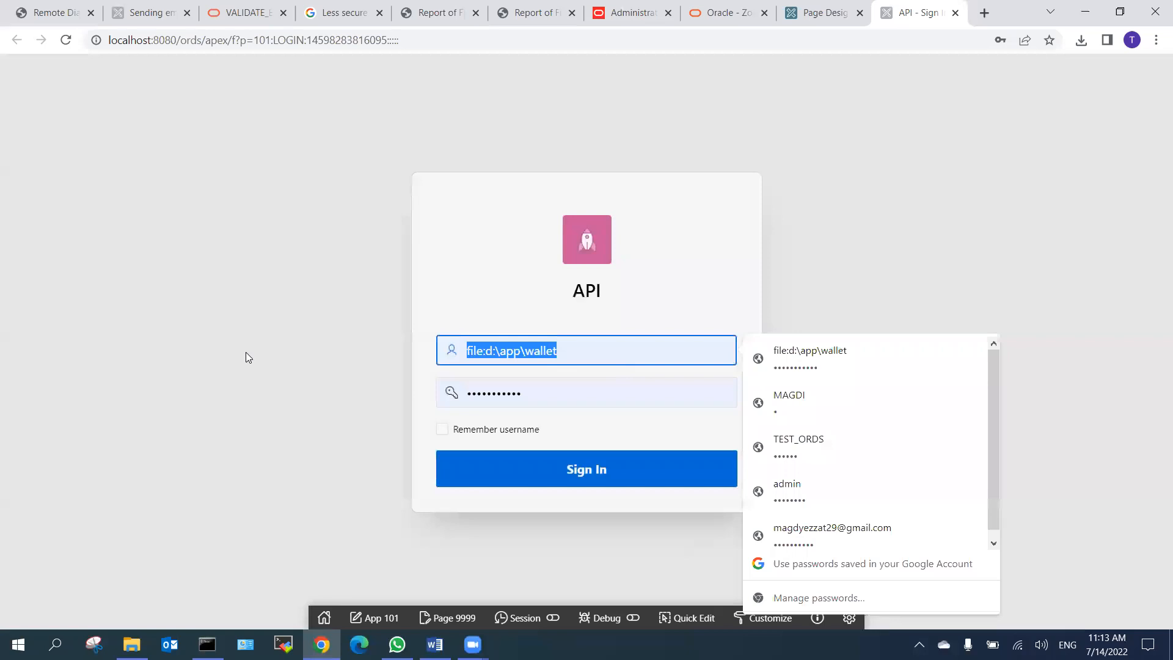
{"action": "type", "text": "magdi"}
{"action": "key", "text": "Tab"}
{"action": "type", "text": "1"}
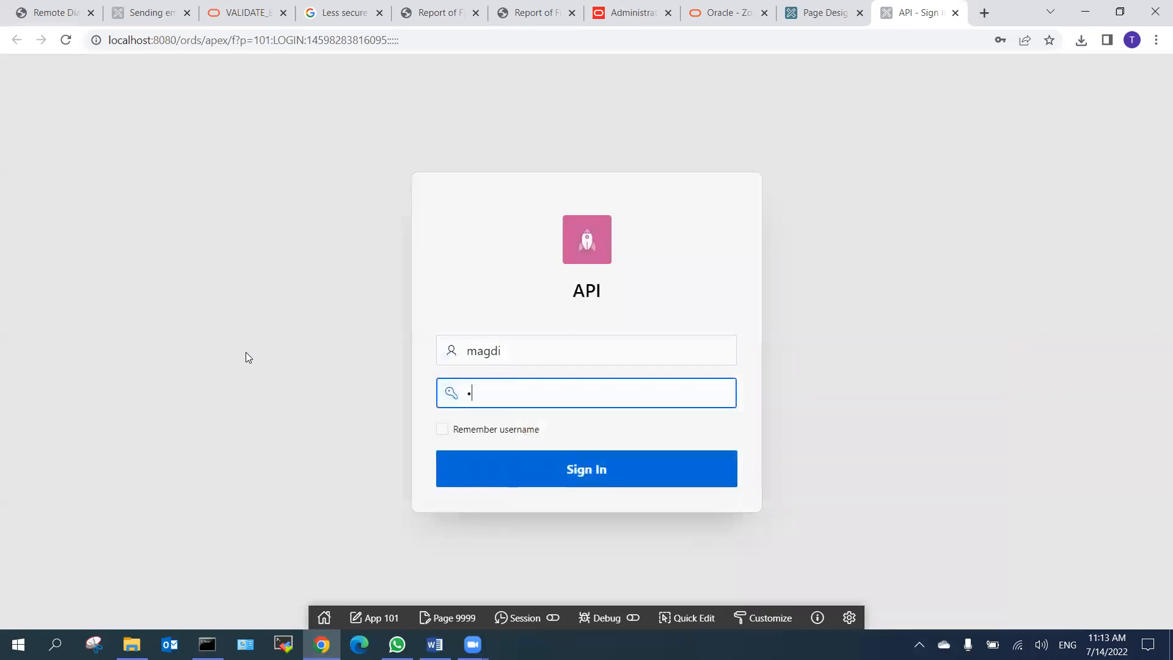
{"action": "key", "text": "Return"}
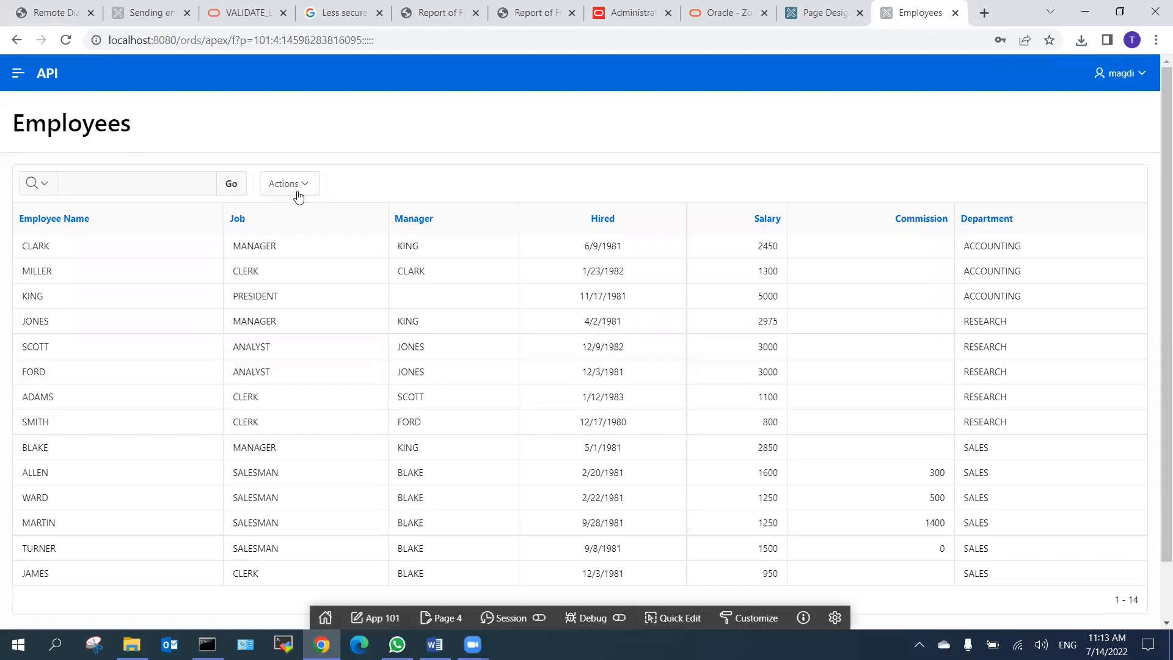
Return to the page's design and retitle the Employees report region as "Interactive report".
{"action": "left_click", "coordinate": [826, 14]}
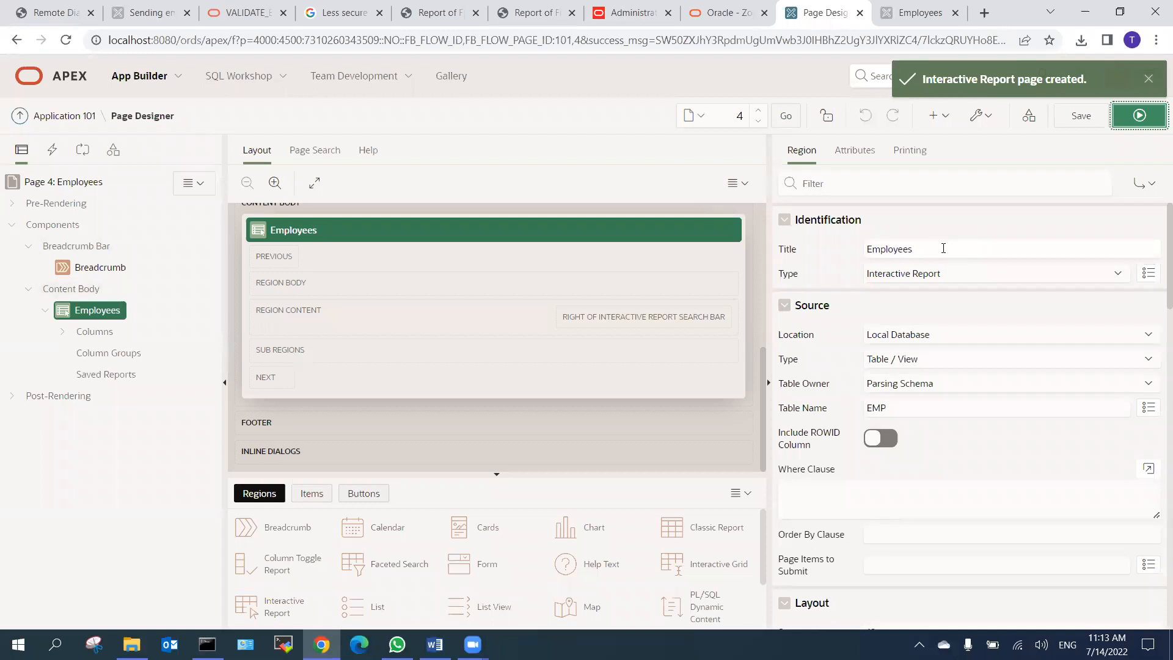
{"action": "left_click", "coordinate": [943, 248]}
{"action": "key", "text": "BackSpace"}
{"action": "key", "text": "BackSpace"}
{"action": "key", "text": "BackSpace"}
{"action": "key", "text": "BackSpace"}
{"action": "key", "text": "BackSpace"}
{"action": "key", "text": "BackSpace"}
{"action": "key", "text": "BackSpace"}
{"action": "key", "text": "BackSpace"}
{"action": "type", "text": "Interactive report"}
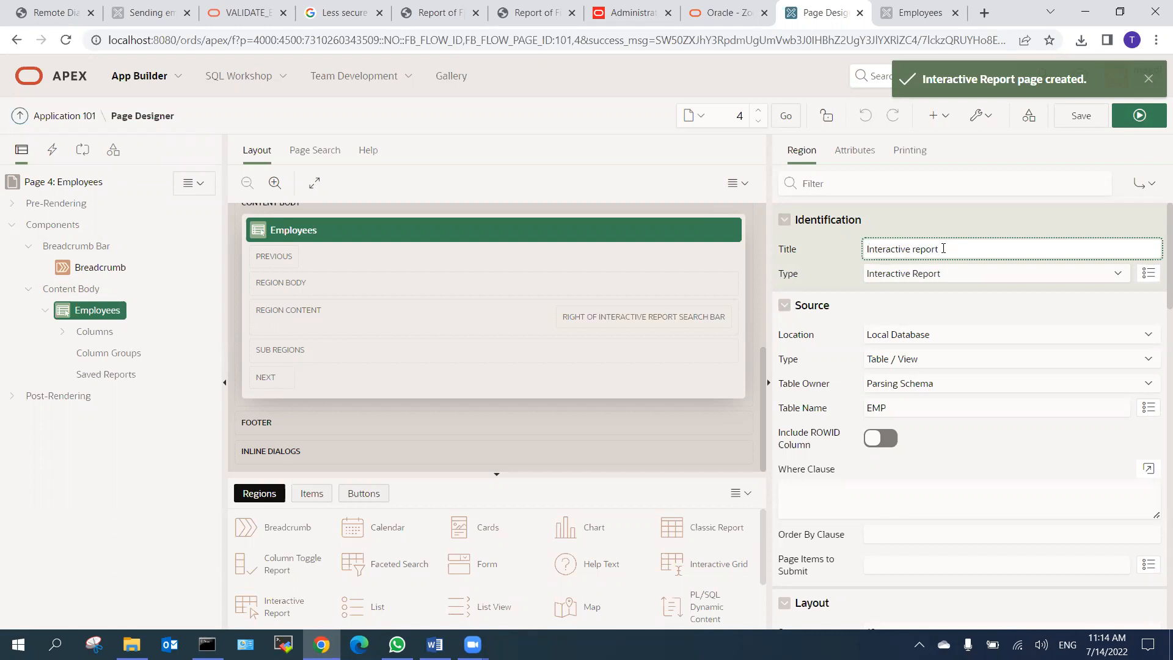
{"action": "left_click", "coordinate": [98, 267]}
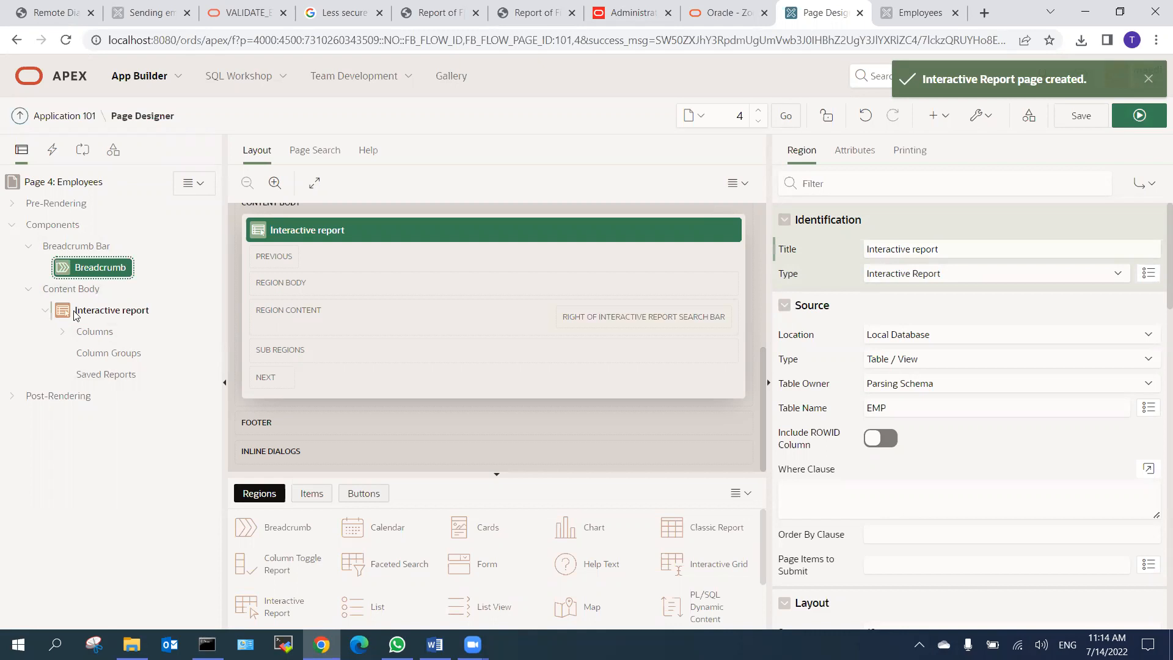
Duplicate the Interactive report region and turn off Start New Row for the copy so both share one row.
{"action": "left_click", "coordinate": [80, 314]}
{"action": "right_click", "coordinate": [80, 314]}
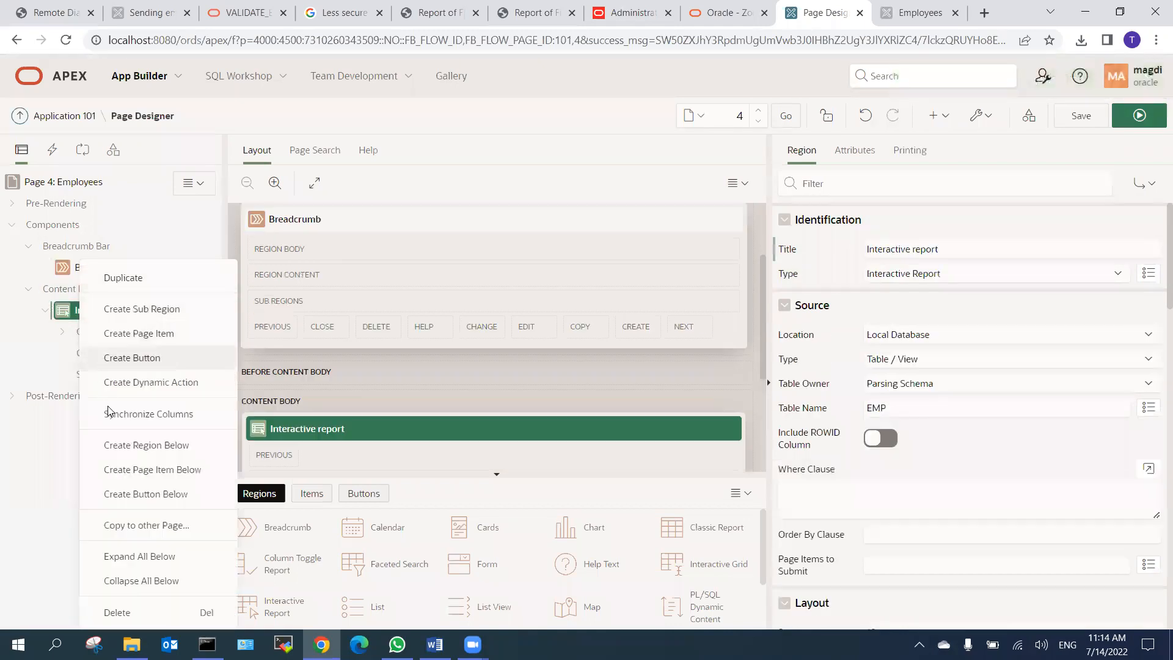
{"action": "left_click", "coordinate": [143, 279]}
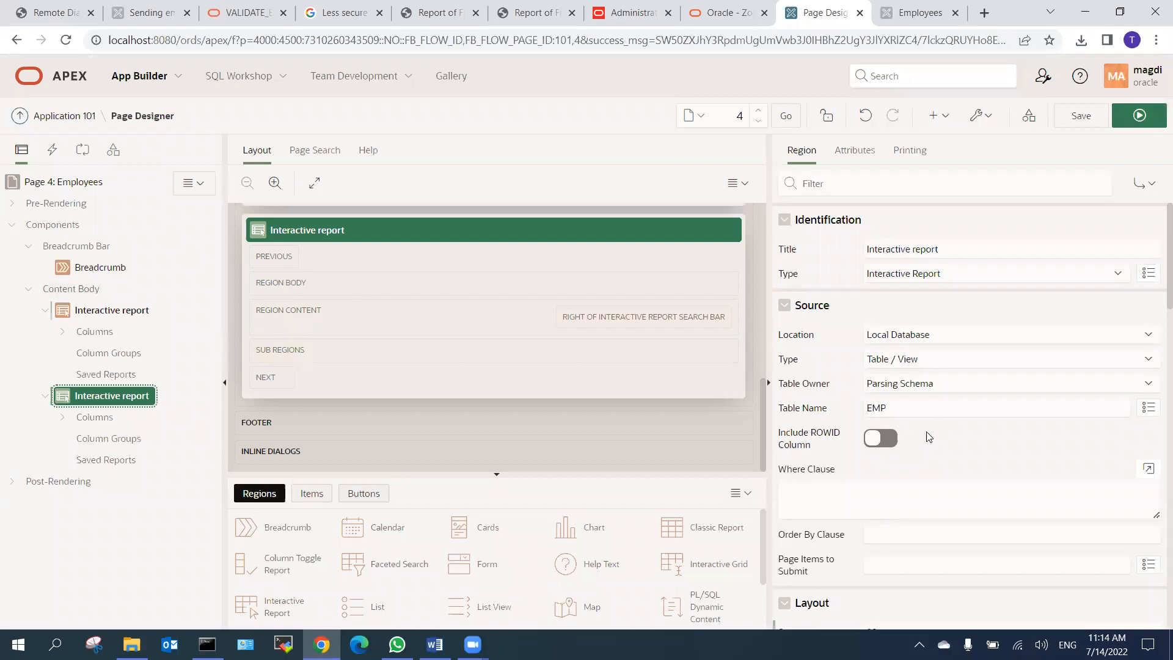
{"action": "scroll", "coordinate": [906, 417], "scroll_direction": "down", "scroll_amount": 5}
{"action": "left_click", "coordinate": [881, 407]}
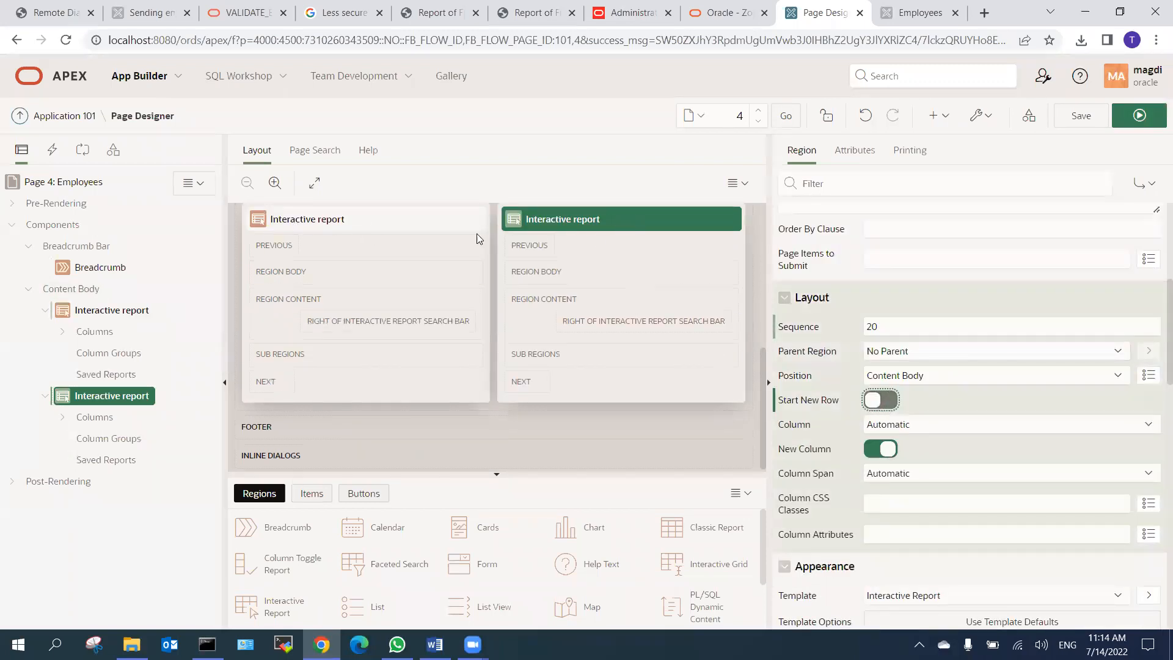
Change the duplicated region's type to Classic Report.
{"action": "scroll", "coordinate": [923, 326], "scroll_direction": "up", "scroll_amount": 5}
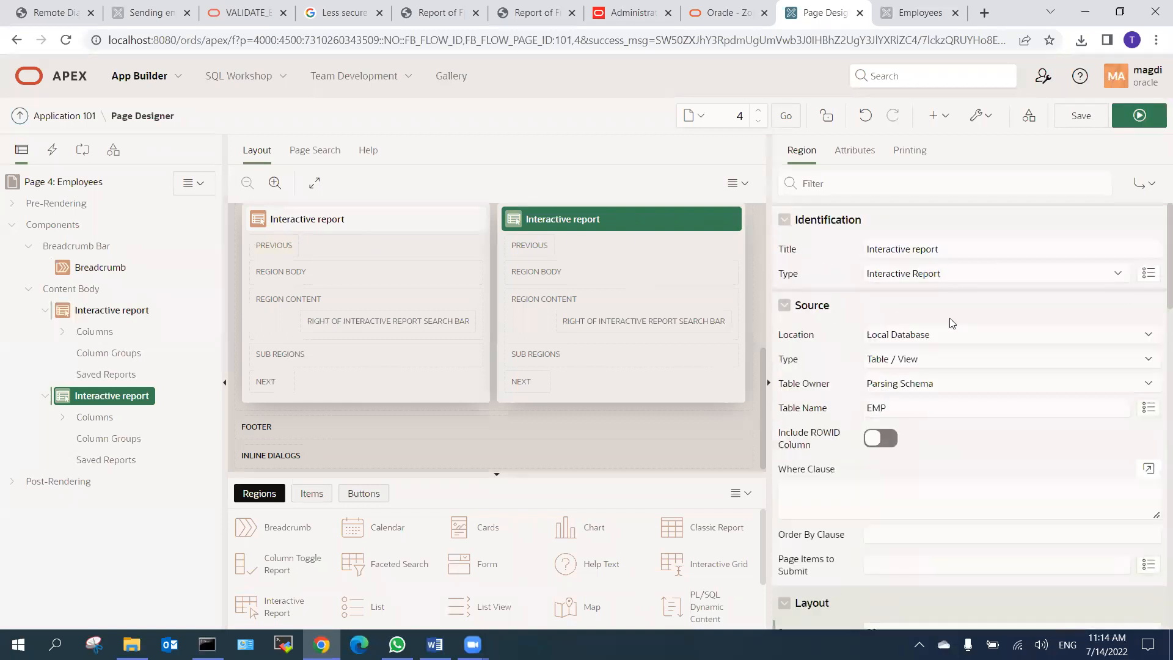
{"action": "left_click", "coordinate": [904, 276]}
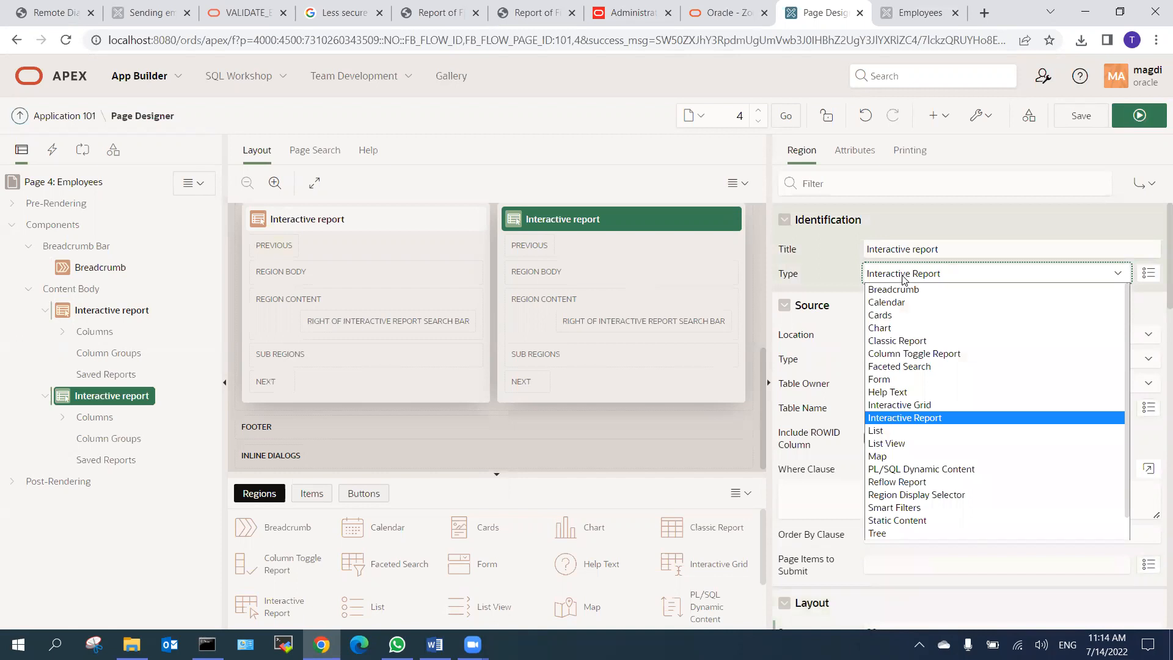
{"action": "left_click", "coordinate": [908, 342]}
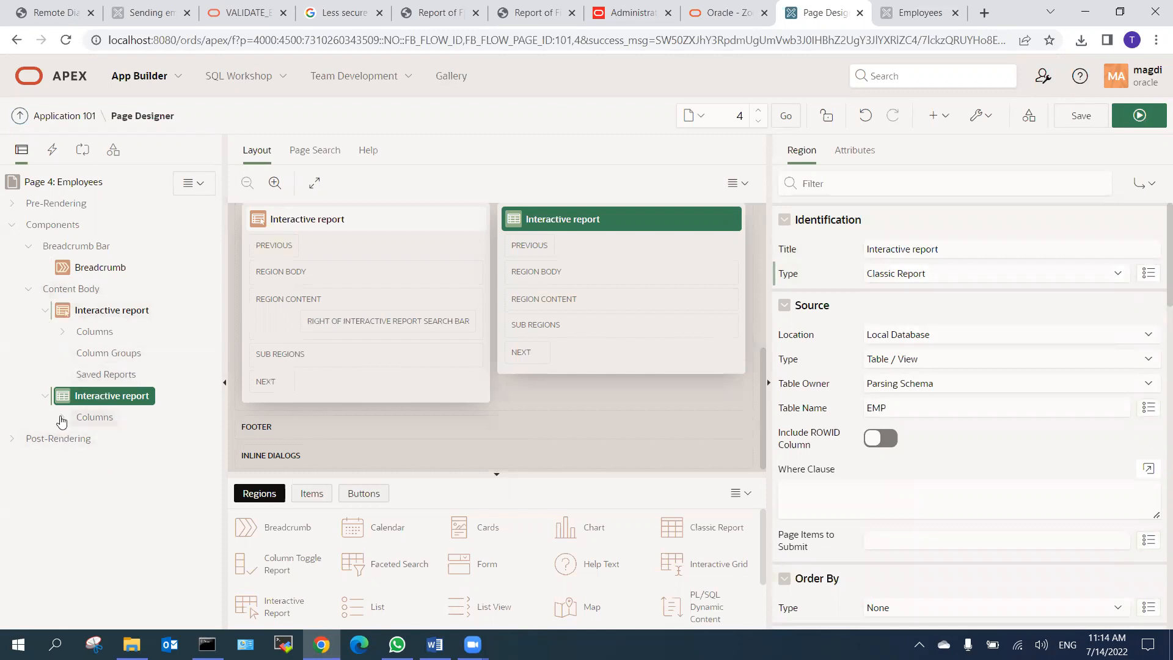
{"action": "left_click", "coordinate": [62, 417]}
{"action": "left_click", "coordinate": [63, 417]}
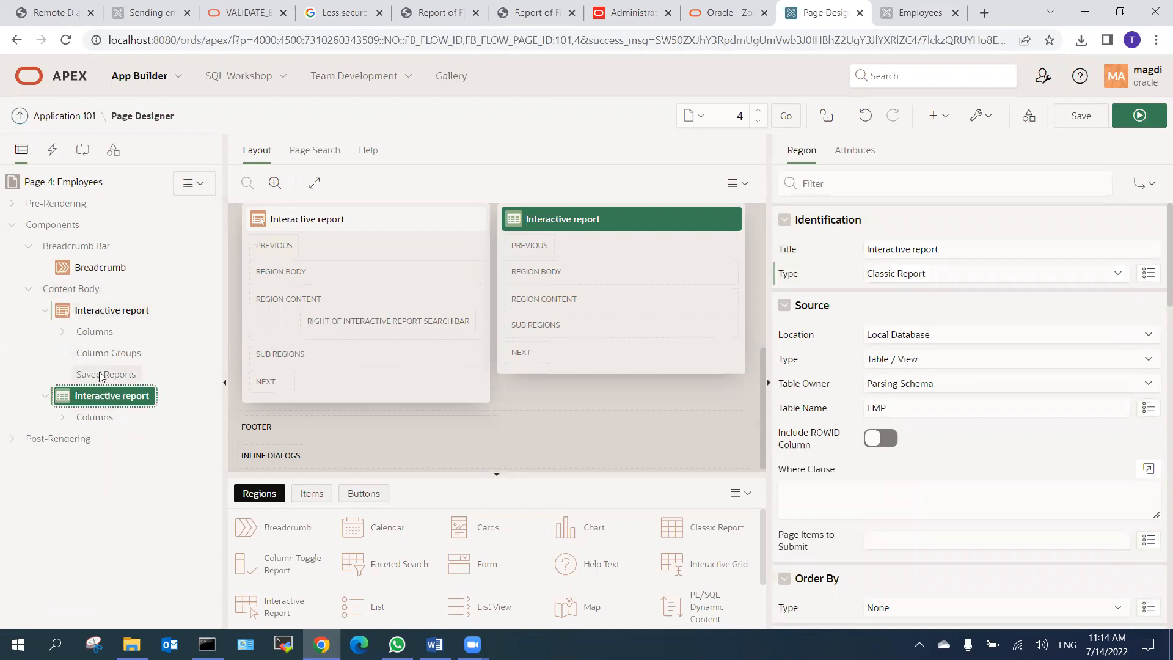
Retitle the duplicated region as "Classic report".
{"action": "left_click", "coordinate": [102, 375]}
{"action": "left_click", "coordinate": [89, 312]}
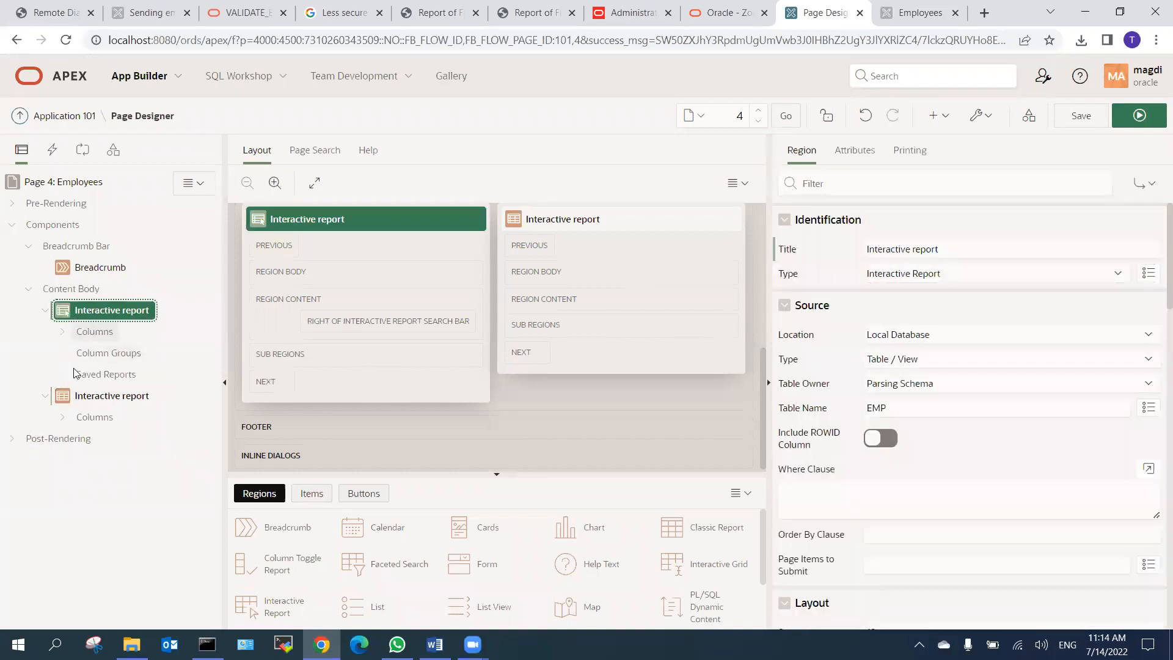
{"action": "left_click", "coordinate": [92, 396]}
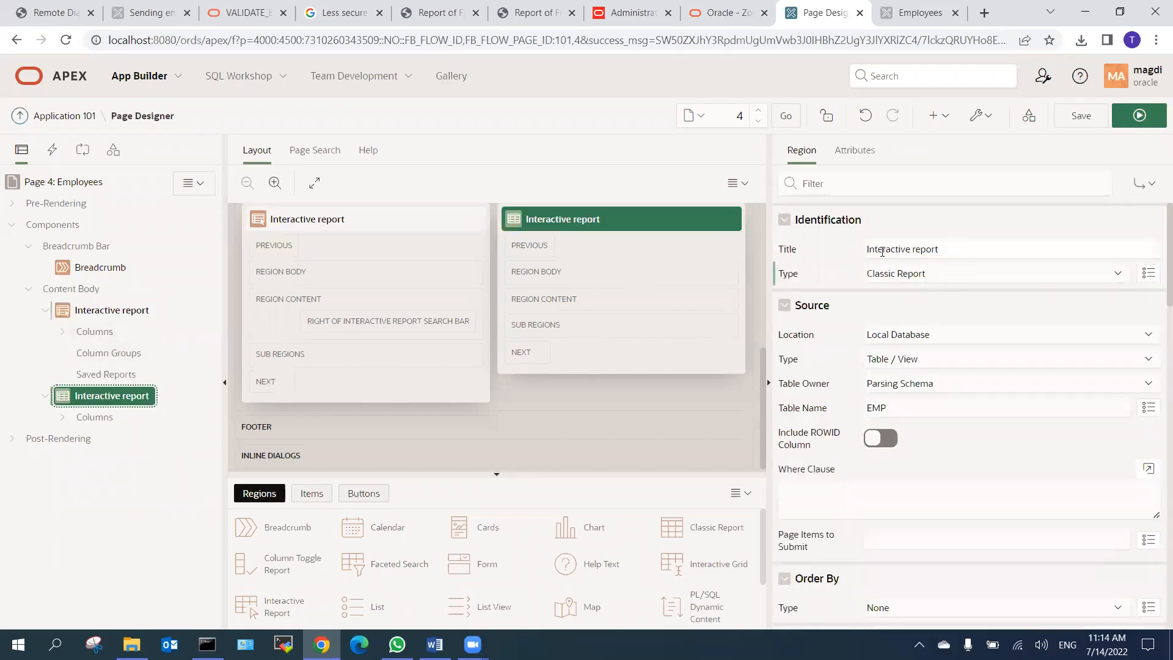
{"action": "double_click", "coordinate": [883, 251]}
{"action": "type", "text": "Classic"}
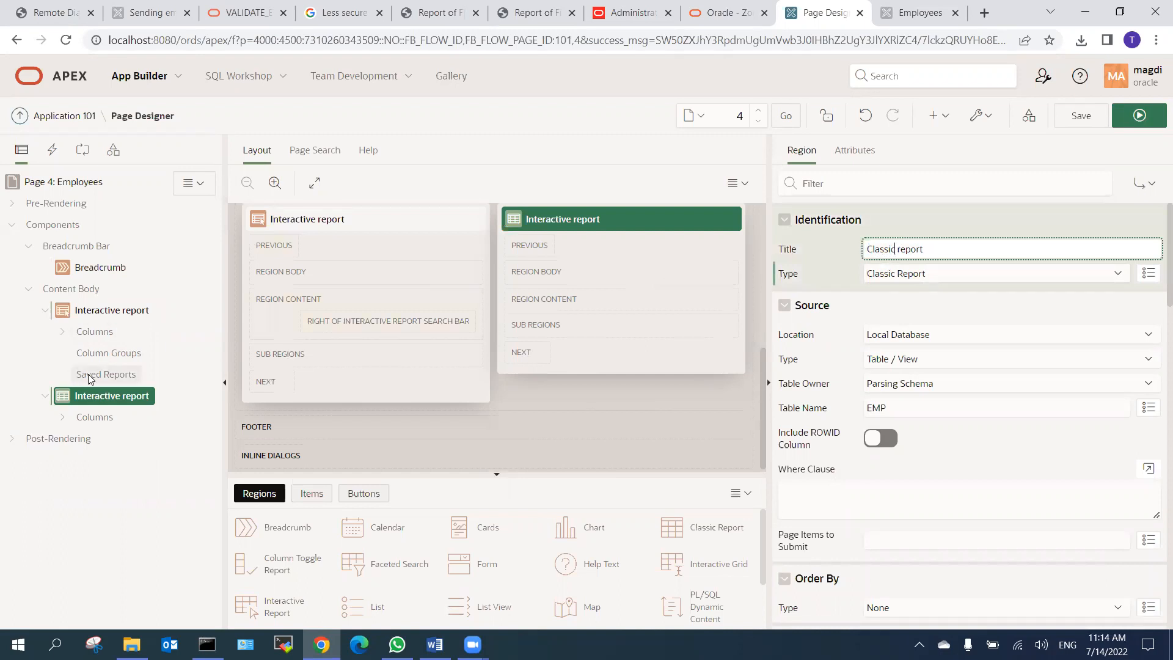
{"action": "left_click", "coordinate": [82, 311]}
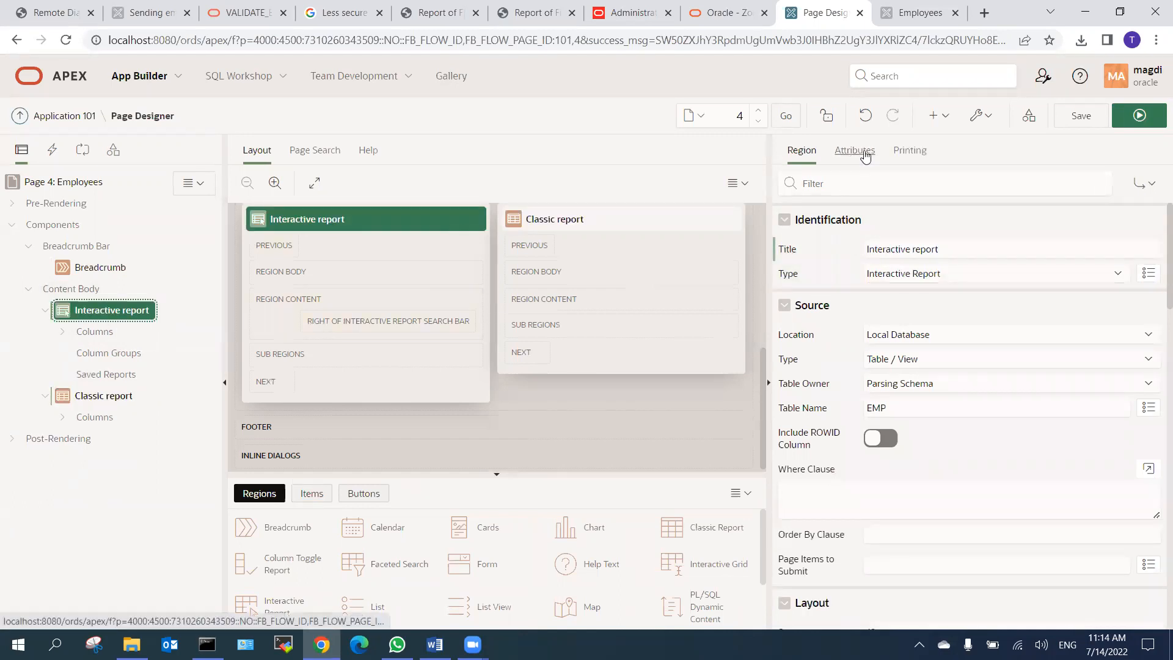
Save and run the page with both reports, and view the actions offered by the interactive report.
{"action": "left_click", "coordinate": [1084, 117]}
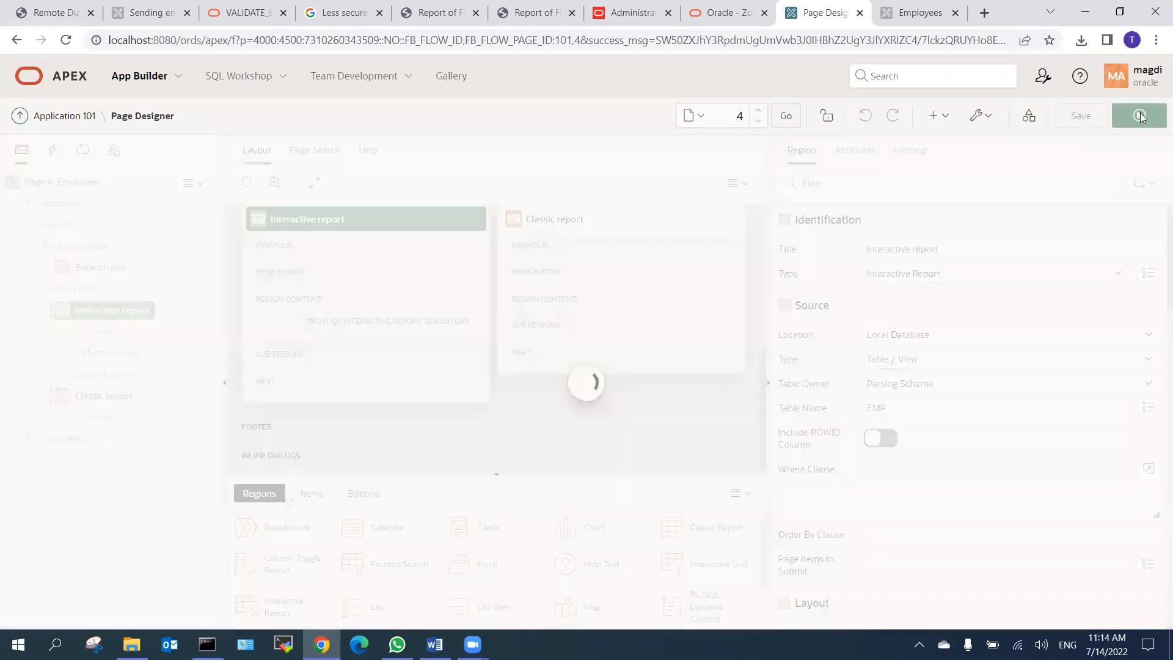
{"action": "left_click", "coordinate": [1138, 115]}
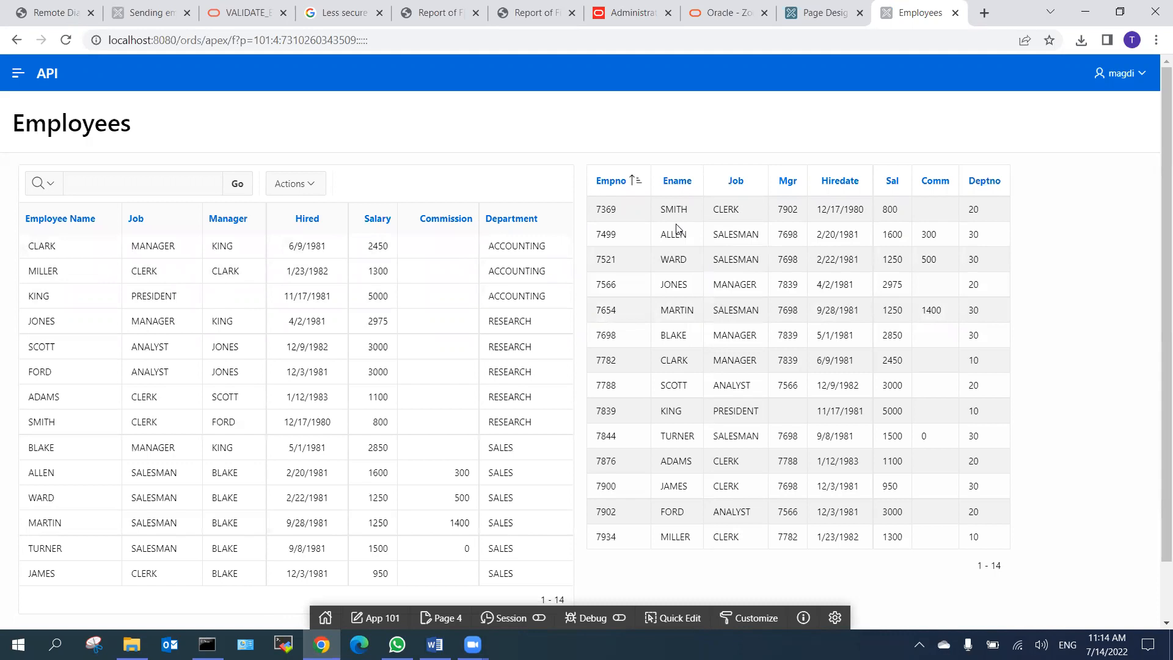
{"action": "left_click", "coordinate": [312, 185]}
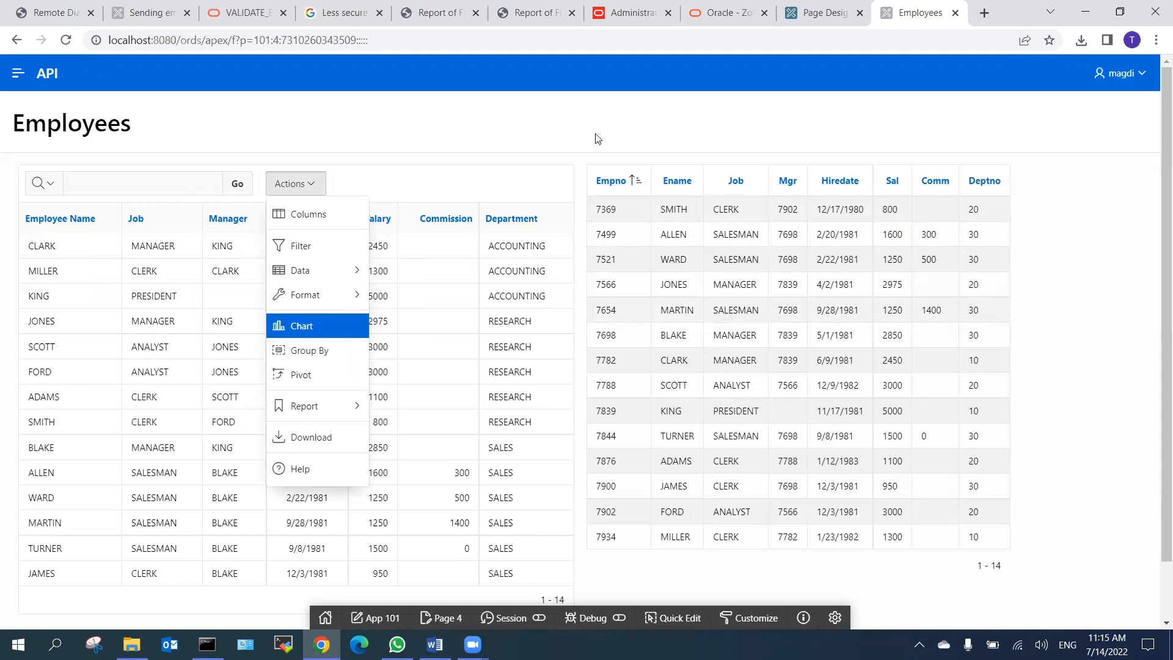
Return to the page's design and set the Classic report region's appearance template to Standard.
{"action": "left_click", "coordinate": [822, 13]}
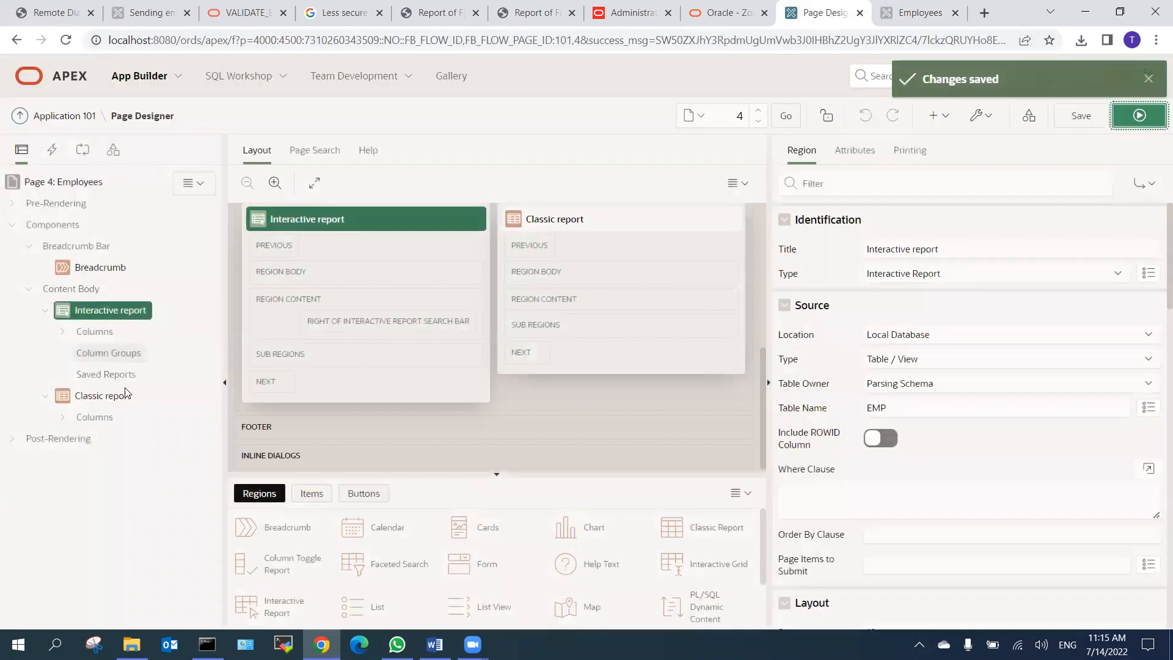
{"action": "left_click", "coordinate": [94, 396]}
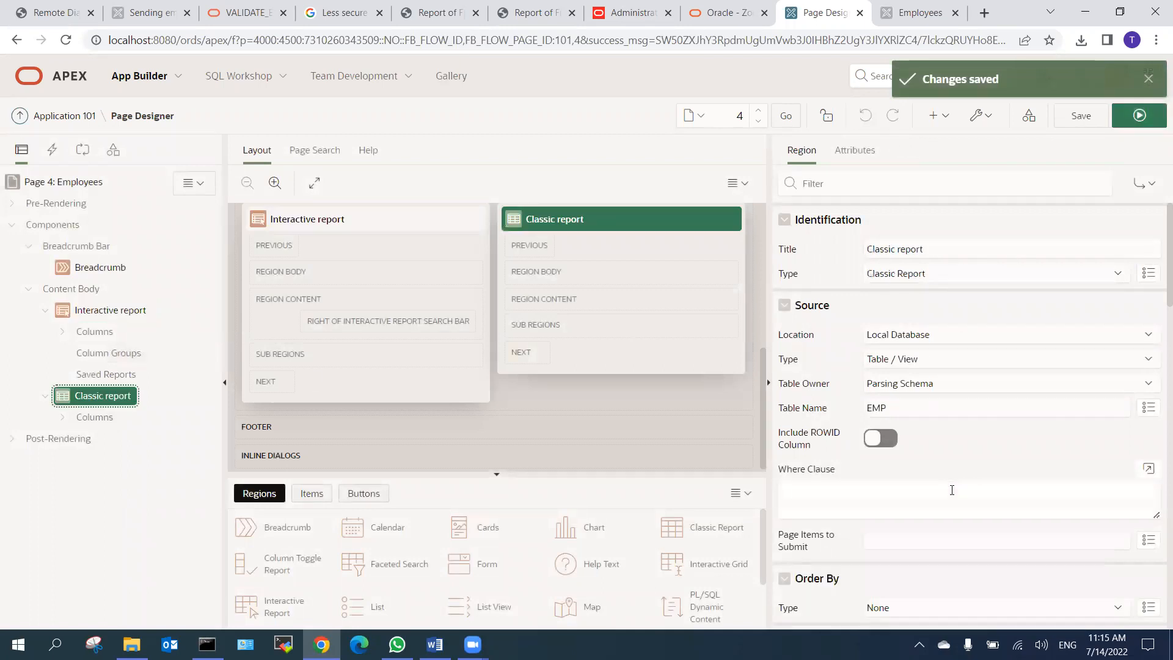
{"action": "scroll", "coordinate": [952, 484], "scroll_direction": "down", "scroll_amount": 10}
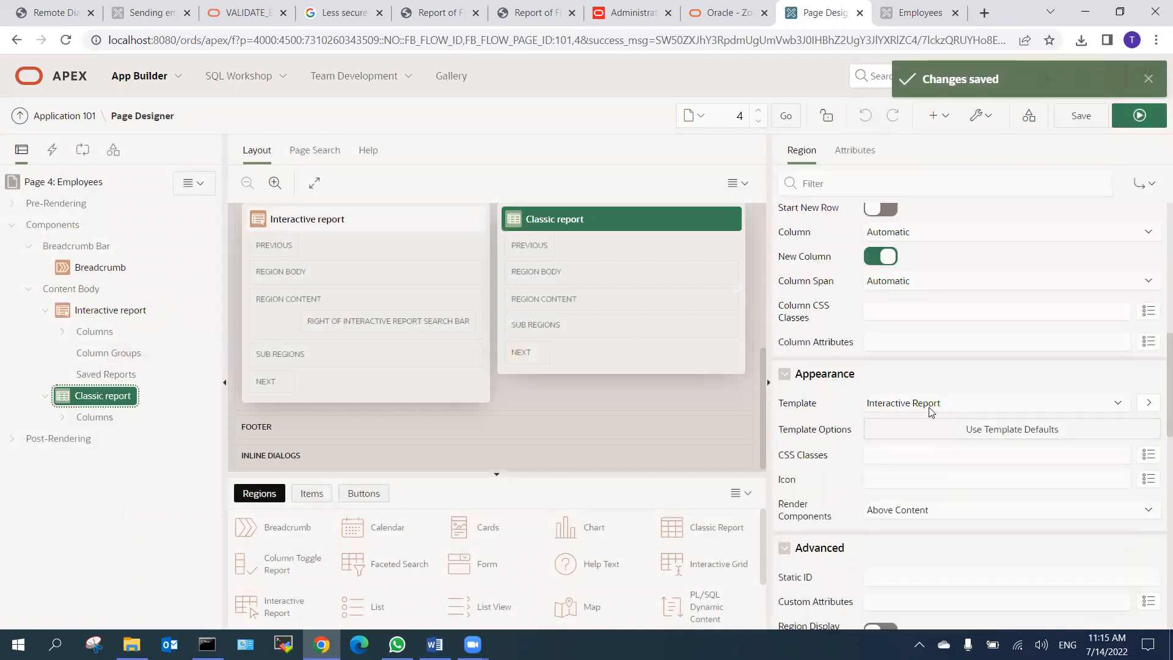
{"action": "left_click", "coordinate": [927, 405]}
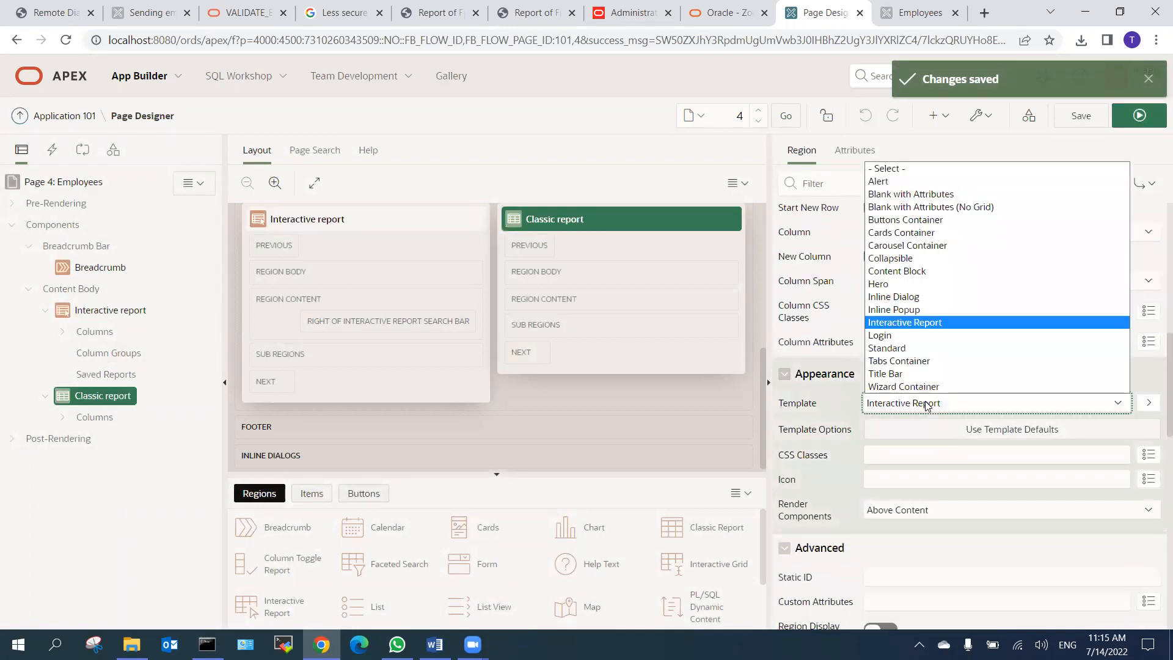
{"action": "left_click", "coordinate": [917, 347]}
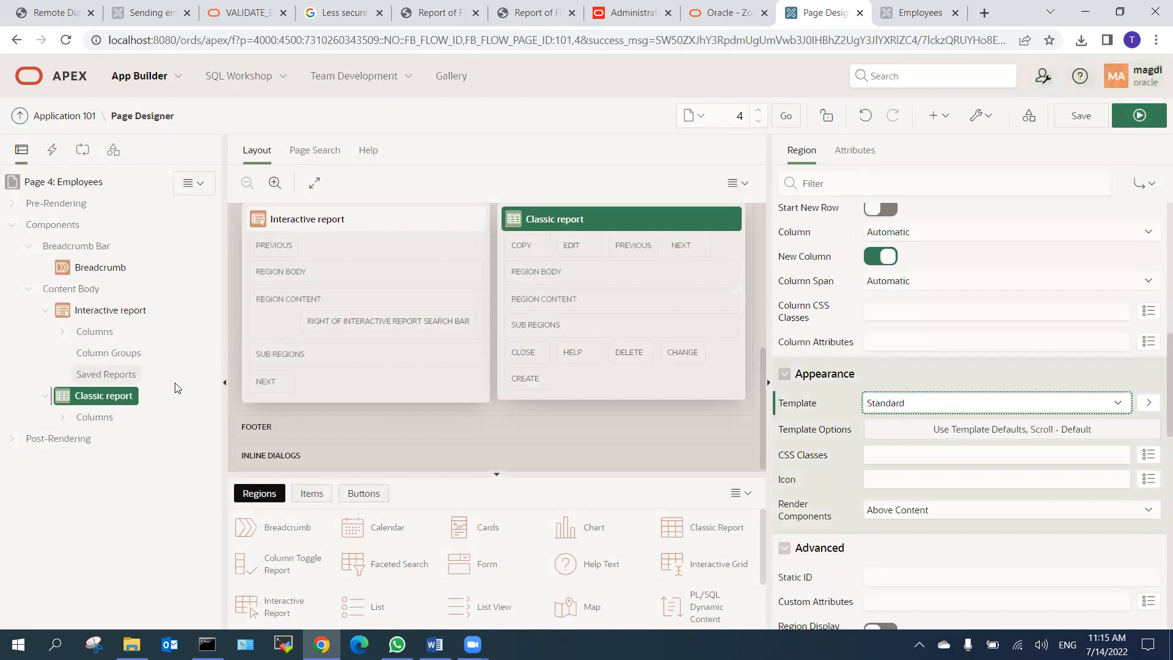
Set the Interactive report region's appearance template to Standard.
{"action": "left_click", "coordinate": [103, 311]}
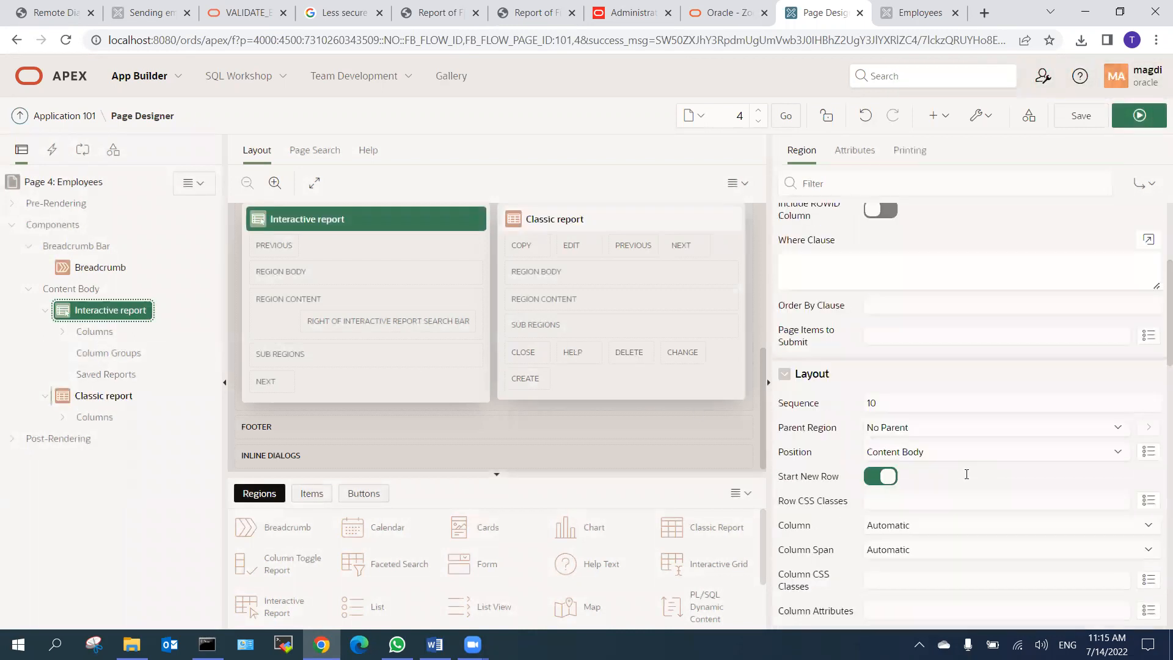
{"action": "scroll", "coordinate": [921, 455], "scroll_direction": "down", "scroll_amount": 4}
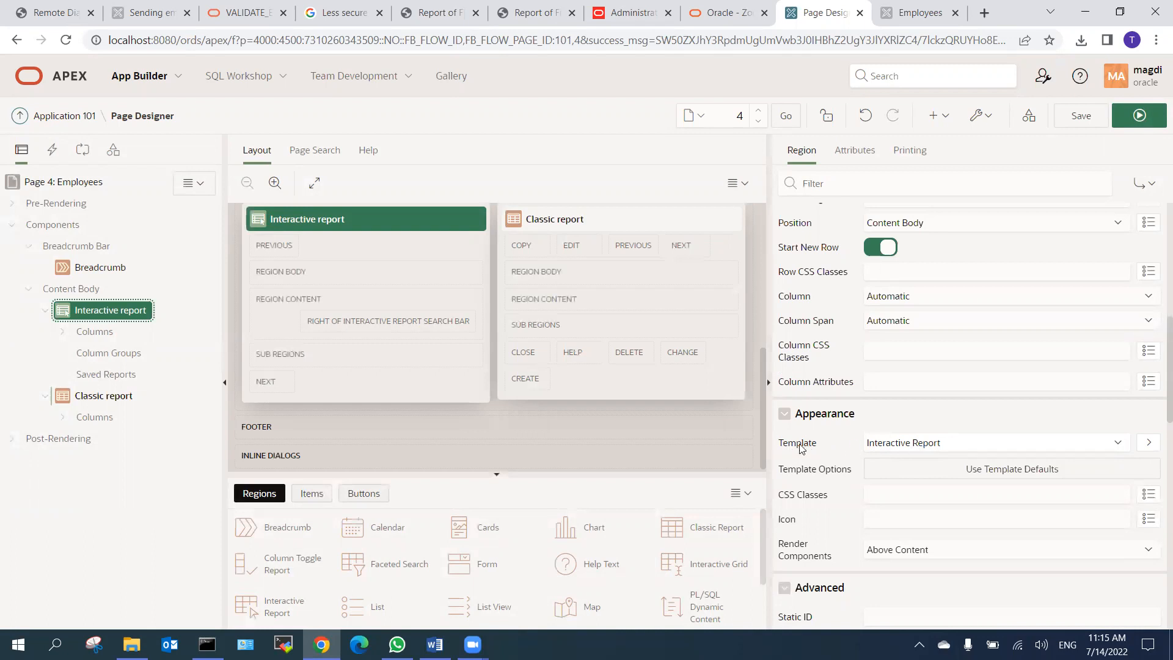
{"action": "left_click", "coordinate": [911, 449]}
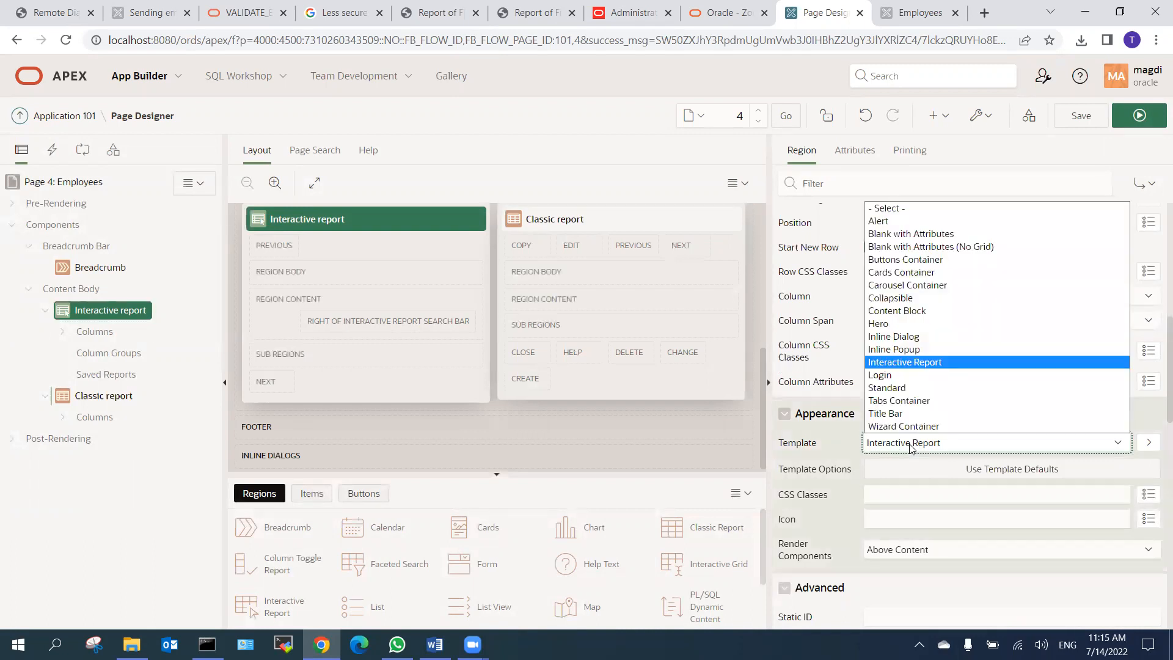
{"action": "left_click", "coordinate": [894, 388]}
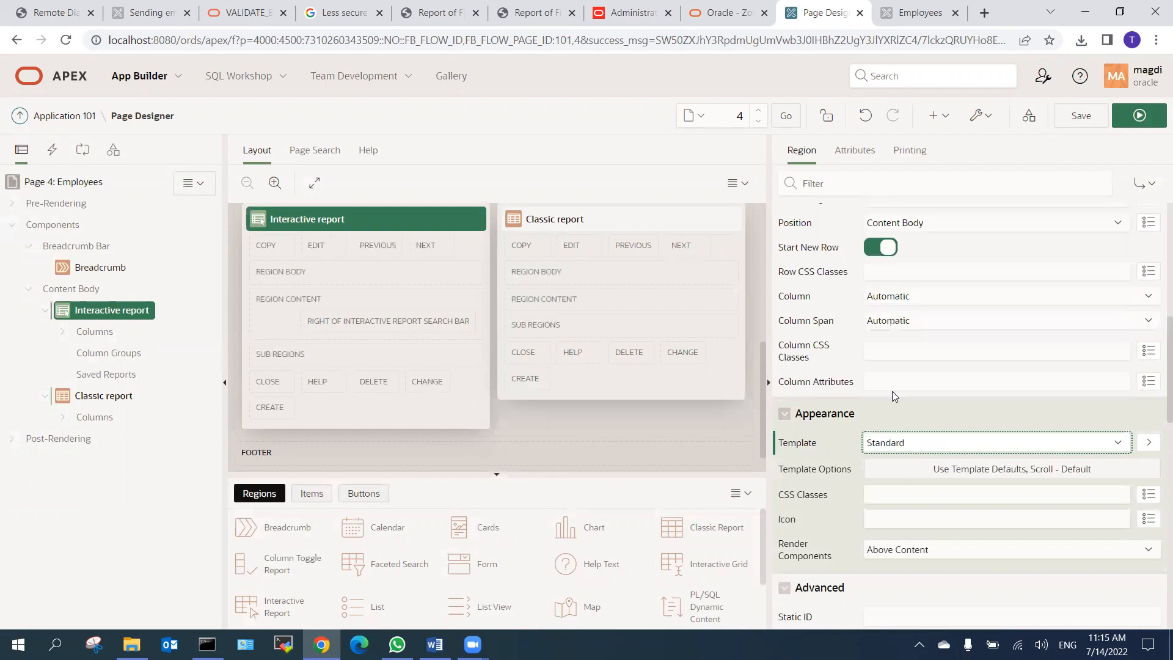
Save and run the page to view both reports with their region titles.
{"action": "left_click", "coordinate": [1081, 115]}
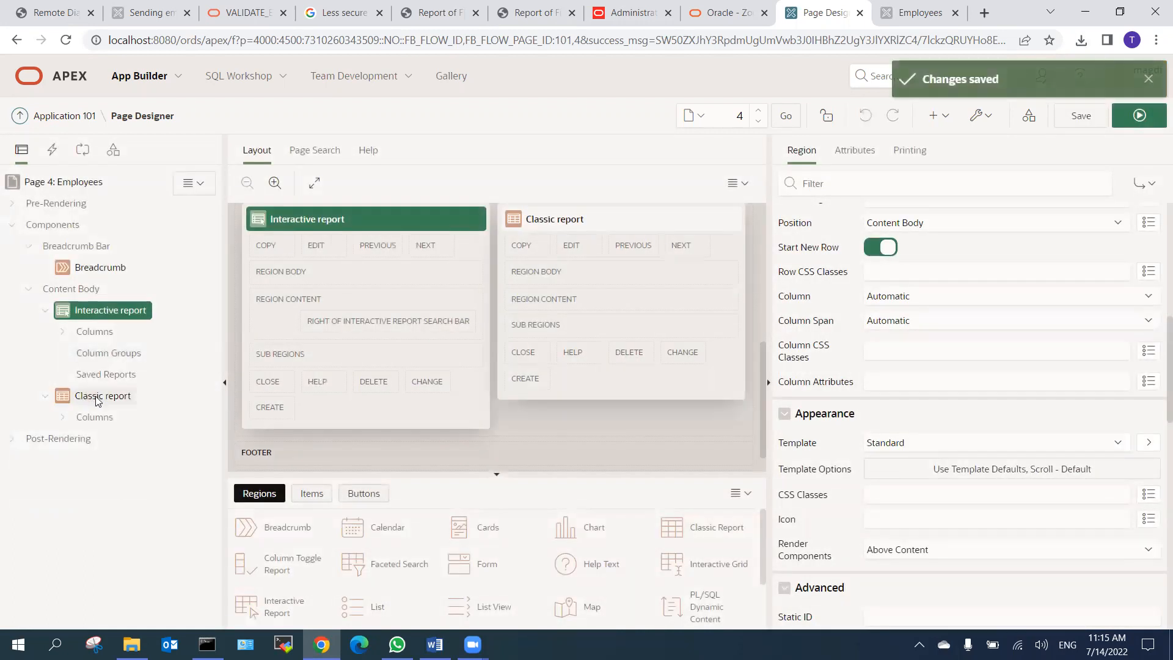
{"action": "left_click", "coordinate": [1138, 116]}
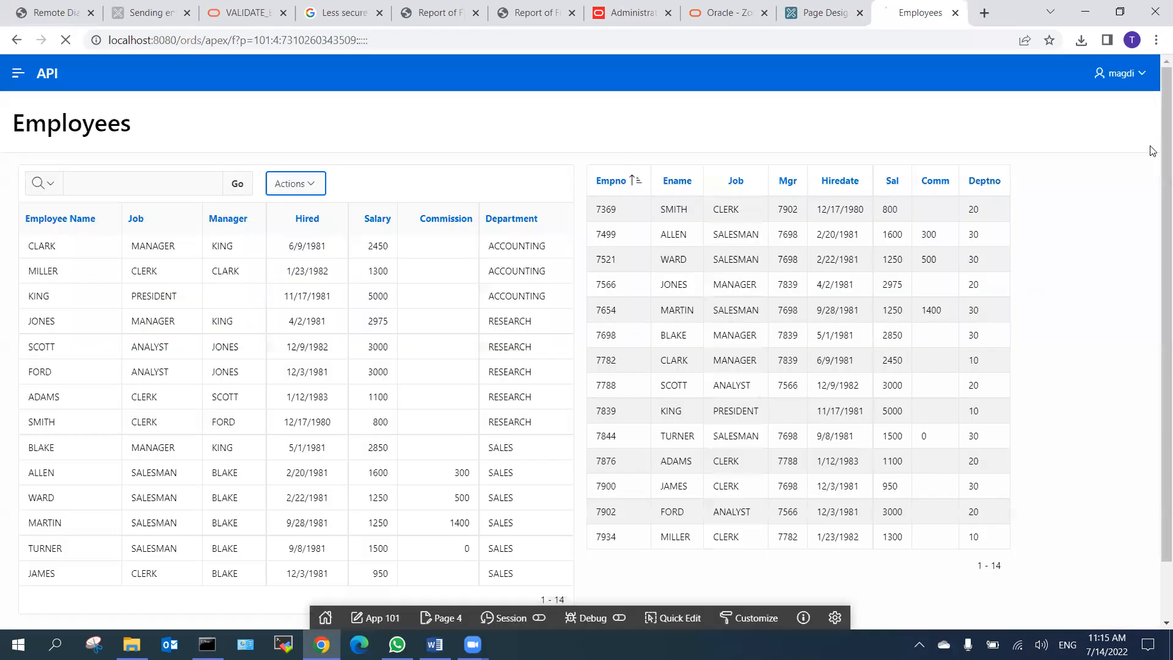
{"action": "left_click_drag", "start_coordinate": [597, 184], "coordinate": [700, 187]}
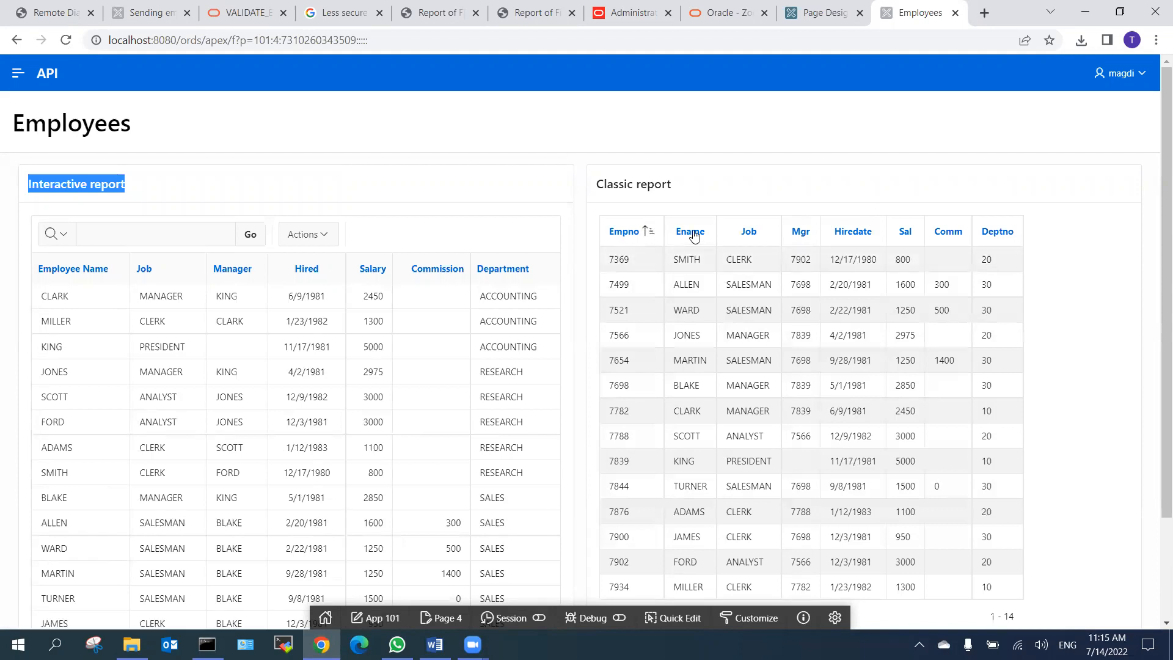
Try sorting the classic report by its Empno, Ename, Job, Mgr, Hiredate and Sal columns, reversing the Sal order at the end.
{"action": "left_click", "coordinate": [625, 232]}
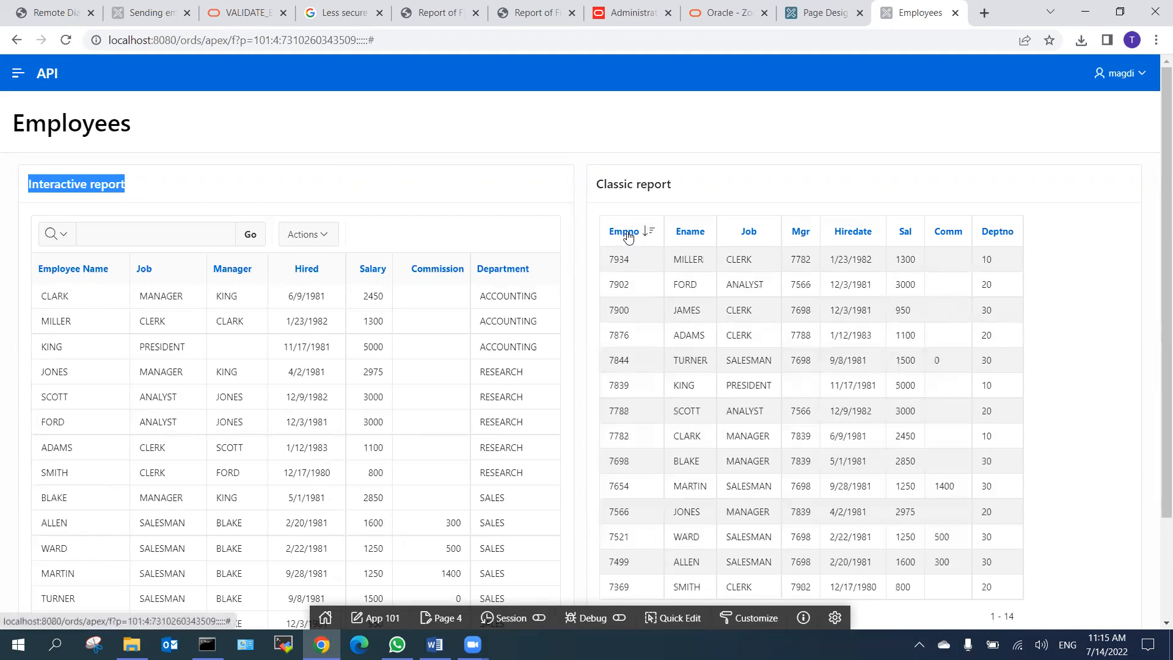
{"action": "left_click", "coordinate": [690, 232]}
{"action": "left_click", "coordinate": [749, 233]}
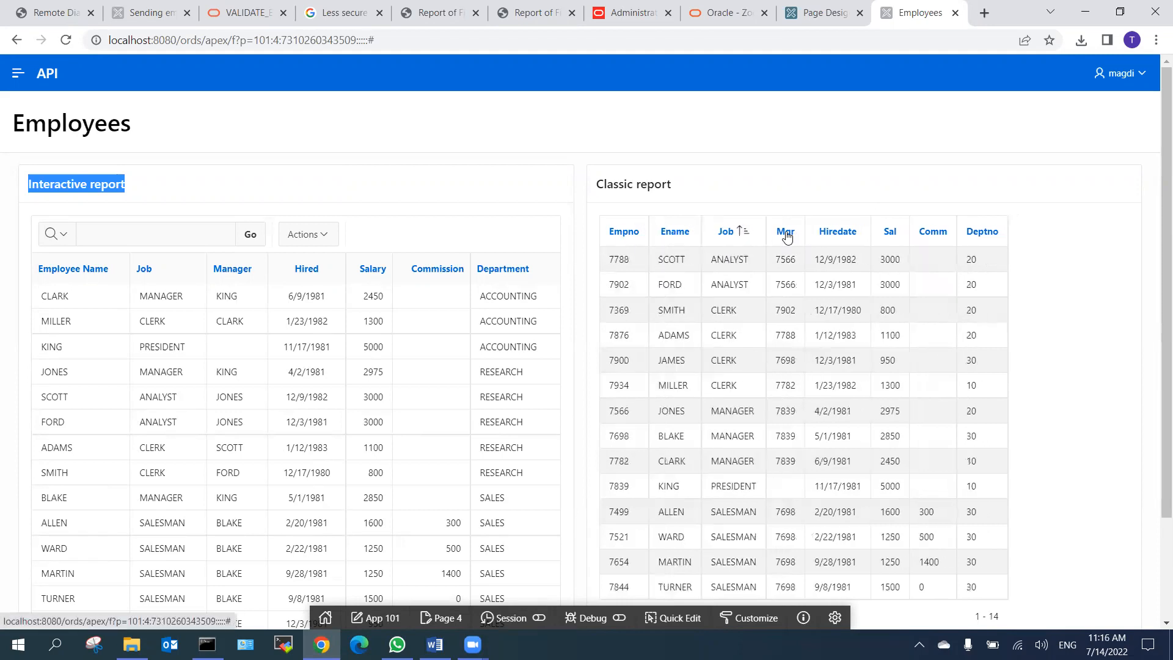
{"action": "left_click", "coordinate": [787, 233]}
{"action": "left_click", "coordinate": [853, 235]}
{"action": "left_click", "coordinate": [891, 235]}
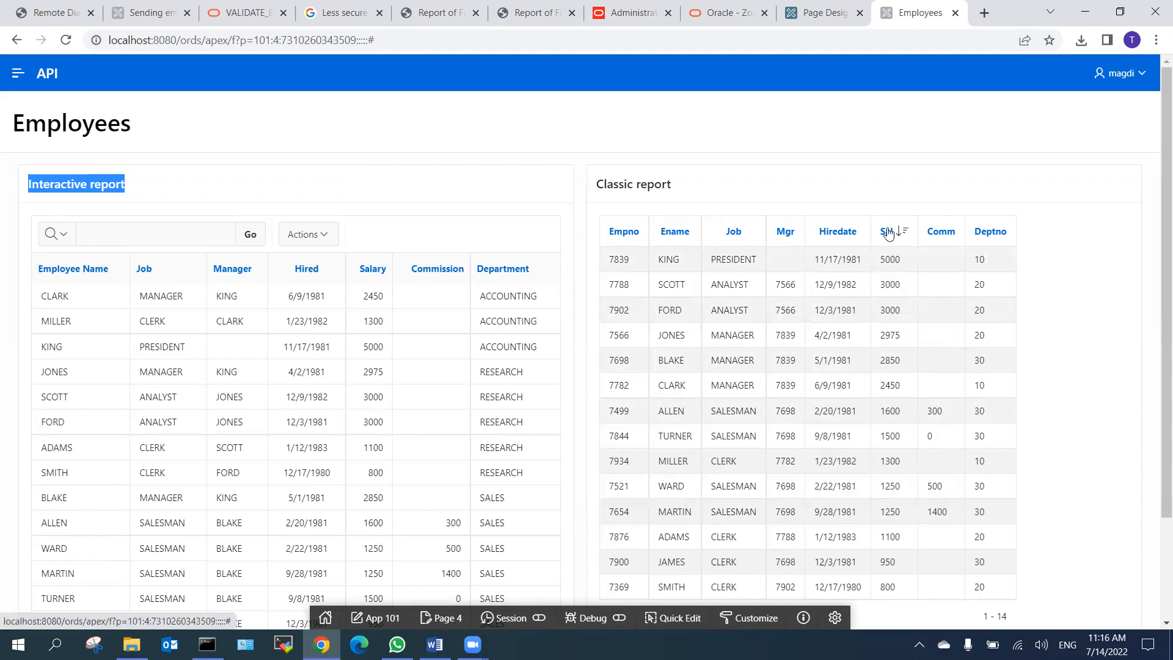
{"action": "left_click", "coordinate": [889, 231]}
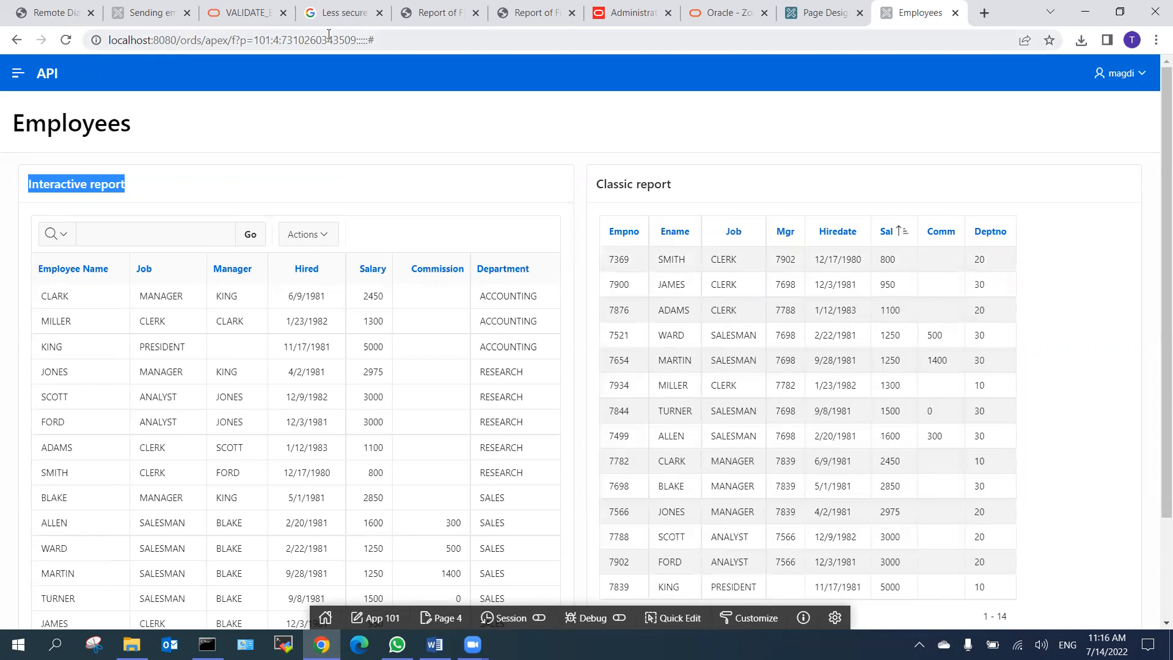
Return to the page's design and move the Classic report's DEPTNO column ahead of EMPNO.
{"action": "left_click", "coordinate": [806, 22]}
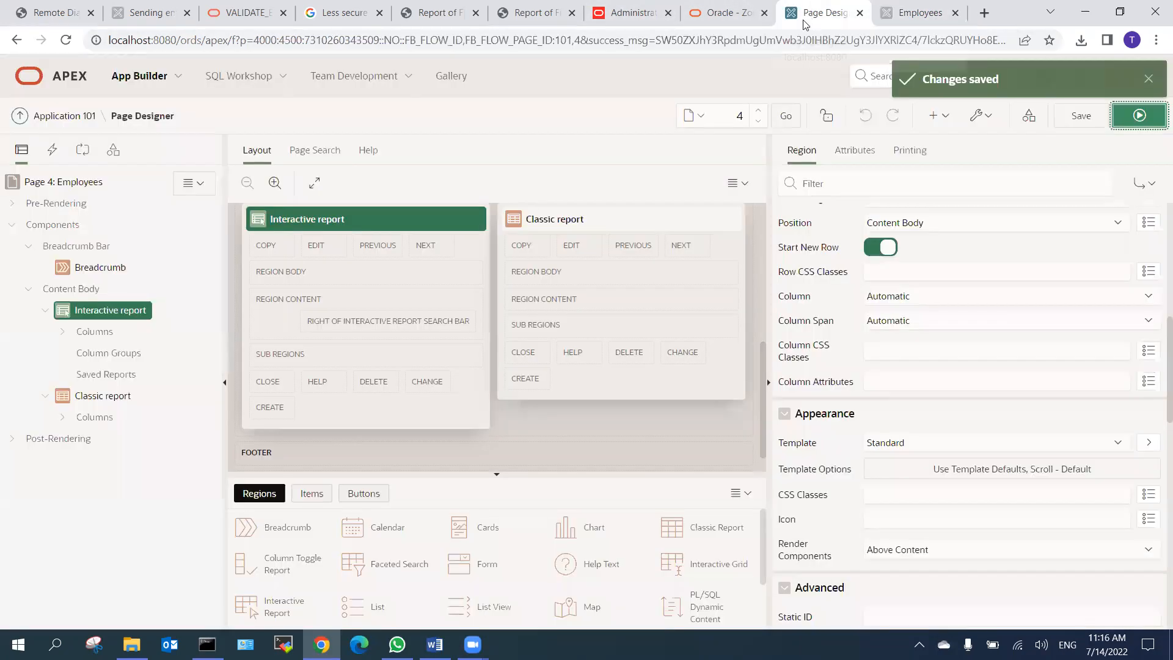
{"action": "left_click", "coordinate": [62, 417]}
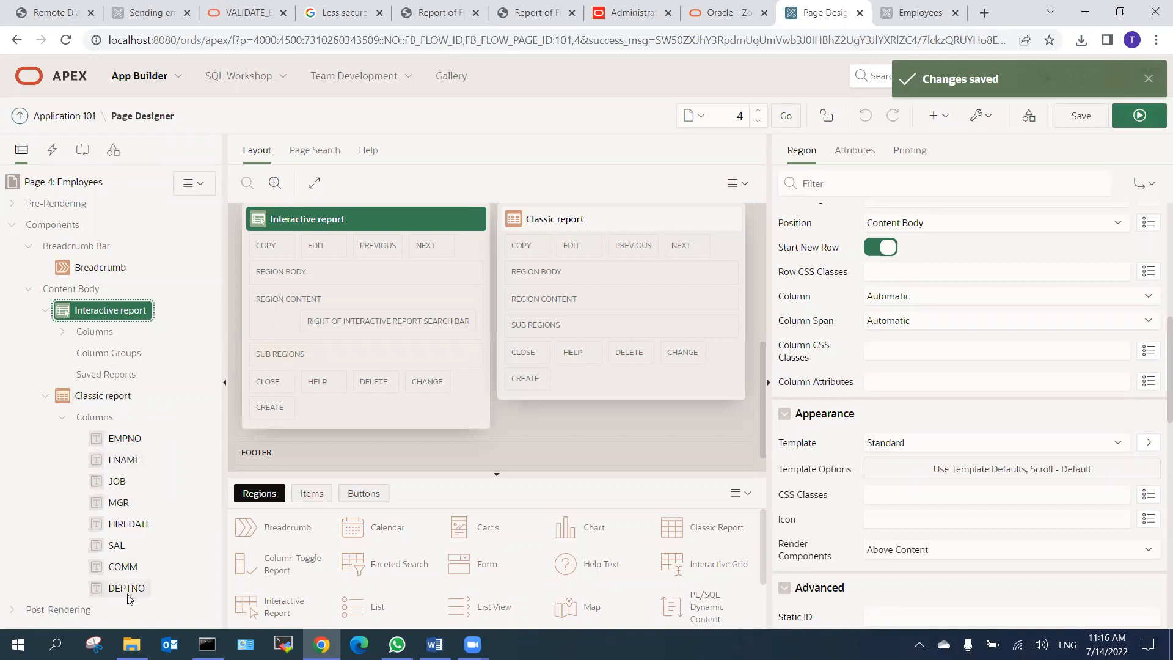
{"action": "left_click", "coordinate": [109, 591]}
{"action": "left_click_drag", "start_coordinate": [105, 591], "coordinate": [110, 439]}
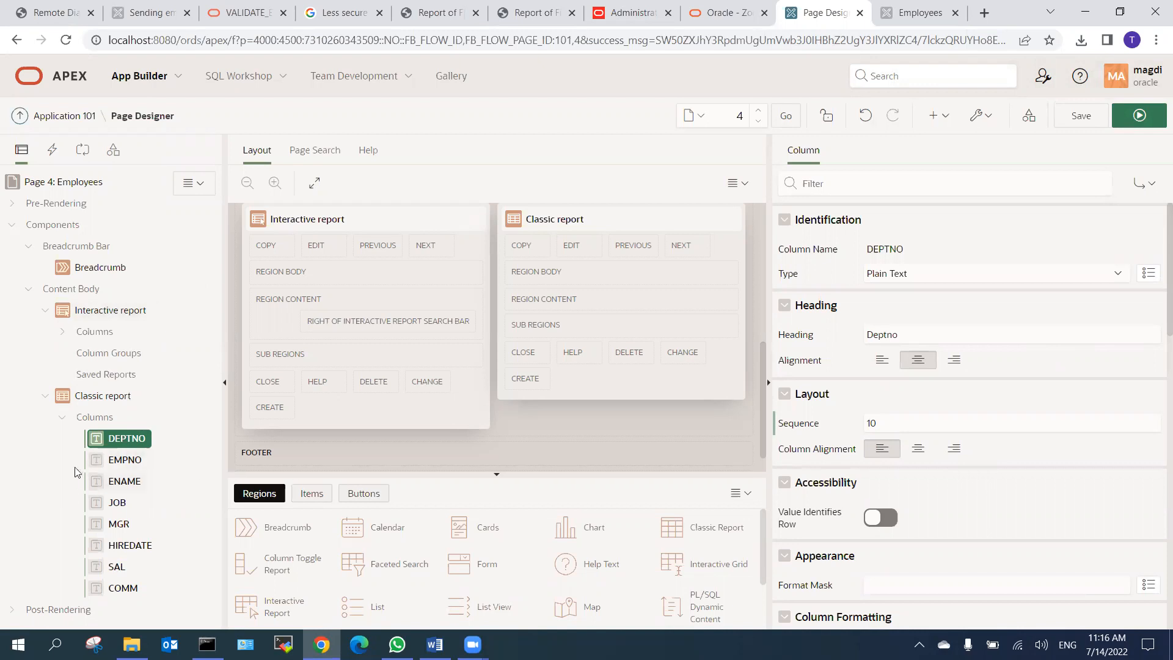
Set the DEPTNO column's default sort sequence to 1.
{"action": "left_click", "coordinate": [113, 461]}
{"action": "key", "text": "Up"}
{"action": "scroll", "coordinate": [1004, 342], "scroll_direction": "down", "scroll_amount": 10}
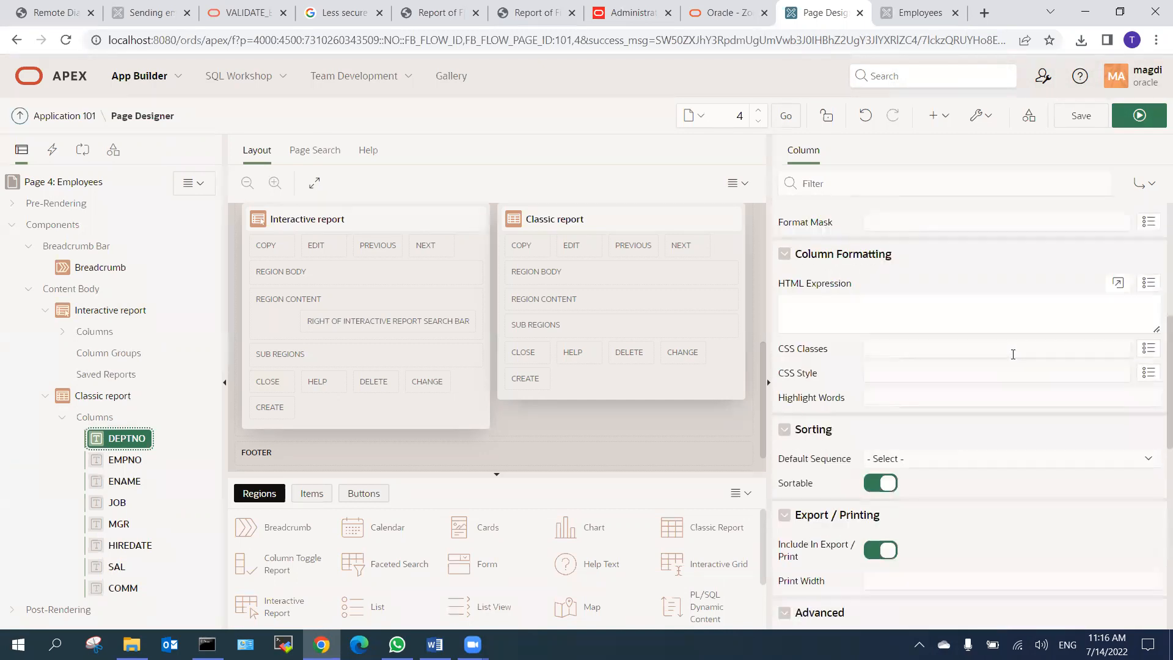
{"action": "left_click", "coordinate": [881, 289]}
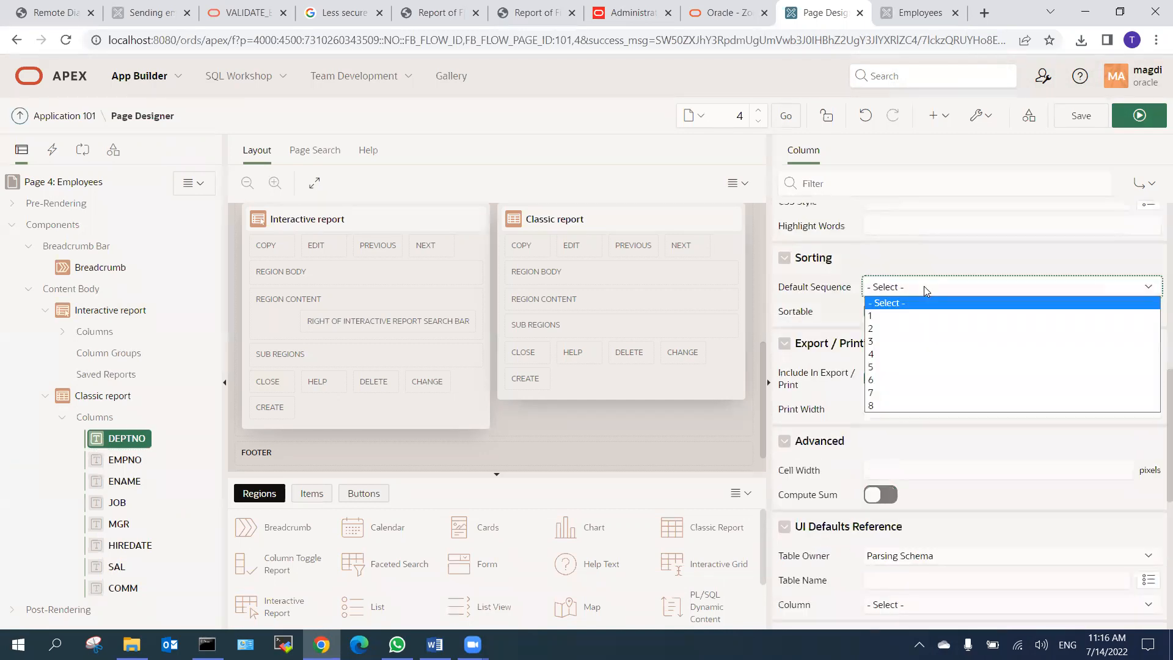
{"action": "left_click", "coordinate": [885, 316]}
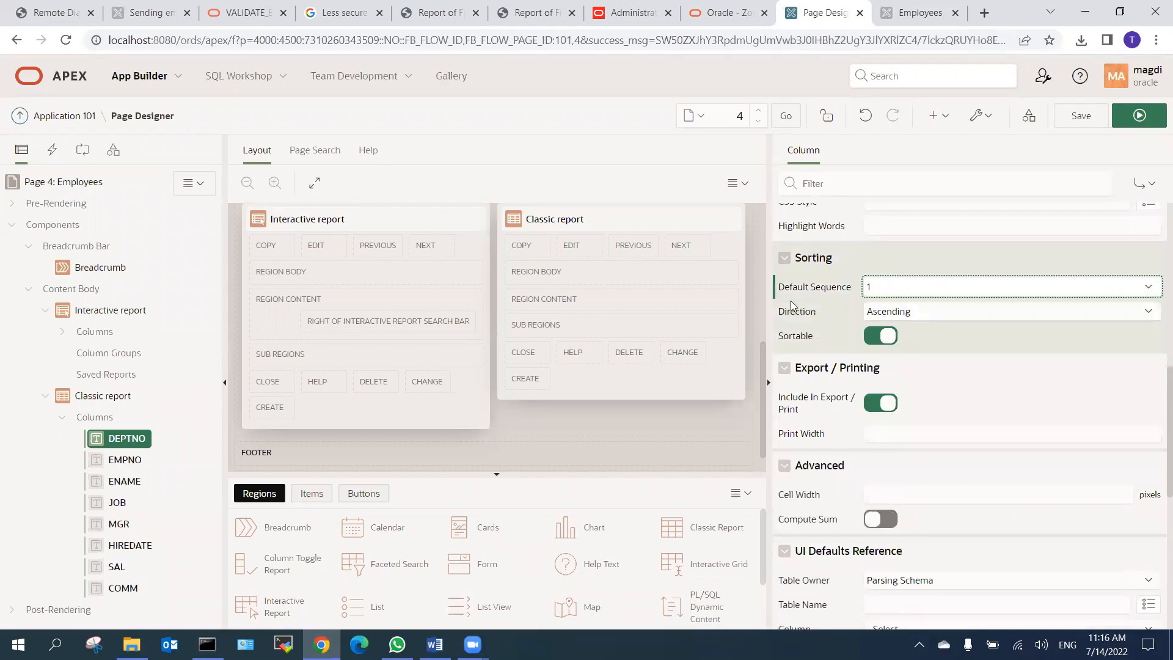
Choose Ascending as the DEPTNO column's default sort direction.
{"action": "left_click", "coordinate": [120, 464]}
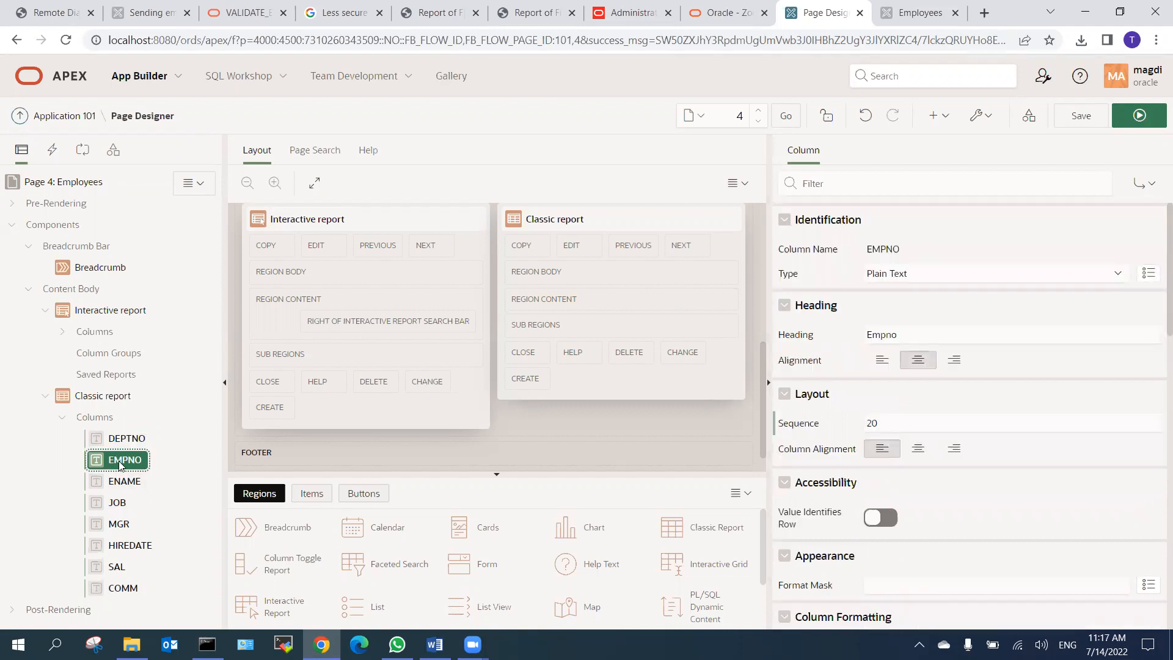
{"action": "left_click", "coordinate": [125, 442]}
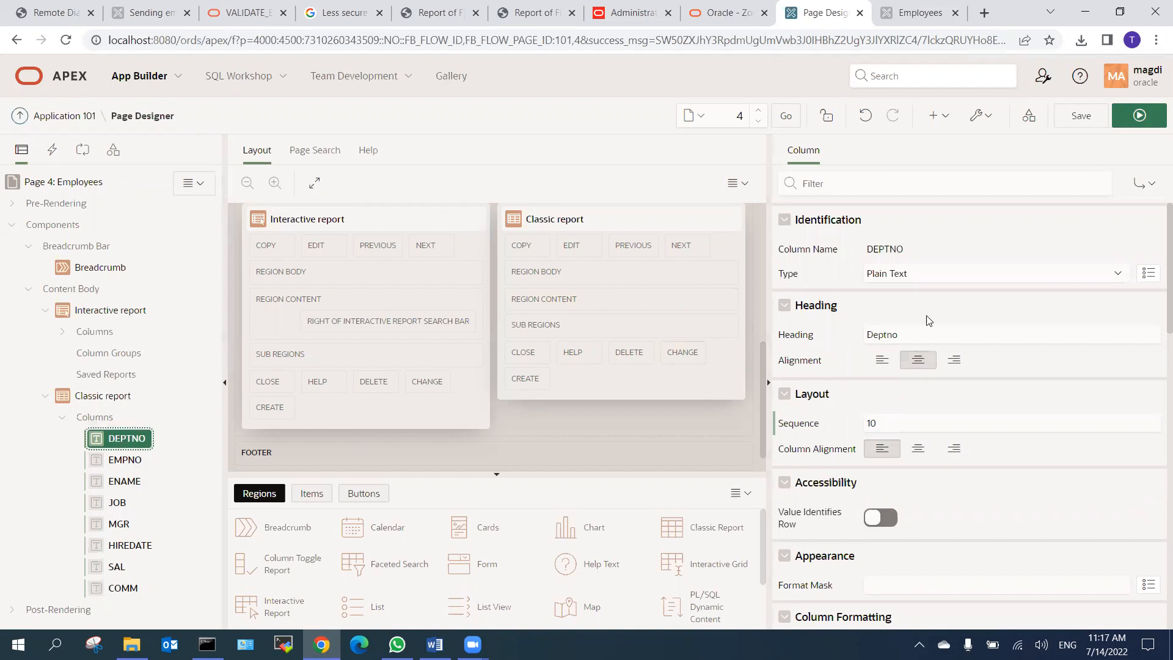
{"action": "scroll", "coordinate": [903, 383], "scroll_direction": "down", "scroll_amount": 8}
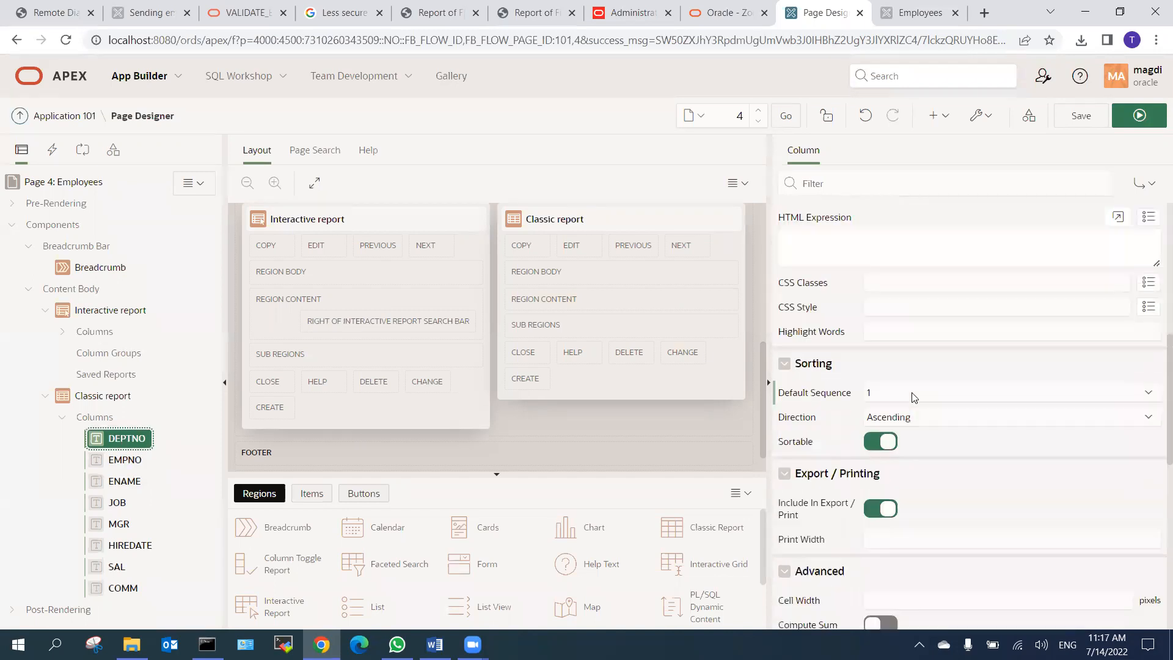
{"action": "left_click", "coordinate": [897, 389]}
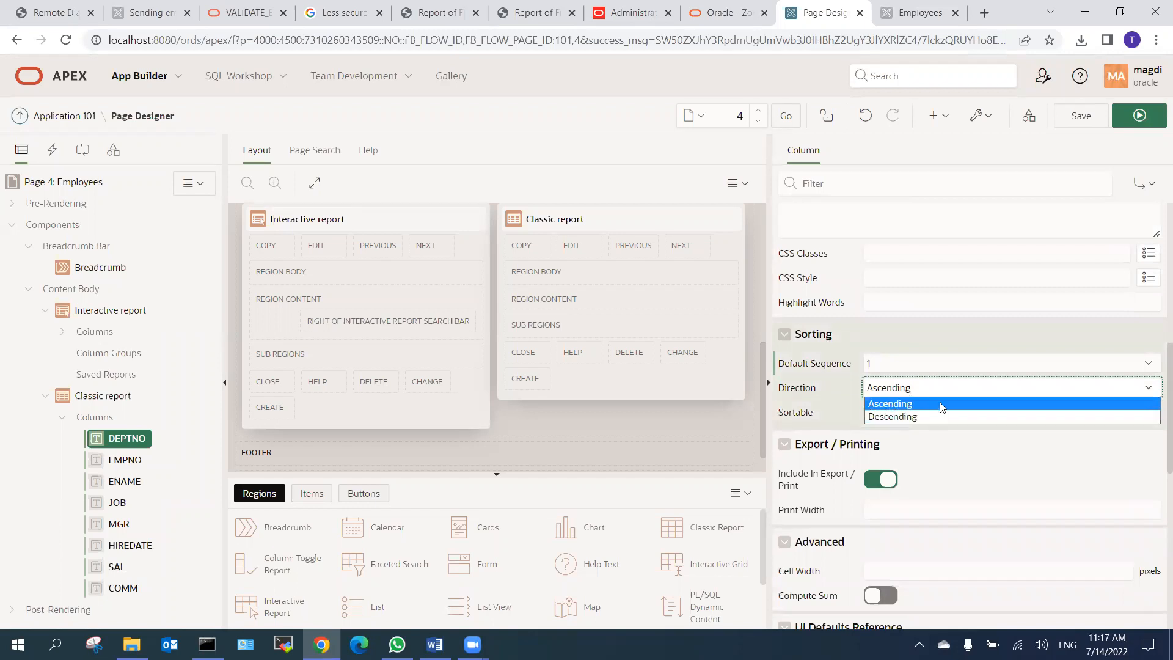
{"action": "left_click", "coordinate": [907, 406]}
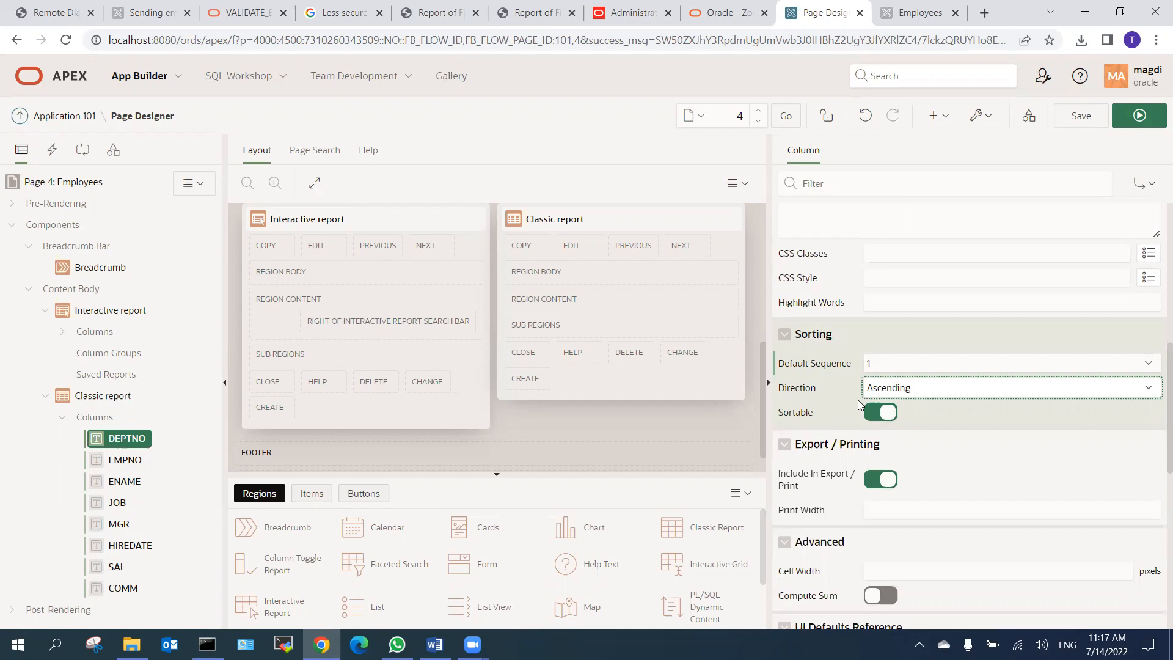
Save and run the page, and sort the classic report by Deptno in ascending order.
{"action": "left_click", "coordinate": [1139, 119]}
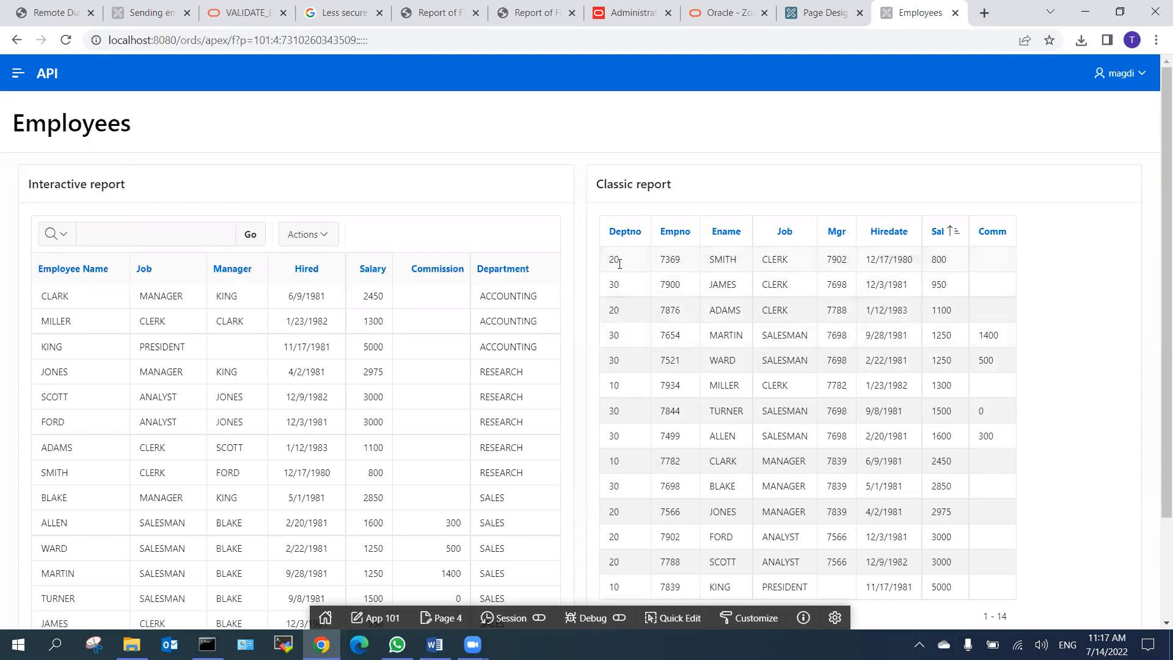
{"action": "left_click", "coordinate": [821, 13]}
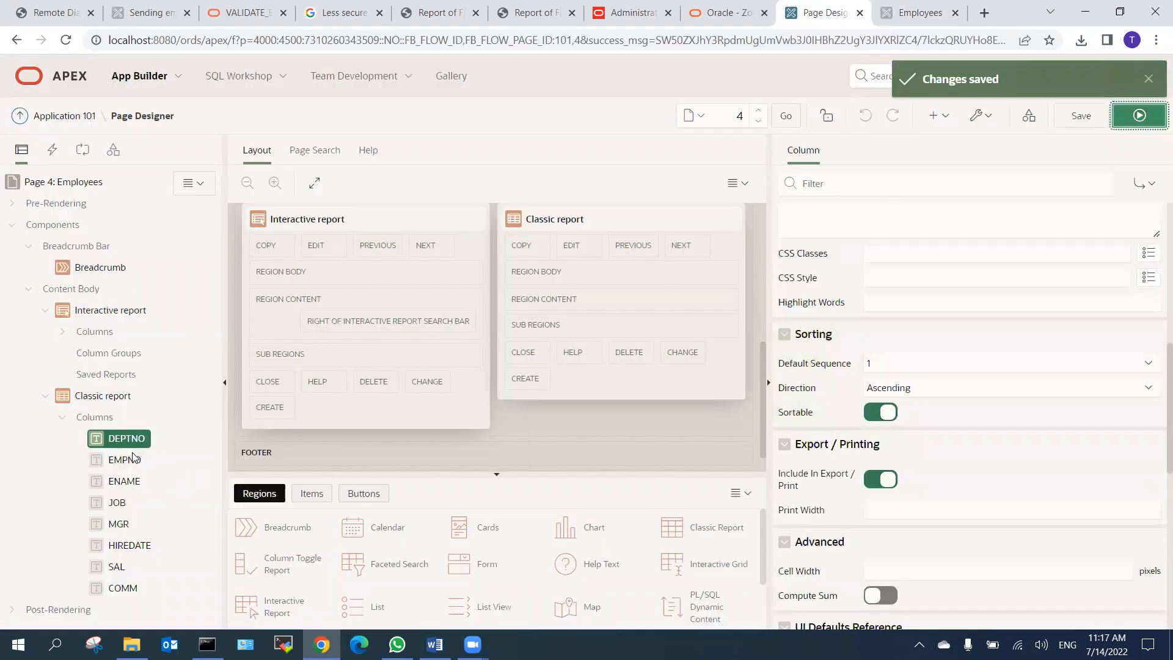
{"action": "scroll", "coordinate": [920, 422], "scroll_direction": "up", "scroll_amount": 3}
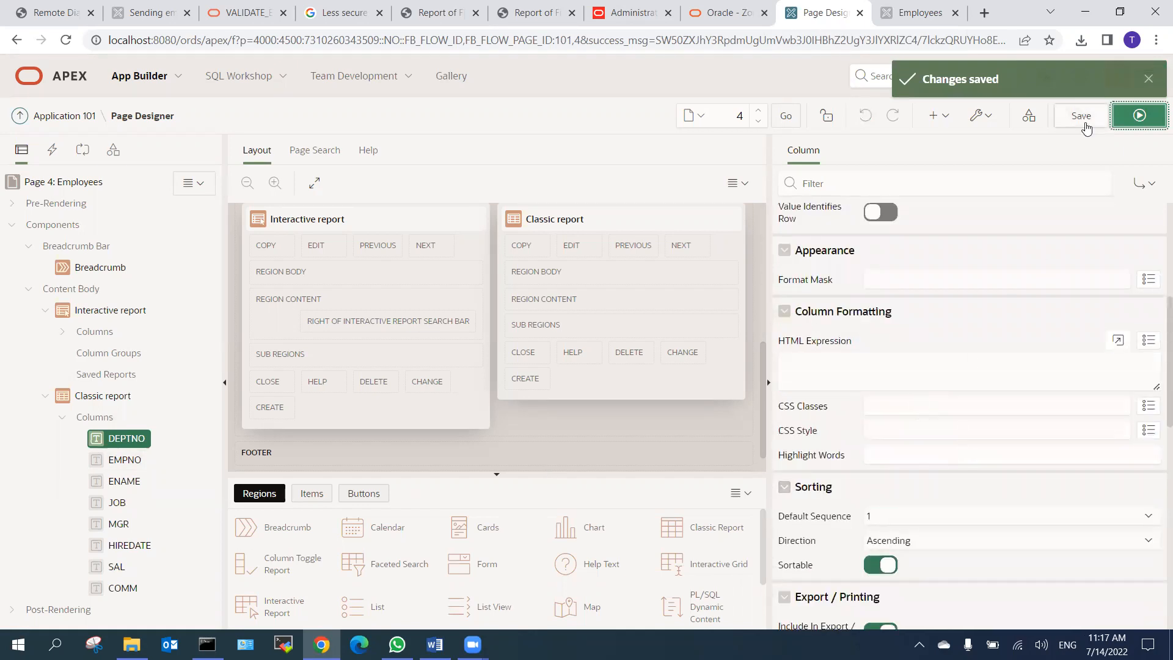
{"action": "left_click", "coordinate": [1138, 116]}
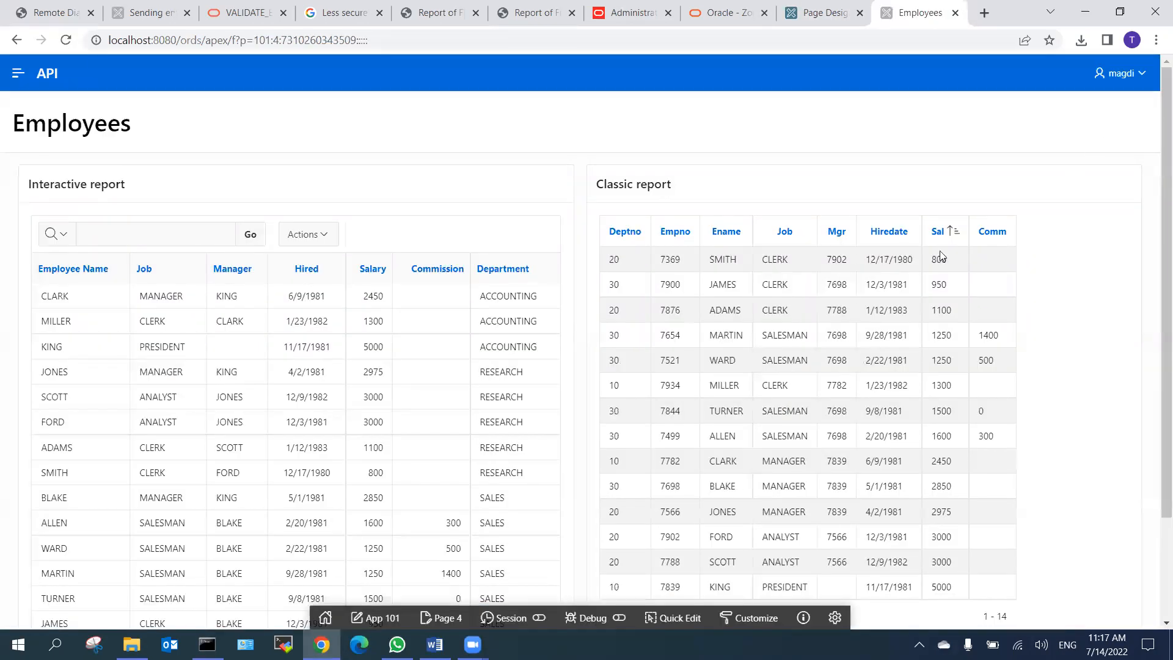
{"action": "left_click", "coordinate": [631, 231]}
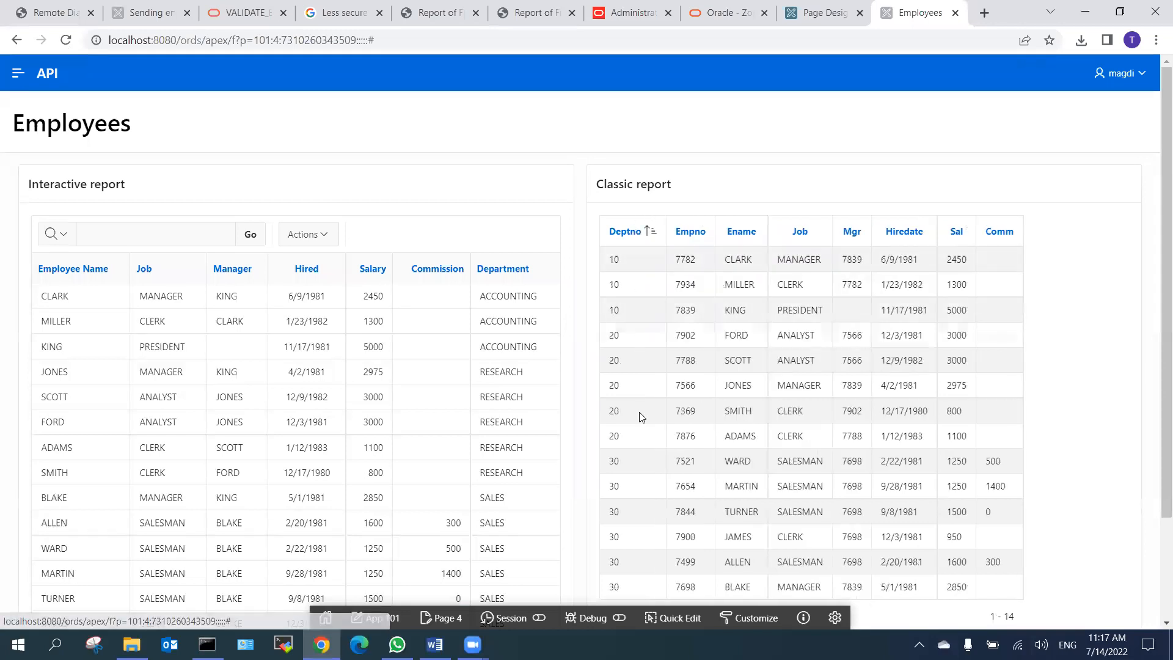
{"action": "scroll", "coordinate": [655, 482], "scroll_direction": "down", "scroll_amount": 2}
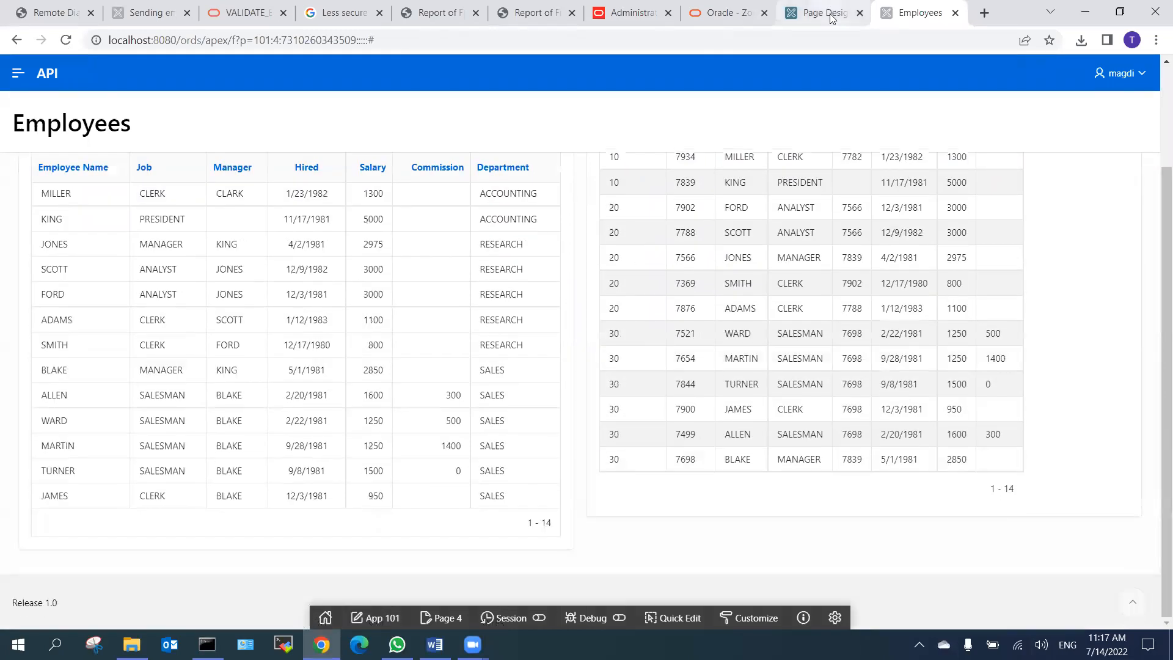
Compare the DEPTNO column's settings with the department values in the running classic report, and open the Classic report region's properties.
{"action": "left_click", "coordinate": [831, 12]}
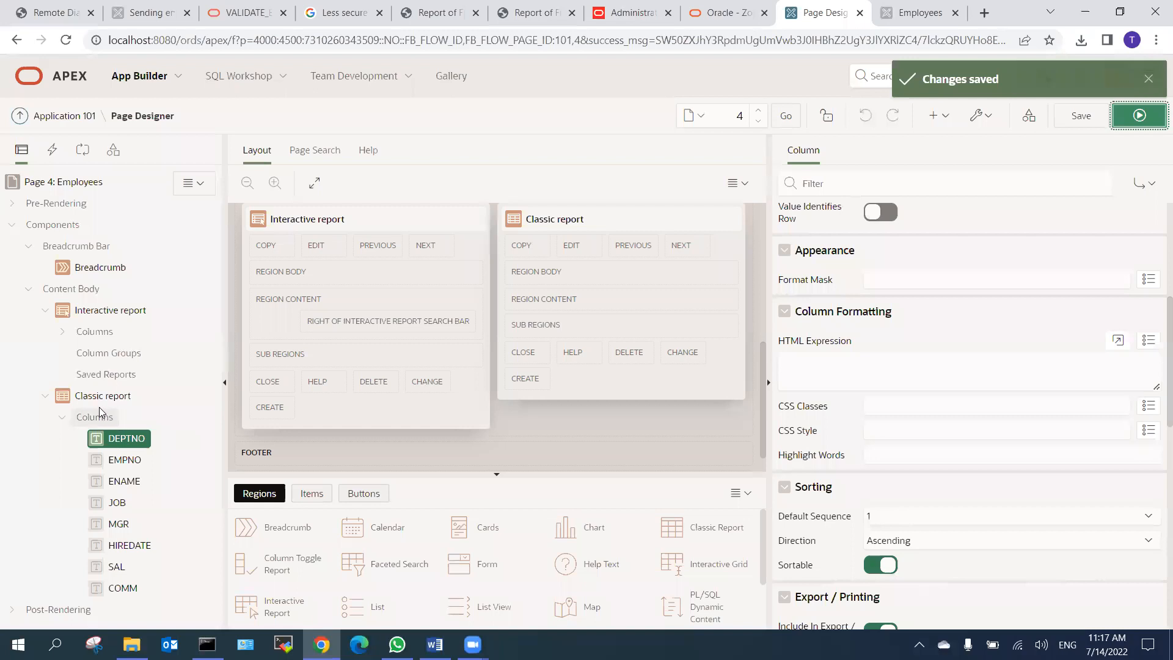
{"action": "scroll", "coordinate": [975, 506], "scroll_direction": "down", "scroll_amount": 2}
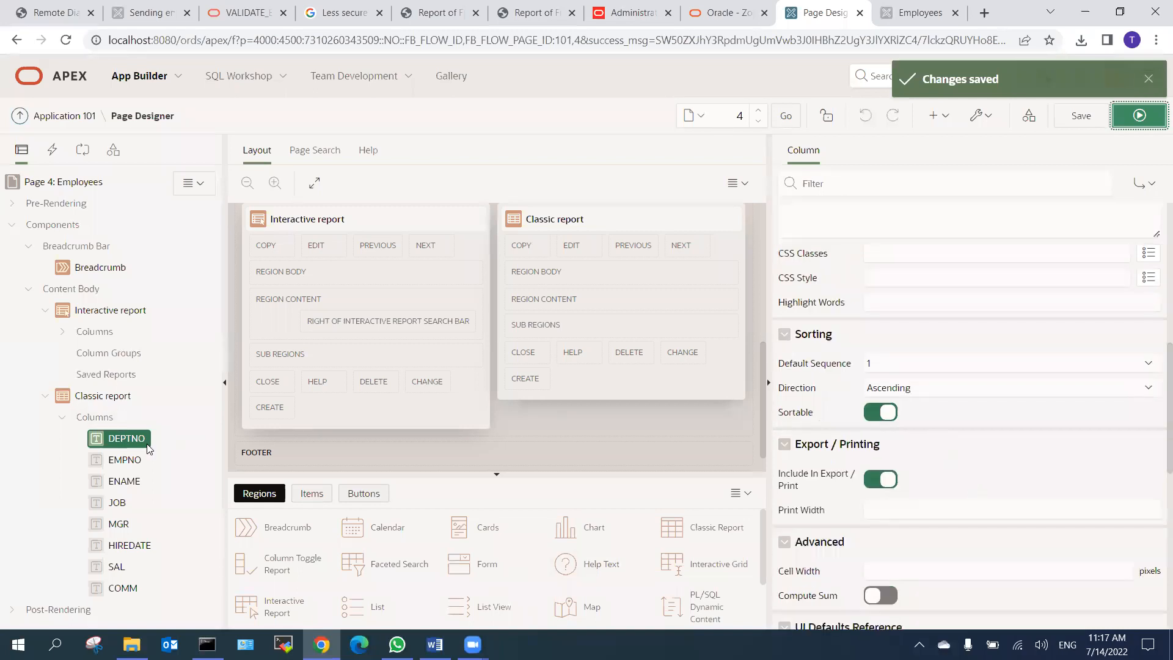
{"action": "scroll", "coordinate": [916, 453], "scroll_direction": "up", "scroll_amount": 6}
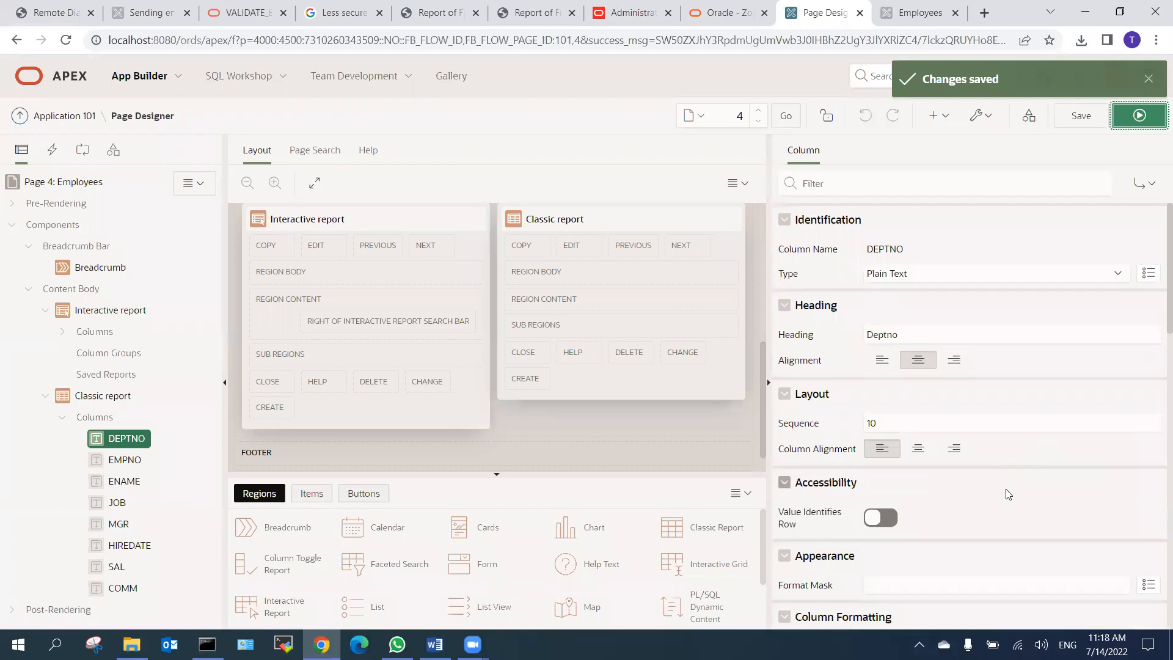
{"action": "left_click", "coordinate": [903, 15]}
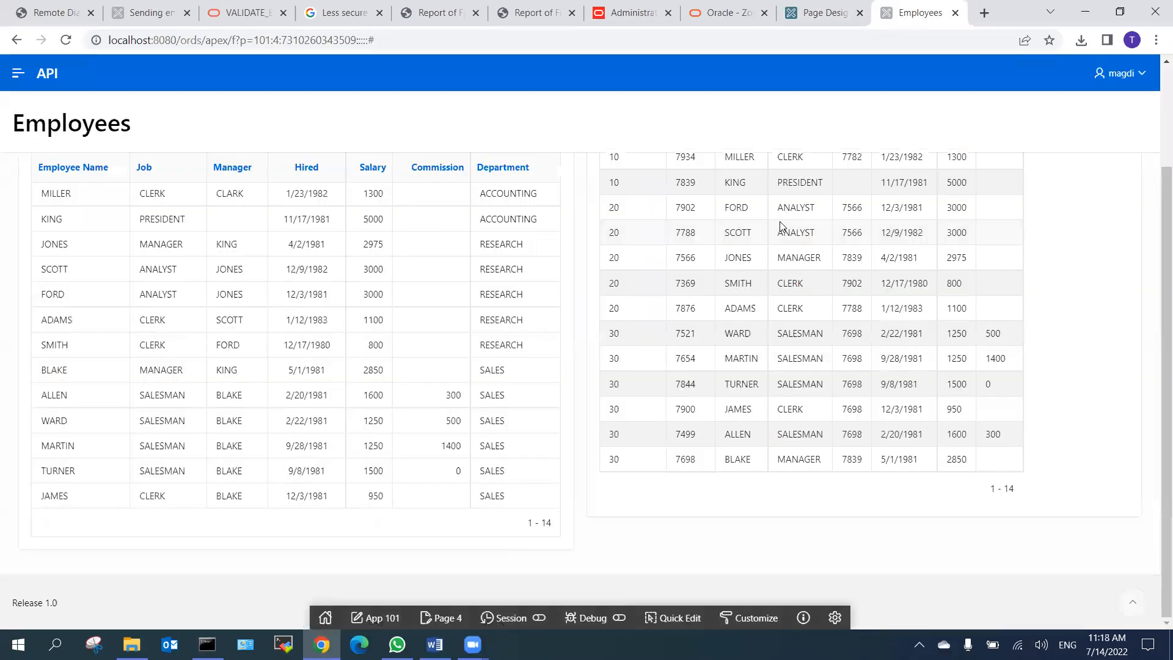
{"action": "scroll", "coordinate": [663, 211], "scroll_direction": "up", "scroll_amount": 2}
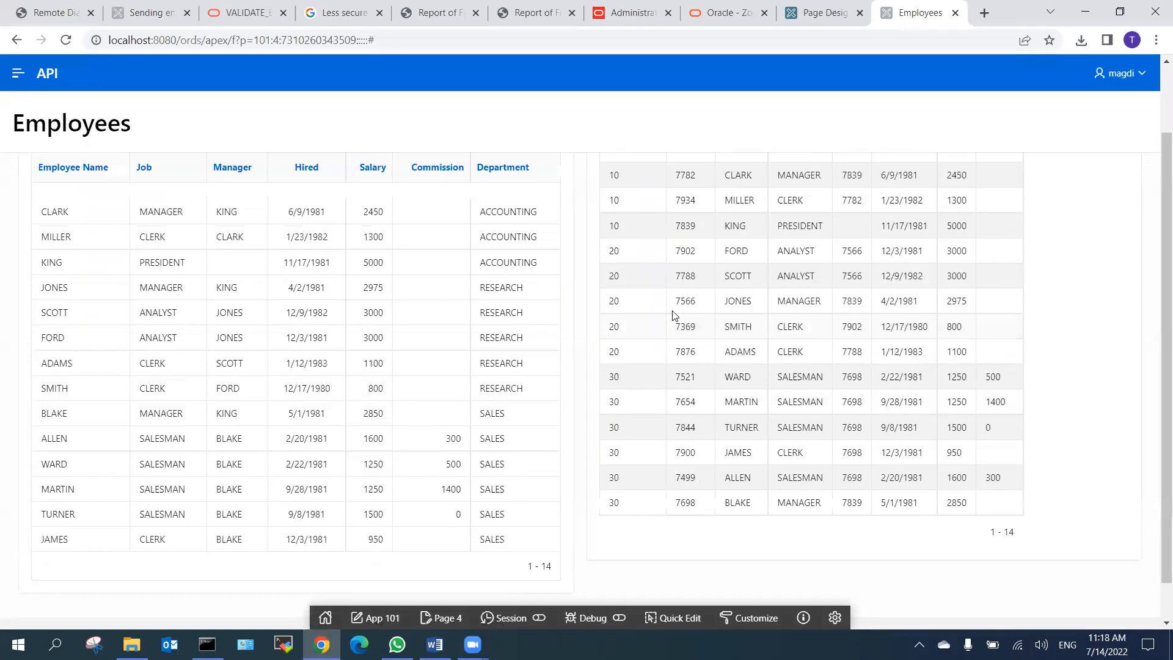
{"action": "scroll", "coordinate": [619, 530], "scroll_direction": "down", "scroll_amount": 3}
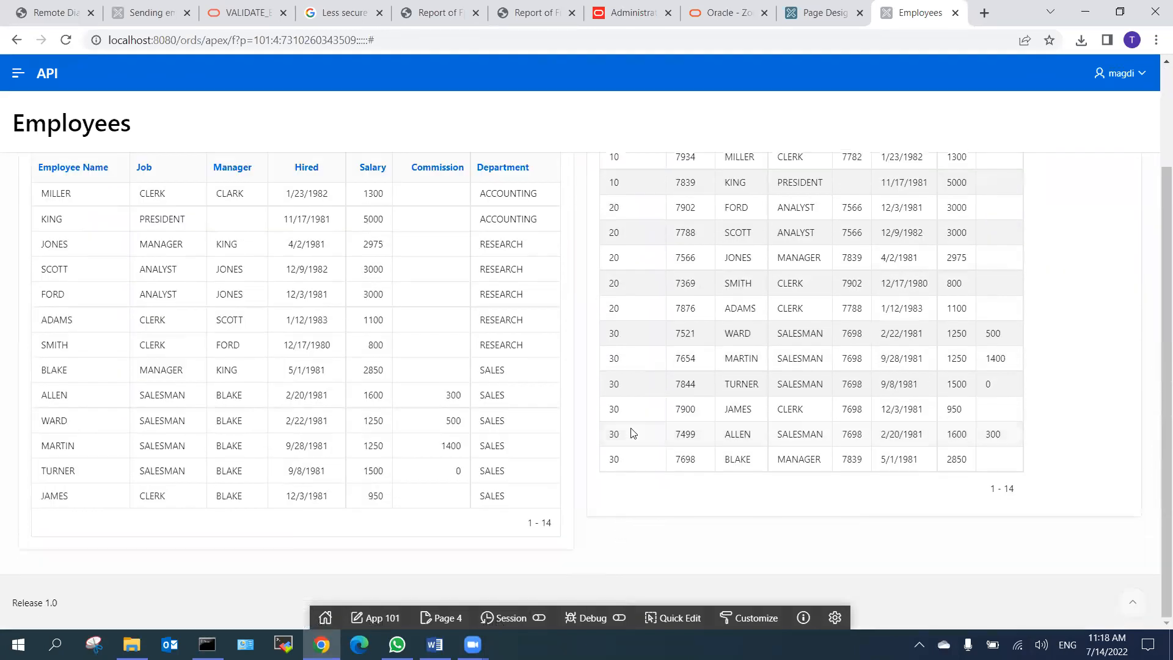
{"action": "scroll", "coordinate": [630, 435], "scroll_direction": "up", "scroll_amount": 3}
{"action": "left_click", "coordinate": [826, 13]}
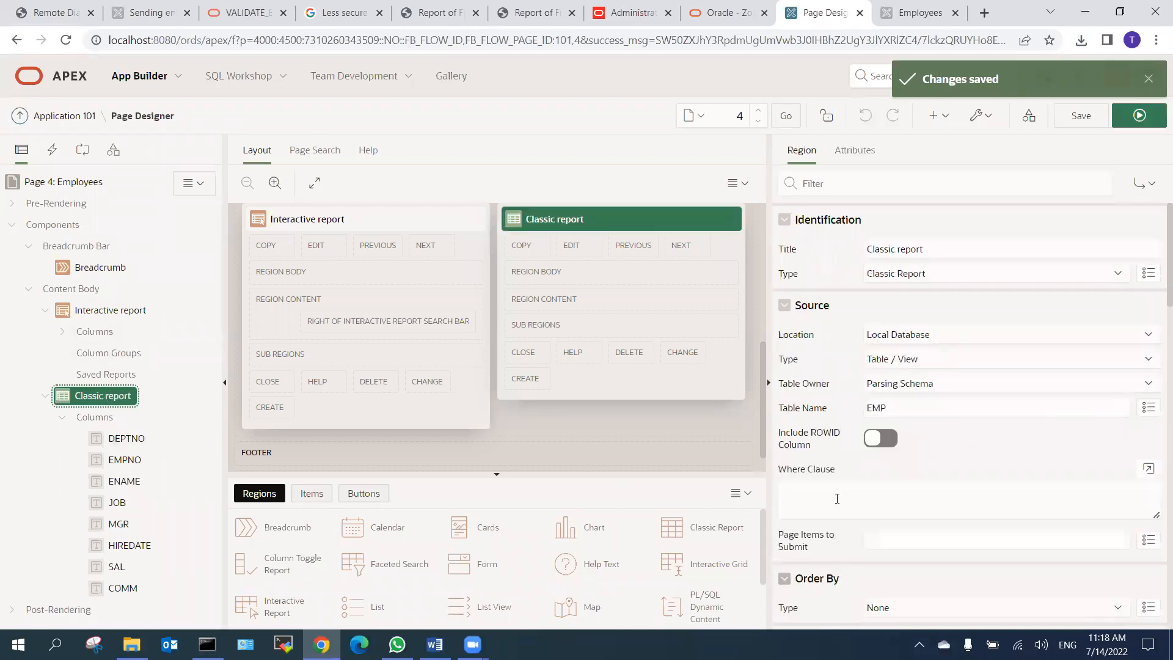
{"action": "scroll", "coordinate": [842, 496], "scroll_direction": "down", "scroll_amount": 3}
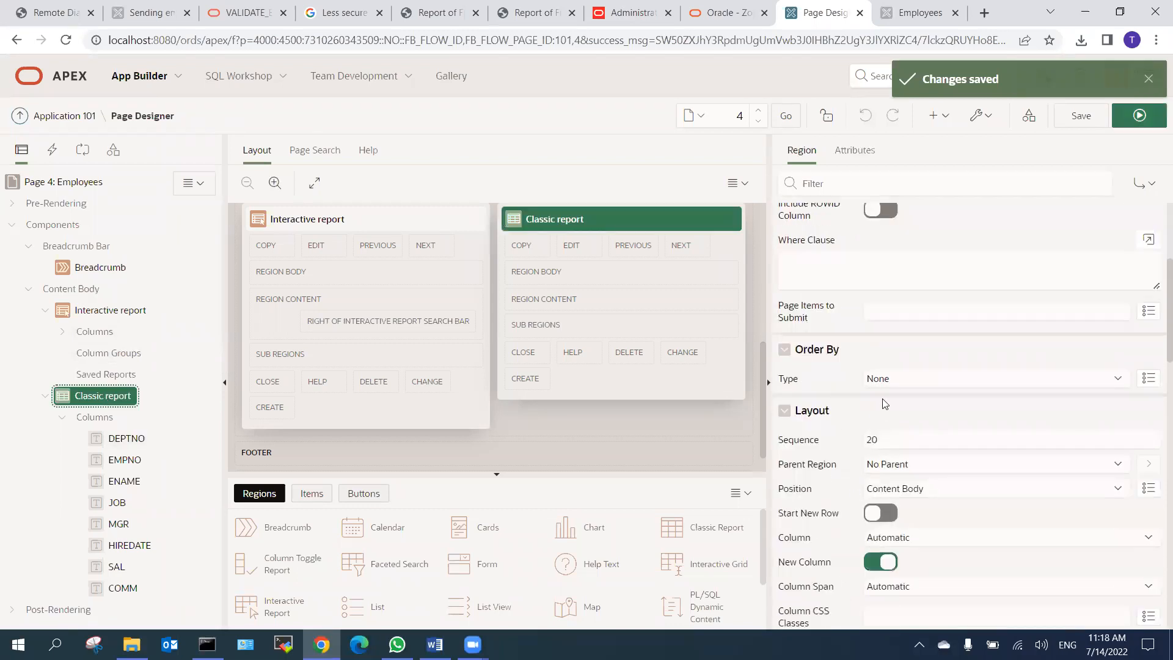
{"action": "left_click", "coordinate": [908, 380]}
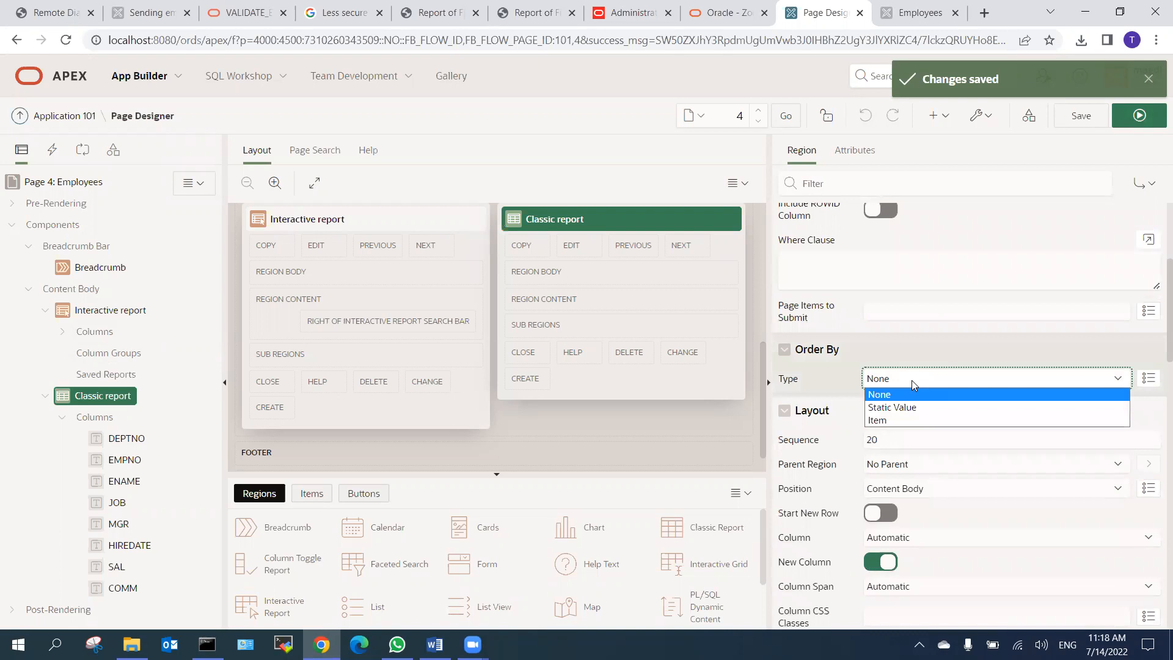
{"action": "left_click", "coordinate": [891, 420]}
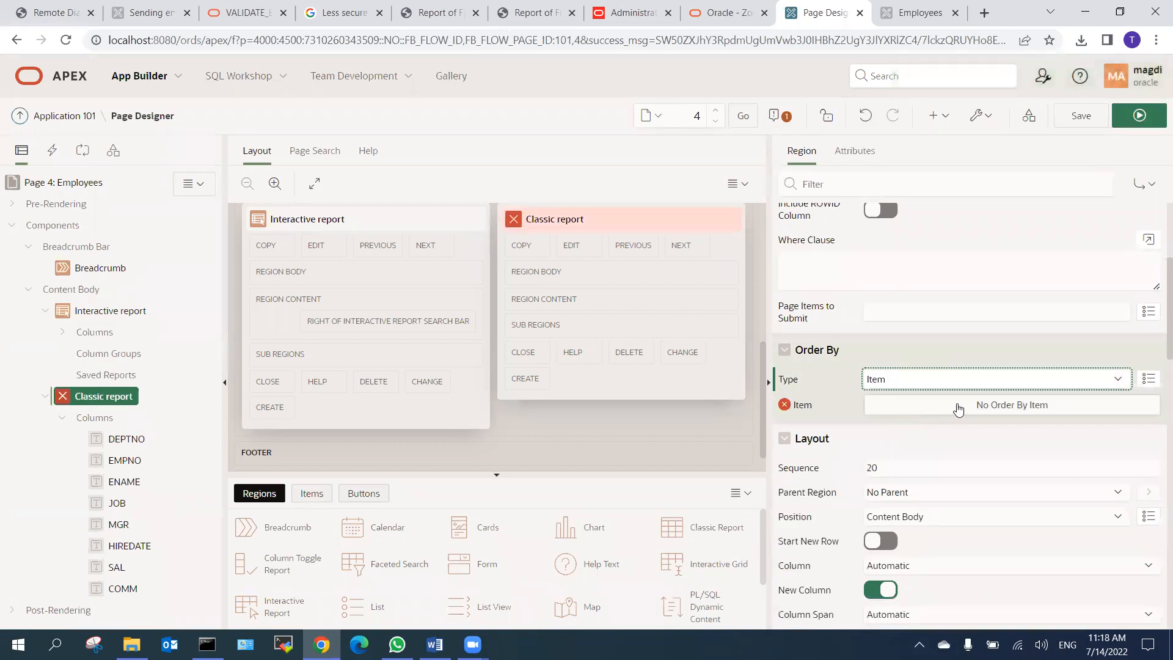
{"action": "left_click", "coordinate": [958, 408]}
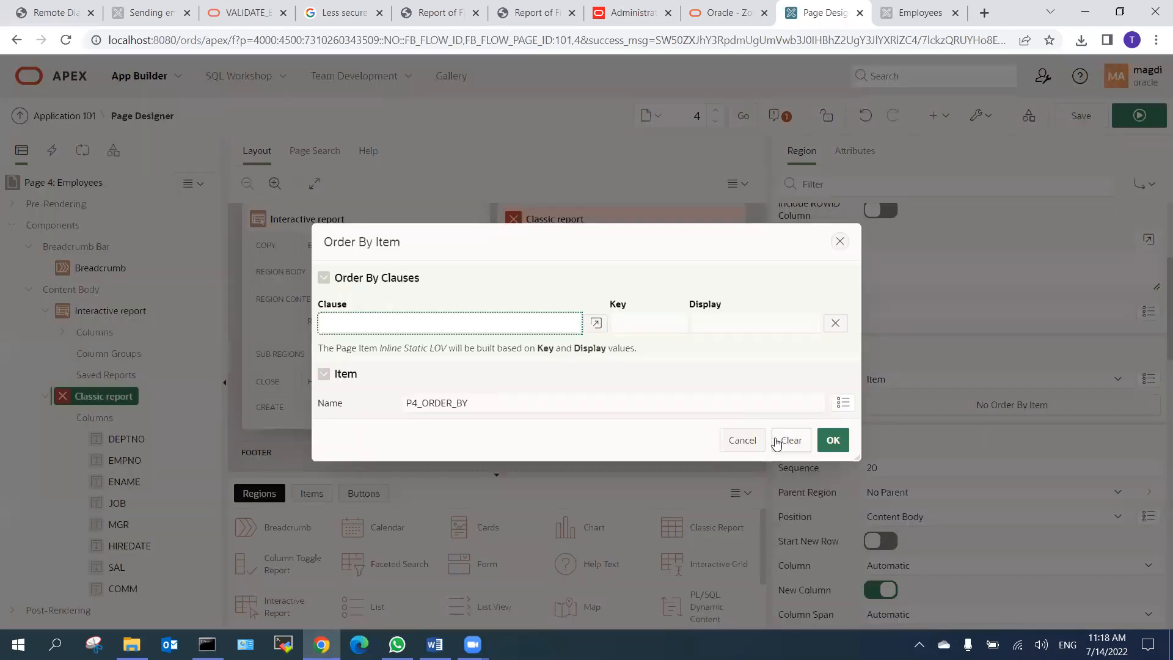
{"action": "left_click", "coordinate": [740, 441]}
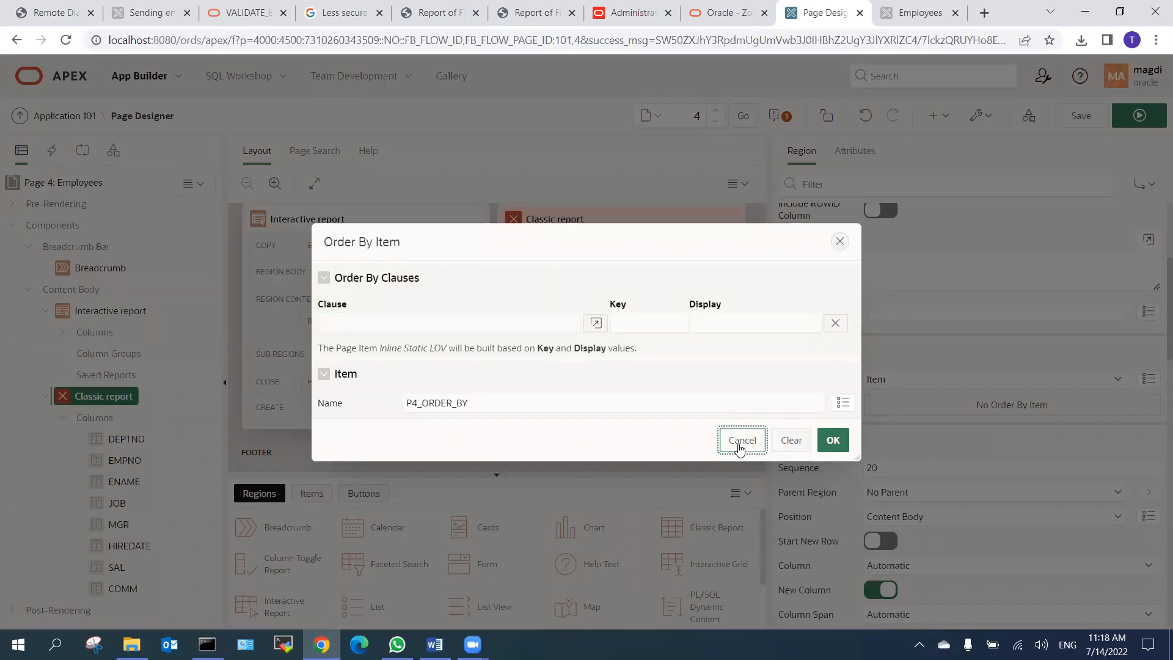
{"action": "left_click", "coordinate": [740, 443]}
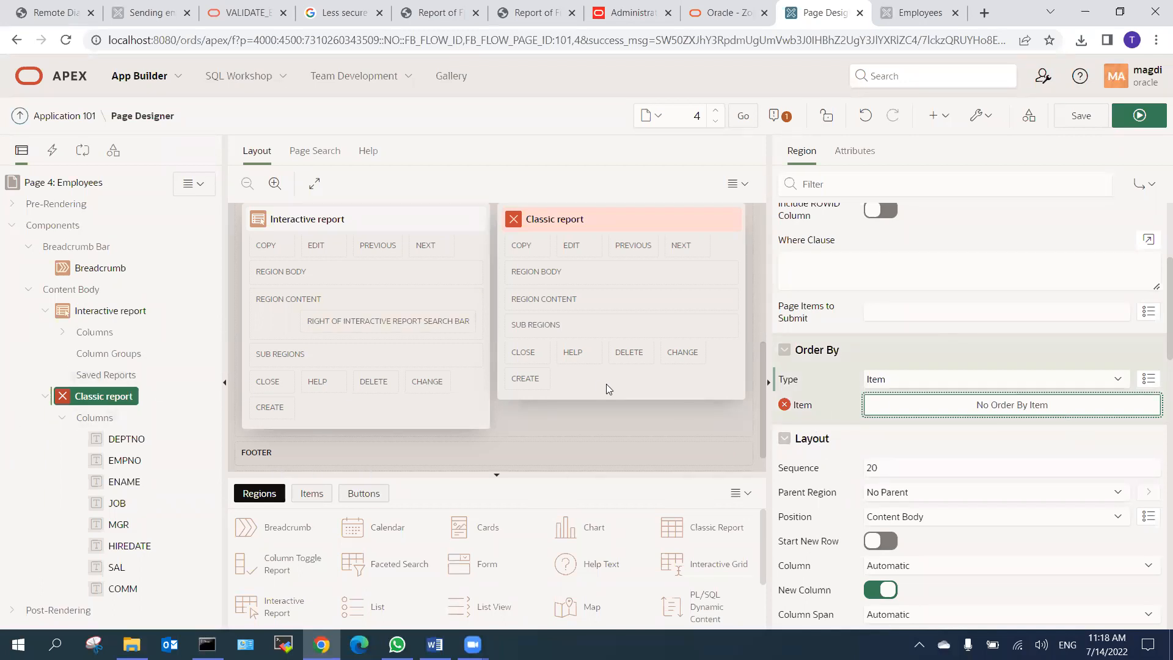
{"action": "left_click", "coordinate": [929, 383]}
{"action": "left_click", "coordinate": [922, 408]}
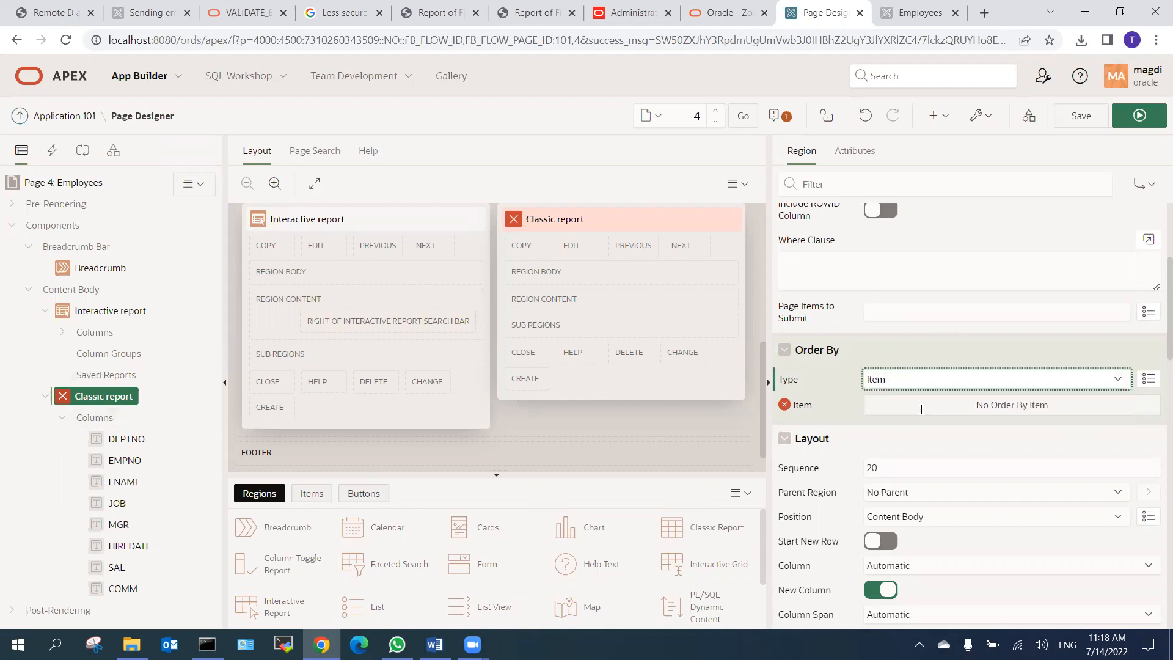
{"action": "left_click", "coordinate": [916, 409]}
{"action": "left_click", "coordinate": [903, 381]}
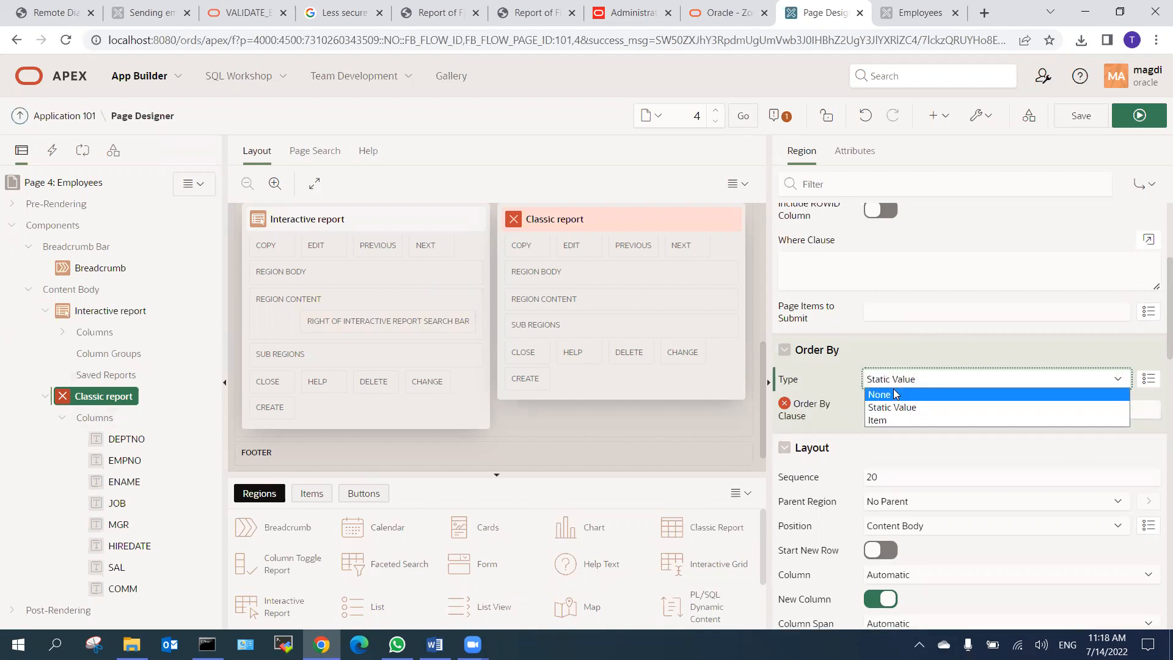
{"action": "left_click", "coordinate": [896, 392]}
{"action": "left_click", "coordinate": [823, 274]}
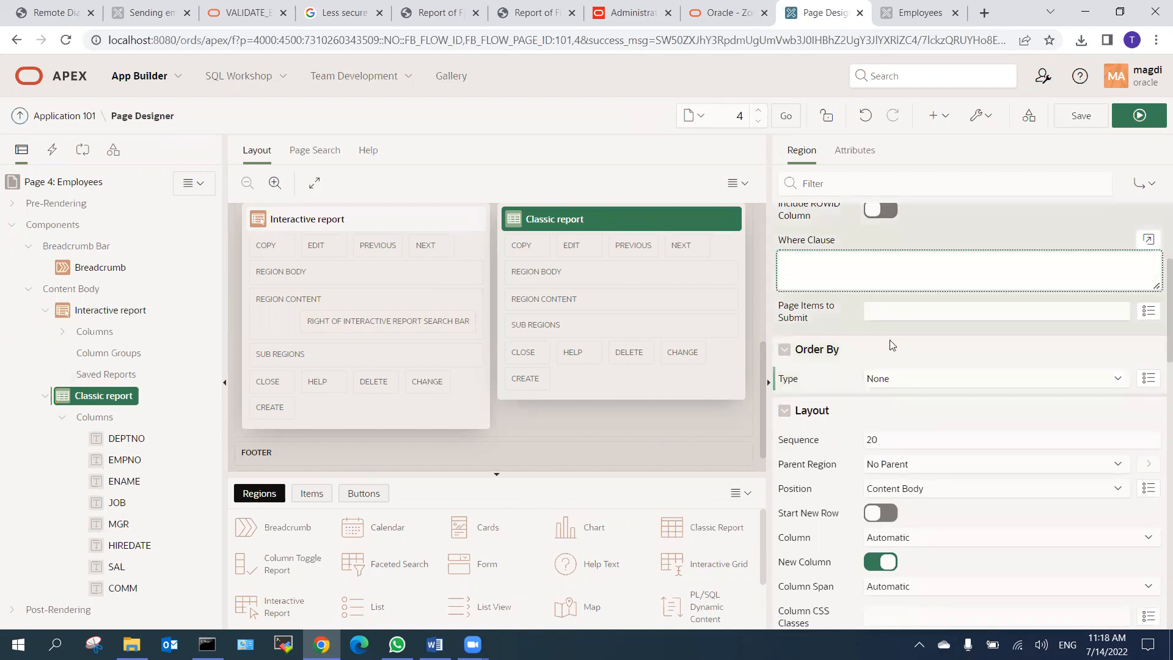
Order the Classic report region by the static value DEPTNO, and save and run the page.
{"action": "scroll", "coordinate": [891, 345], "scroll_direction": "up", "scroll_amount": 4}
{"action": "scroll", "coordinate": [965, 372], "scroll_direction": "down", "scroll_amount": 3}
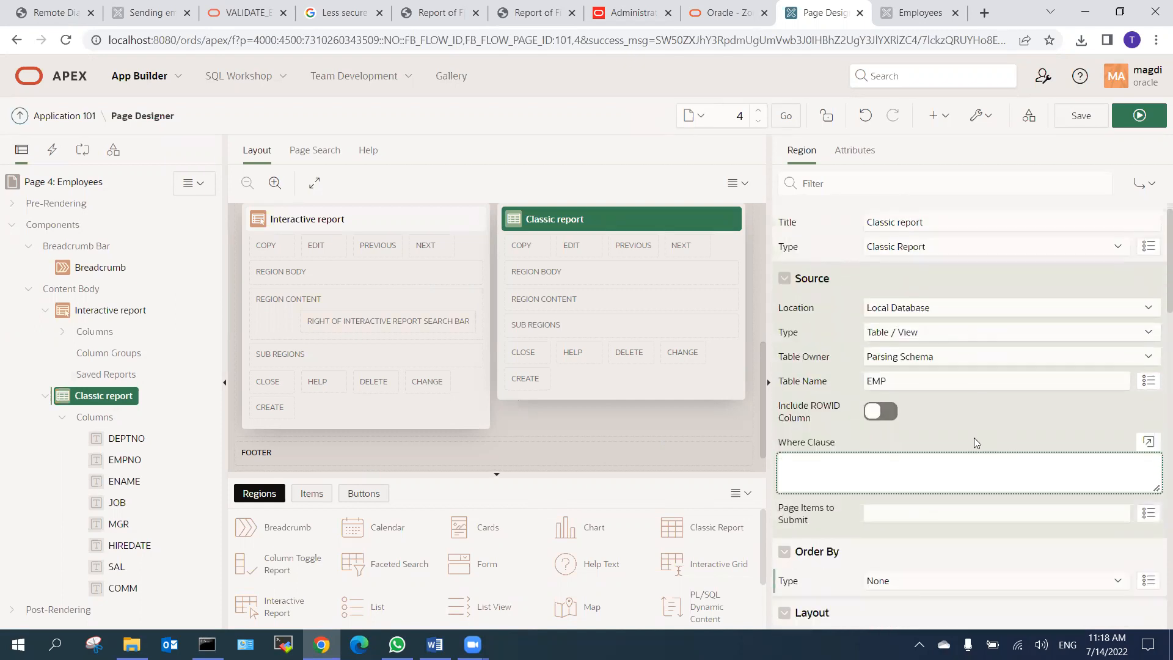
{"action": "left_click", "coordinate": [895, 387]}
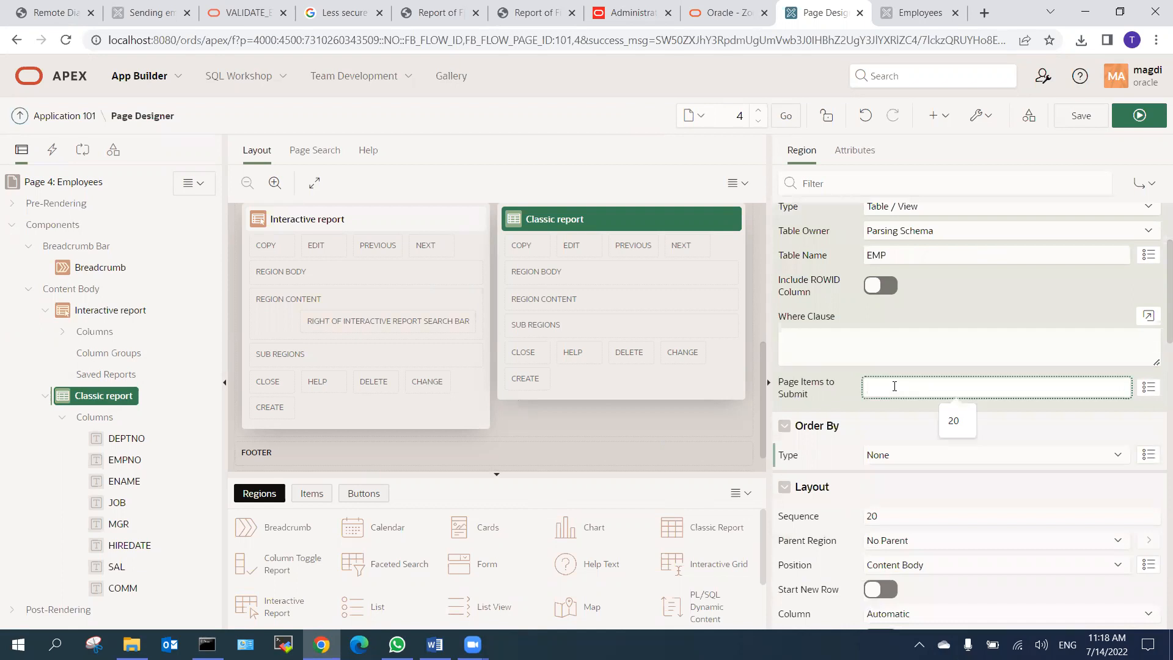
{"action": "left_click", "coordinate": [887, 455]}
{"action": "left_click", "coordinate": [890, 483]}
{"action": "left_click", "coordinate": [887, 485]}
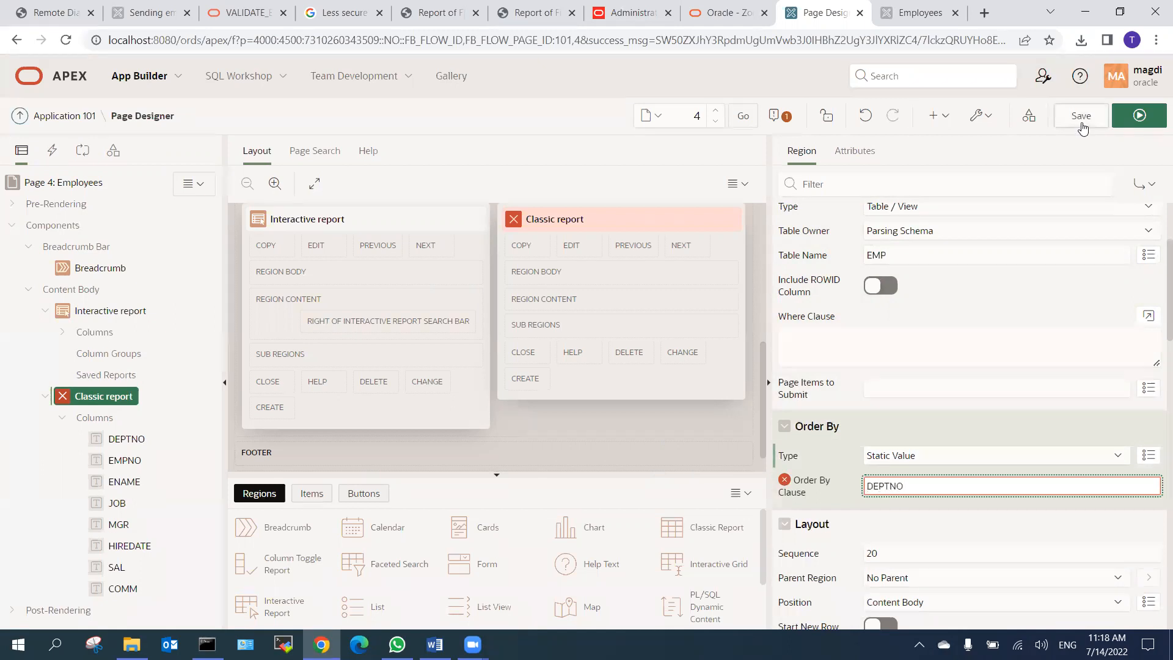
{"action": "left_click", "coordinate": [1140, 114]}
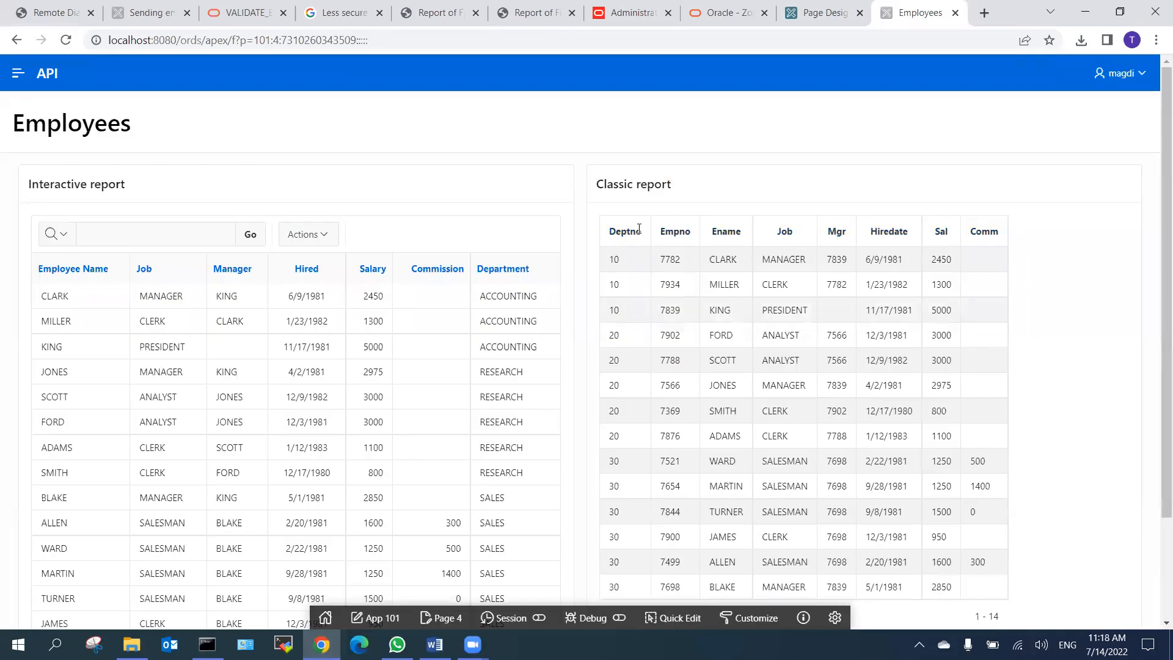
{"action": "mouse_move", "coordinate": [610, 236]}
{"action": "left_mouse_down"}
{"action": "mouse_move", "coordinate": [1005, 237]}
{"action": "mouse_move", "coordinate": [594, 243]}
{"action": "left_mouse_up"}
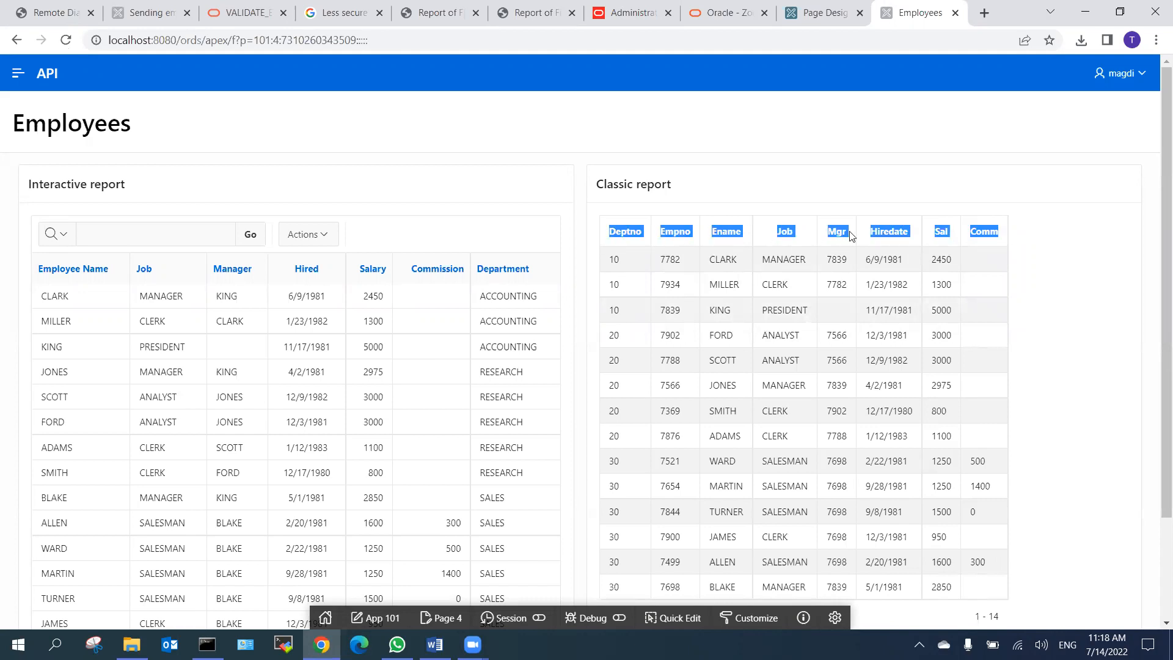
Clear the Classic report's order by clause, set its Order By type to None, and save the page.
{"action": "left_click", "coordinate": [831, 16]}
{"action": "key", "text": "ctrl+a"}
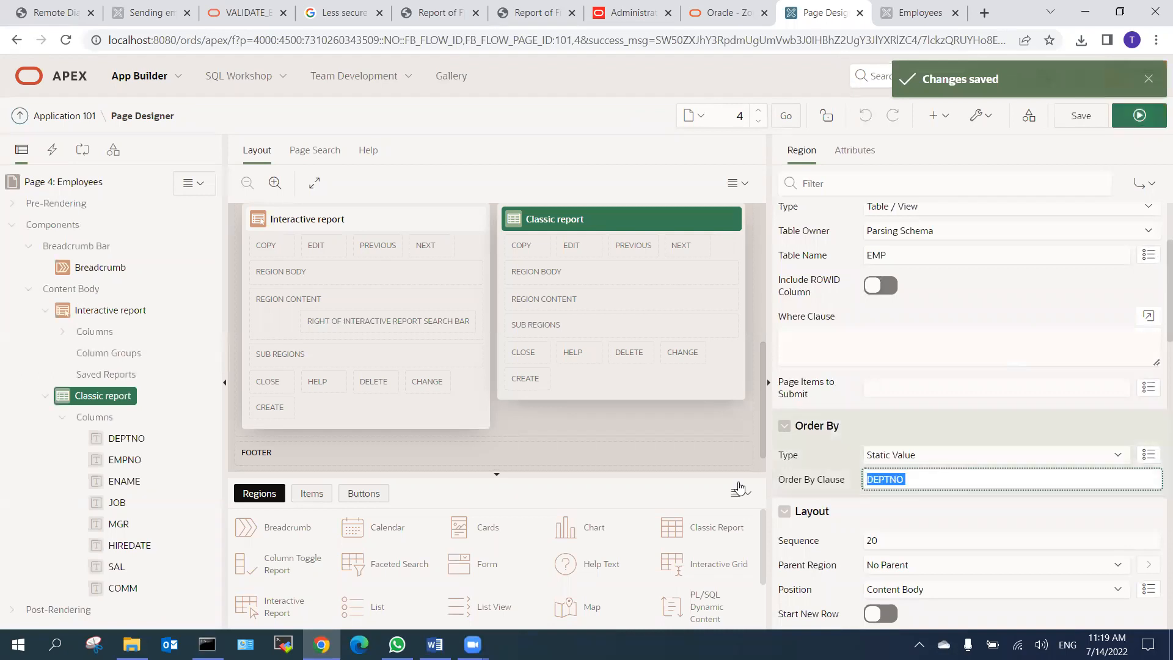
{"action": "key", "text": "BackSpace"}
{"action": "left_click", "coordinate": [918, 457]}
{"action": "left_click", "coordinate": [916, 471]}
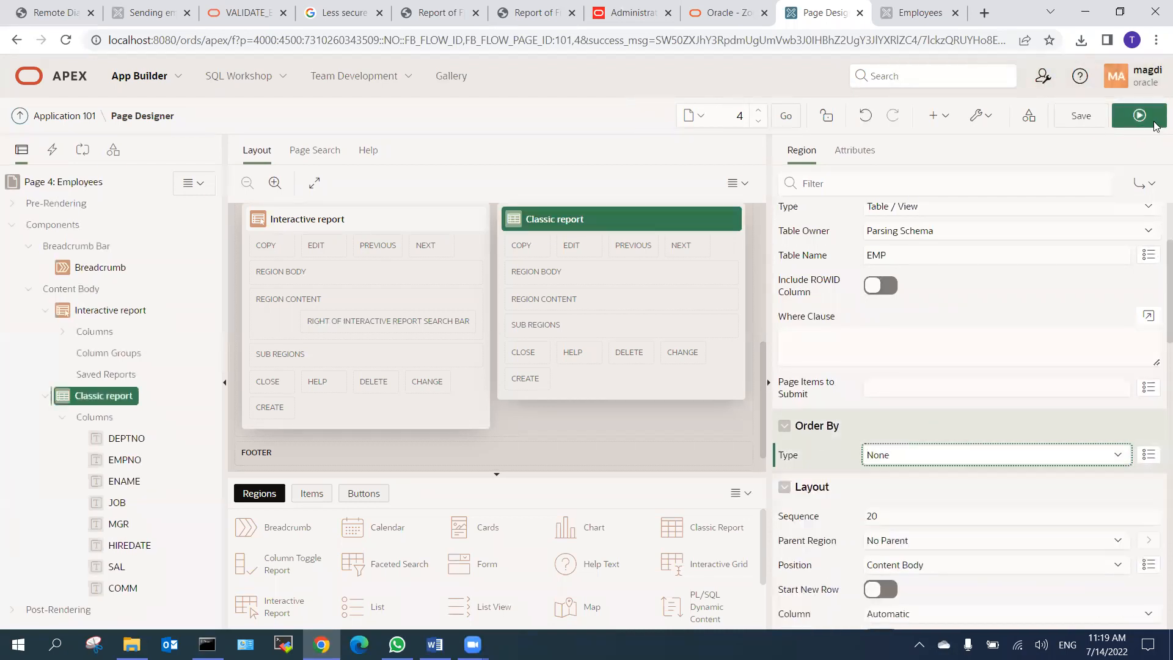
{"action": "left_click", "coordinate": [1081, 115]}
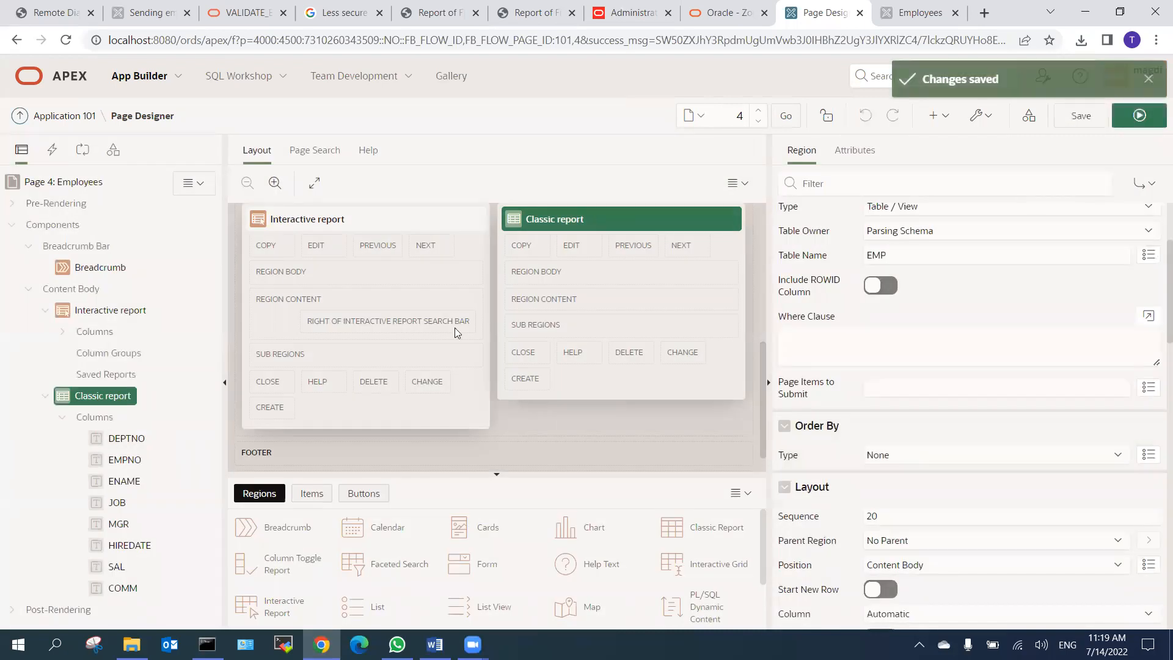
Set the classic report's EMPNO column default sort sequence to 2, and save and run the page.
{"action": "left_click", "coordinate": [125, 460]}
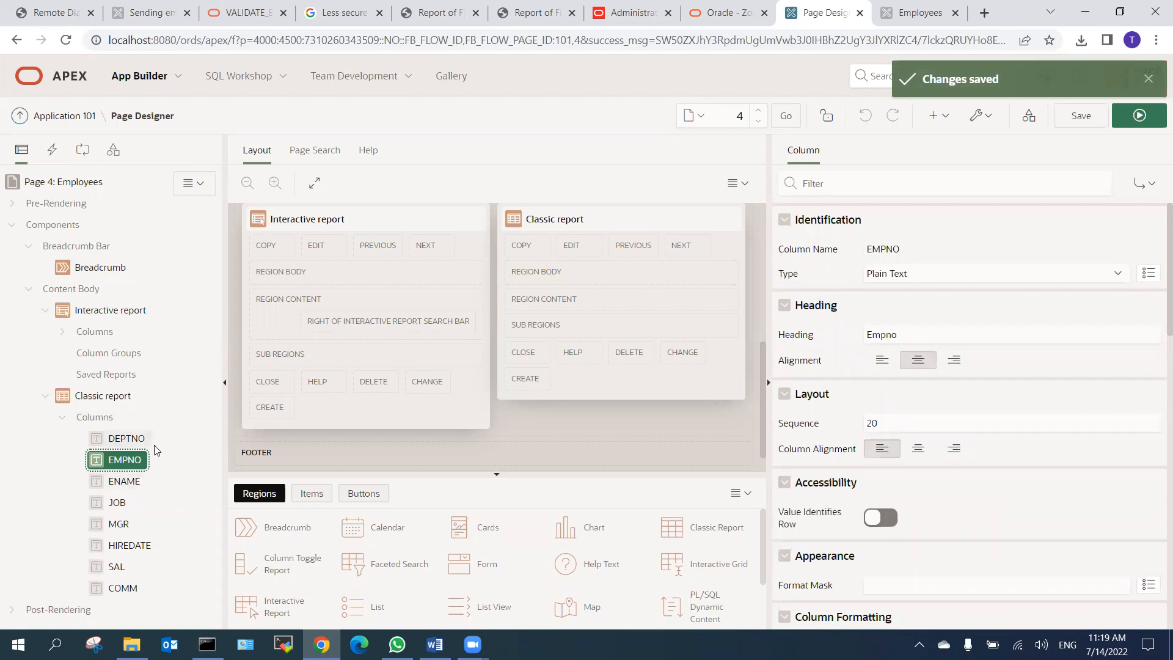
{"action": "scroll", "coordinate": [984, 452], "scroll_direction": "down", "scroll_amount": 5}
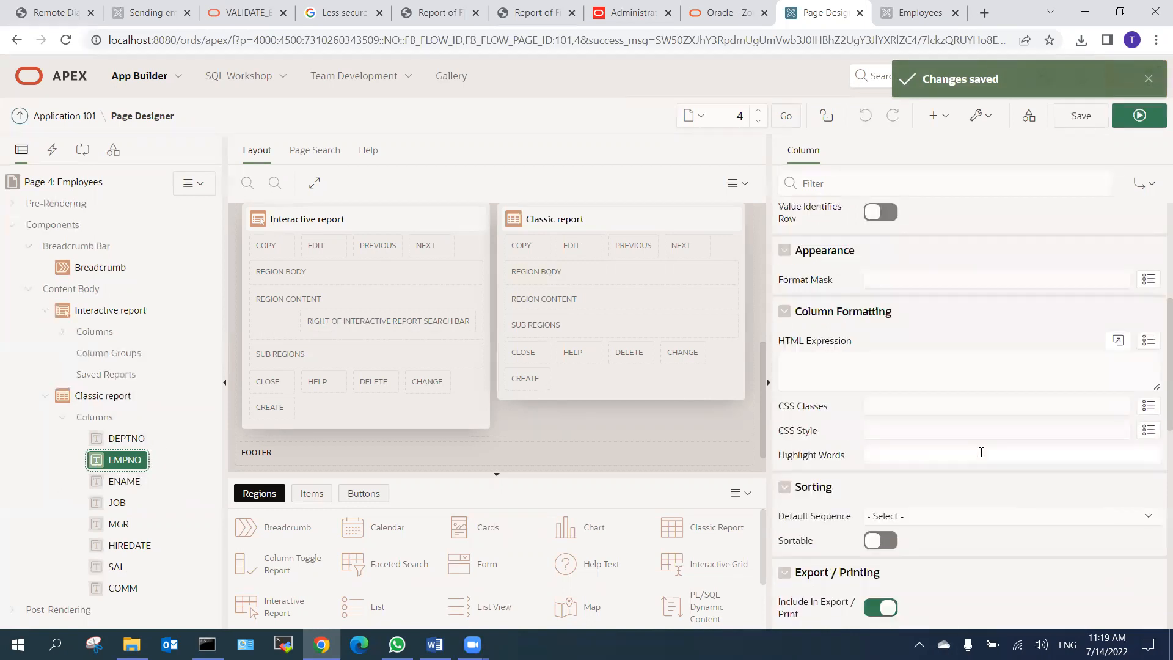
{"action": "scroll", "coordinate": [981, 452], "scroll_direction": "down", "scroll_amount": 4}
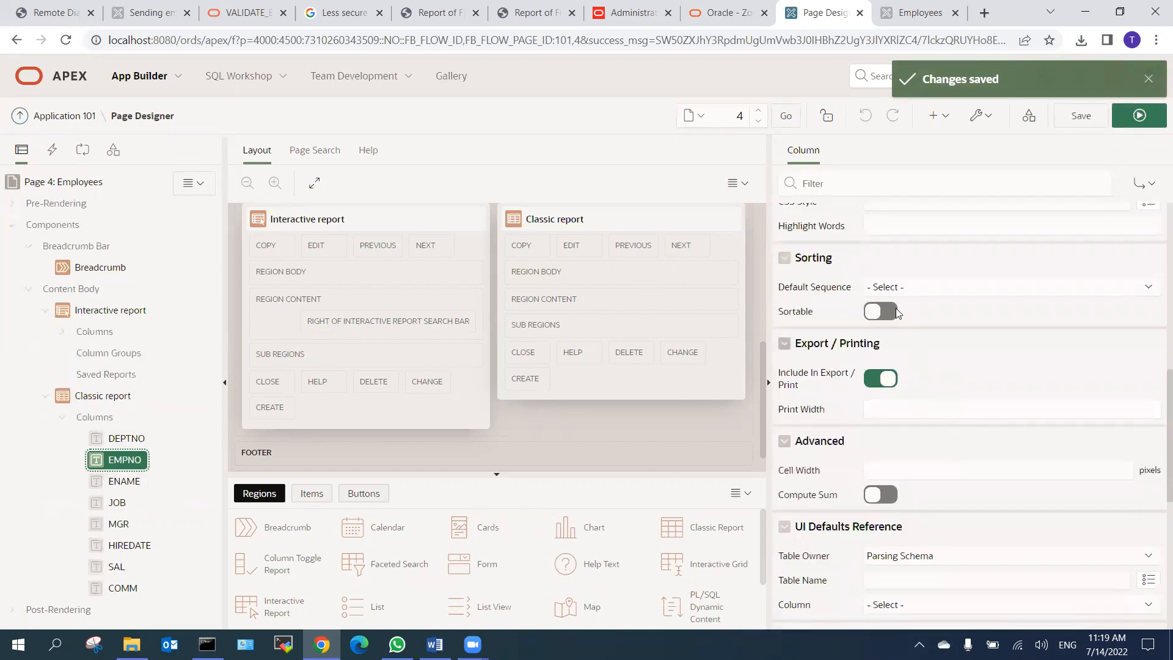
{"action": "left_click", "coordinate": [905, 287]}
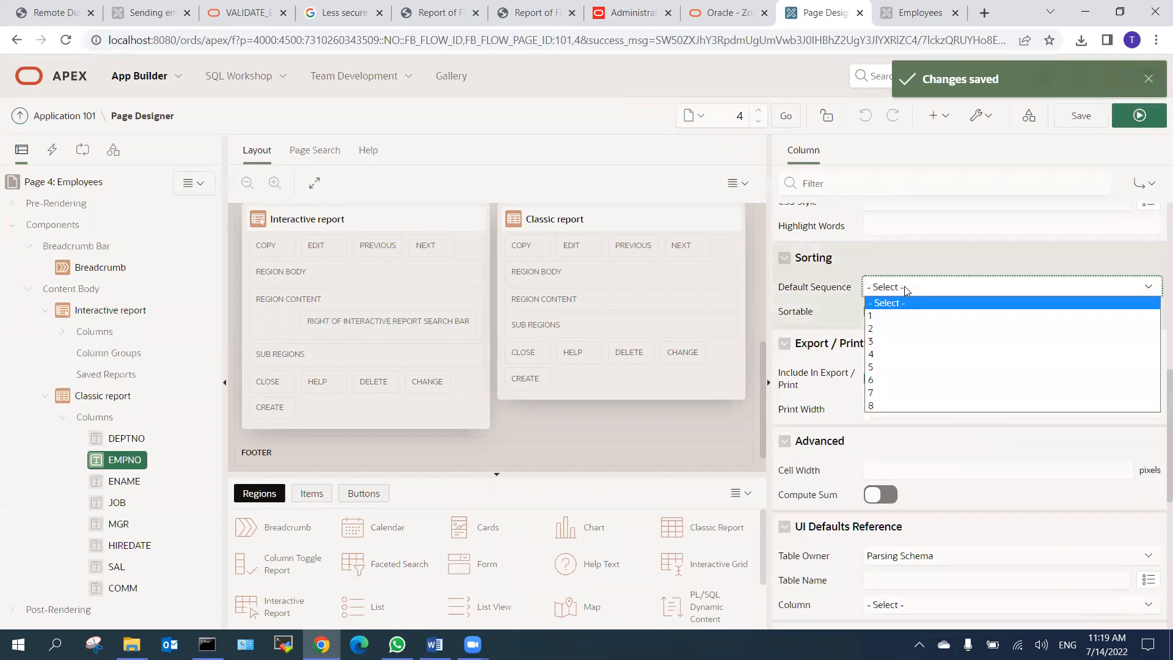
{"action": "left_click", "coordinate": [882, 329]}
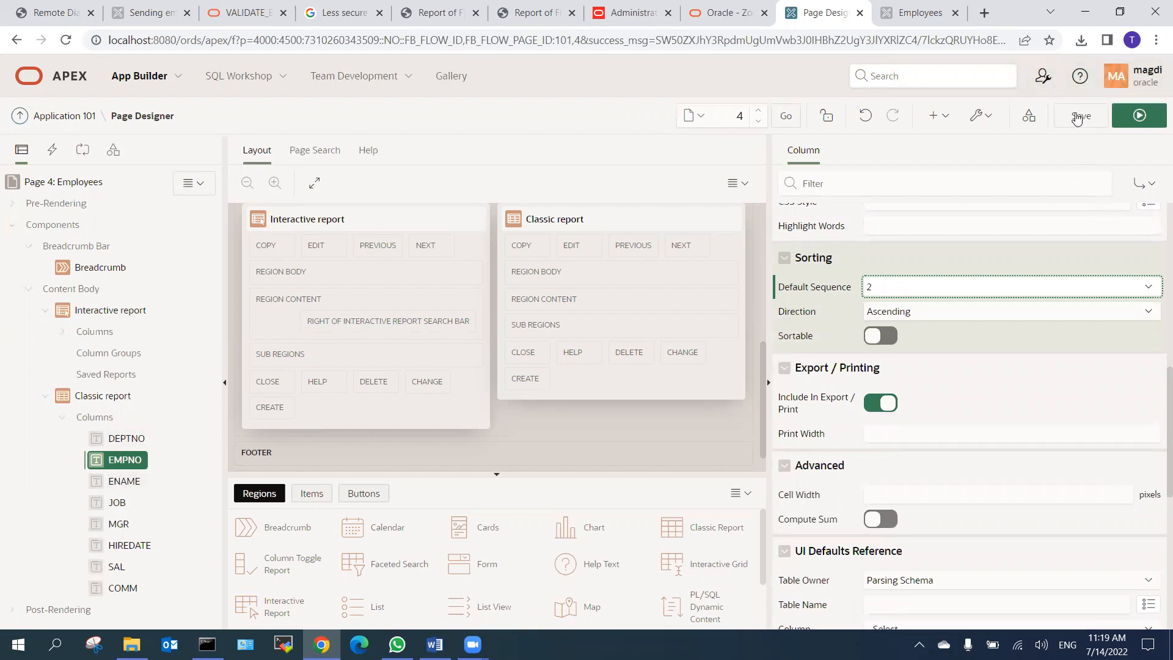
{"action": "left_click", "coordinate": [1136, 120]}
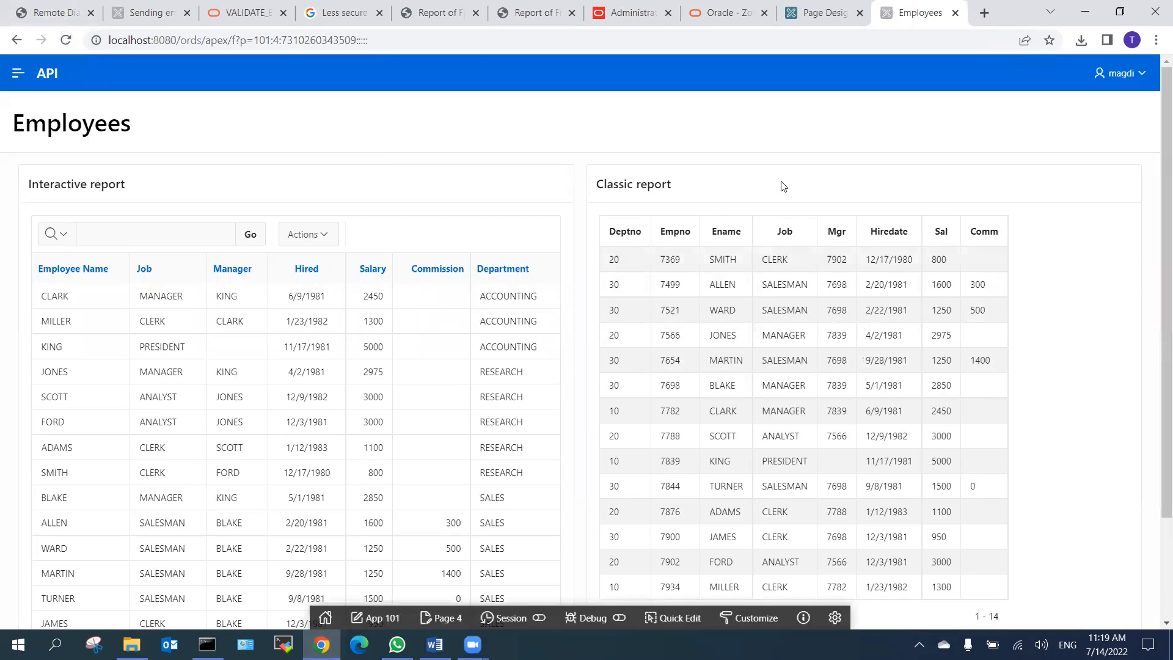
Review the Classic report region's source, Order By and appearance properties, keep Order By at None, and save and run the page.
{"action": "key", "text": "ctrl+shift+Tab"}
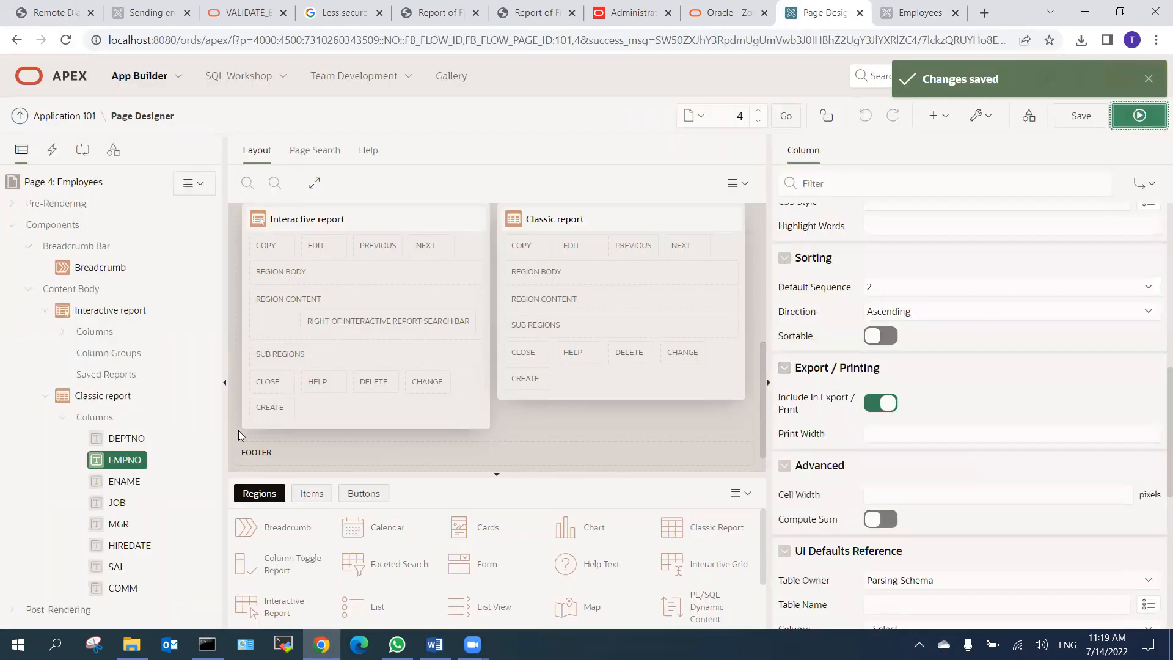
{"action": "left_click", "coordinate": [97, 396]}
{"action": "scroll", "coordinate": [1085, 431], "scroll_direction": "down", "scroll_amount": 6}
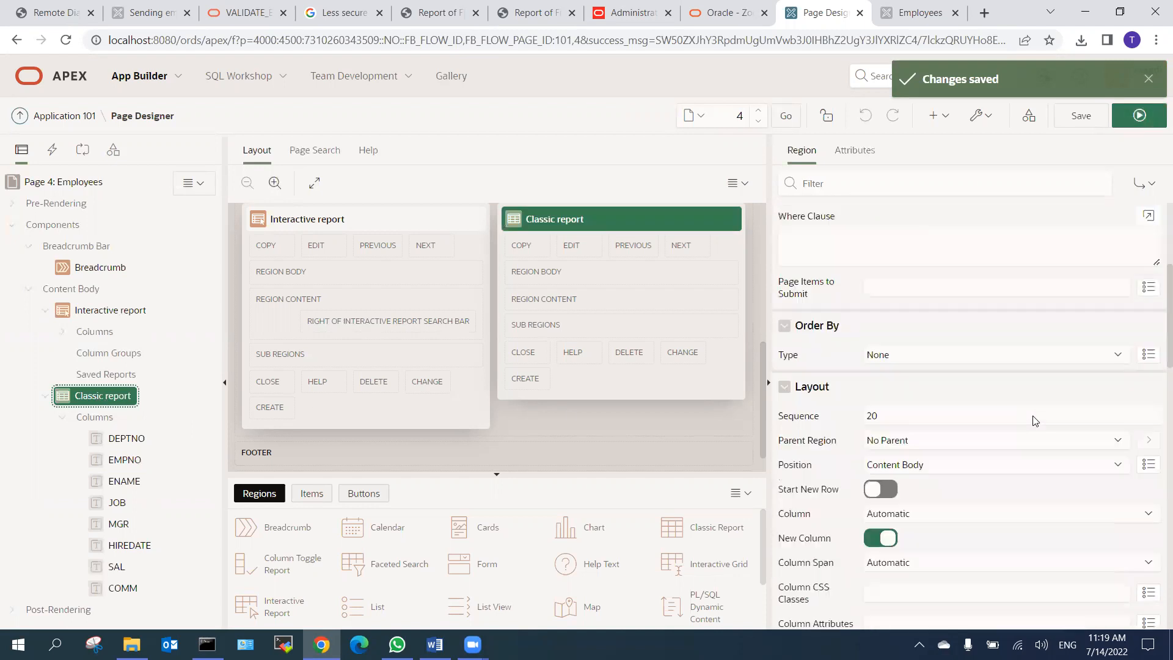
{"action": "scroll", "coordinate": [941, 391], "scroll_direction": "up", "scroll_amount": 6}
{"action": "scroll", "coordinate": [927, 537], "scroll_direction": "down", "scroll_amount": 1}
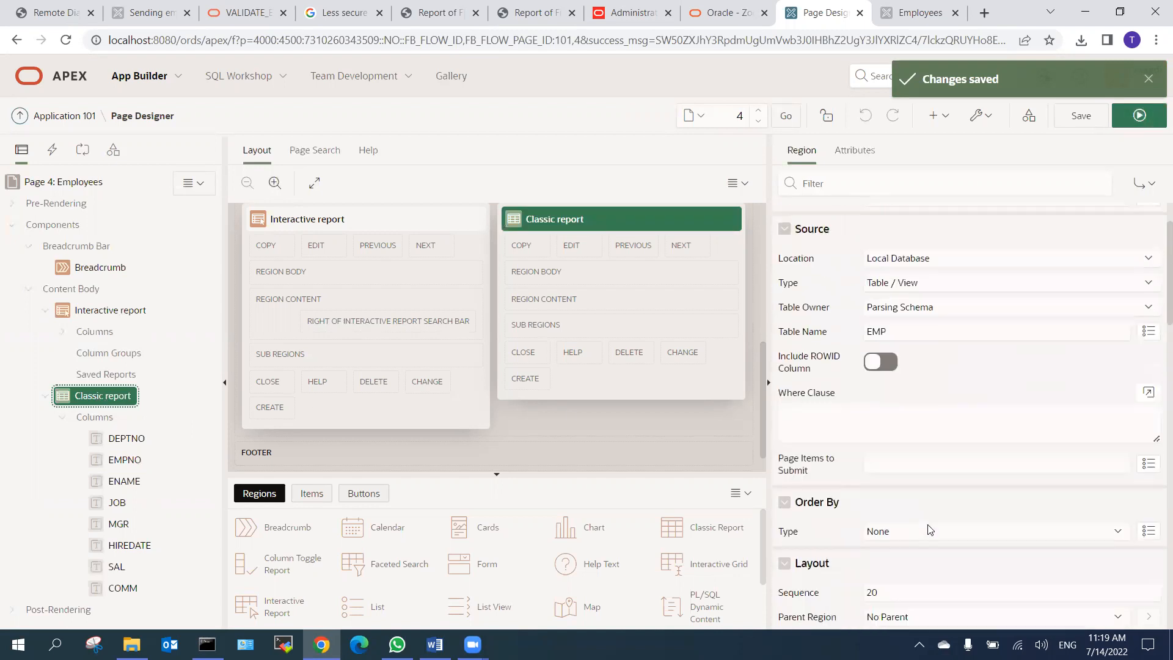
{"action": "left_click", "coordinate": [915, 533]}
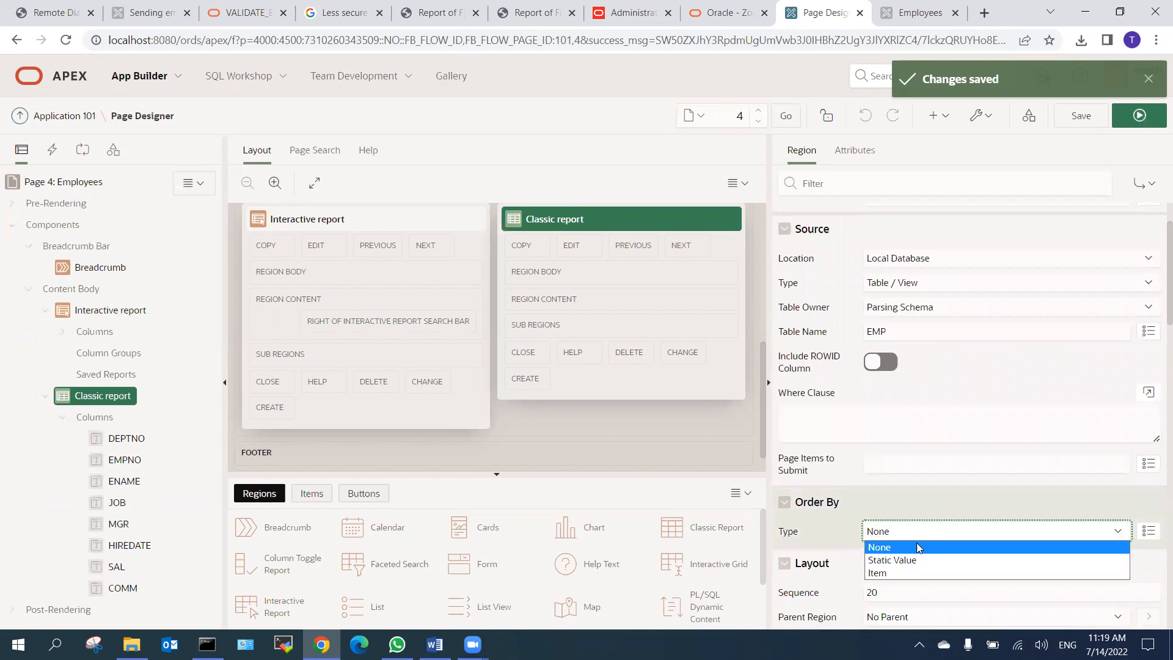
{"action": "left_click", "coordinate": [916, 552]}
{"action": "left_click", "coordinate": [1078, 116]}
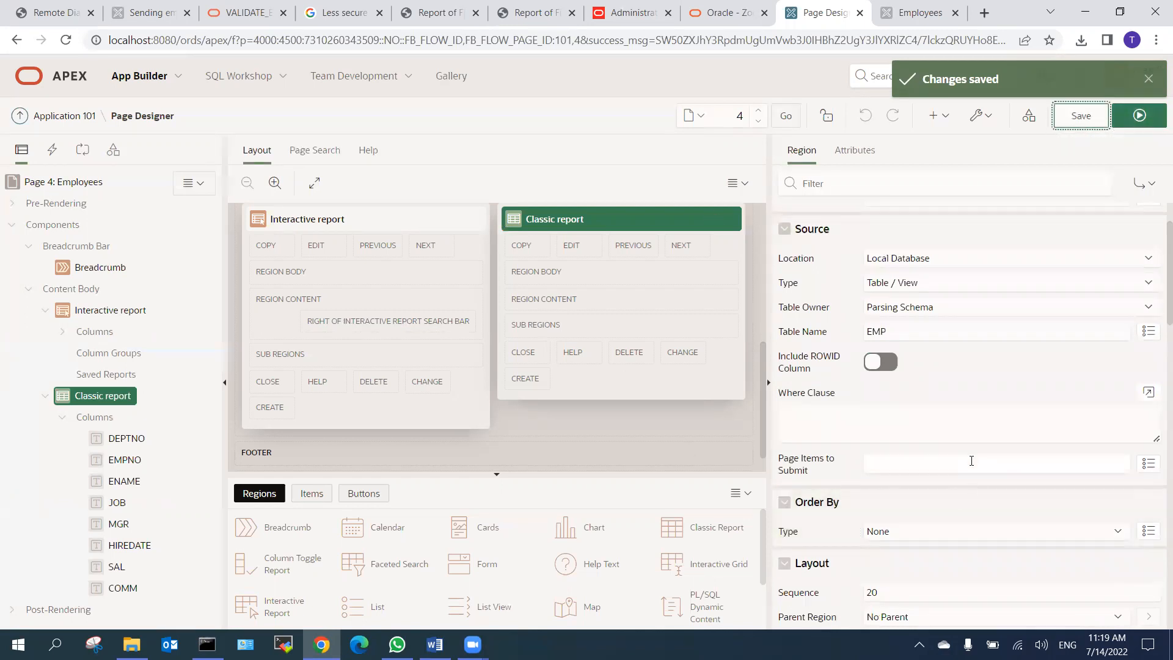
{"action": "scroll", "coordinate": [975, 459], "scroll_direction": "down", "scroll_amount": 4}
{"action": "scroll", "coordinate": [976, 455], "scroll_direction": "down", "scroll_amount": 3}
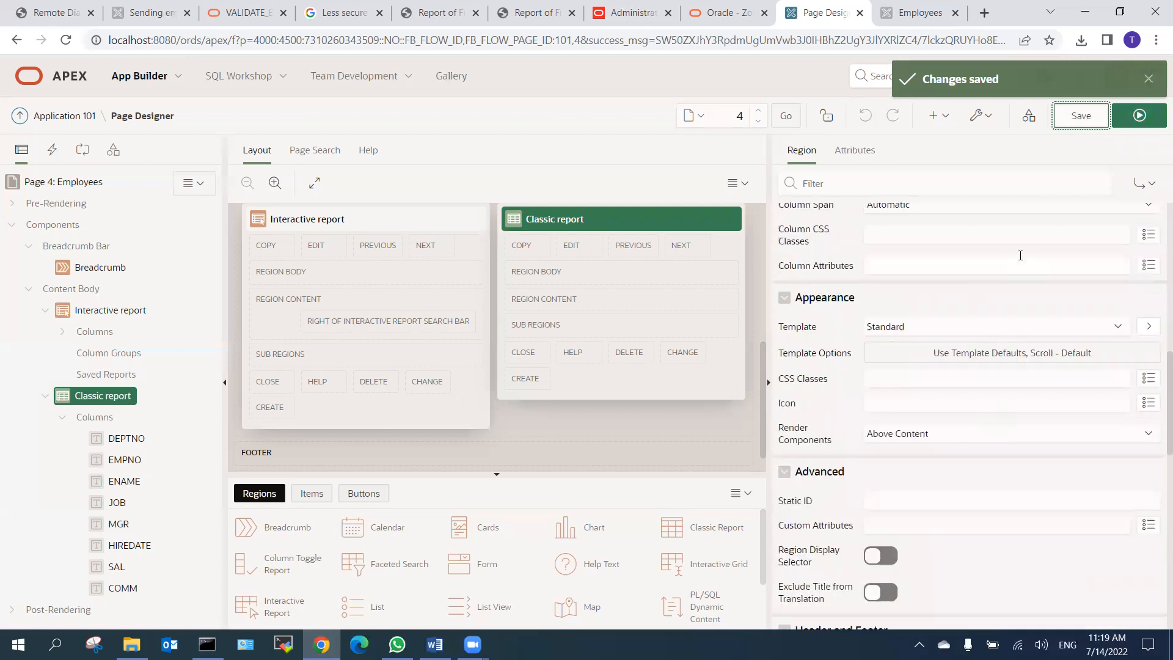
{"action": "left_click", "coordinate": [1139, 115]}
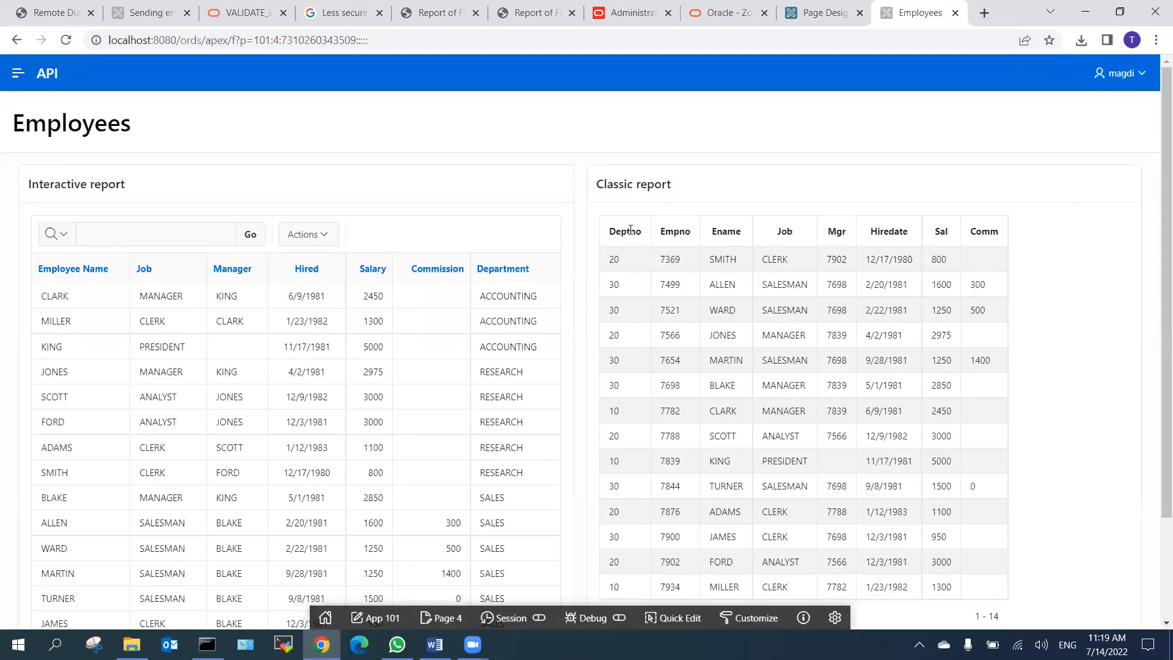
Examine the Classic report's attributes, including its pagination, break formatting, null sorting, heading and download settings.
{"action": "left_click", "coordinate": [825, 13]}
{"action": "scroll", "coordinate": [954, 257], "scroll_direction": "up", "scroll_amount": 8}
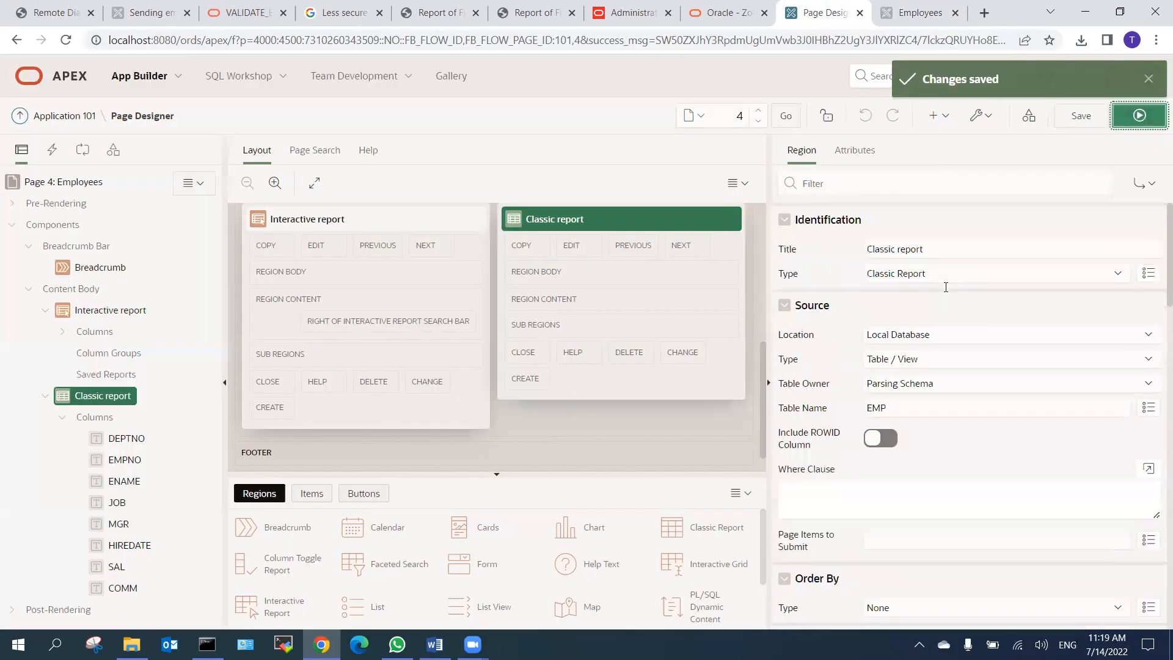
{"action": "left_click", "coordinate": [854, 153]}
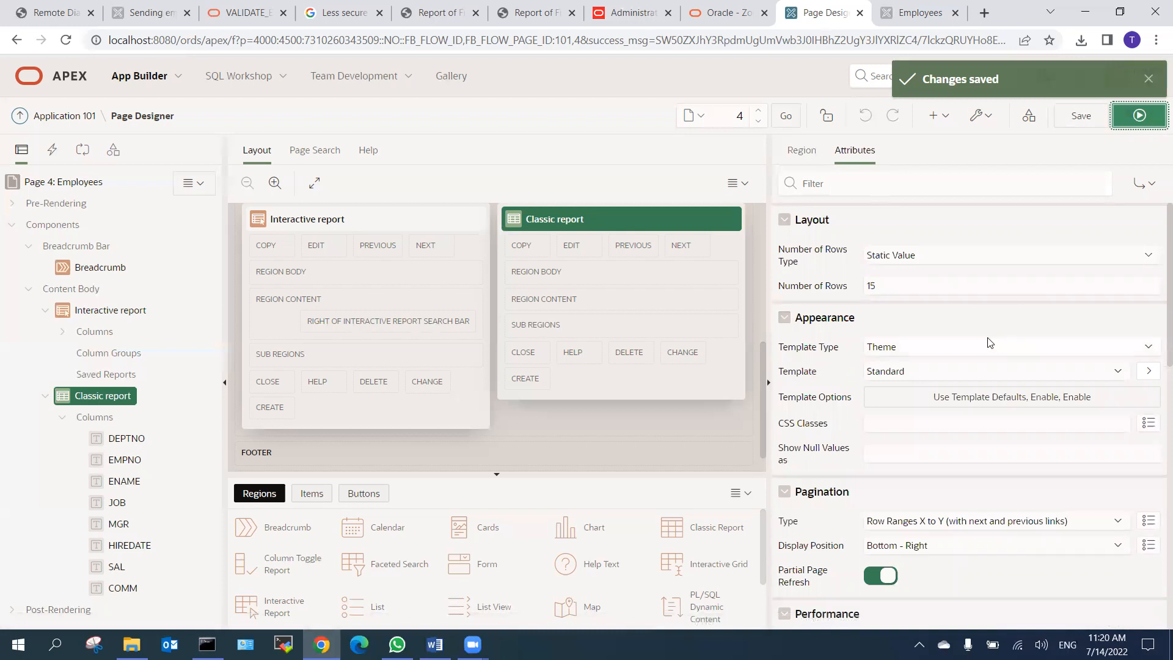
{"action": "scroll", "coordinate": [989, 345], "scroll_direction": "down", "scroll_amount": 4}
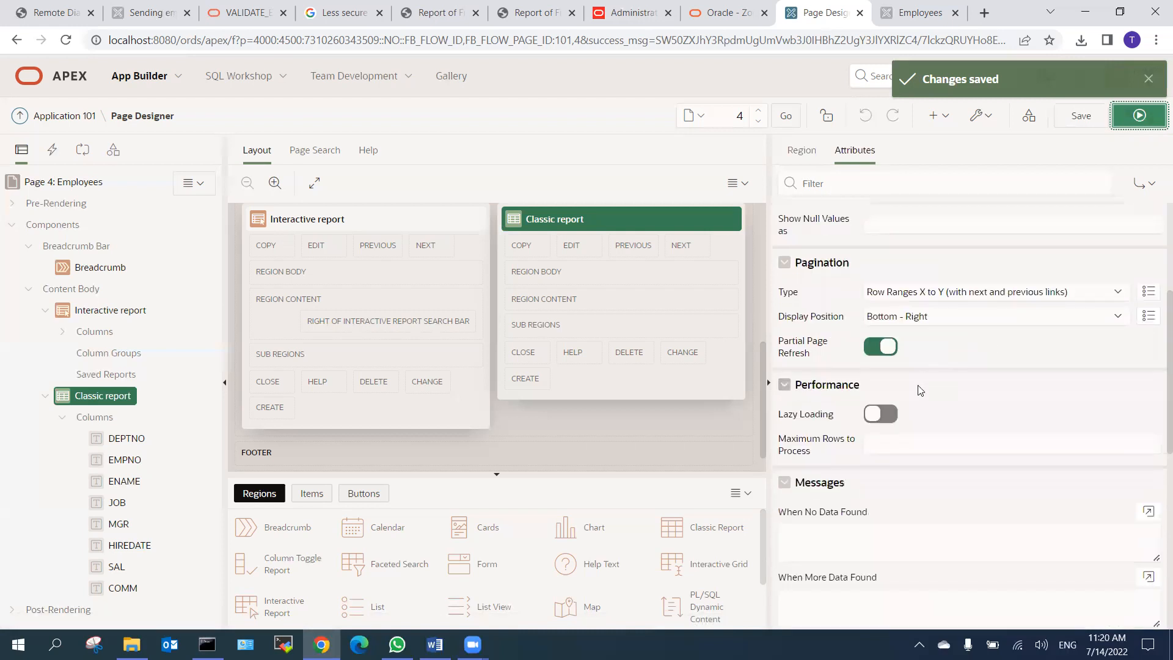
{"action": "scroll", "coordinate": [923, 390], "scroll_direction": "down", "scroll_amount": 7}
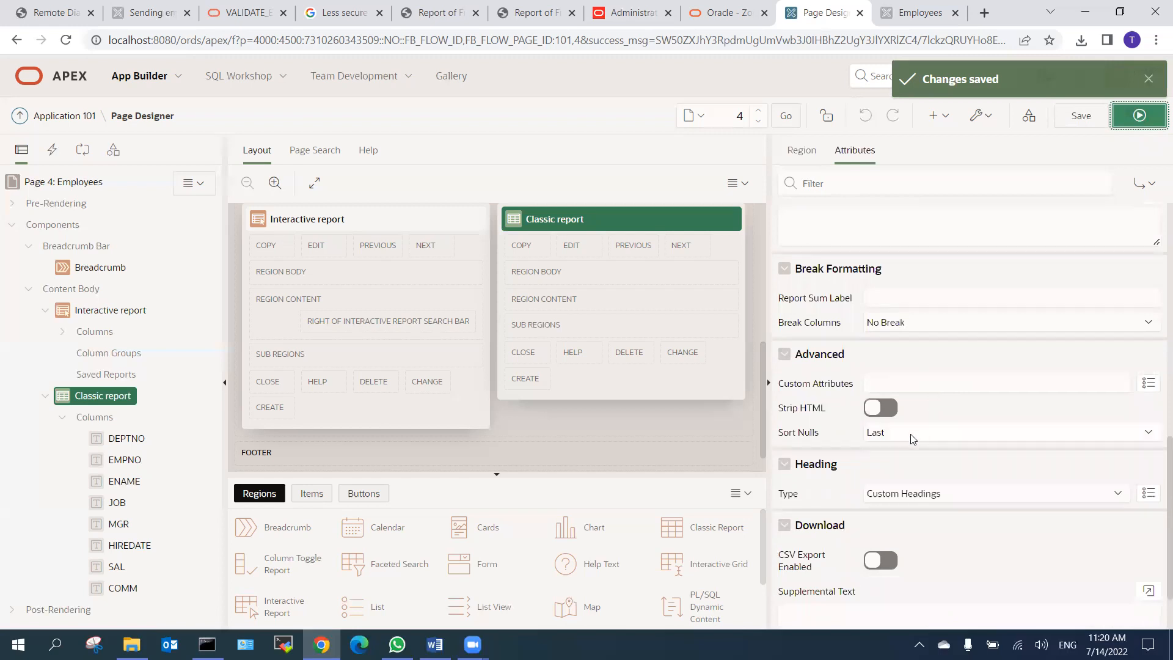
{"action": "scroll", "coordinate": [917, 432], "scroll_direction": "down", "scroll_amount": 2}
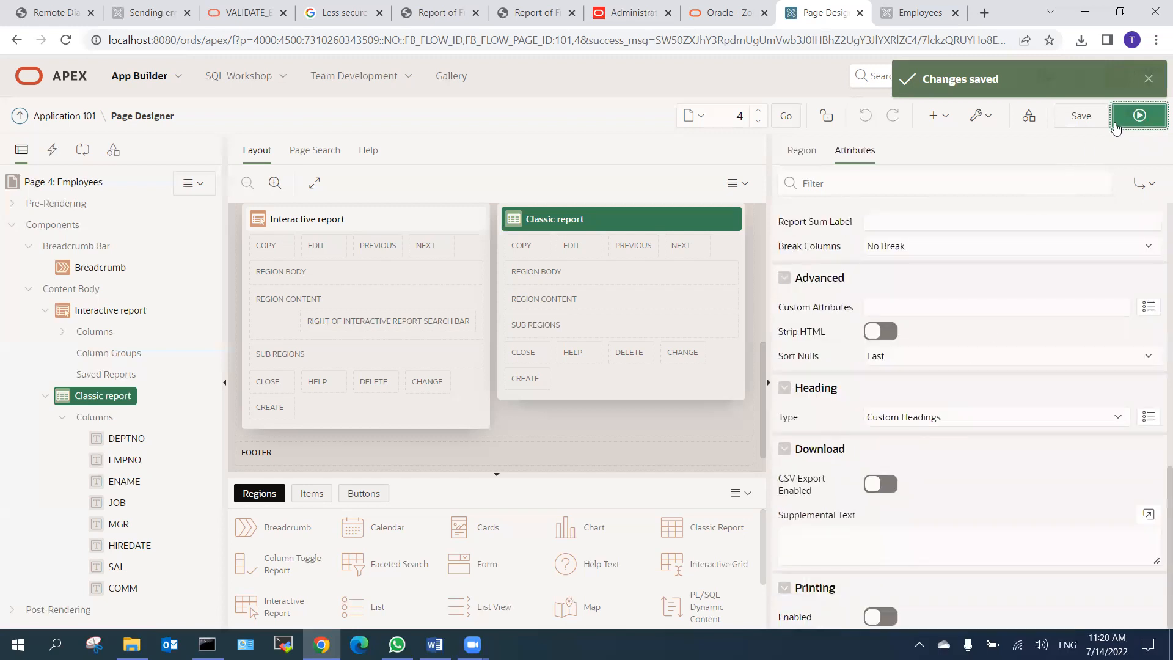
Run the page, reopen the second Employees page from the application's navigation, and check the classic report's row order.
{"action": "left_click", "coordinate": [1139, 115]}
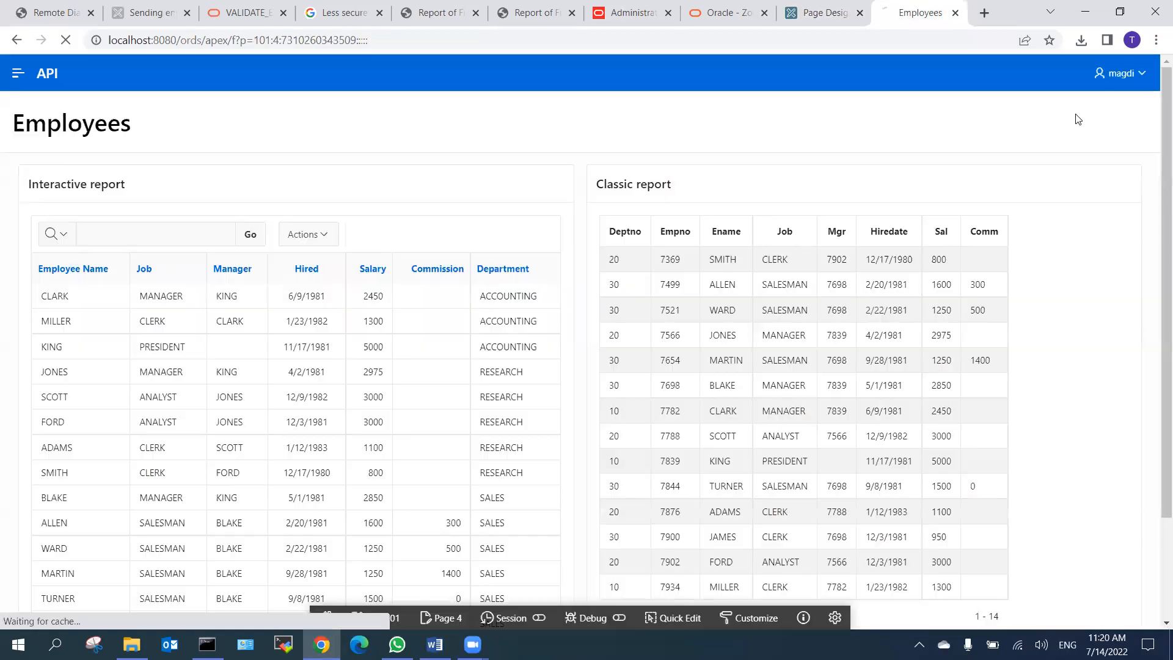
{"action": "left_click", "coordinate": [20, 74]}
{"action": "left_click", "coordinate": [48, 180]}
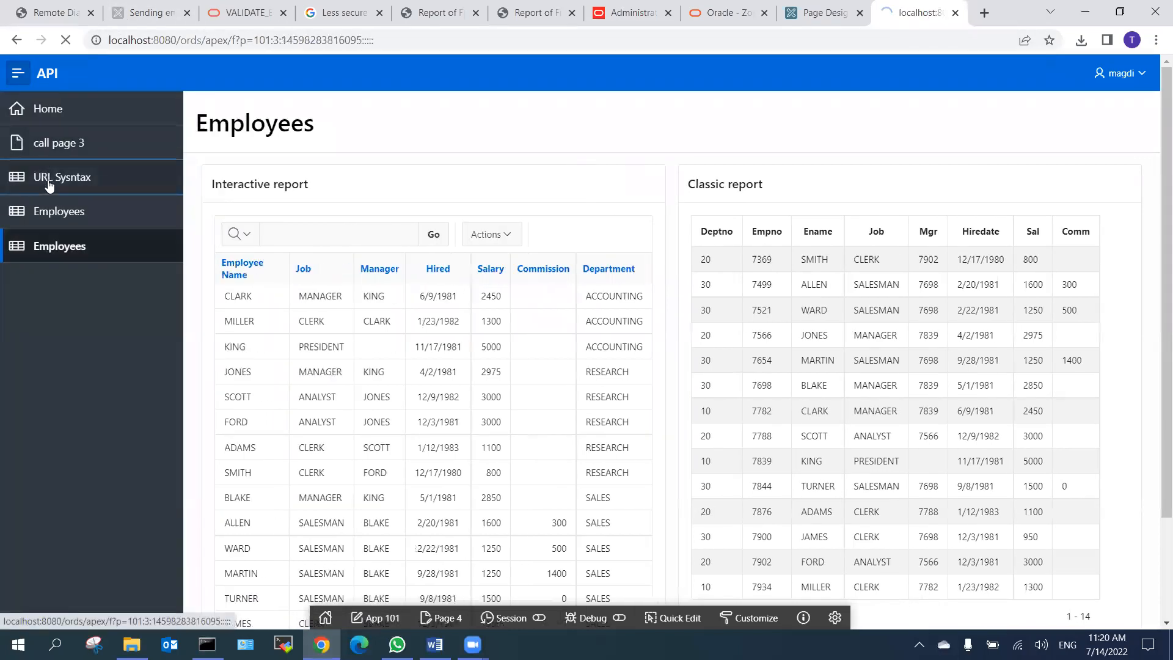
{"action": "left_click", "coordinate": [74, 256]}
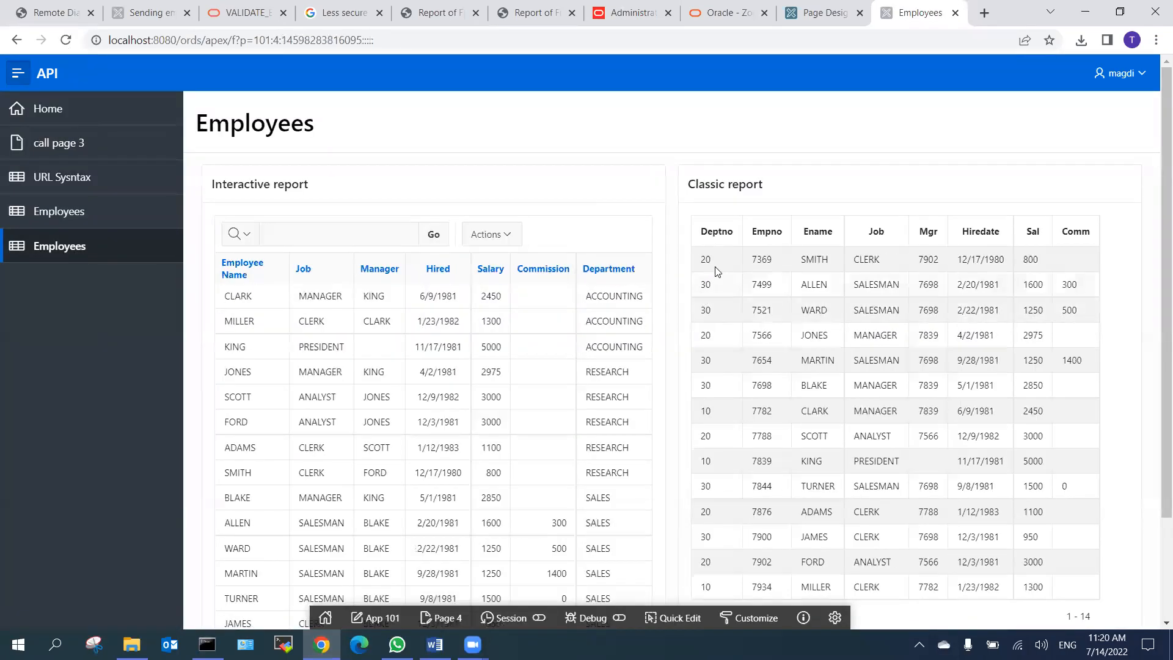
{"action": "left_click", "coordinate": [826, 12]}
{"action": "left_click", "coordinate": [904, 13]}
{"action": "left_click", "coordinate": [825, 12]}
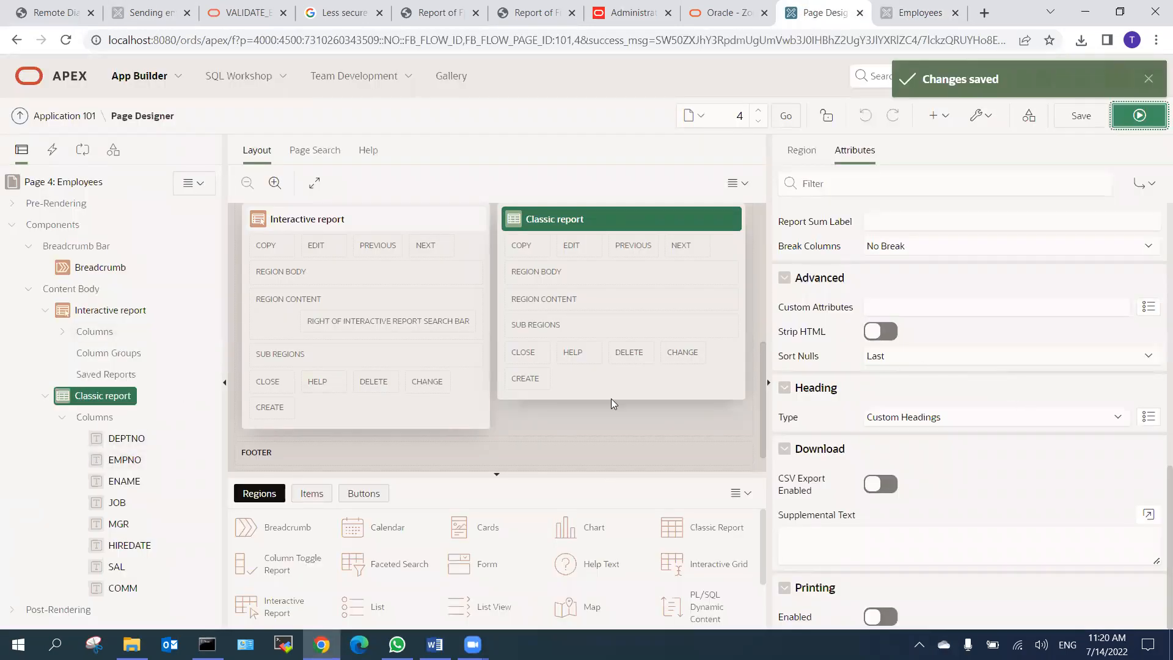
Set the classic report's DEPTNO column default sort sequence to 1 and make the column sortable.
{"action": "scroll", "coordinate": [934, 281], "scroll_direction": "up", "scroll_amount": 15}
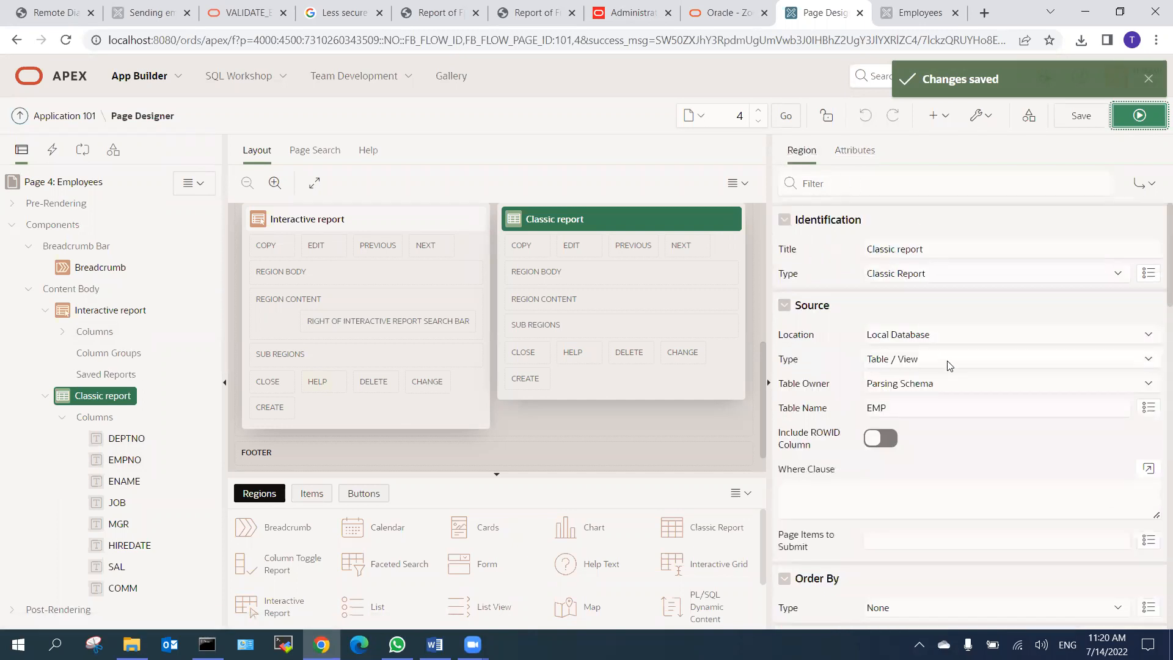
{"action": "left_click", "coordinate": [126, 438]}
{"action": "scroll", "coordinate": [978, 428], "scroll_direction": "down", "scroll_amount": 6}
{"action": "scroll", "coordinate": [968, 358], "scroll_direction": "down", "scroll_amount": 3}
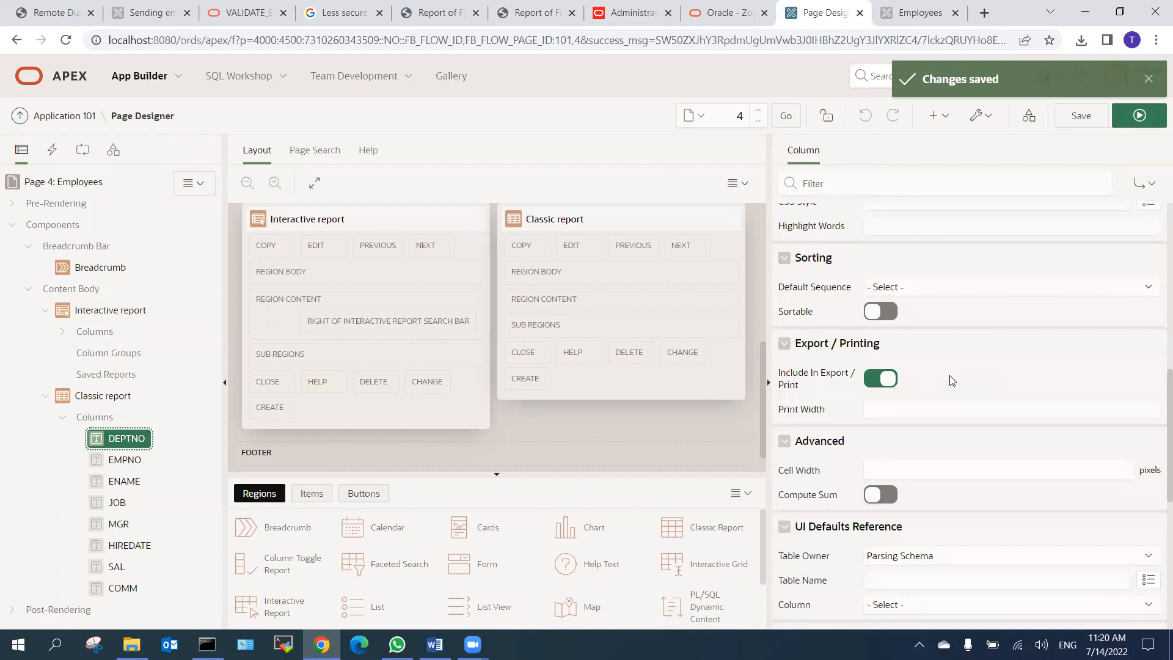
{"action": "scroll", "coordinate": [953, 384], "scroll_direction": "down", "scroll_amount": 3}
{"action": "scroll", "coordinate": [907, 313], "scroll_direction": "up", "scroll_amount": 3}
{"action": "left_click", "coordinate": [907, 287]}
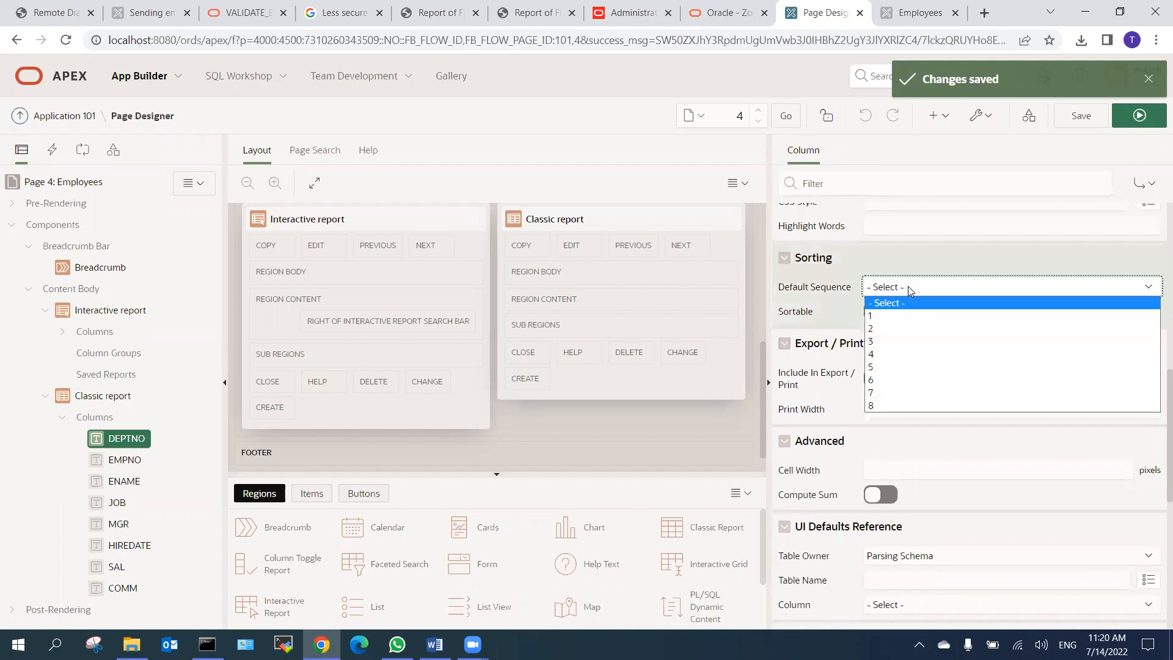
{"action": "left_click", "coordinate": [894, 317]}
{"action": "left_click", "coordinate": [885, 335]}
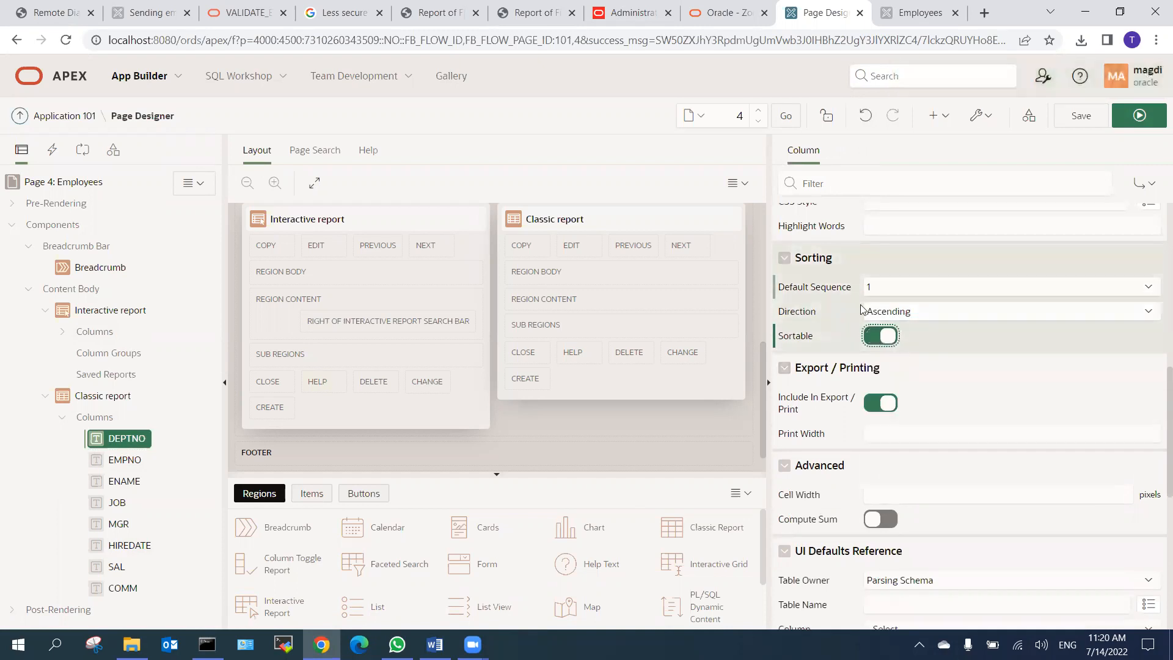
Make the classic report's columns EMPNO through COMM sortable together, and save the page.
{"action": "left_click", "coordinate": [114, 460]}
{"action": "scroll", "coordinate": [922, 482], "scroll_direction": "down", "scroll_amount": 10}
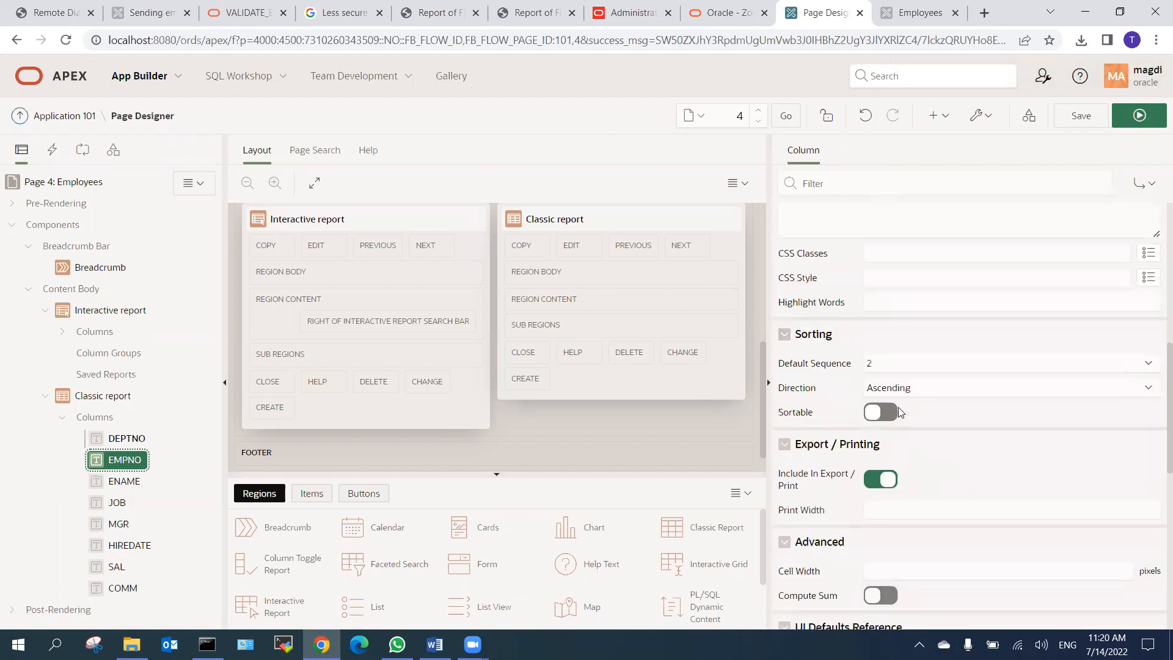
{"action": "left_click", "coordinate": [120, 588], "text": "shift"}
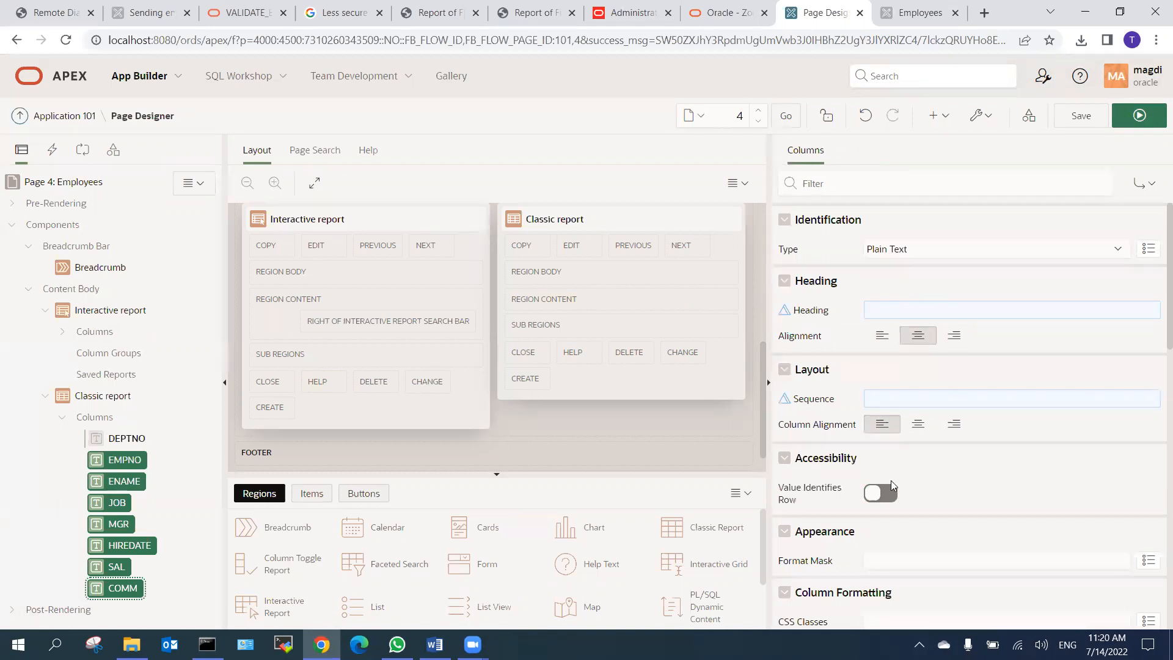
{"action": "scroll", "coordinate": [976, 391], "scroll_direction": "down", "scroll_amount": 3}
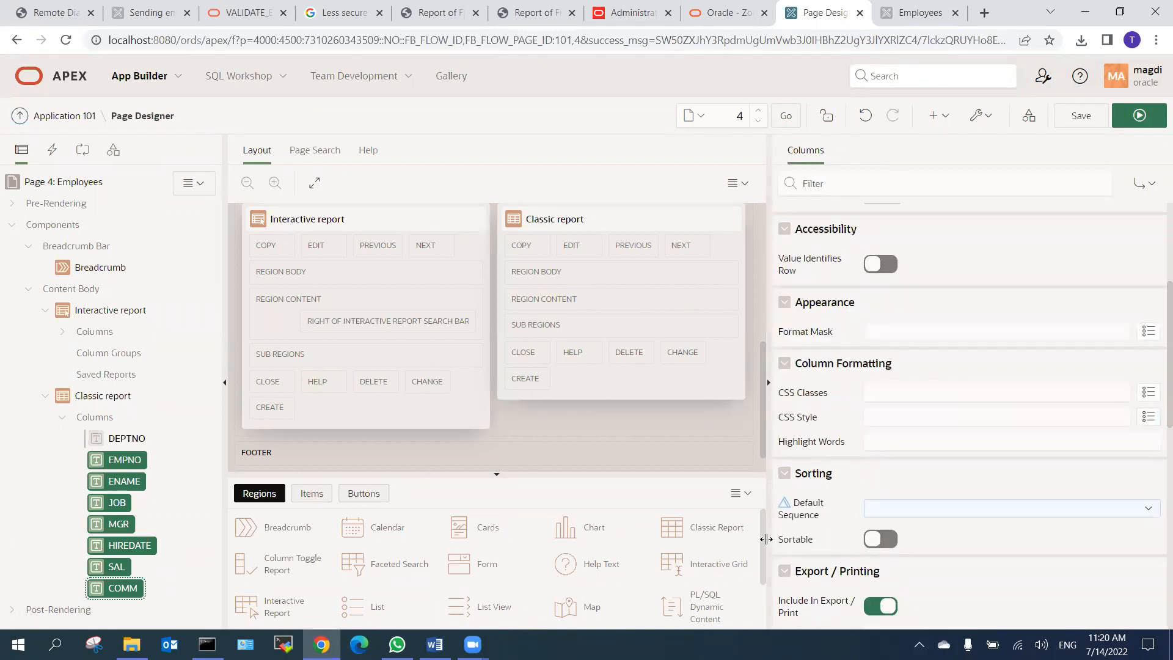
{"action": "left_click", "coordinate": [878, 542]}
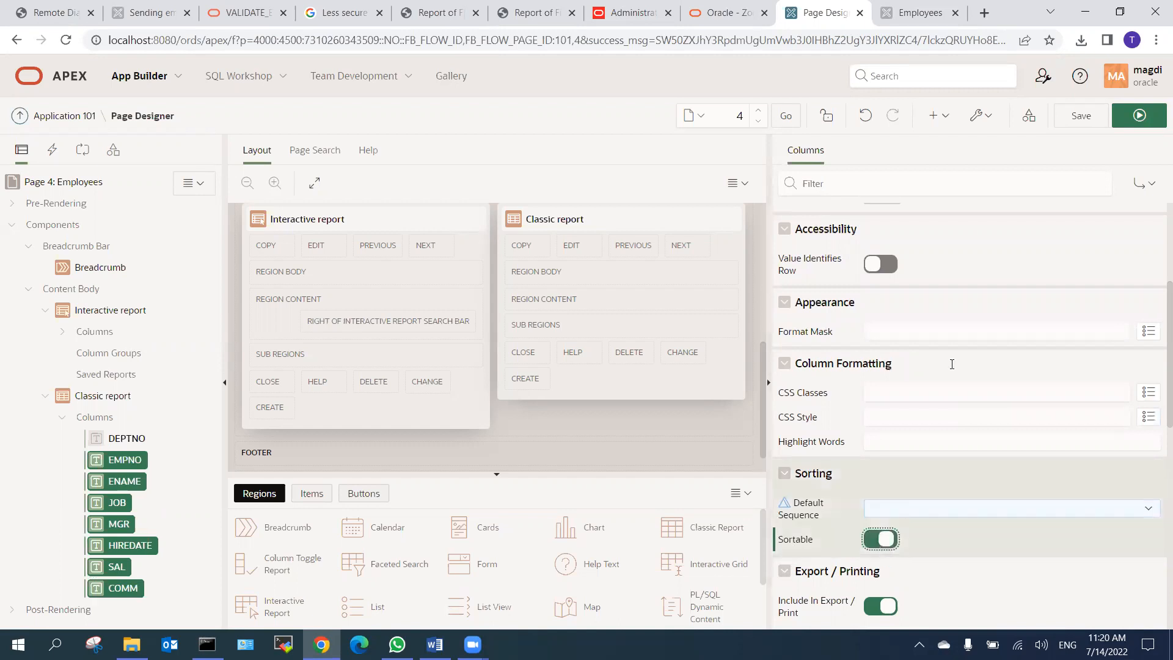
{"action": "left_click", "coordinate": [1093, 115]}
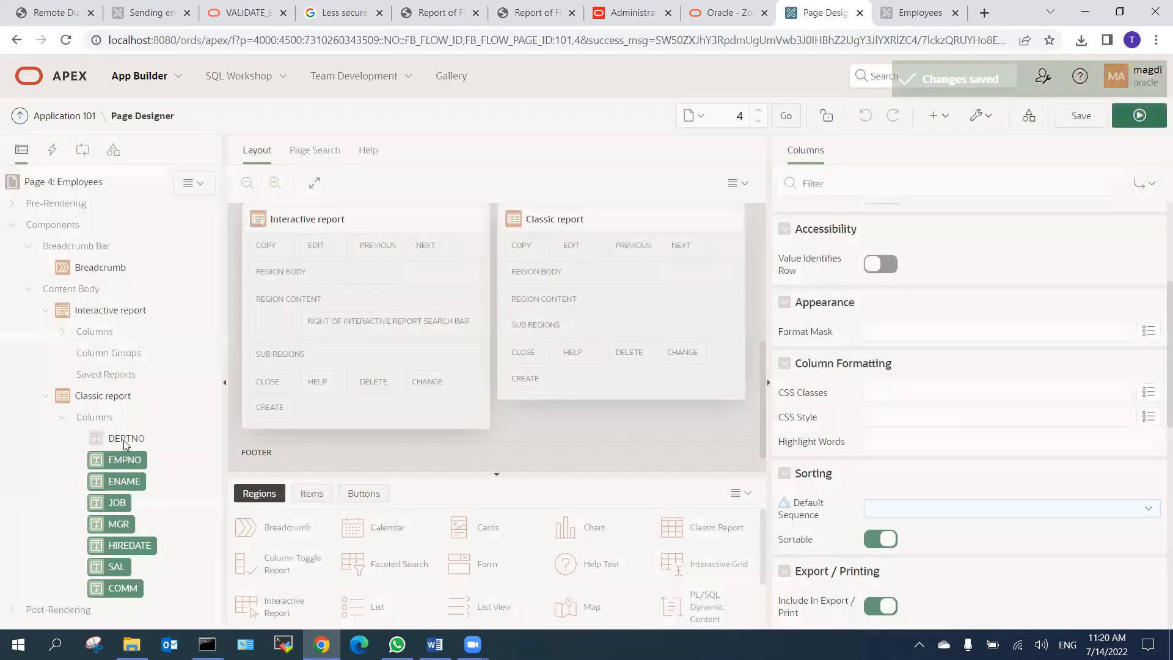
Review the sorting settings of the classic report's DEPTNO and EMPNO columns, and save and run the page.
{"action": "left_click", "coordinate": [142, 440]}
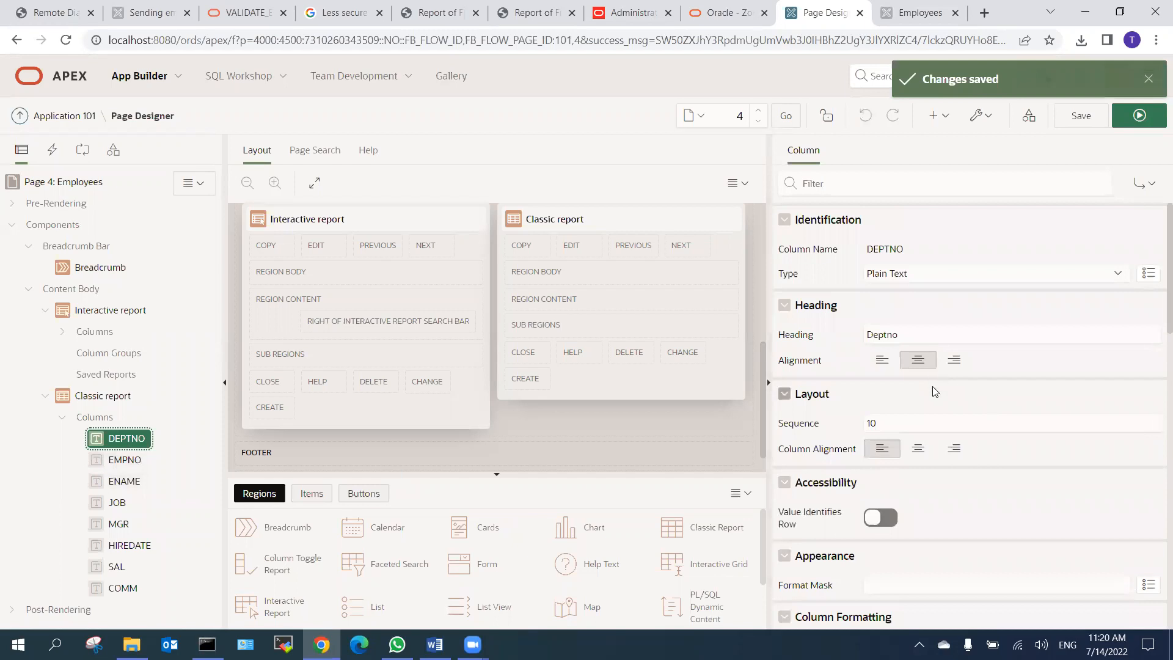
{"action": "scroll", "coordinate": [936, 392], "scroll_direction": "down", "scroll_amount": 7}
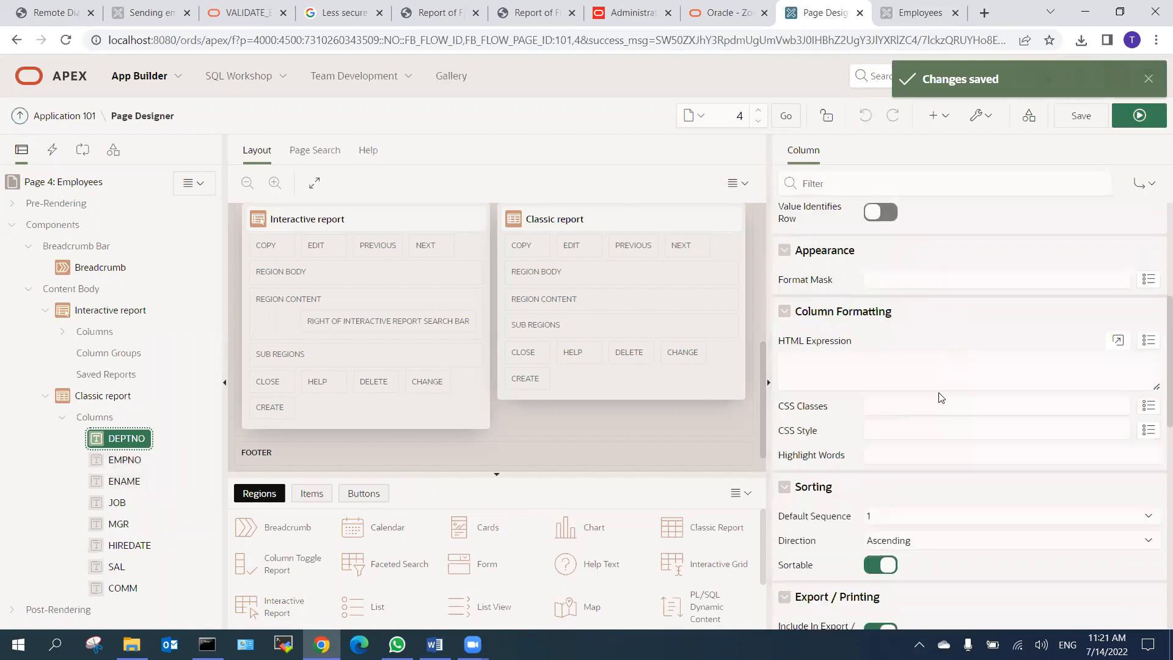
{"action": "left_click", "coordinate": [107, 461]}
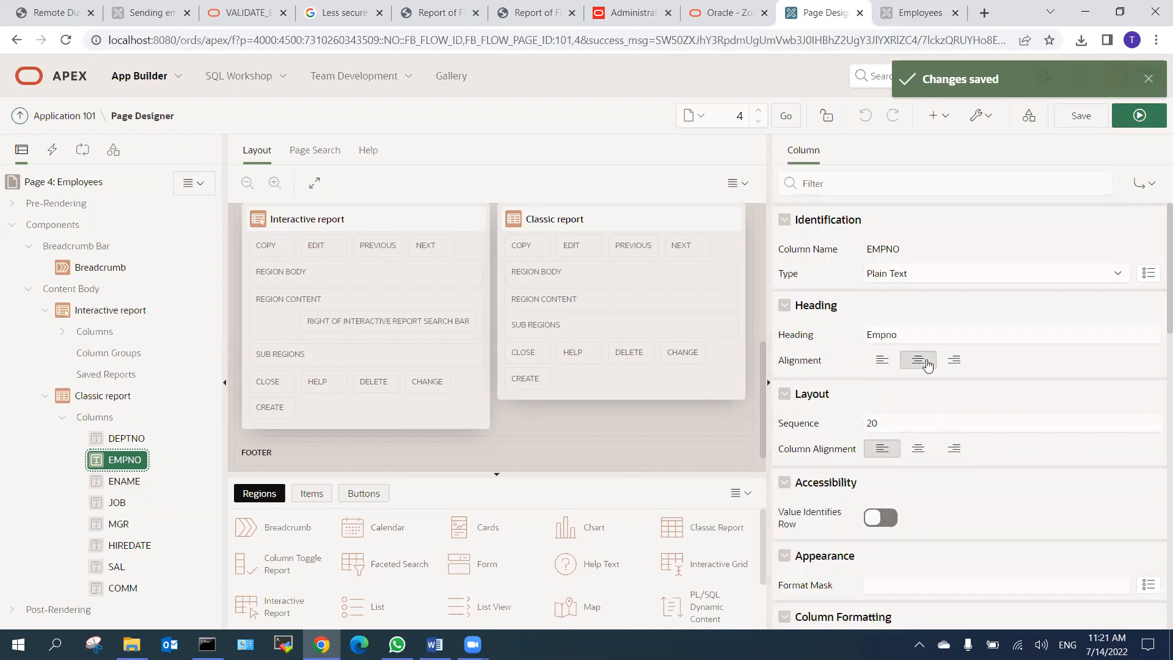
{"action": "scroll", "coordinate": [908, 404], "scroll_direction": "down", "scroll_amount": 5}
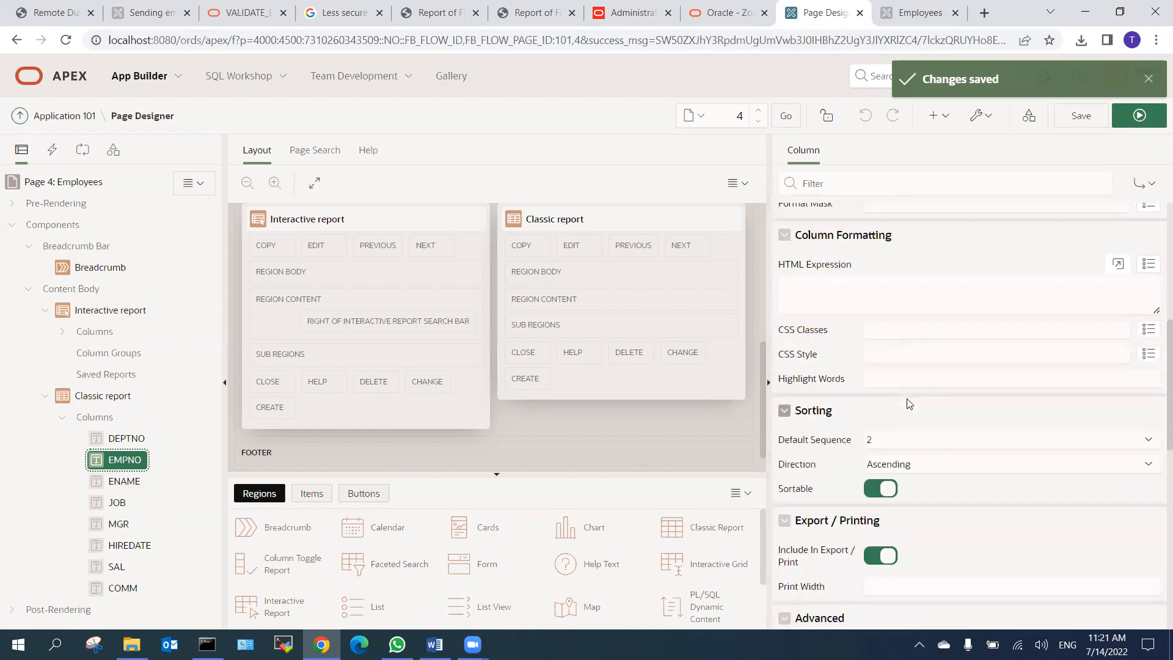
{"action": "left_click", "coordinate": [1080, 120]}
{"action": "left_click", "coordinate": [1140, 117]}
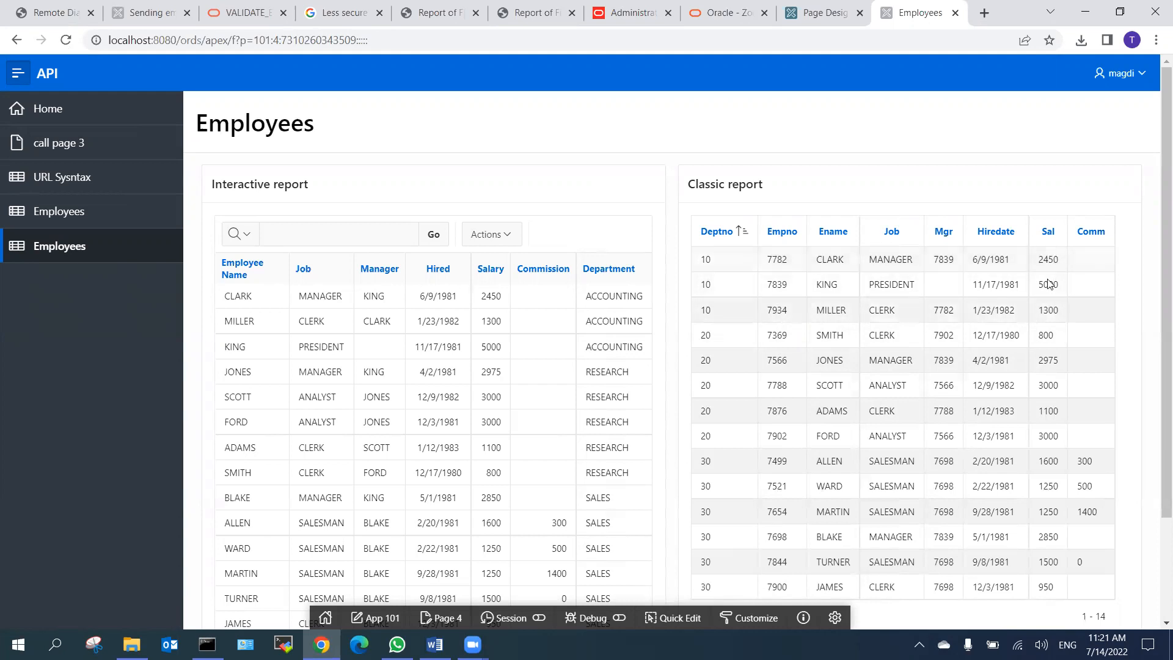
Clear the default sort sequence of the classic report's EMPNO column.
{"action": "left_click", "coordinate": [817, 14]}
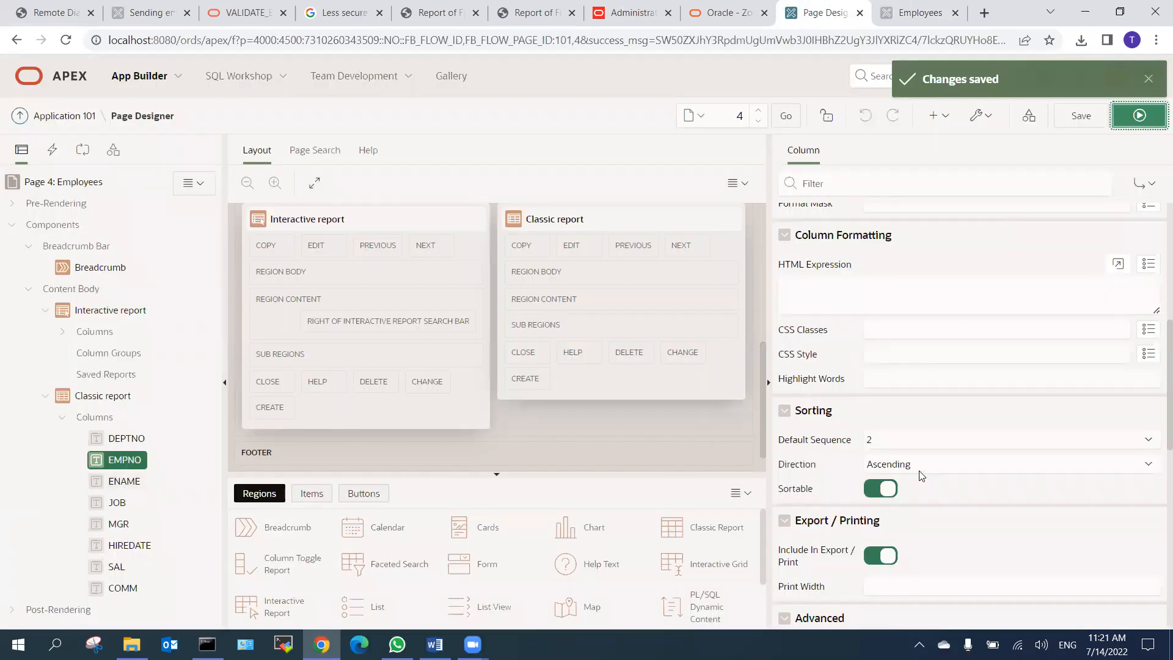
{"action": "left_click", "coordinate": [905, 440]}
{"action": "left_click", "coordinate": [905, 452]}
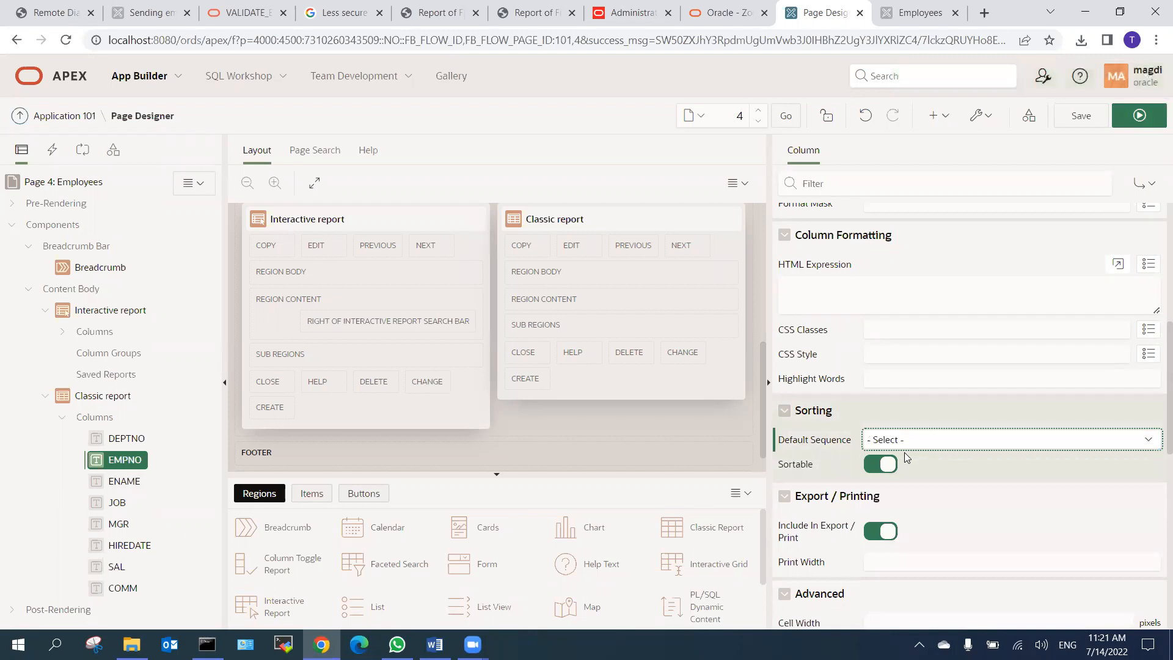
Move the classic report's SAL column directly below ENAME and set its default sort sequence to 4 with Descending direction.
{"action": "left_click", "coordinate": [112, 568]}
{"action": "left_click_drag", "start_coordinate": [113, 568], "coordinate": [121, 493]}
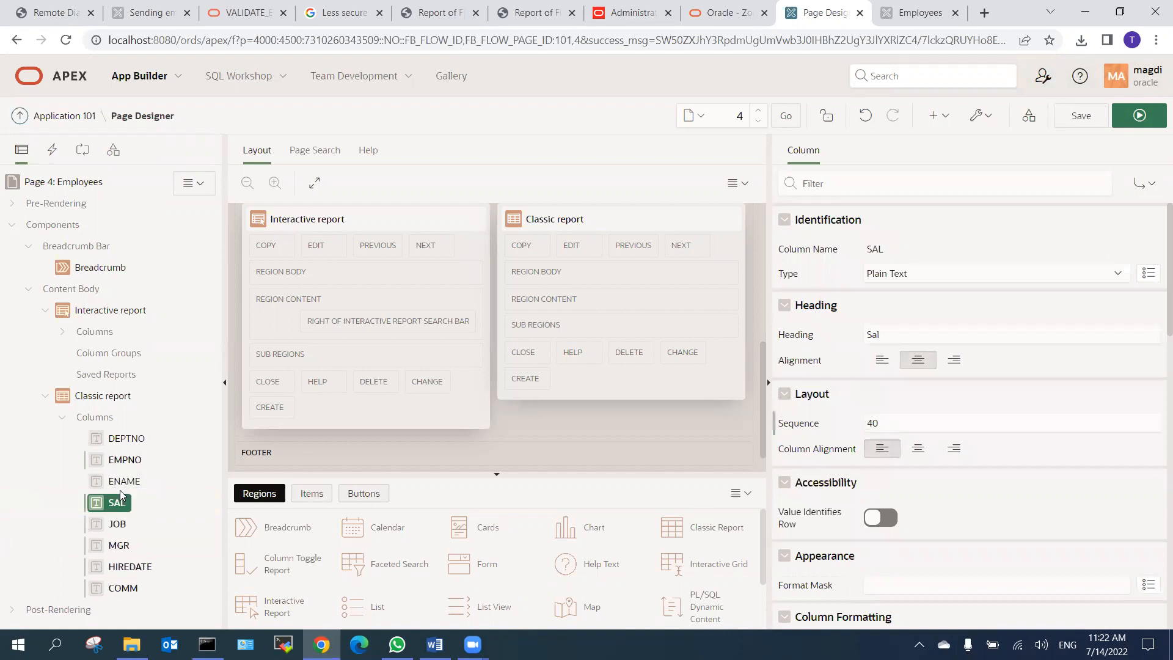
{"action": "scroll", "coordinate": [916, 446], "scroll_direction": "down", "scroll_amount": 4}
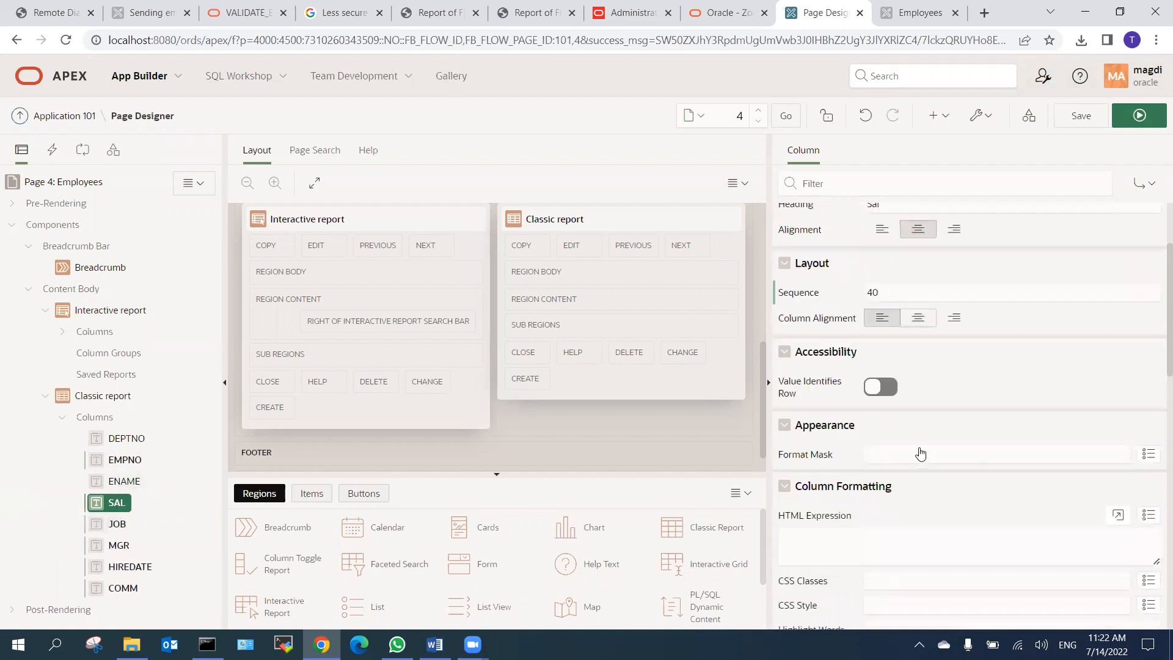
{"action": "scroll", "coordinate": [906, 439], "scroll_direction": "down", "scroll_amount": 4}
{"action": "left_click", "coordinate": [906, 365]}
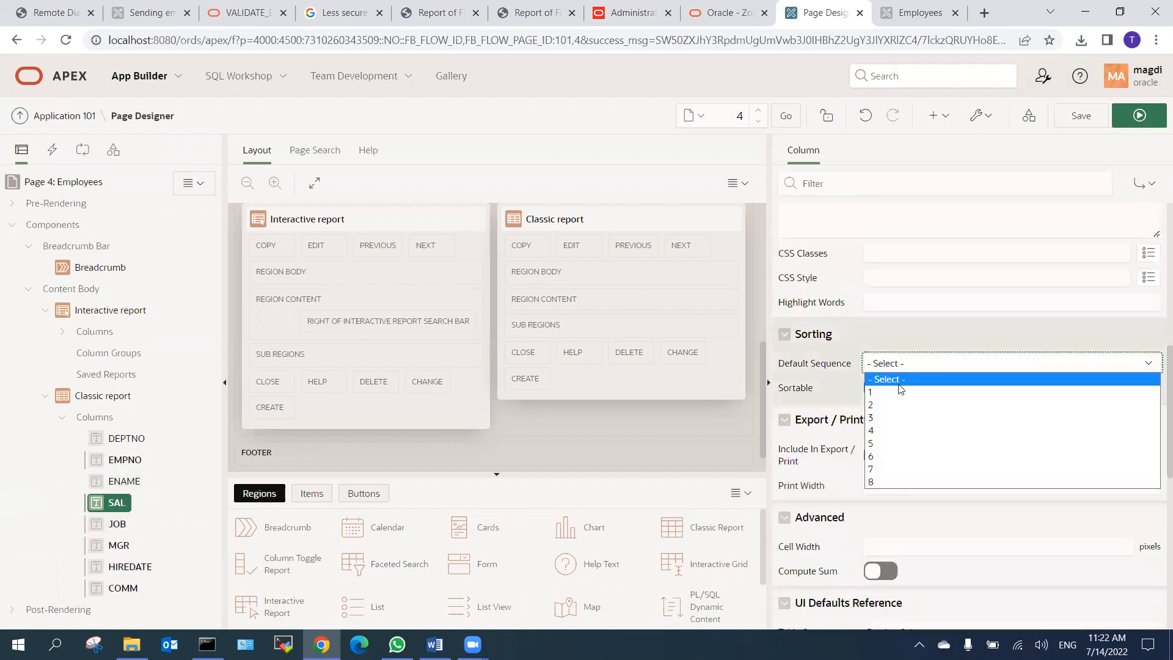
{"action": "left_click", "coordinate": [879, 432]}
{"action": "left_click", "coordinate": [892, 390]}
{"action": "left_click", "coordinate": [890, 413]}
Save and run the page, and check the salary order within each department in the classic report.
{"action": "left_click", "coordinate": [1086, 117]}
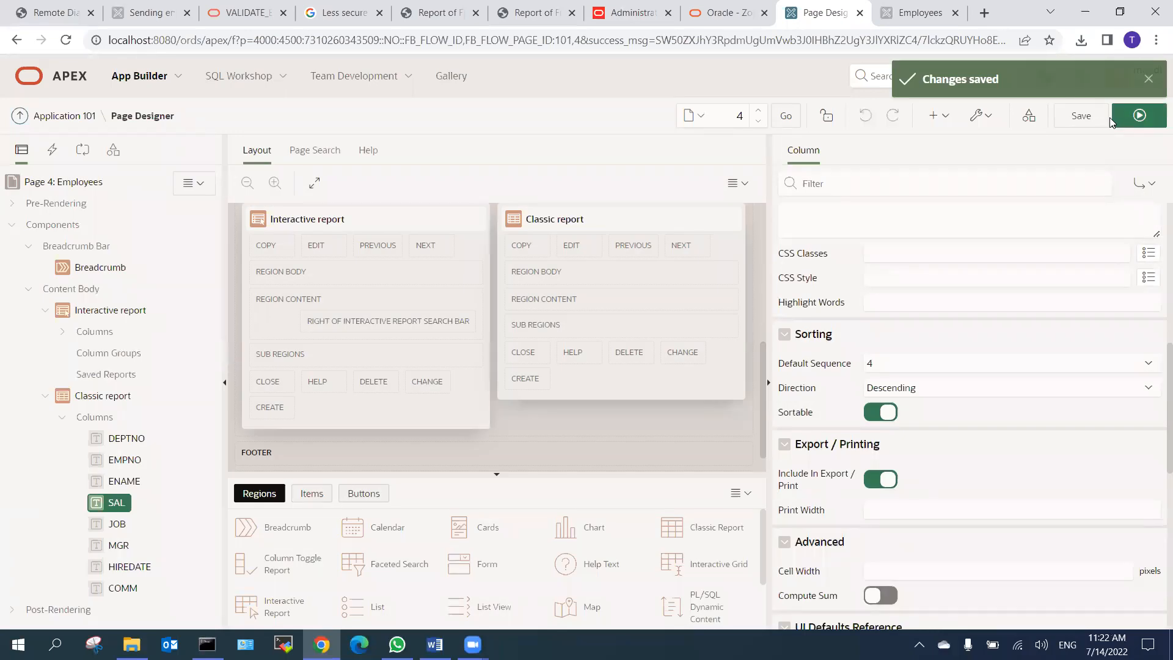
{"action": "left_click", "coordinate": [1140, 121]}
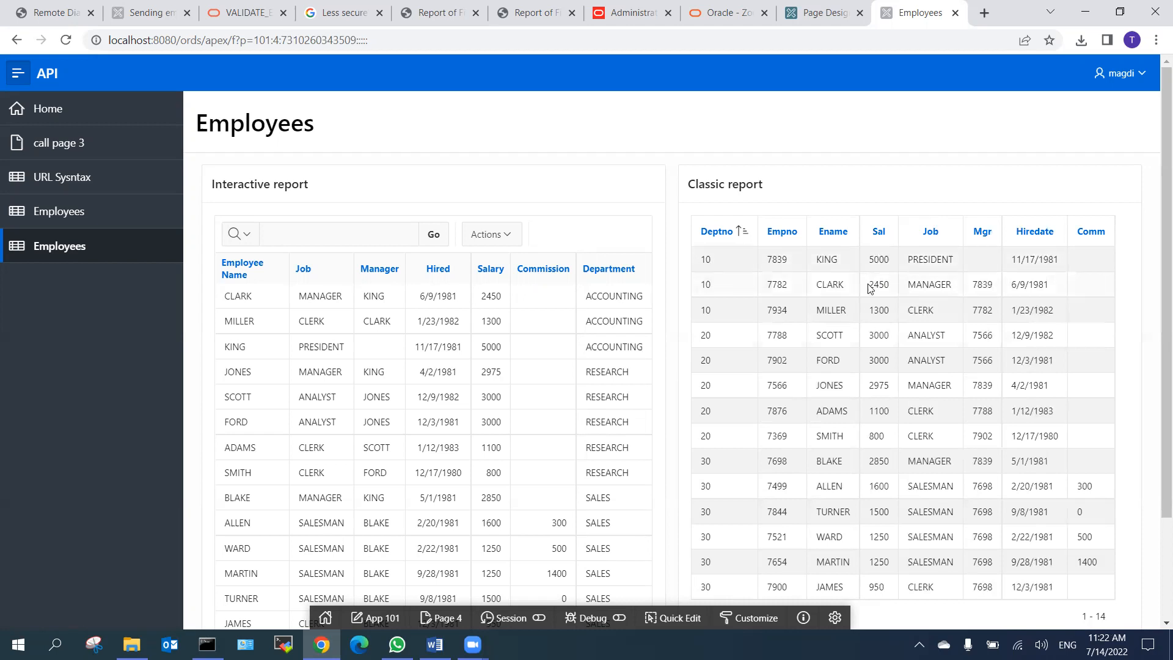
{"action": "left_click_drag", "start_coordinate": [875, 284], "coordinate": [885, 285]}
{"action": "scroll", "coordinate": [884, 430], "scroll_direction": "down", "scroll_amount": 1}
{"action": "scroll", "coordinate": [885, 430], "scroll_direction": "down", "scroll_amount": 1}
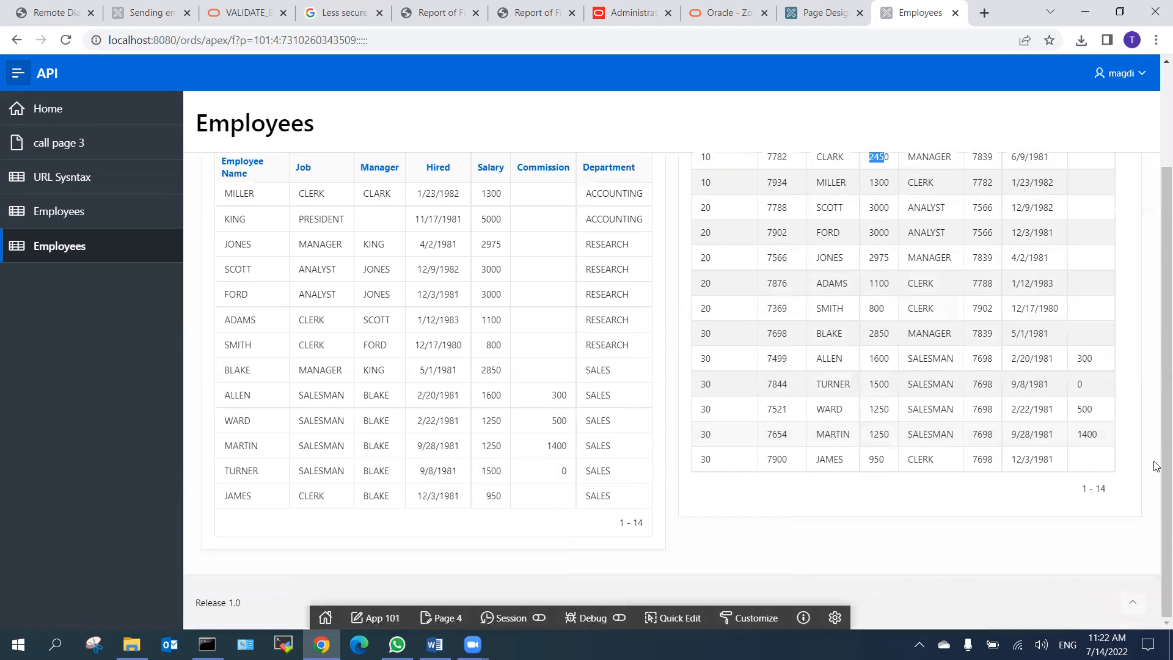
{"action": "scroll", "coordinate": [884, 430], "scroll_direction": "up", "scroll_amount": 3}
Enable Compute Sum for the classic report's SAL column, and save and run the page.
{"action": "left_click", "coordinate": [830, 19]}
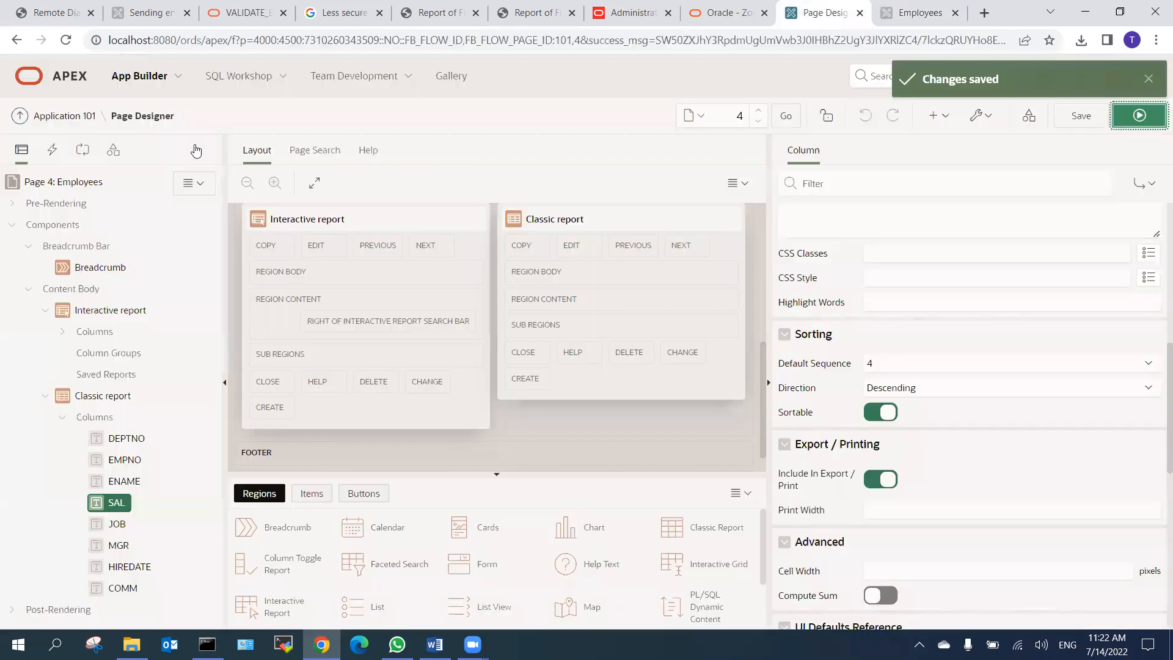
{"action": "scroll", "coordinate": [922, 459], "scroll_direction": "down", "scroll_amount": 2}
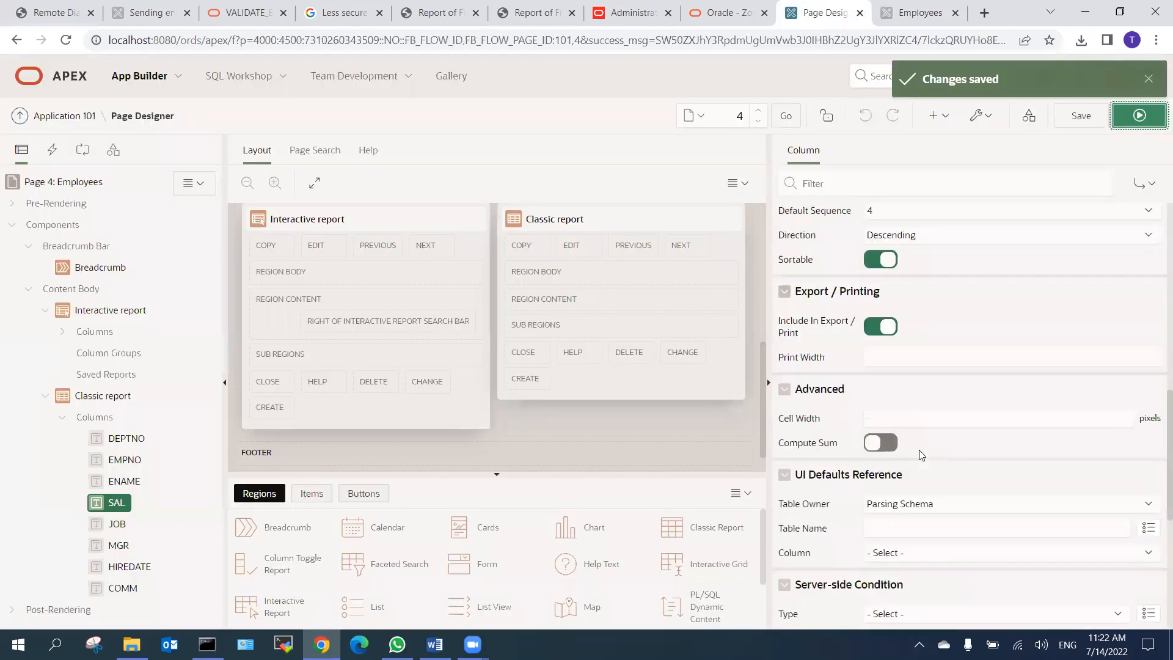
{"action": "left_click", "coordinate": [884, 445]}
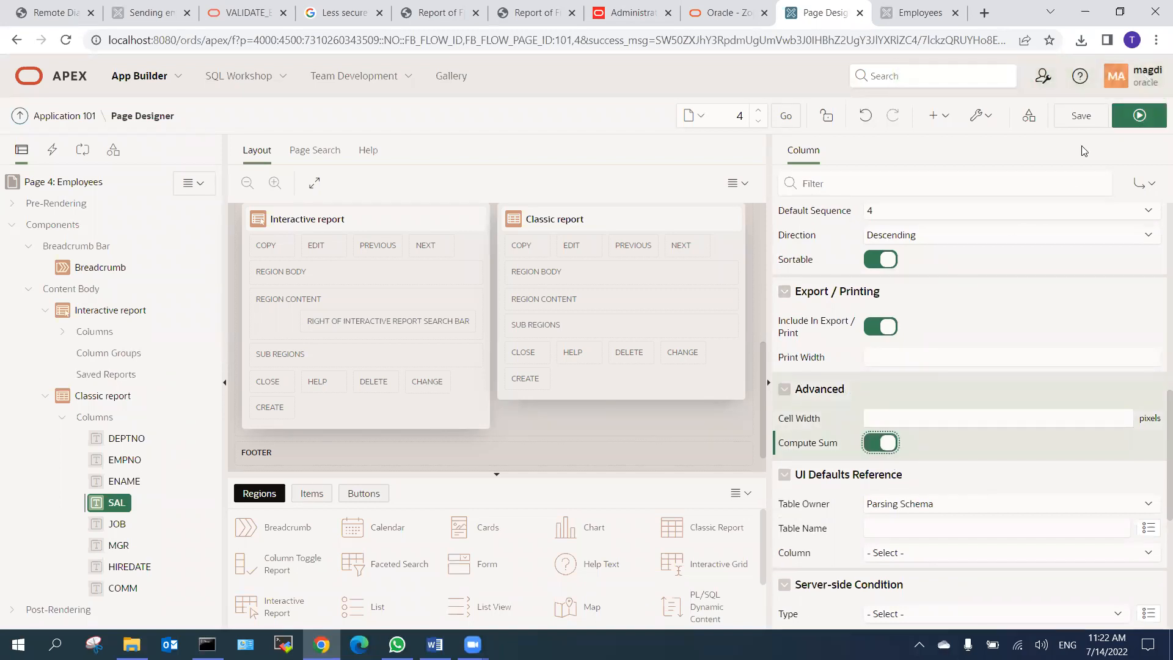
{"action": "left_click", "coordinate": [1079, 118]}
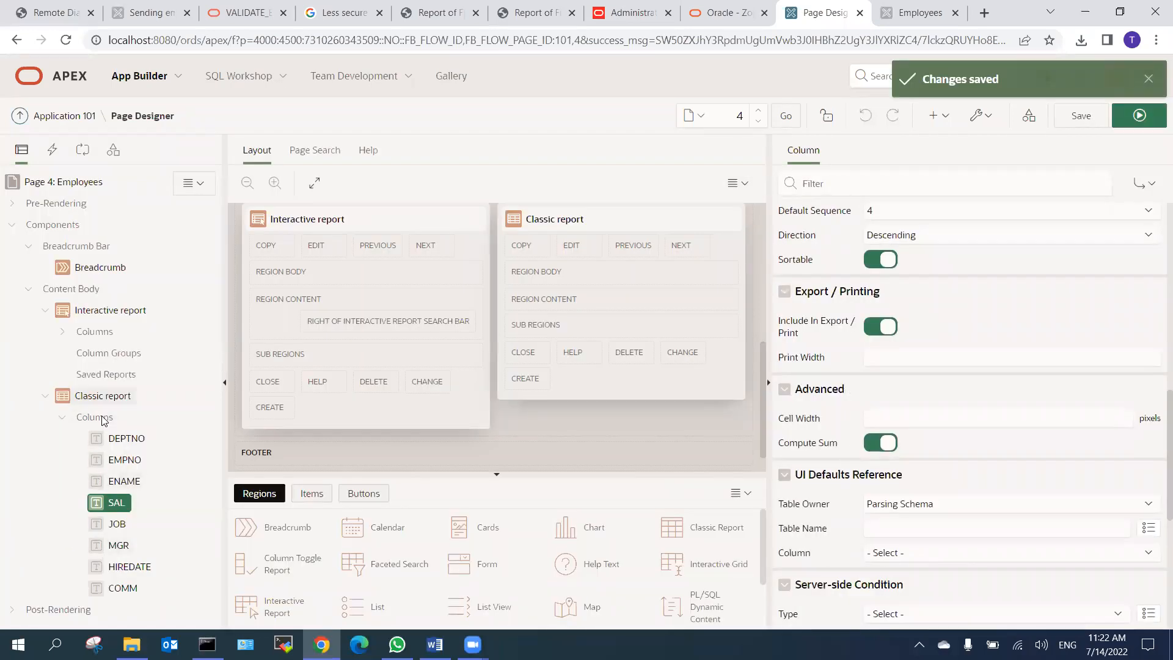
{"action": "left_click", "coordinate": [1139, 115]}
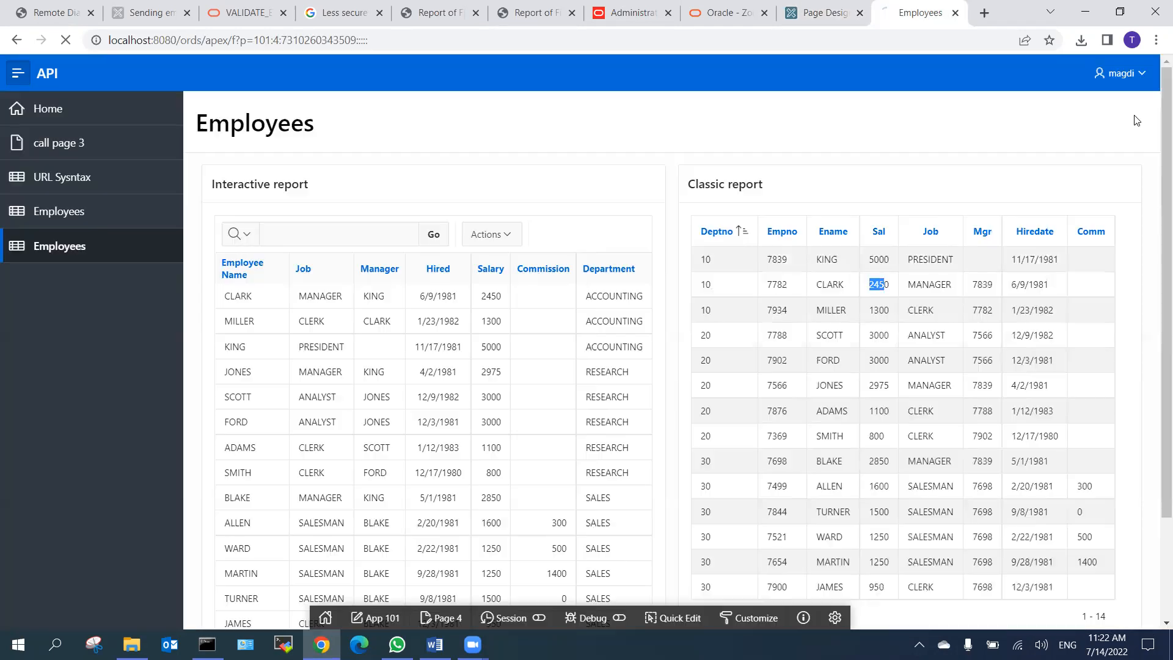
Examine the salary total at the end of the classic report on the running page.
{"action": "scroll", "coordinate": [957, 327], "scroll_direction": "down", "scroll_amount": 2}
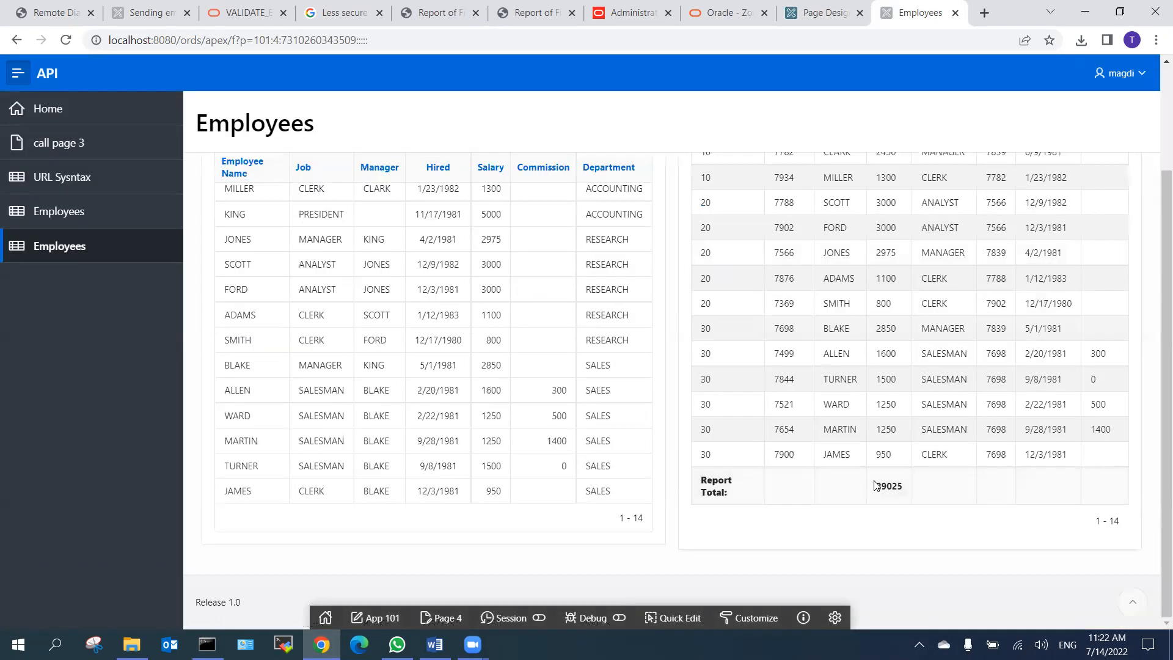
{"action": "double_click", "coordinate": [889, 485]}
{"action": "scroll", "coordinate": [904, 489], "scroll_direction": "up", "scroll_amount": 1}
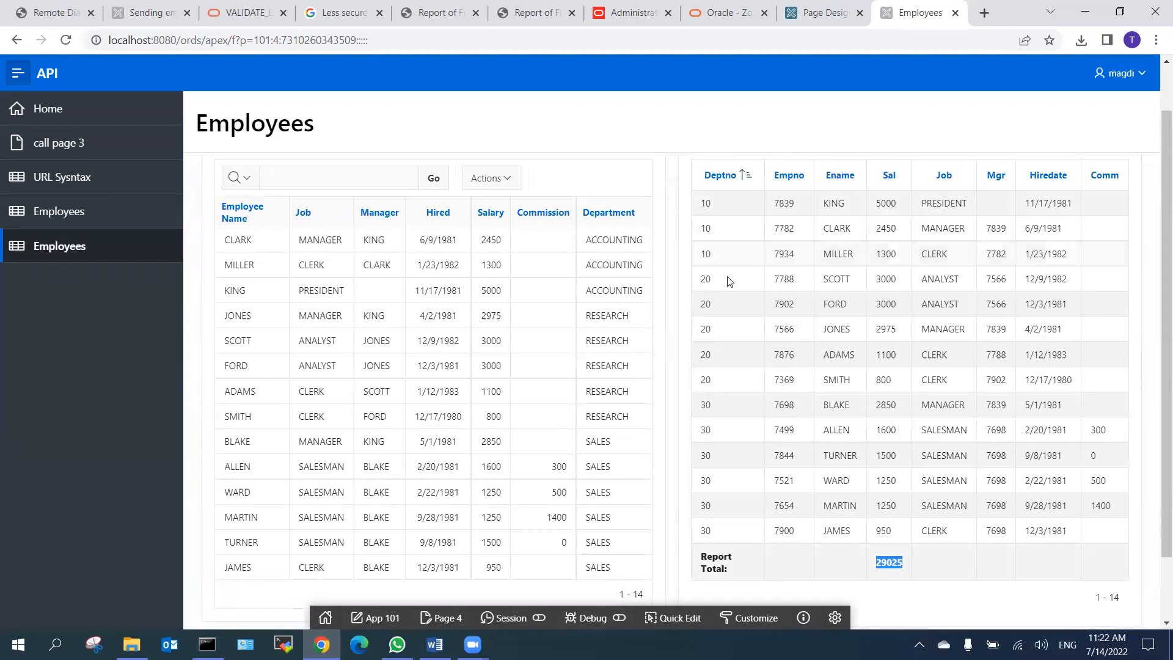
Set the classic report's Break Columns attribute to First Column, and save and run the page.
{"action": "left_click", "coordinate": [829, 14]}
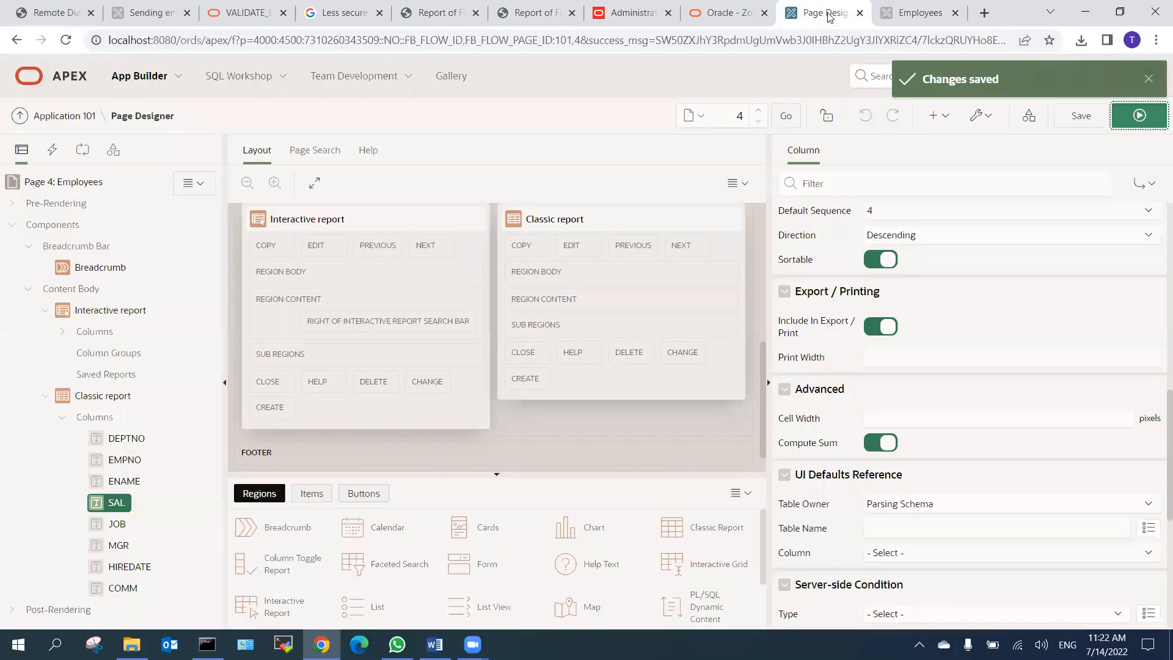
{"action": "left_click", "coordinate": [92, 398]}
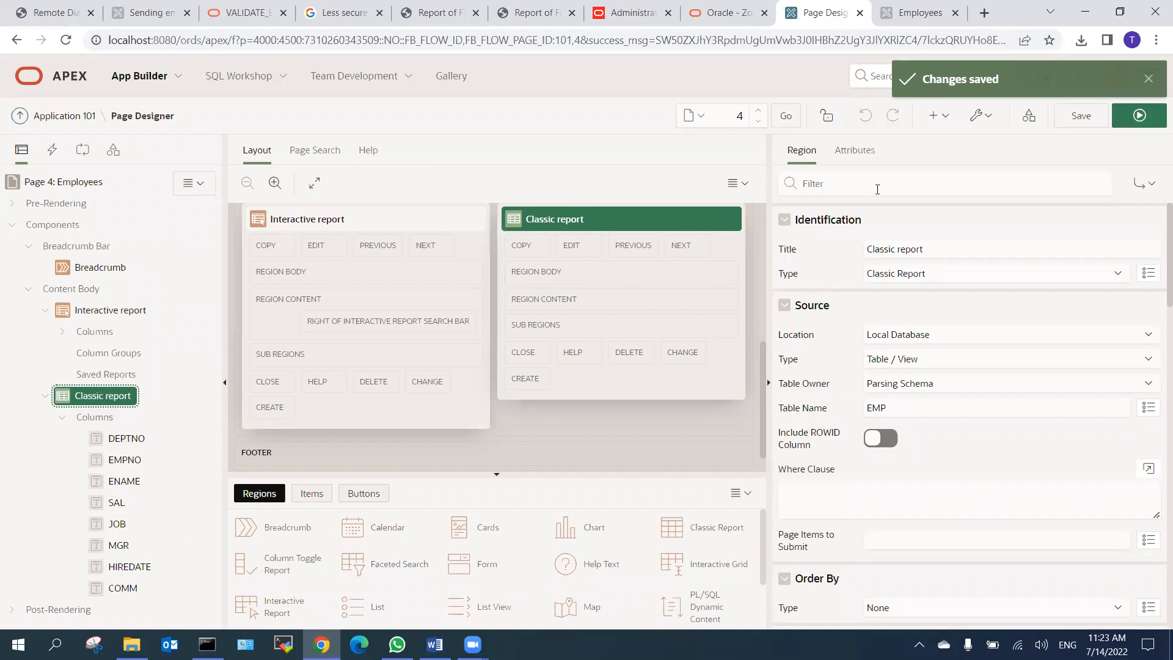
{"action": "left_click", "coordinate": [854, 150]}
{"action": "scroll", "coordinate": [931, 293], "scroll_direction": "down", "scroll_amount": 1}
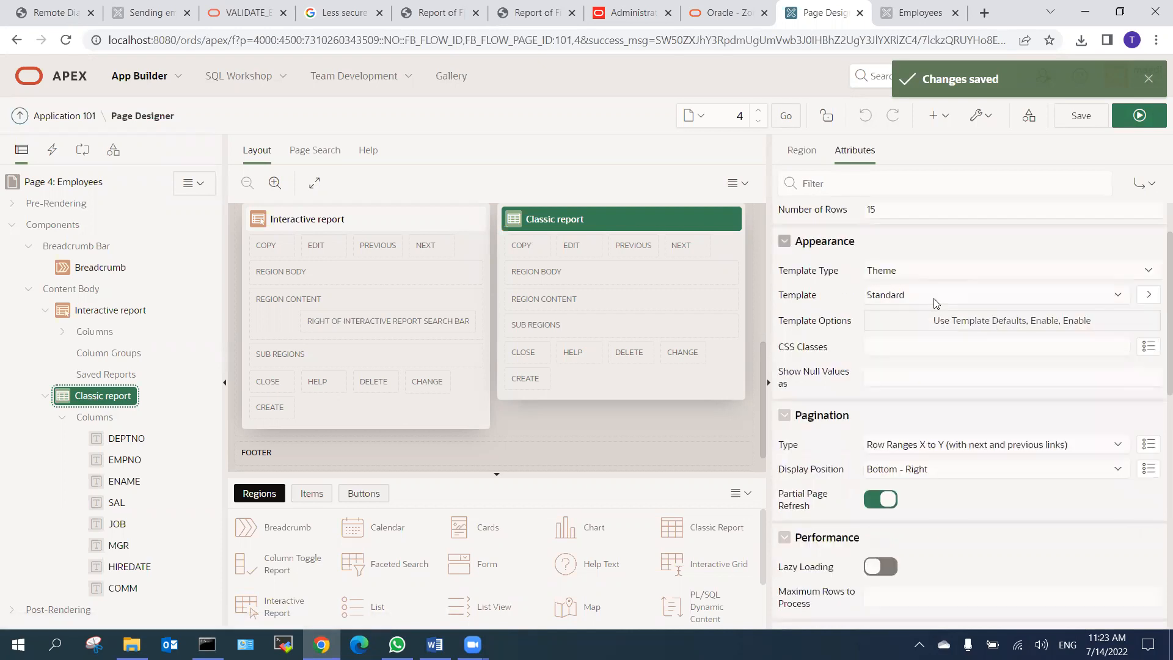
{"action": "scroll", "coordinate": [934, 303], "scroll_direction": "down", "scroll_amount": 3}
{"action": "scroll", "coordinate": [937, 302], "scroll_direction": "down", "scroll_amount": 3}
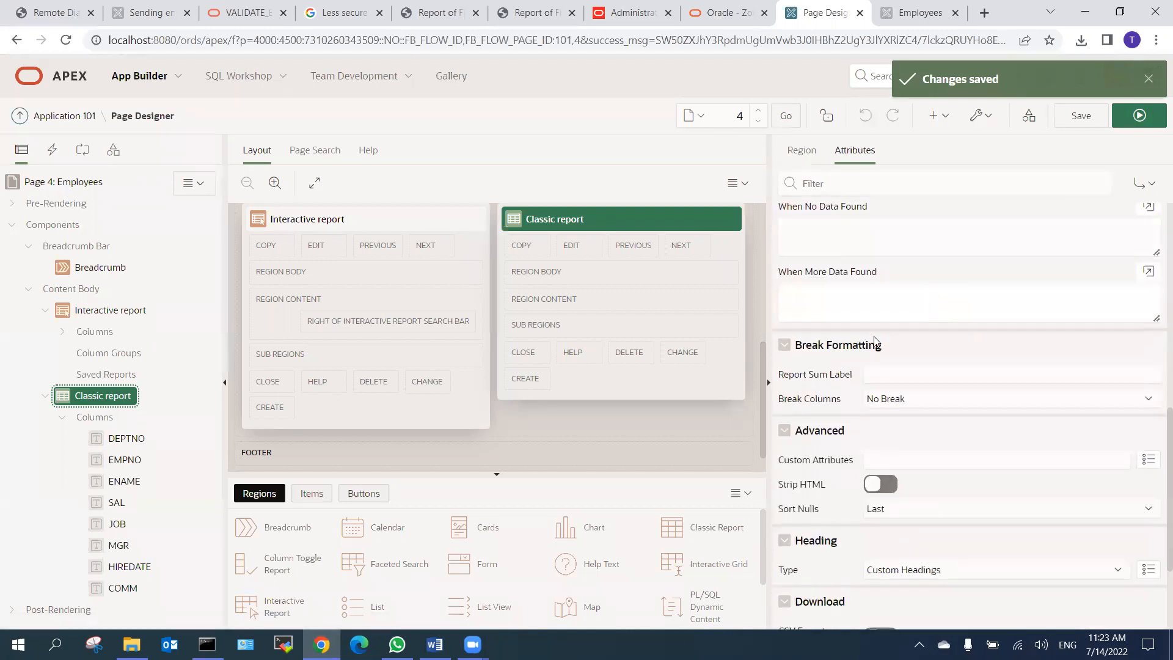
{"action": "left_click", "coordinate": [892, 404]}
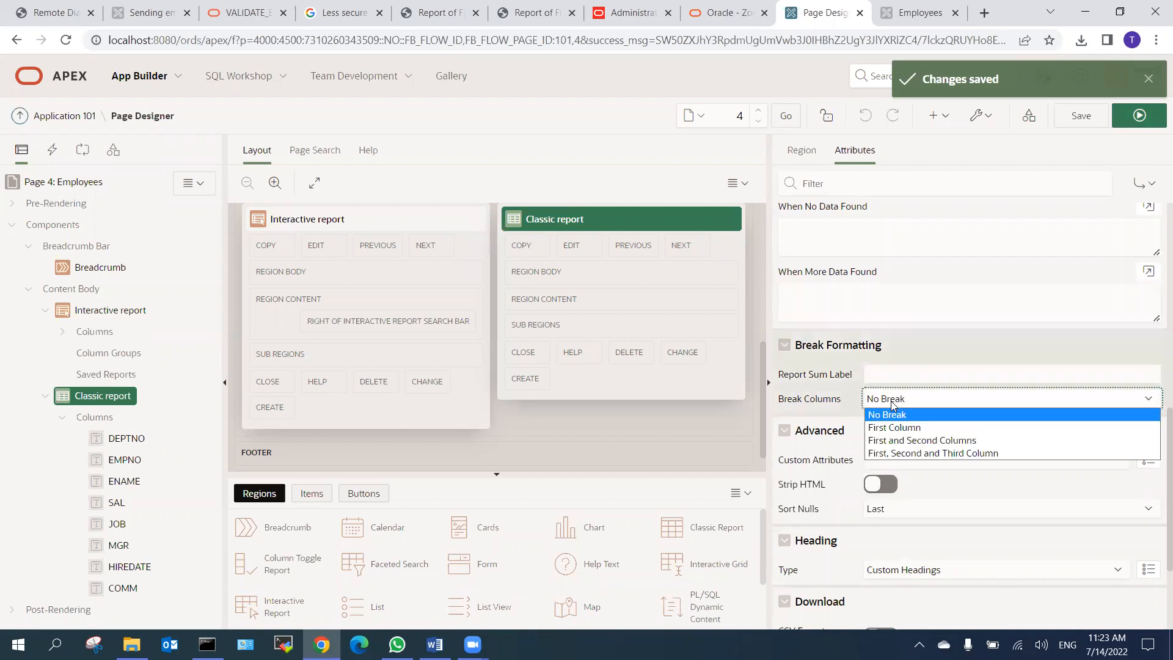
{"action": "left_click", "coordinate": [940, 427]}
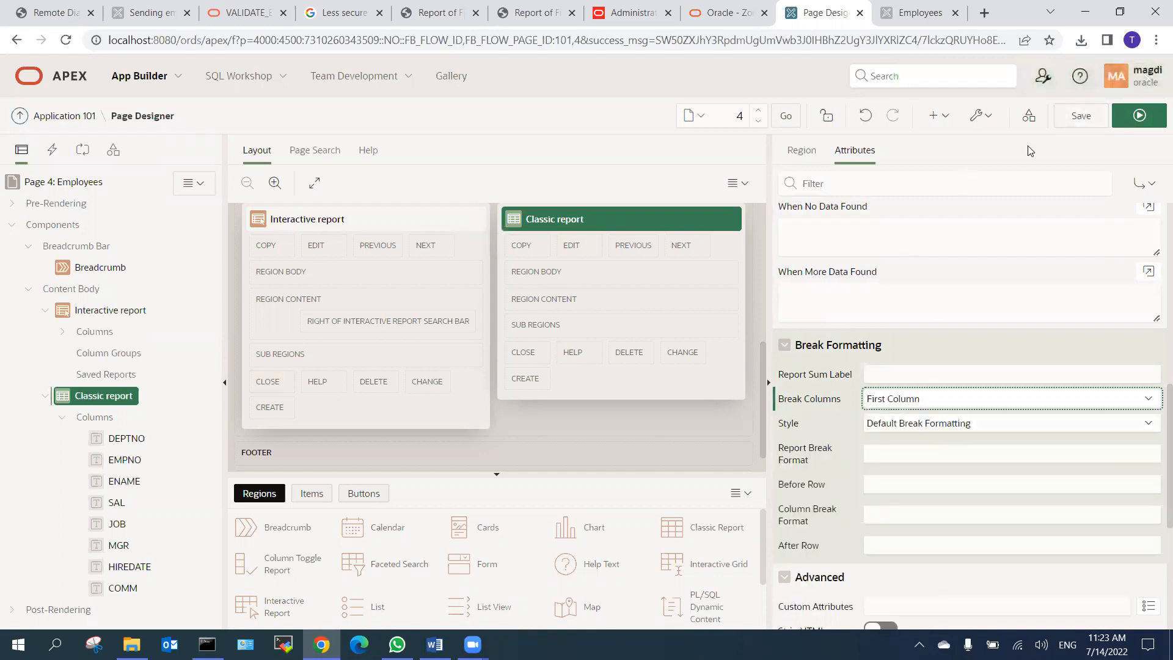
{"action": "left_click", "coordinate": [1152, 119]}
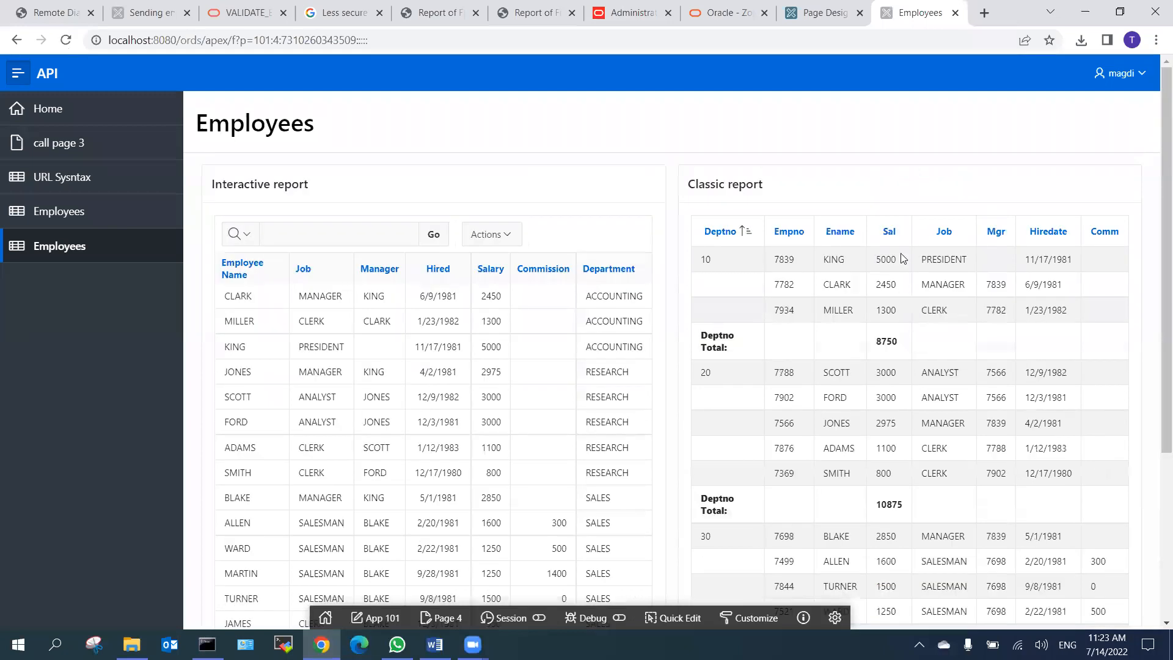
Examine the per-department salary subtotals and the overall report total in the classic report.
{"action": "left_click_drag", "start_coordinate": [702, 259], "coordinate": [722, 262]}
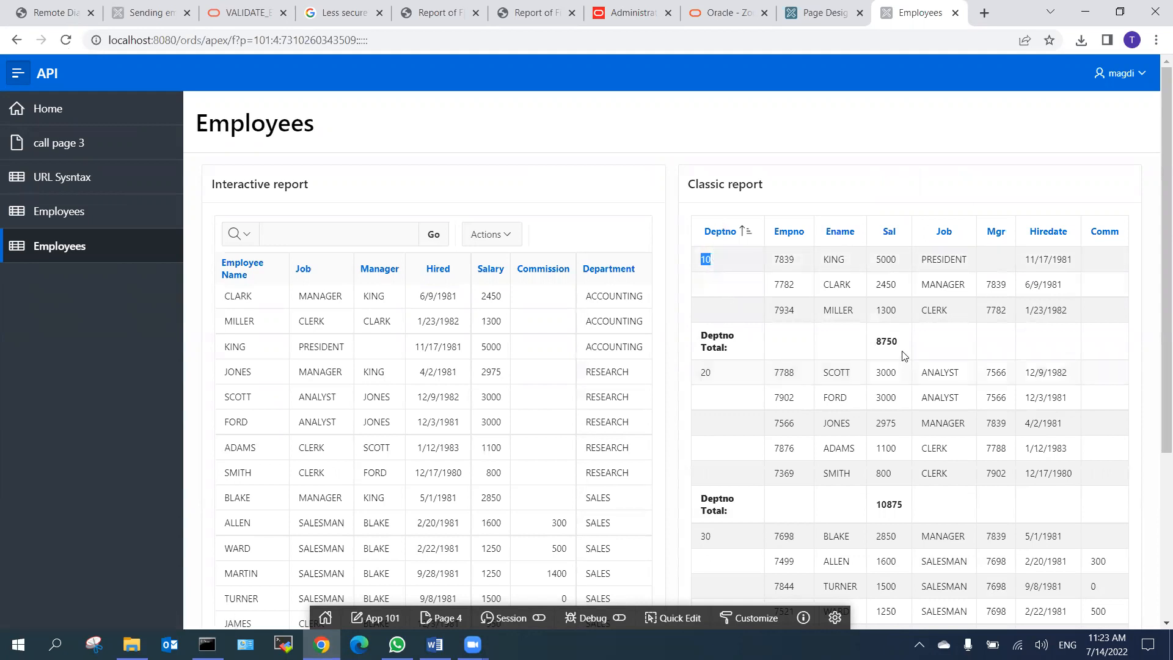
{"action": "left_click_drag", "start_coordinate": [876, 340], "coordinate": [900, 341]}
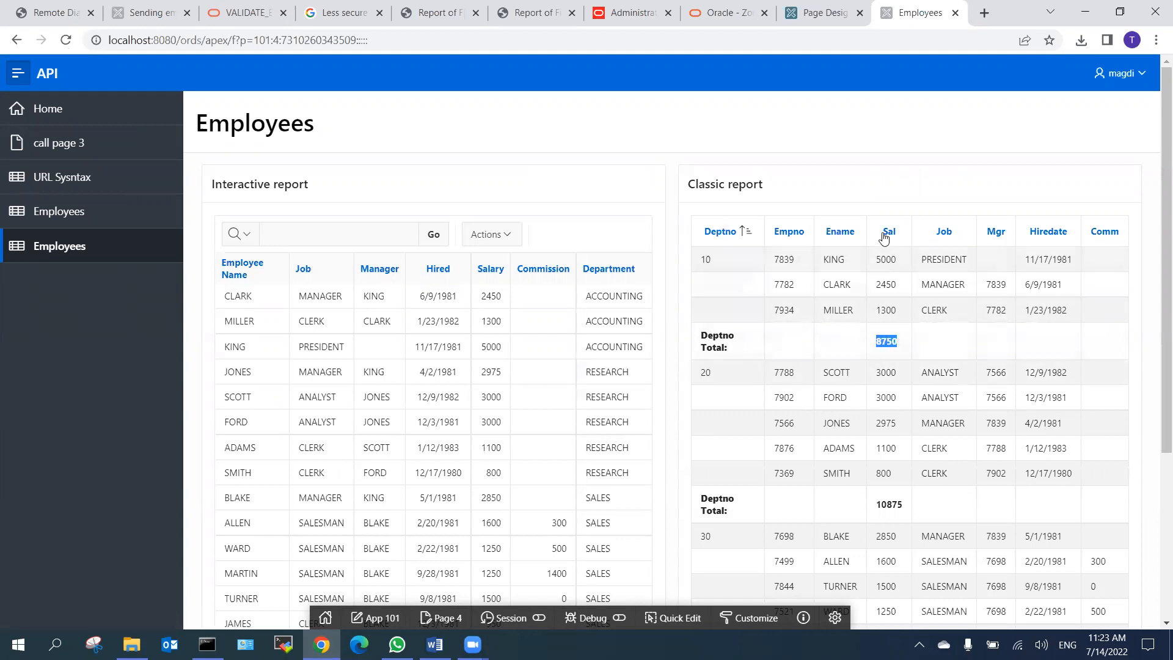
{"action": "scroll", "coordinate": [889, 368], "scroll_direction": "down", "scroll_amount": 4}
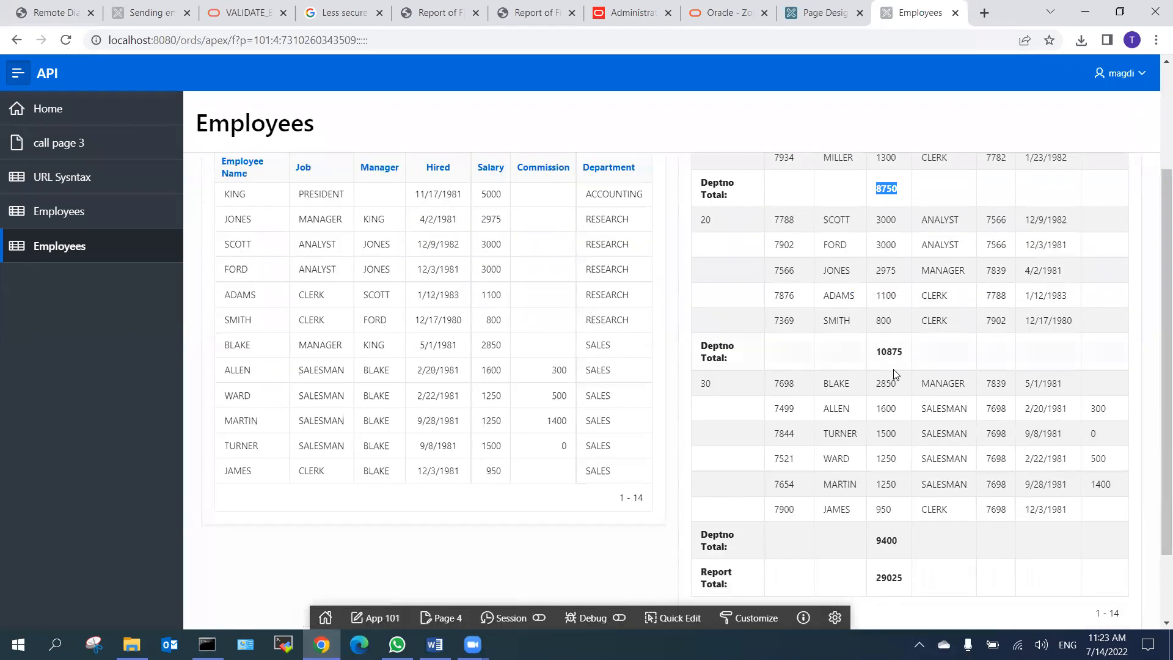
{"action": "double_click", "coordinate": [892, 485]}
{"action": "double_click", "coordinate": [885, 448]}
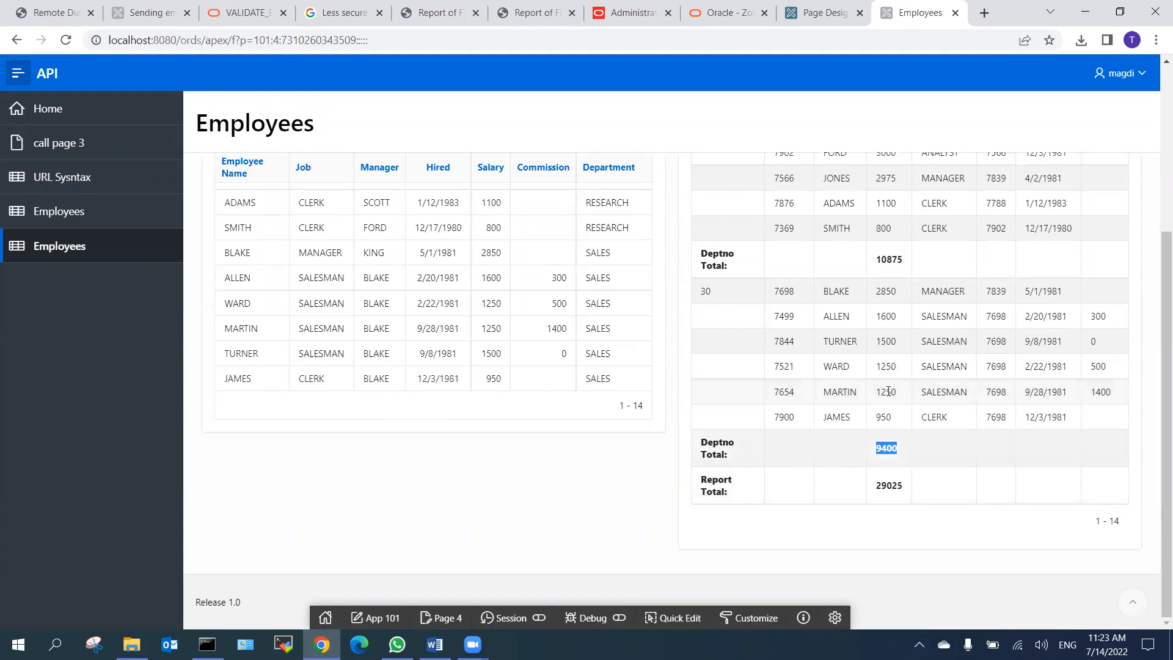
{"action": "left_click", "coordinate": [884, 261]}
{"action": "scroll", "coordinate": [886, 298], "scroll_direction": "up", "scroll_amount": 4}
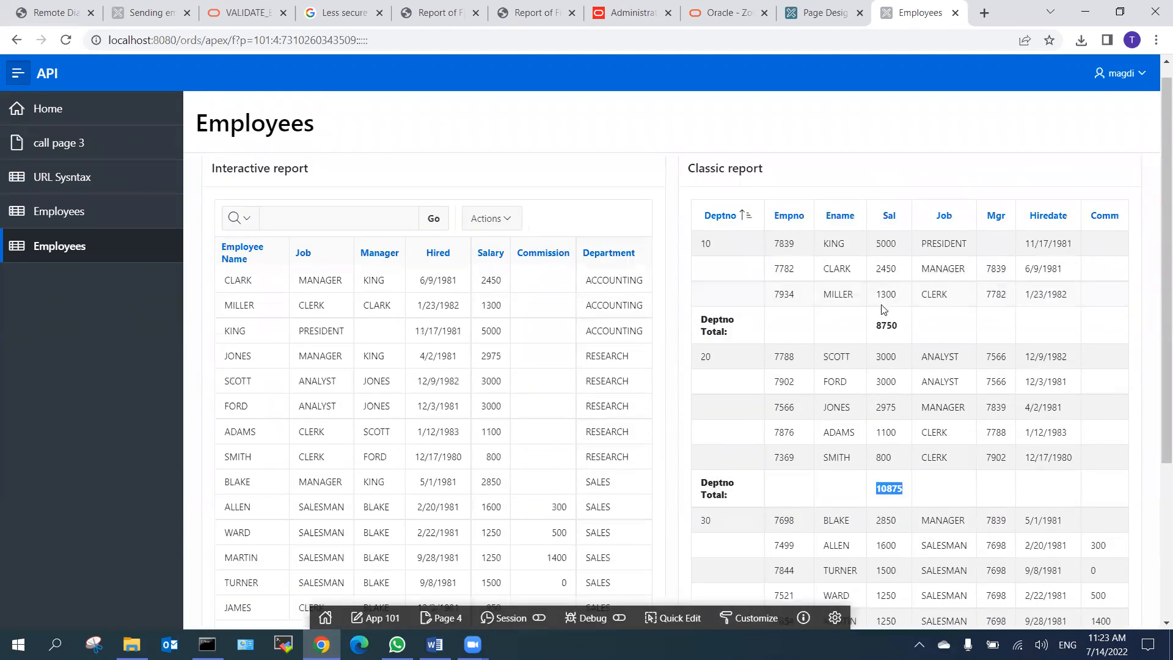
{"action": "double_click", "coordinate": [887, 325]}
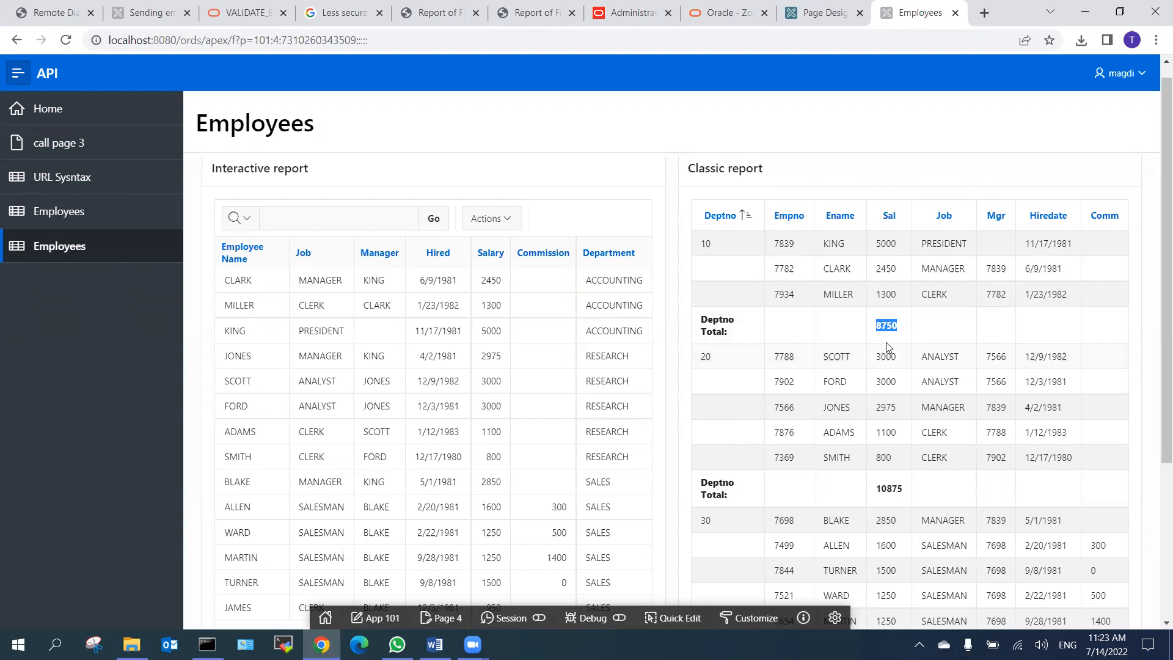
Set the classic report's Report Sum Label to "Dept :" under Break Formatting, and save and run the page.
{"action": "left_click", "coordinate": [815, 17]}
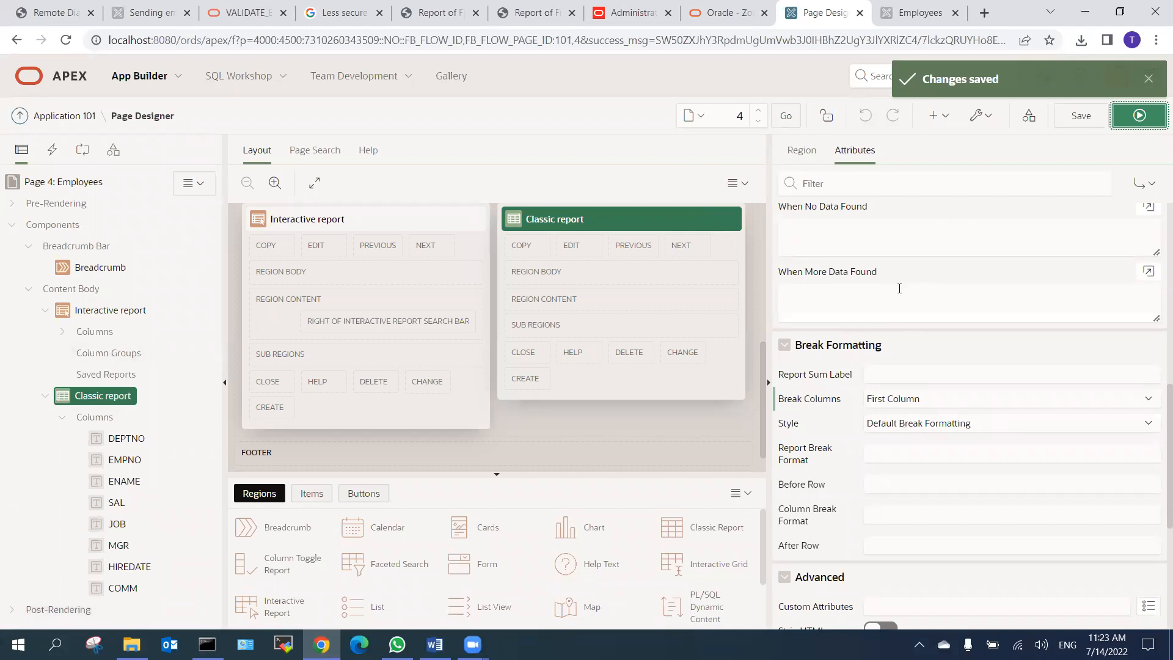
{"action": "scroll", "coordinate": [899, 288], "scroll_direction": "down", "scroll_amount": 1}
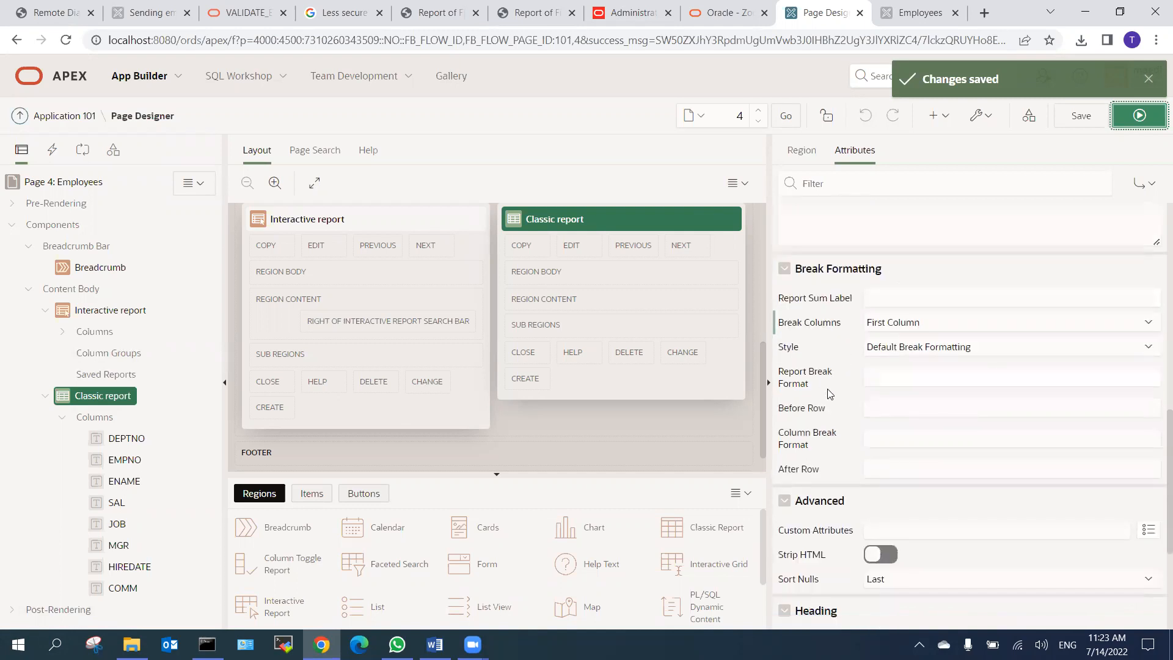
{"action": "left_click", "coordinate": [891, 380]}
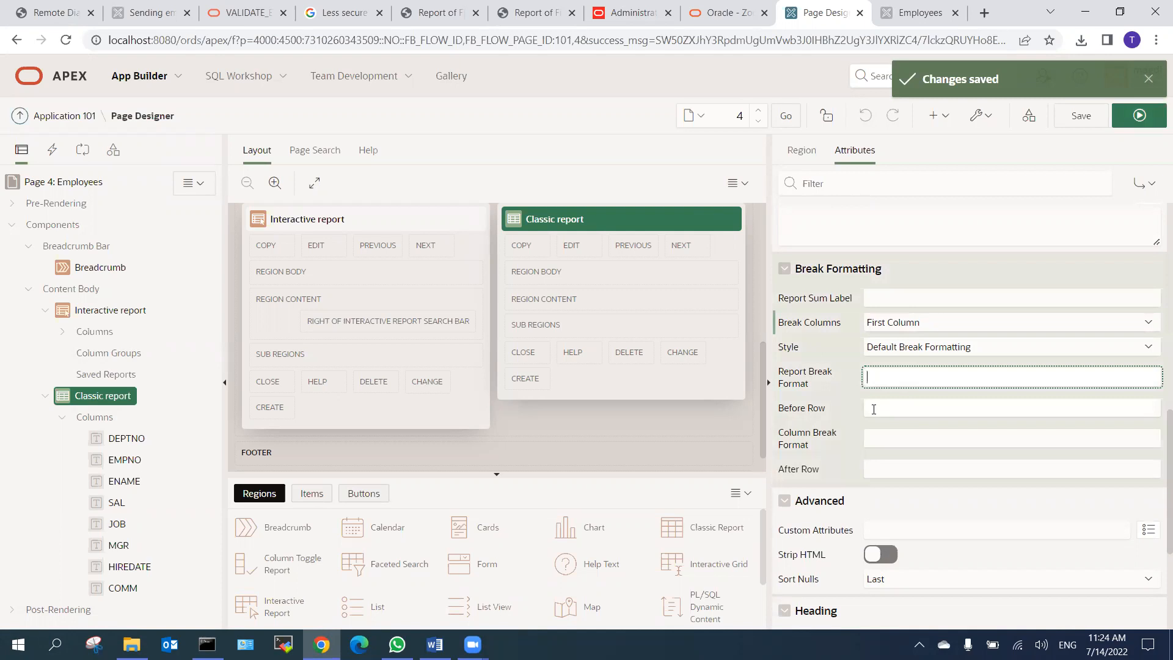
{"action": "left_click", "coordinate": [882, 299]}
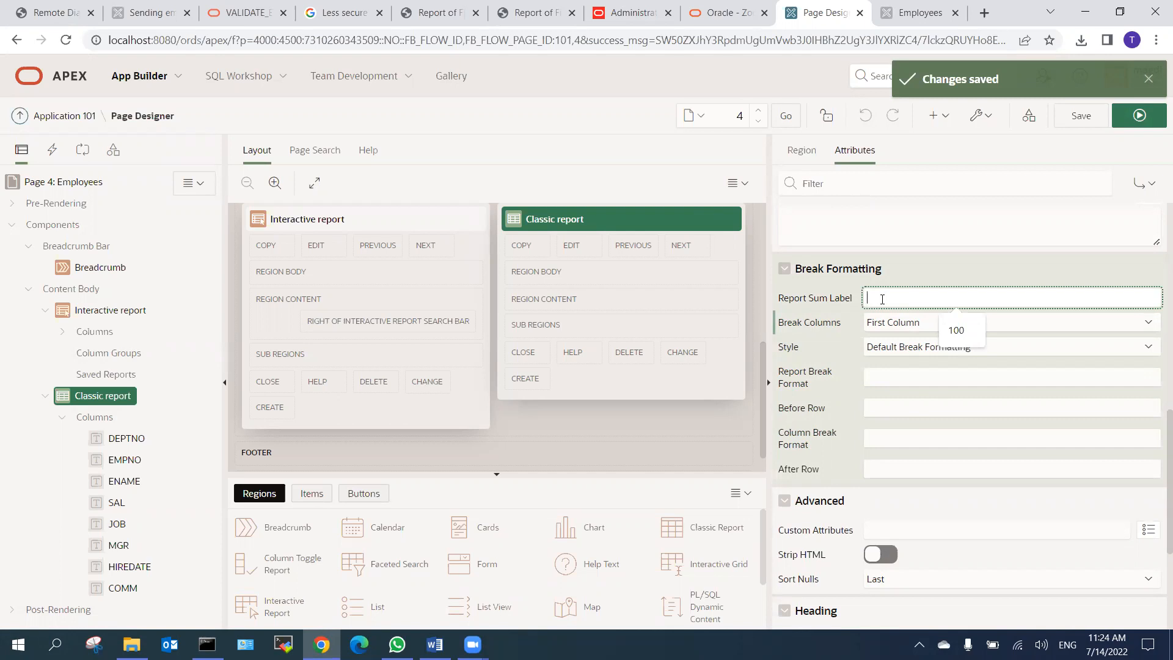
{"action": "type", "text": "Dept :"}
{"action": "left_click", "coordinate": [1135, 121]}
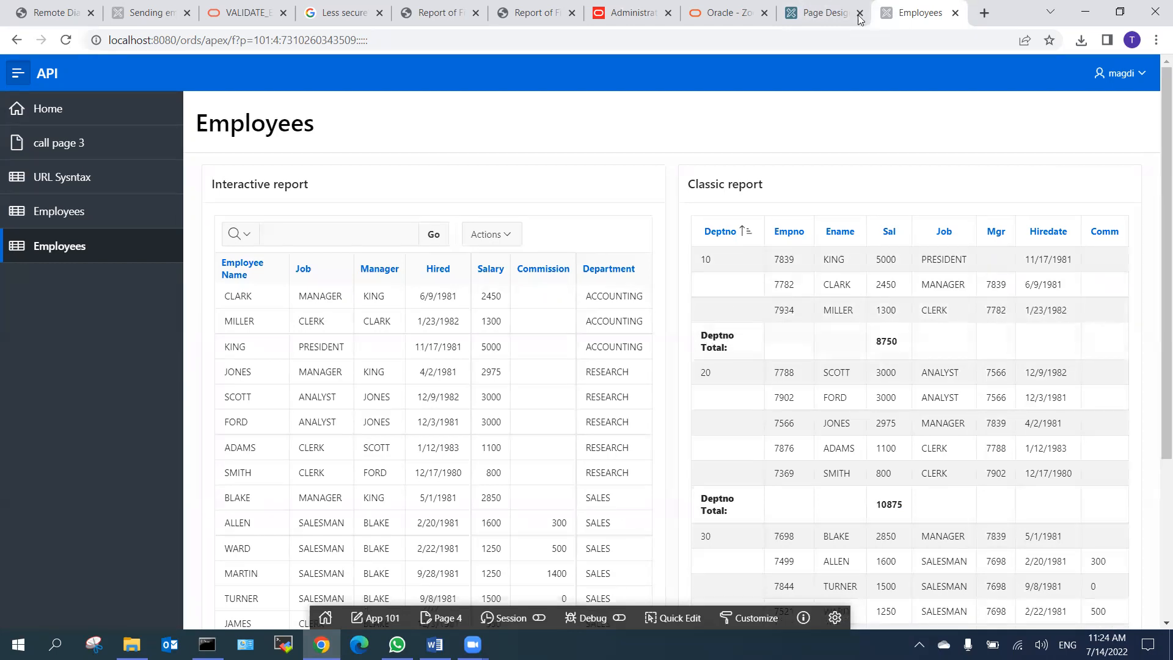
Try to append a DEPTNO substitution to the classic report's Report Sum Label, and save and run the page.
{"action": "left_click", "coordinate": [825, 12]}
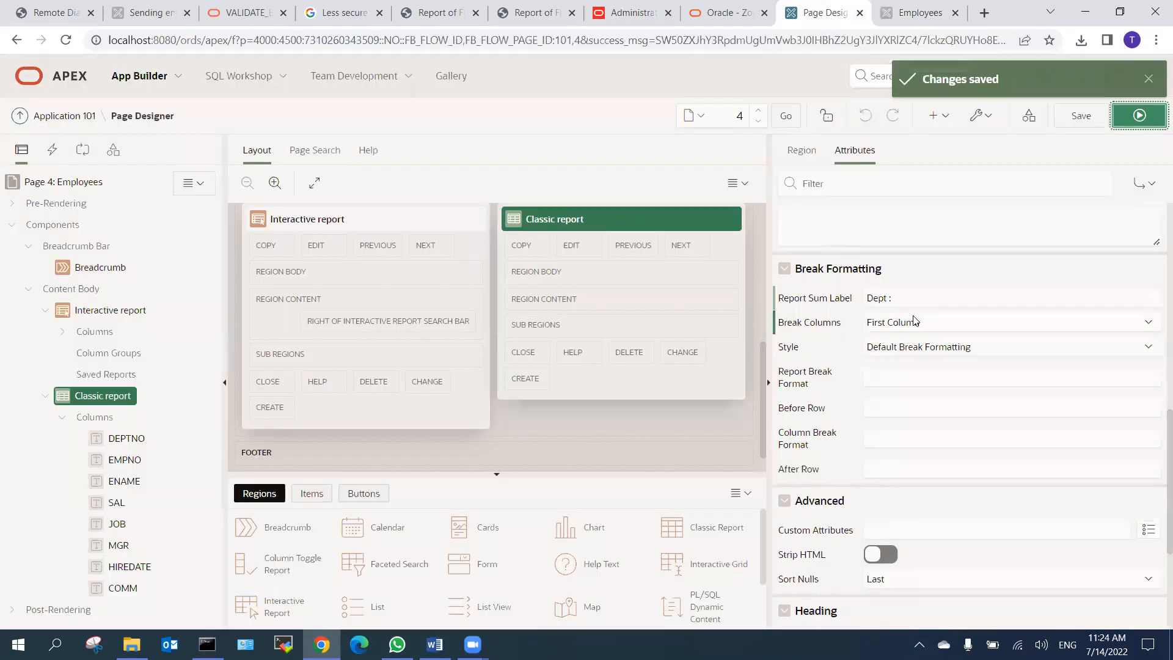
{"action": "left_click", "coordinate": [800, 295]}
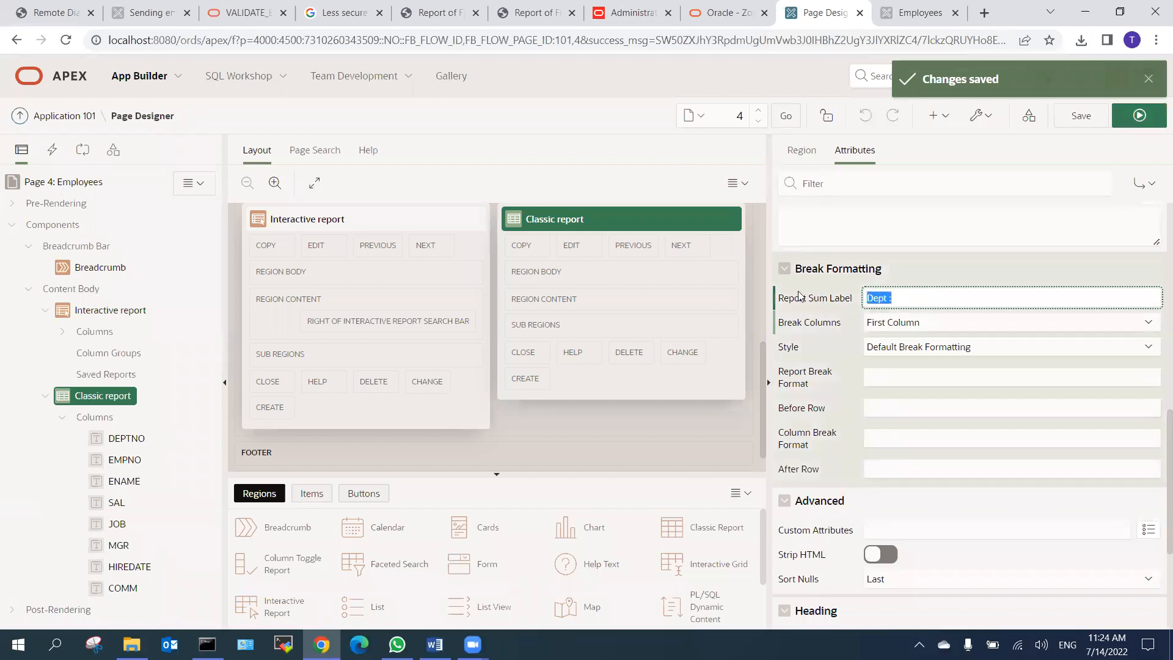
{"action": "key", "text": "End"}
{"action": "type", "text": "&#dept"}
{"action": "key", "text": "BackSpace"}
{"action": "key", "text": "BackSpace"}
{"action": "key", "text": "BackSpace"}
{"action": "key", "text": "BackSpace"}
{"action": "type", "text": "DEPT"}
{"action": "type", "text": "NO"}
{"action": "left_click_drag", "start_coordinate": [952, 300], "coordinate": [871, 299]}
{"action": "left_click", "coordinate": [1140, 115]}
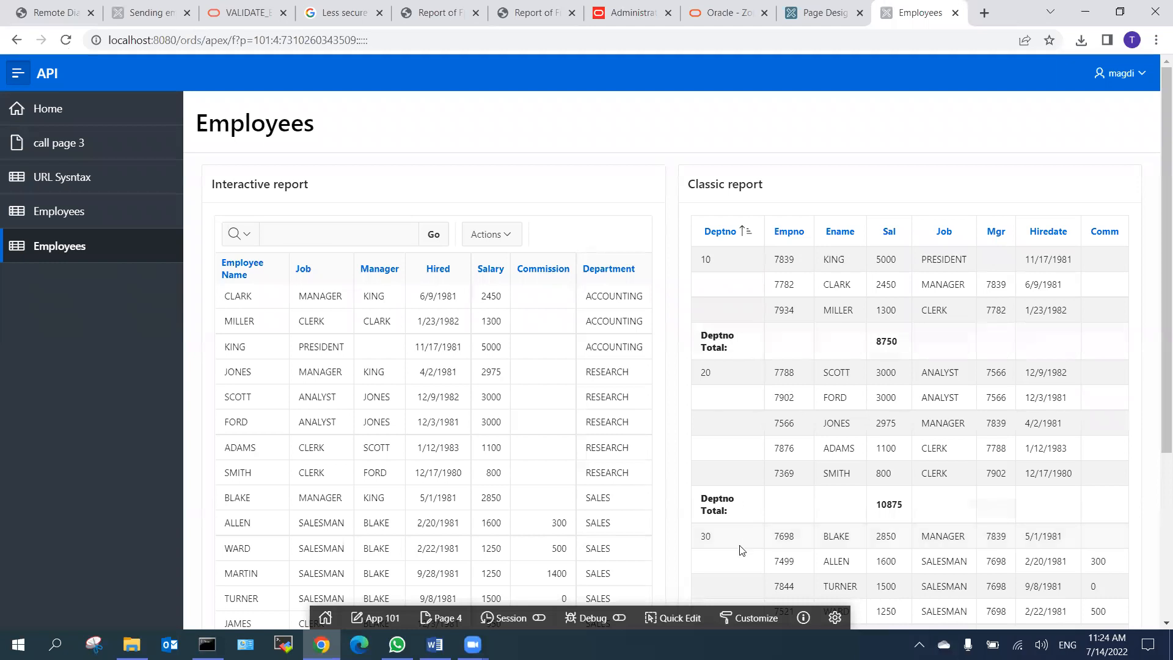
Replace the Report Sum Label with "Total Per department:", and save and run the page to check the total rows' labels.
{"action": "left_click", "coordinate": [827, 14]}
{"action": "left_click_drag", "start_coordinate": [950, 298], "coordinate": [892, 295]}
{"action": "left_click", "coordinate": [950, 299]}
{"action": "key", "text": "BackSpace"}
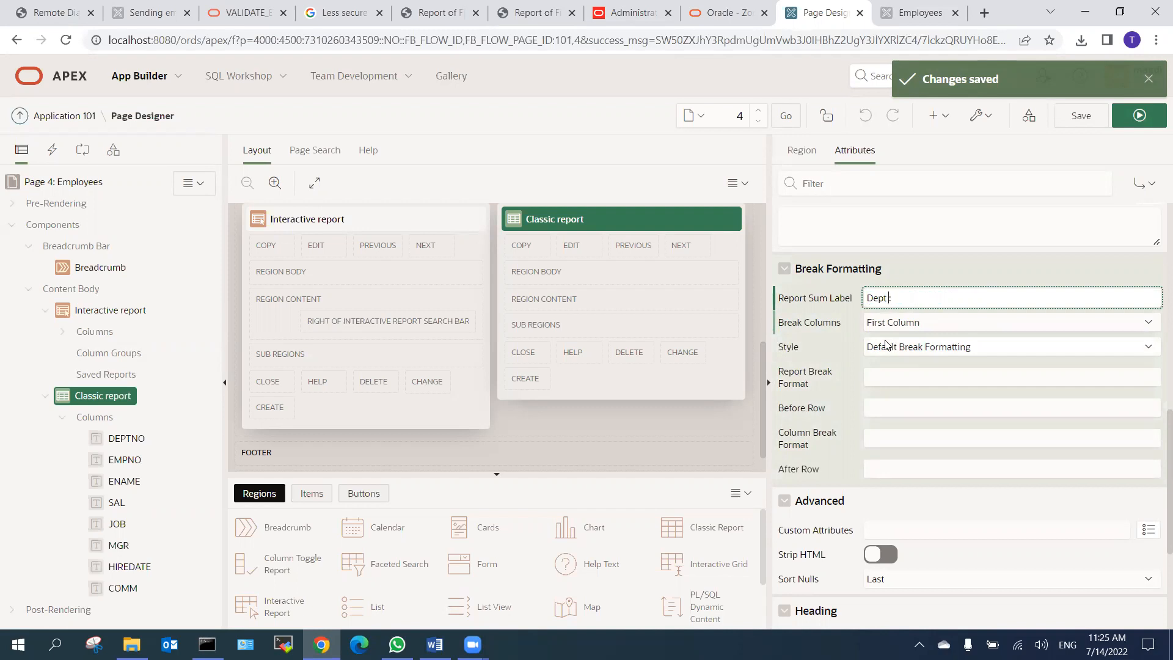
{"action": "type", "text": "pa"}
{"action": "key", "text": "BackSpace"}
{"action": "key", "text": "BackSpace"}
{"action": "key", "text": "BackSpace"}
{"action": "key", "text": "BackSpace"}
{"action": "key", "text": "BackSpace"}
{"action": "key", "text": "BackSpace"}
{"action": "key", "text": "BackSpace"}
{"action": "key", "text": "BackSpace"}
{"action": "key", "text": "BackSpace"}
{"action": "key", "text": "BackSpace"}
{"action": "key", "text": "BackSpace"}
{"action": "key", "text": "BackSpace"}
{"action": "type", "text": "Total Per department"}
{"action": "left_click", "coordinate": [1134, 119]}
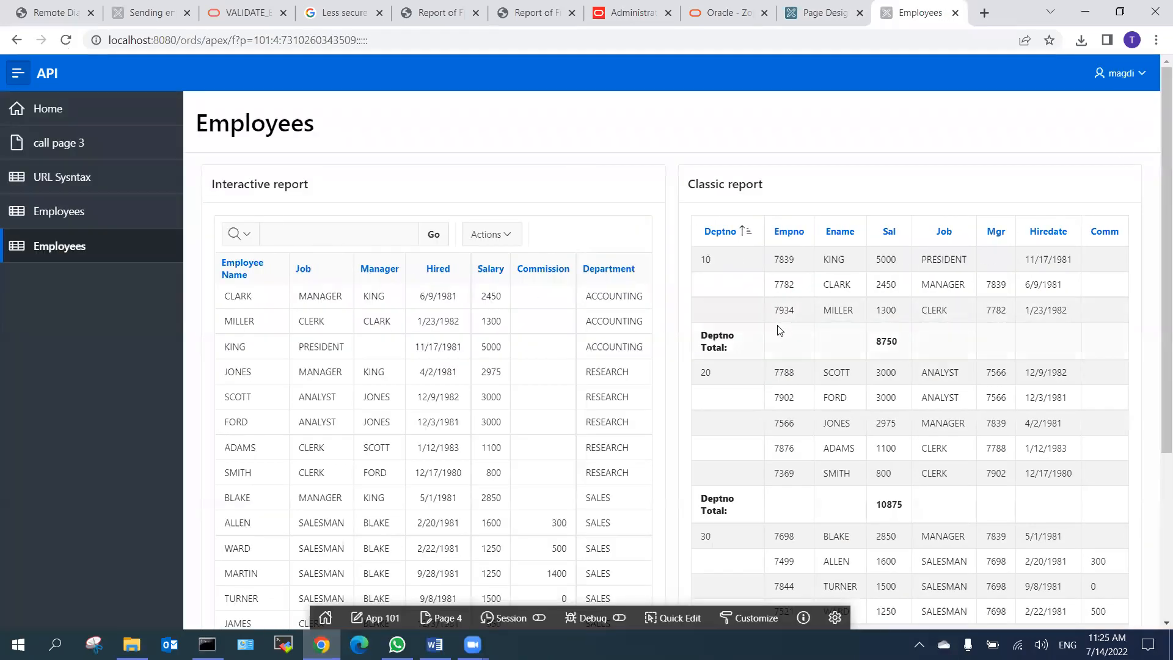
{"action": "scroll", "coordinate": [769, 321], "scroll_direction": "down", "scroll_amount": 4}
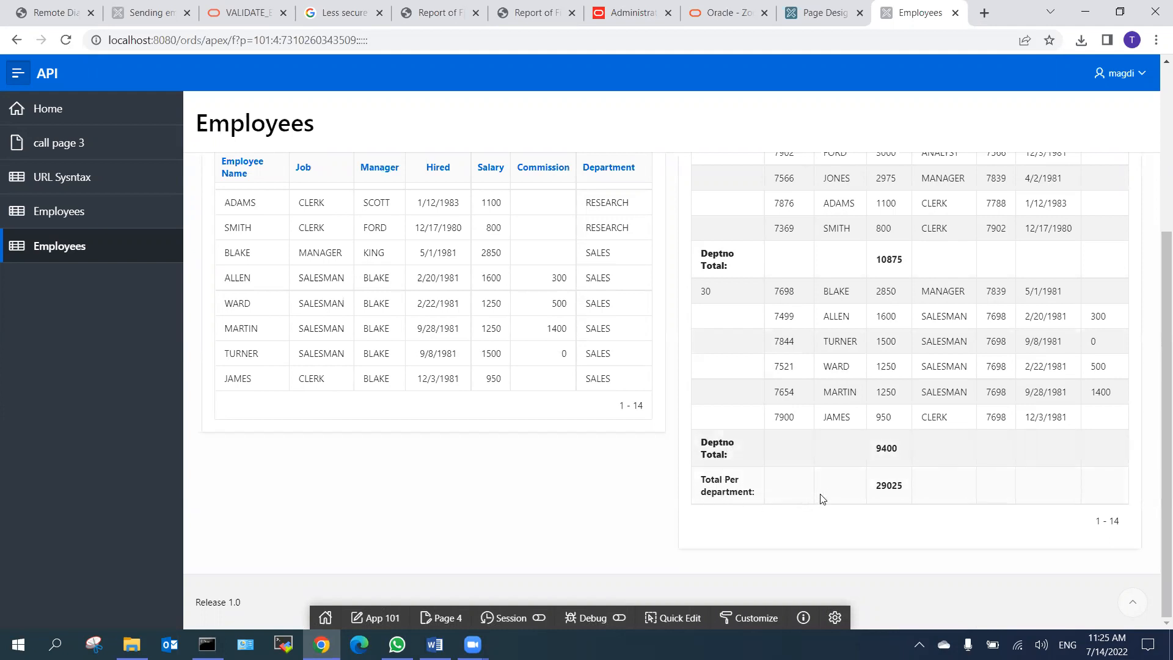
Clear the classic report's Report Sum Label in Page Designer.
{"action": "left_click", "coordinate": [825, 13]}
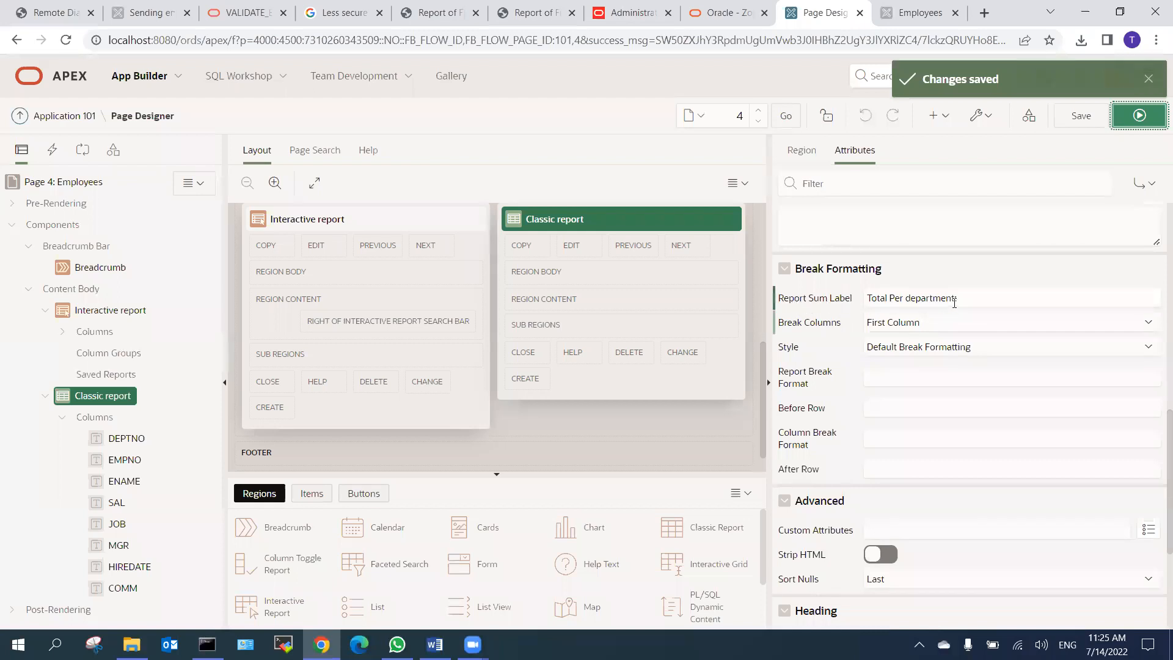
{"action": "left_click", "coordinate": [821, 298]}
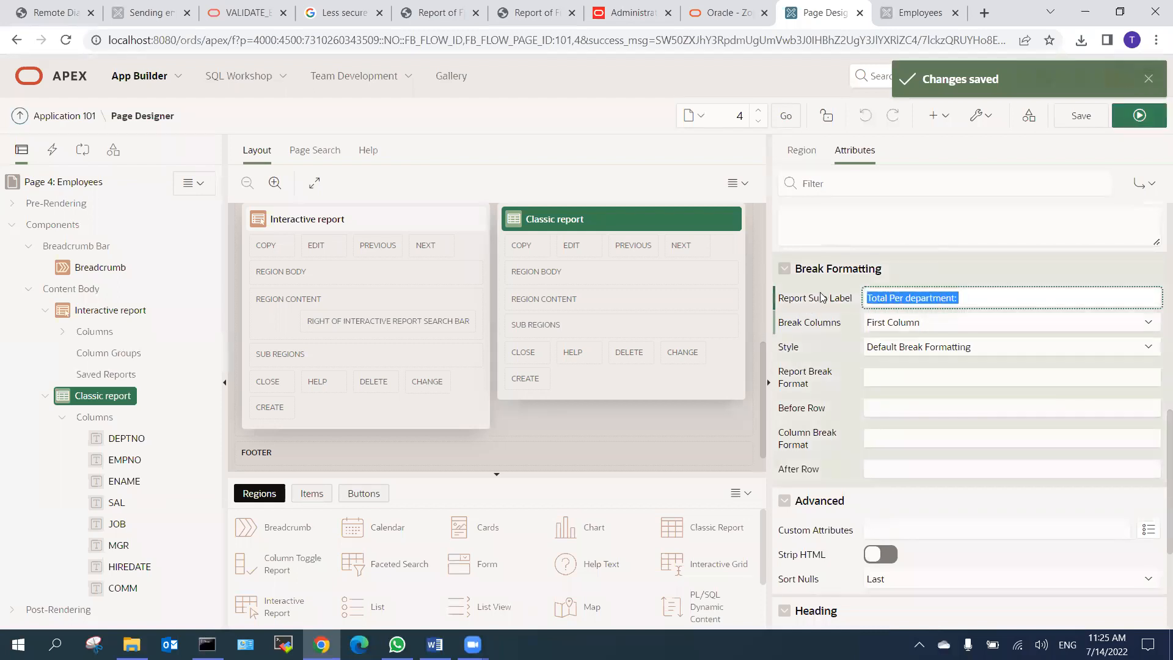
{"action": "key", "text": "BackSpace"}
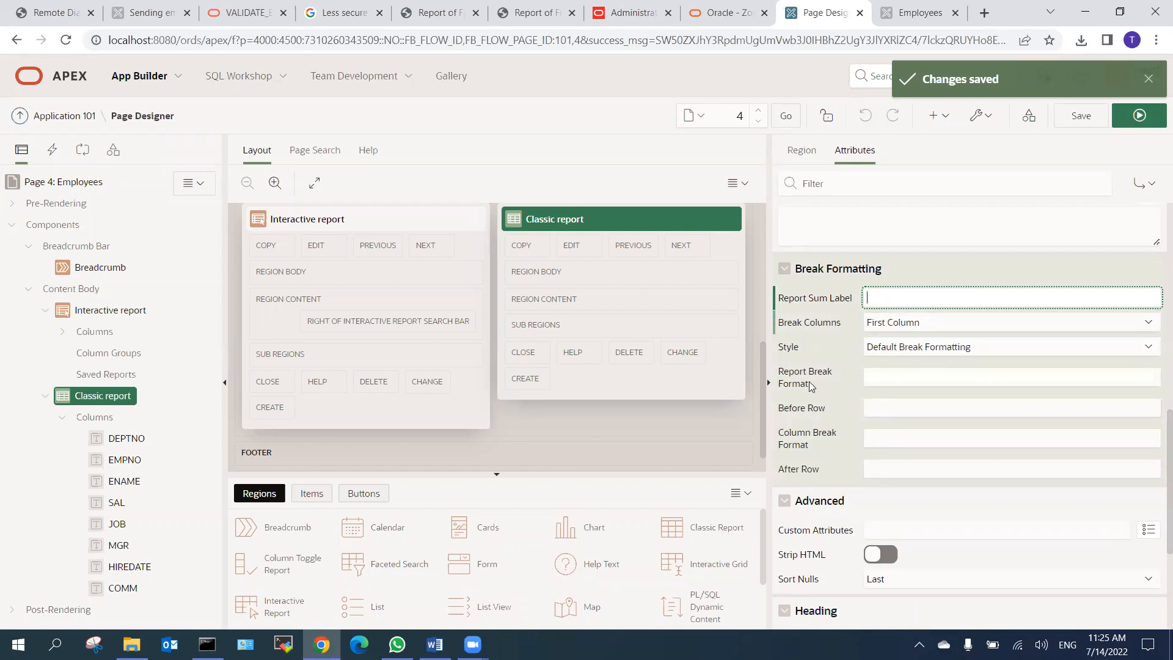
Look up the help for Report Break Format and copy its #SUM_COLUMN_HEADER# substitution into that attribute.
{"action": "left_click", "coordinate": [892, 378]}
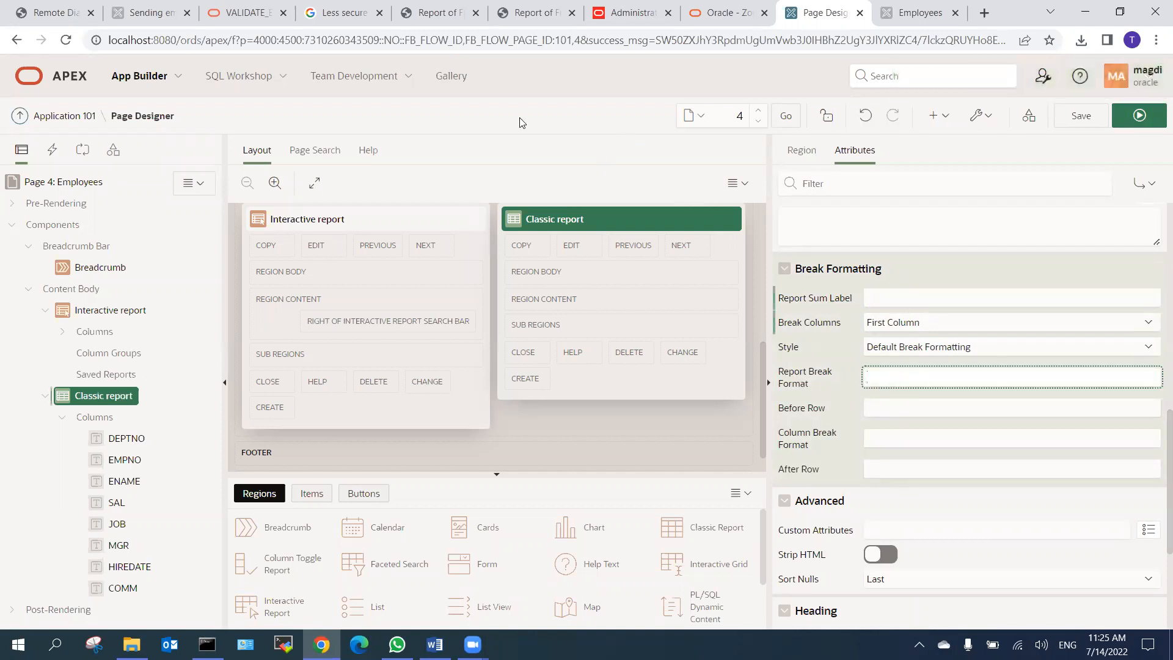
{"action": "left_click", "coordinate": [368, 151]}
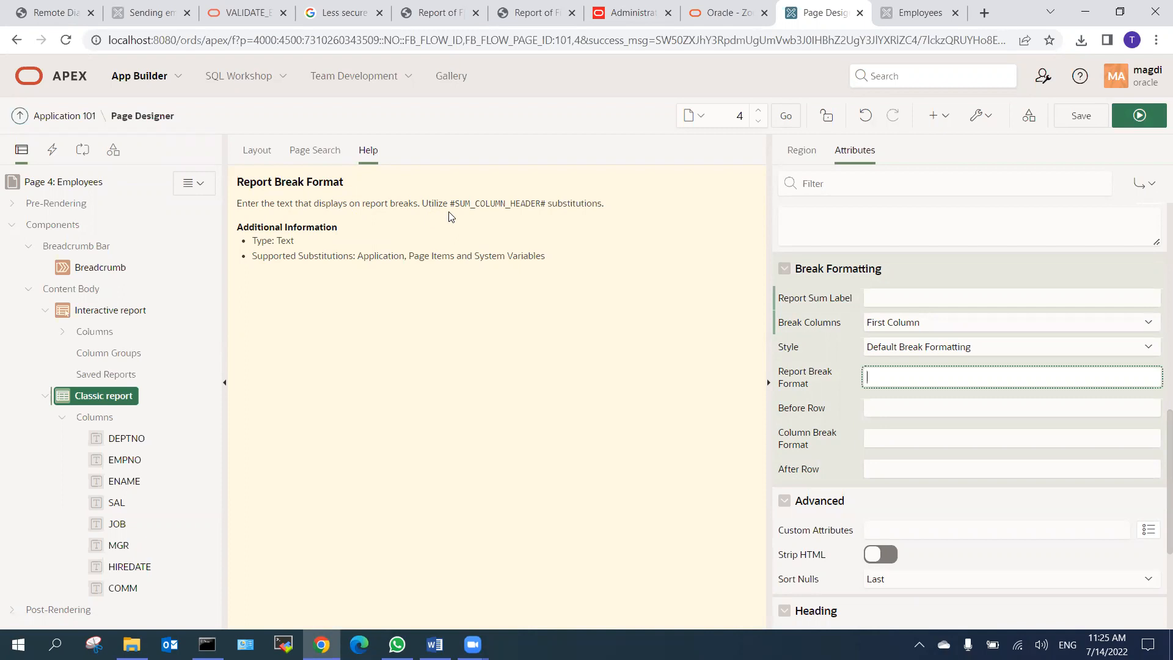
{"action": "left_click_drag", "start_coordinate": [450, 203], "coordinate": [545, 206]}
{"action": "key", "text": "ctrl+c"}
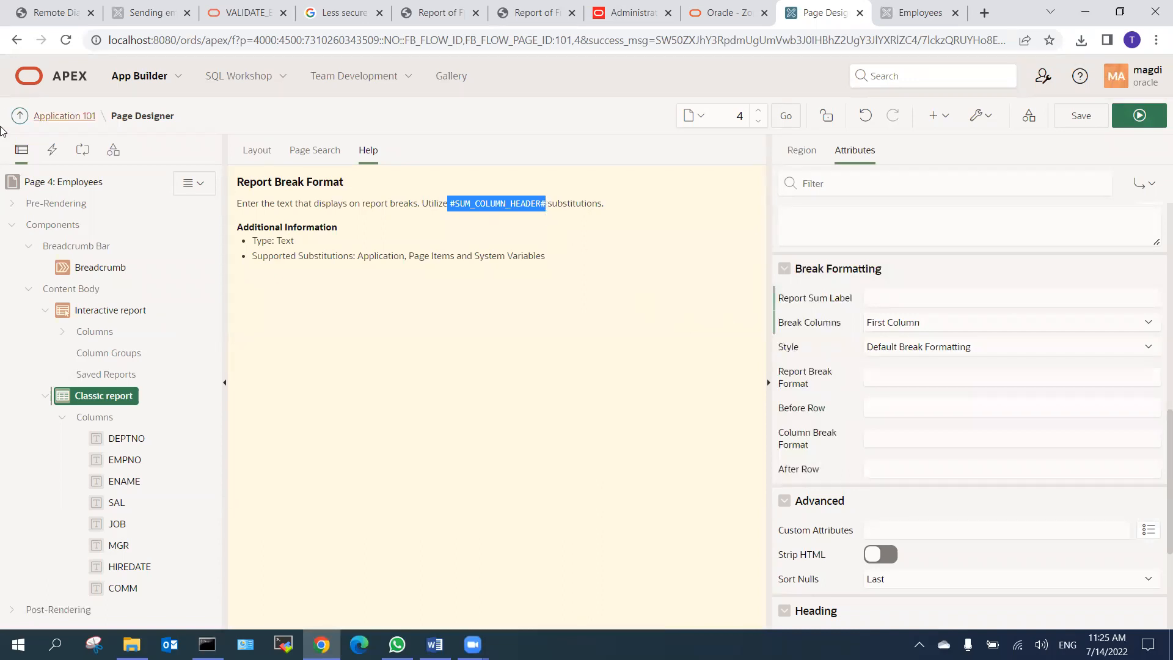
{"action": "left_click", "coordinate": [889, 382]}
{"action": "key", "text": "ctrl+v"}
Save and run the page, check the department break labels in the classic report, and return to Page Designer.
{"action": "left_click", "coordinate": [1080, 116]}
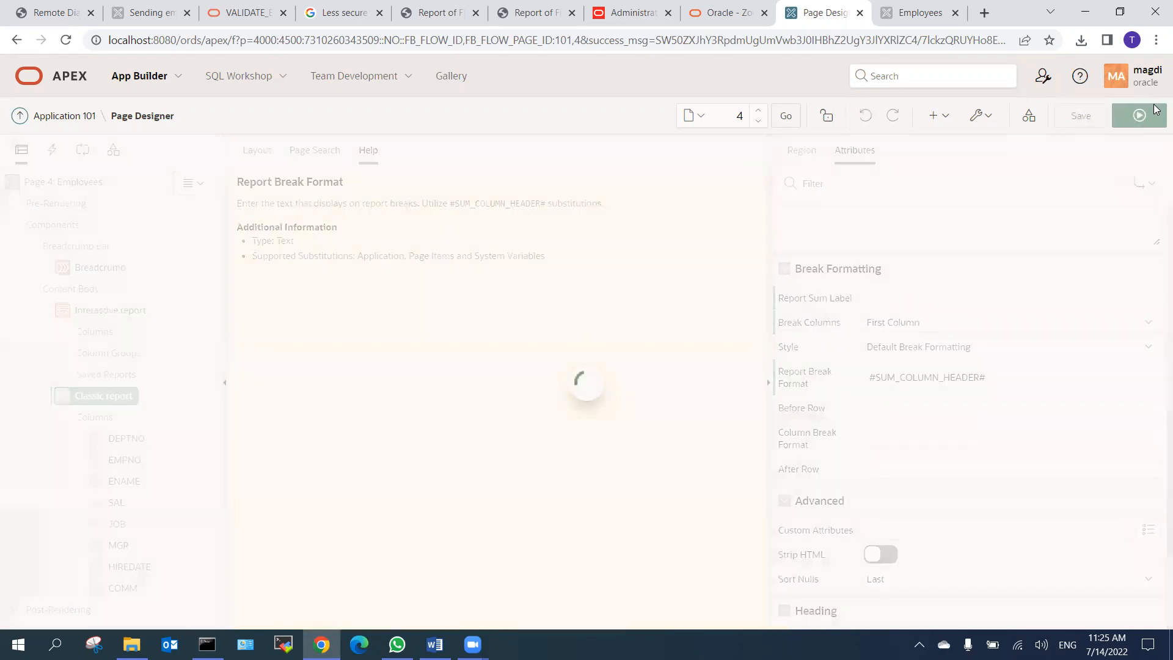
{"action": "left_click", "coordinate": [1140, 117]}
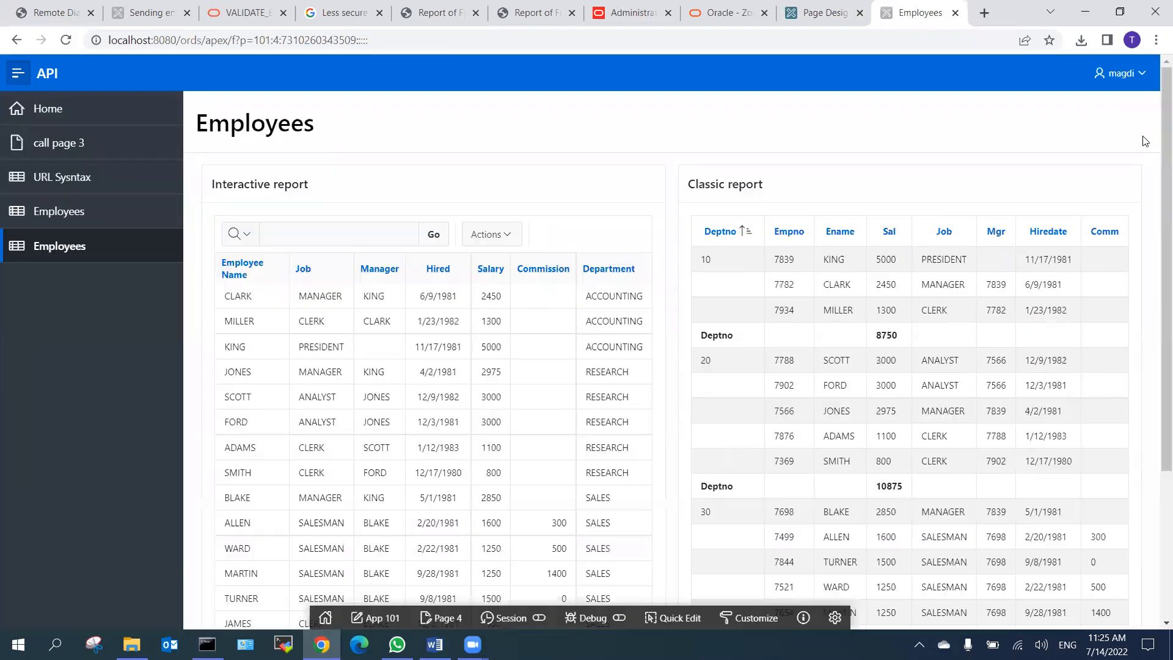
{"action": "scroll", "coordinate": [888, 310], "scroll_direction": "down", "scroll_amount": 4}
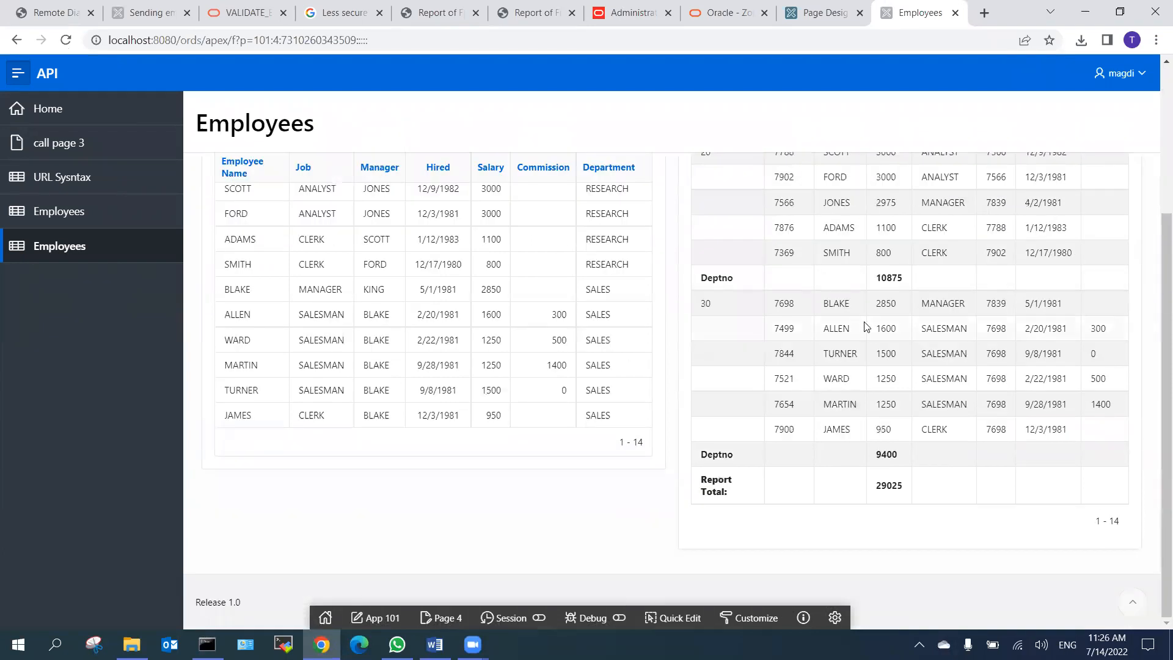
{"action": "scroll", "coordinate": [864, 326], "scroll_direction": "up", "scroll_amount": 4}
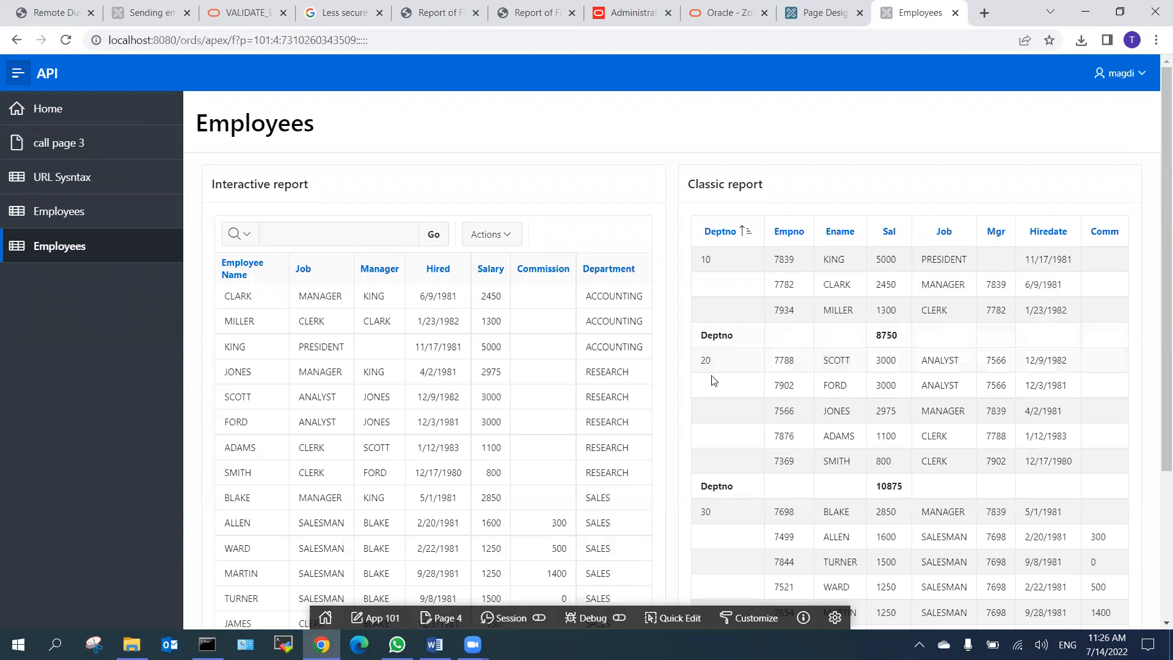
{"action": "left_click", "coordinate": [822, 13]}
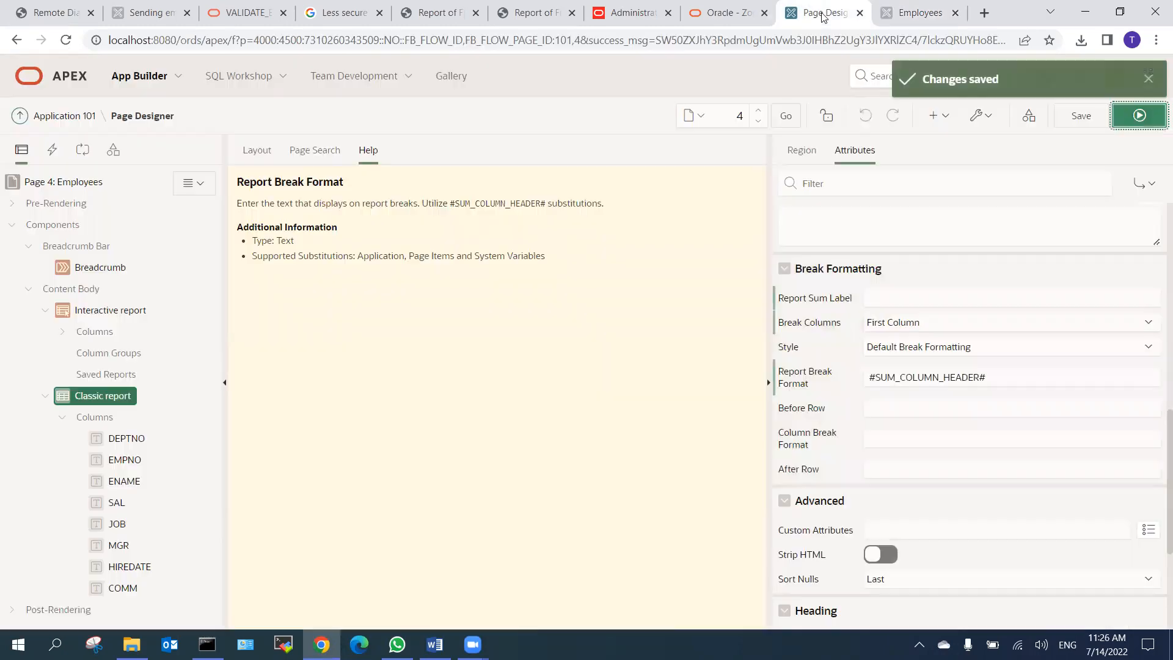
Clear the classic report's Report Break Format, and set Before Row to "-------------" and After Row to "######".
{"action": "left_click", "coordinate": [1016, 378]}
{"action": "key", "text": "BackSpace"}
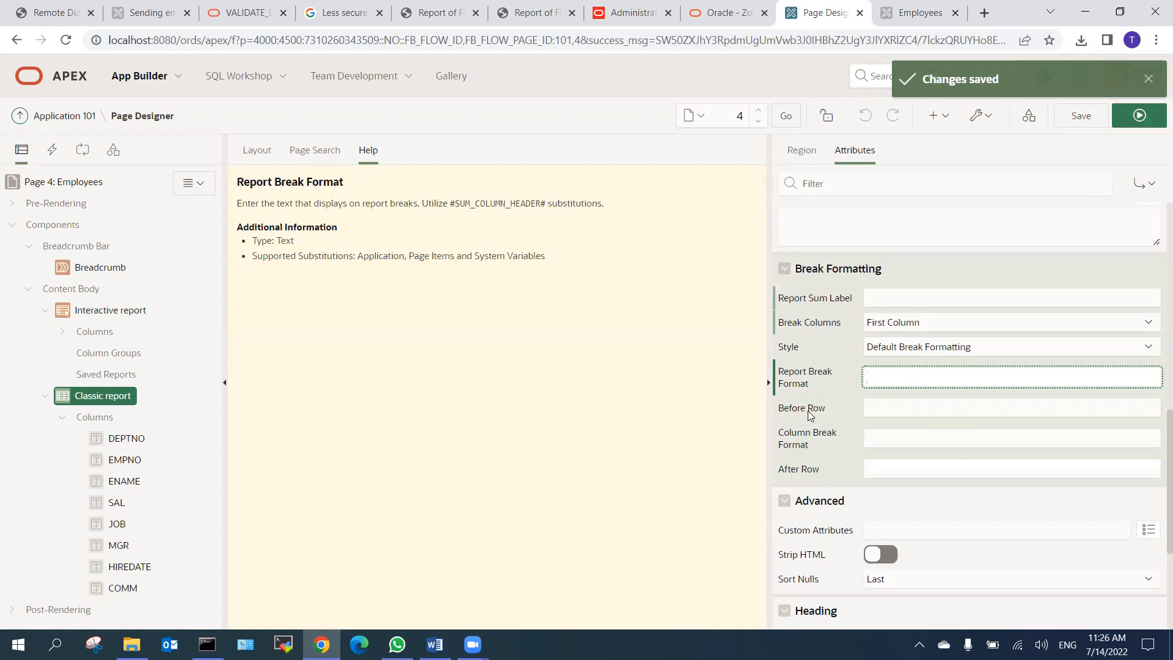
{"action": "left_click", "coordinate": [880, 408]}
{"action": "type", "text": "-------------"}
{"action": "left_click", "coordinate": [881, 470]}
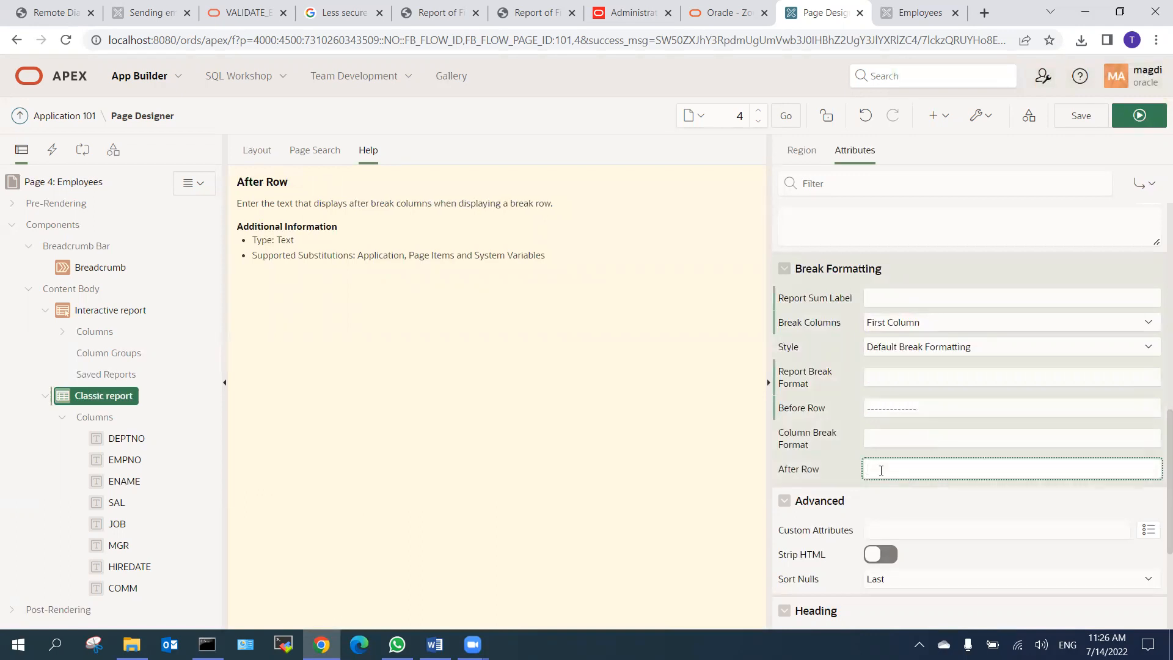
{"action": "type", "text": "######"}
Save and run the page, and check how the before-row and after-row texts display in the classic report.
{"action": "left_click", "coordinate": [1081, 118]}
{"action": "left_click", "coordinate": [1147, 120]}
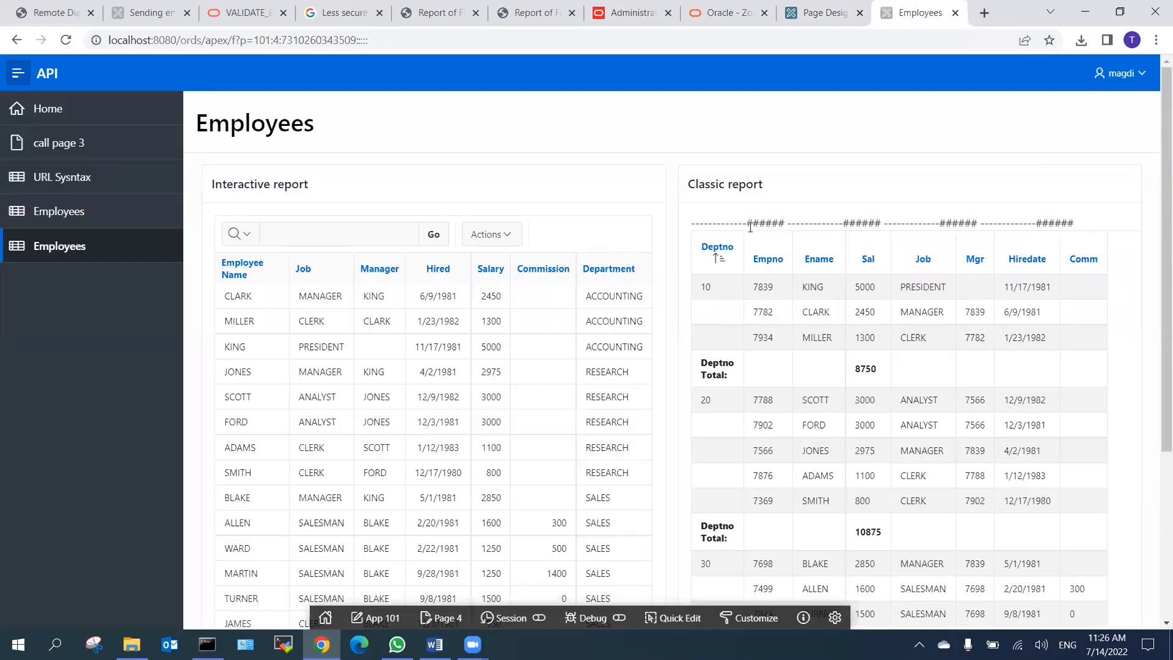
{"action": "scroll", "coordinate": [739, 241], "scroll_direction": "down", "scroll_amount": 4}
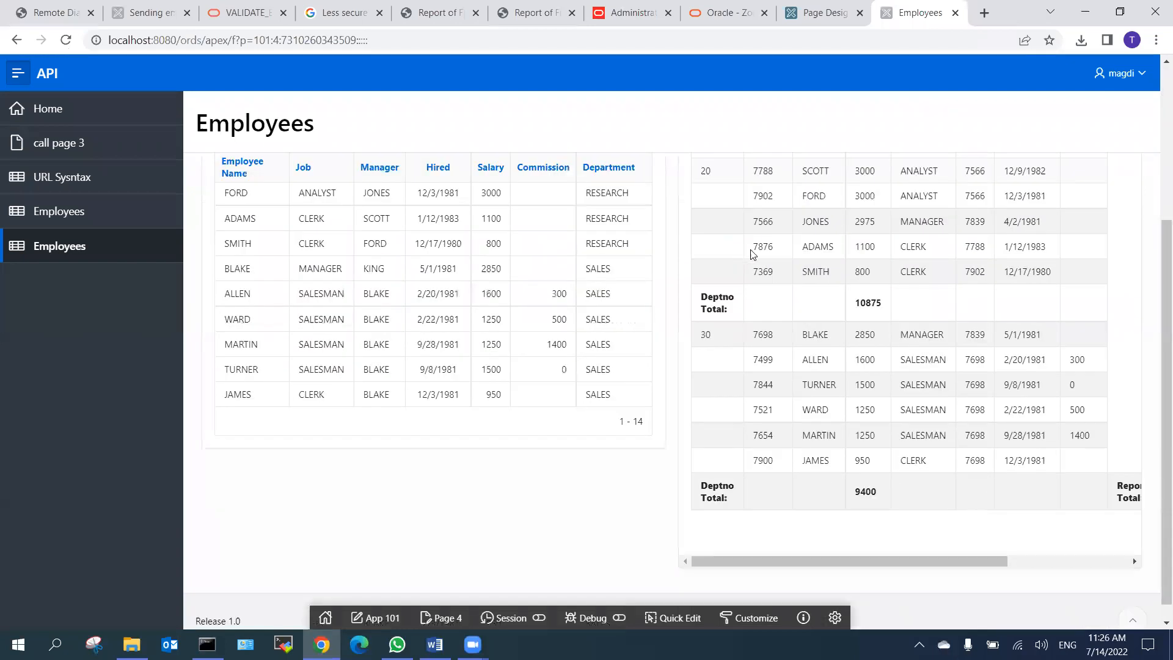
{"action": "scroll", "coordinate": [753, 254], "scroll_direction": "down", "scroll_amount": 1}
{"action": "scroll", "coordinate": [764, 265], "scroll_direction": "up", "scroll_amount": 4}
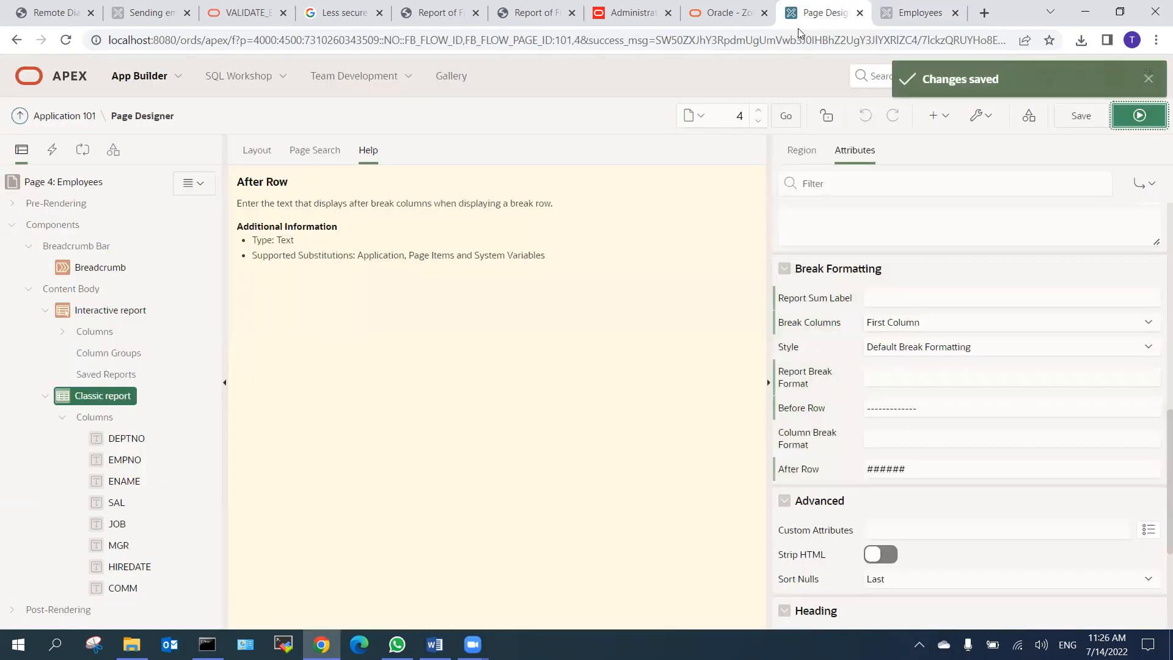
Return to Page Designer and clear the classic report's After Row and Before Row texts.
{"action": "left_click", "coordinate": [824, 12]}
{"action": "left_click_drag", "start_coordinate": [917, 474], "coordinate": [758, 472]}
{"action": "key", "text": "BackSpace"}
{"action": "left_click_drag", "start_coordinate": [963, 408], "coordinate": [819, 409]}
{"action": "key", "text": "BackSpace"}
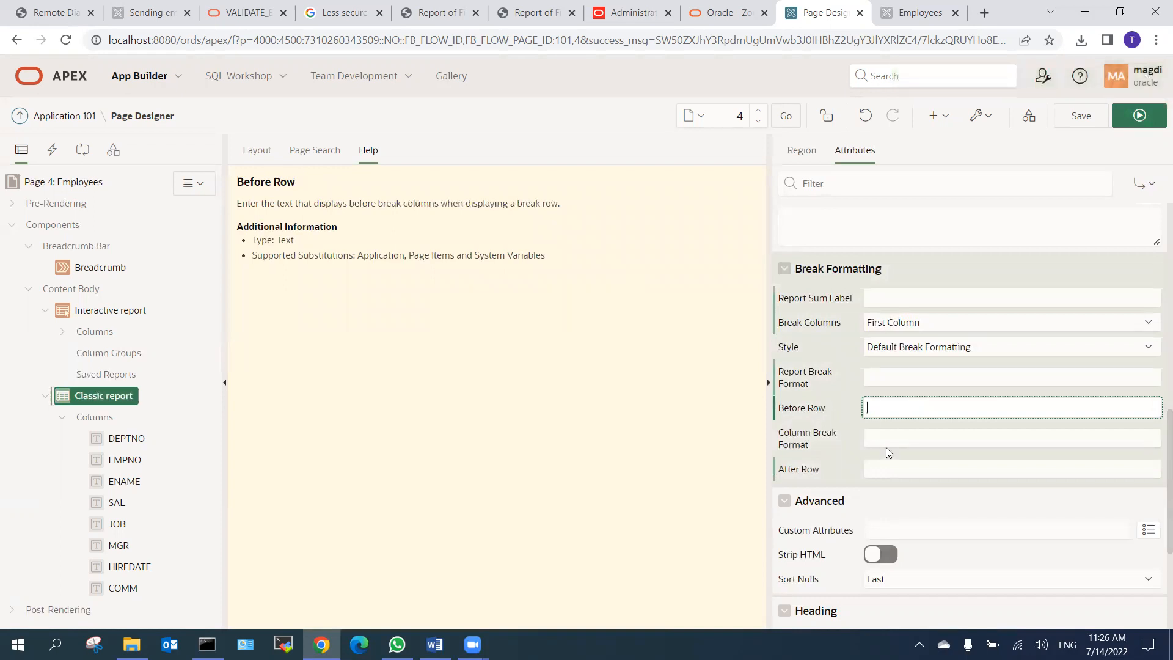
Enable CSV export for the classic report and set the CSV Separator to ";".
{"action": "scroll", "coordinate": [884, 450], "scroll_direction": "down", "scroll_amount": 4}
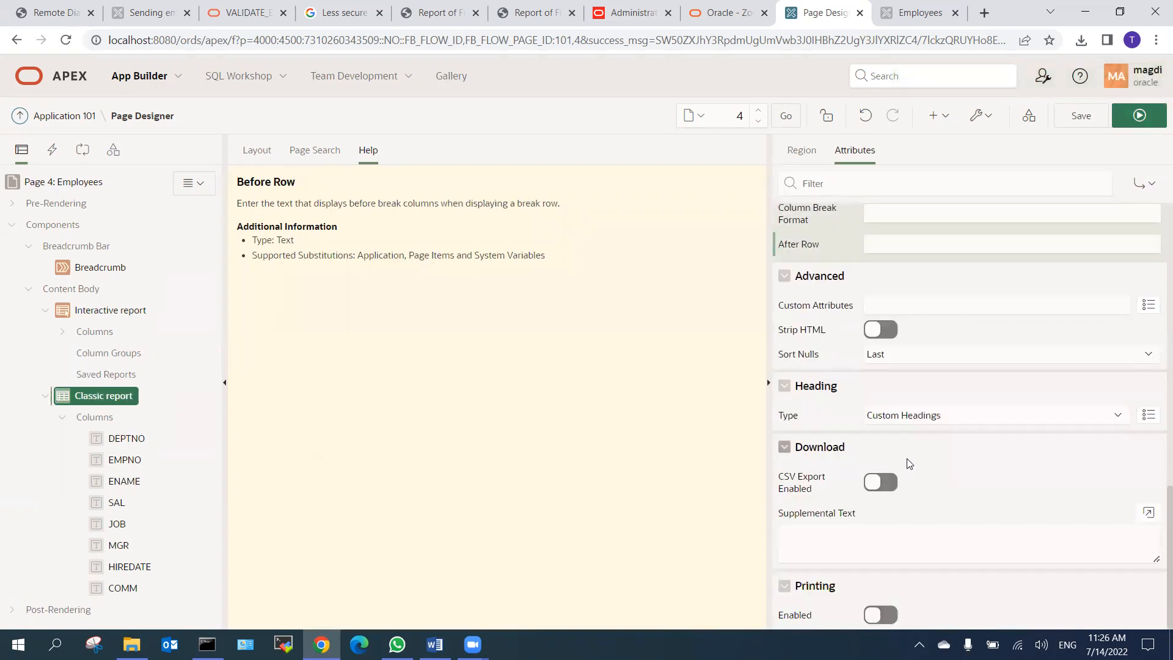
{"action": "left_click", "coordinate": [886, 485]}
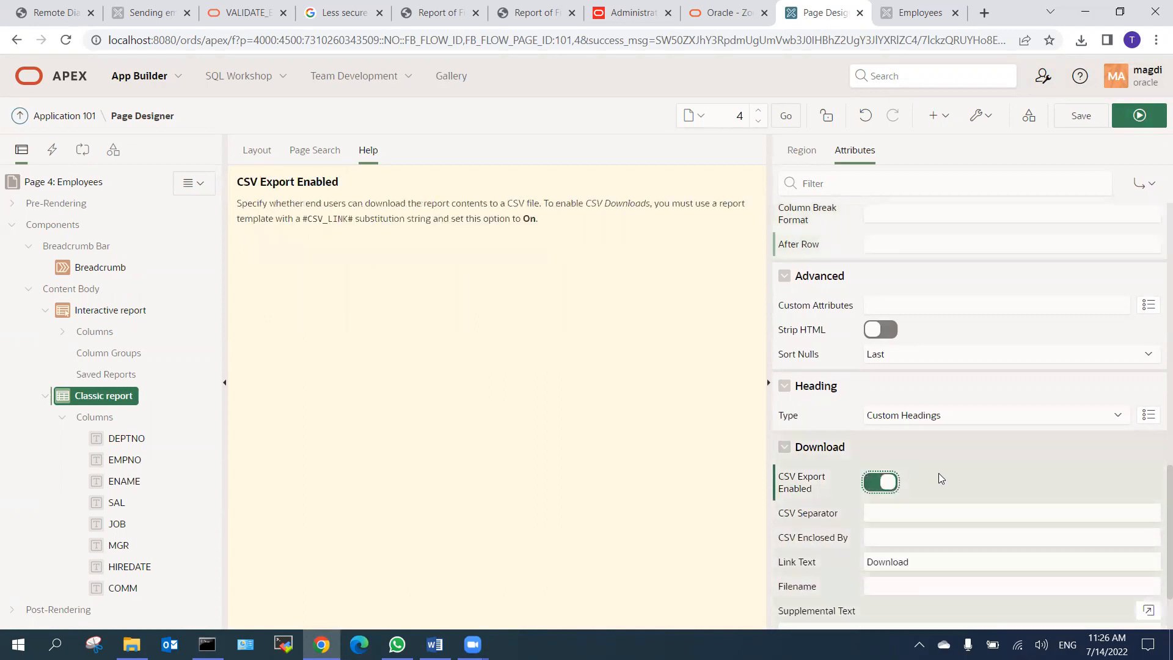
{"action": "scroll", "coordinate": [938, 473], "scroll_direction": "down", "scroll_amount": 2}
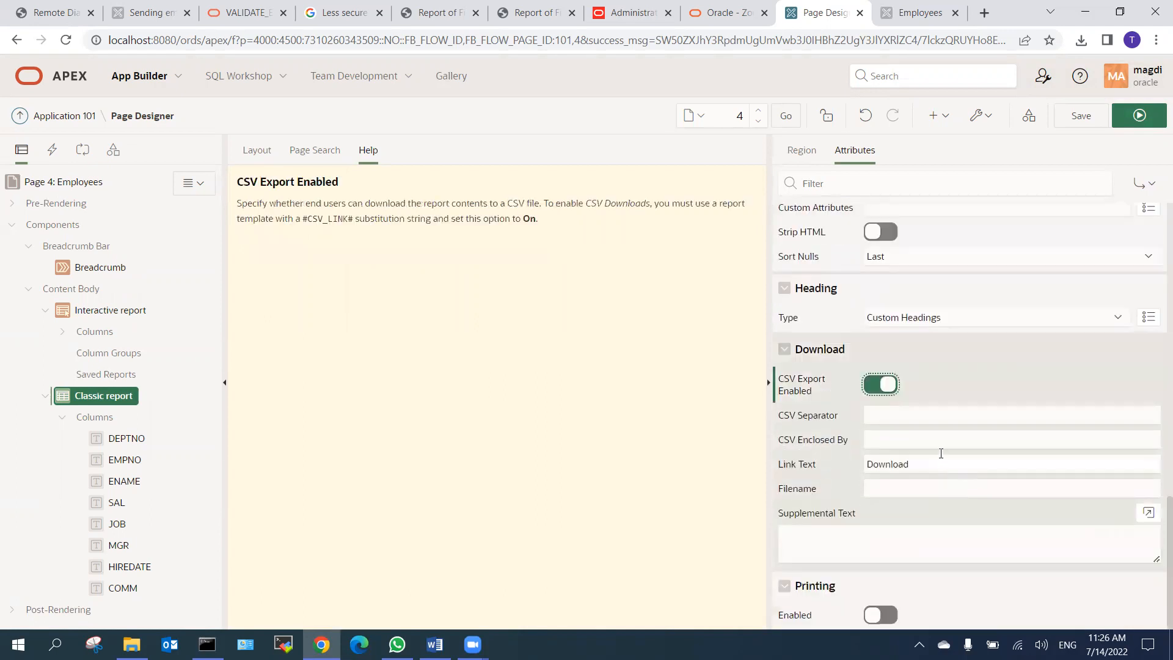
{"action": "left_click", "coordinate": [905, 413]}
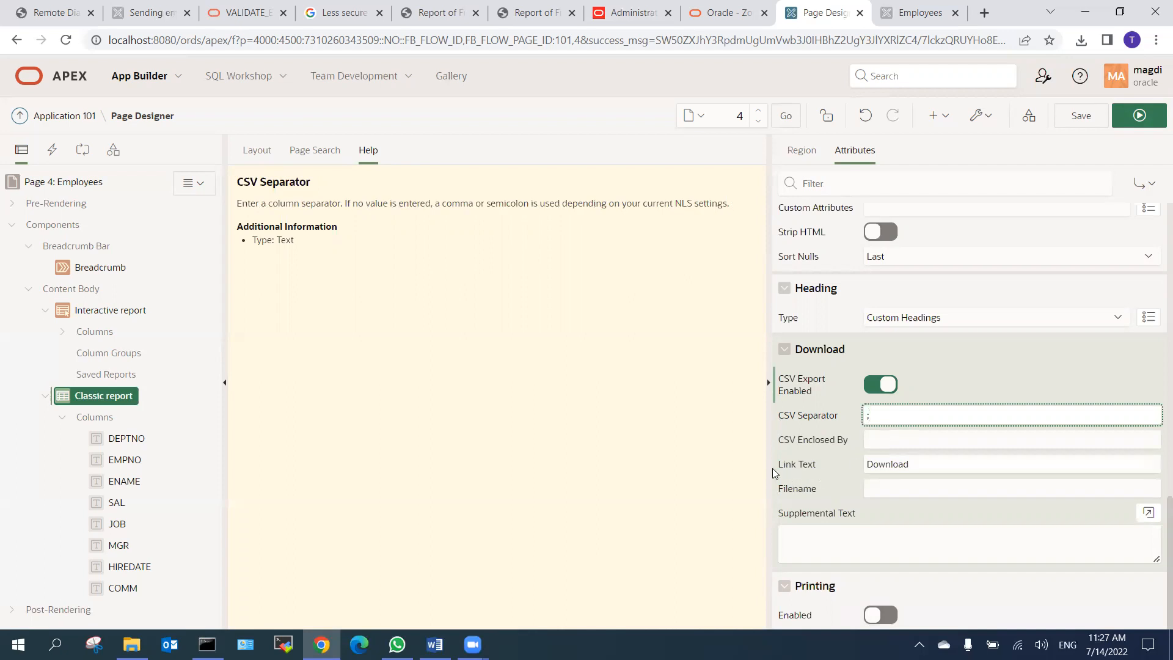
Replace the CSV download's Link Text with "Download Excel".
{"action": "left_click_drag", "start_coordinate": [909, 465], "coordinate": [801, 465]}
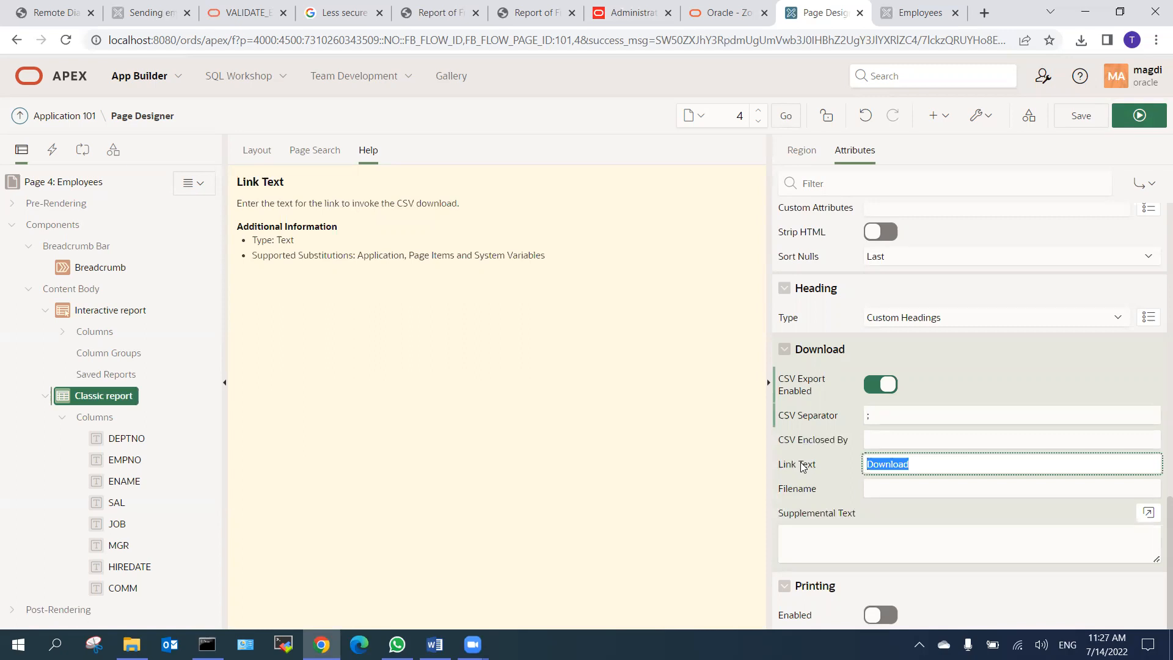
{"action": "type", "text": "P"}
{"action": "type", "text": "Downl"}
{"action": "type", "text": "oad Ex"}
{"action": "type", "text": "cel"}
Set the CSV download's Filename to "salaries.xmlx".
{"action": "left_click", "coordinate": [887, 489]}
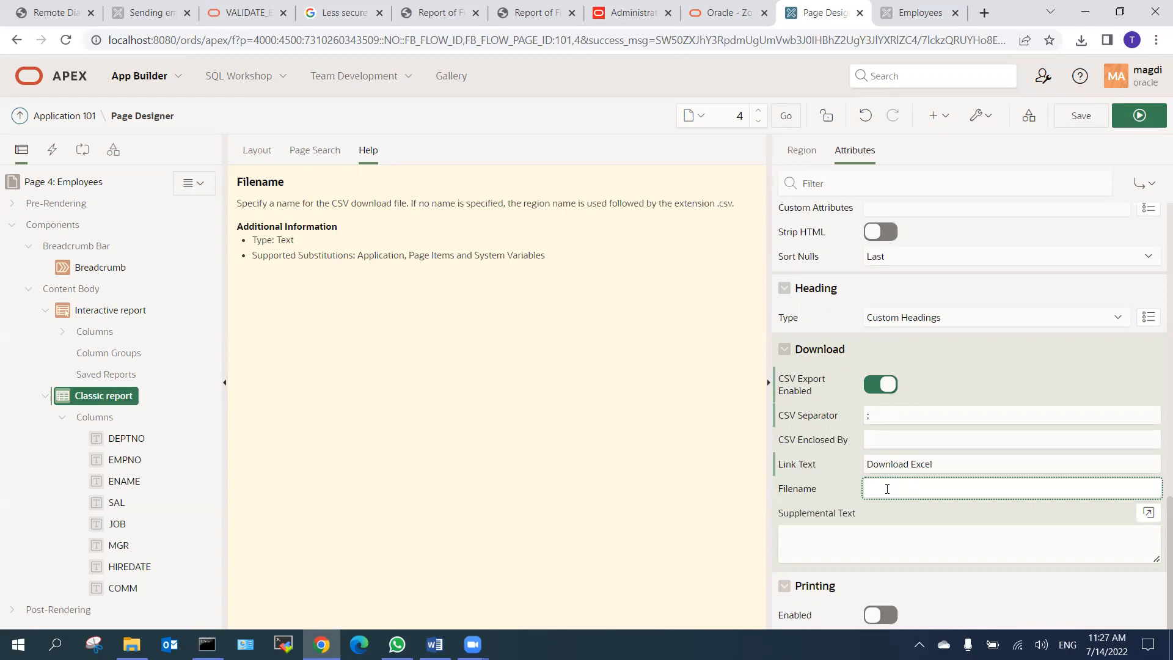
{"action": "type", "text": "sala"}
{"action": "type", "text": "ries.xm"}
{"action": "type", "text": "l"}
{"action": "type", "text": "lx"}
Enter "This is salaries report per each department" as the download's Supplemental Text and save the page.
{"action": "left_click", "coordinate": [806, 544]}
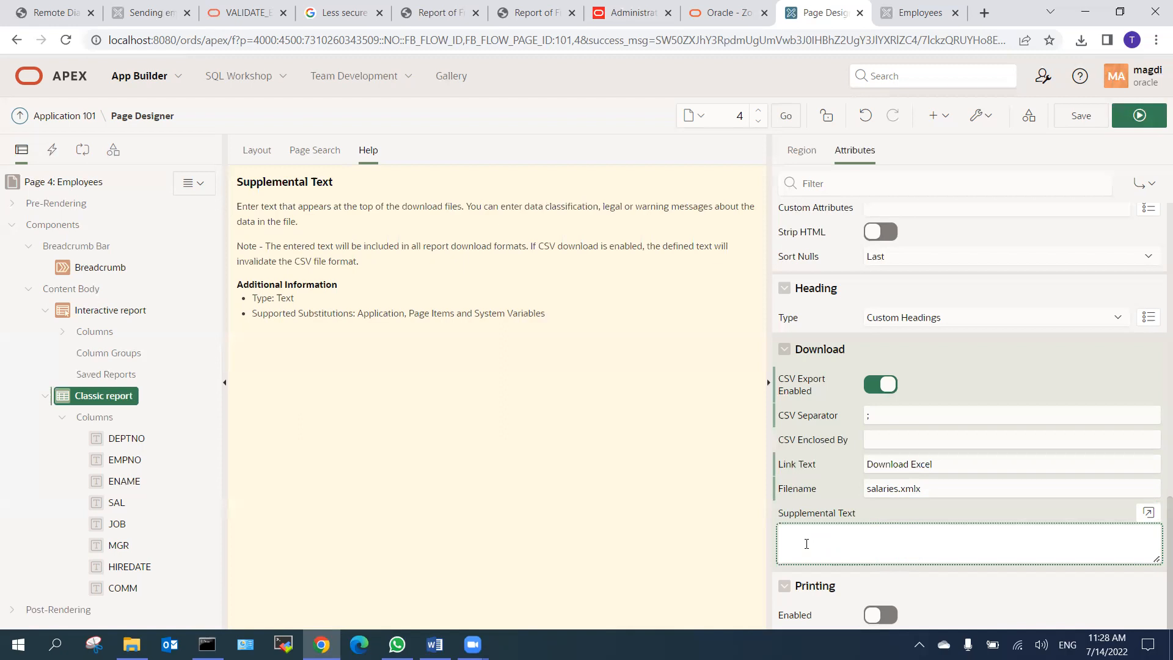
{"action": "type", "text": "This is "}
{"action": "type", "text": "tot"}
{"action": "key", "text": "BackSpace"}
{"action": "key", "text": "BackSpace"}
{"action": "type", "text": "salaries report per each department"}
{"action": "left_click", "coordinate": [1080, 117]}
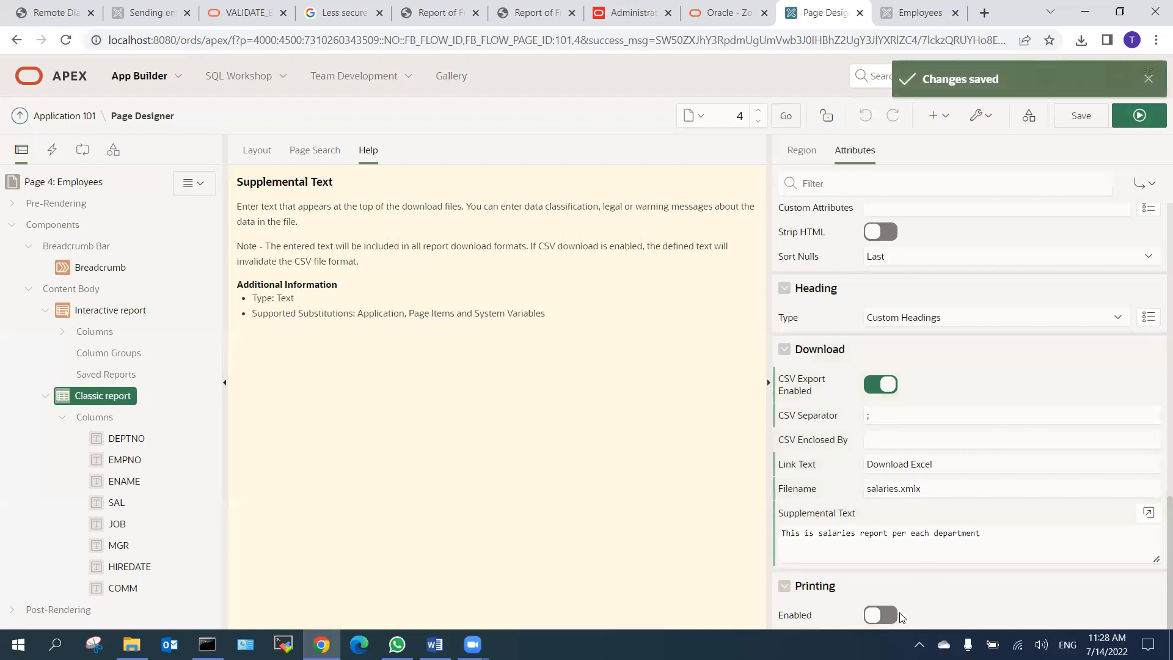
Run the page, download the classic report through its Download Excel link, and check the file in Excel before closing it.
{"action": "left_click", "coordinate": [1139, 115]}
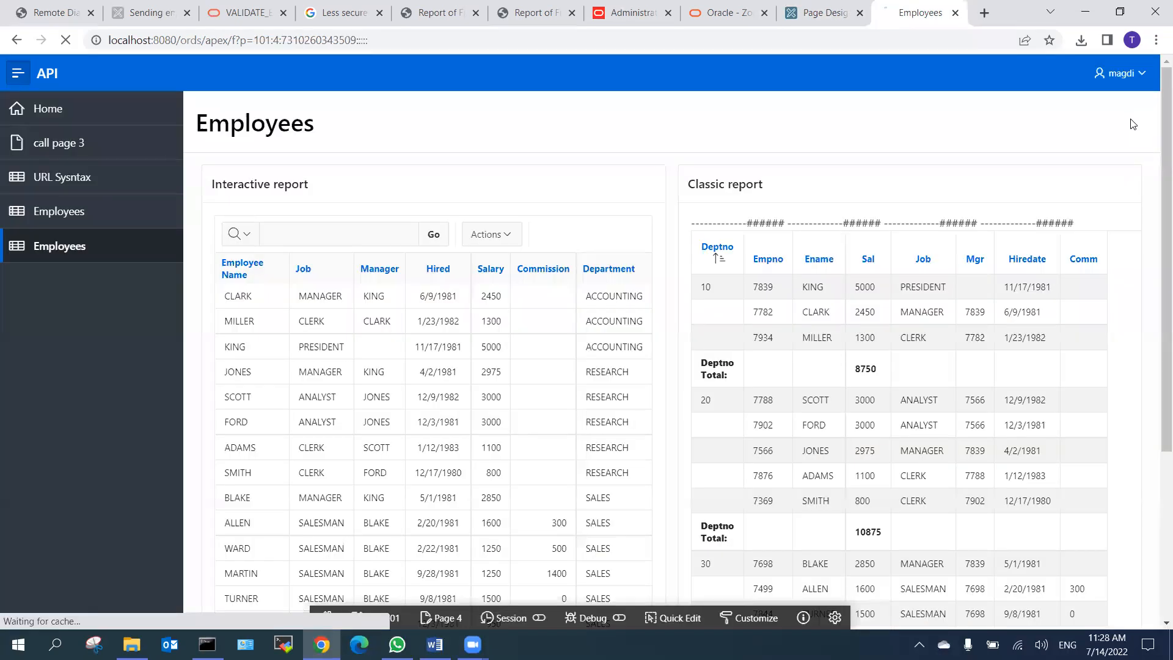
{"action": "scroll", "coordinate": [811, 357], "scroll_direction": "down", "scroll_amount": 5}
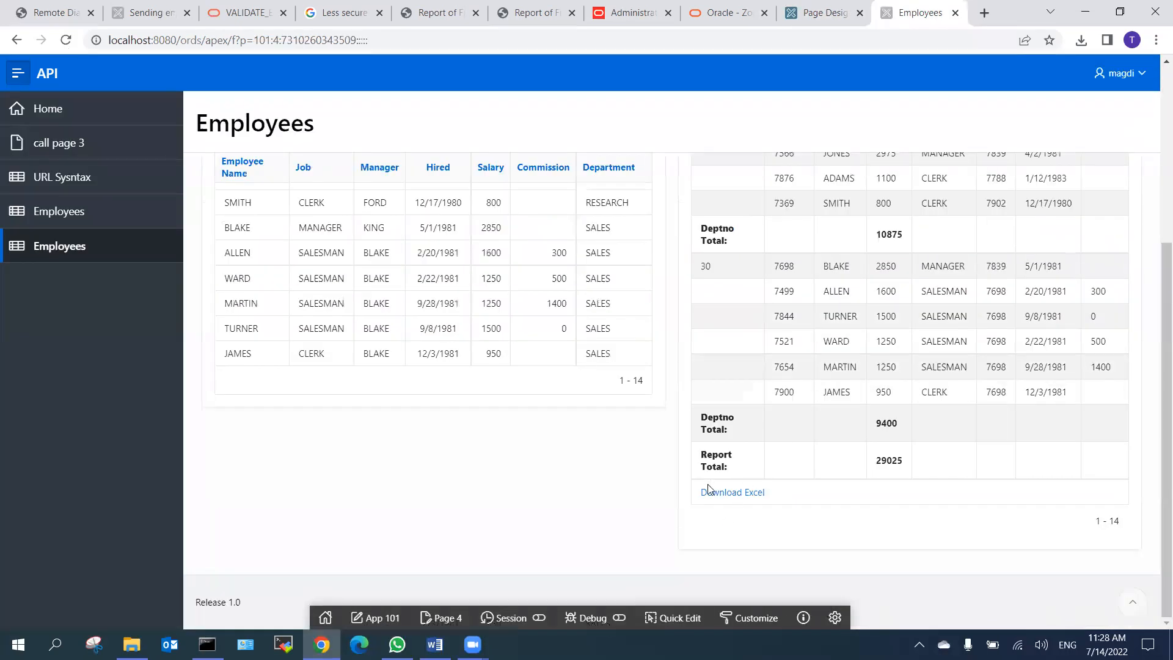
{"action": "left_click", "coordinate": [739, 496]}
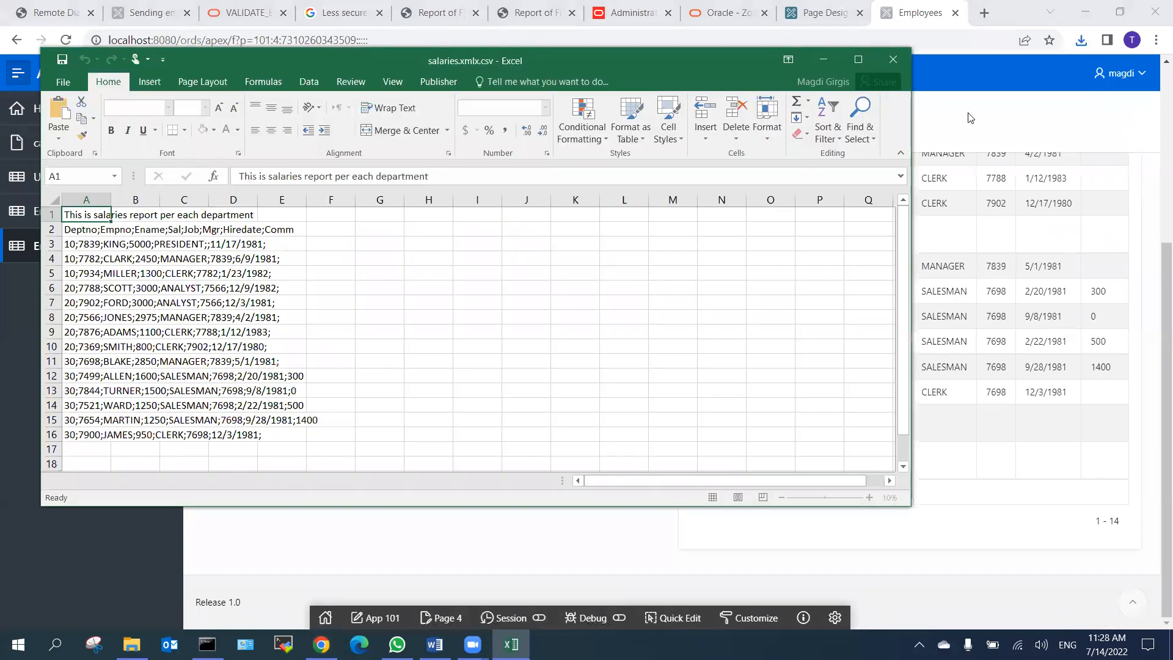
{"action": "left_click", "coordinate": [107, 259]}
{"action": "left_click_drag", "start_coordinate": [83, 214], "coordinate": [249, 217]}
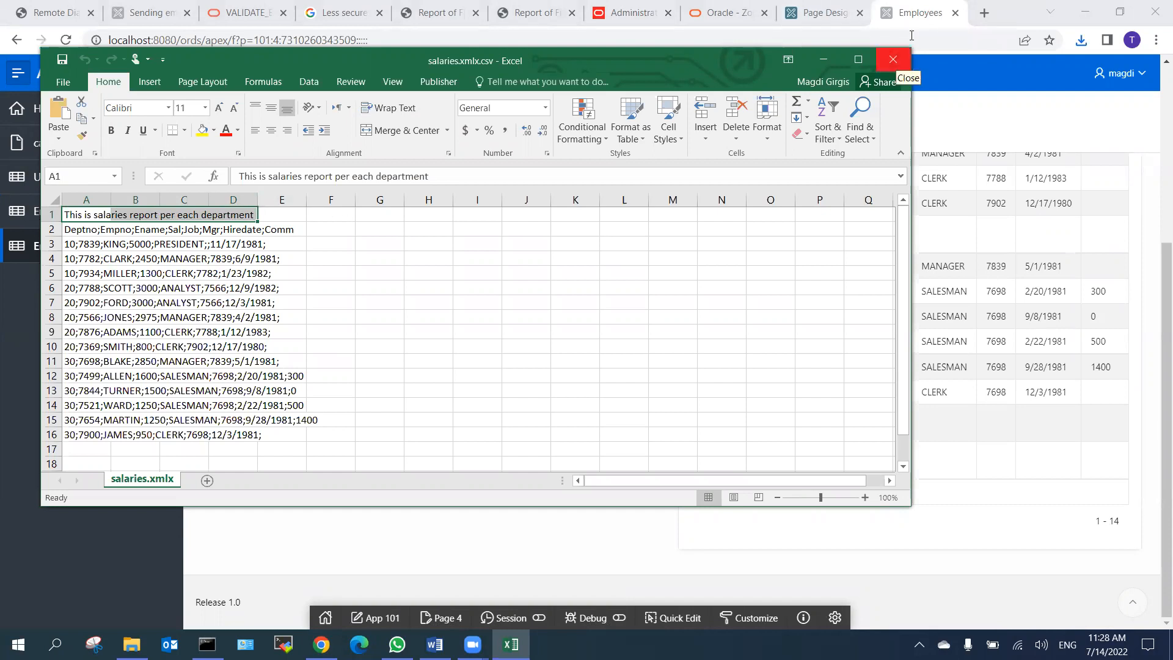
{"action": "left_click", "coordinate": [892, 59]}
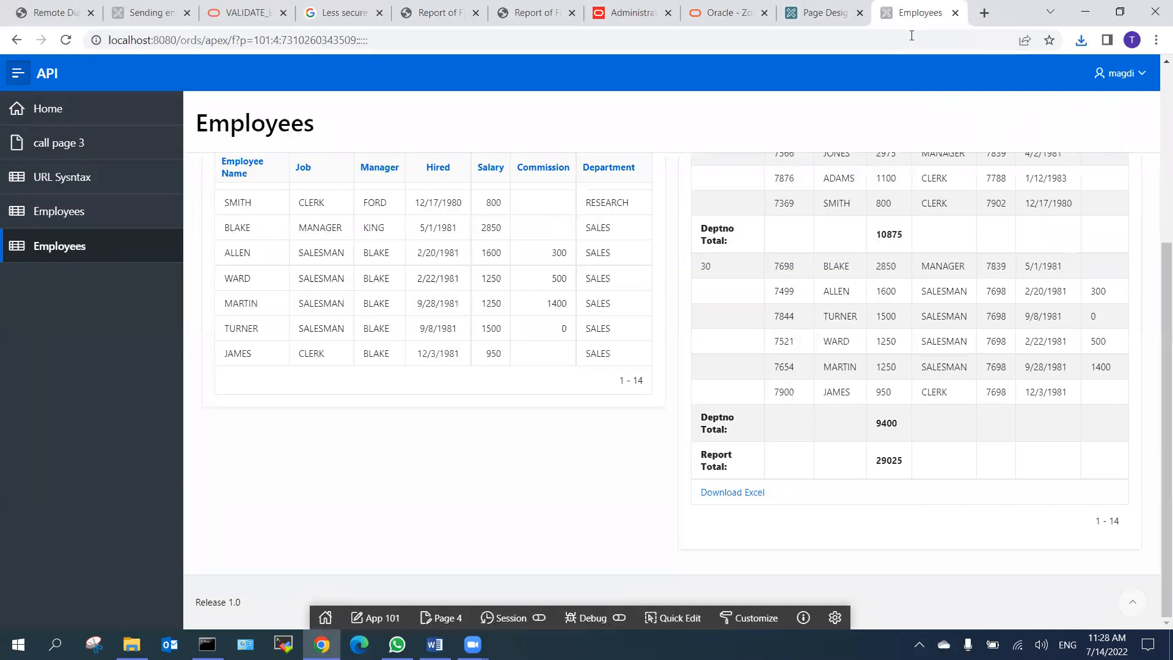
Return to Page Designer, enable printing for the classic report and open its printing settings.
{"action": "left_click", "coordinate": [818, 13]}
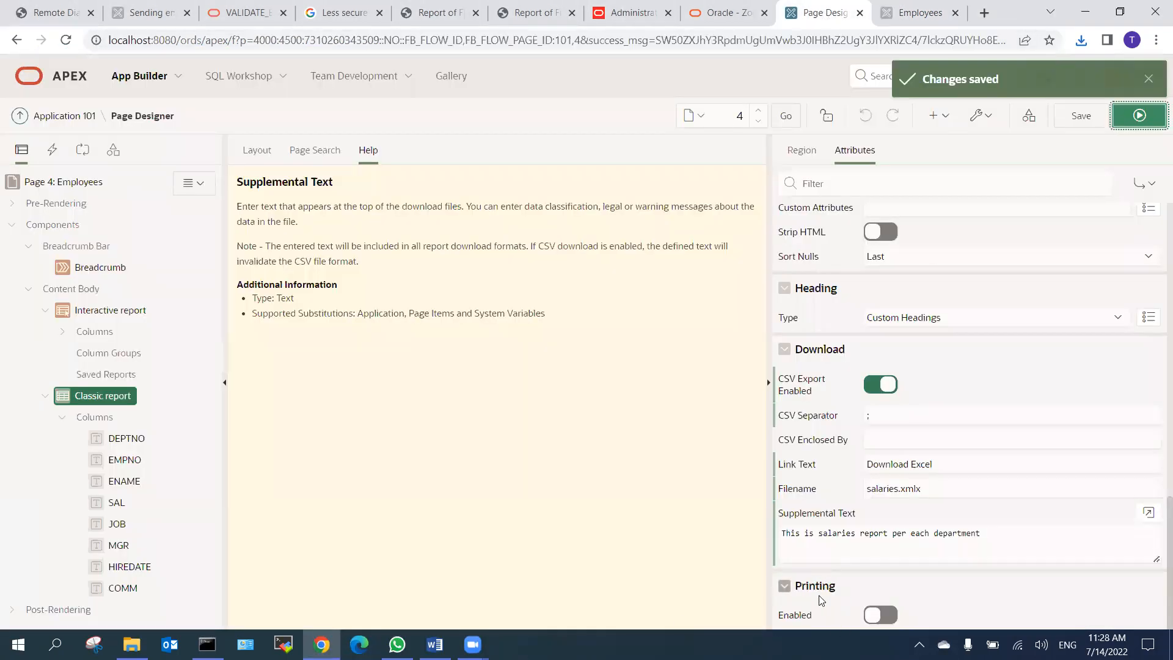
{"action": "left_click", "coordinate": [886, 617]}
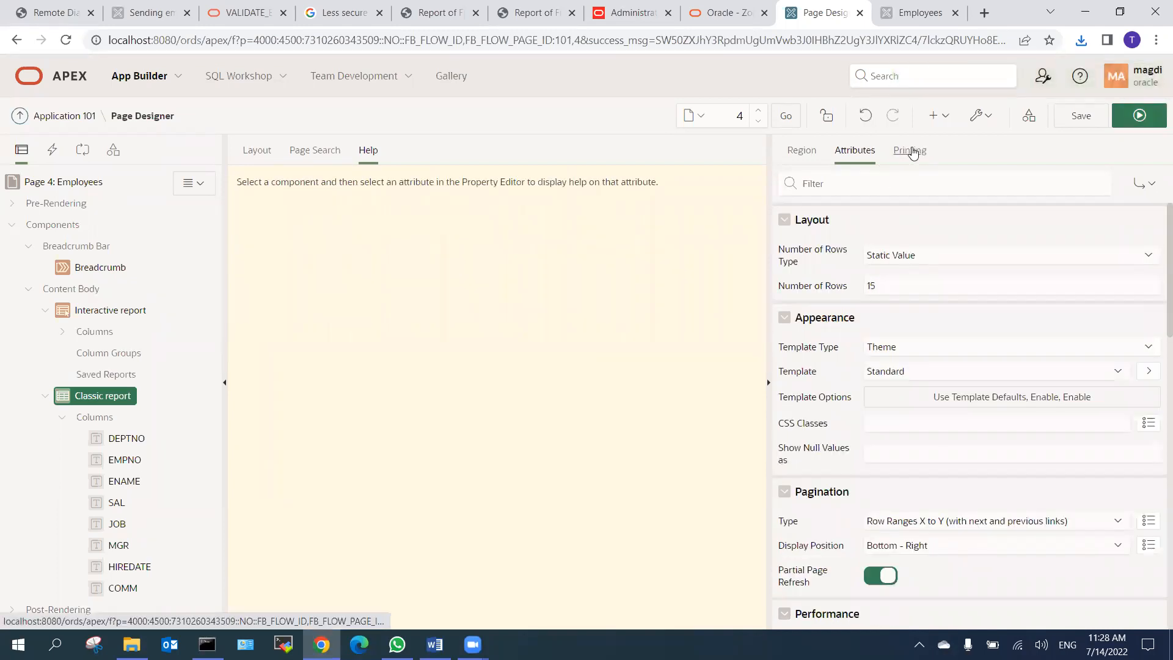
{"action": "left_click", "coordinate": [912, 151]}
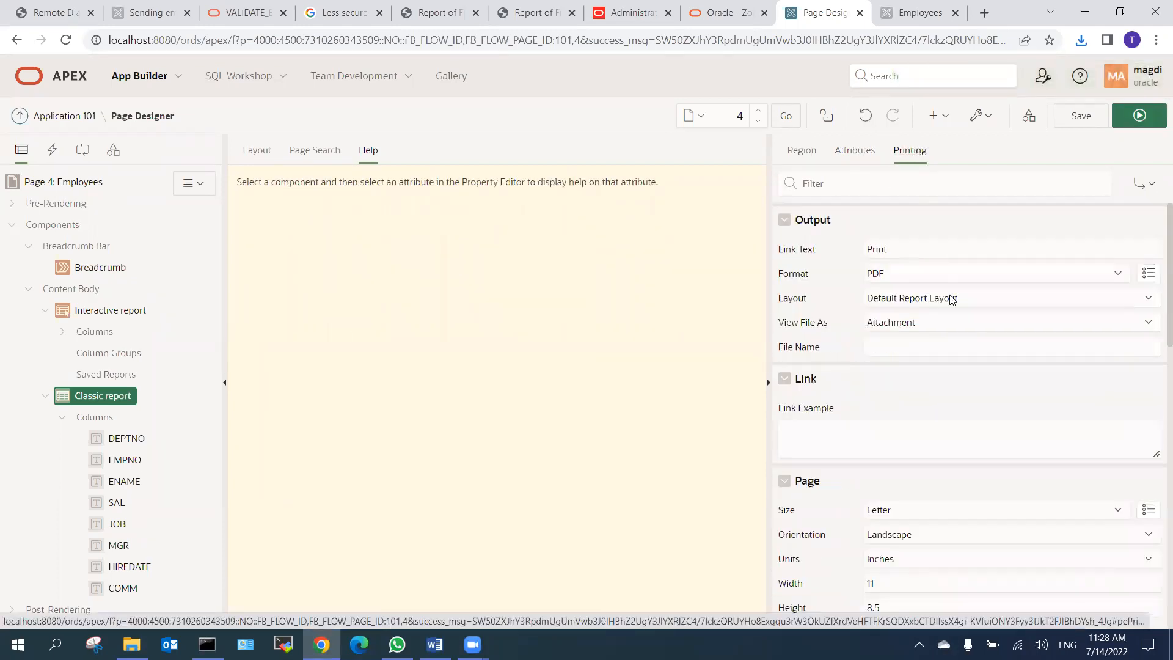
Review the output formats available for printing the classic report.
{"action": "left_click", "coordinate": [907, 279]}
{"action": "left_click", "coordinate": [907, 280]}
{"action": "left_click", "coordinate": [907, 280]}
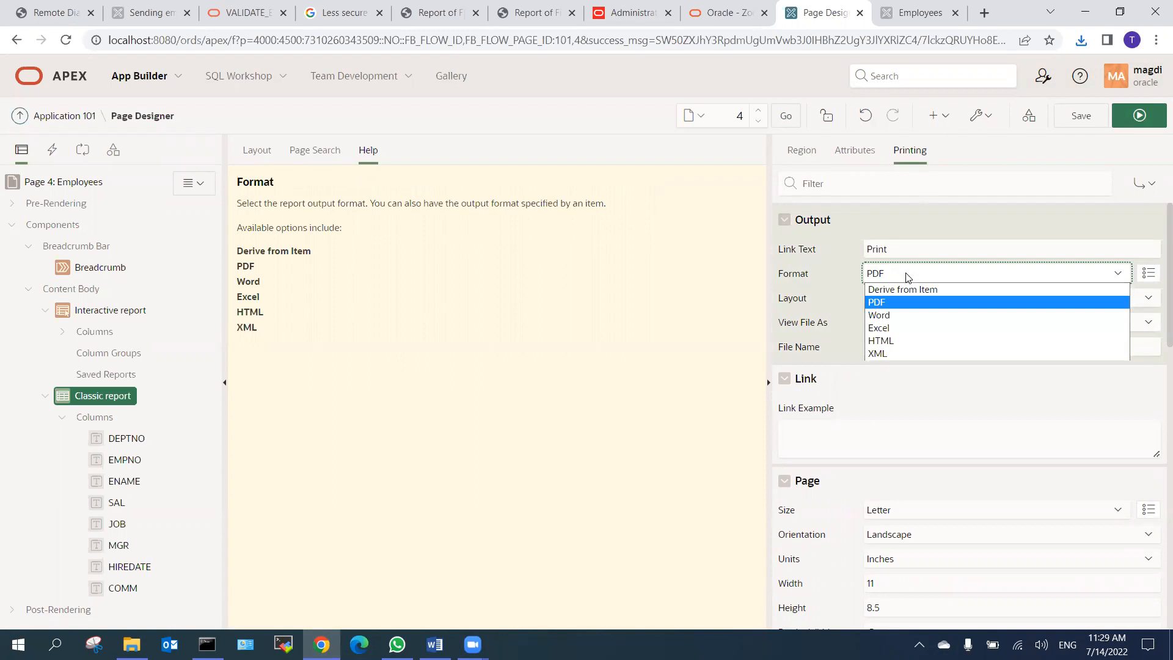
{"action": "left_click", "coordinate": [906, 276]}
{"action": "left_click", "coordinate": [907, 276]}
{"action": "left_click", "coordinate": [906, 276]}
Set the classic report's print page size to A4 and look at the Orientation options.
{"action": "scroll", "coordinate": [898, 375], "scroll_direction": "down", "scroll_amount": 3}
{"action": "left_click", "coordinate": [897, 278]}
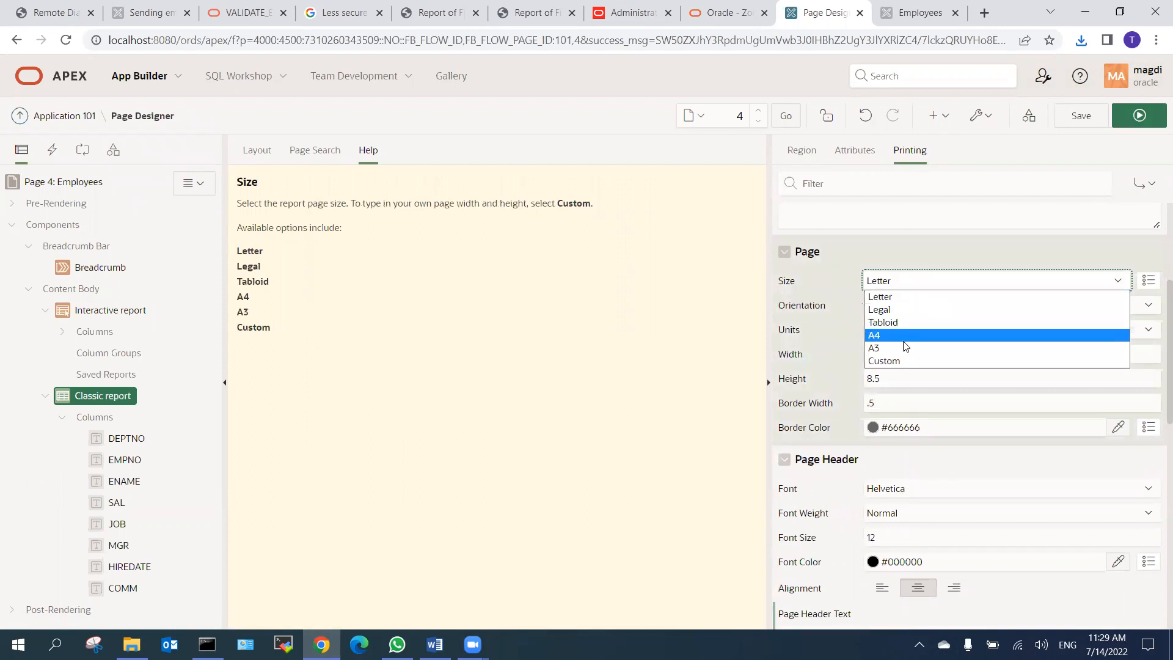
{"action": "left_click", "coordinate": [884, 339]}
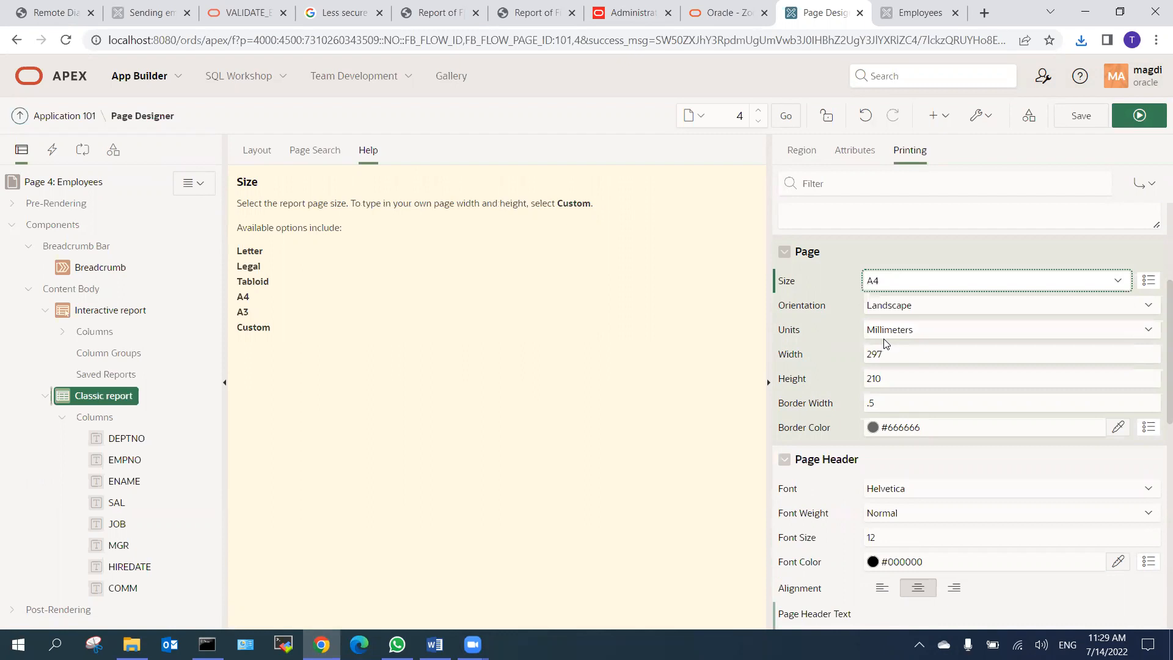
{"action": "left_click", "coordinate": [887, 309]}
{"action": "left_click", "coordinate": [889, 313]}
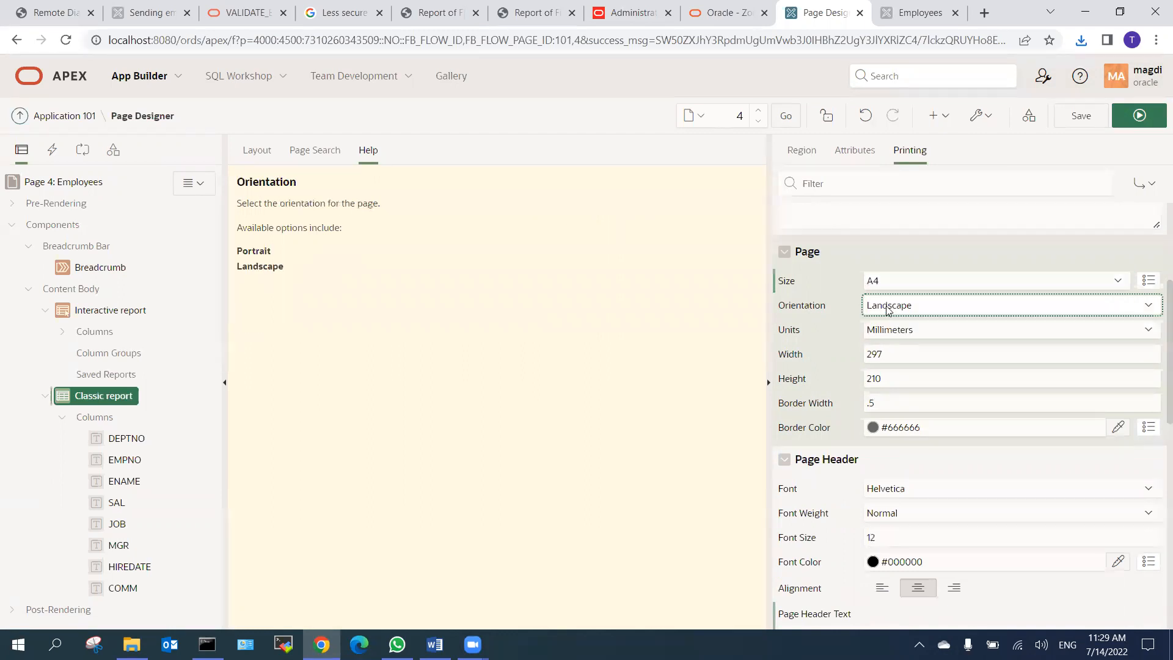
Set the print page header's font color to pink #febff1 and save the page.
{"action": "scroll", "coordinate": [939, 394], "scroll_direction": "down", "scroll_amount": 1}
{"action": "scroll", "coordinate": [939, 394], "scroll_direction": "down", "scroll_amount": 3}
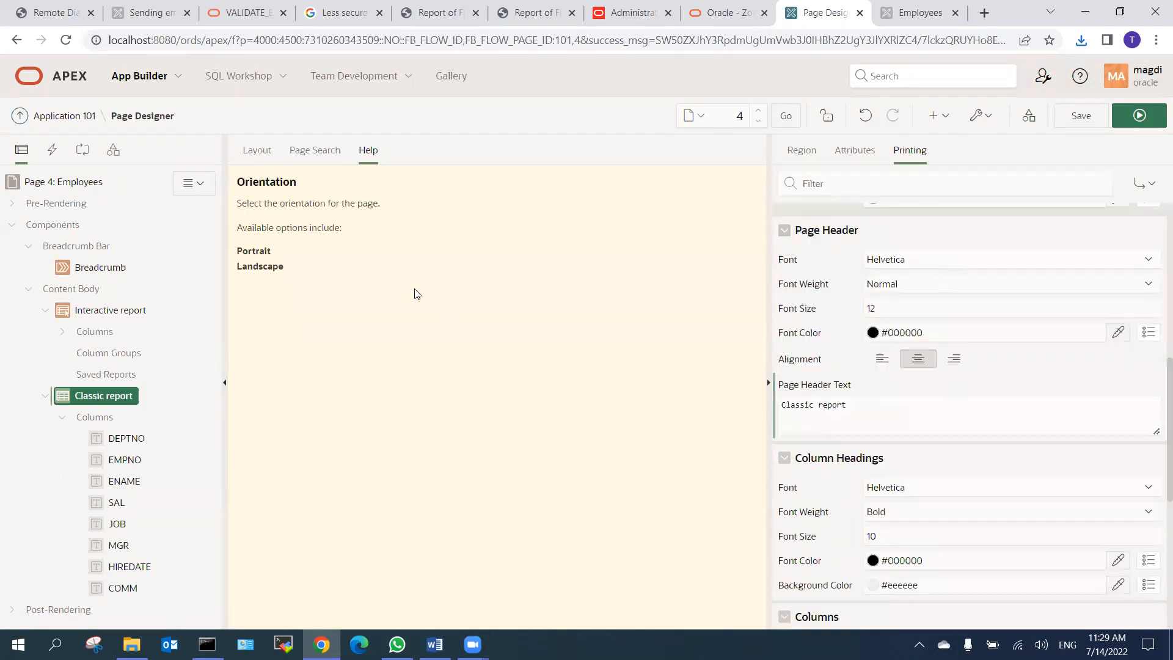
{"action": "left_click", "coordinate": [1118, 332]}
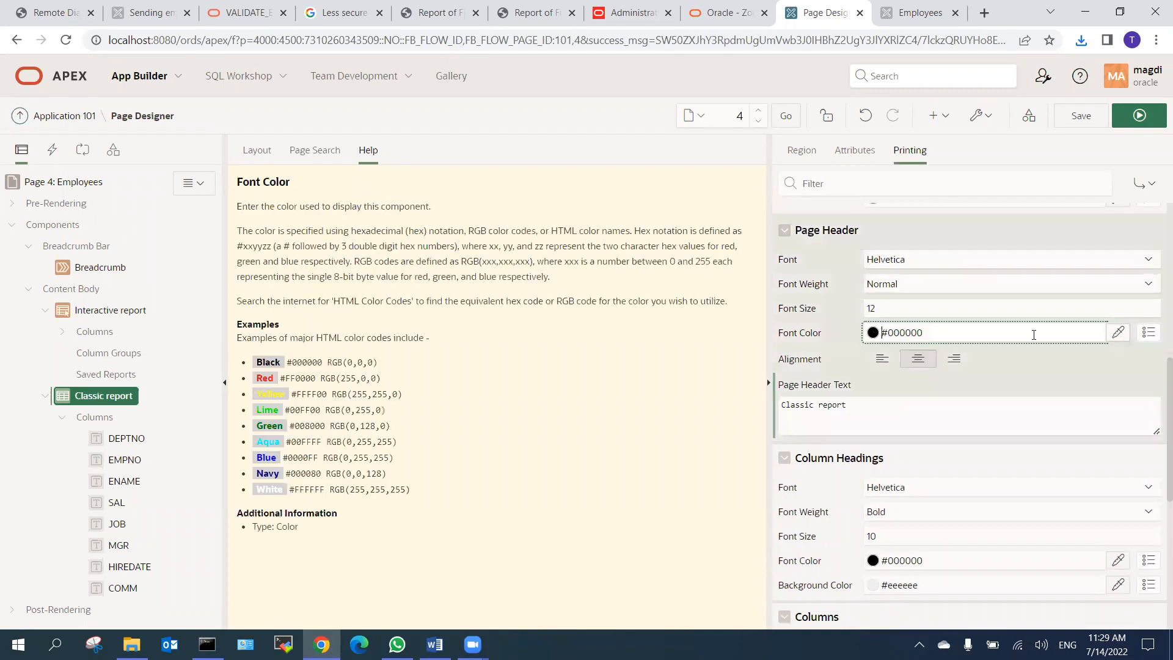
{"action": "left_click", "coordinate": [1032, 370]}
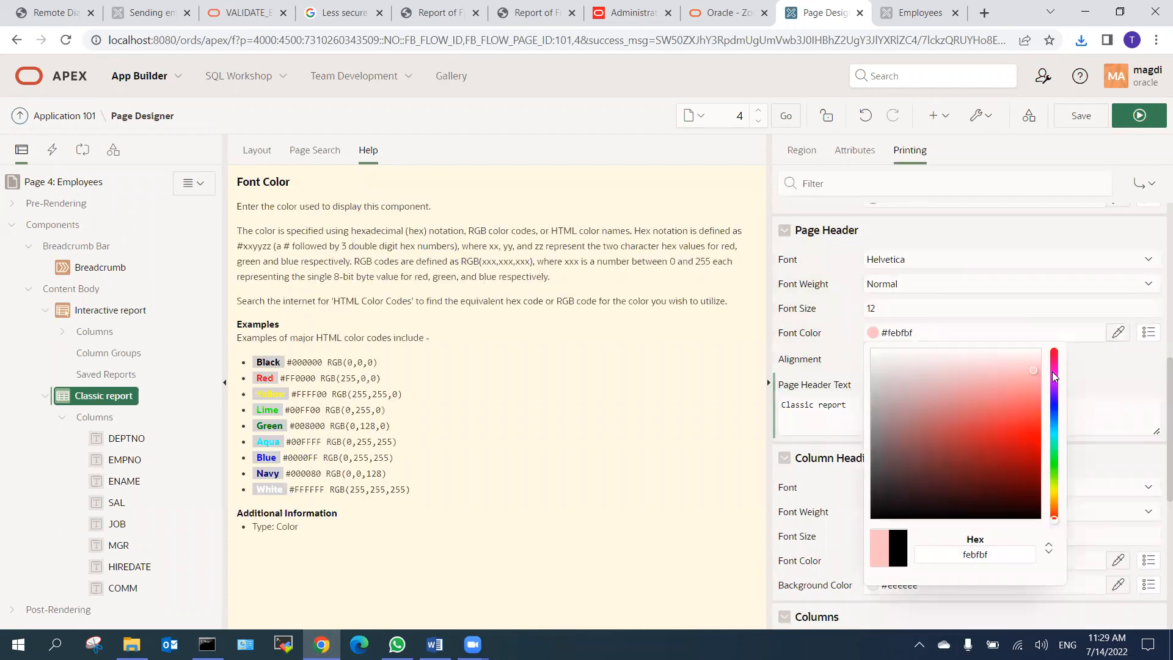
{"action": "left_click", "coordinate": [1052, 371]}
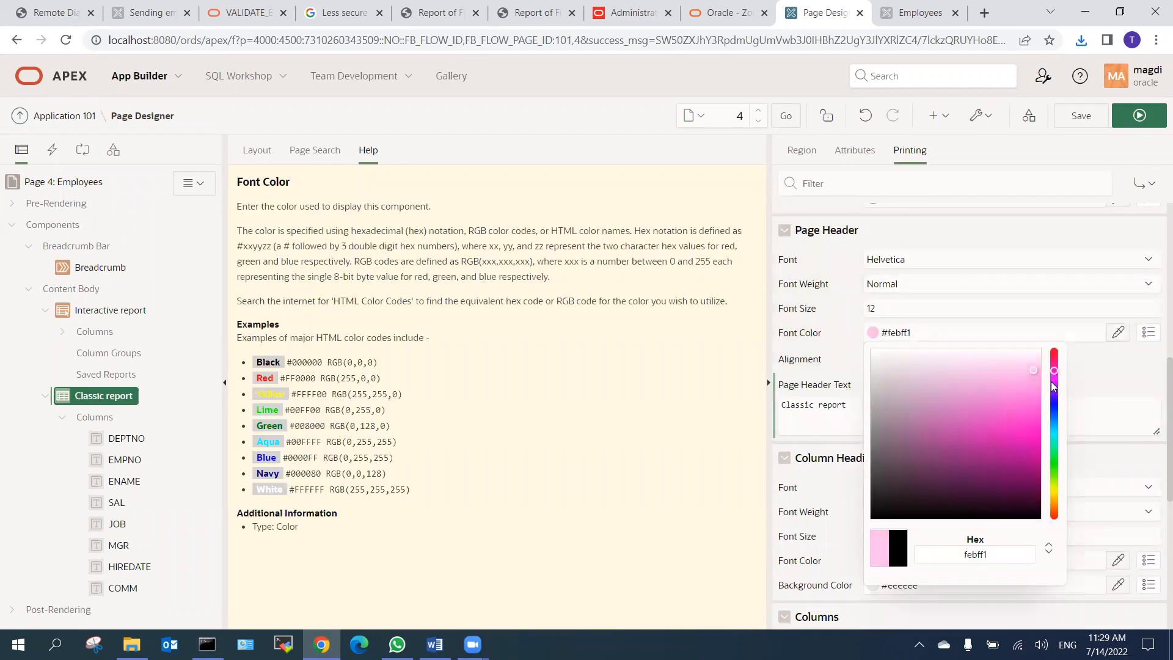
{"action": "left_click", "coordinate": [1081, 116]}
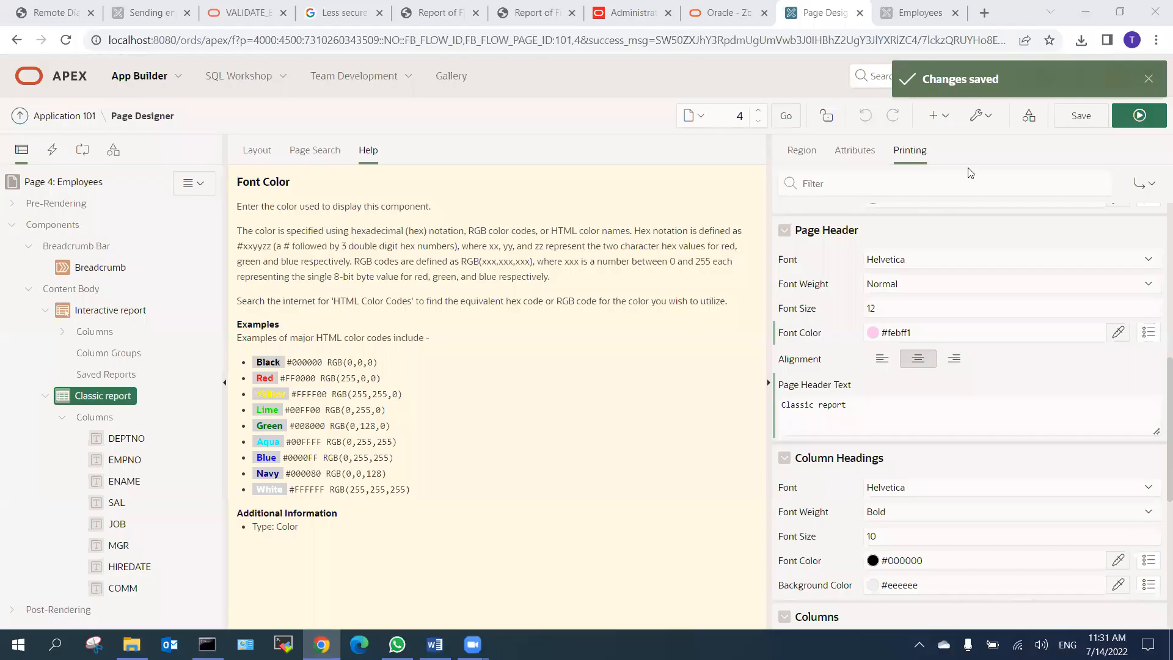
Change the print Page Header Text to "Salary report".
{"action": "left_click", "coordinate": [962, 415]}
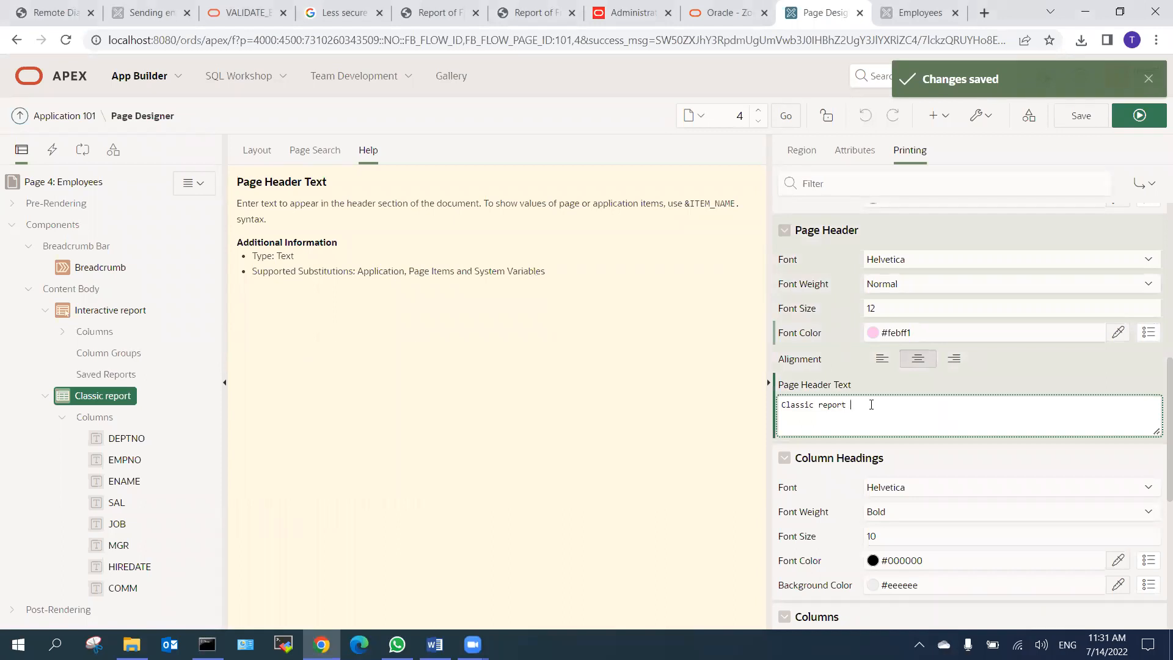
{"action": "left_click_drag", "start_coordinate": [871, 403], "coordinate": [679, 396]}
{"action": "key", "text": "Left"}
{"action": "key", "text": "Delete"}
{"action": "key", "text": "Delete"}
{"action": "key", "text": "Delete"}
{"action": "key", "text": "Delete"}
{"action": "key", "text": "Delete"}
{"action": "key", "text": "Delete"}
{"action": "key", "text": "Delete"}
{"action": "type", "text": "Salary"}
Review the font options for the printed column headings and the settings below them.
{"action": "left_click", "coordinate": [955, 492]}
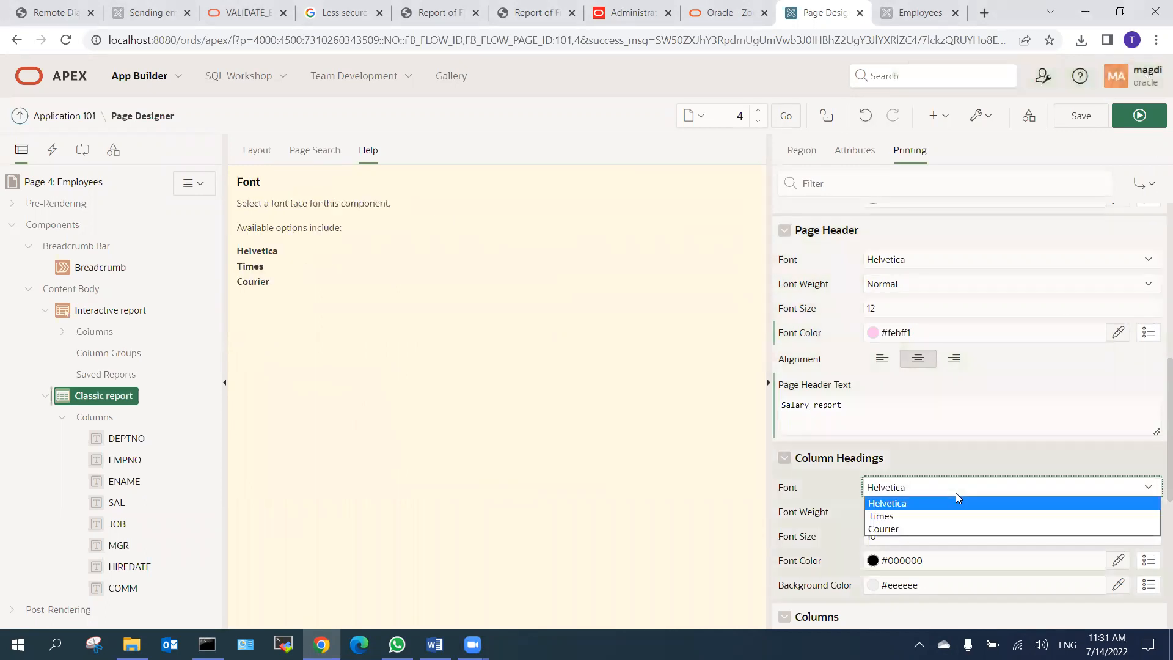
{"action": "left_click", "coordinate": [956, 493]}
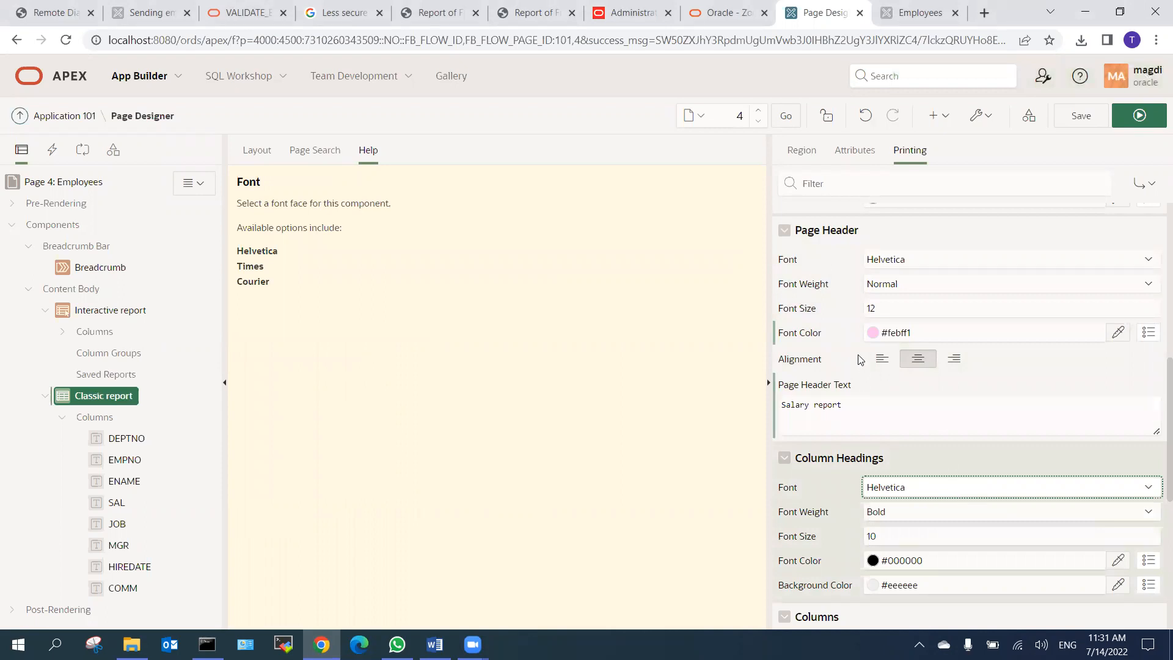
{"action": "scroll", "coordinate": [862, 361], "scroll_direction": "down", "scroll_amount": 3}
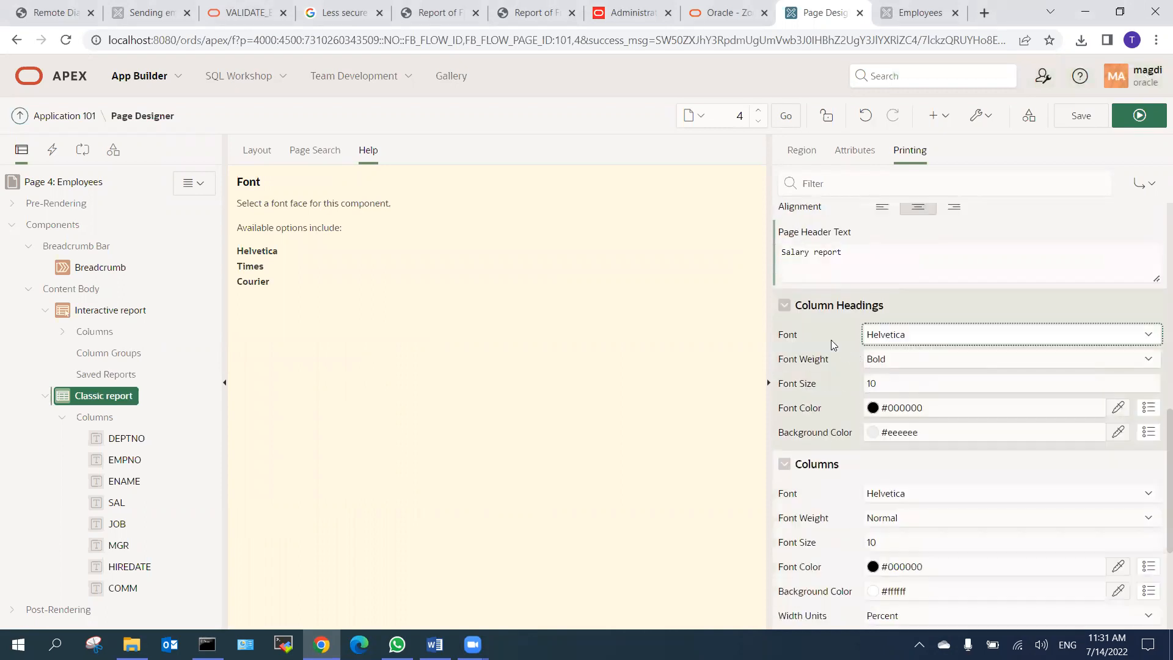
Review the font, font size and width unit options for the printed report's columns.
{"action": "left_click", "coordinate": [914, 495]}
{"action": "left_click", "coordinate": [914, 494]}
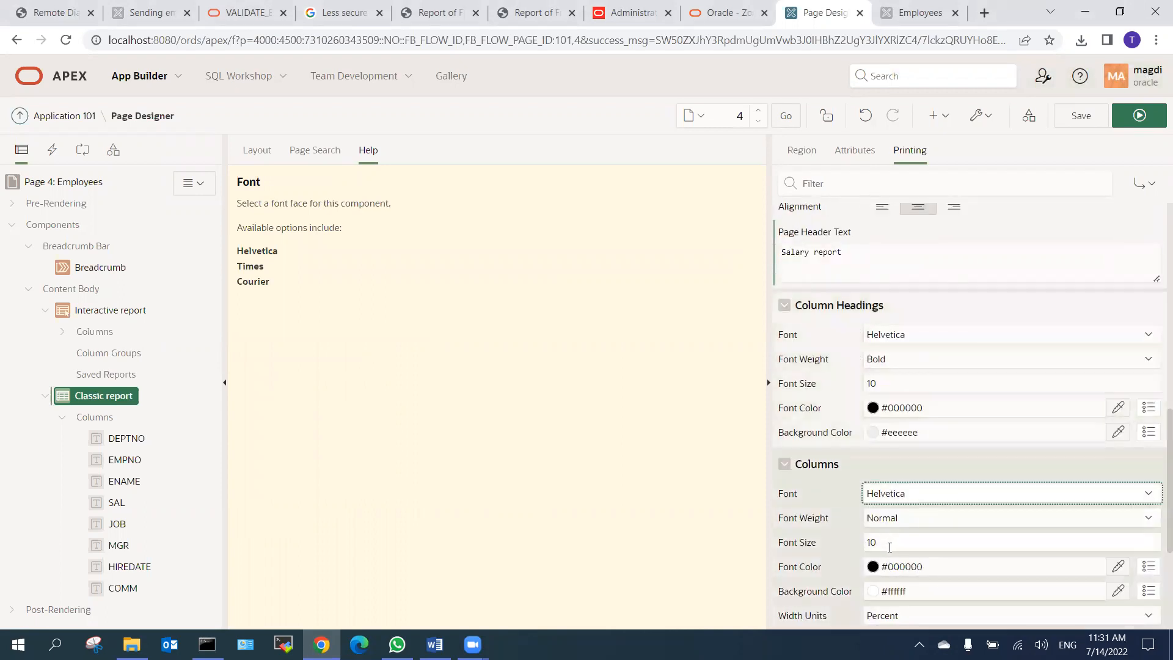
{"action": "left_click", "coordinate": [889, 543]}
{"action": "scroll", "coordinate": [894, 525], "scroll_direction": "down", "scroll_amount": 3}
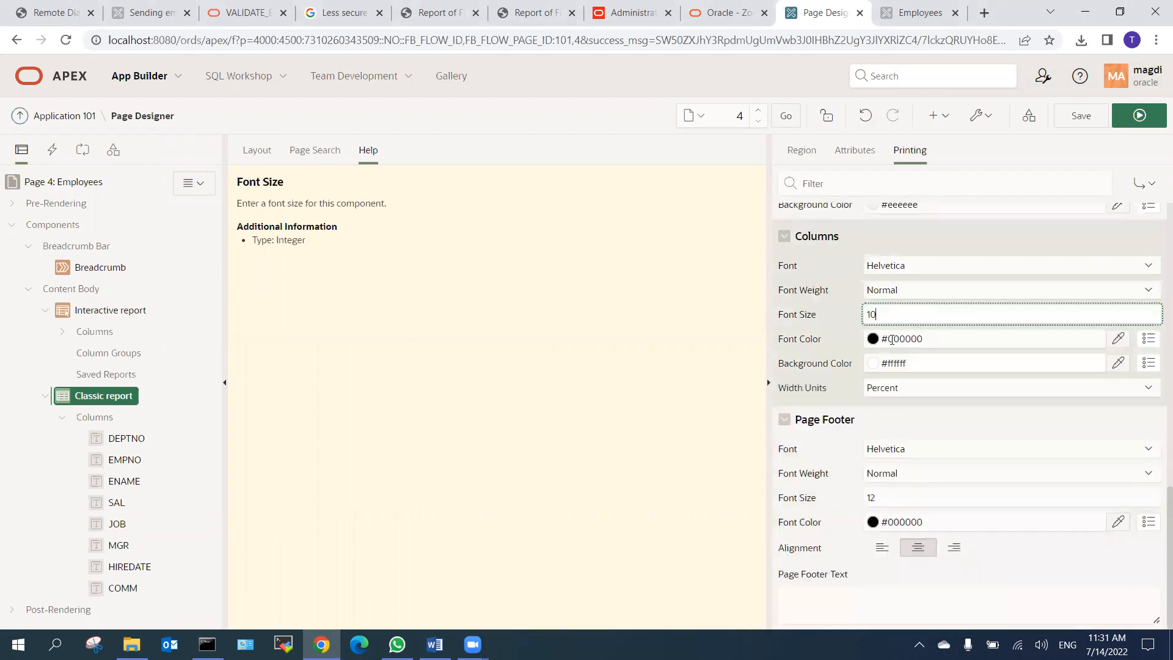
{"action": "left_click", "coordinate": [939, 391]}
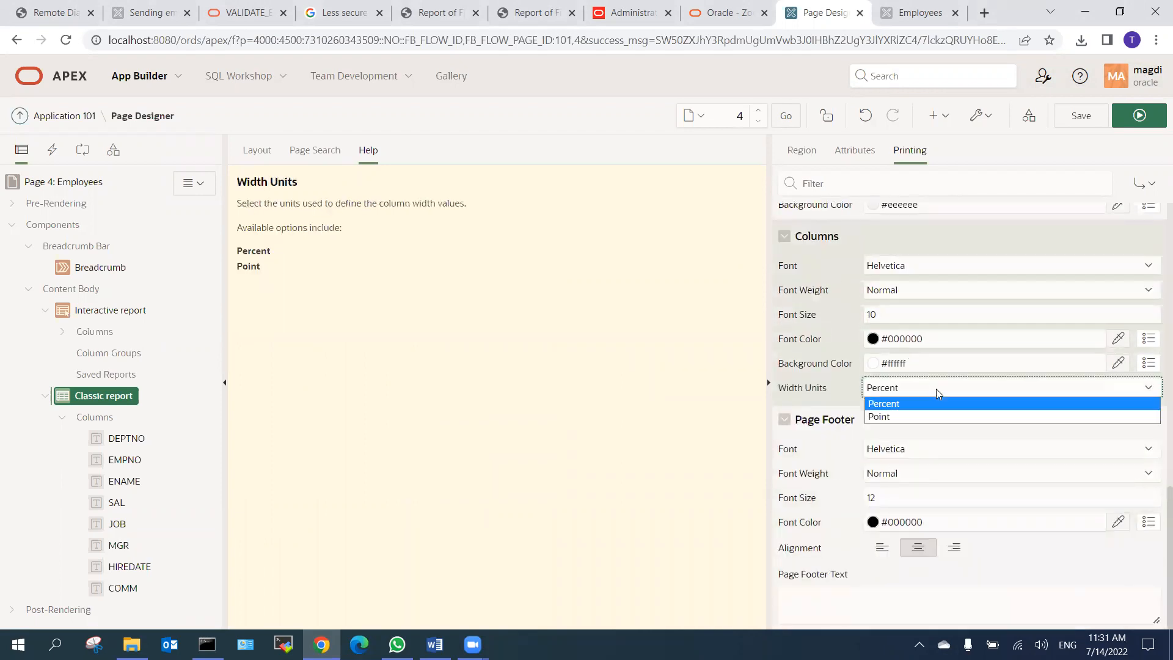
{"action": "left_click", "coordinate": [939, 393]}
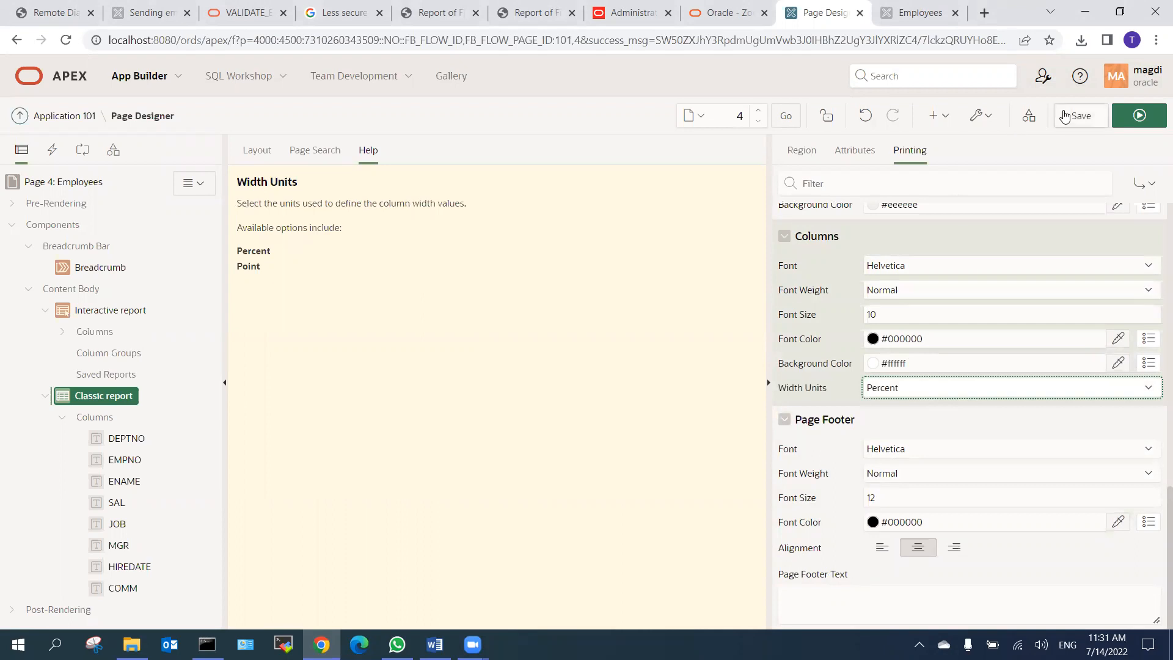
Save and run the Employees page, and print the classic report to a PDF file.
{"action": "left_click", "coordinate": [1066, 116]}
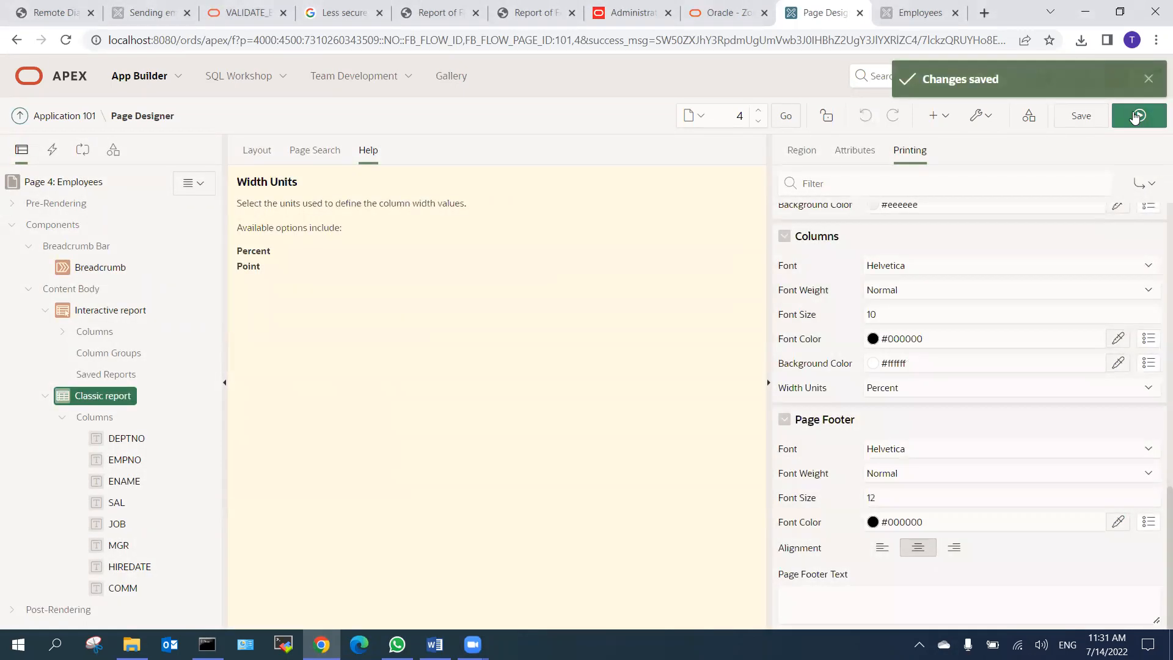
{"action": "left_click", "coordinate": [1138, 116]}
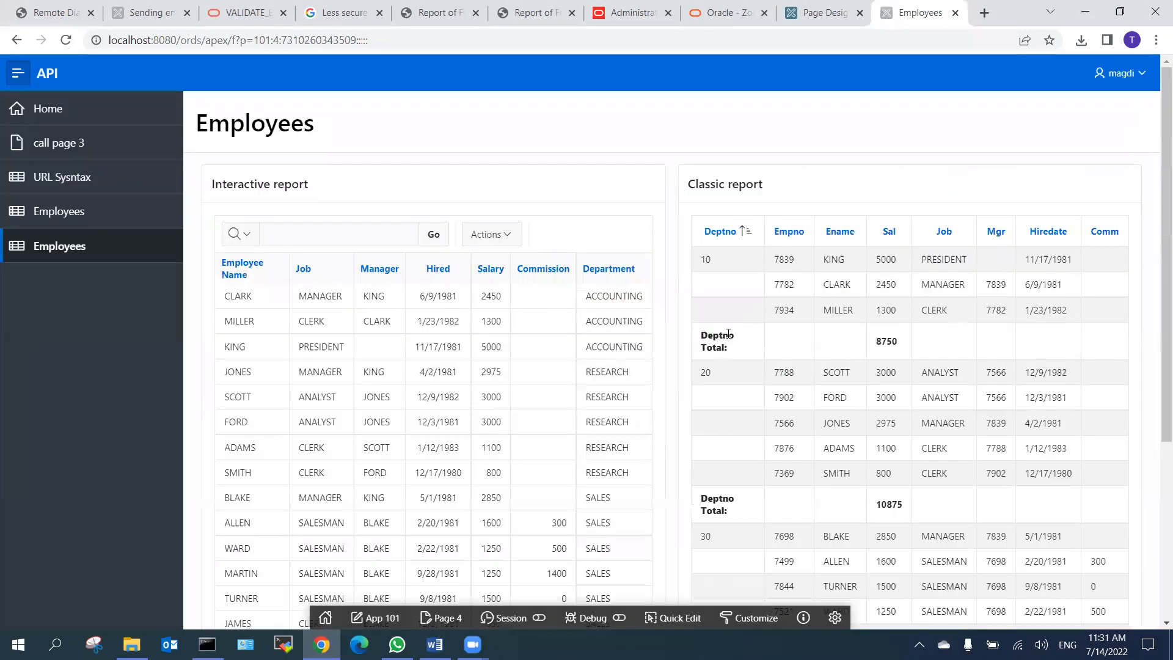
{"action": "scroll", "coordinate": [770, 296], "scroll_direction": "down", "scroll_amount": 5}
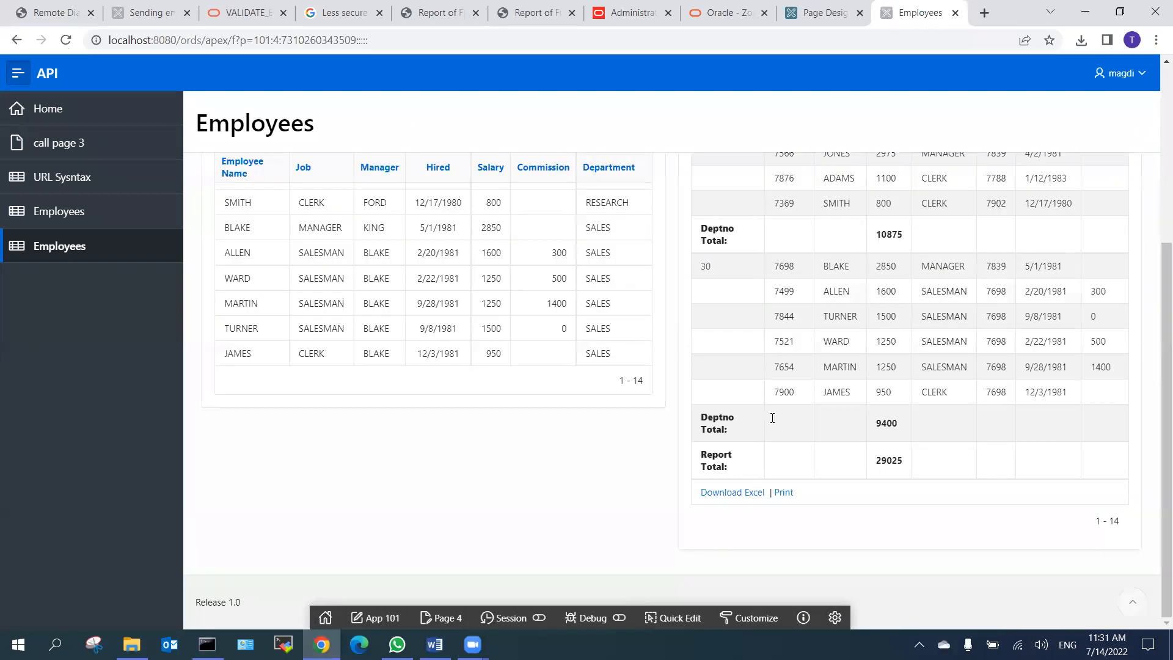
{"action": "left_click", "coordinate": [785, 495]}
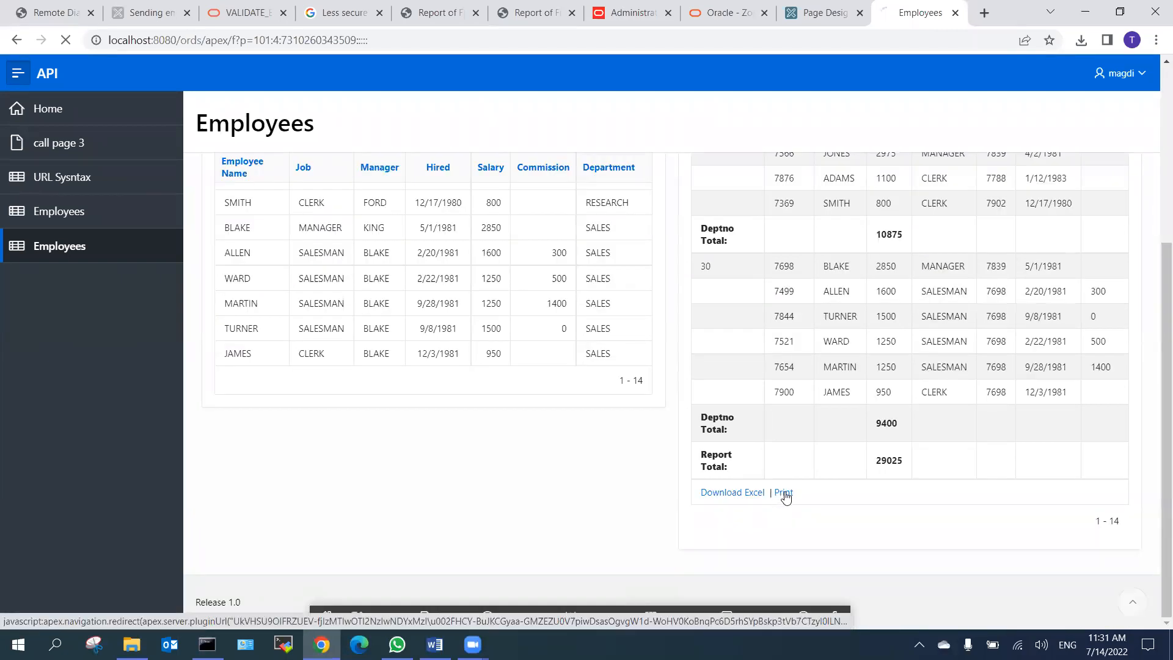
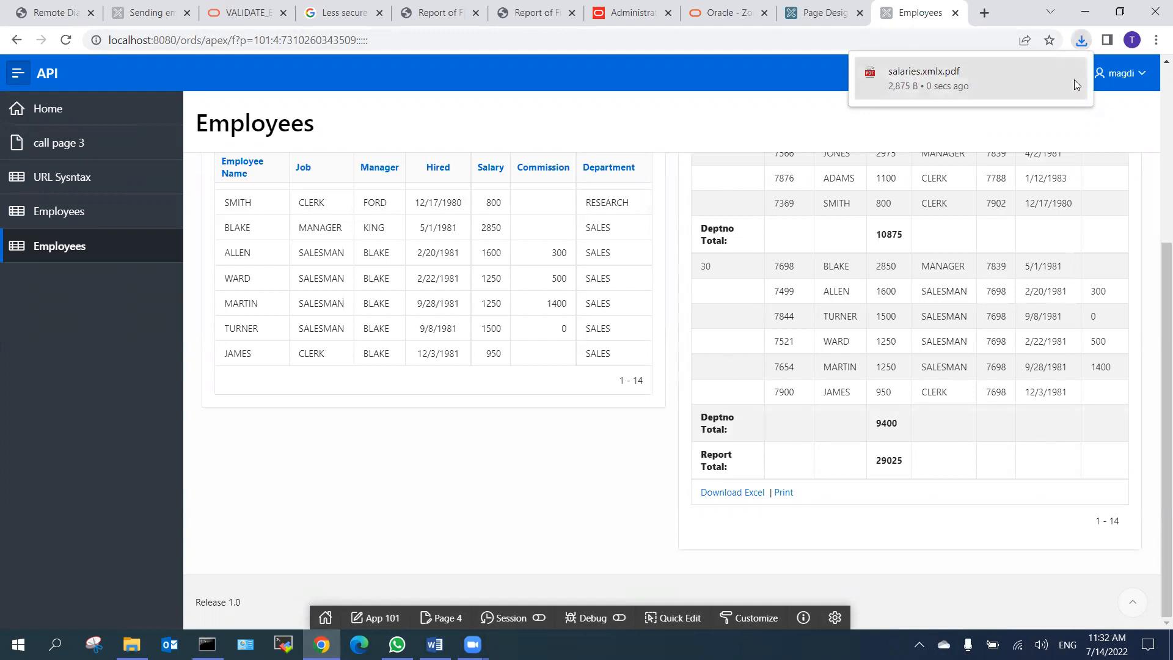
Find salaries.xmlx.pdf in the browser's full download list and show it in its folder.
{"action": "left_click", "coordinate": [1074, 42]}
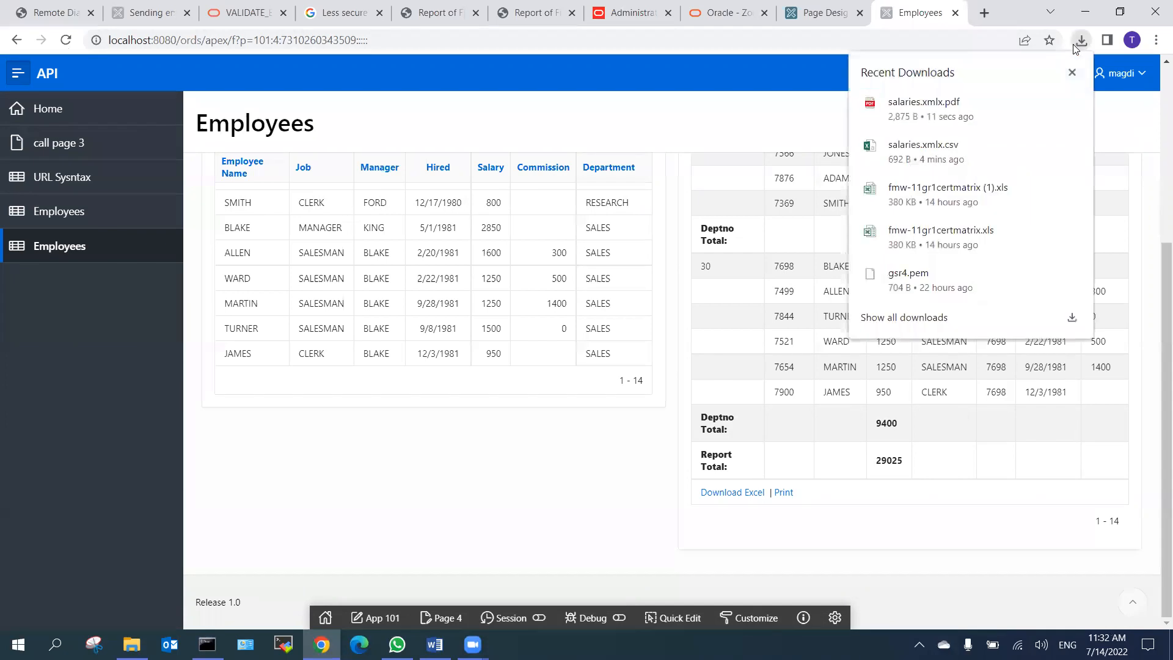
{"action": "left_click", "coordinate": [910, 323]}
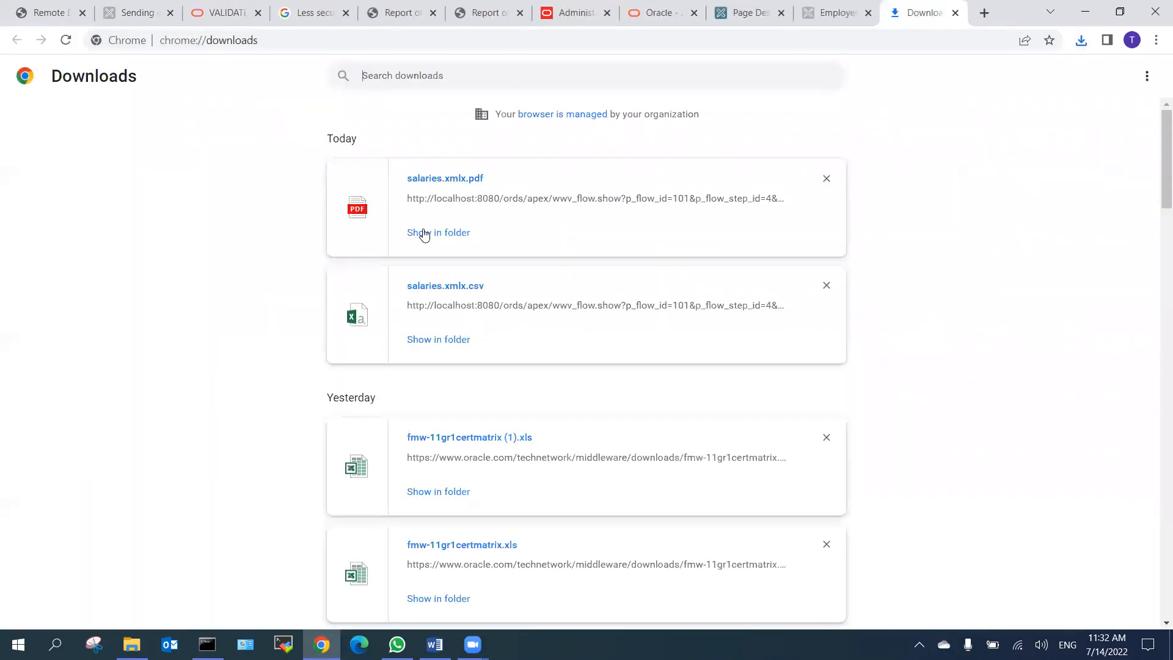
{"action": "left_click", "coordinate": [424, 234]}
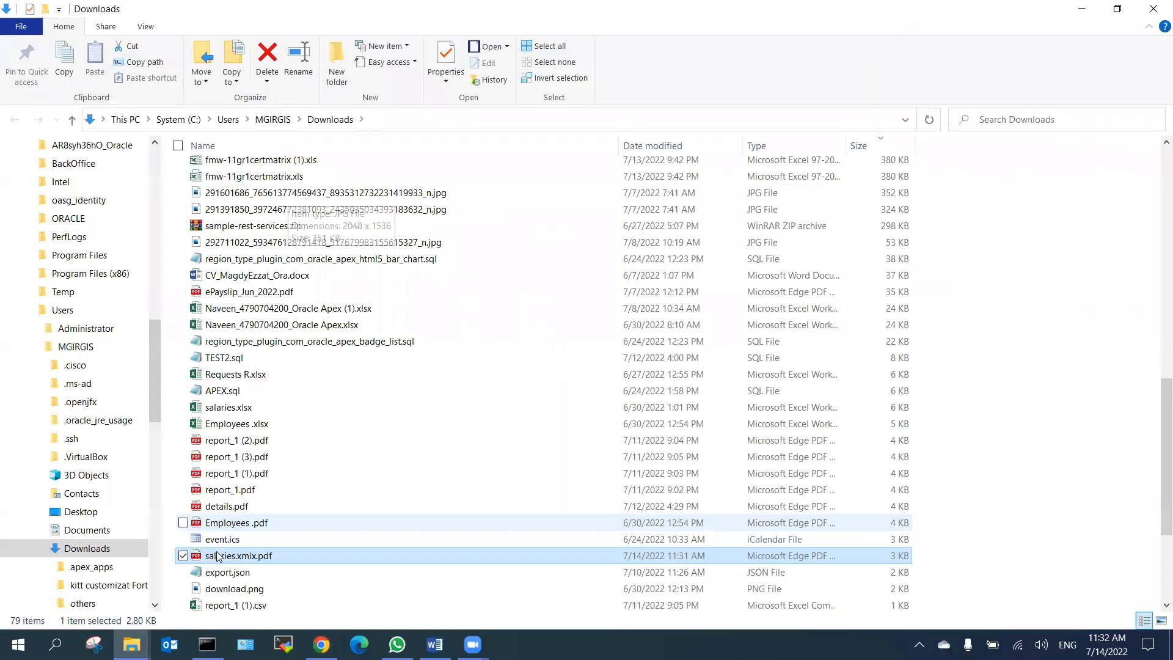
Try to open salaries.xmlx.pdf with the default program and with Microsoft Edge.
{"action": "right_click", "coordinate": [221, 560]}
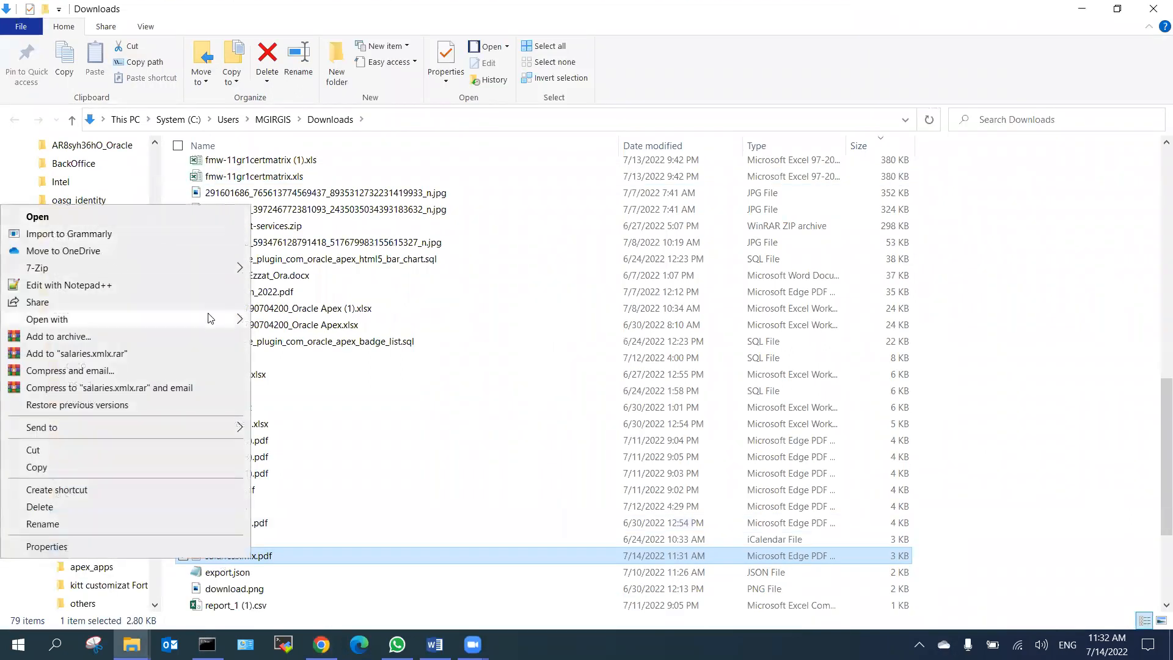
{"action": "mouse_move", "coordinate": [211, 321]}
{"action": "left_click", "coordinate": [84, 219]}
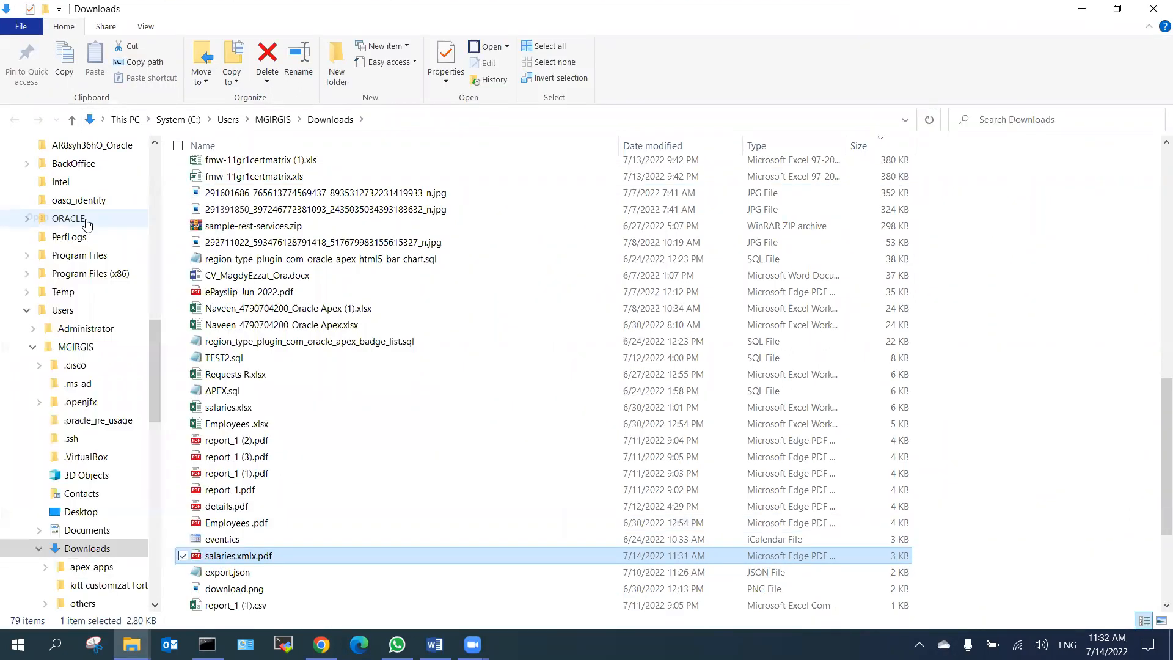
{"action": "right_click", "coordinate": [261, 556]}
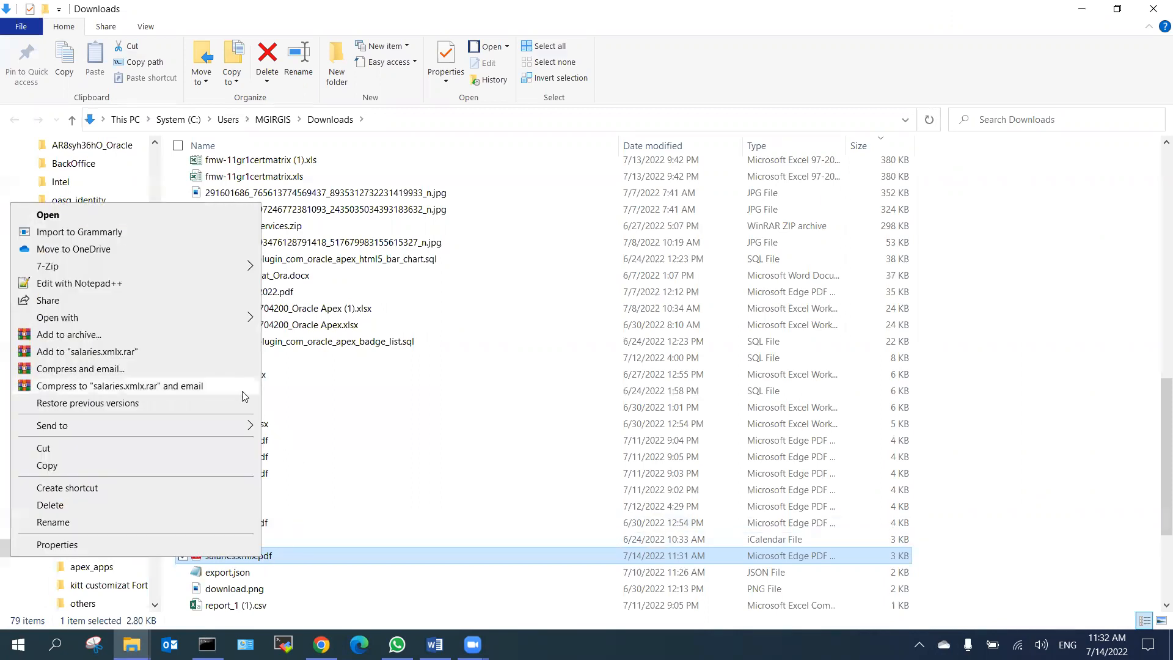
{"action": "mouse_move", "coordinate": [248, 317]}
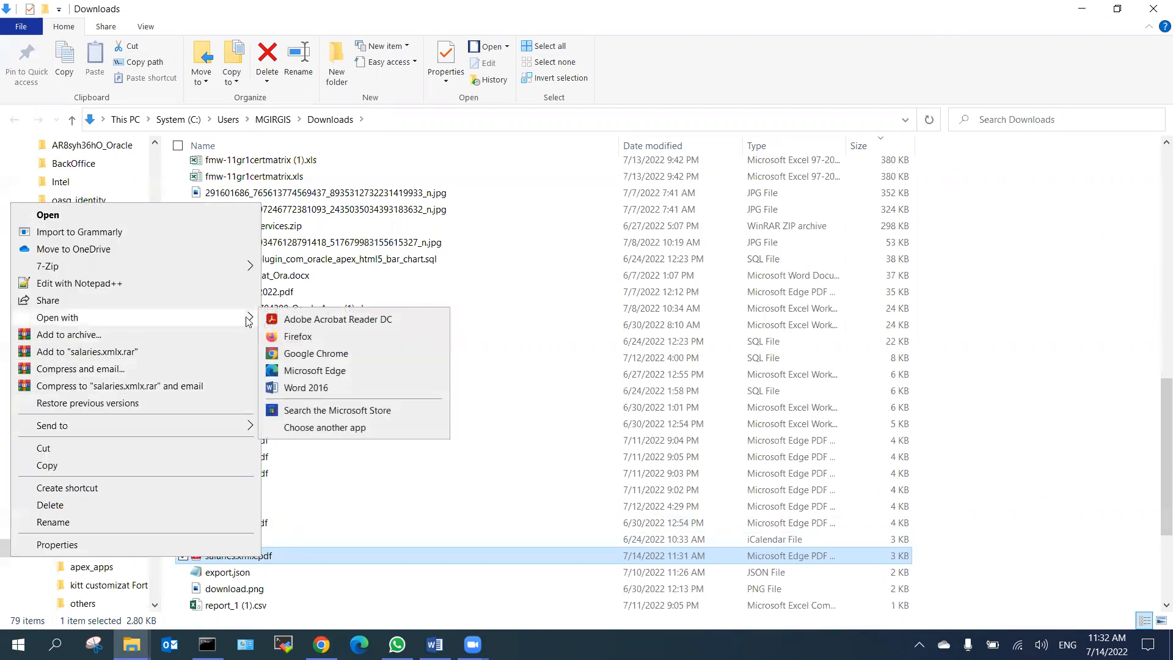
{"action": "left_click", "coordinate": [285, 371]}
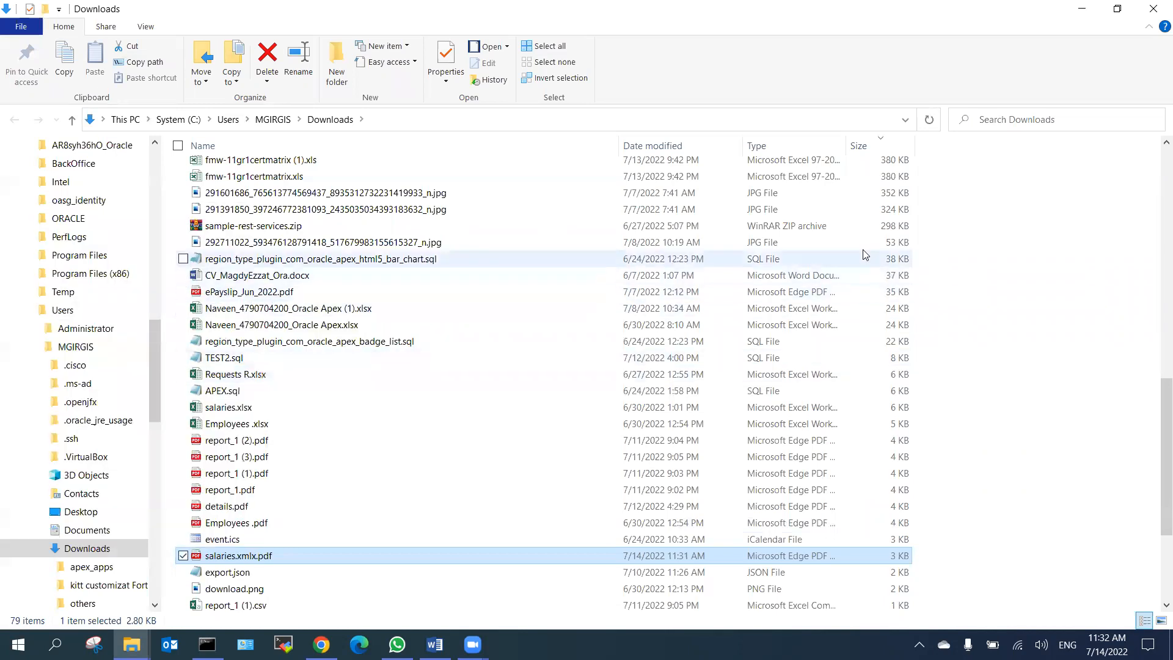
Open salaries.xmlx.pdf with Google Chrome and check its page header, report title and page number.
{"action": "right_click", "coordinate": [251, 555]}
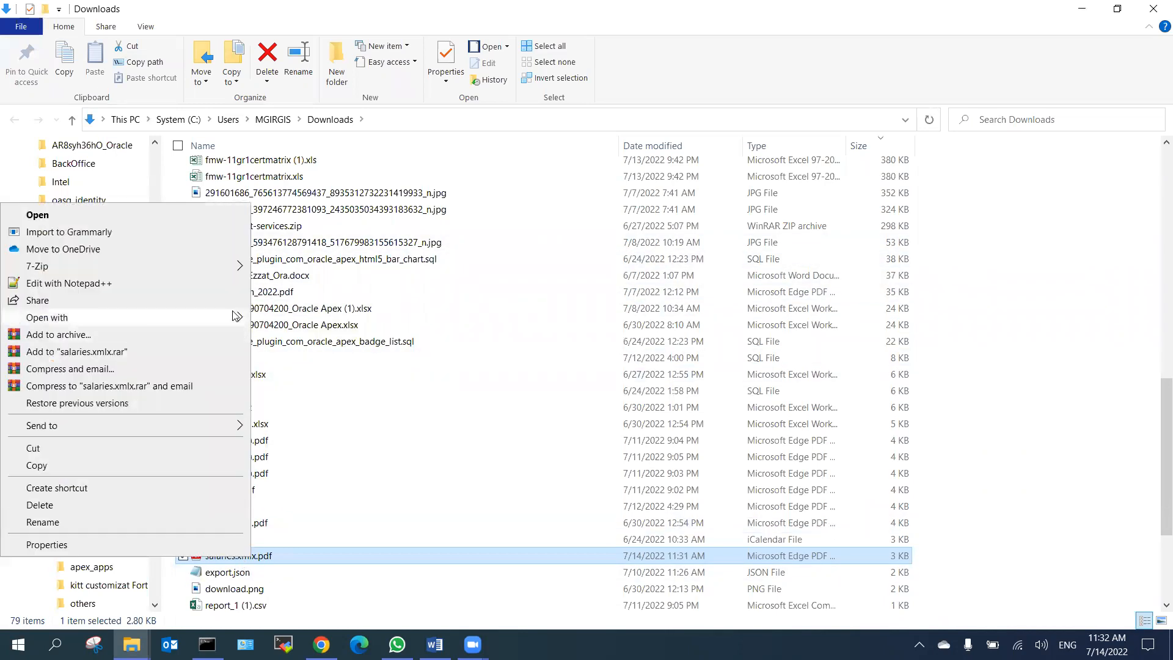
{"action": "mouse_move", "coordinate": [235, 317]}
{"action": "left_click", "coordinate": [273, 353]}
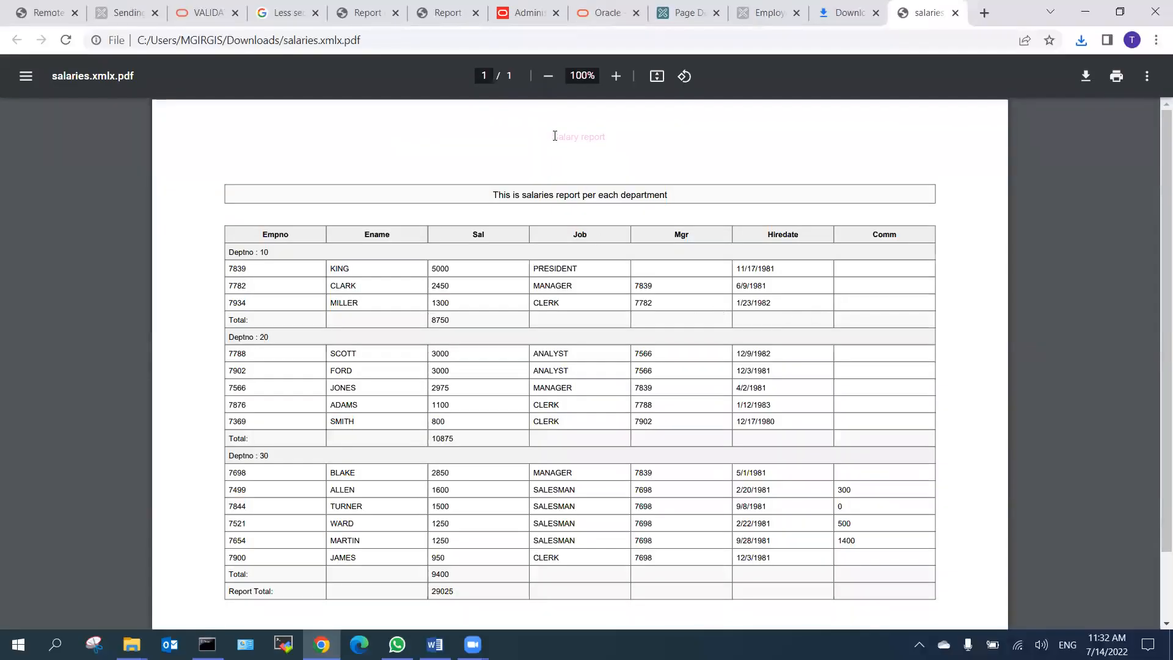
{"action": "left_click_drag", "start_coordinate": [554, 137], "coordinate": [611, 138]}
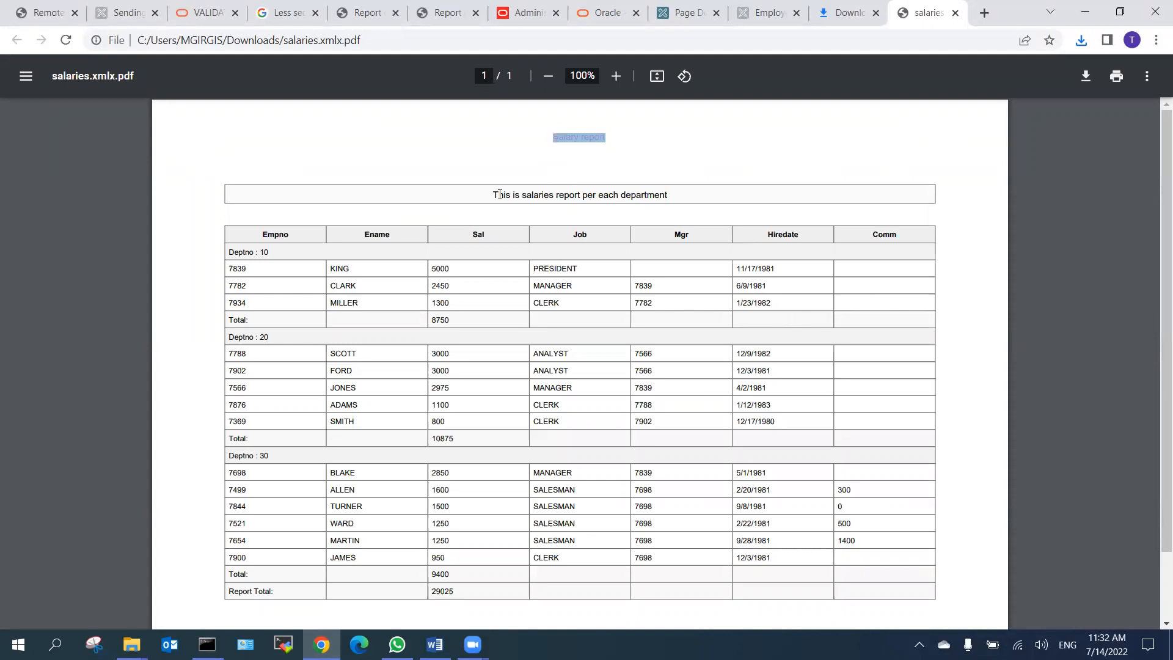
{"action": "left_click_drag", "start_coordinate": [469, 198], "coordinate": [703, 201]}
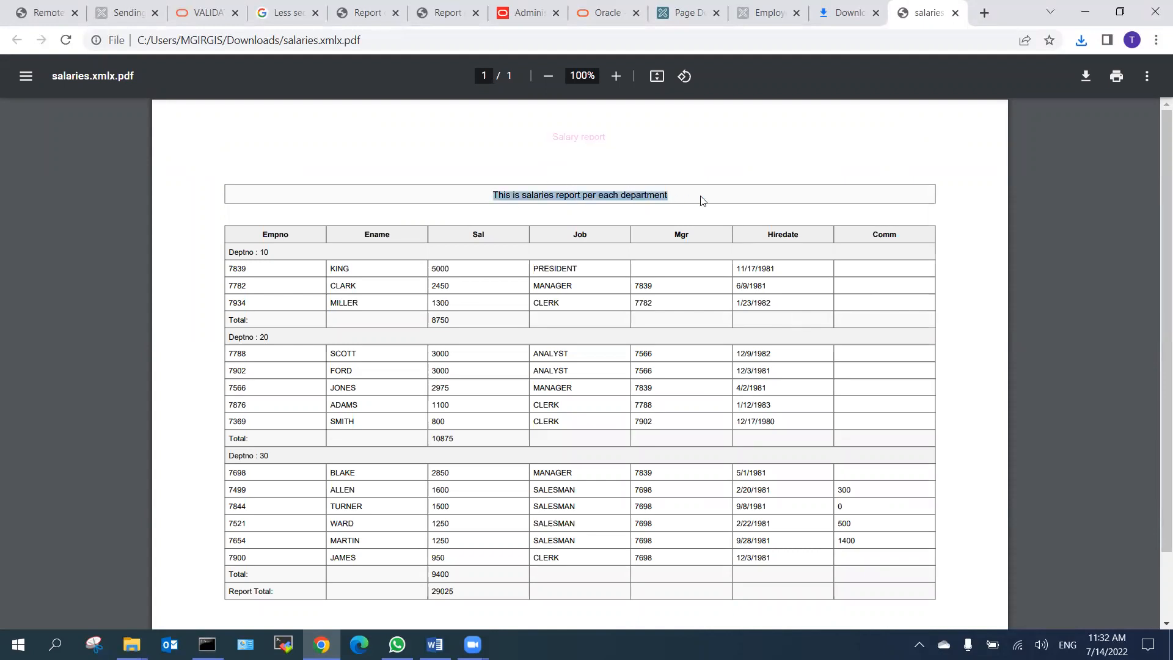
{"action": "scroll", "coordinate": [666, 300], "scroll_direction": "down", "scroll_amount": 3}
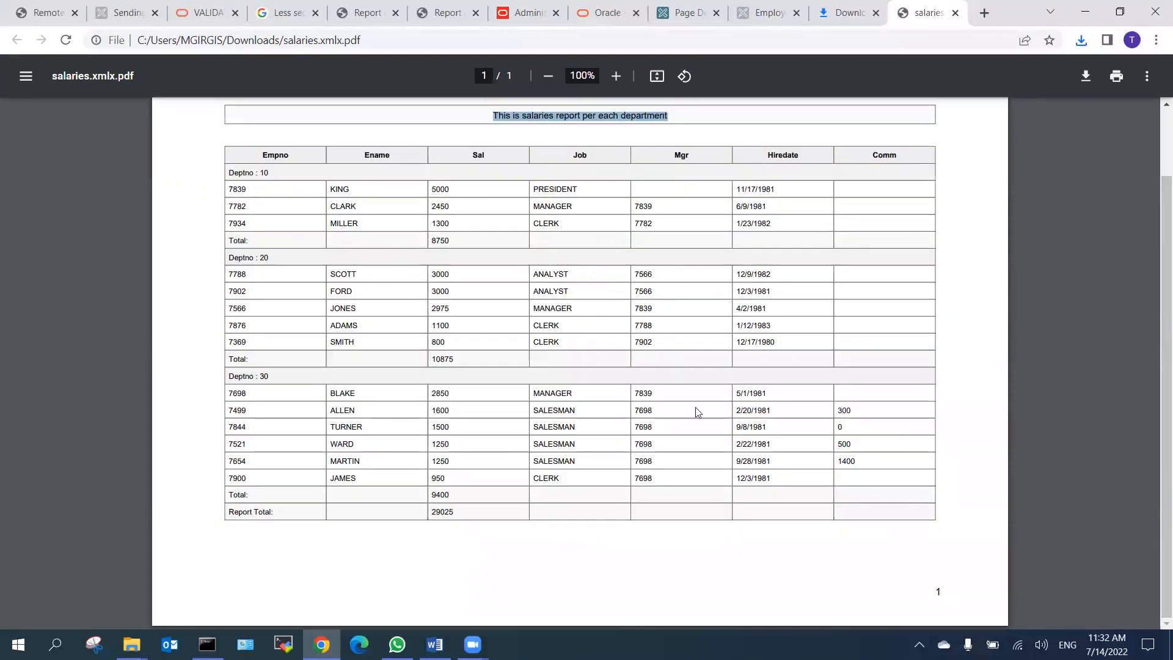
{"action": "left_click", "coordinate": [933, 590]}
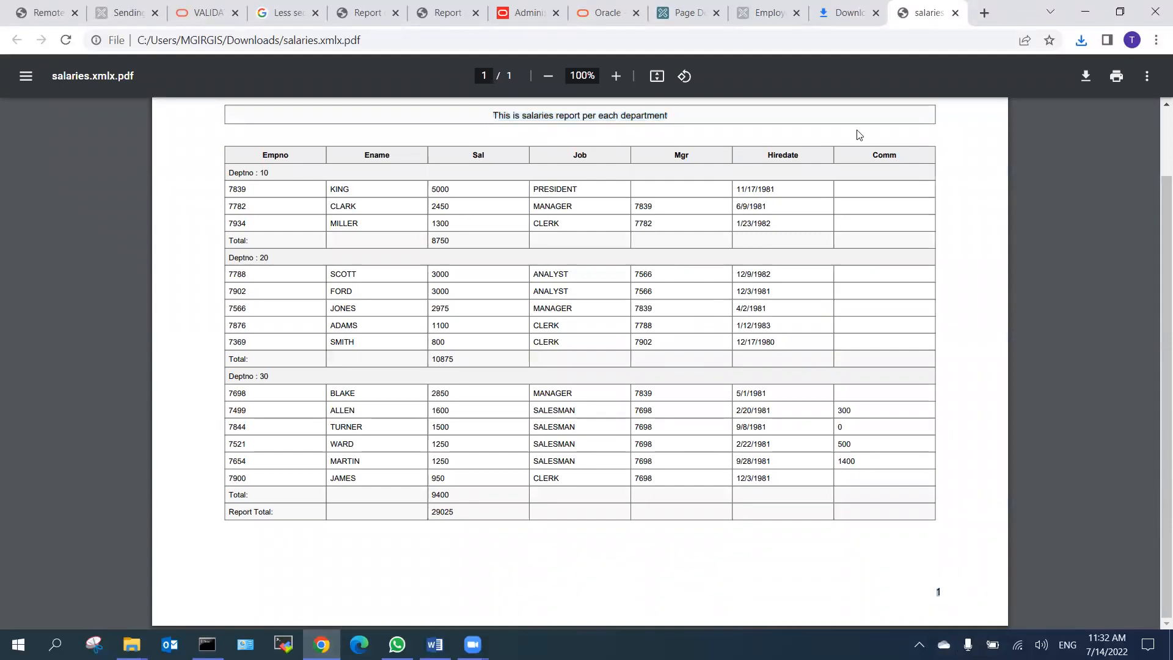
Close the PDF and return to the Page Designer for the Employees page.
{"action": "left_click", "coordinate": [954, 12]}
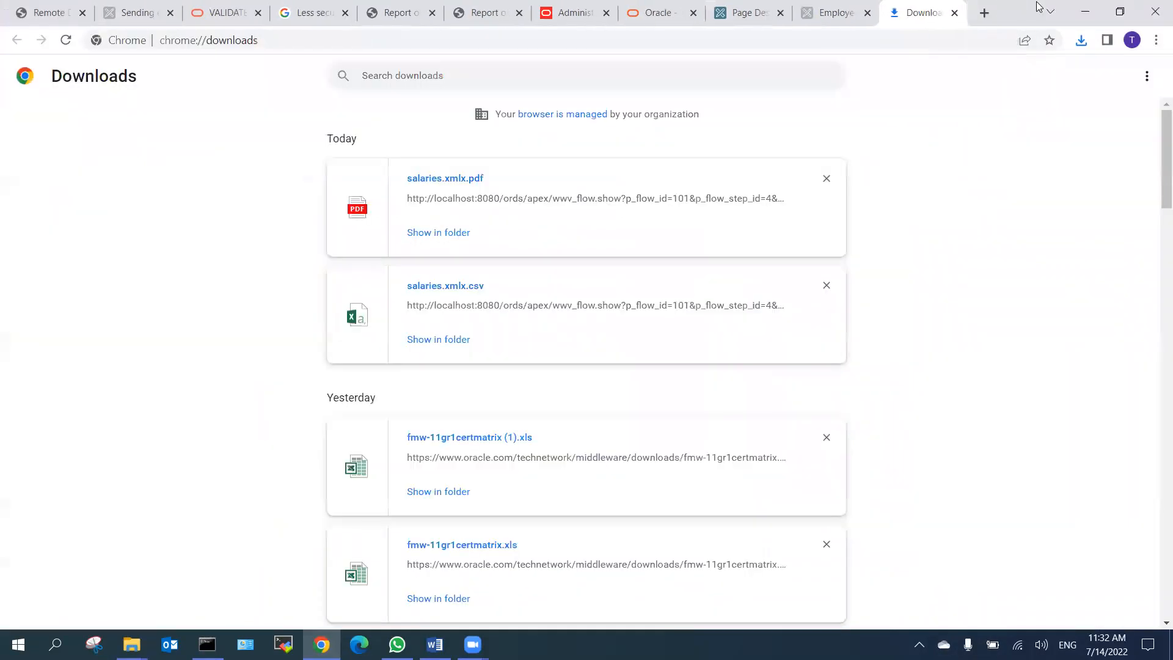
{"action": "left_click", "coordinate": [1085, 11]}
{"action": "left_click", "coordinate": [321, 645]}
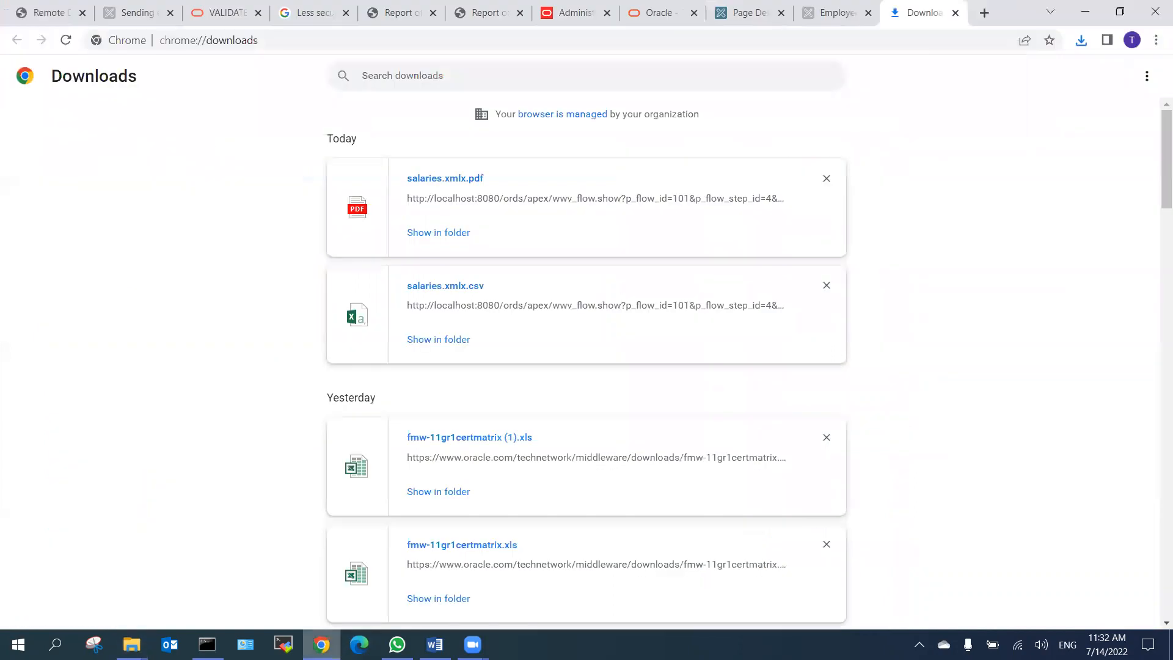
{"action": "left_click", "coordinate": [832, 13]}
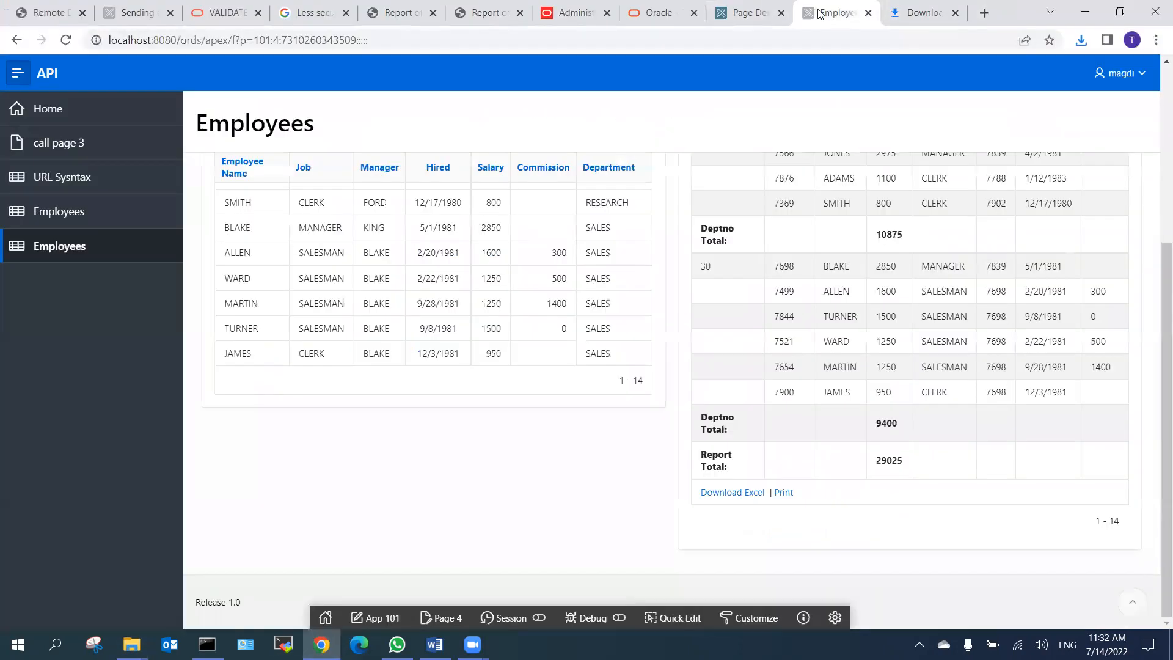
{"action": "left_click", "coordinate": [748, 13]}
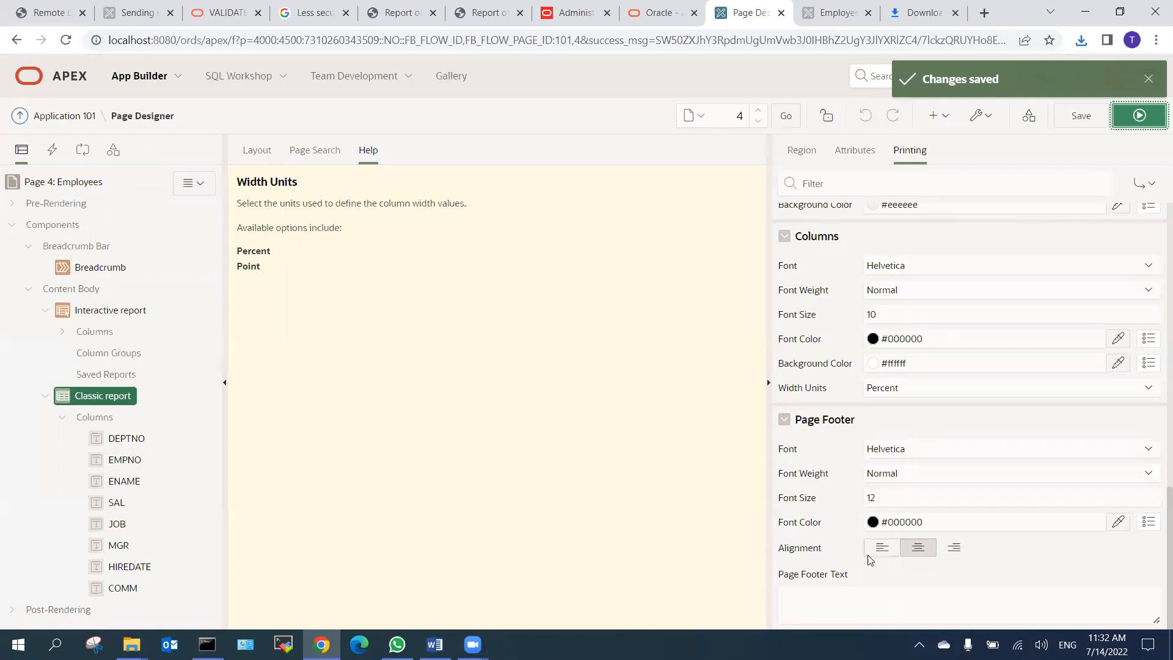
Compare the Page Footer Text and Page Header Text print settings, and look over the page settings up to the output section.
{"action": "left_click", "coordinate": [820, 601]}
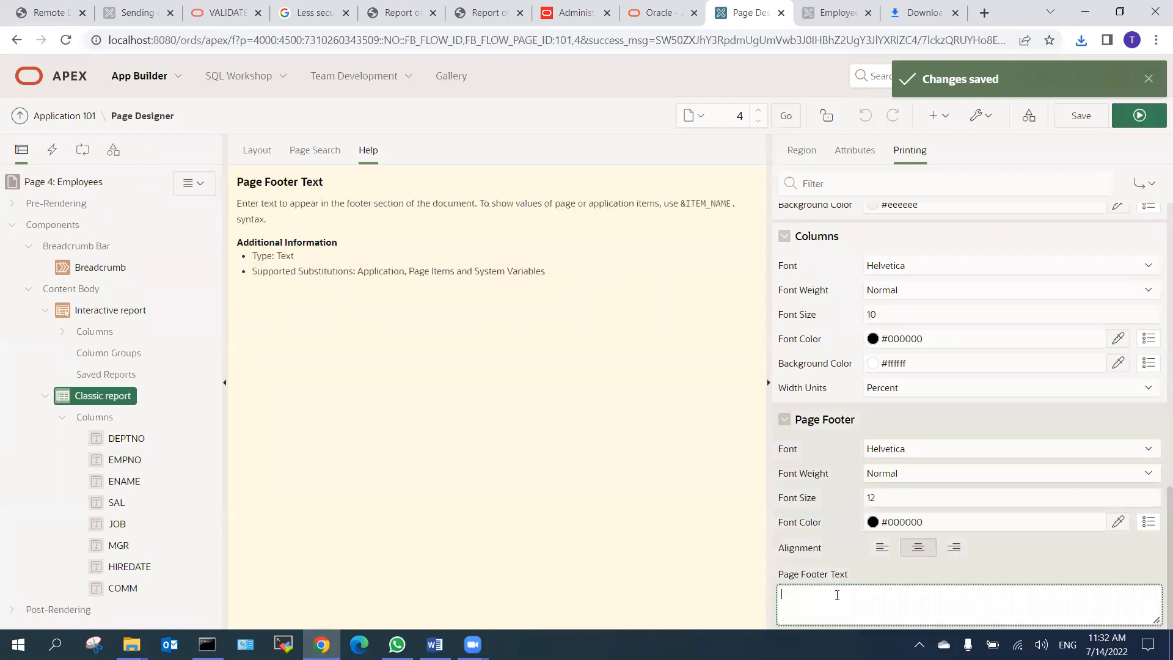
{"action": "scroll", "coordinate": [934, 279], "scroll_direction": "up", "scroll_amount": 5}
{"action": "triple_click", "coordinate": [886, 401]}
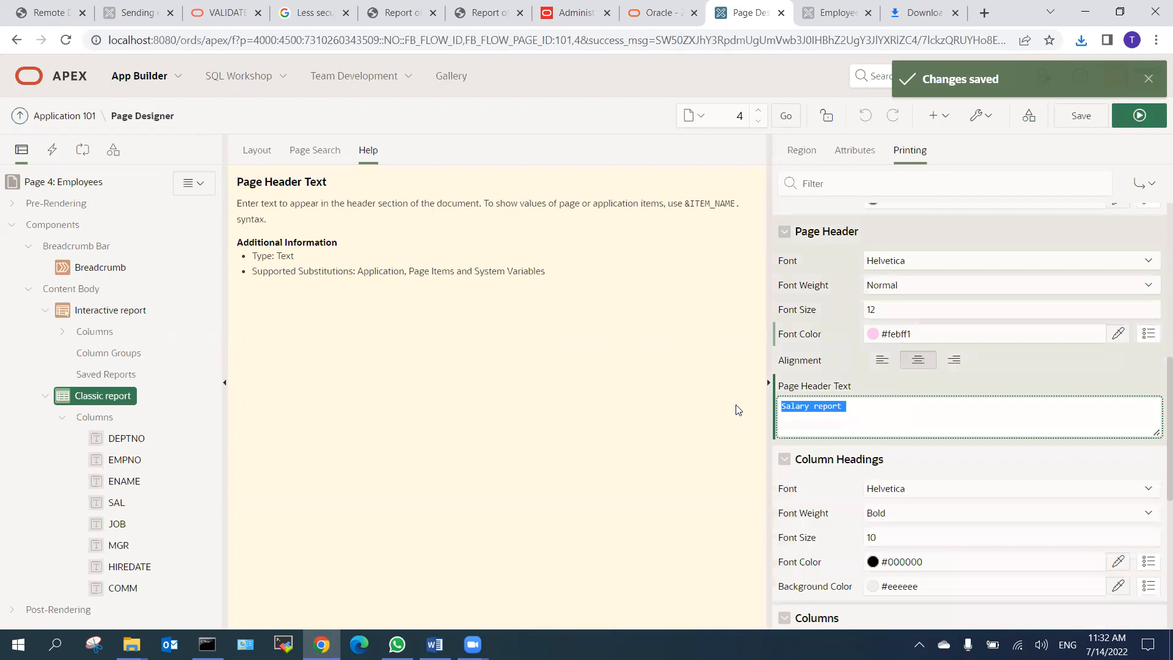
{"action": "scroll", "coordinate": [1002, 389], "scroll_direction": "down", "scroll_amount": 2}
{"action": "scroll", "coordinate": [1003, 388], "scroll_direction": "down", "scroll_amount": 5}
{"action": "left_click", "coordinate": [842, 590]}
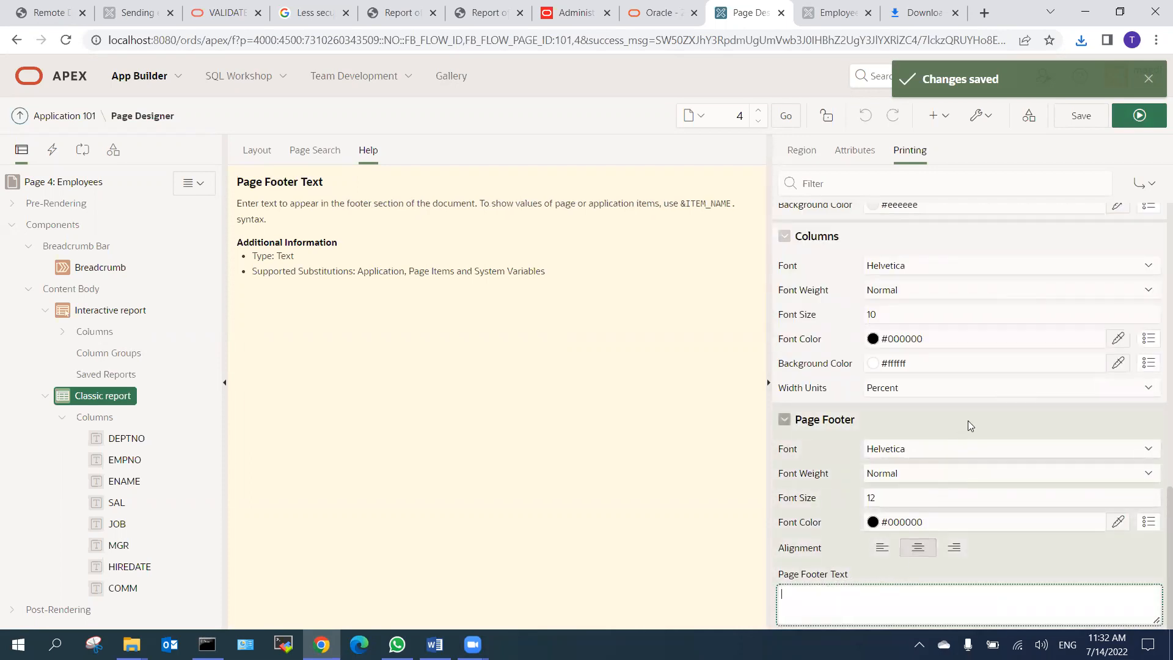
{"action": "scroll", "coordinate": [968, 426], "scroll_direction": "up", "scroll_amount": 3}
{"action": "scroll", "coordinate": [973, 426], "scroll_direction": "up", "scroll_amount": 10}
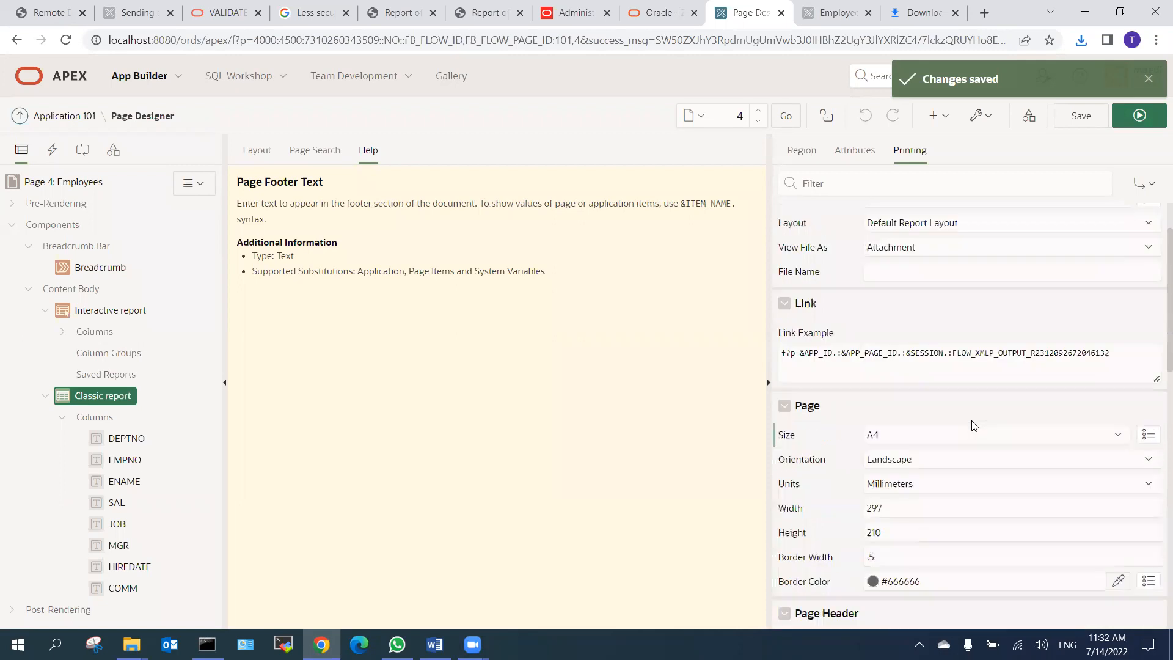
{"action": "scroll", "coordinate": [975, 424], "scroll_direction": "up", "scroll_amount": 2}
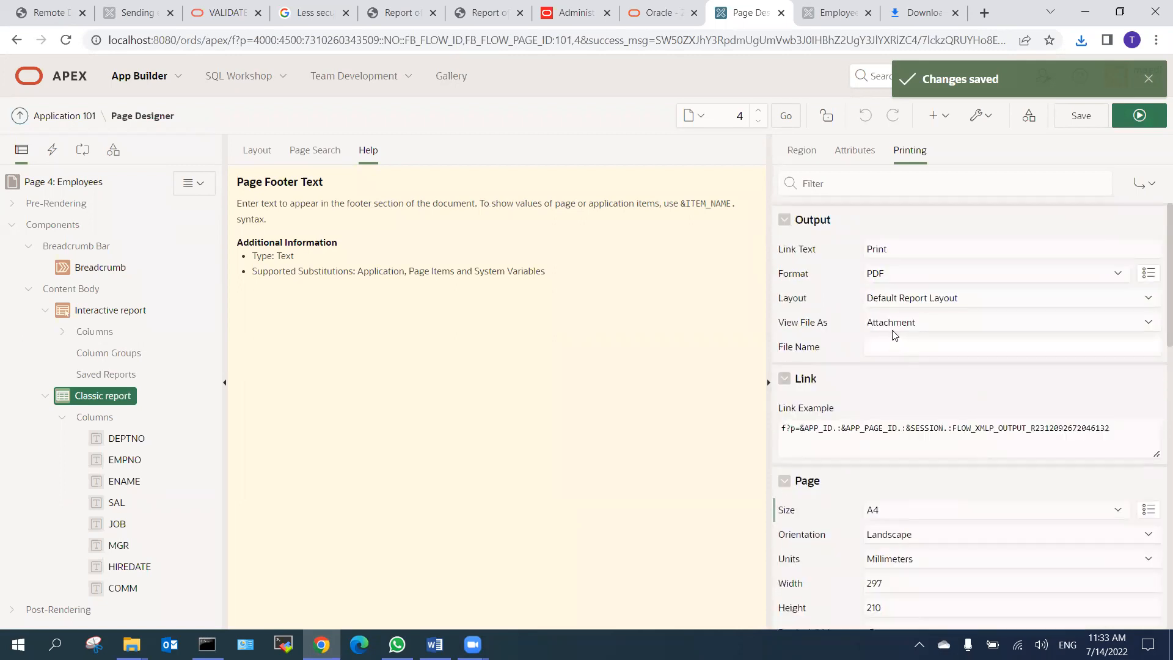
Review the available View File As, Layout and Format options in the classic report's print output settings.
{"action": "left_click", "coordinate": [897, 323]}
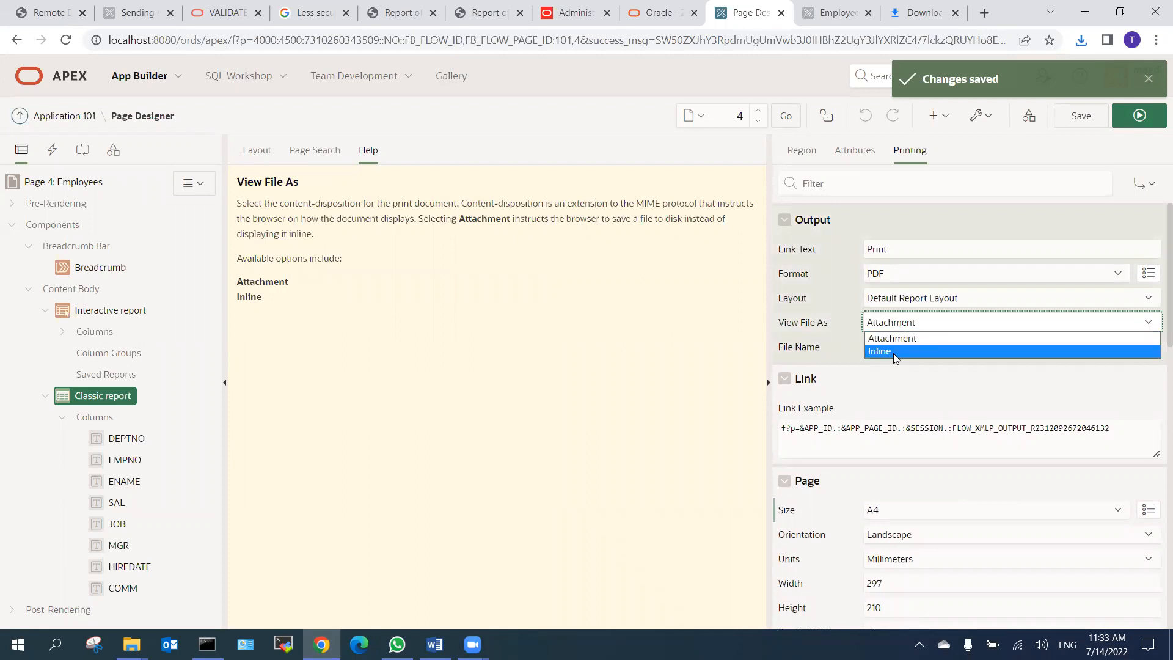
{"action": "left_click", "coordinate": [806, 276]}
{"action": "left_click", "coordinate": [924, 299]}
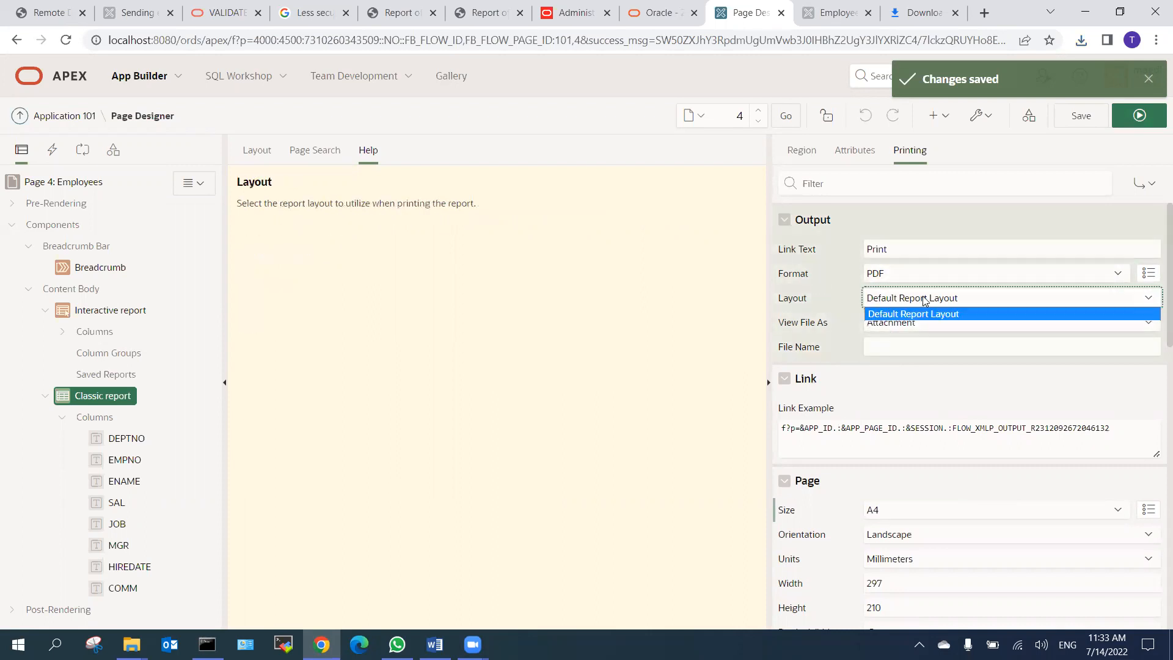
{"action": "left_click", "coordinate": [924, 299]}
{"action": "left_click", "coordinate": [909, 274]}
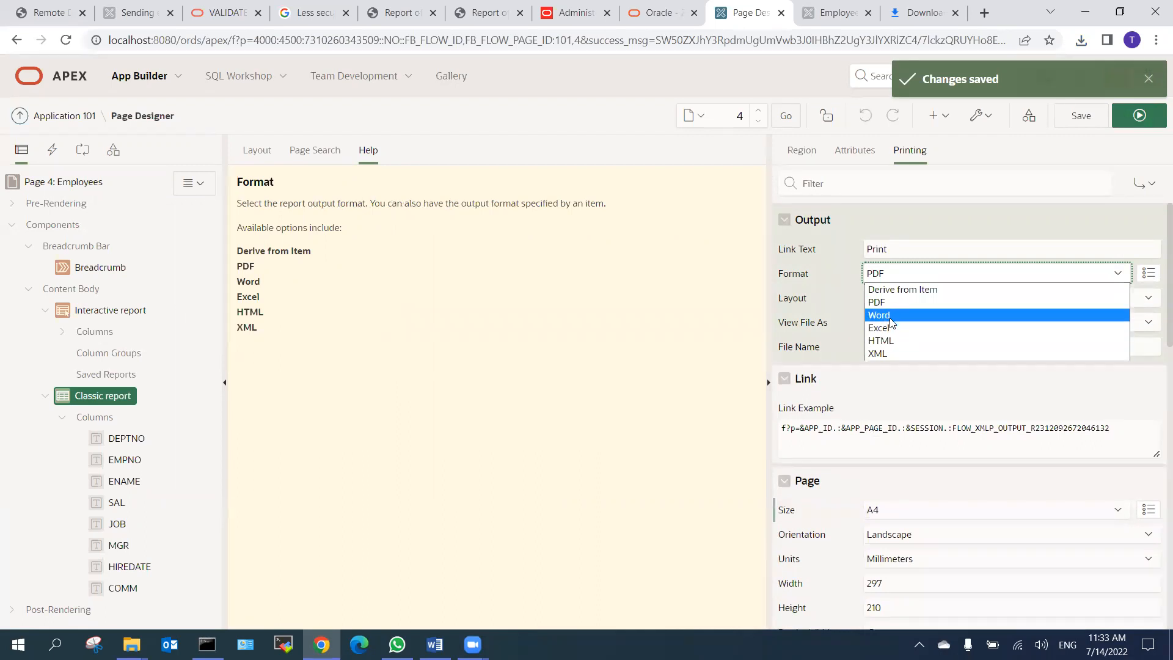
{"action": "left_click", "coordinate": [815, 288]}
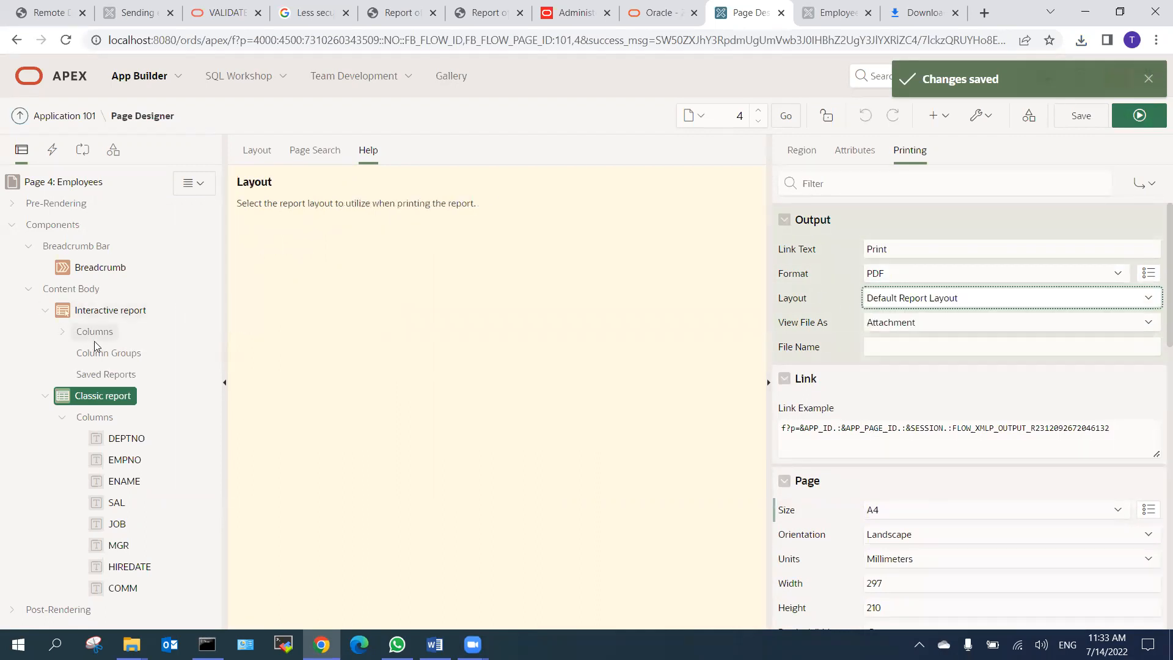
Look over the interactive report's attributes and region settings, and run the Employees page.
{"action": "left_click", "coordinate": [105, 311]}
{"action": "left_click", "coordinate": [866, 148]}
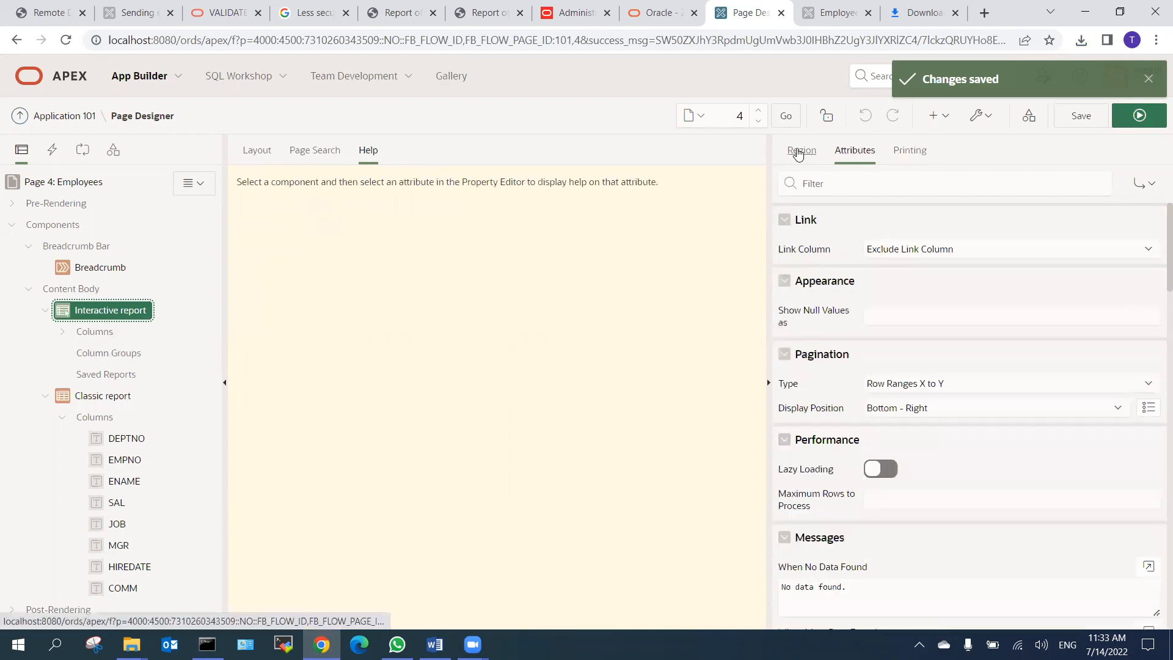
{"action": "left_click", "coordinate": [800, 151]}
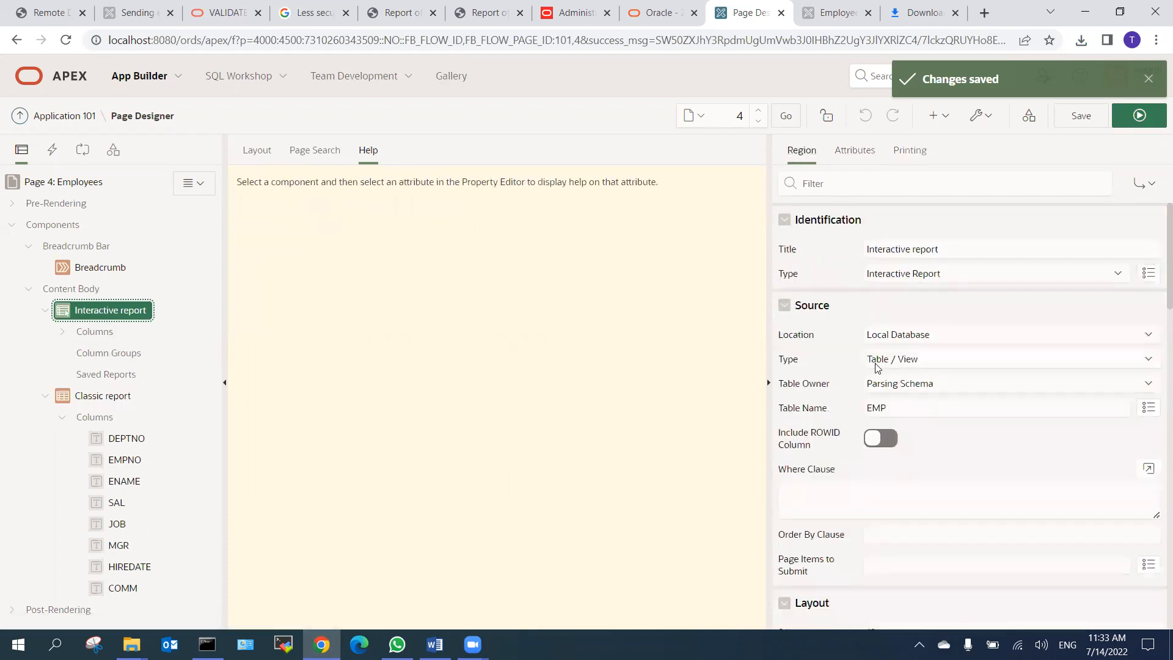
{"action": "scroll", "coordinate": [877, 374], "scroll_direction": "down", "scroll_amount": 5}
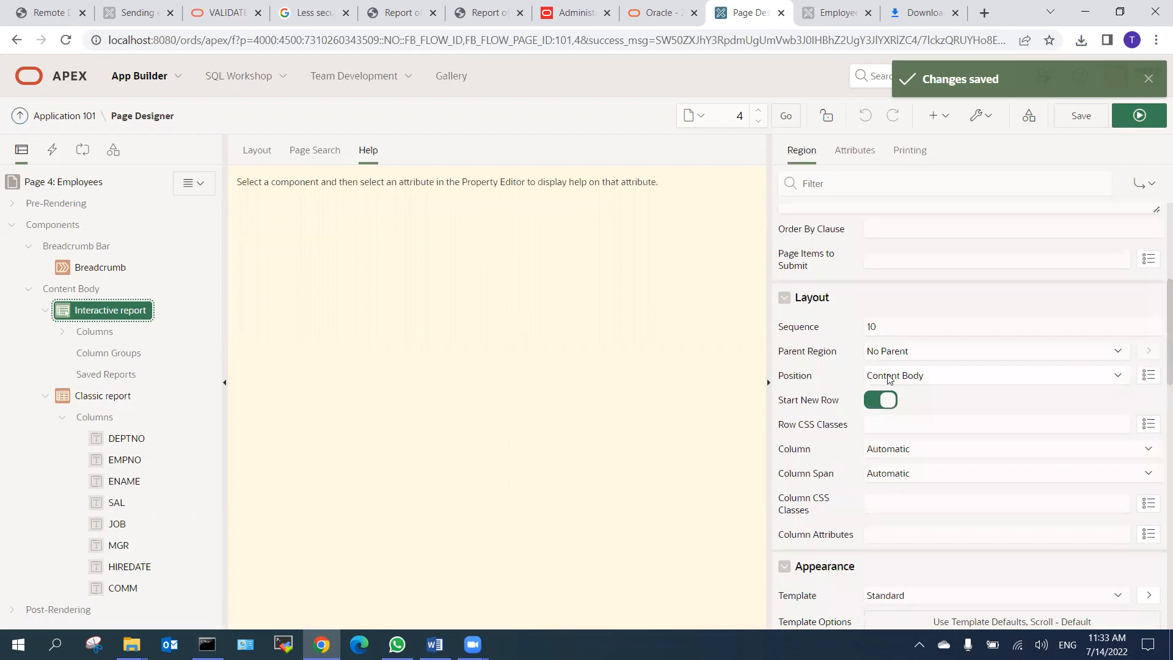
{"action": "left_click", "coordinate": [1139, 119]}
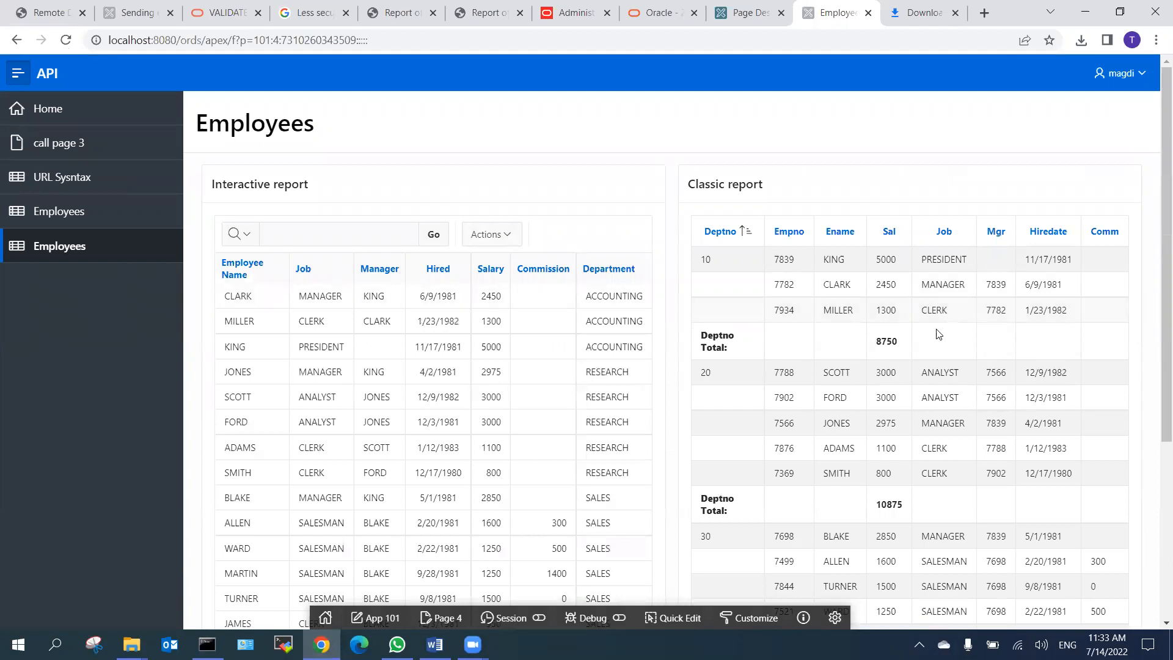
Filter the interactive report by Job = CLERK and remove the filter again.
{"action": "left_click", "coordinate": [506, 237]}
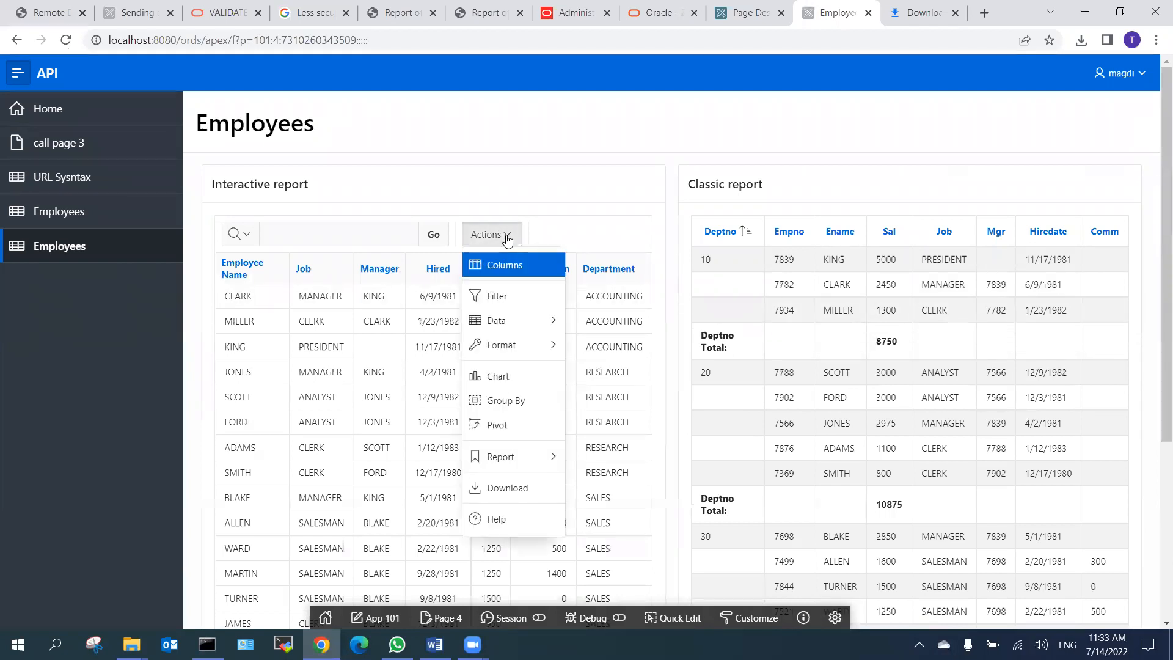
{"action": "left_click", "coordinate": [528, 305]}
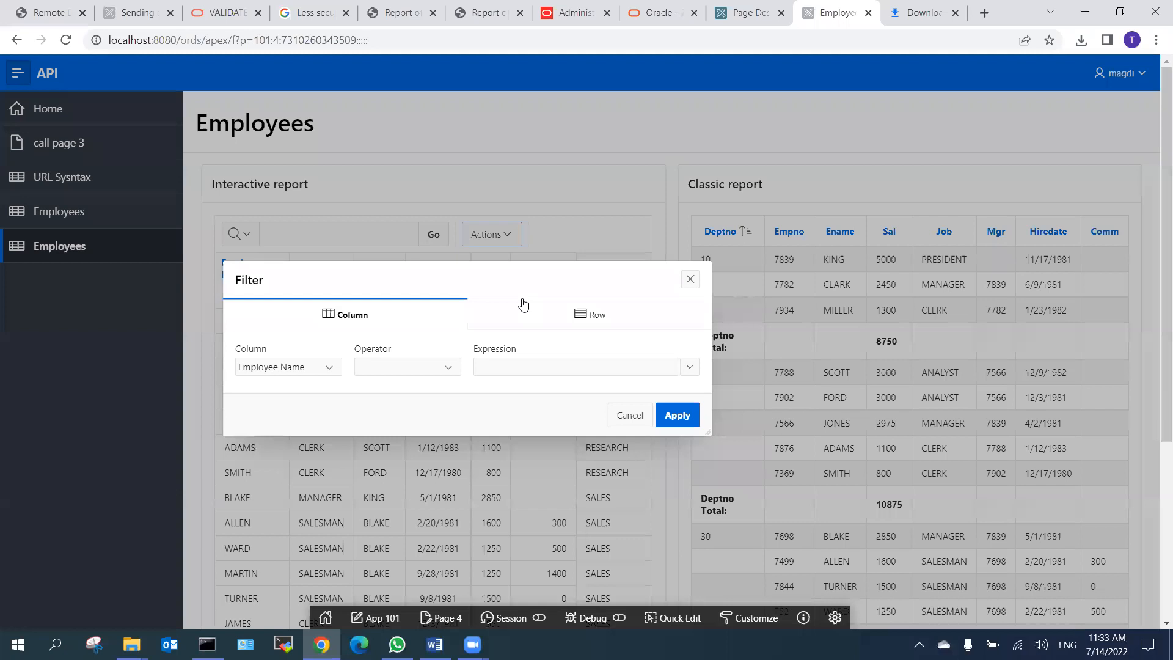
{"action": "left_click", "coordinate": [292, 374]}
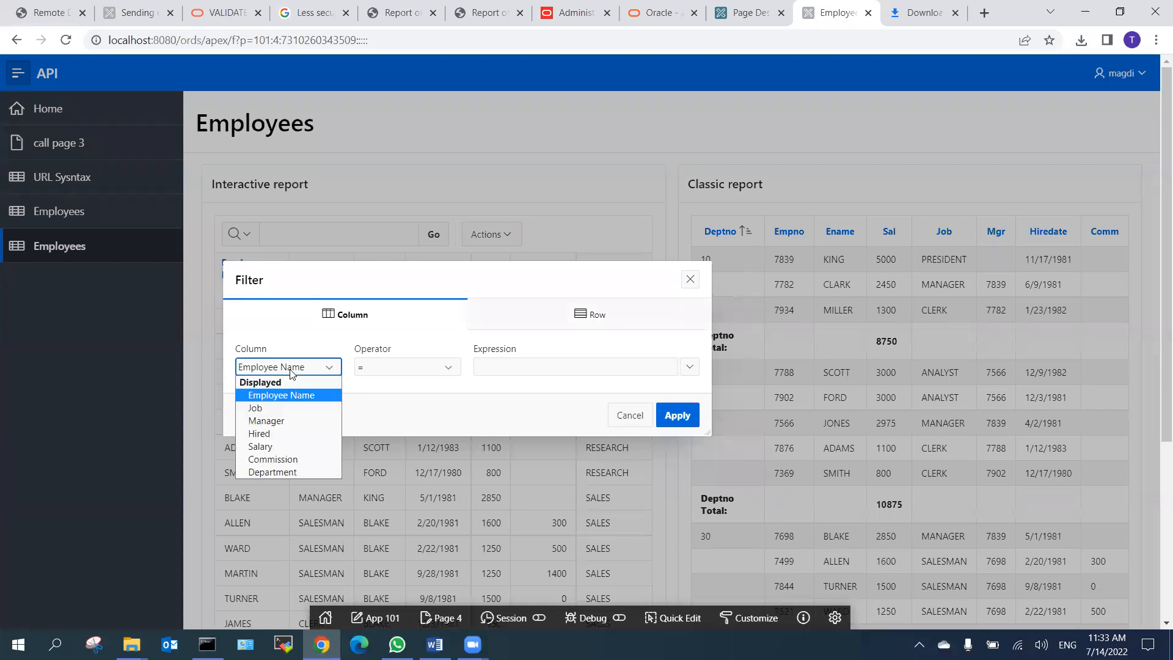
{"action": "left_click", "coordinate": [291, 408]}
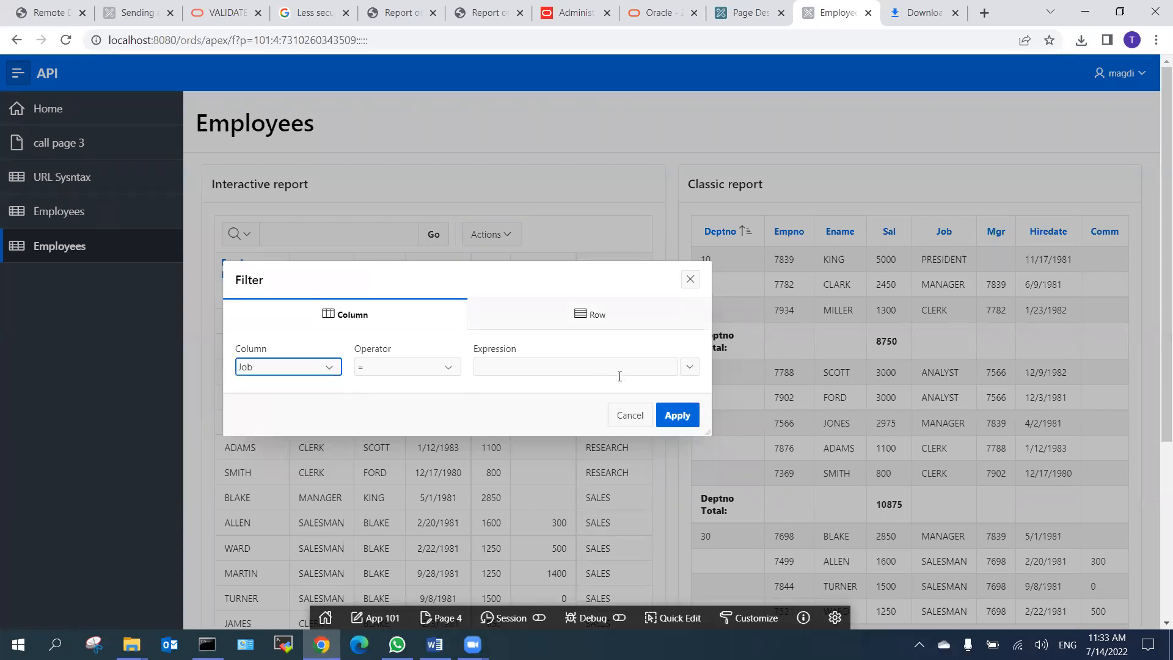
{"action": "left_click", "coordinate": [689, 367]}
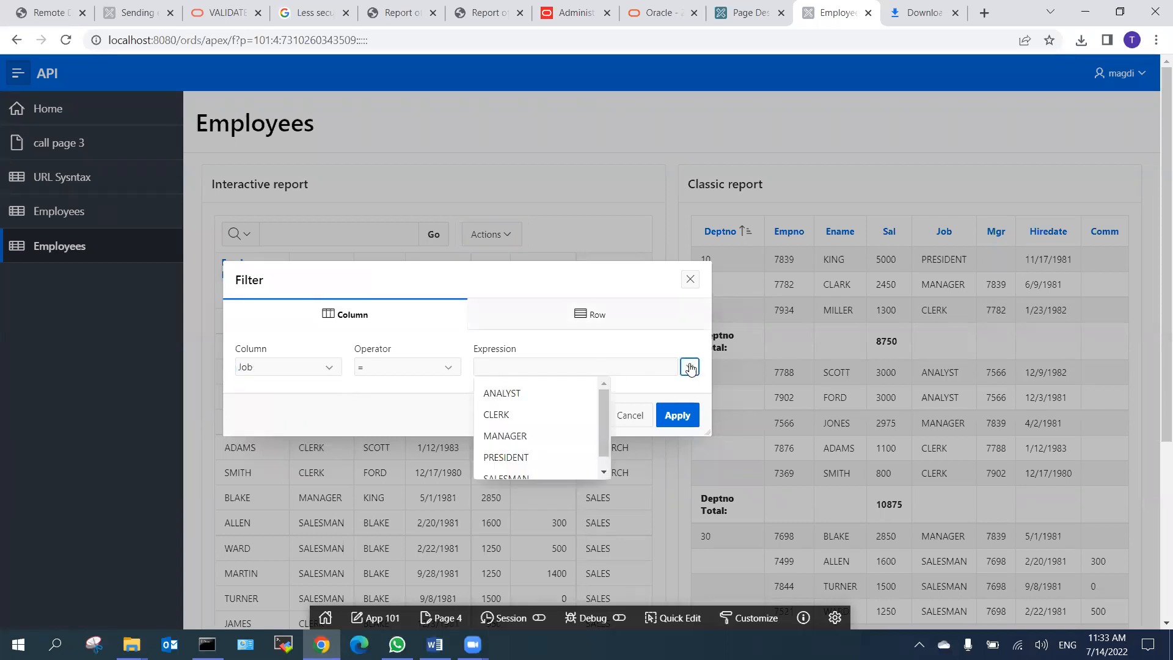
{"action": "left_click", "coordinate": [509, 415]}
{"action": "left_click", "coordinate": [673, 415]}
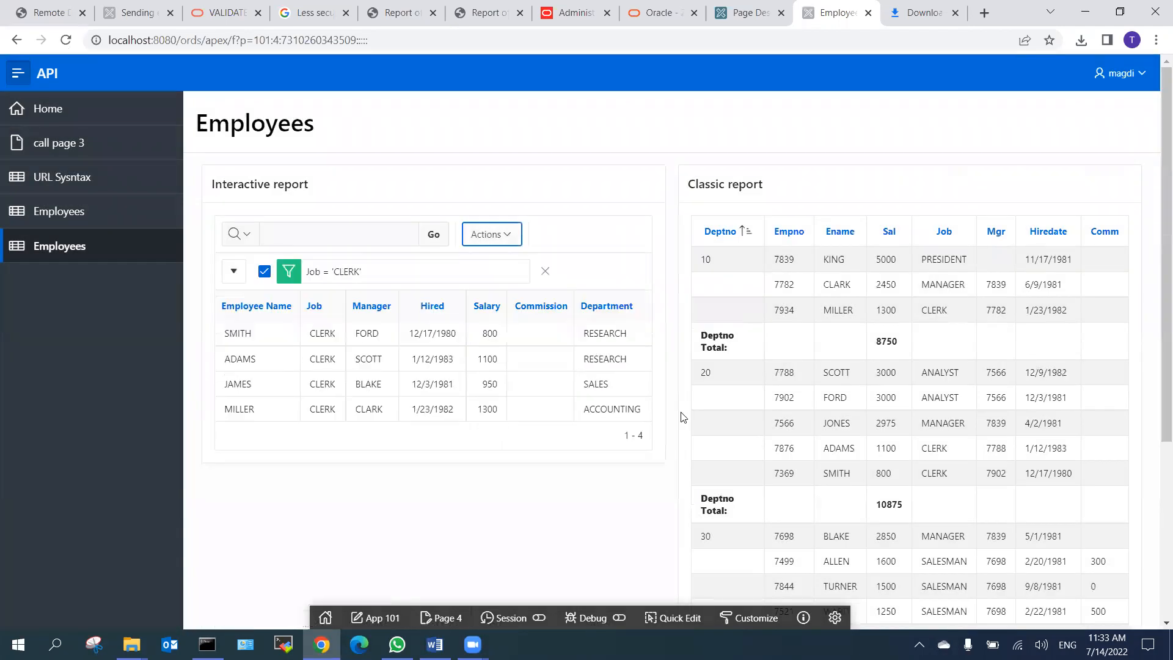
{"action": "left_click", "coordinate": [544, 271]}
Hide the Commission column from the interactive report.
{"action": "left_click", "coordinate": [506, 241]}
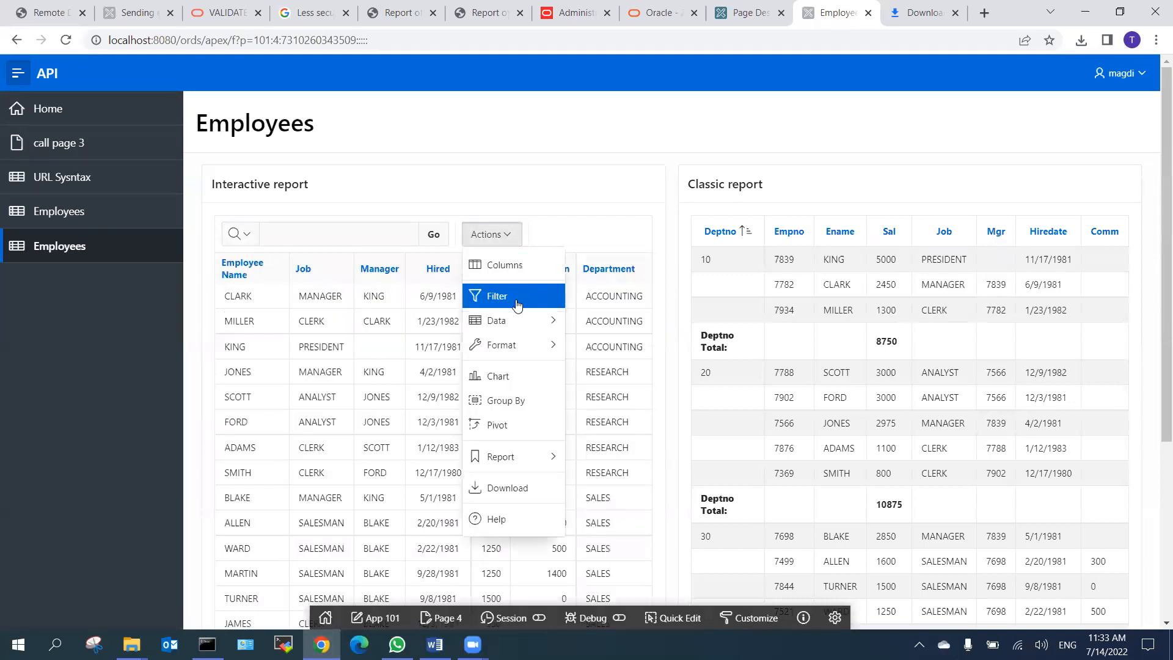
{"action": "left_click", "coordinate": [518, 270]}
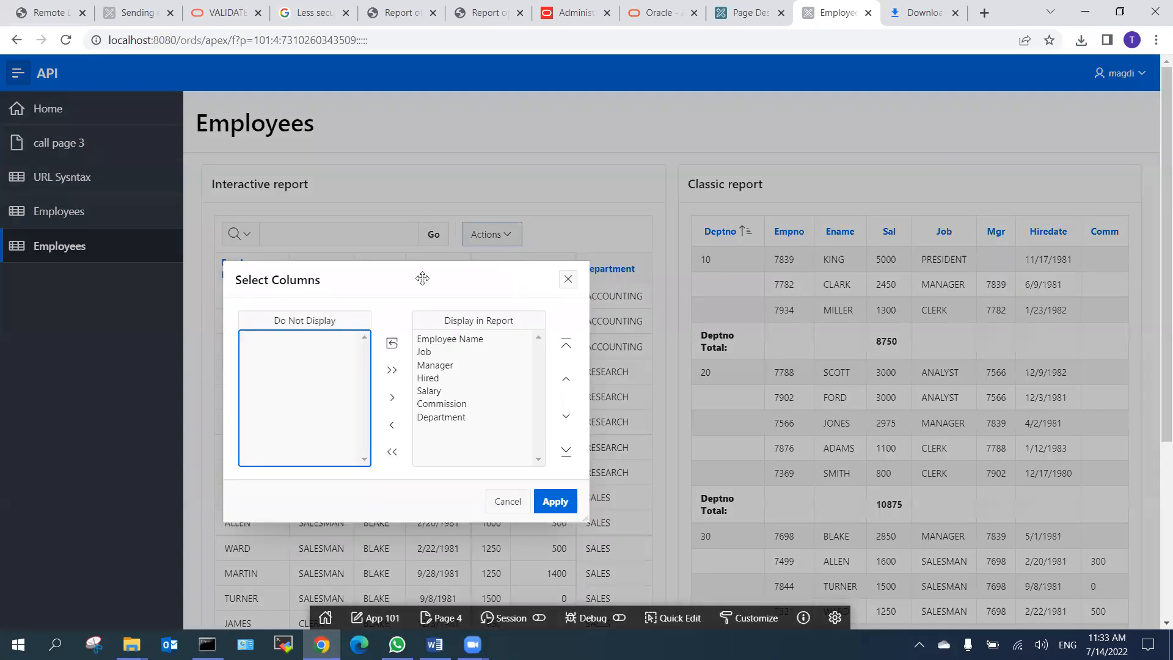
{"action": "left_click", "coordinate": [439, 419]}
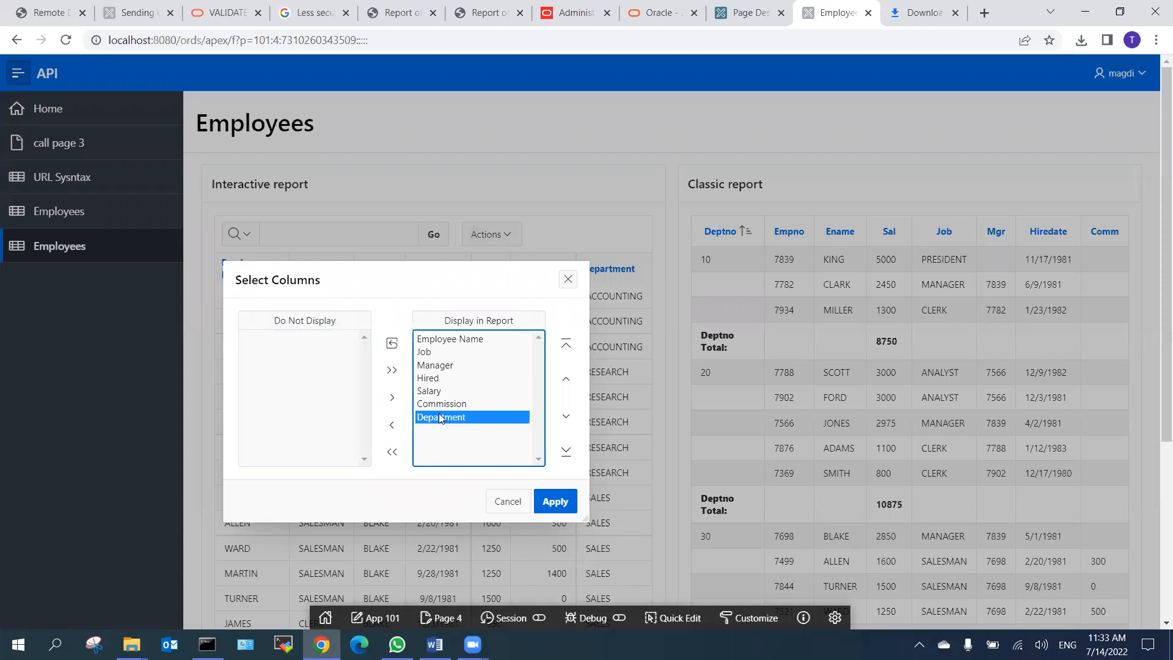
{"action": "double_click", "coordinate": [441, 403]}
{"action": "left_click", "coordinate": [556, 501]}
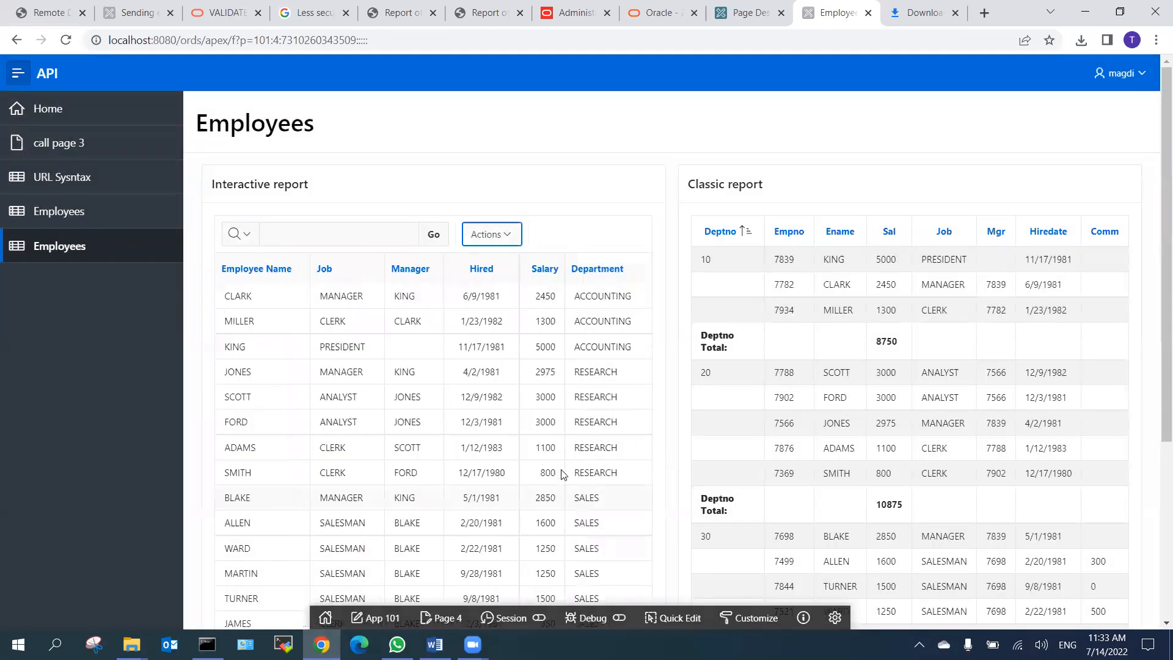
Add the Commission column back to the interactive report's displayed columns.
{"action": "left_click", "coordinate": [507, 234]}
{"action": "left_click", "coordinate": [493, 264]}
{"action": "double_click", "coordinate": [269, 339]}
{"action": "left_click", "coordinate": [555, 501]}
Sort the interactive report by Department ascending and by Job ascending, and check the sorted rows.
{"action": "left_click", "coordinate": [516, 239]}
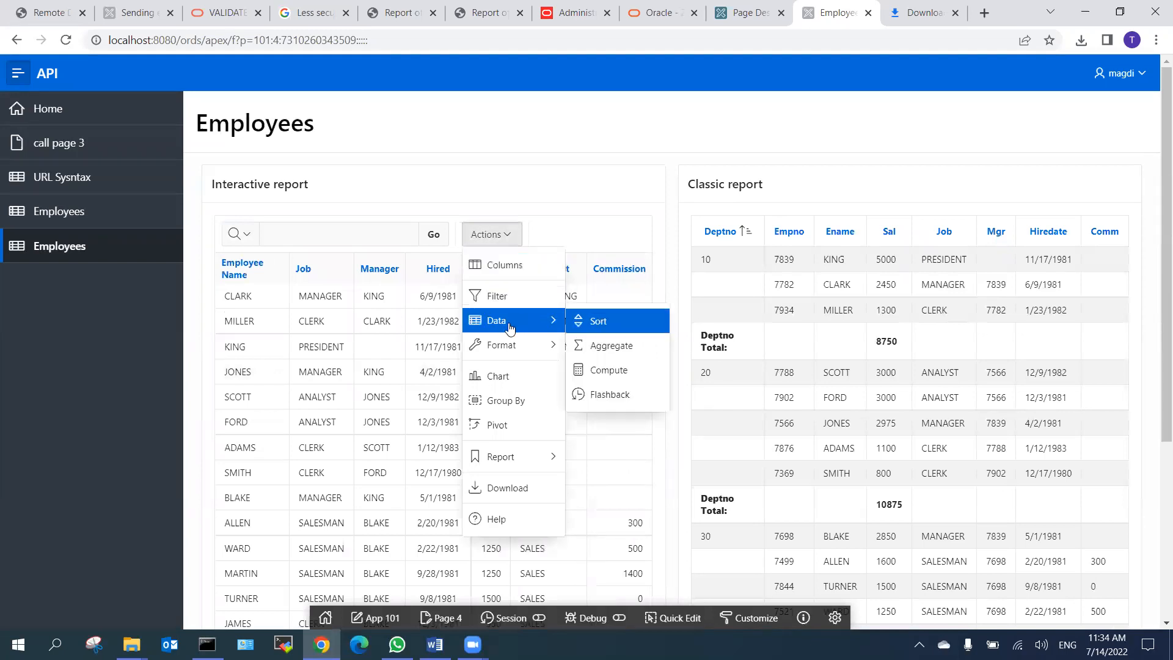
{"action": "left_click", "coordinate": [600, 324]}
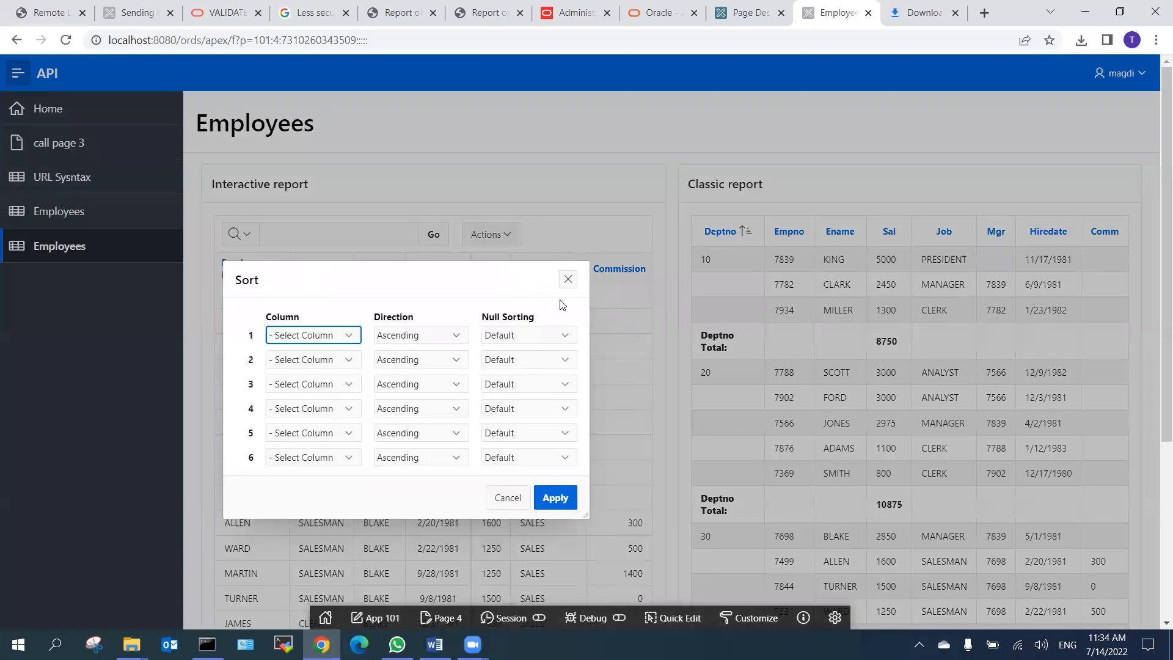
{"action": "left_click", "coordinate": [318, 334]}
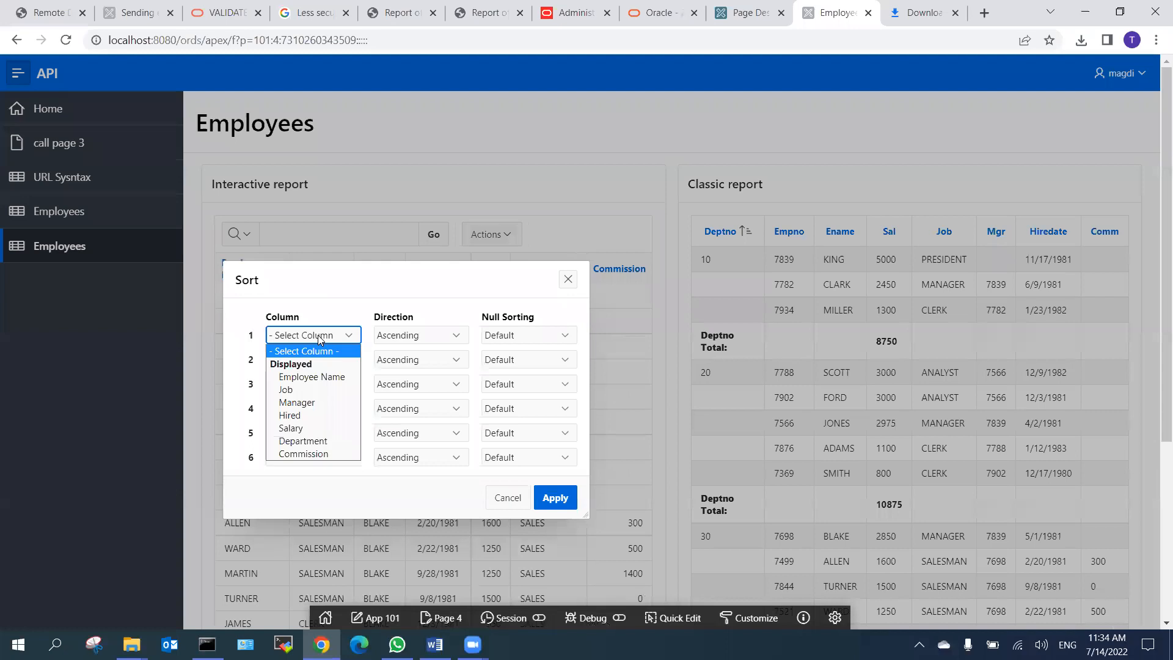
{"action": "left_click", "coordinate": [312, 441]}
{"action": "left_click", "coordinate": [423, 334]}
{"action": "left_click", "coordinate": [423, 334]}
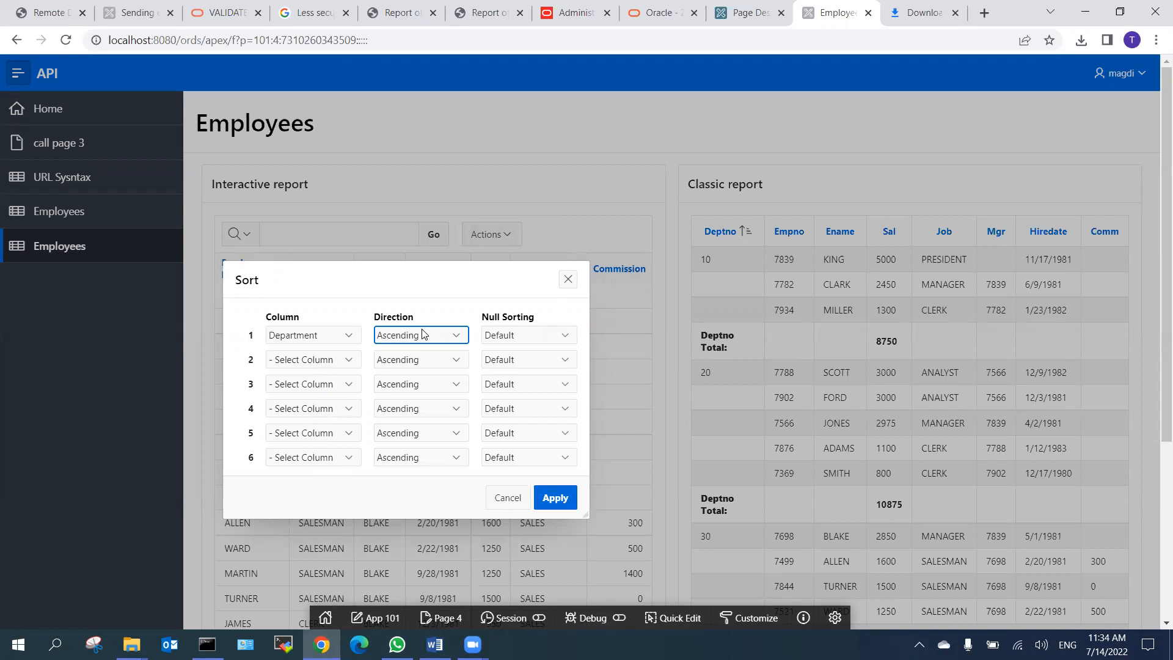
{"action": "left_click", "coordinate": [276, 361]}
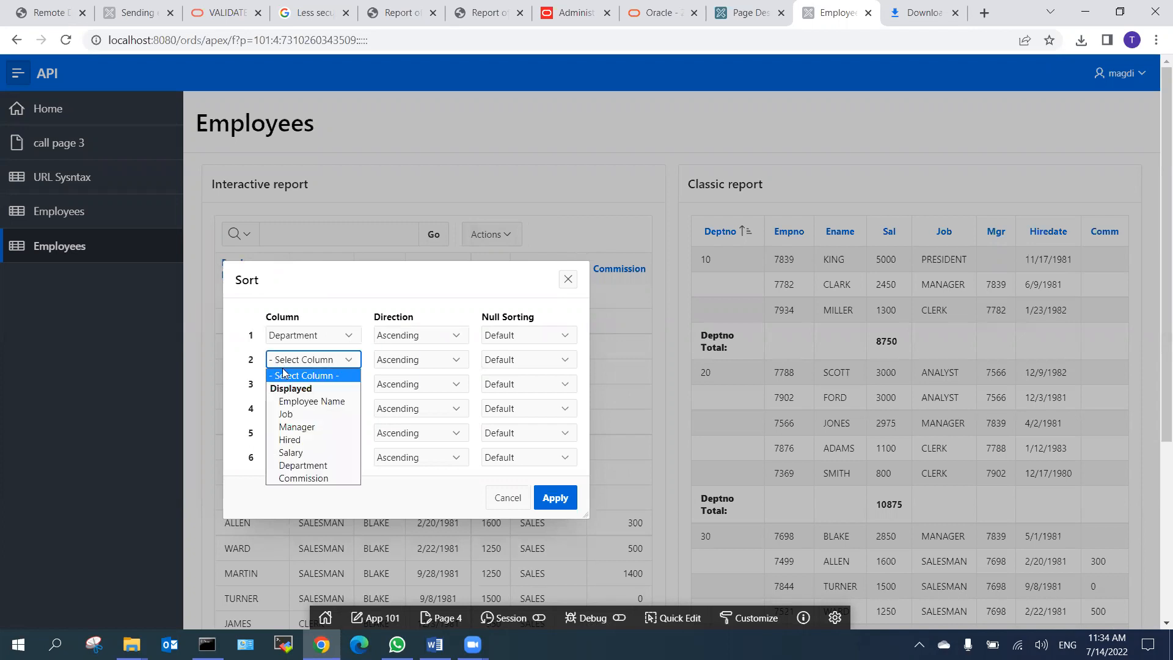
{"action": "left_click", "coordinate": [306, 416]}
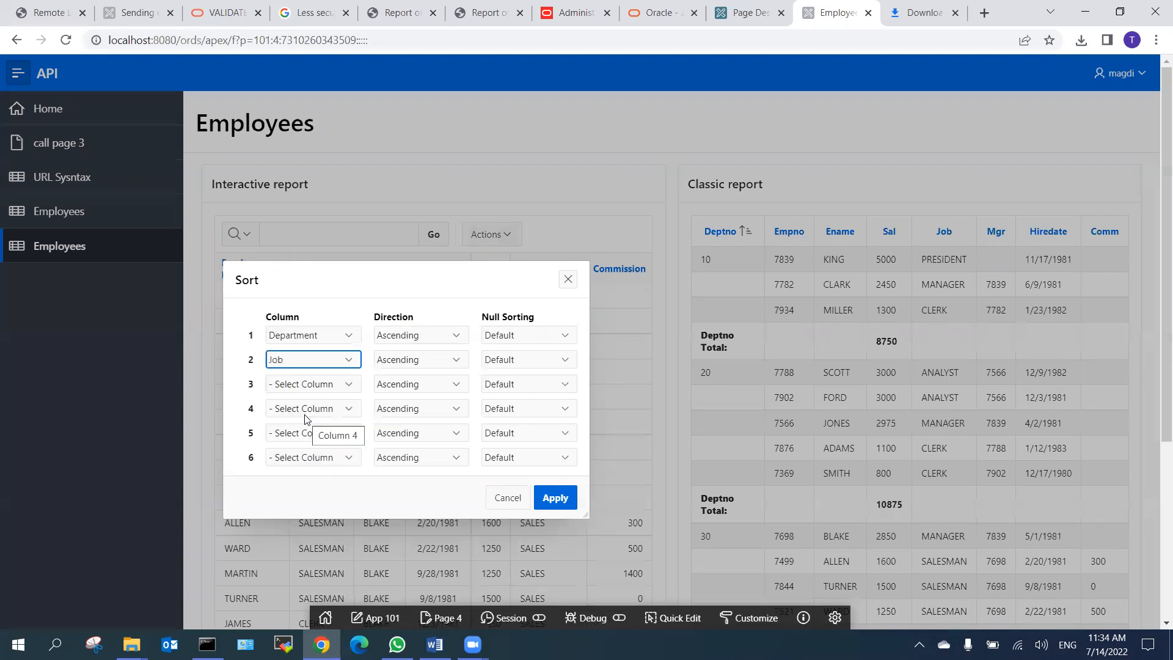
{"action": "left_click", "coordinate": [554, 497]}
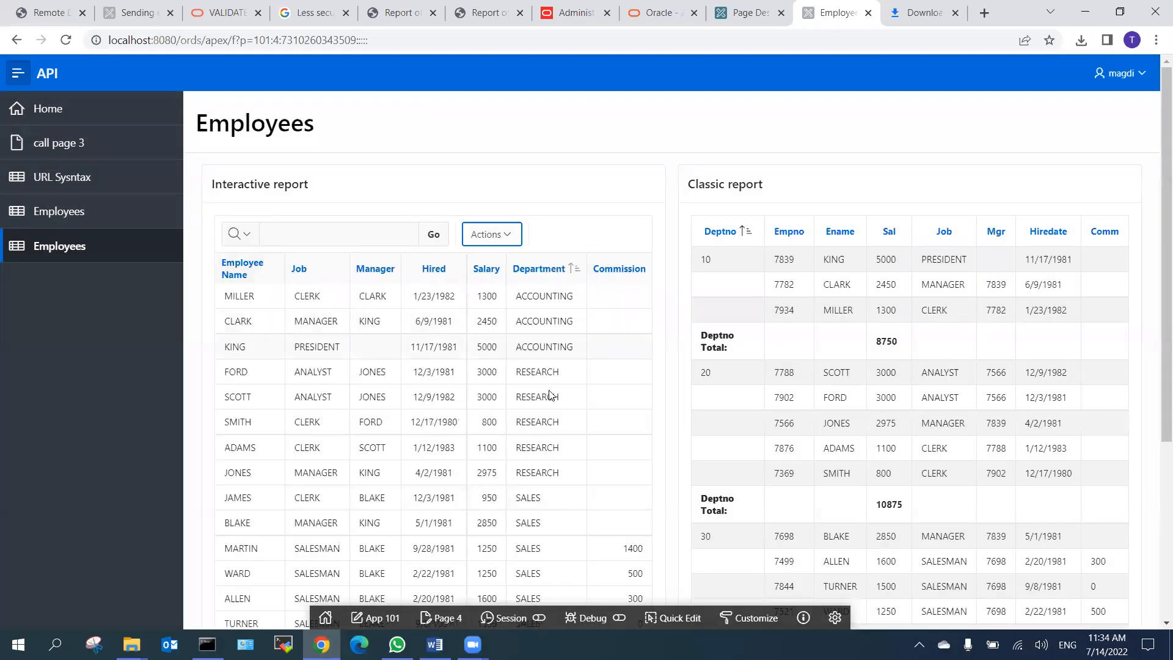
{"action": "scroll", "coordinate": [590, 369], "scroll_direction": "down", "scroll_amount": 3}
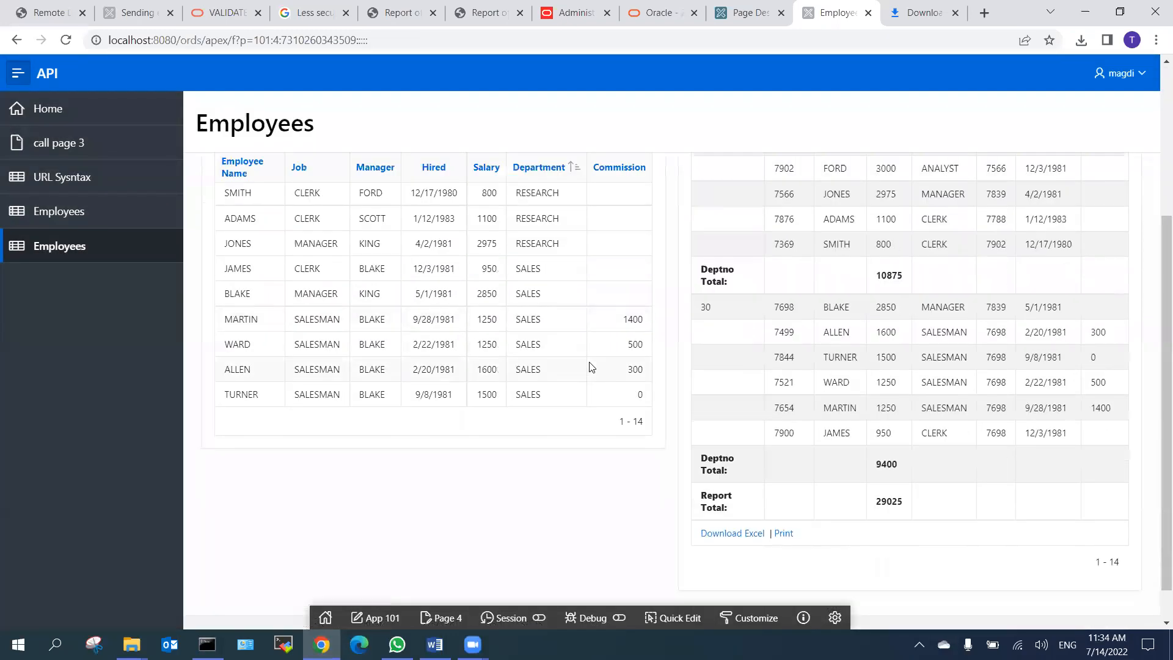
{"action": "scroll", "coordinate": [589, 367], "scroll_direction": "up", "scroll_amount": 3}
{"action": "left_click", "coordinate": [506, 245]}
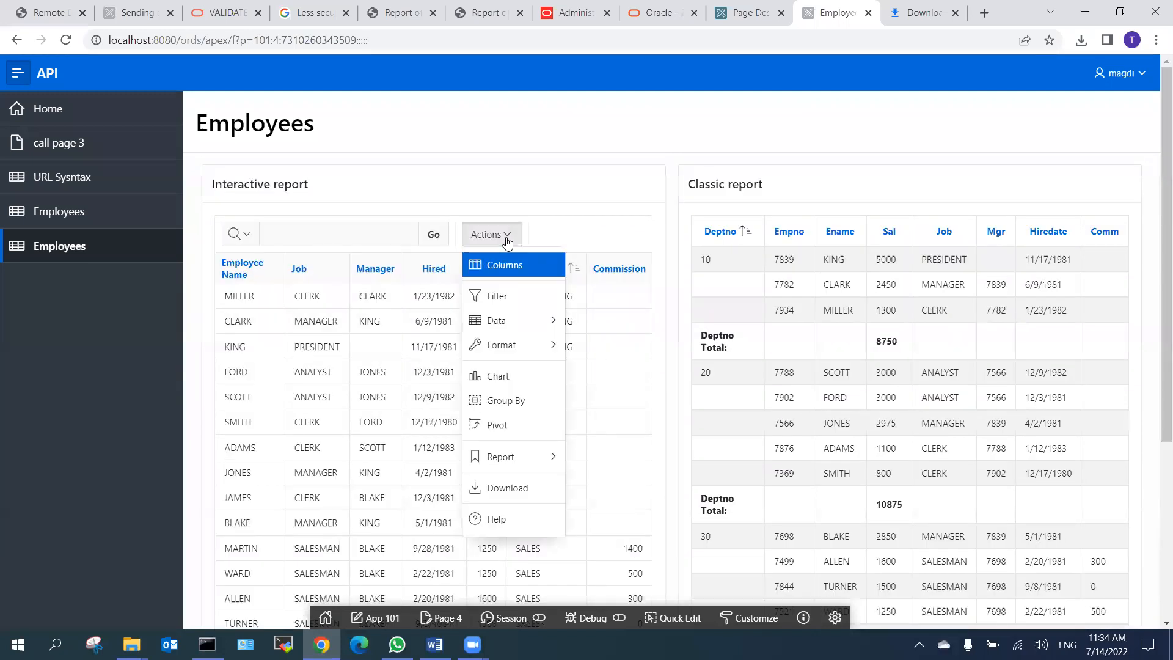
{"action": "left_click", "coordinate": [500, 262]}
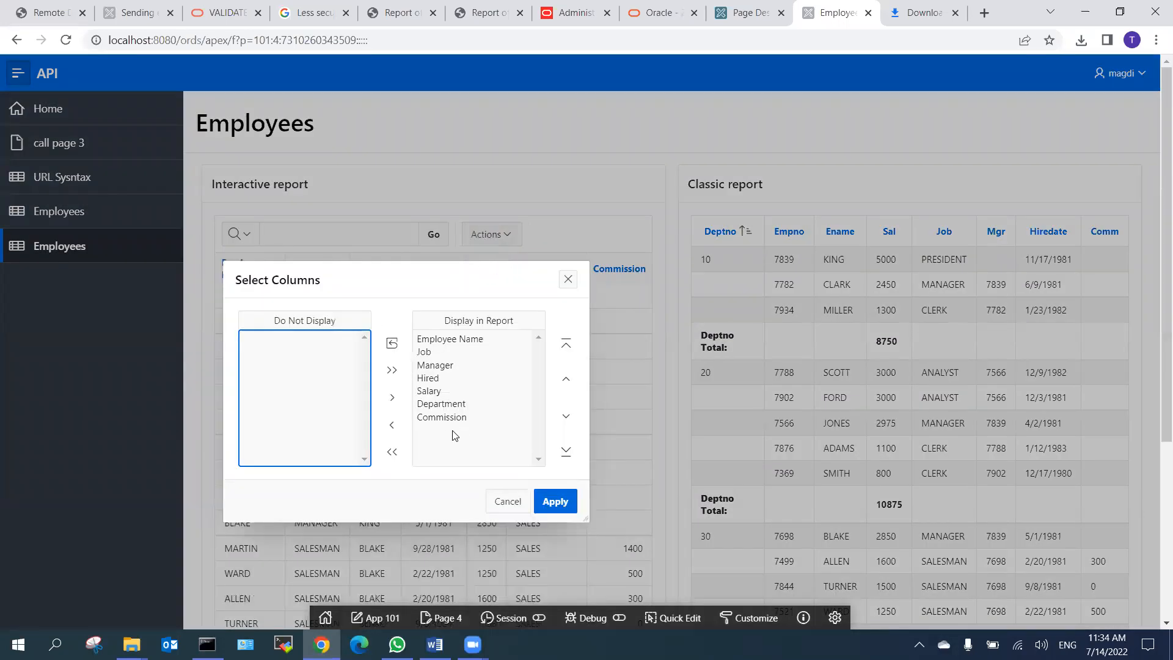
{"action": "left_click", "coordinate": [450, 404]}
{"action": "left_click", "coordinate": [500, 497]}
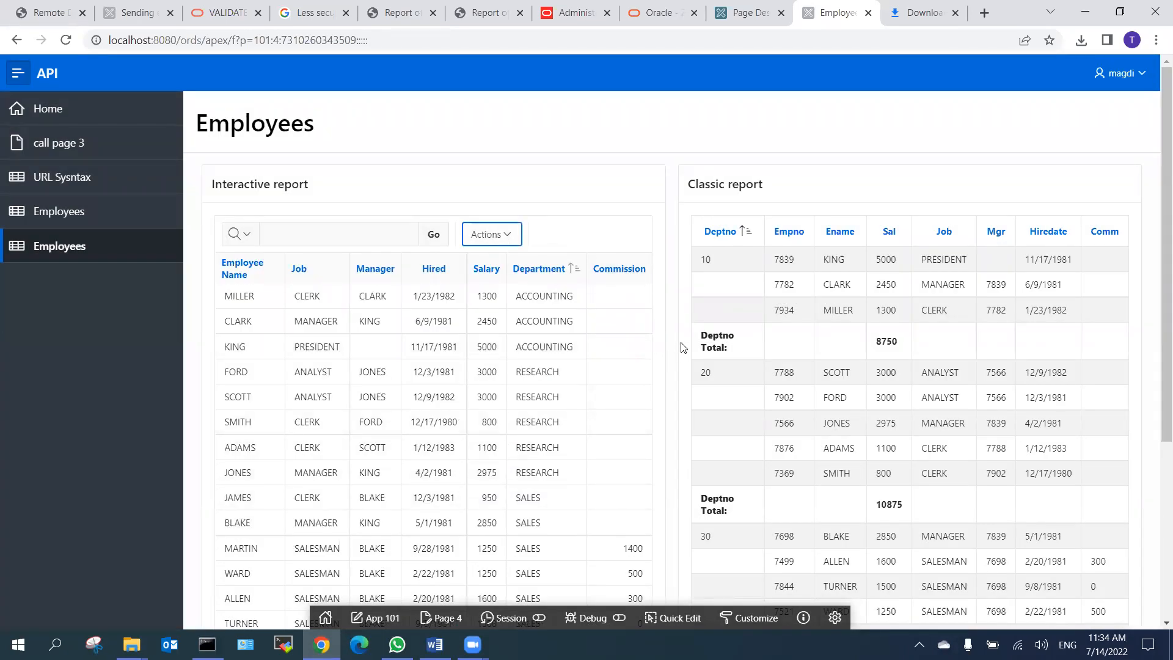
Reload the Employees page and move Department to be the first displayed column of the interactive report.
{"action": "scroll", "coordinate": [631, 357], "scroll_direction": "down", "scroll_amount": 5}
{"action": "scroll", "coordinate": [631, 357], "scroll_direction": "up", "scroll_amount": 5}
{"action": "left_click", "coordinate": [66, 41]}
{"action": "left_click", "coordinate": [510, 237]}
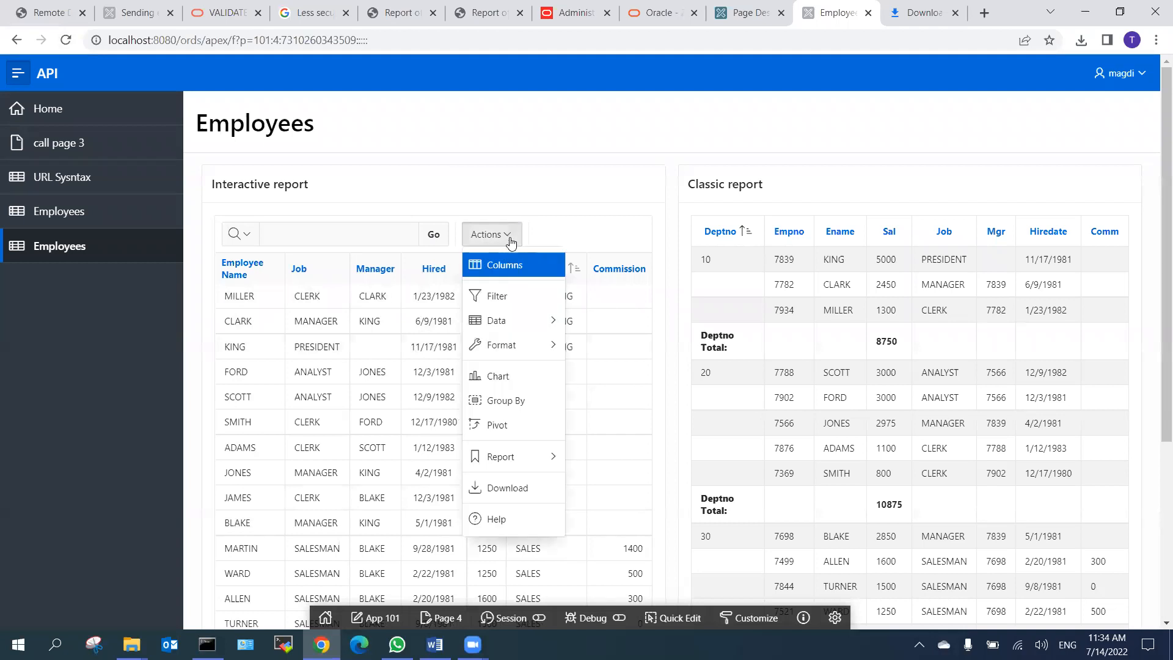
{"action": "left_click", "coordinate": [510, 264]}
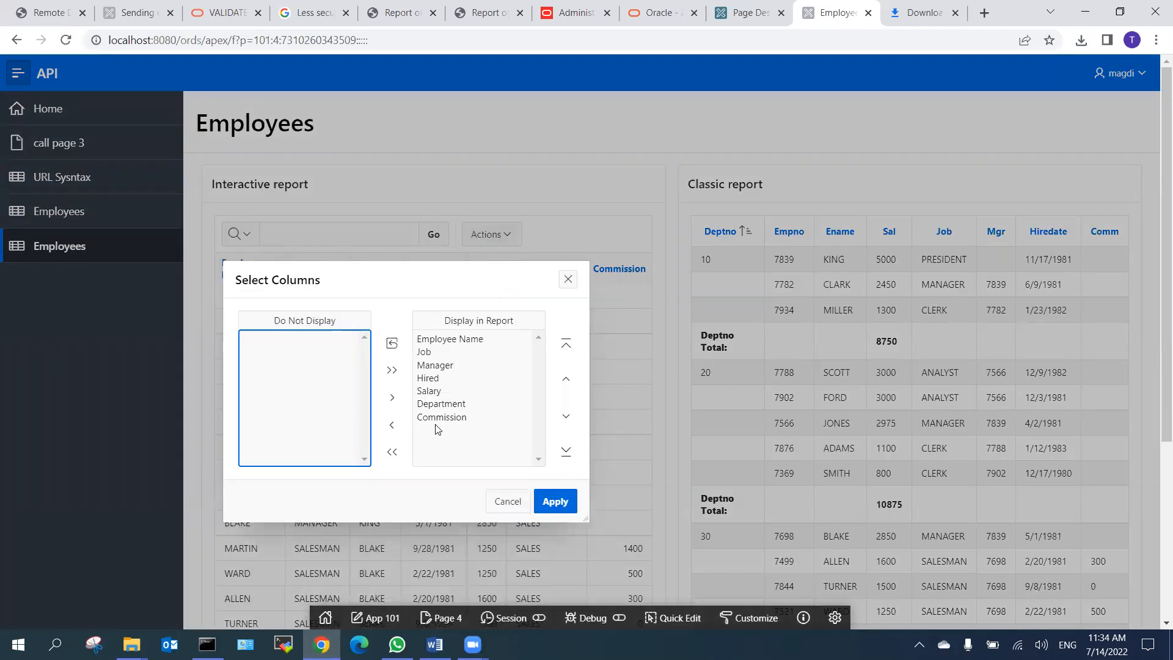
{"action": "left_click", "coordinate": [440, 406]}
{"action": "left_click", "coordinate": [566, 344]}
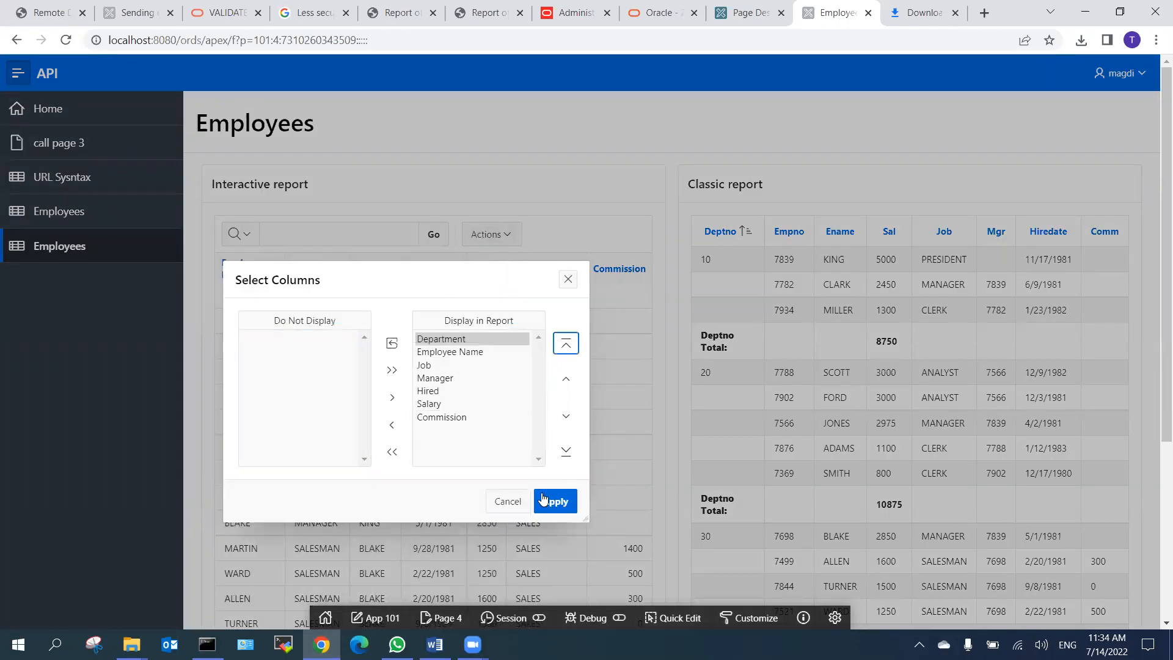
{"action": "left_click", "coordinate": [549, 501]}
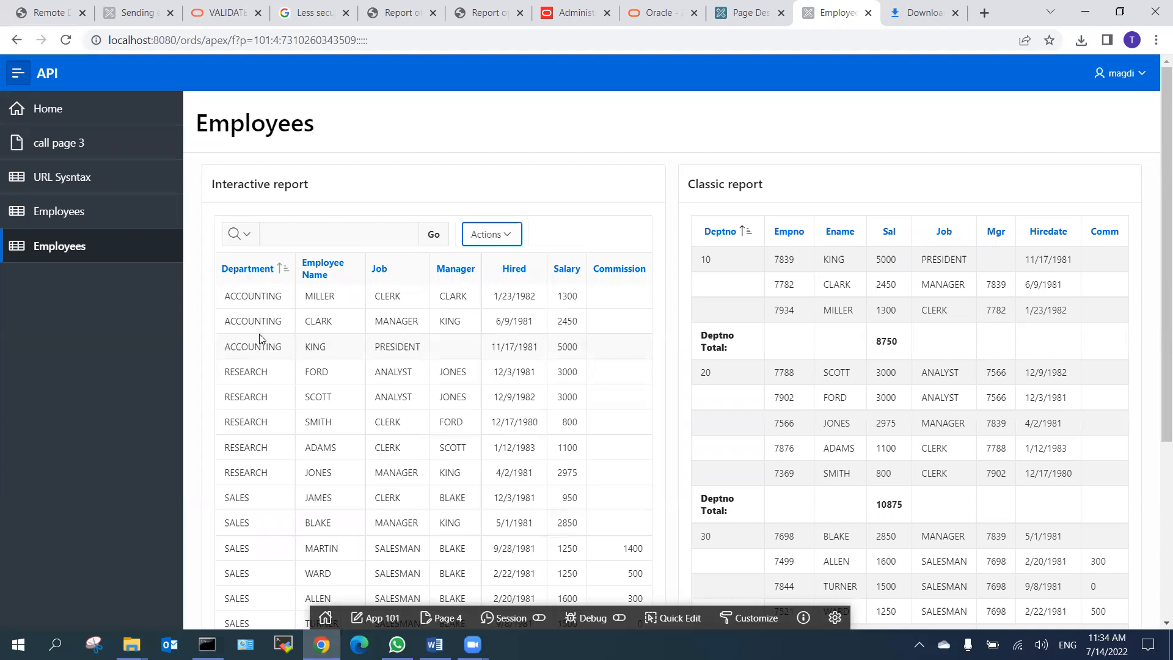
{"action": "double_click", "coordinate": [242, 297]}
{"action": "left_click", "coordinate": [243, 324]}
{"action": "double_click", "coordinate": [243, 323]}
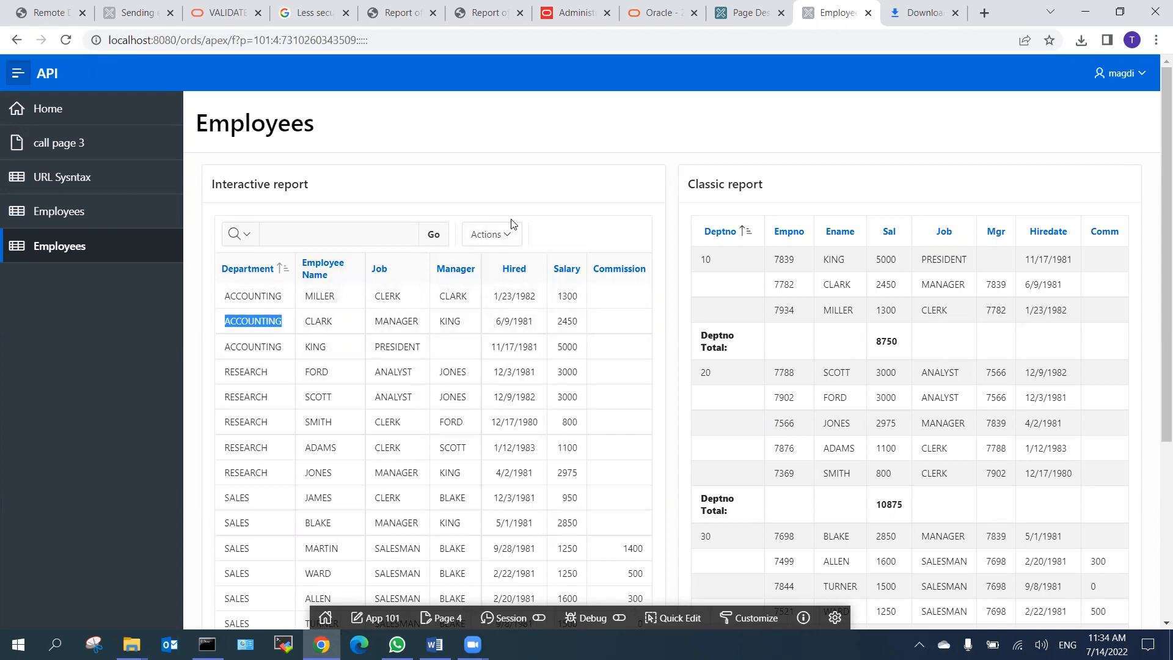
Add a Median aggregation on the Salary column of the interactive report and check the aggregate row.
{"action": "left_click", "coordinate": [516, 234]}
{"action": "mouse_move", "coordinate": [530, 318]}
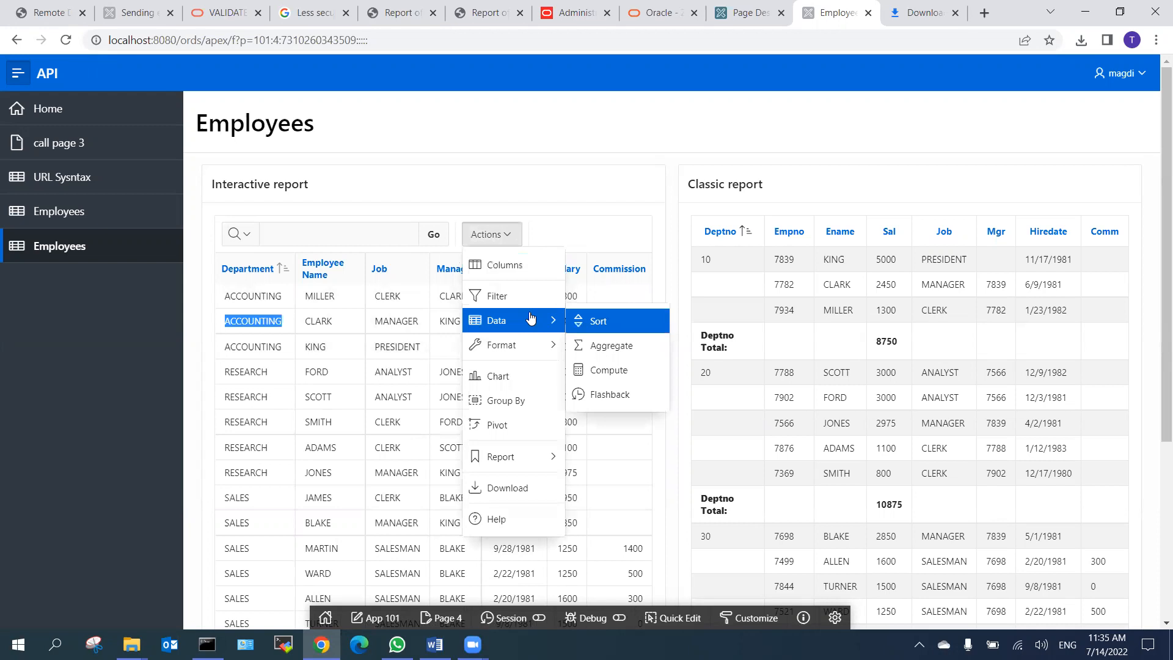
{"action": "left_click", "coordinate": [610, 346]}
{"action": "left_click", "coordinate": [290, 338]}
{"action": "left_click", "coordinate": [290, 338]}
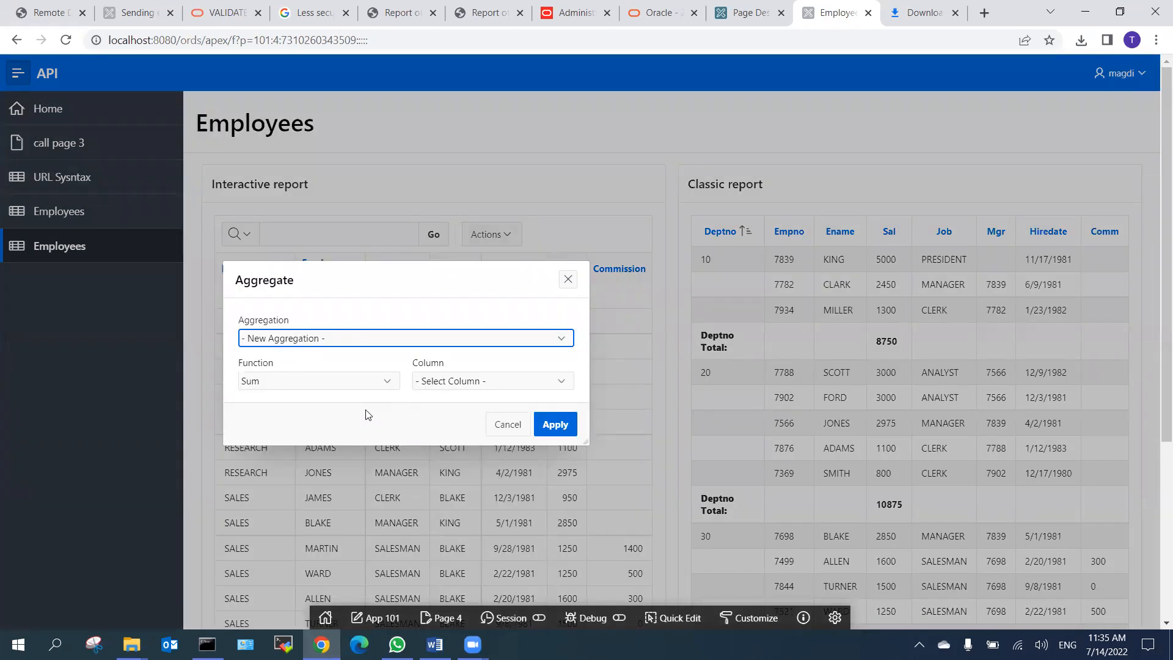
{"action": "left_click", "coordinate": [454, 381]}
{"action": "left_click", "coordinate": [455, 423]}
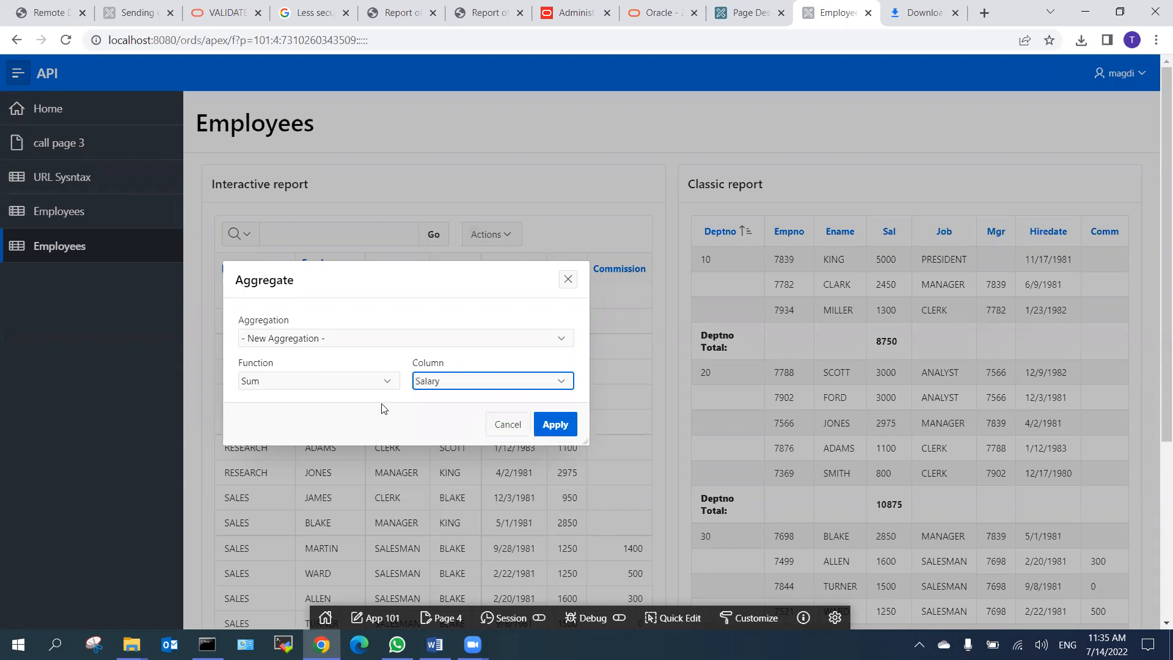
{"action": "left_click", "coordinate": [296, 381]}
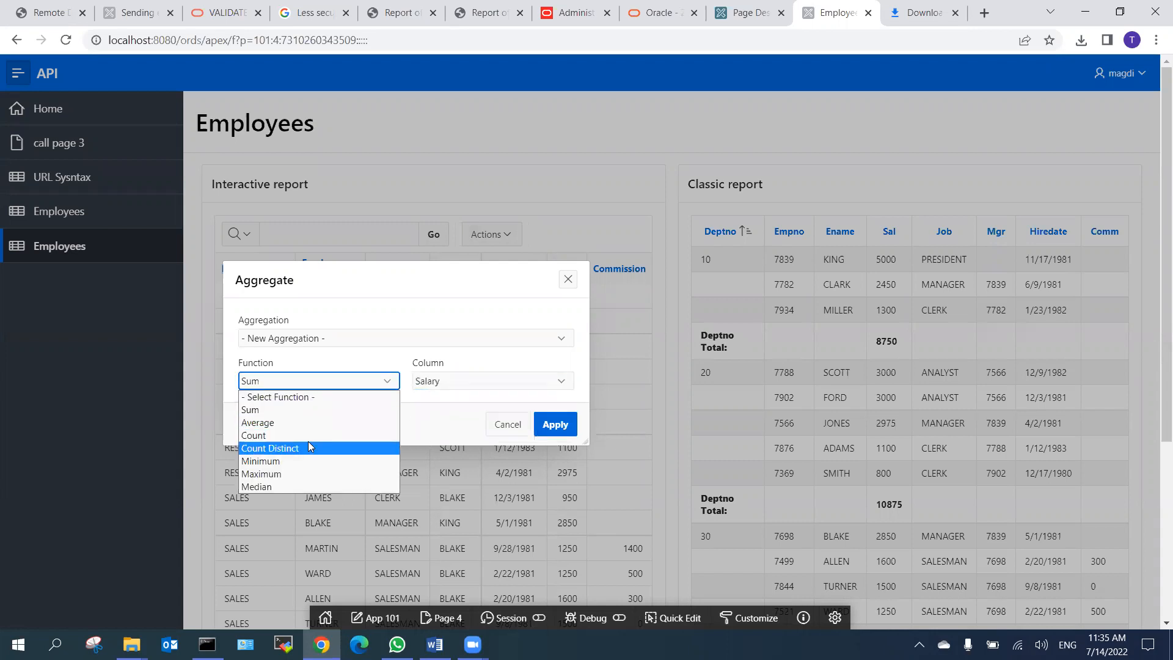
{"action": "left_click", "coordinate": [285, 487]}
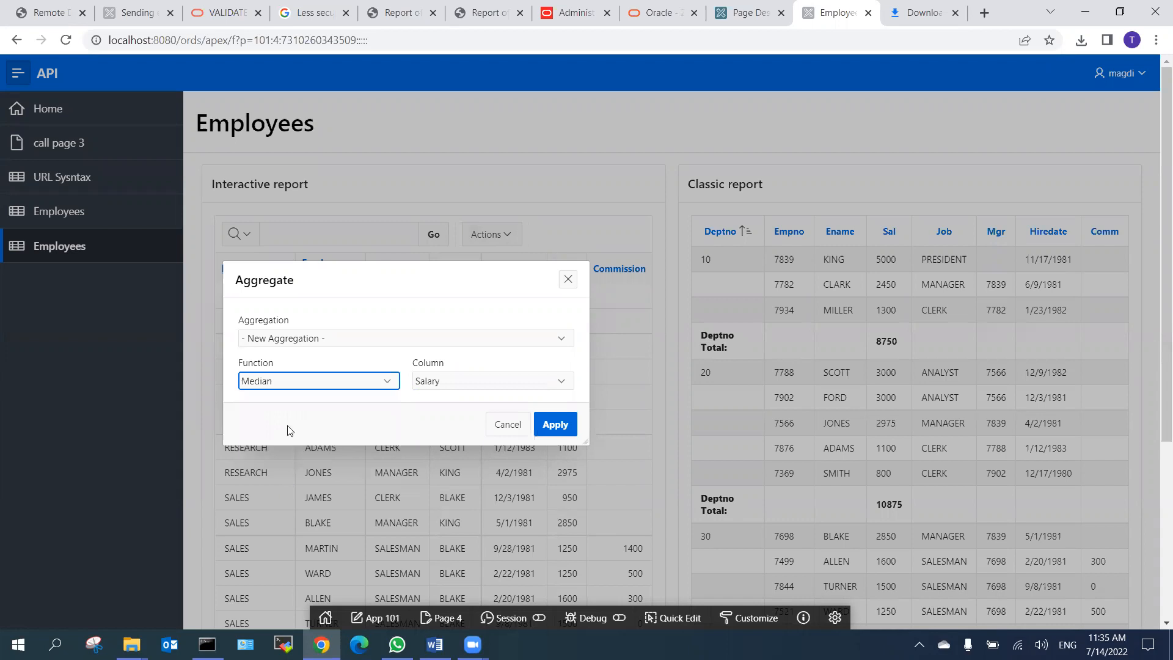
{"action": "left_click", "coordinate": [547, 427]}
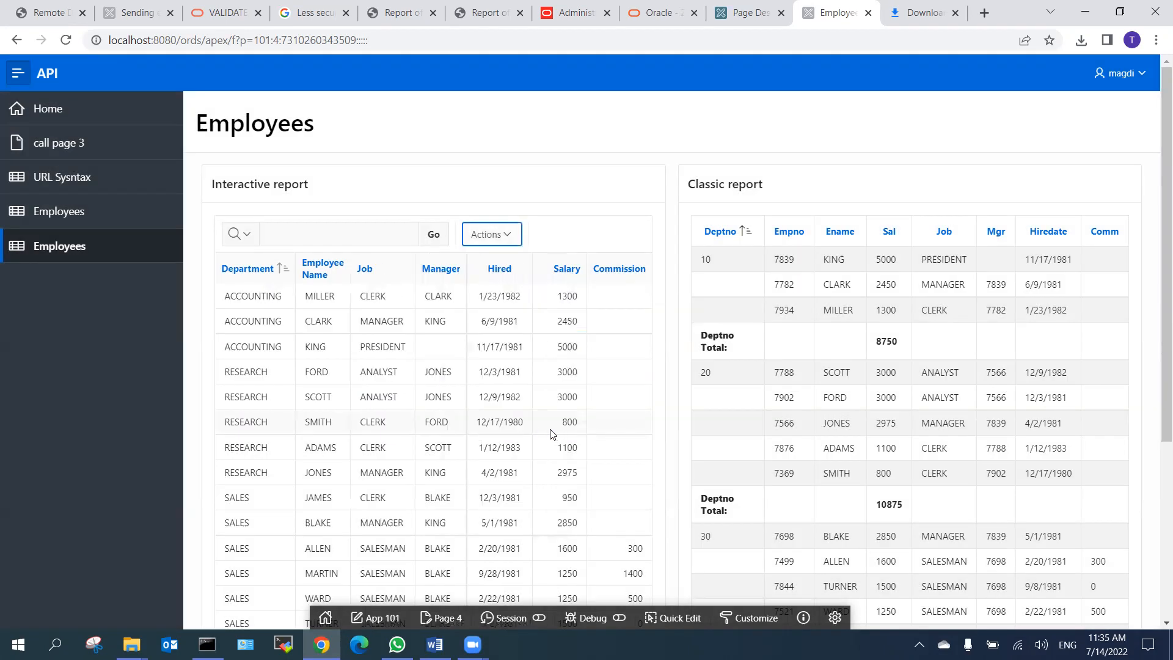
{"action": "scroll", "coordinate": [546, 431], "scroll_direction": "down", "scroll_amount": 5}
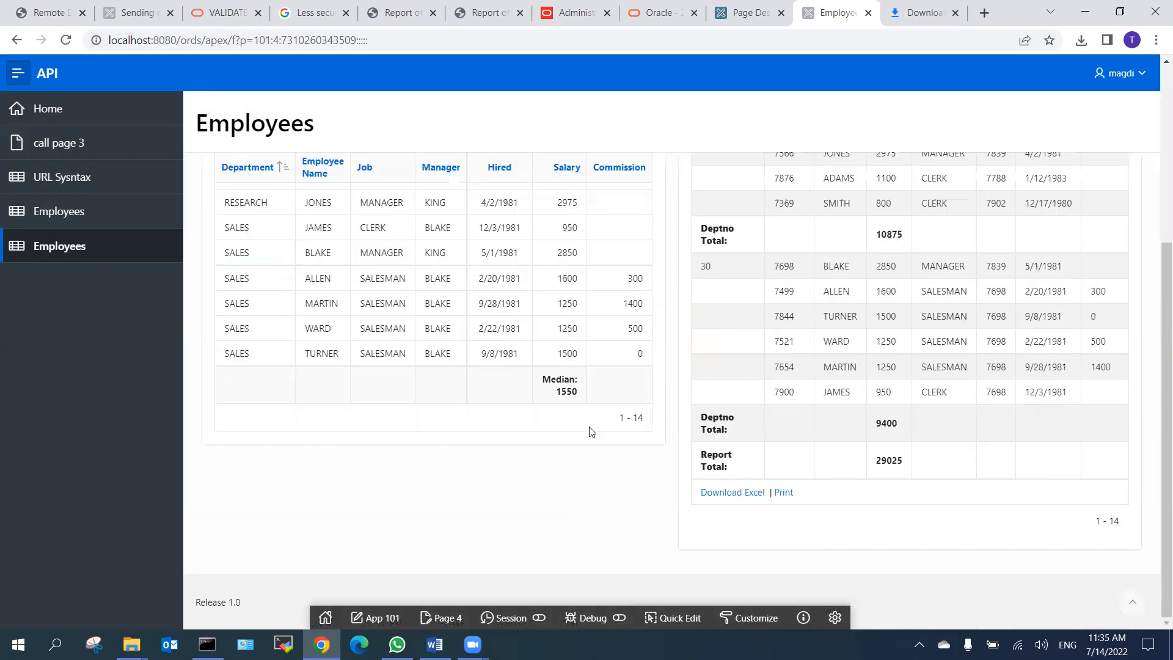
{"action": "double_click", "coordinate": [569, 394]}
{"action": "scroll", "coordinate": [584, 399], "scroll_direction": "up", "scroll_amount": 4}
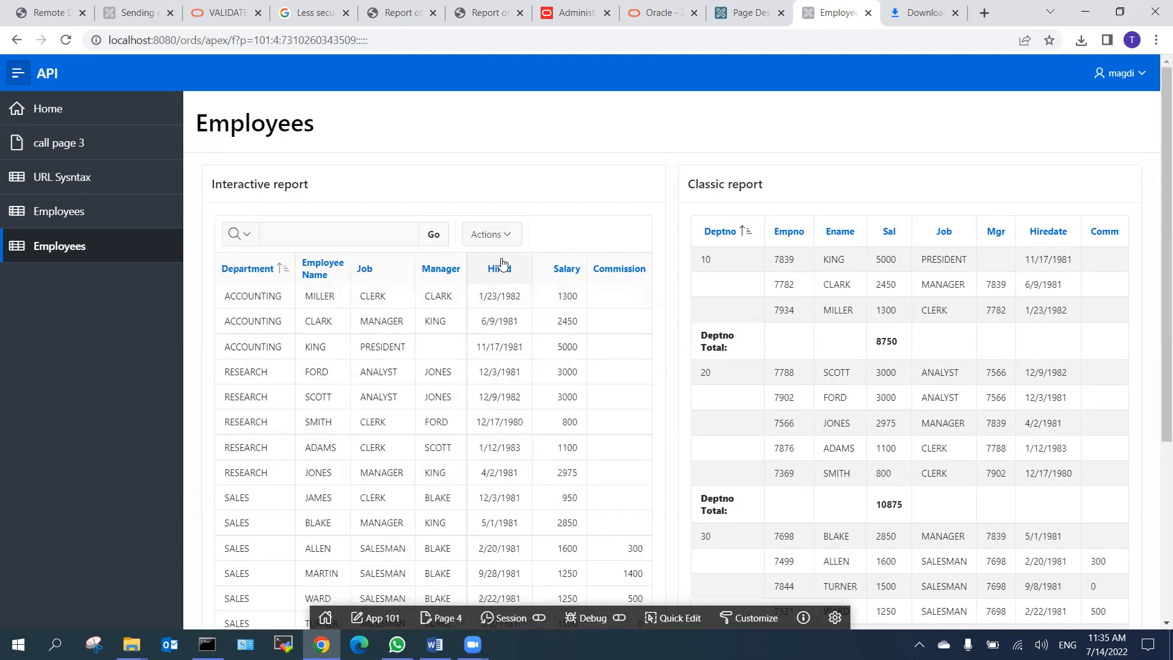
Add a new Sum aggregation on the interactive report's Salary column and check the aggregate row.
{"action": "left_click", "coordinate": [512, 236]}
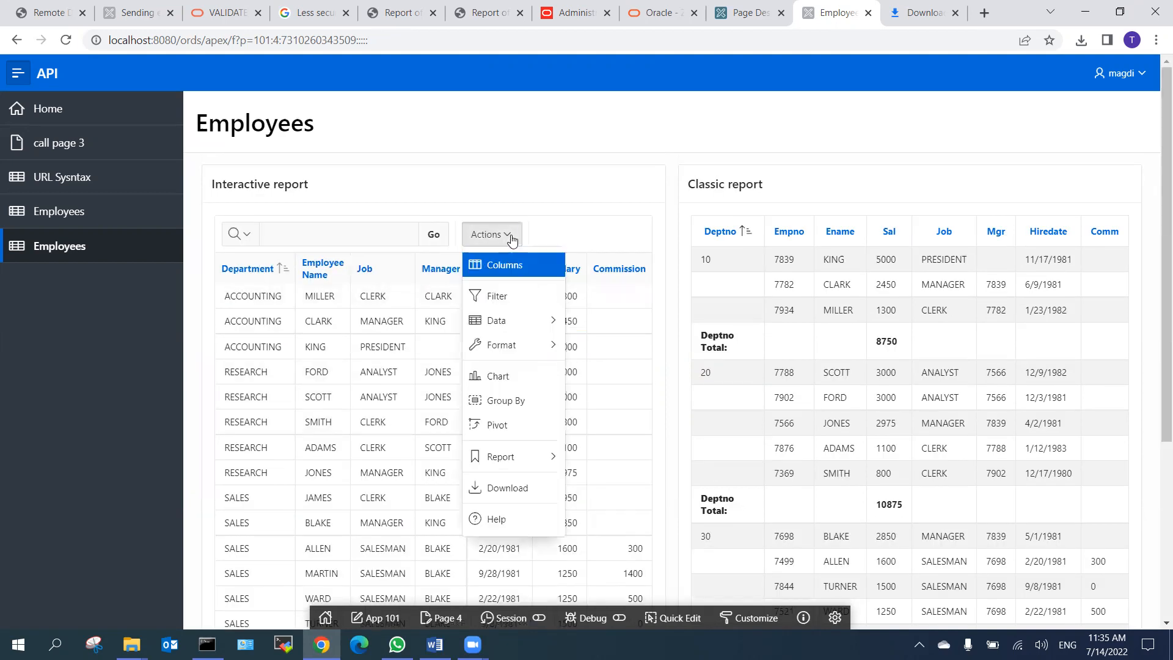
{"action": "left_click", "coordinate": [541, 320]}
{"action": "left_click", "coordinate": [626, 350]}
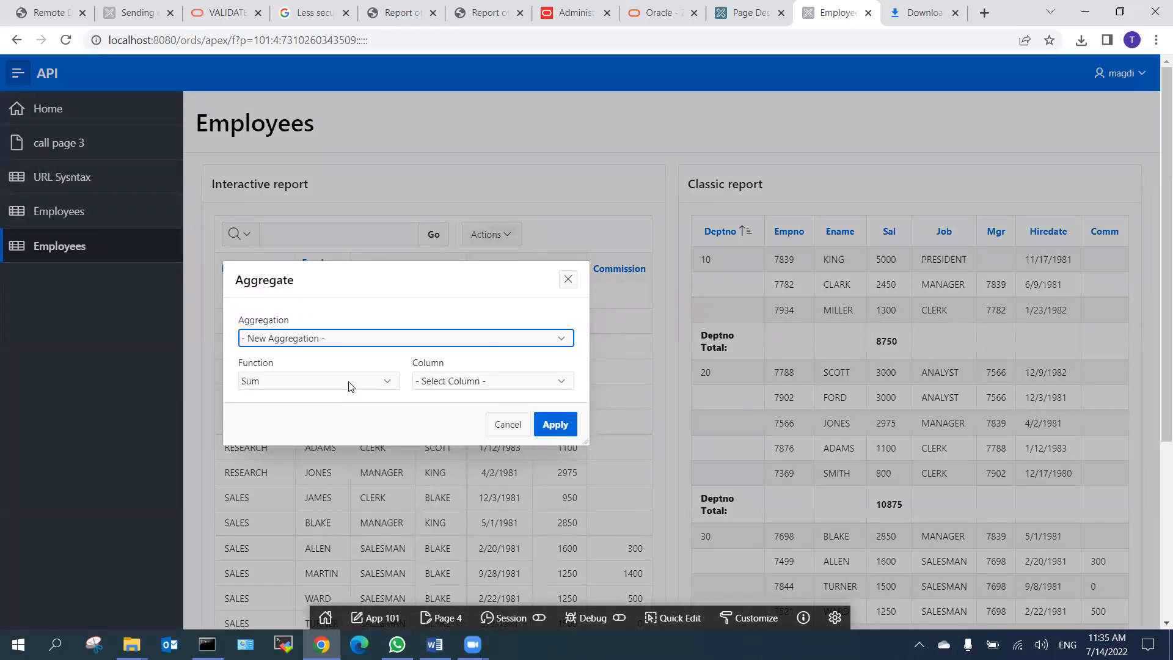
{"action": "left_click", "coordinate": [296, 307]}
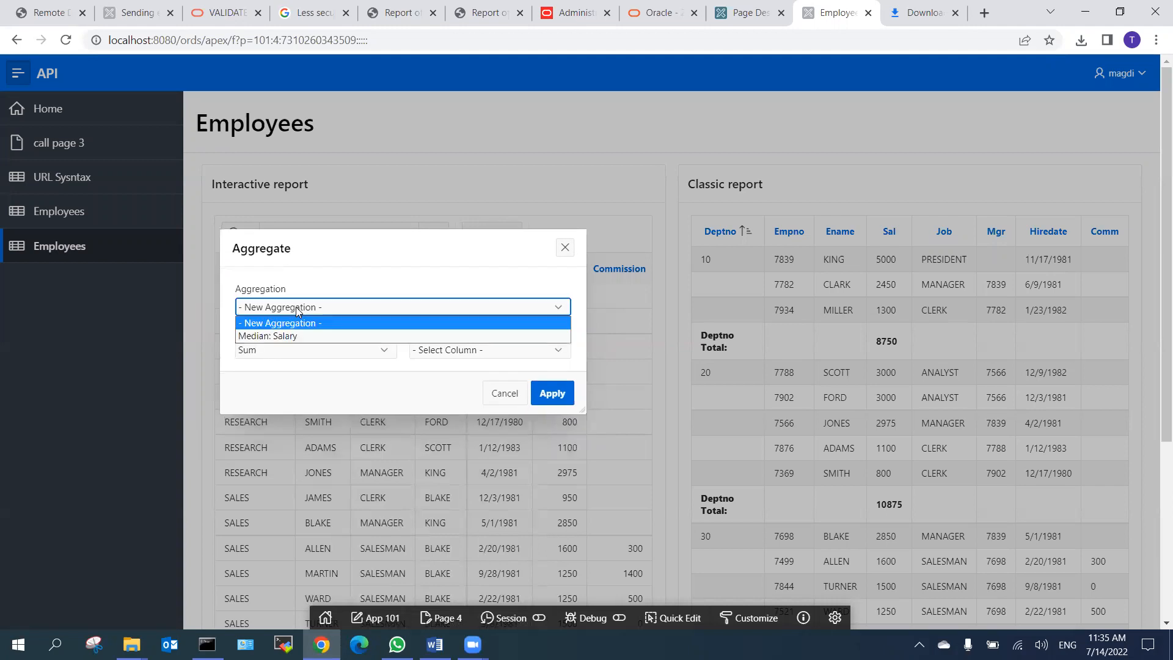
{"action": "left_click", "coordinate": [290, 324]}
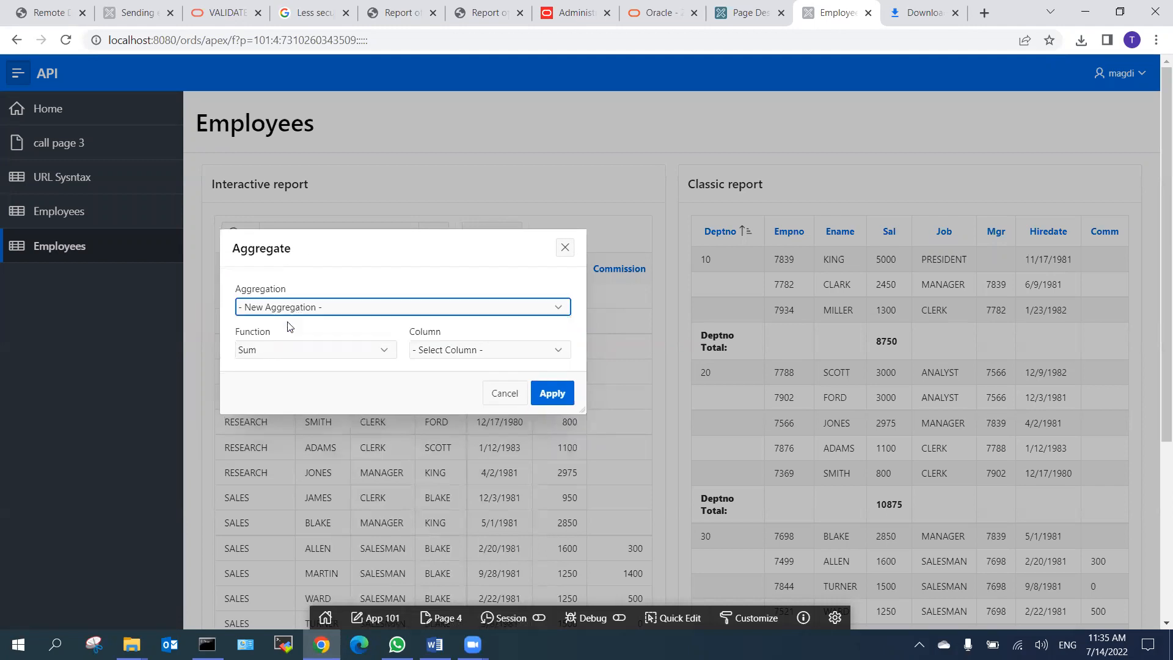
{"action": "left_click", "coordinate": [443, 353]}
{"action": "left_click", "coordinate": [446, 390]}
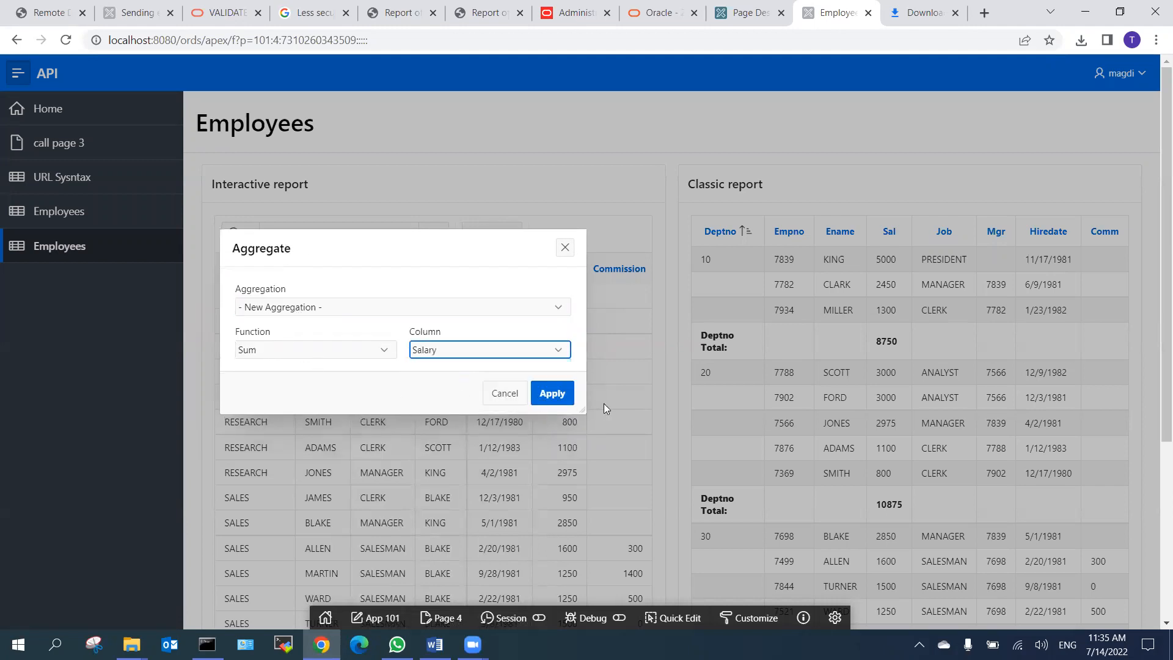
{"action": "left_click", "coordinate": [557, 392]}
{"action": "scroll", "coordinate": [558, 392], "scroll_direction": "down", "scroll_amount": 5}
{"action": "double_click", "coordinate": [560, 380]}
{"action": "scroll", "coordinate": [564, 381], "scroll_direction": "up", "scroll_amount": 5}
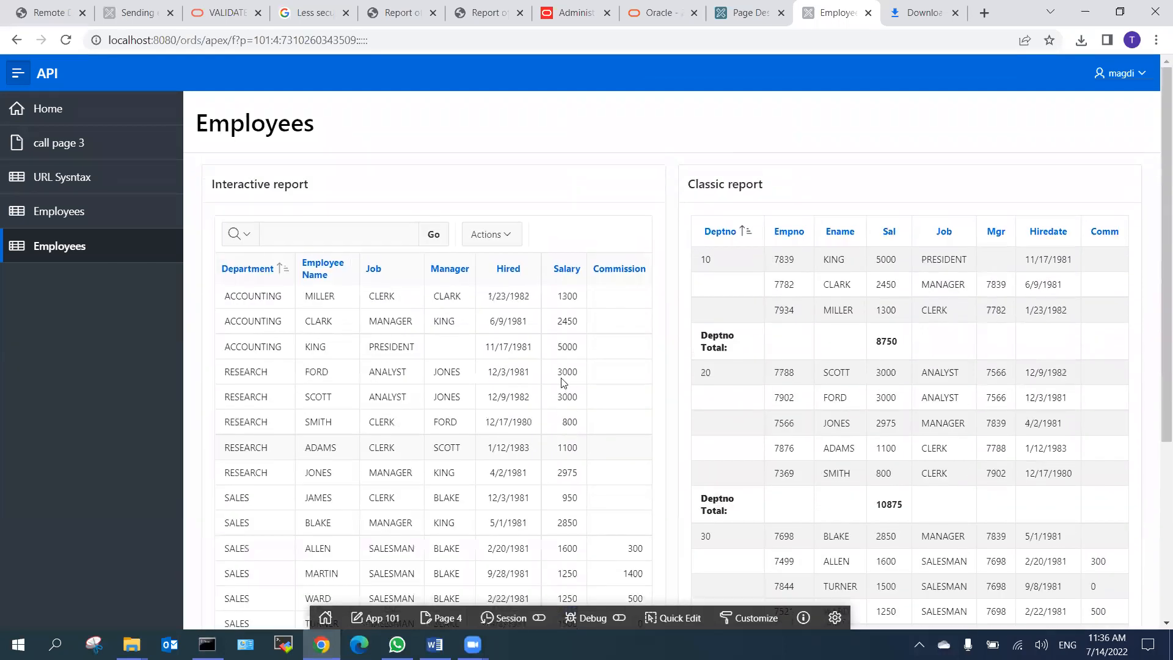
{"action": "left_click", "coordinate": [507, 236]}
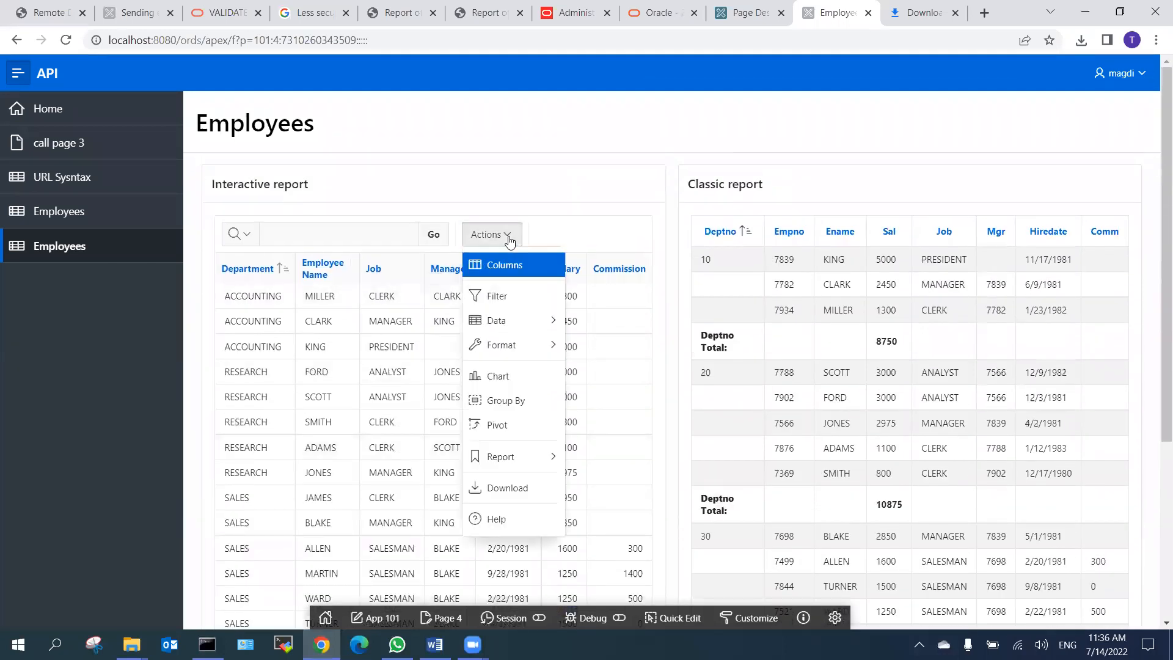
{"action": "left_click", "coordinate": [514, 331]}
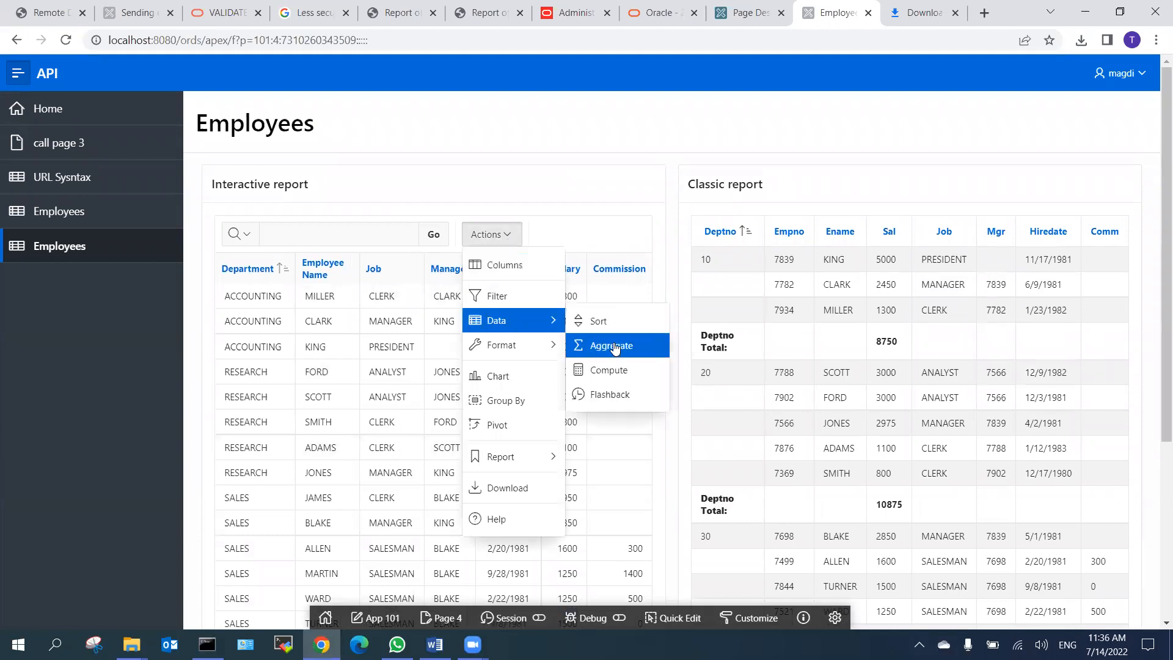
{"action": "left_click", "coordinate": [600, 373]}
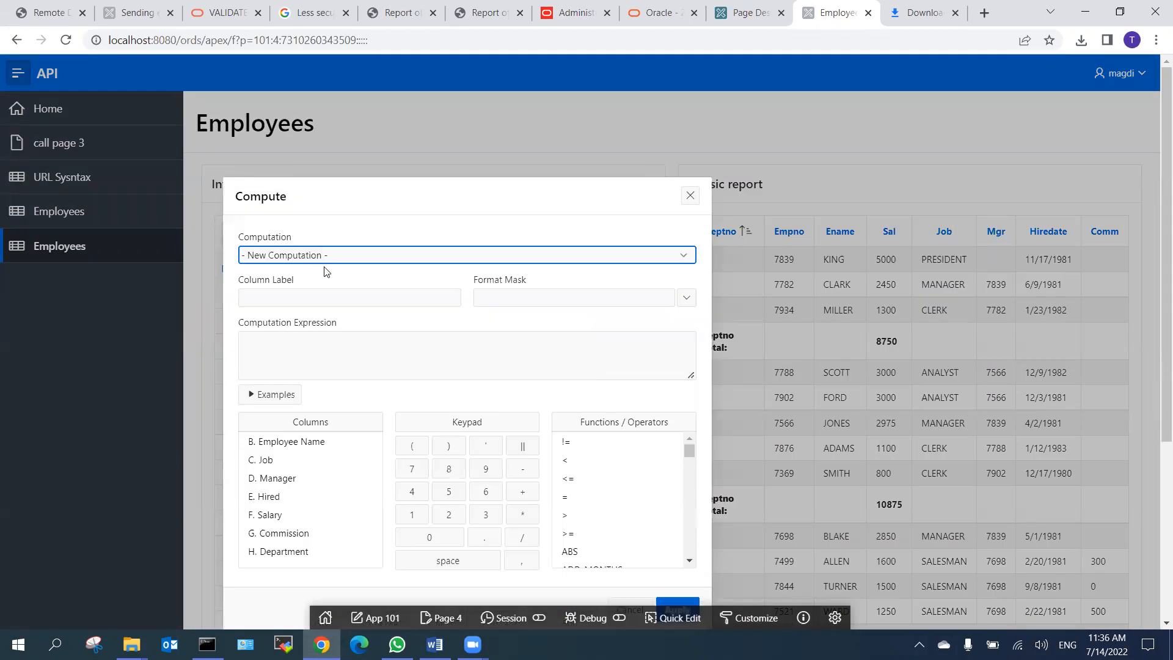
{"action": "left_click", "coordinate": [691, 197]}
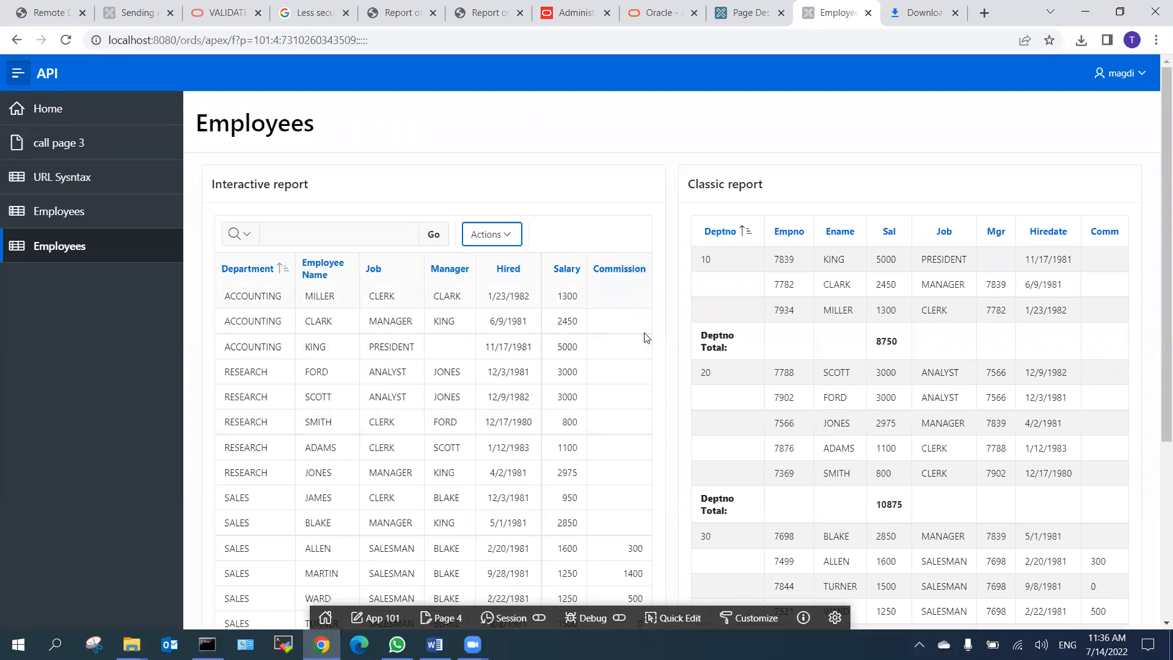
Start a new computation in the interactive report with column label sal+Com and the format mask 999G999G999G999G990D00.
{"action": "double_click", "coordinate": [568, 548]}
{"action": "double_click", "coordinate": [635, 548]}
{"action": "left_click", "coordinate": [504, 238]}
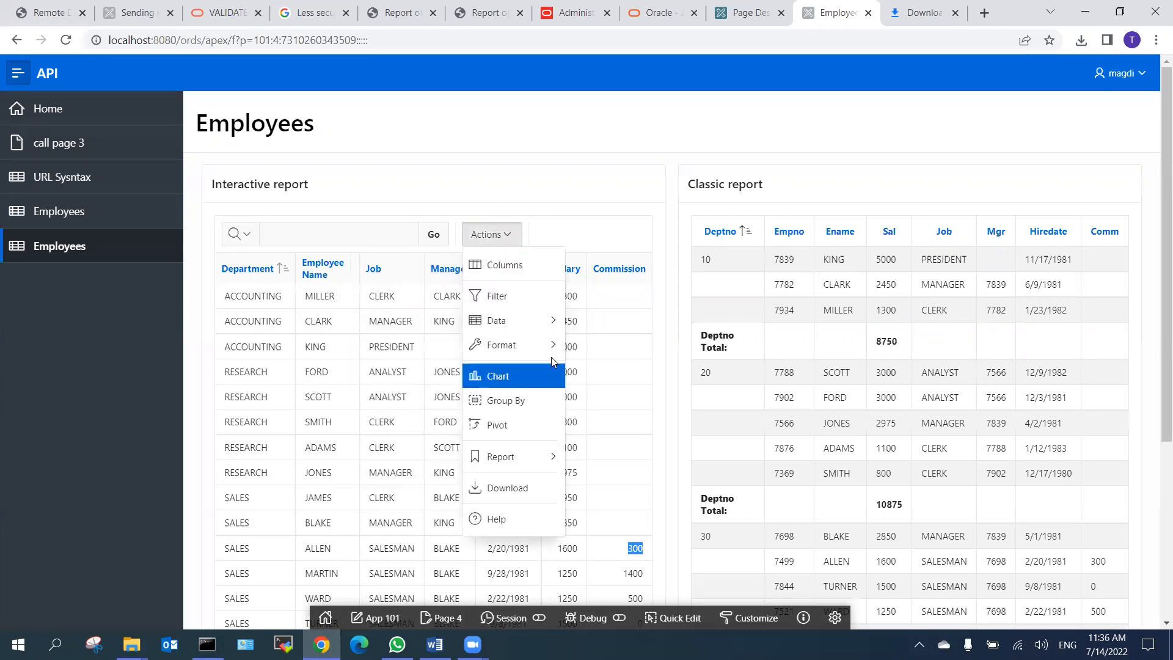
{"action": "mouse_move", "coordinate": [552, 322]}
{"action": "left_click", "coordinate": [616, 368]}
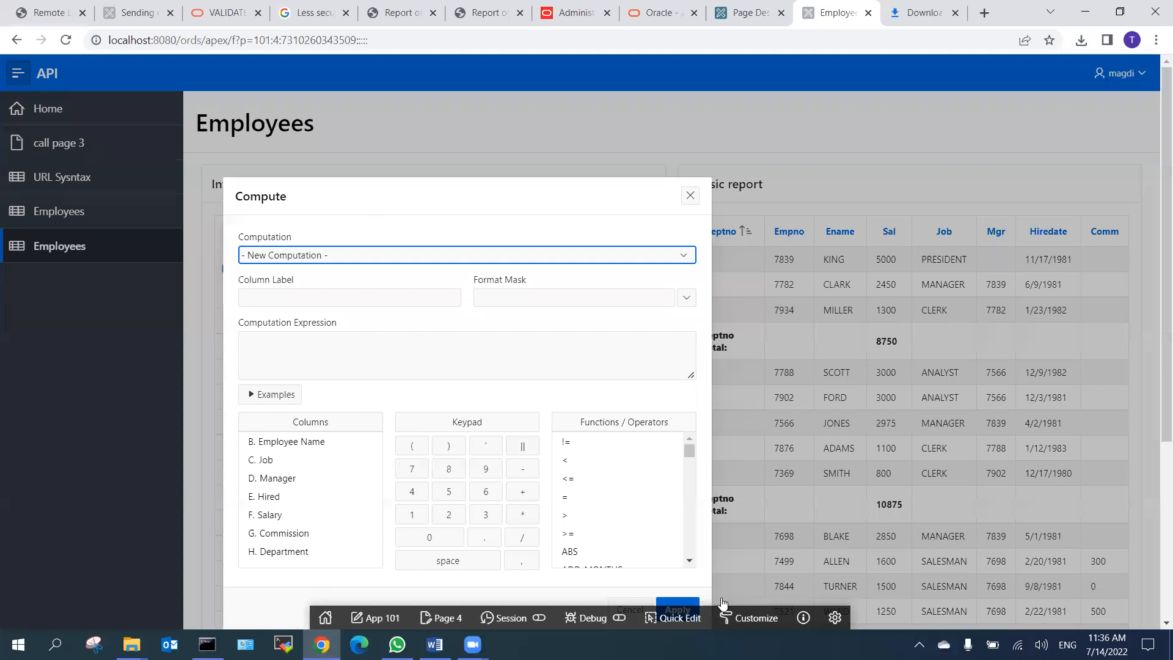
{"action": "left_click", "coordinate": [298, 299]}
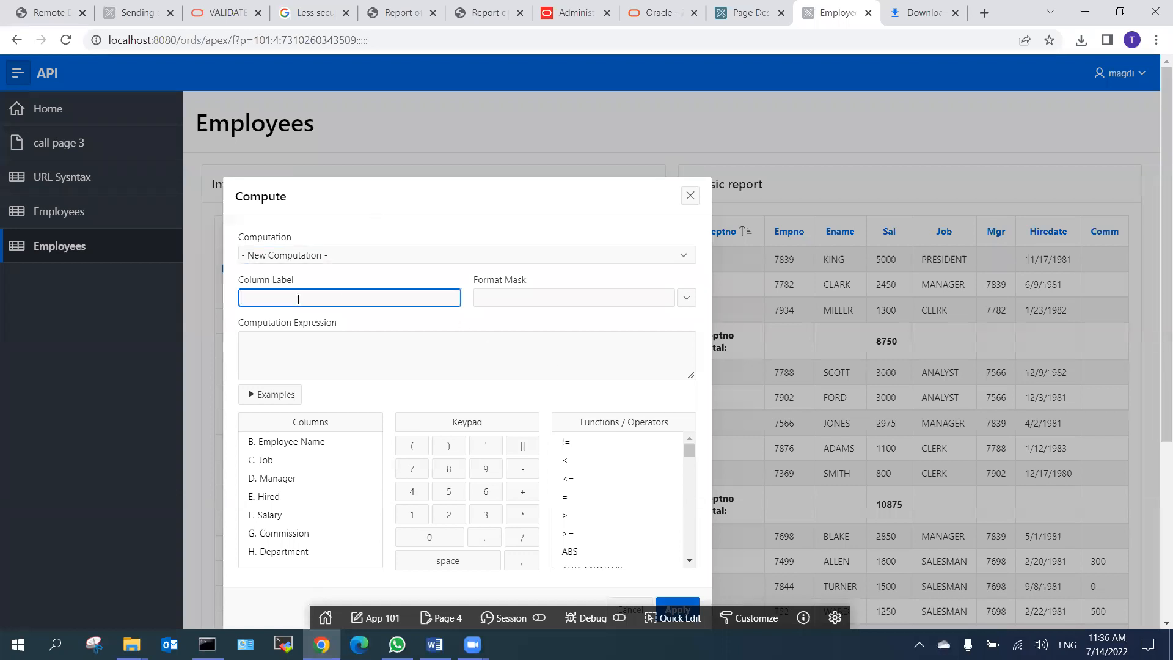
{"action": "type", "text": "sal+Com"}
{"action": "left_click", "coordinate": [685, 298]}
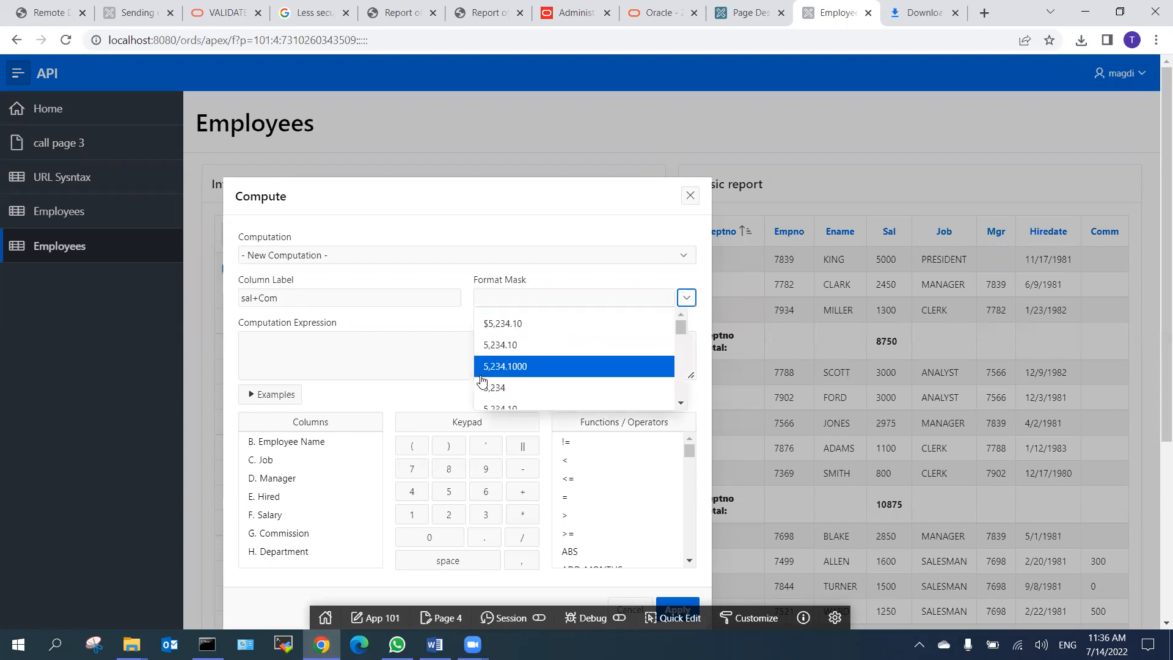
{"action": "left_click", "coordinate": [507, 346]}
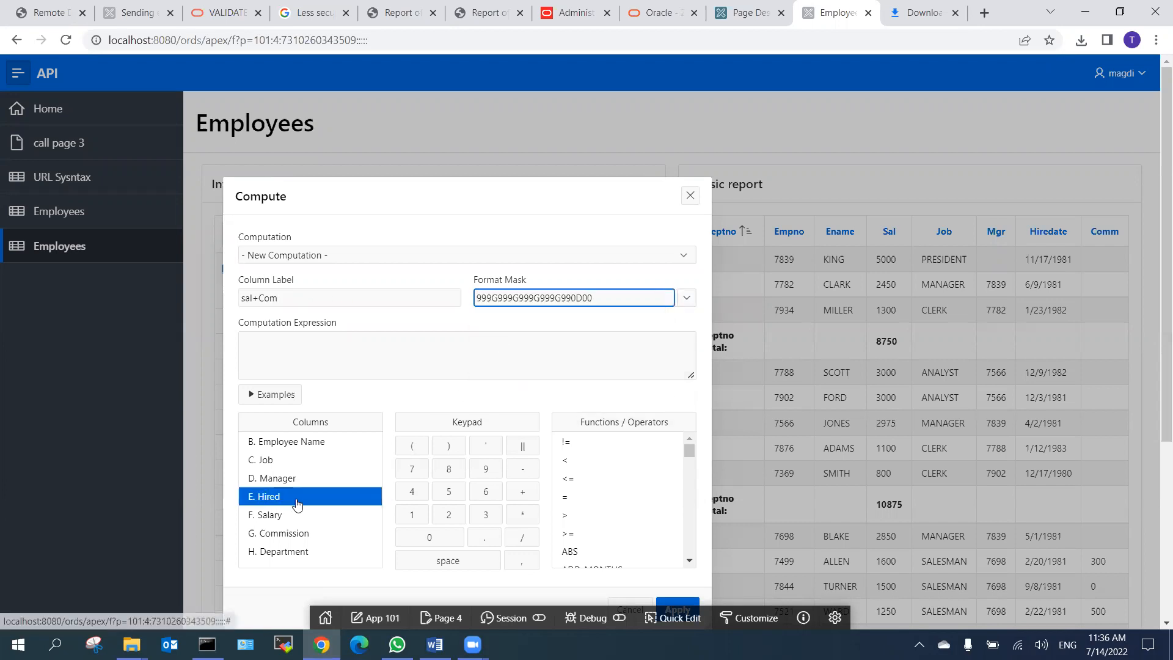
Enter the computation expression F + nvl(G,0), adding Salary and Commission with nulls as 0, and apply it.
{"action": "left_click", "coordinate": [296, 345]}
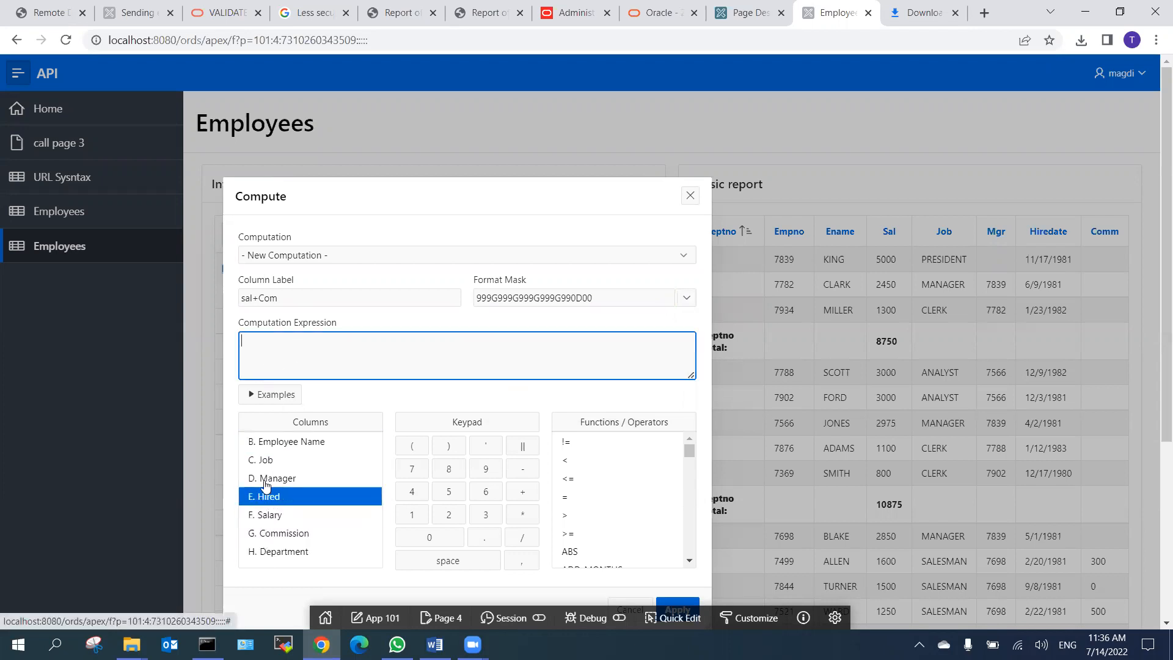
{"action": "left_click", "coordinate": [281, 515]}
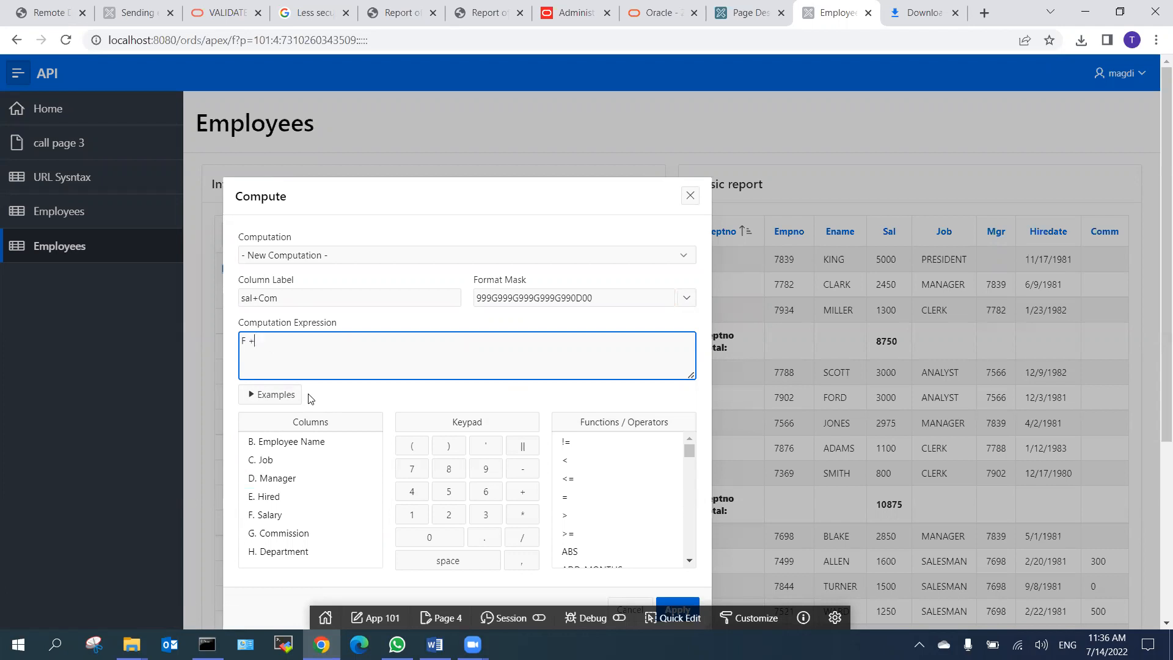
{"action": "left_click", "coordinate": [300, 534]}
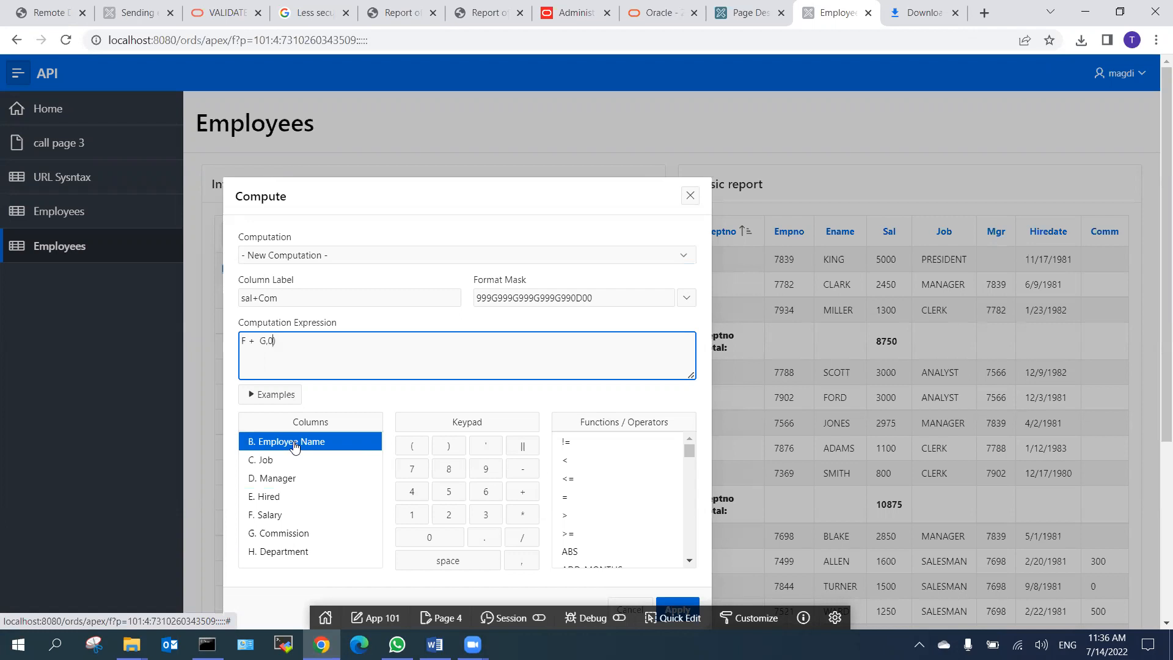
{"action": "type", "text": "nvl("}
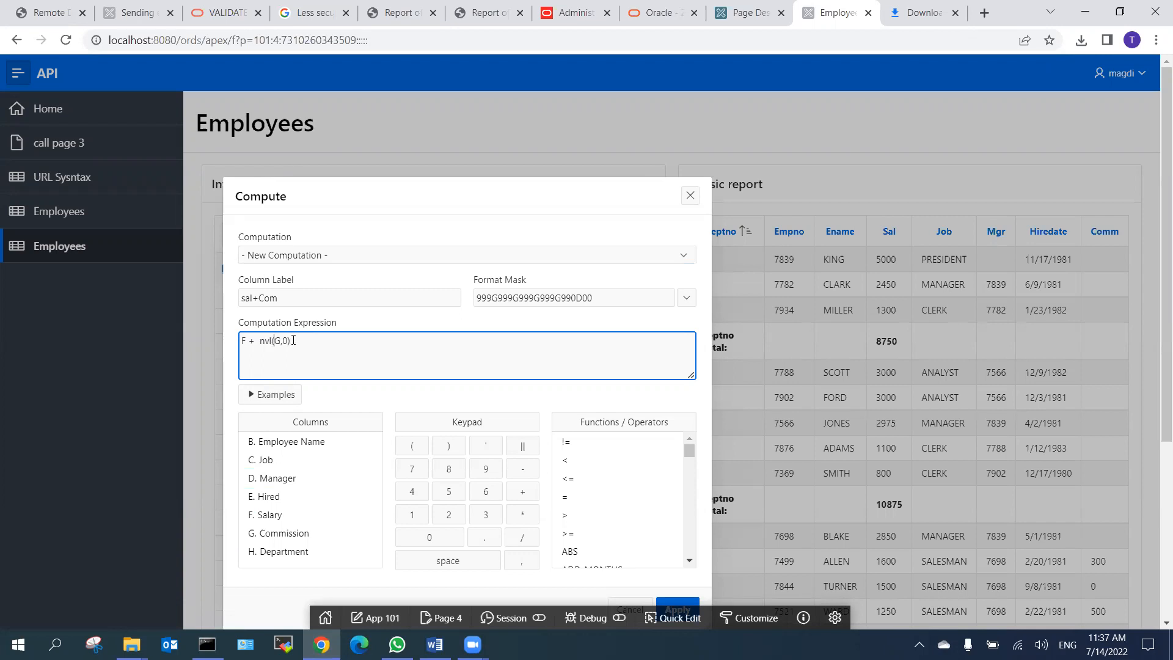
{"action": "left_click_drag", "start_coordinate": [294, 340], "coordinate": [236, 340]}
{"action": "left_click_drag", "start_coordinate": [465, 191], "coordinate": [455, 189]}
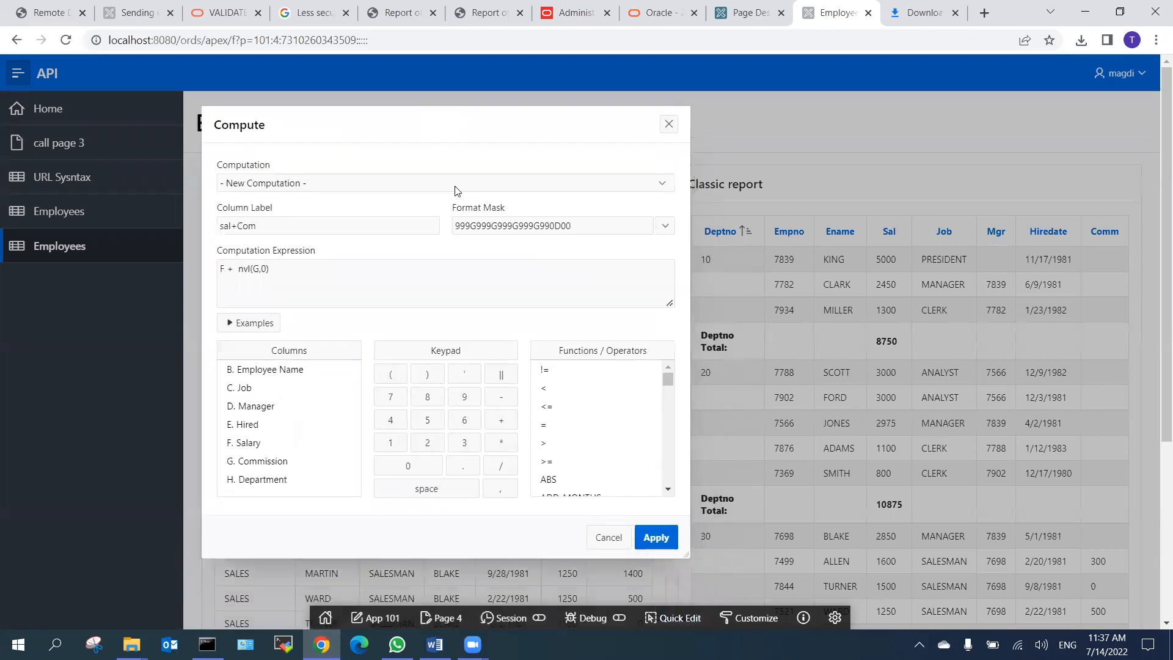
{"action": "left_click", "coordinate": [652, 538]}
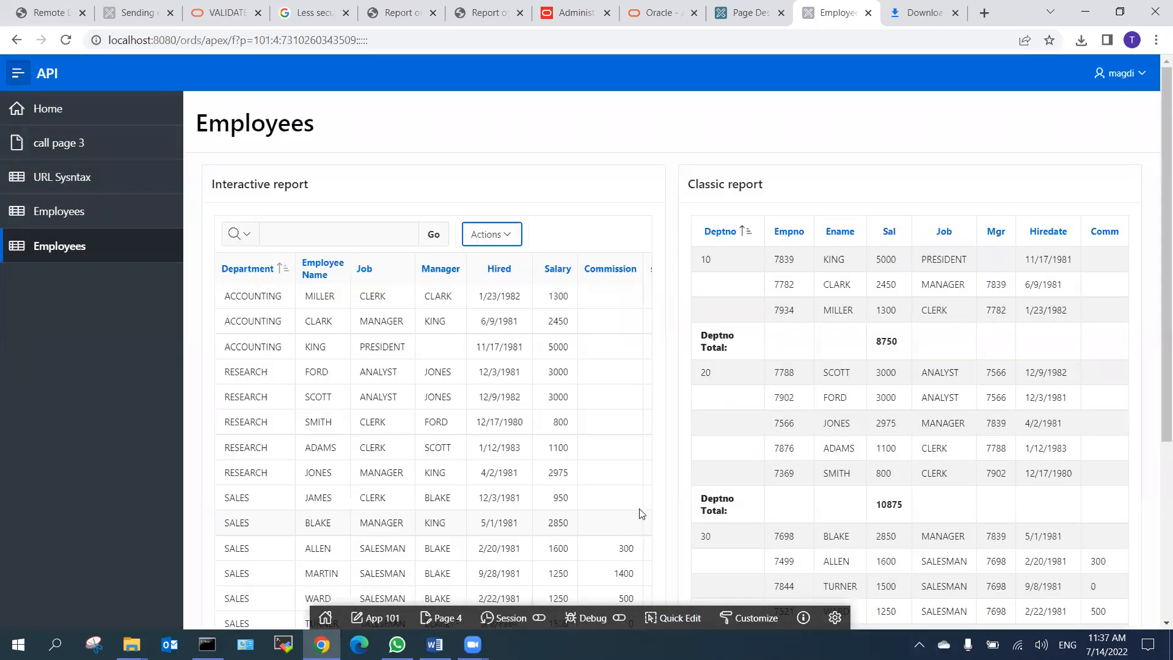
Examine the sal+Com column in the interactive report and compare its values with Salary and Commission.
{"action": "scroll", "coordinate": [556, 480], "scroll_direction": "down", "scroll_amount": 3}
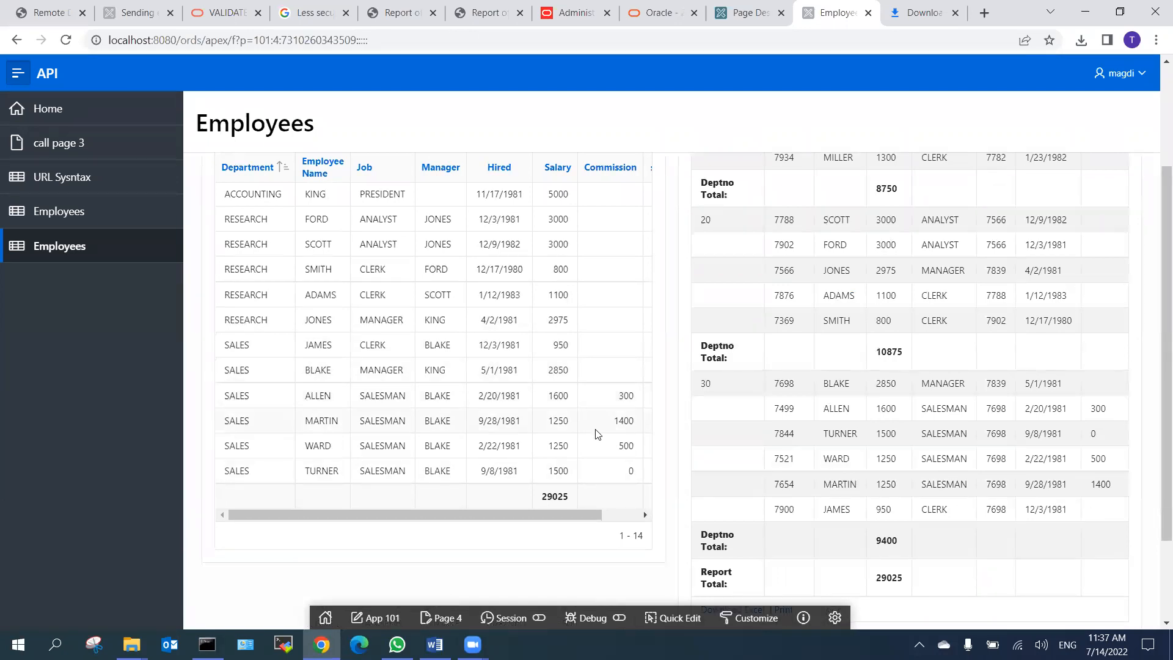
{"action": "scroll", "coordinate": [571, 549], "scroll_direction": "up", "scroll_amount": 3}
{"action": "scroll", "coordinate": [534, 423], "scroll_direction": "down", "scroll_amount": 5}
{"action": "left_click_drag", "start_coordinate": [458, 398], "coordinate": [629, 406]}
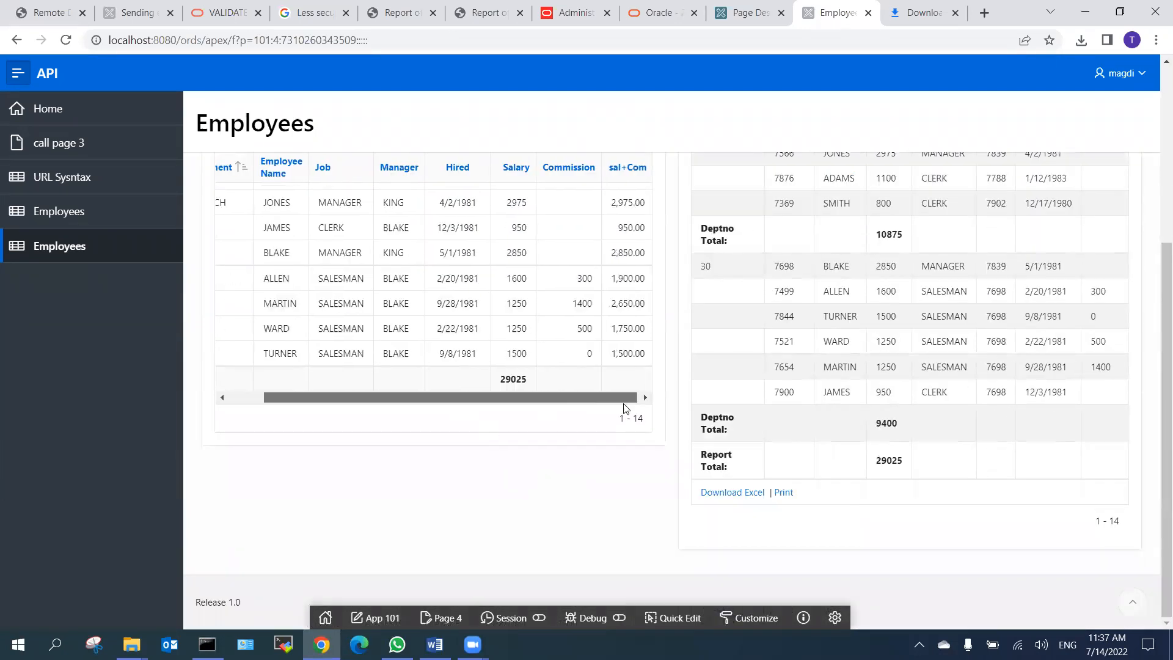
{"action": "scroll", "coordinate": [615, 419], "scroll_direction": "up", "scroll_amount": 3}
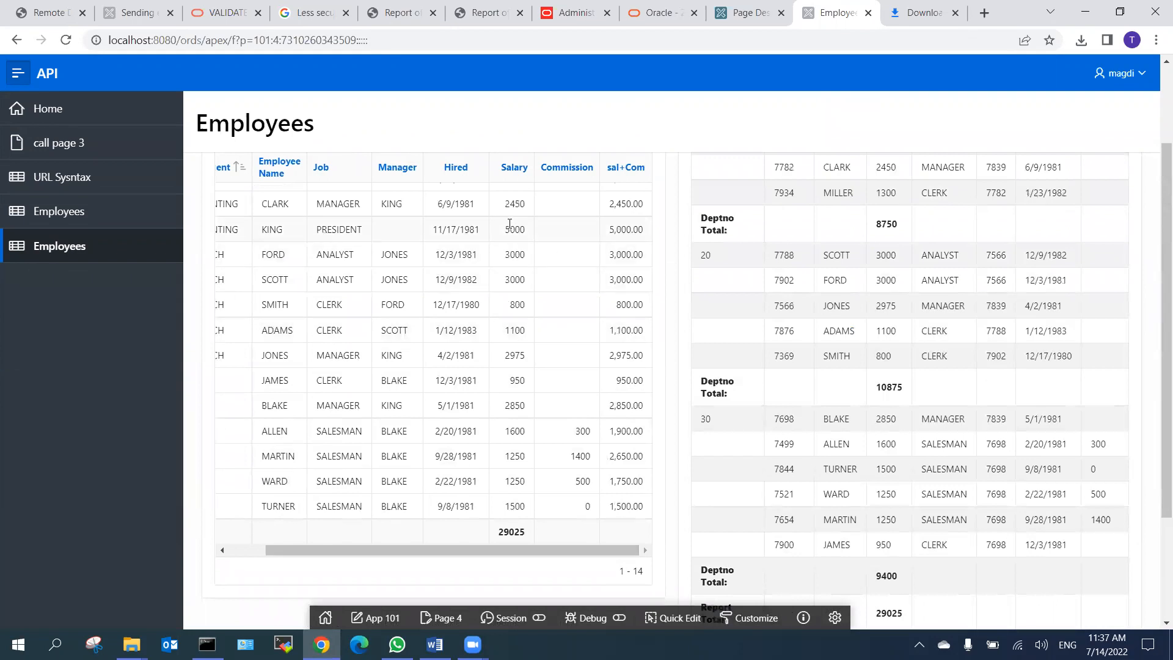
{"action": "double_click", "coordinate": [510, 432]}
{"action": "double_click", "coordinate": [584, 432]}
{"action": "double_click", "coordinate": [621, 432]}
{"action": "double_click", "coordinate": [515, 506]}
{"action": "scroll", "coordinate": [541, 324], "scroll_direction": "up", "scroll_amount": 2}
{"action": "left_click", "coordinate": [505, 235]}
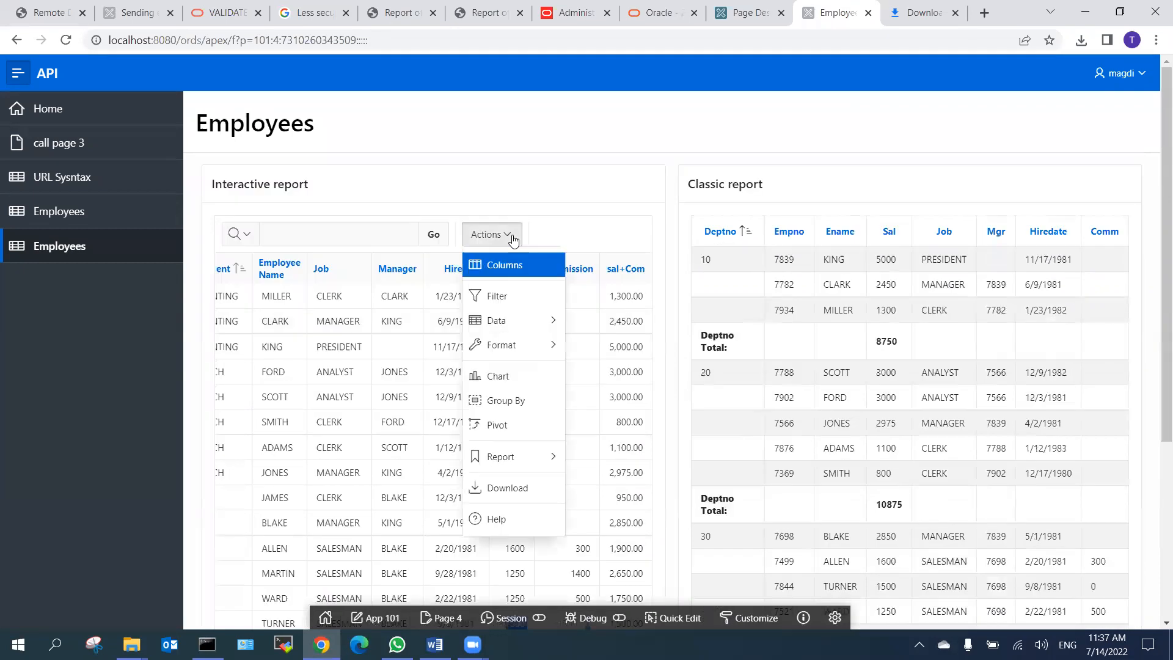
{"action": "mouse_move", "coordinate": [530, 350]}
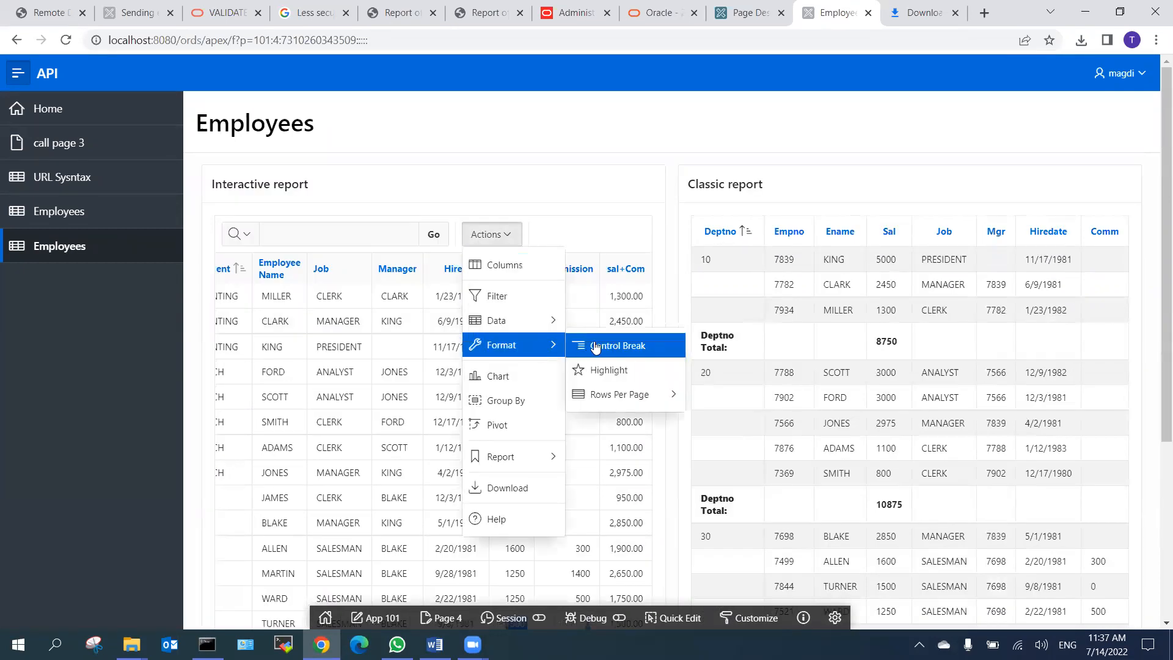
{"action": "mouse_move", "coordinate": [552, 320]}
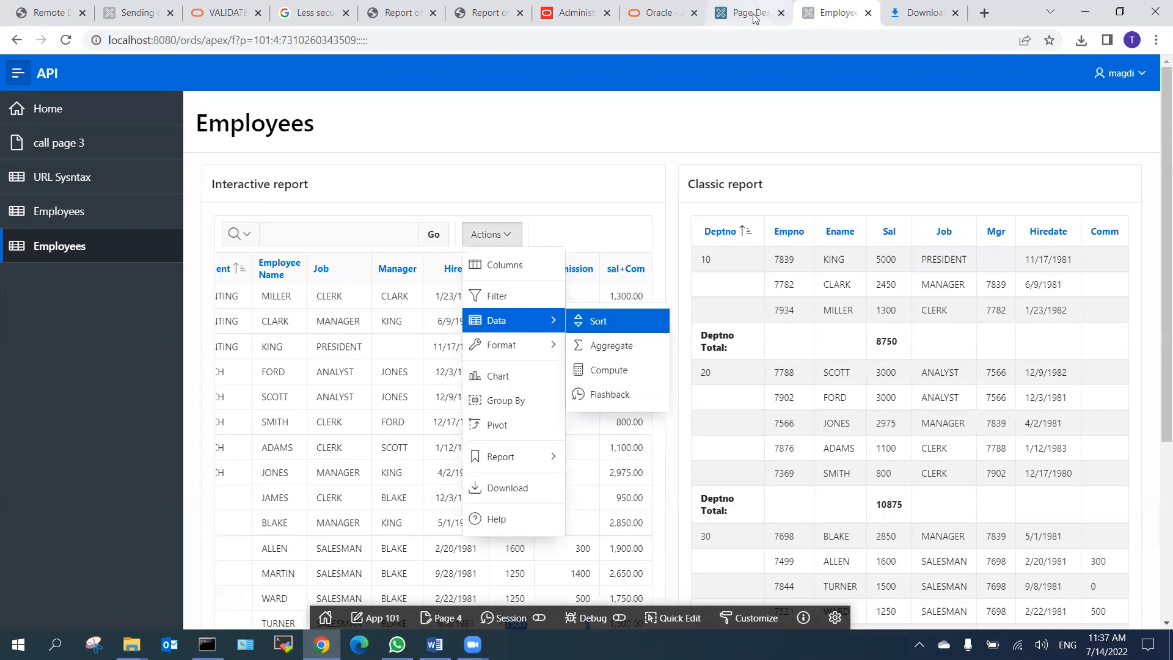
{"action": "left_click", "coordinate": [617, 178]}
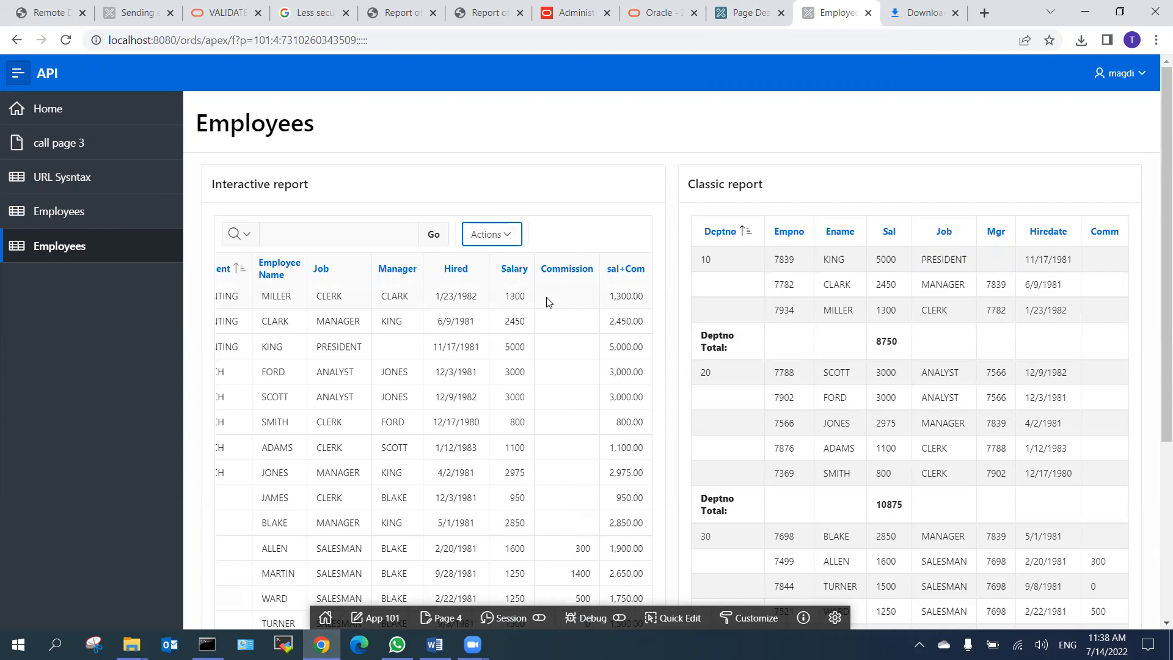
Examine the ACCOUNTING clerk's row and salary in the interactive report, and open the other Employees page.
{"action": "double_click", "coordinate": [515, 296]}
{"action": "left_click", "coordinate": [512, 310]}
{"action": "left_click_drag", "start_coordinate": [520, 297], "coordinate": [515, 296]}
{"action": "left_click_drag", "start_coordinate": [370, 294], "coordinate": [204, 304]}
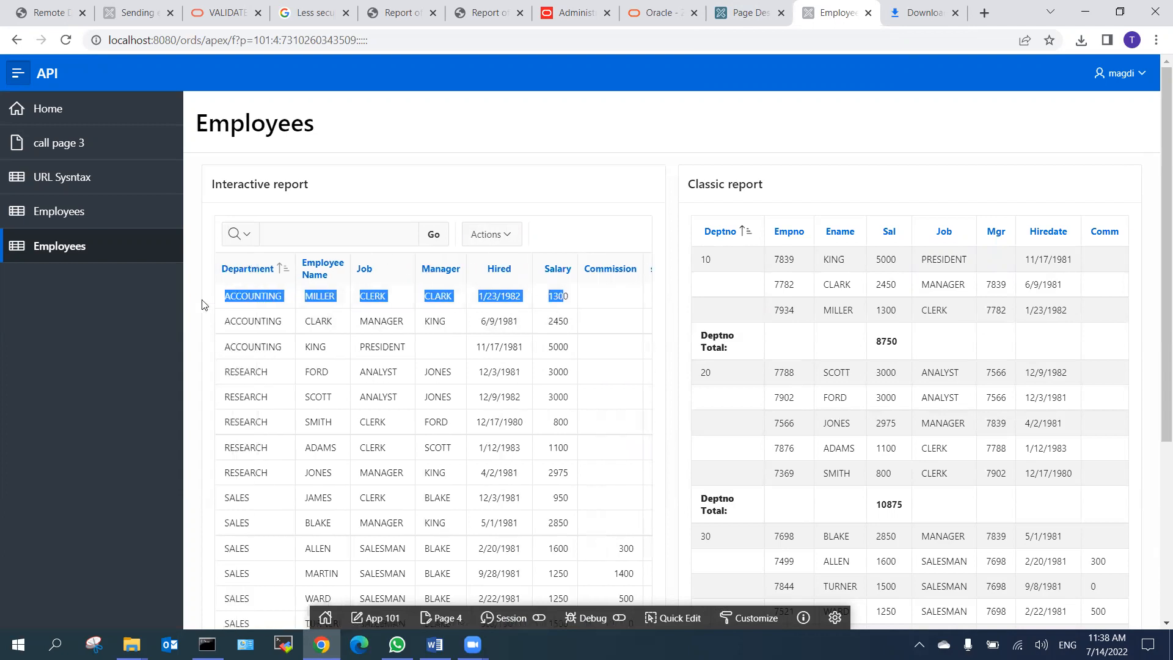
{"action": "left_click", "coordinate": [241, 312]}
{"action": "double_click", "coordinate": [319, 296]}
{"action": "left_click", "coordinate": [132, 211]}
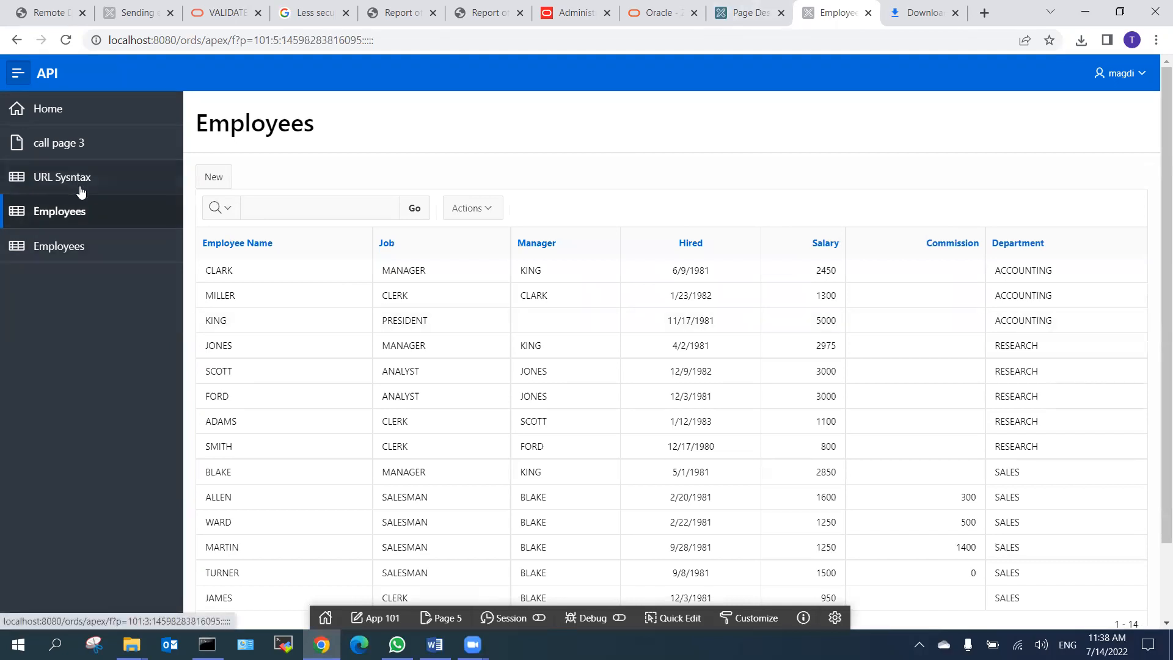
Open the EMP table's data in the Object Browser of the SQL Workshop.
{"action": "left_click", "coordinate": [733, 15]}
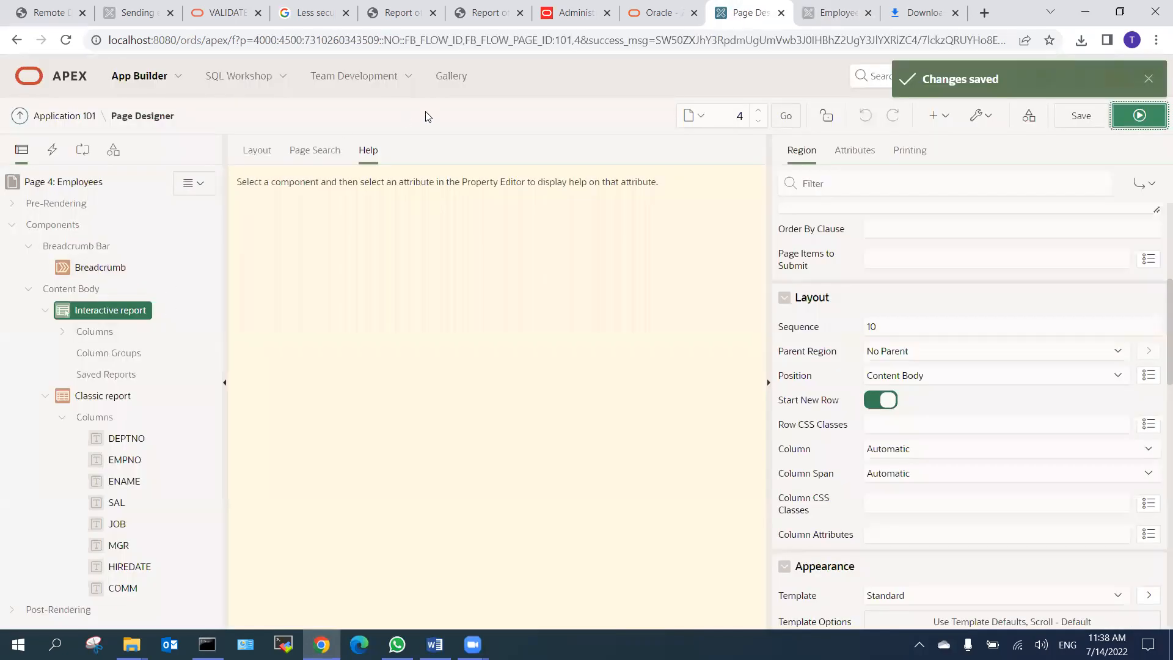
{"action": "left_click", "coordinate": [285, 79]}
{"action": "left_click", "coordinate": [264, 113]}
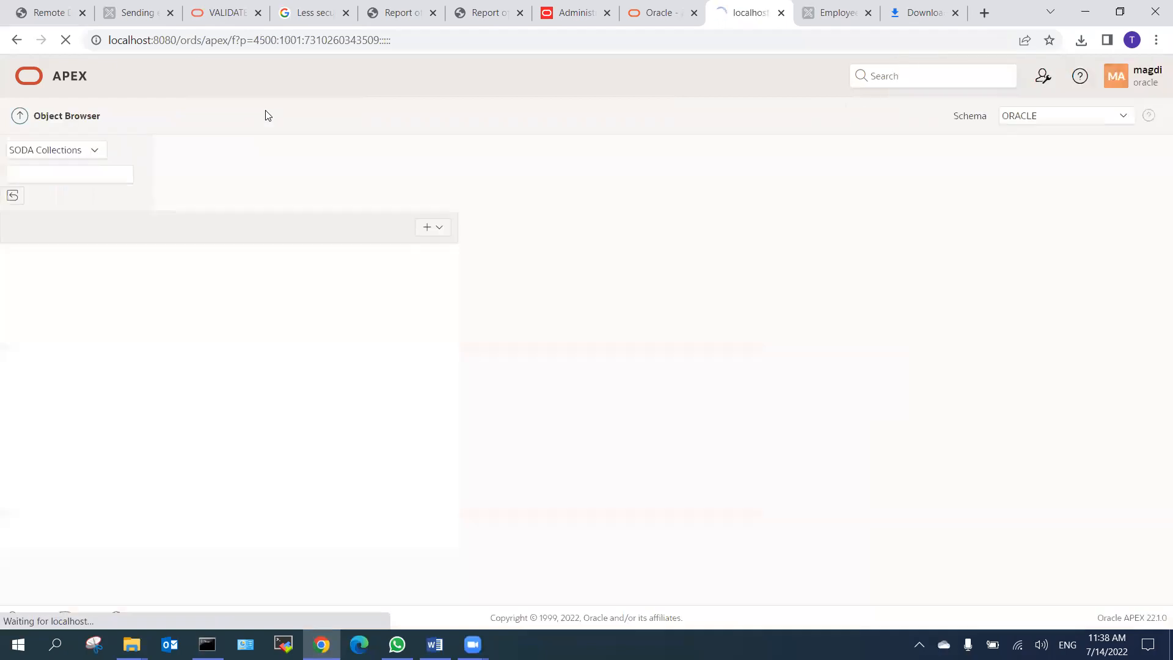
{"action": "left_click", "coordinate": [33, 223]}
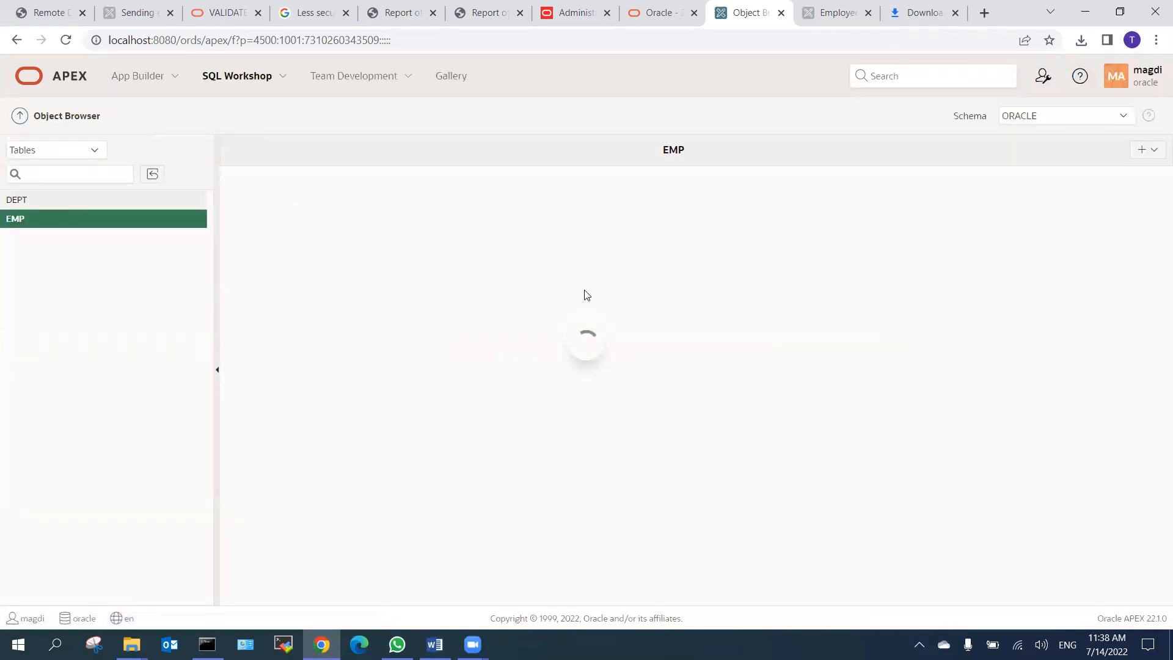
{"action": "left_click", "coordinate": [283, 184]}
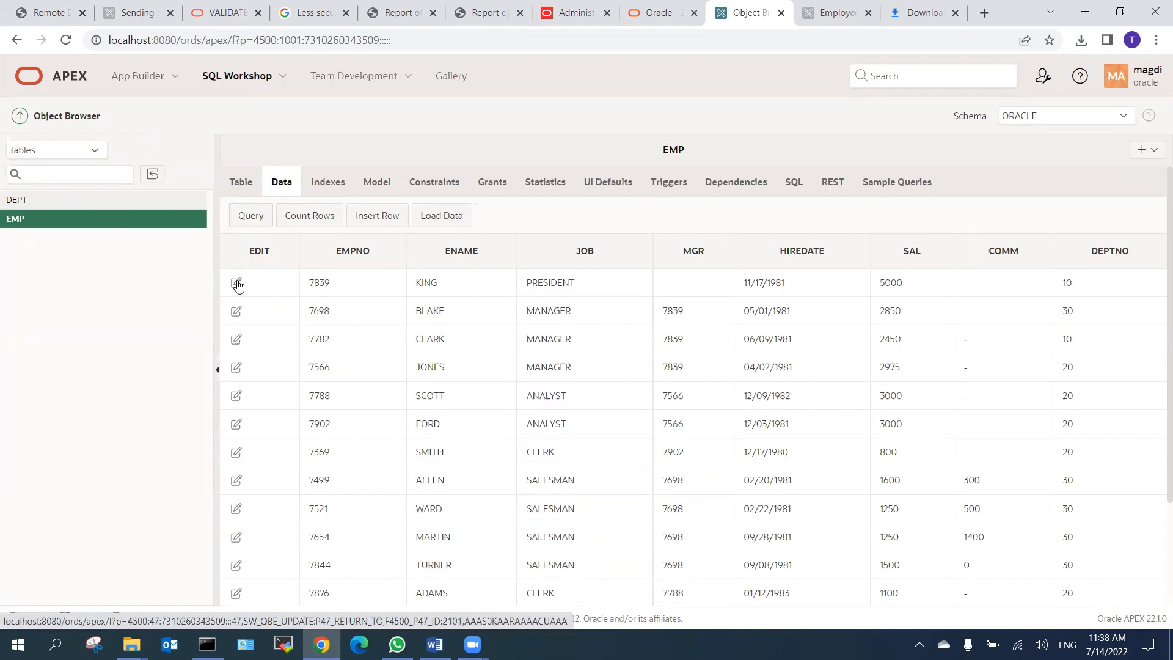
Edit the last EMP row, the clerk in department 10, setting Sal to 2400 and applying the changes.
{"action": "scroll", "coordinate": [452, 427], "scroll_direction": "down", "scroll_amount": 2}
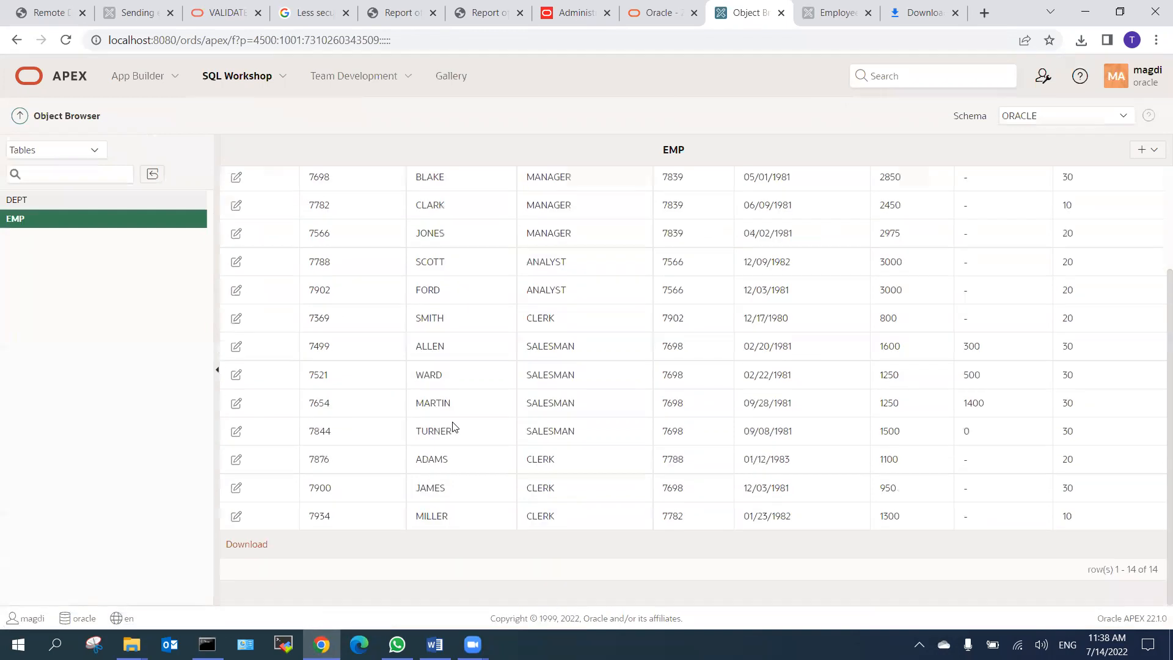
{"action": "left_click", "coordinate": [235, 518]}
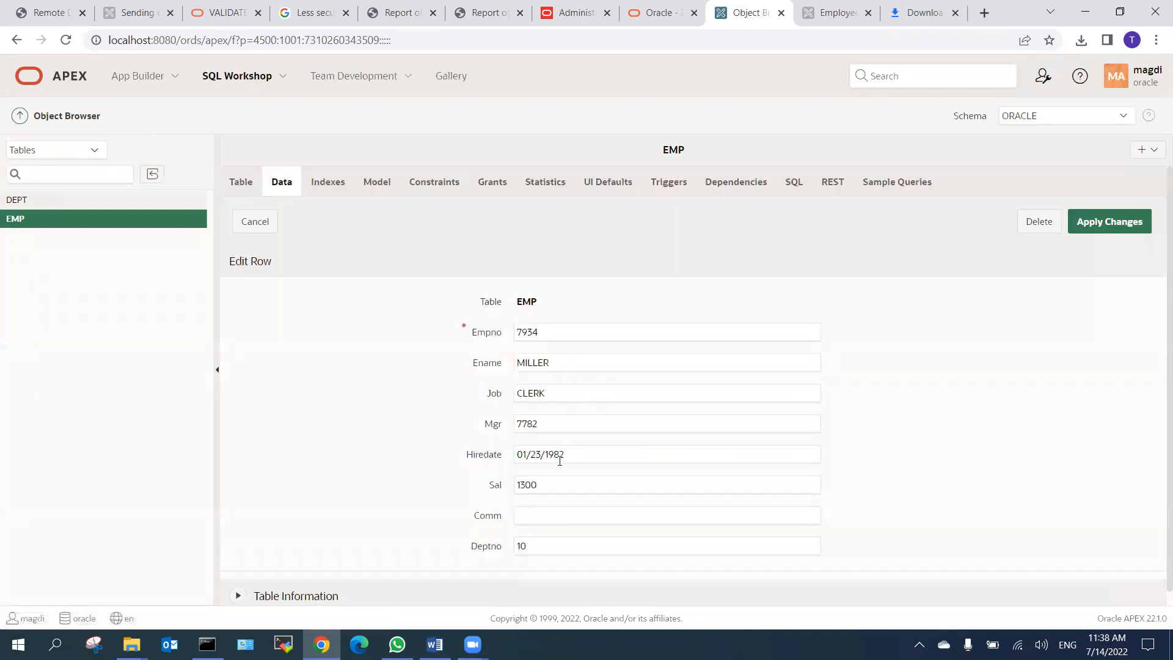
{"action": "left_click_drag", "start_coordinate": [552, 486], "coordinate": [480, 487]}
{"action": "type", "text": "2400"}
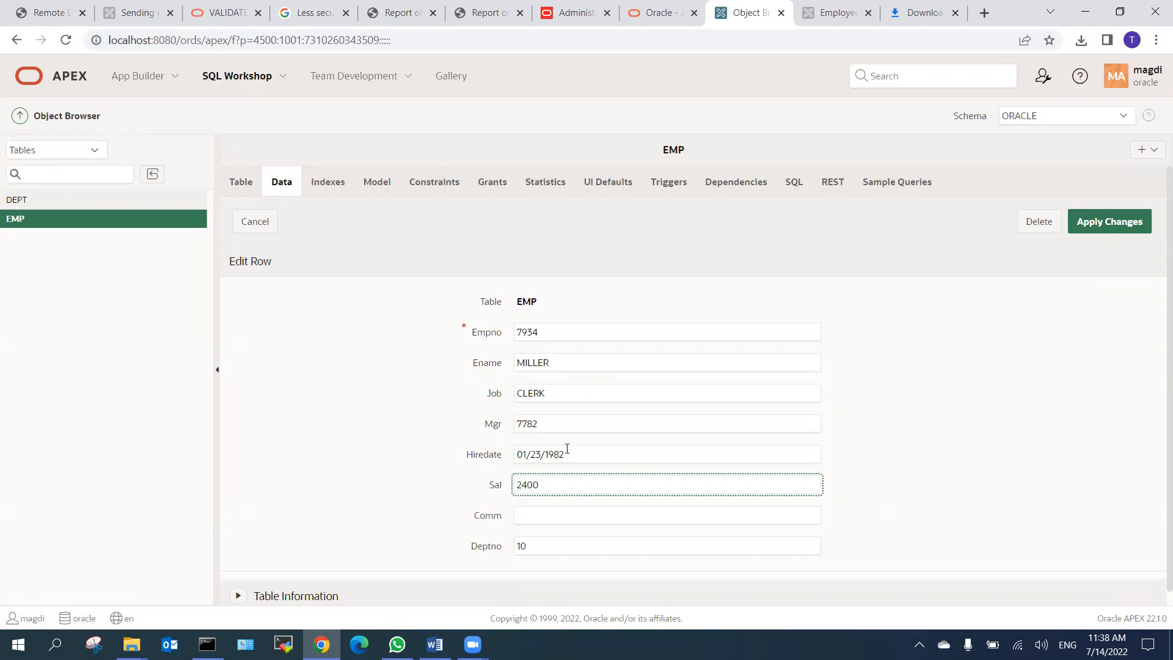
{"action": "left_click", "coordinate": [1137, 227]}
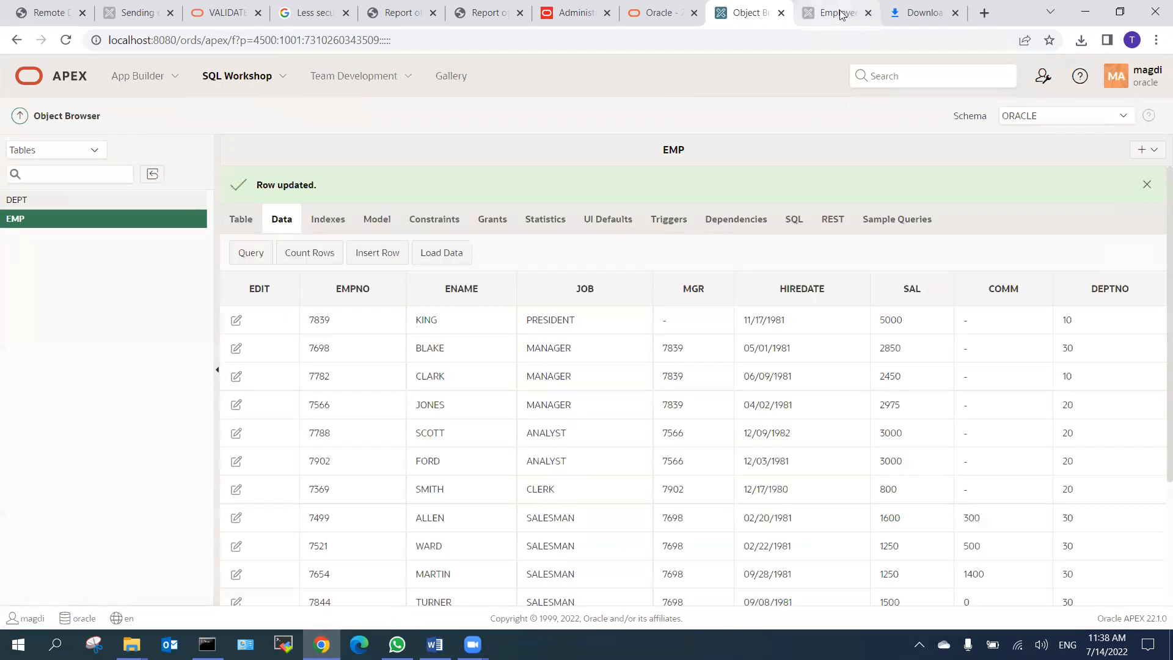
Return to the page with both reports, reload it and check the ACCOUNTING clerk's salary in the interactive report.
{"action": "left_click", "coordinate": [841, 14]}
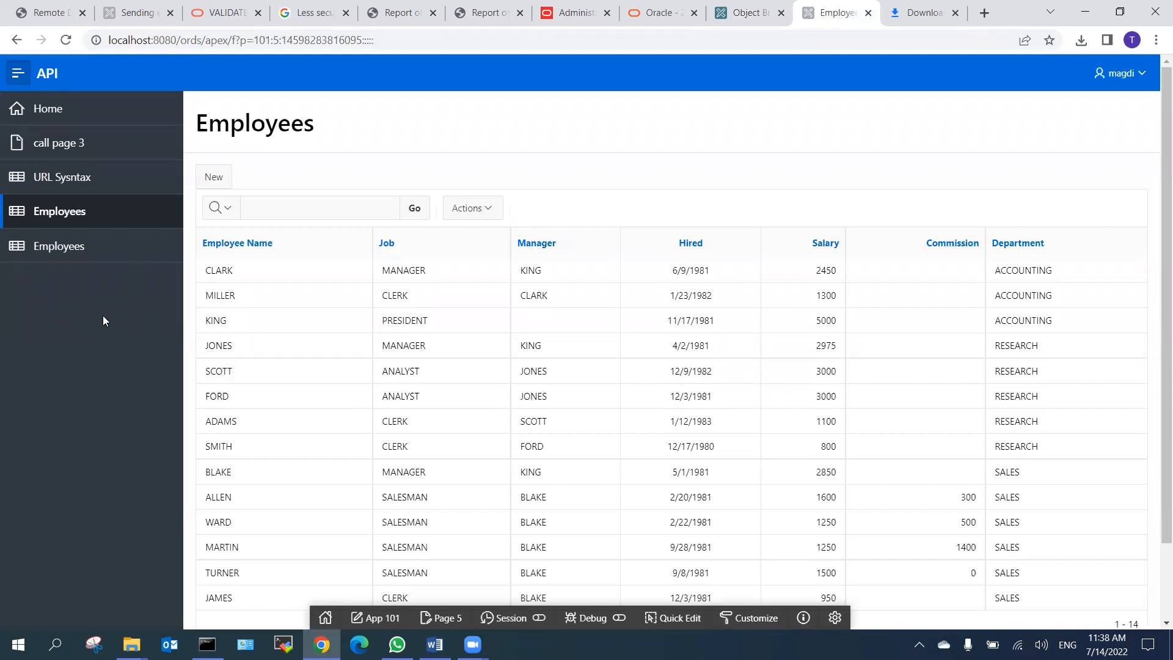
{"action": "left_click", "coordinate": [98, 245]}
{"action": "left_click", "coordinate": [516, 237]}
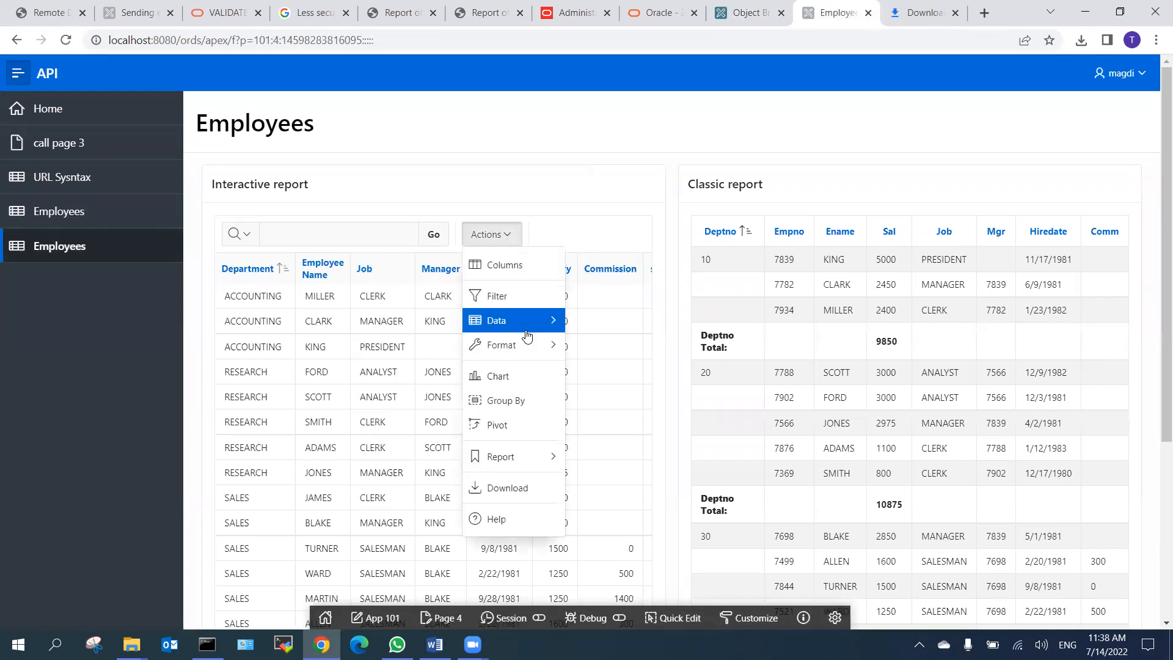
{"action": "key", "text": "Escape"}
{"action": "left_click", "coordinate": [68, 41]}
{"action": "double_click", "coordinate": [555, 297]}
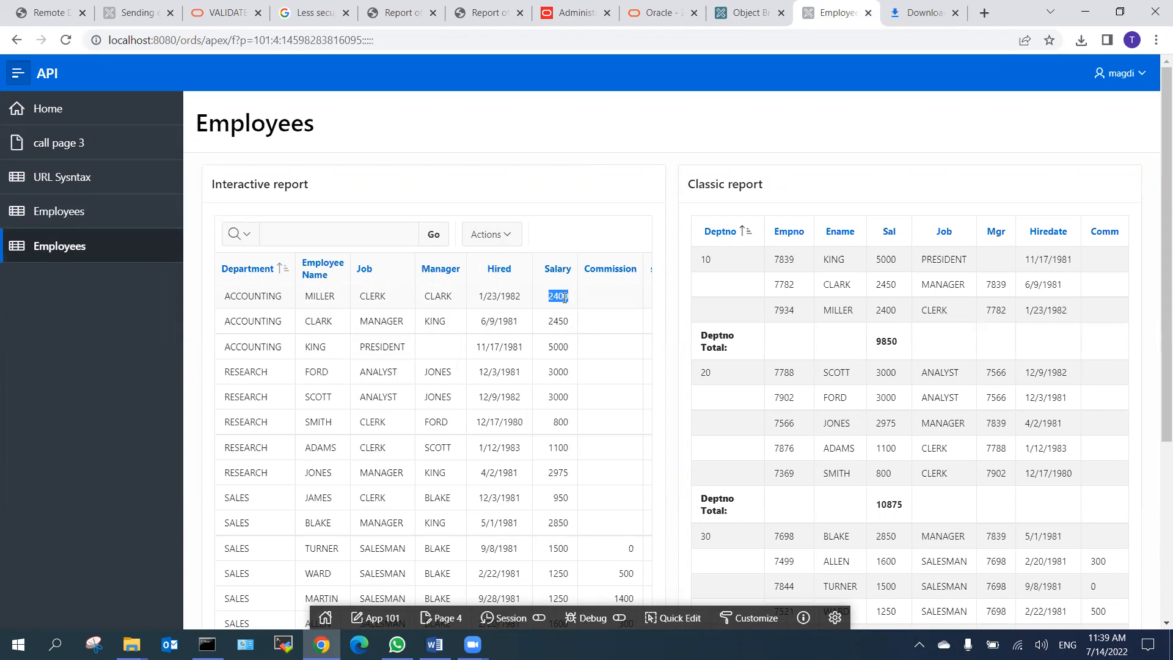
Apply a flashback of 3 minutes to the interactive report and check the ACCOUNTING clerk's earlier salary.
{"action": "left_click", "coordinate": [511, 241]}
{"action": "mouse_move", "coordinate": [542, 346]}
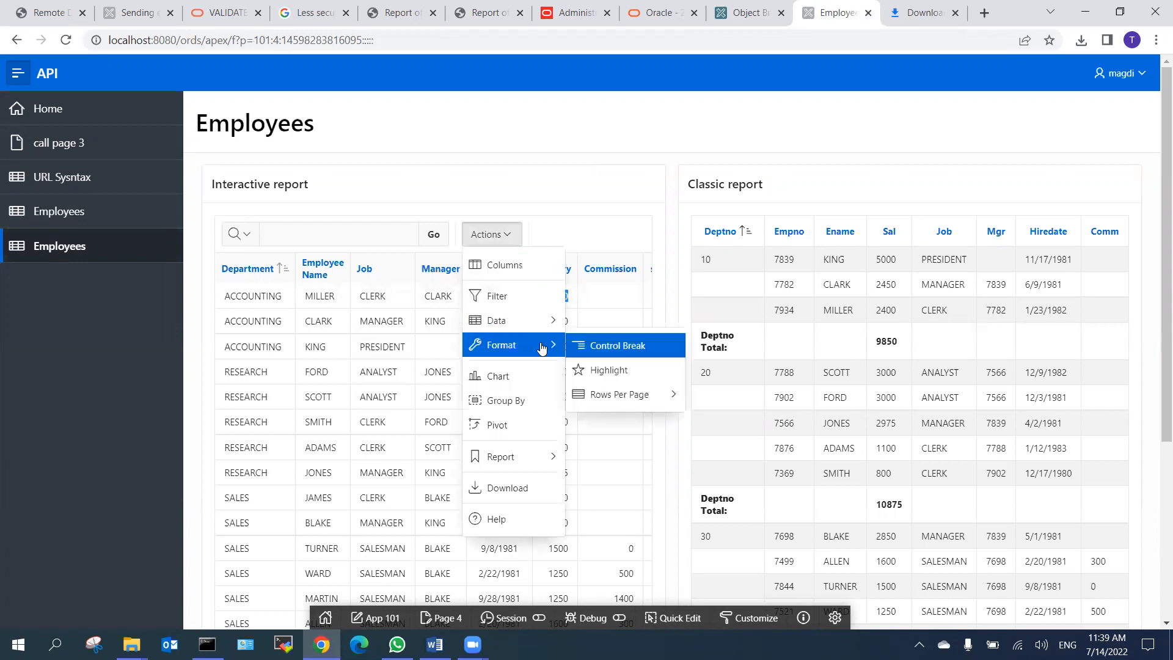
{"action": "mouse_move", "coordinate": [519, 320]}
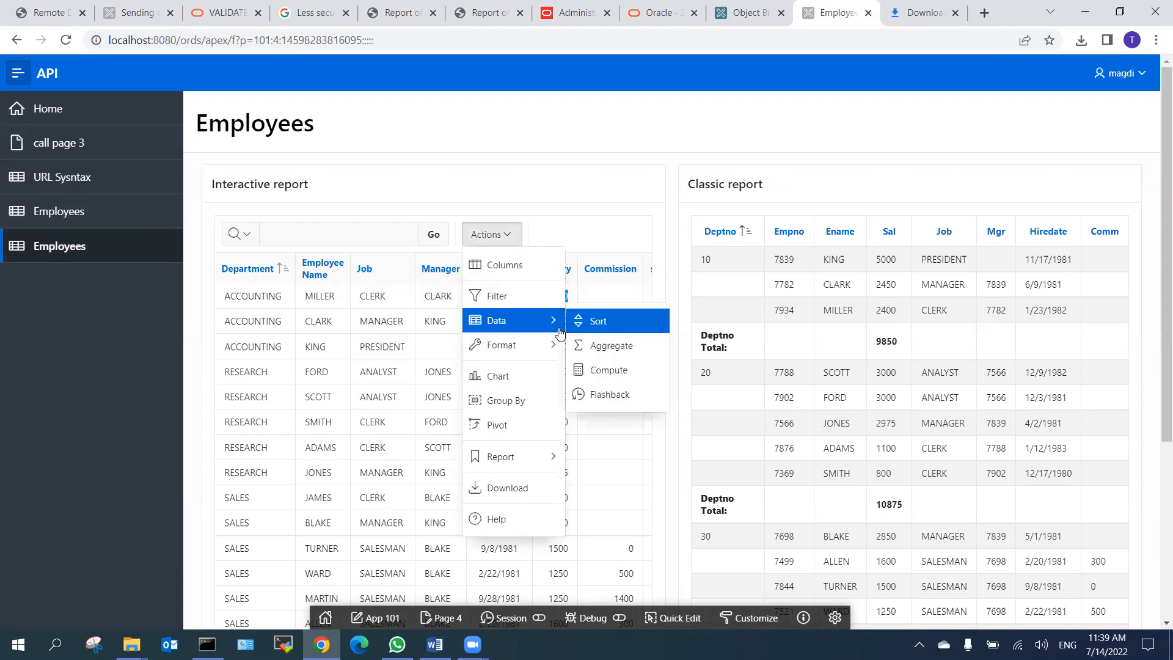
{"action": "left_click", "coordinate": [605, 394]}
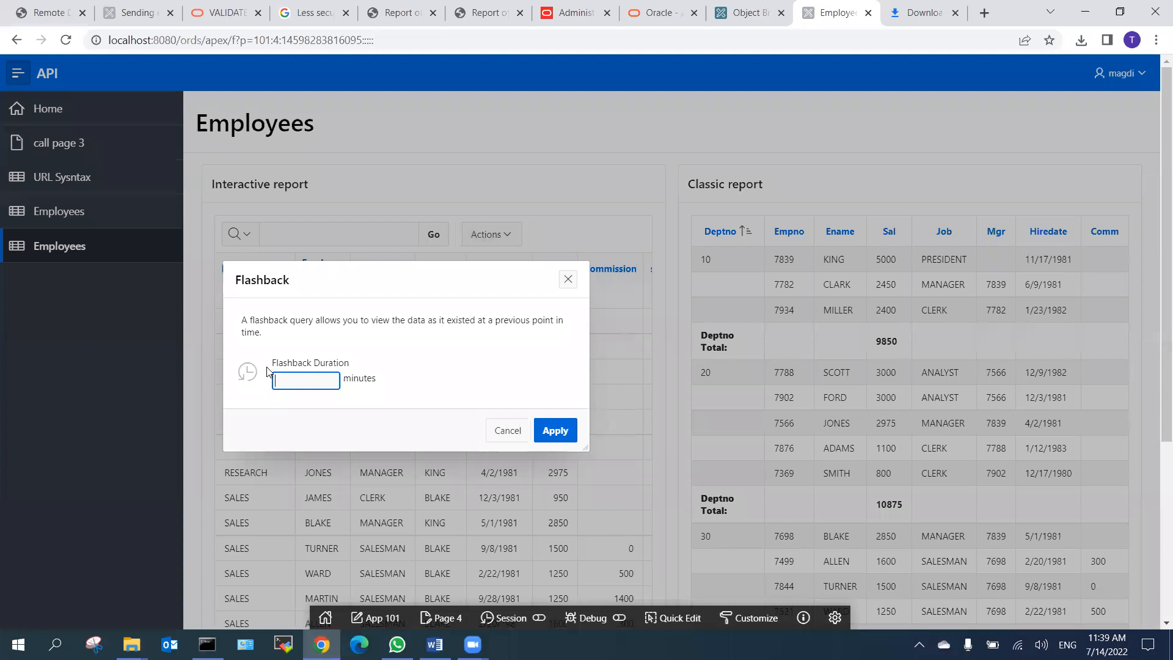
{"action": "left_click", "coordinate": [361, 379]}
{"action": "left_click", "coordinate": [311, 383]}
{"action": "left_click", "coordinate": [557, 430]}
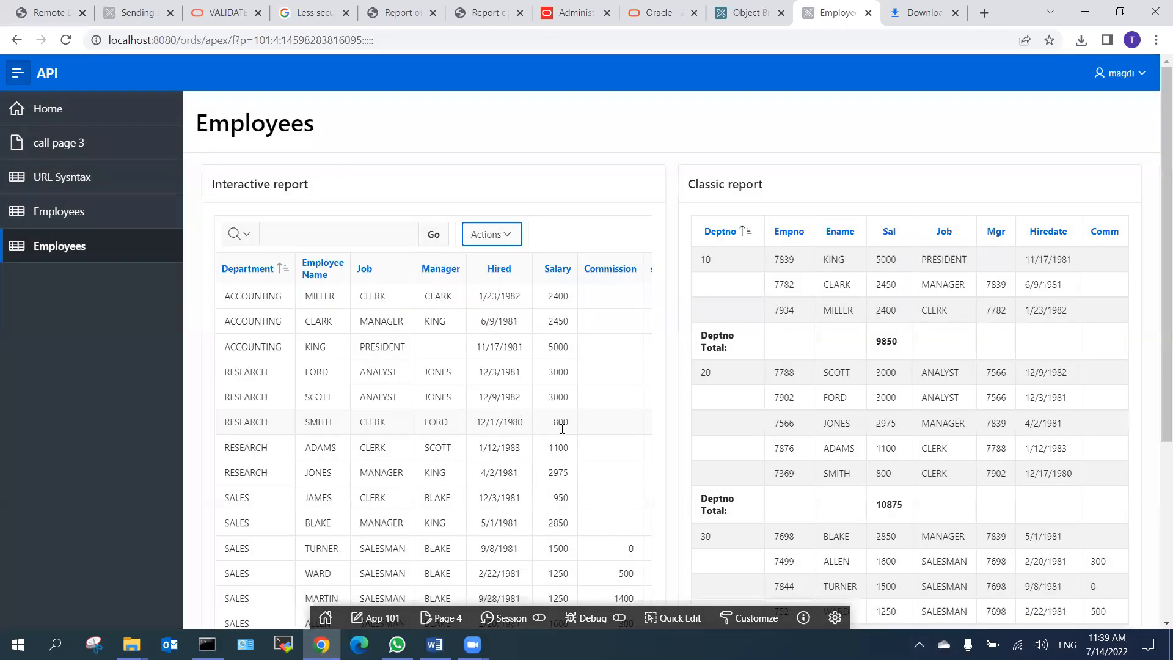
{"action": "double_click", "coordinate": [558, 333]}
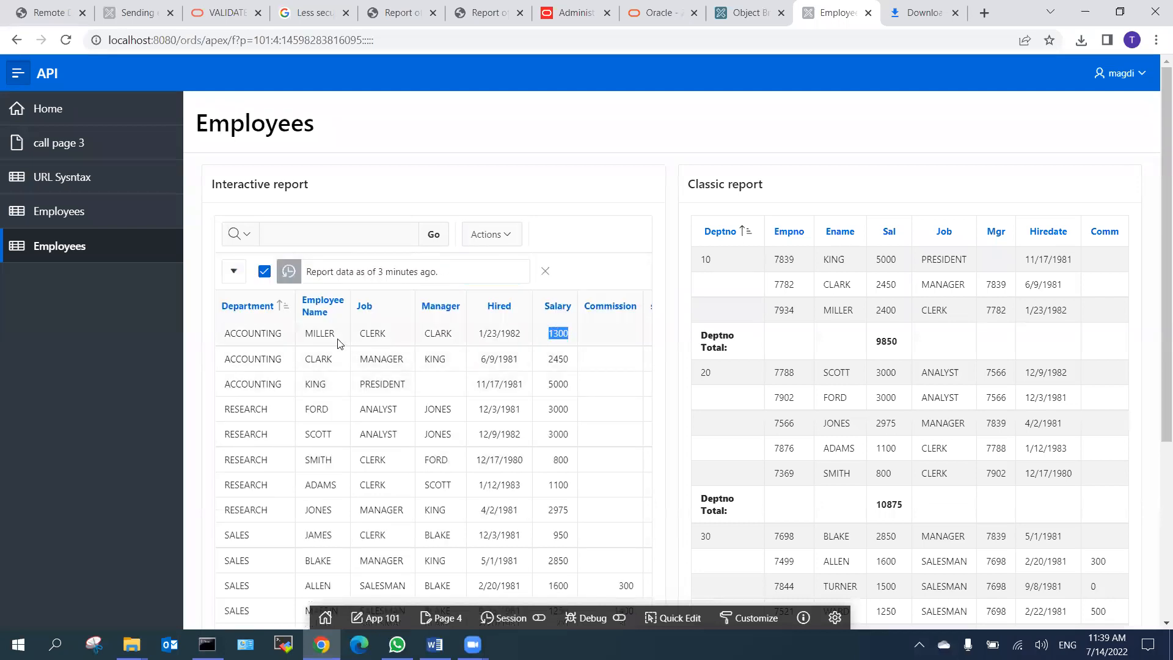
{"action": "left_click", "coordinate": [549, 342]}
Set the interactive report's flashback duration to 121 minutes, apply it, and remove the flashback from the report.
{"action": "left_click", "coordinate": [513, 234]}
{"action": "left_click", "coordinate": [531, 345]}
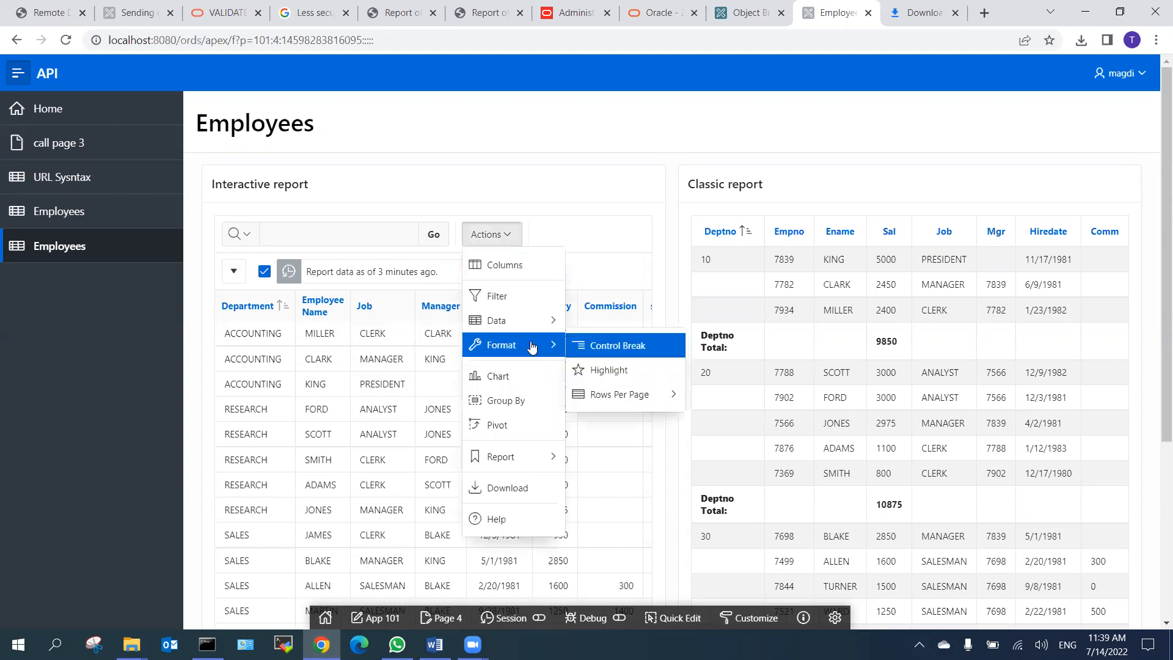
{"action": "left_click", "coordinate": [598, 400]}
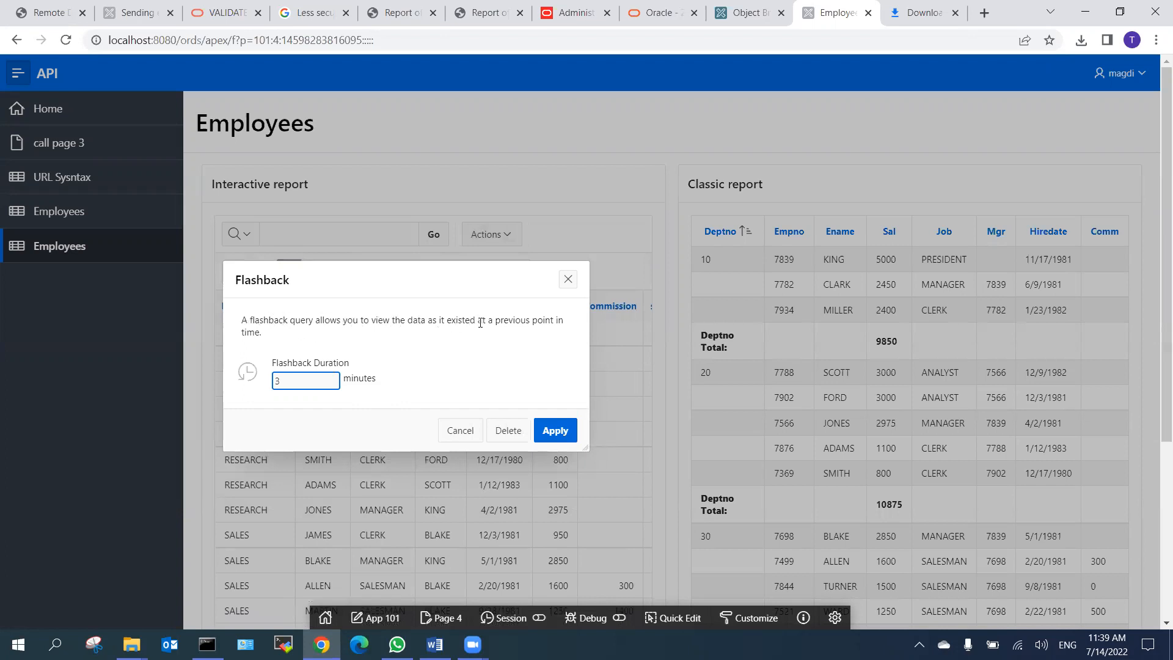
{"action": "left_click_drag", "start_coordinate": [319, 385], "coordinate": [256, 384]}
{"action": "type", "text": "121"}
{"action": "left_click", "coordinate": [555, 430]}
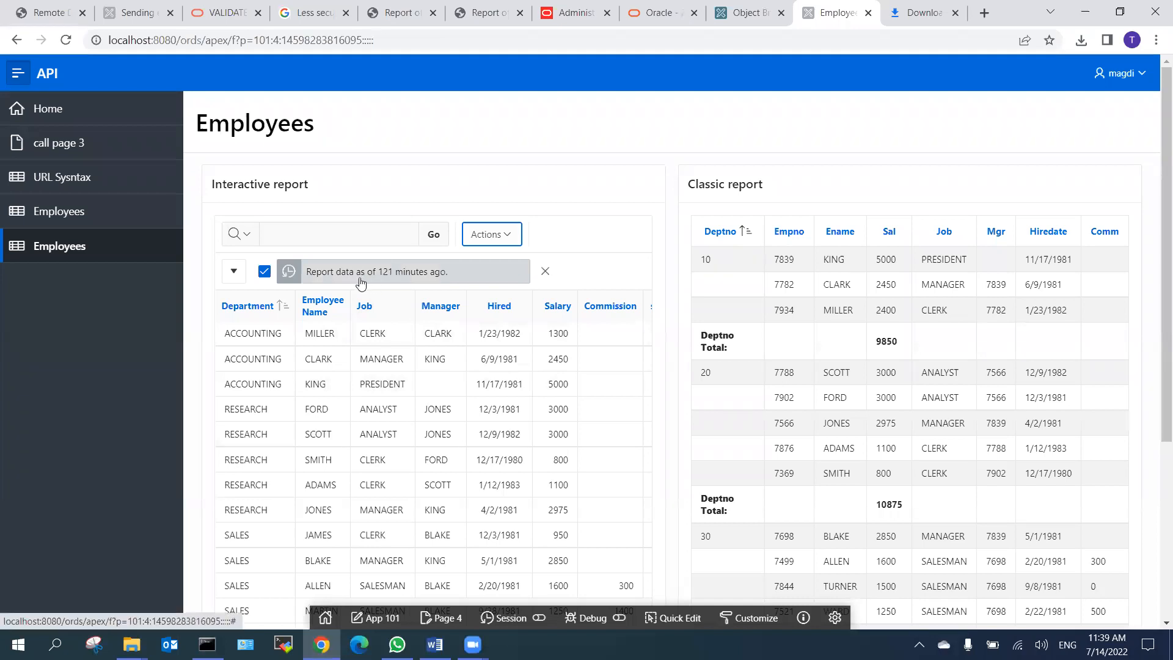
{"action": "left_click", "coordinate": [545, 272]}
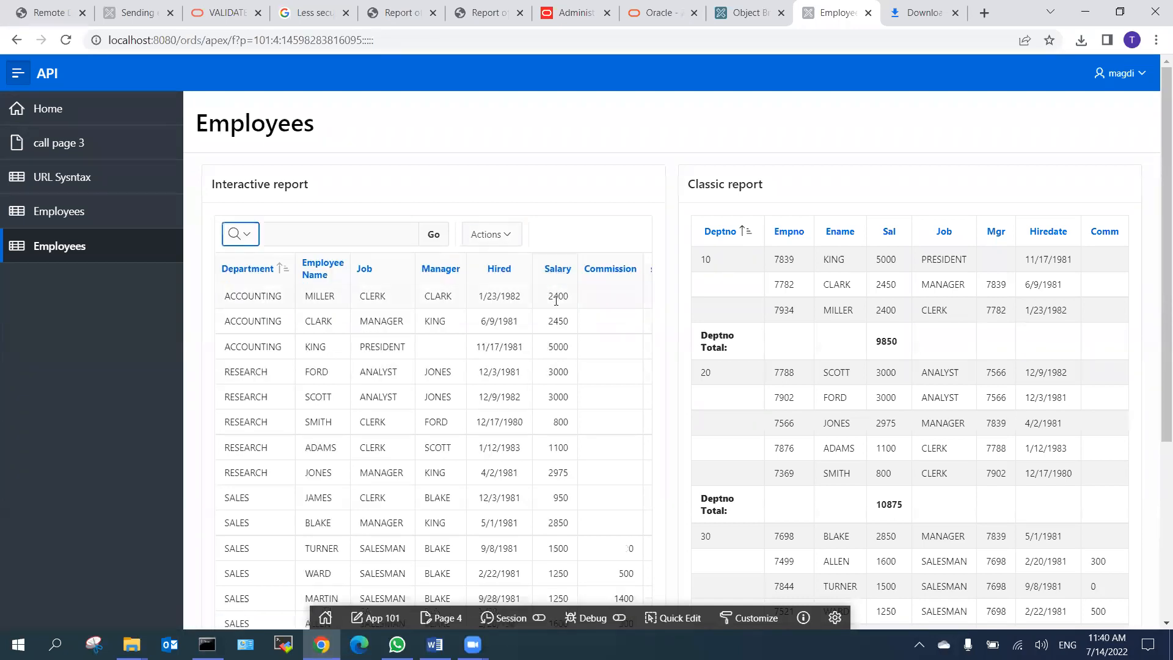
Start a new flashback query on the interactive report.
{"action": "left_click", "coordinate": [510, 241]}
{"action": "left_click", "coordinate": [510, 240]}
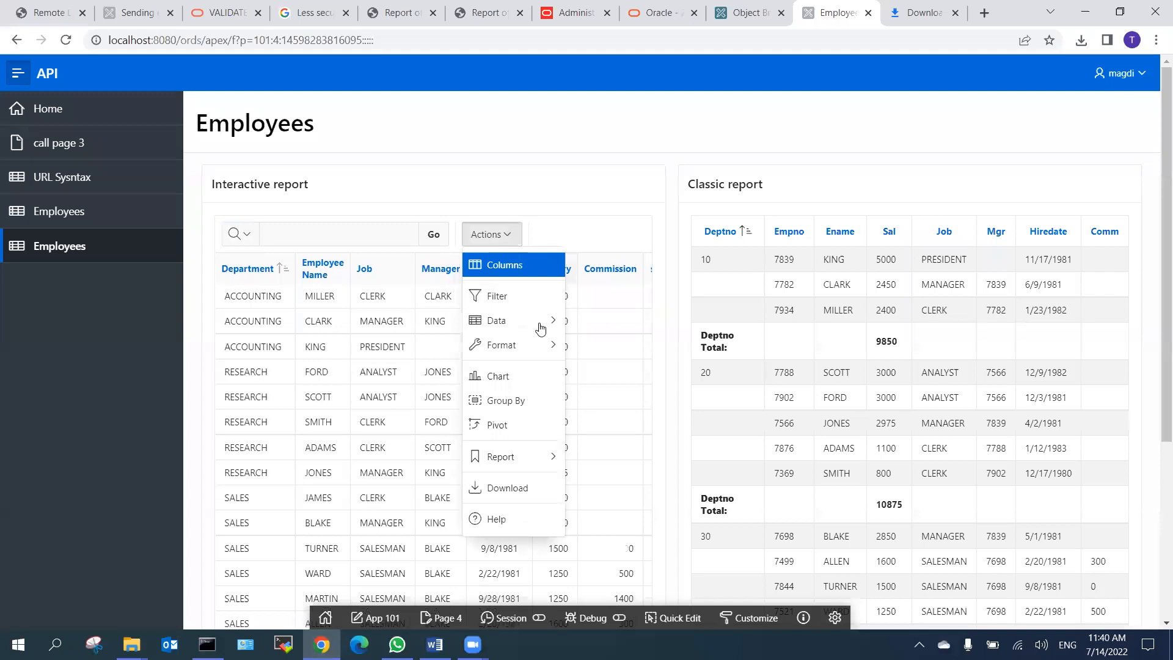
{"action": "mouse_move", "coordinate": [542, 316]}
{"action": "left_click", "coordinate": [621, 395]}
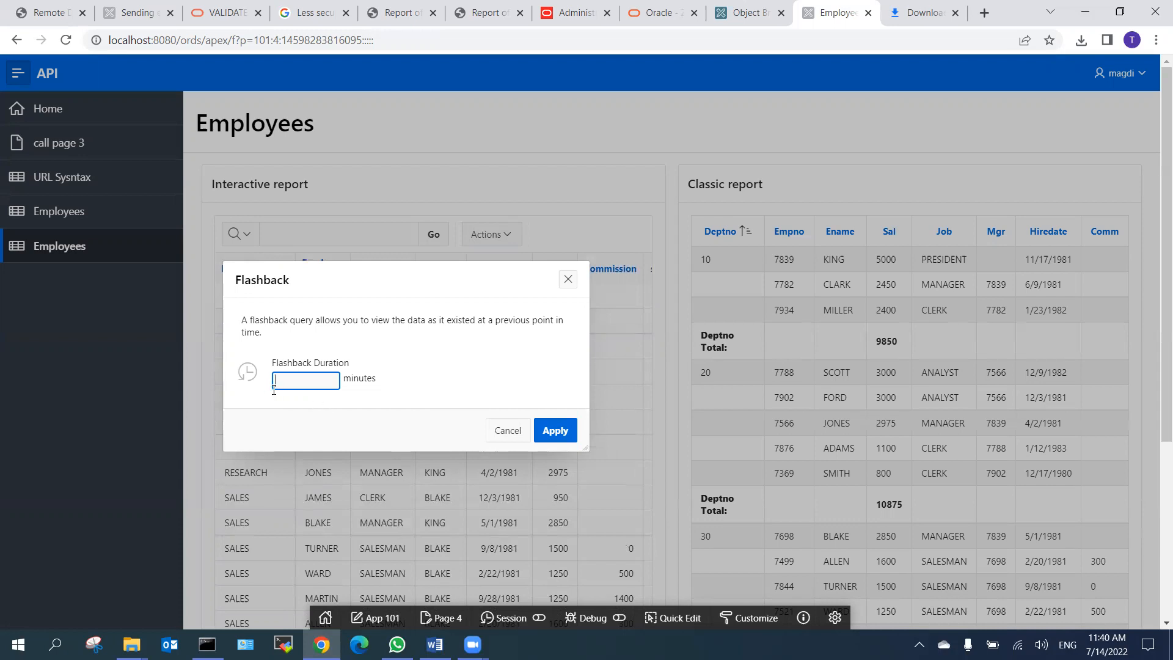
Cancel the Flashback settings and check the salary values in the first rows of the interactive report.
{"action": "left_click", "coordinate": [508, 431]}
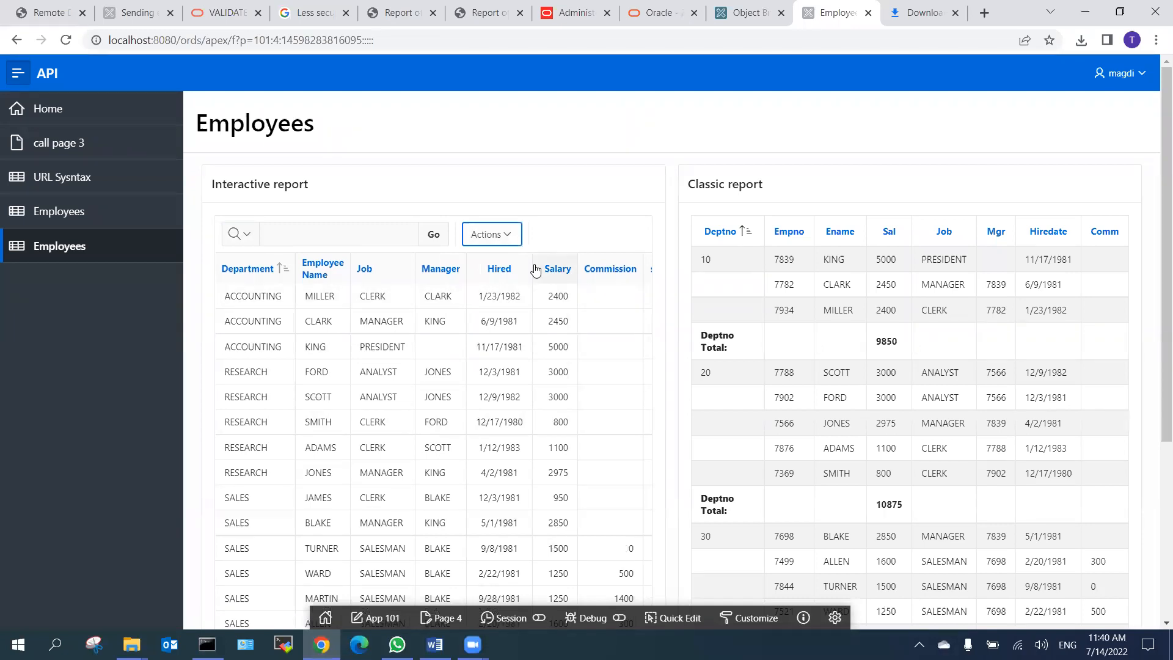
{"action": "double_click", "coordinate": [558, 297]}
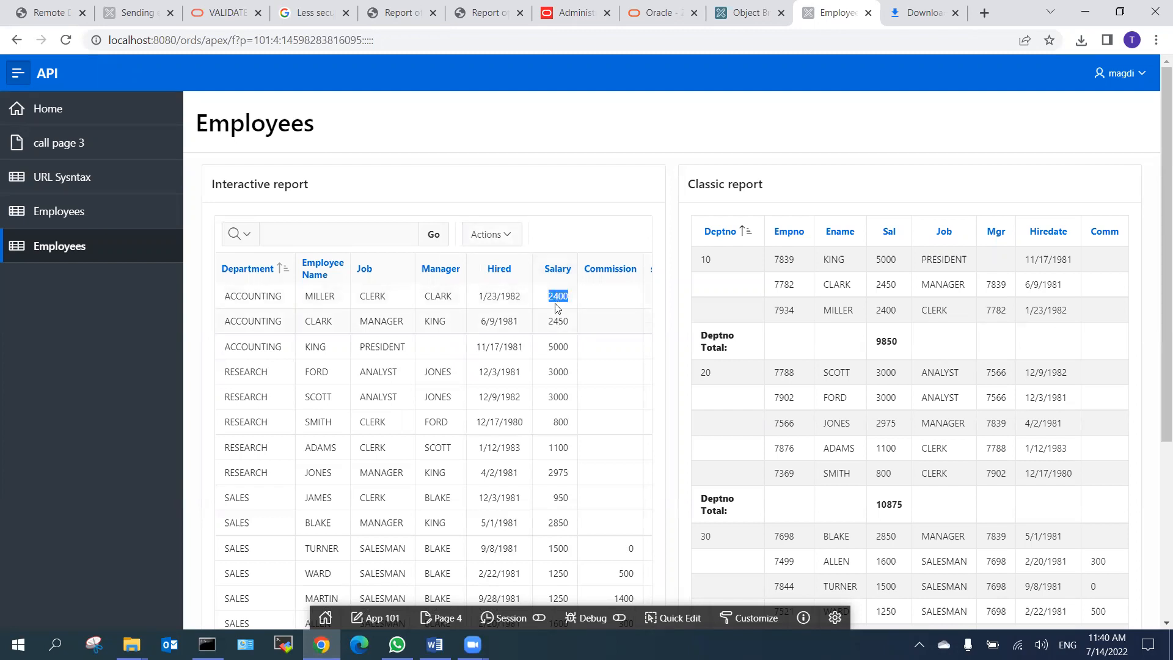
{"action": "left_click", "coordinate": [558, 321]}
{"action": "left_click_drag", "start_coordinate": [548, 297], "coordinate": [575, 302]}
Apply a flashback of 30 minutes to the interactive report.
{"action": "left_click", "coordinate": [515, 237]}
{"action": "mouse_move", "coordinate": [513, 334]}
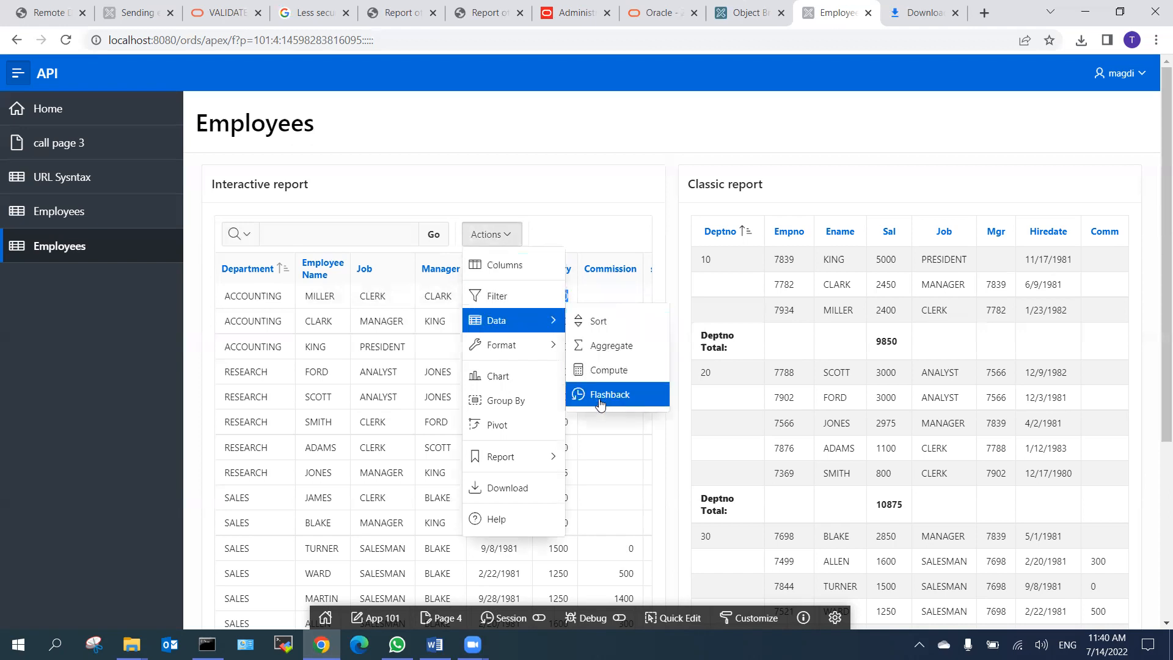
{"action": "left_click", "coordinate": [600, 399]}
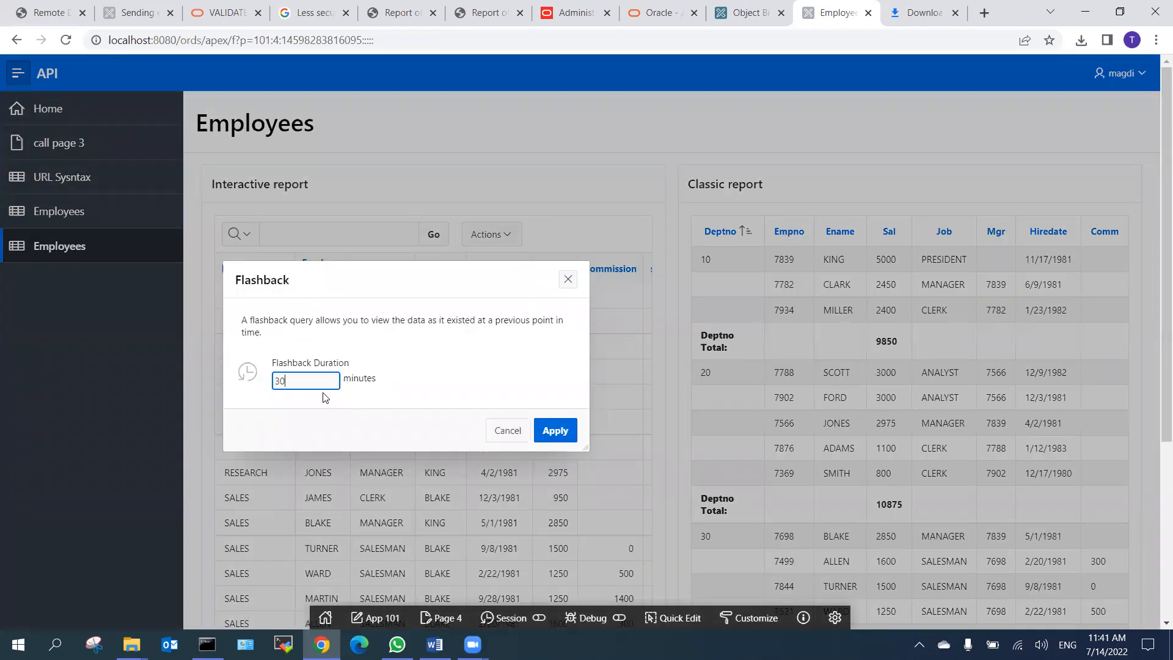
{"action": "left_click", "coordinate": [550, 430]}
Check the first row's salary in the flashback data and remove the flashback from the interactive report.
{"action": "double_click", "coordinate": [555, 334]}
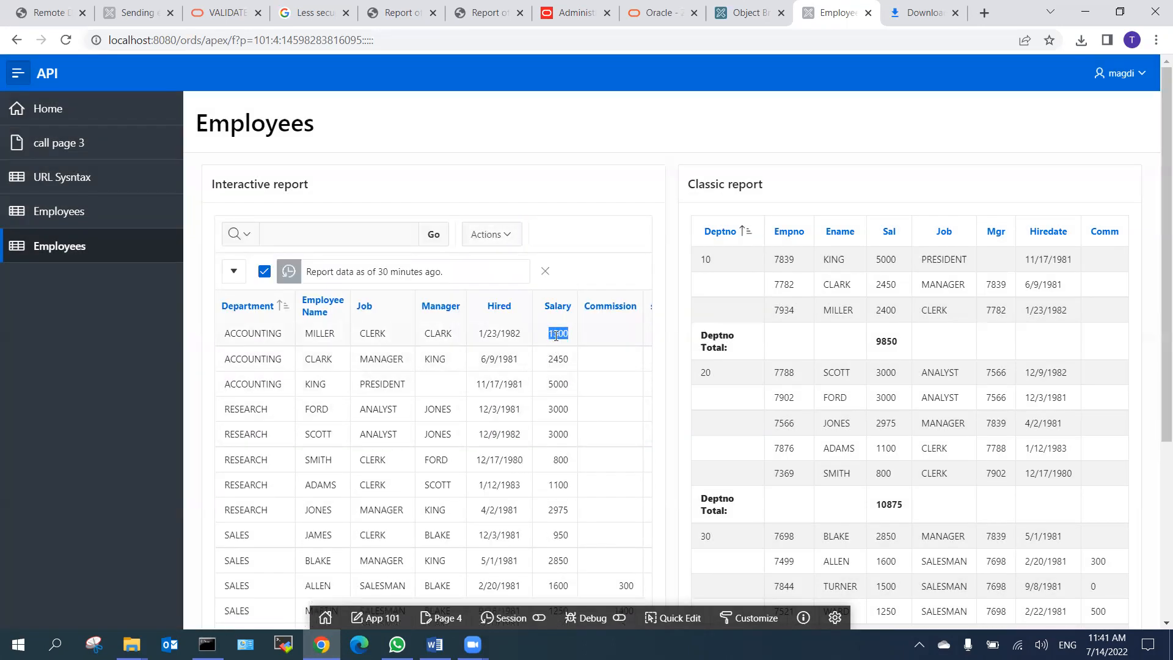
{"action": "left_click", "coordinate": [553, 333]}
{"action": "left_click_drag", "start_coordinate": [549, 335], "coordinate": [582, 338]}
{"action": "left_click", "coordinate": [545, 270]}
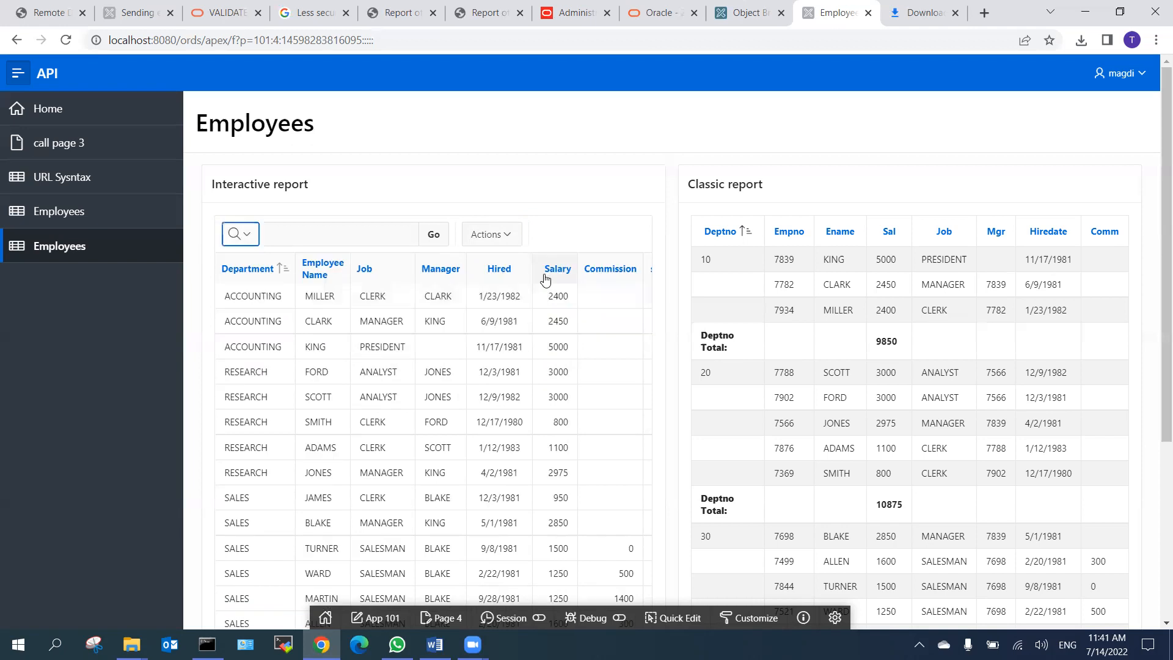
Add an enabled control break on the Department column to the interactive report.
{"action": "left_click", "coordinate": [509, 236]}
{"action": "mouse_move", "coordinate": [538, 325]}
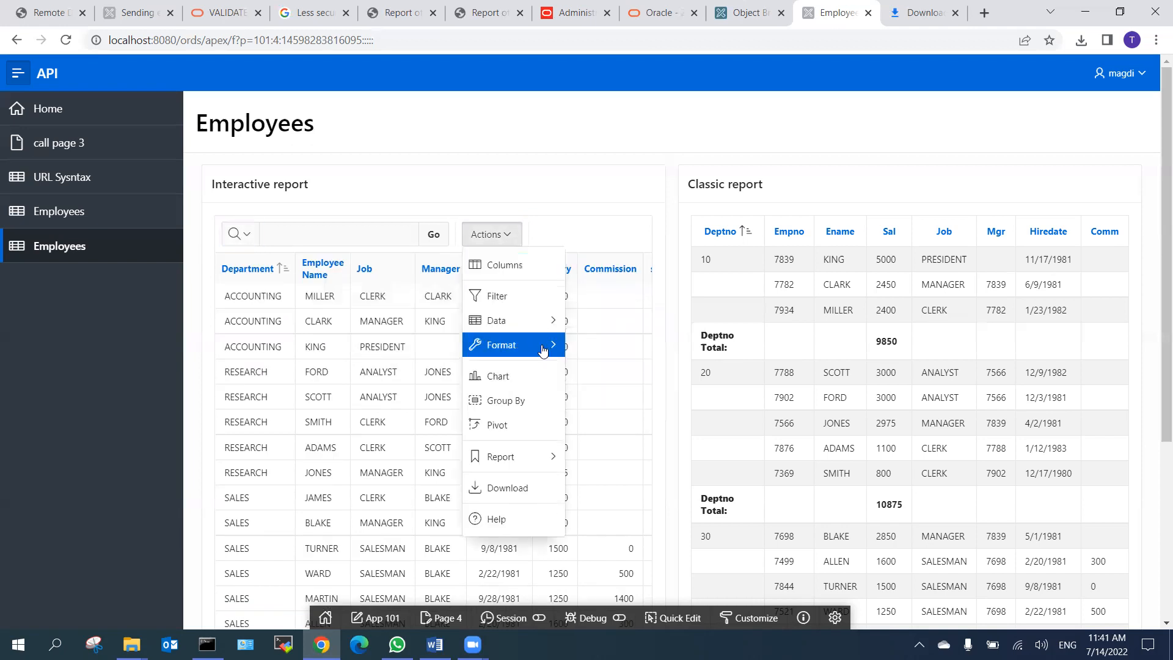
{"action": "mouse_move", "coordinate": [543, 350]}
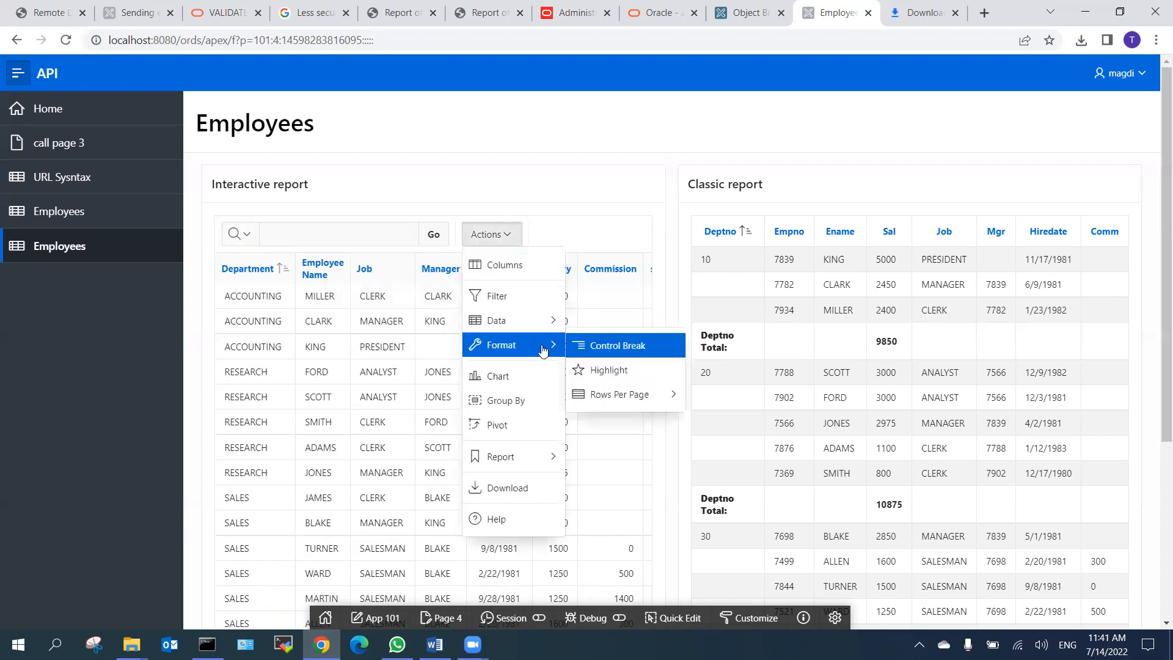
{"action": "left_click", "coordinate": [598, 347]}
{"action": "left_click", "coordinate": [348, 335]}
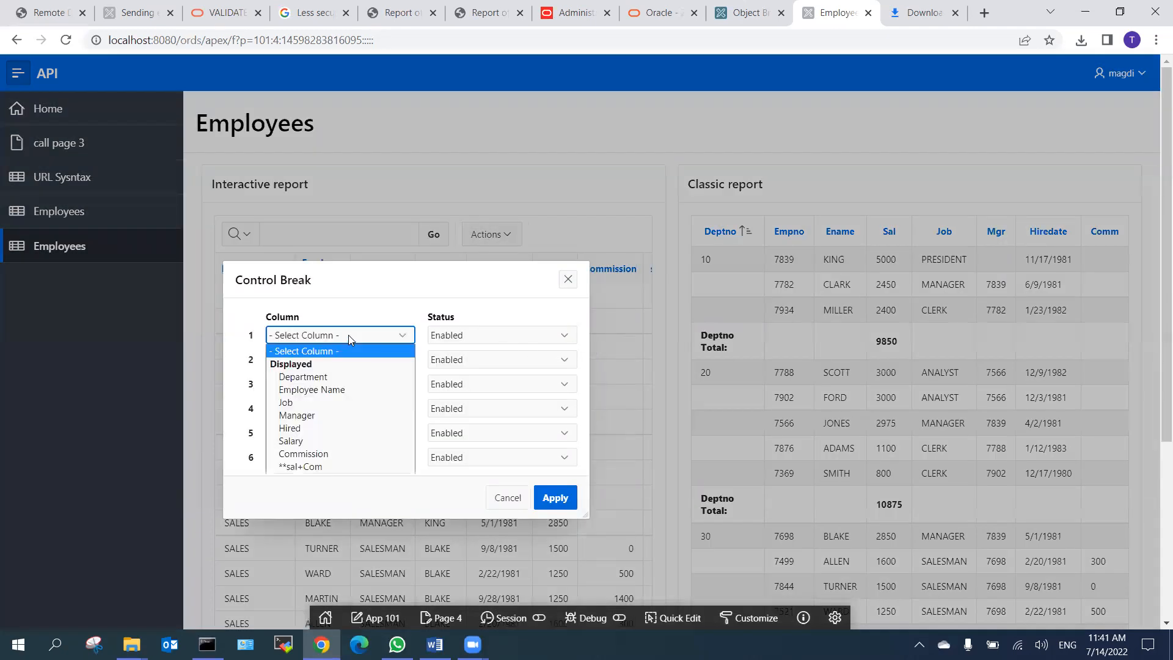
{"action": "left_click", "coordinate": [317, 377]}
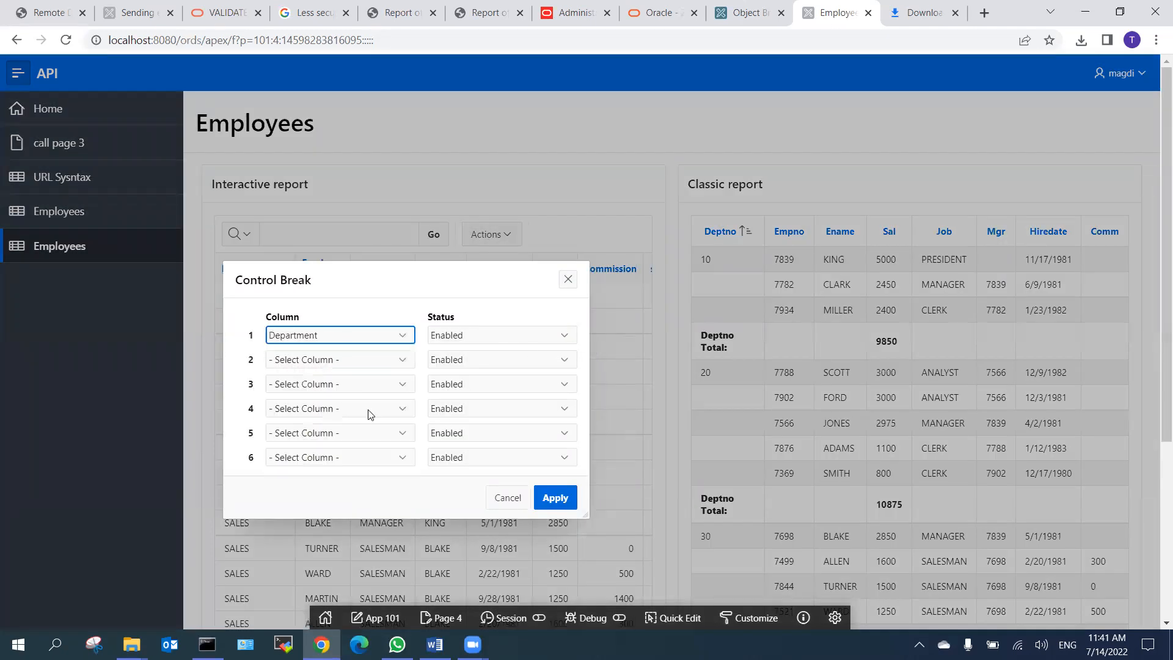
{"action": "left_click", "coordinate": [547, 497]}
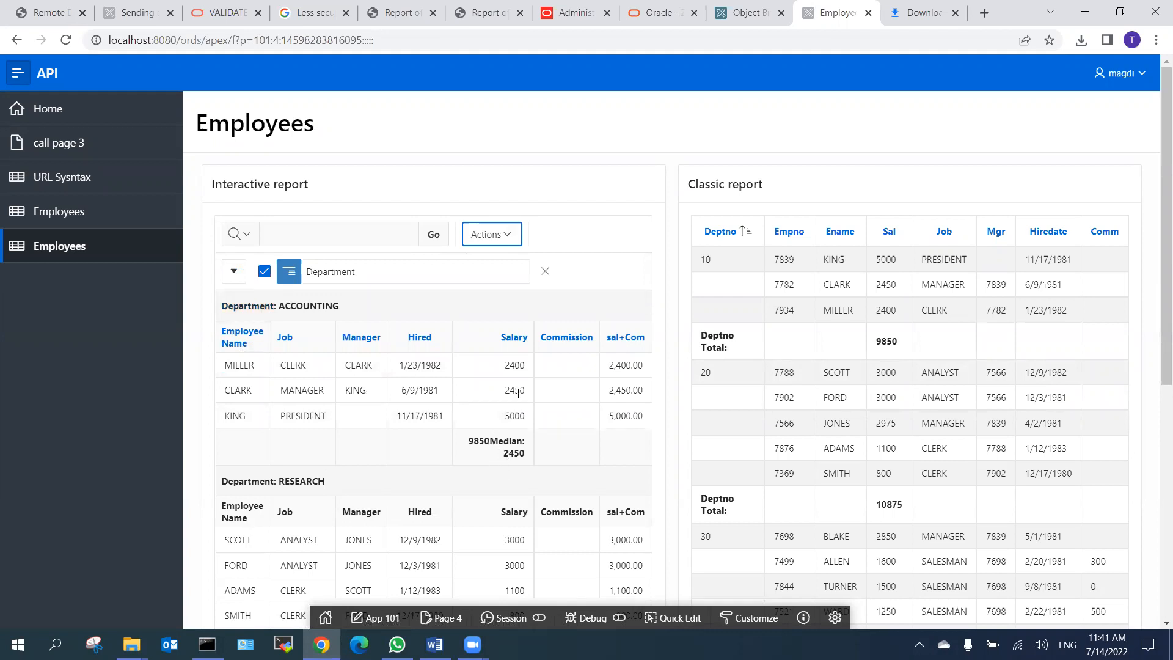
{"action": "left_click", "coordinate": [504, 235]}
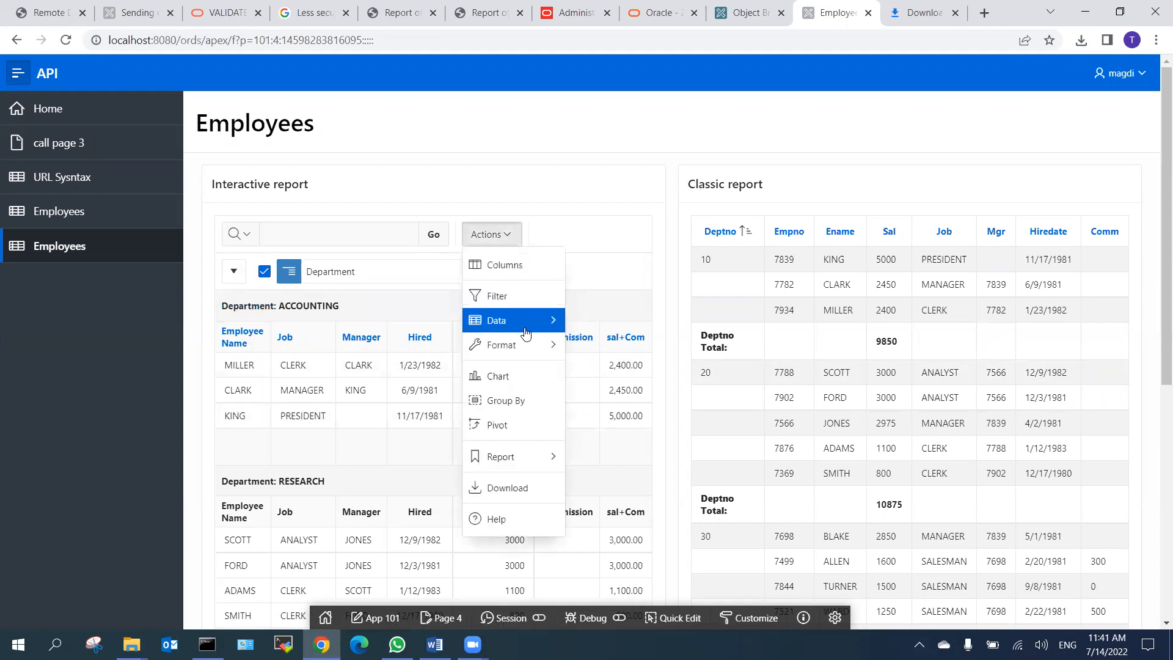
{"action": "mouse_move", "coordinate": [525, 333]}
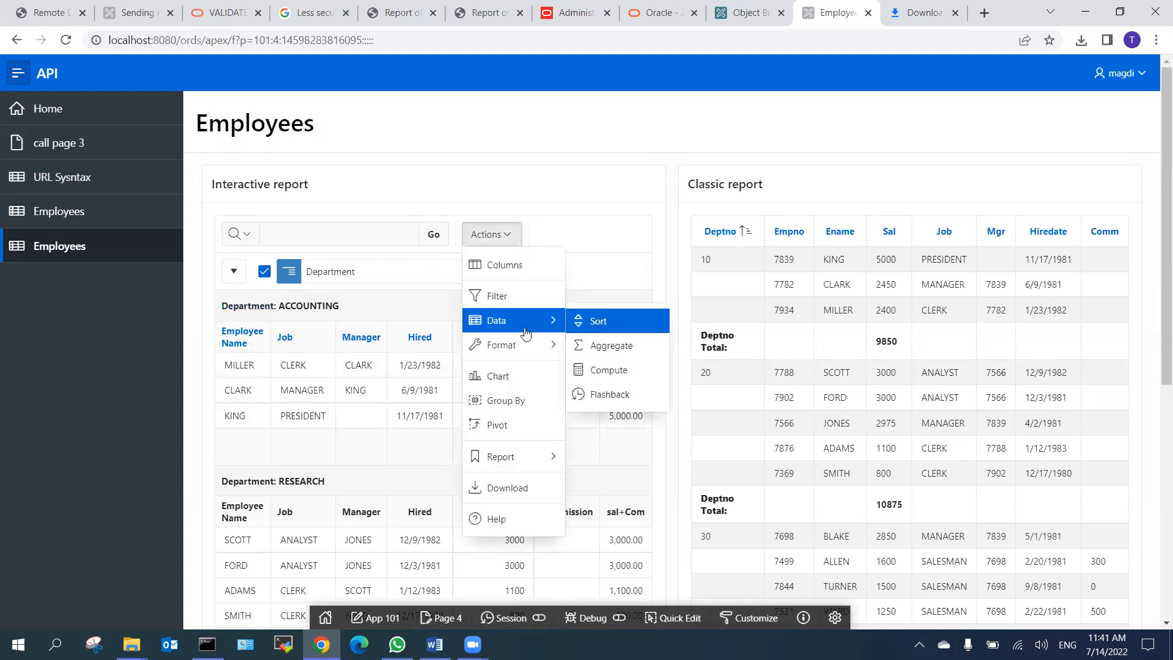
{"action": "left_click", "coordinate": [607, 373]}
{"action": "left_click", "coordinate": [690, 196]}
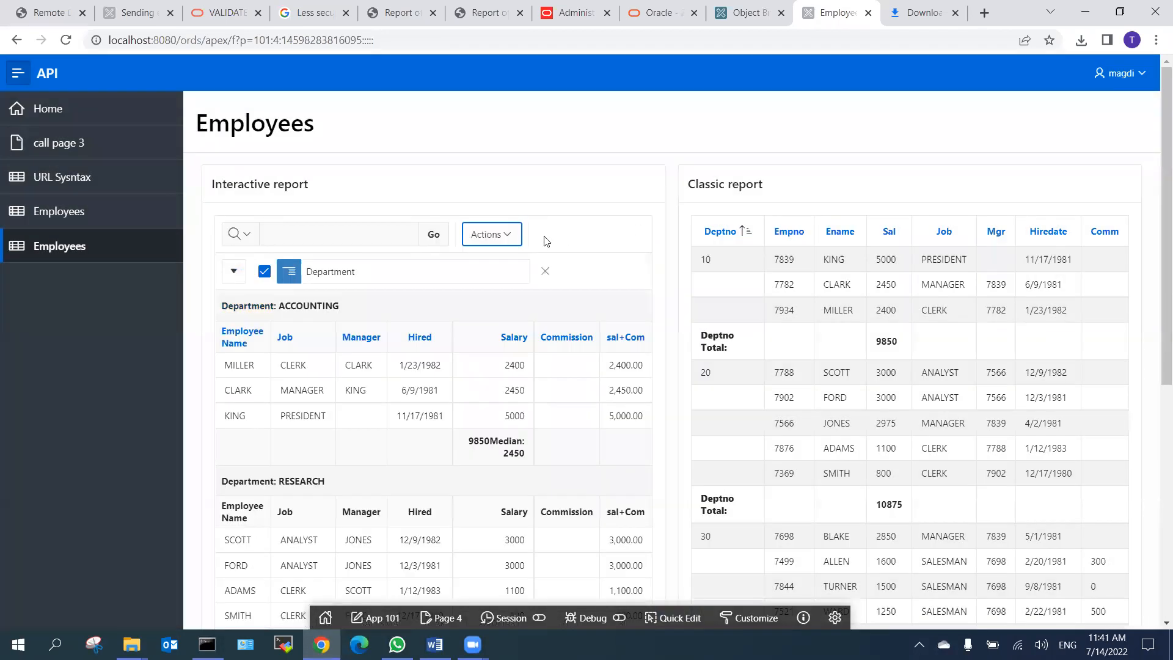
Delete the Median: Salary aggregation from the interactive report and check the department groups.
{"action": "left_click", "coordinate": [506, 239]}
{"action": "mouse_move", "coordinate": [529, 319]}
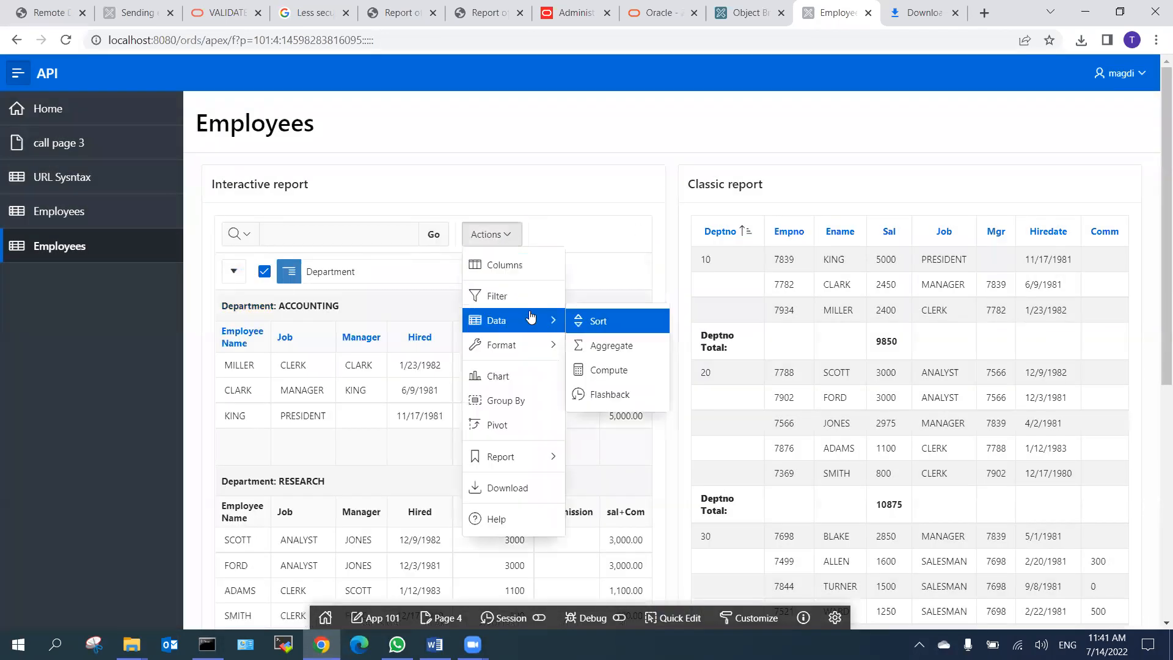
{"action": "left_click", "coordinate": [592, 345]}
{"action": "left_click", "coordinate": [532, 338]}
{"action": "left_click", "coordinate": [296, 381]}
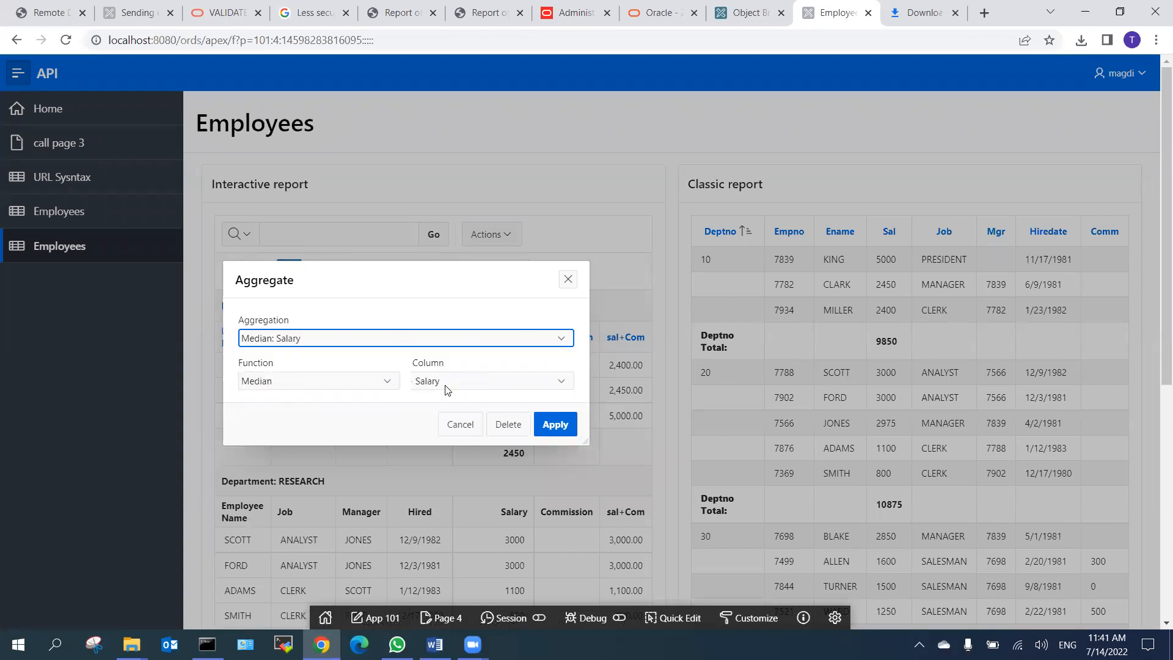
{"action": "left_click", "coordinate": [510, 427]}
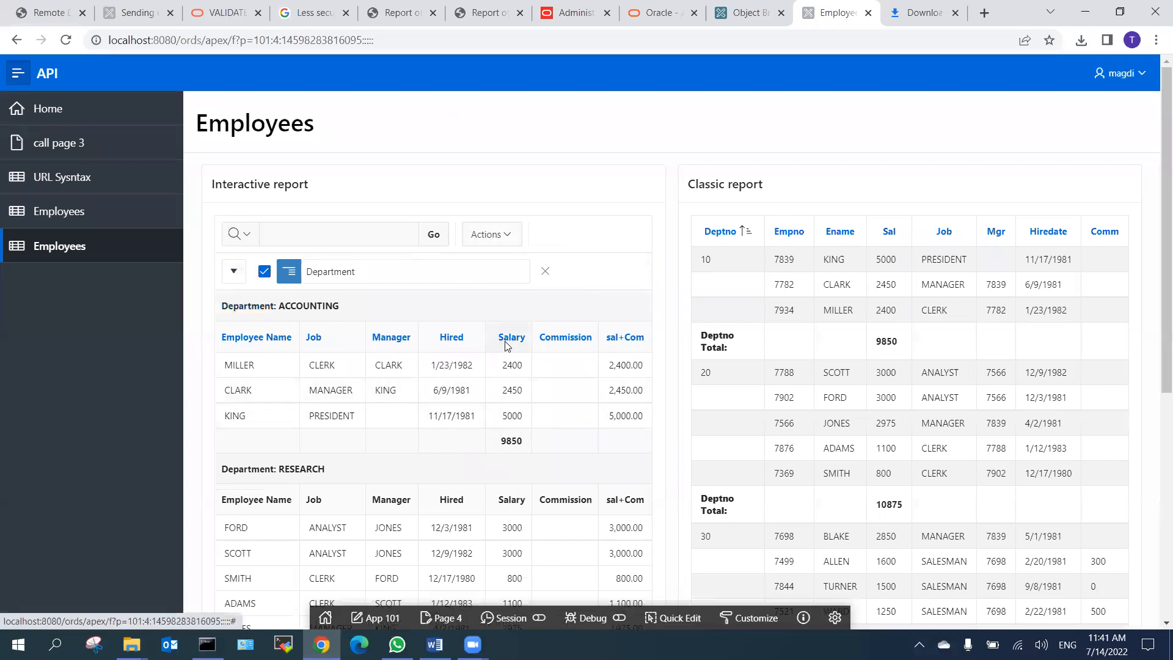
{"action": "scroll", "coordinate": [502, 342], "scroll_direction": "down", "scroll_amount": 2}
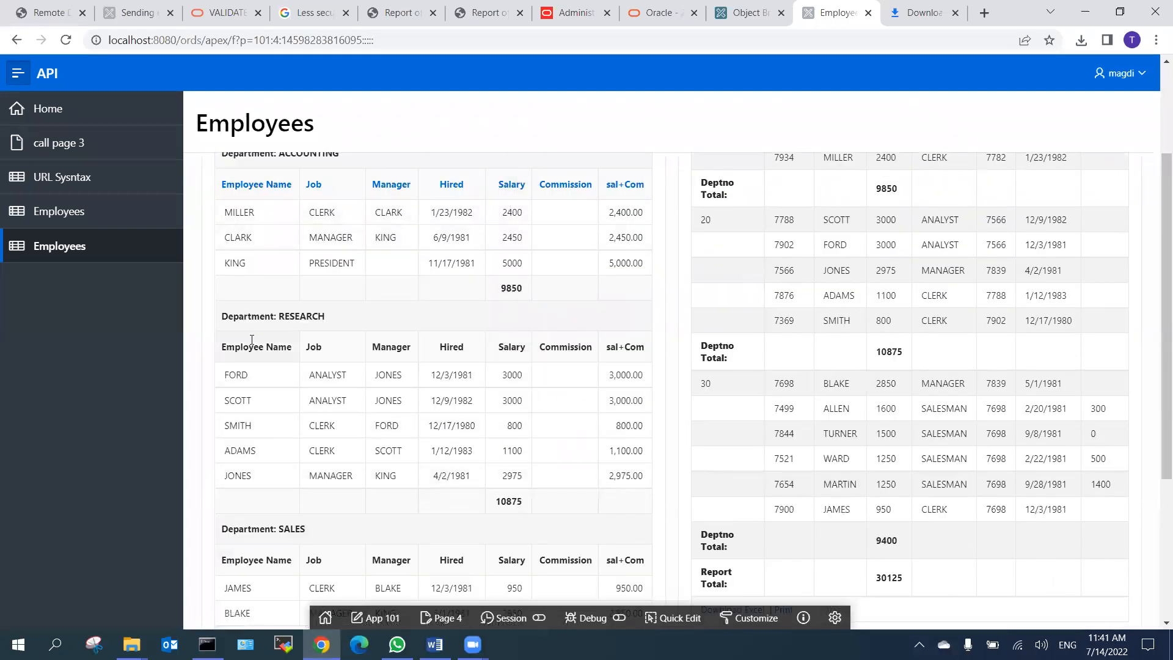
{"action": "left_click_drag", "start_coordinate": [228, 316], "coordinate": [353, 322]}
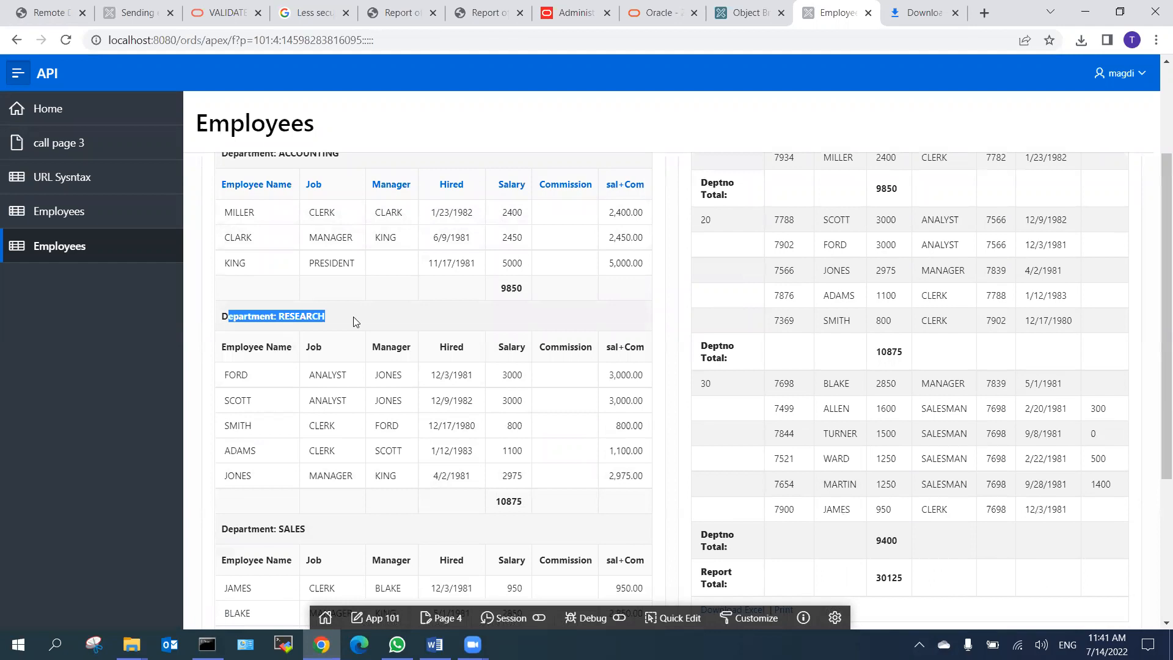
{"action": "scroll", "coordinate": [354, 320], "scroll_direction": "up", "scroll_amount": 2}
Start a row highlight for the interactive report with the condition Salary > 2000.
{"action": "left_click", "coordinate": [511, 240]}
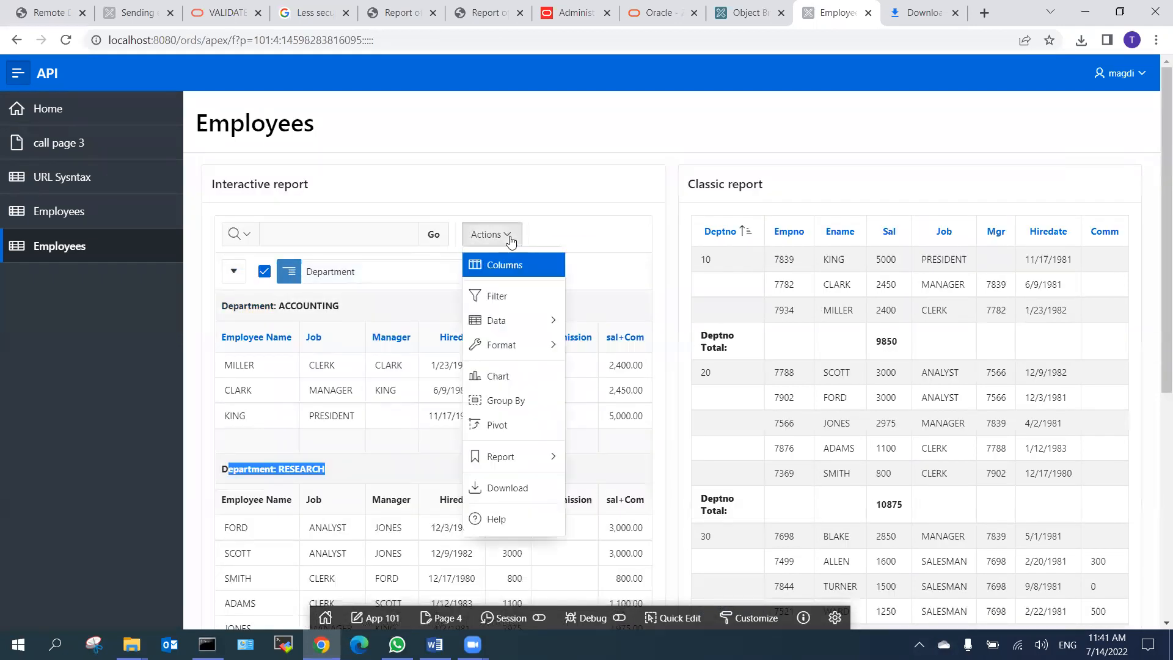
{"action": "mouse_move", "coordinate": [520, 345]}
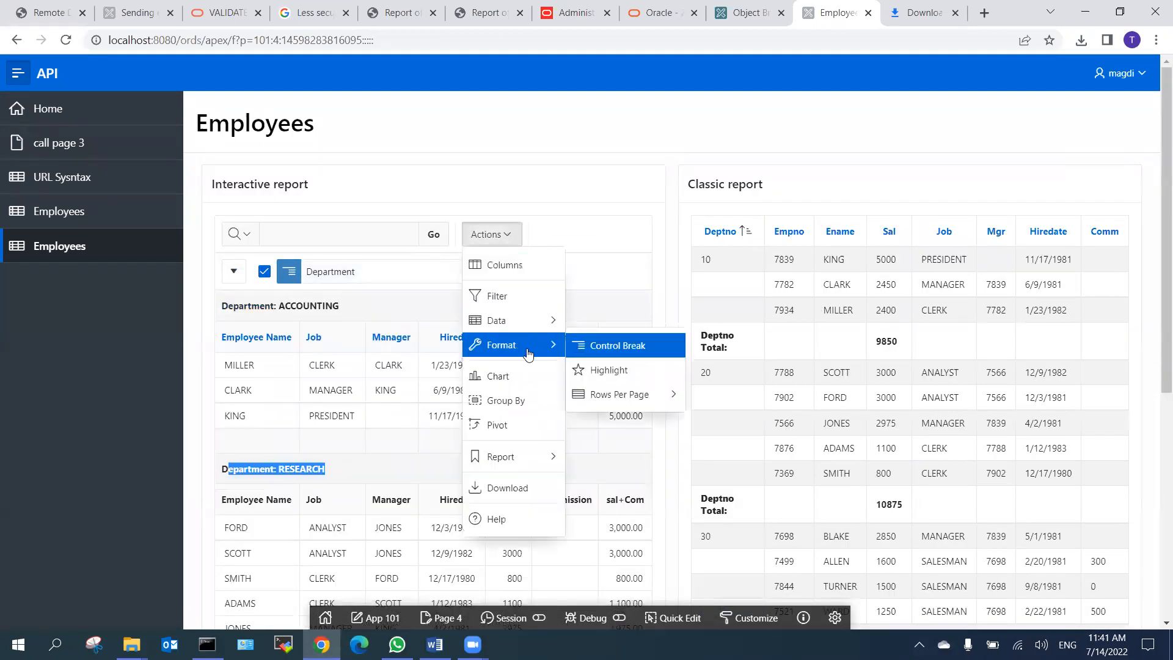
{"action": "left_click", "coordinate": [607, 370]}
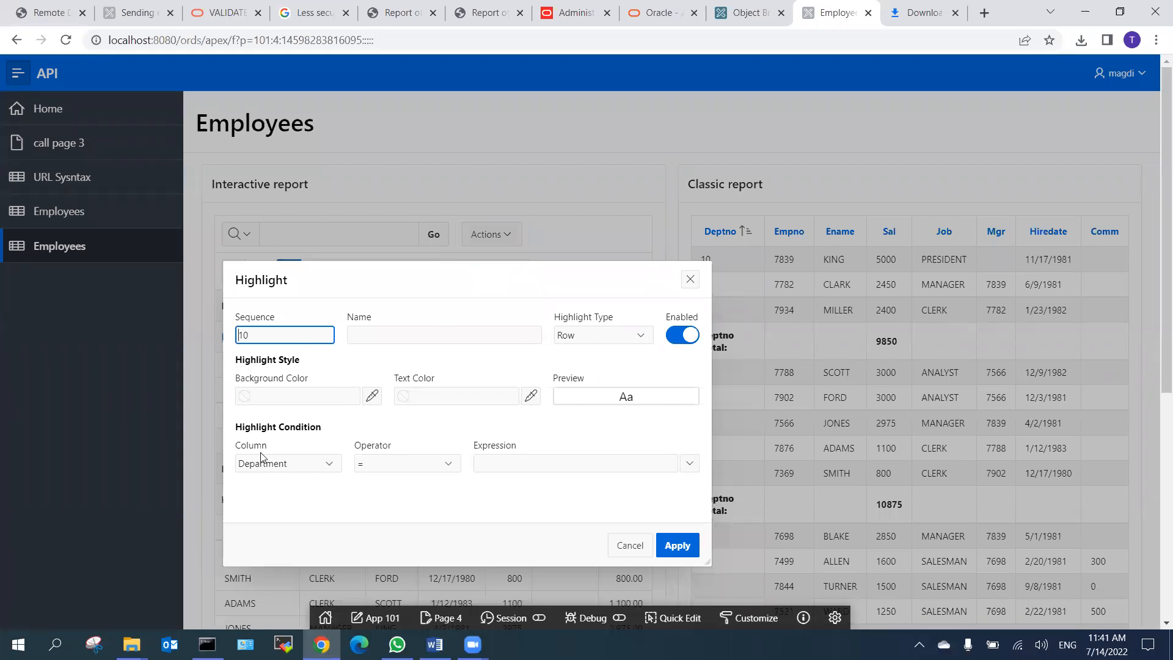
{"action": "left_click", "coordinate": [310, 464]}
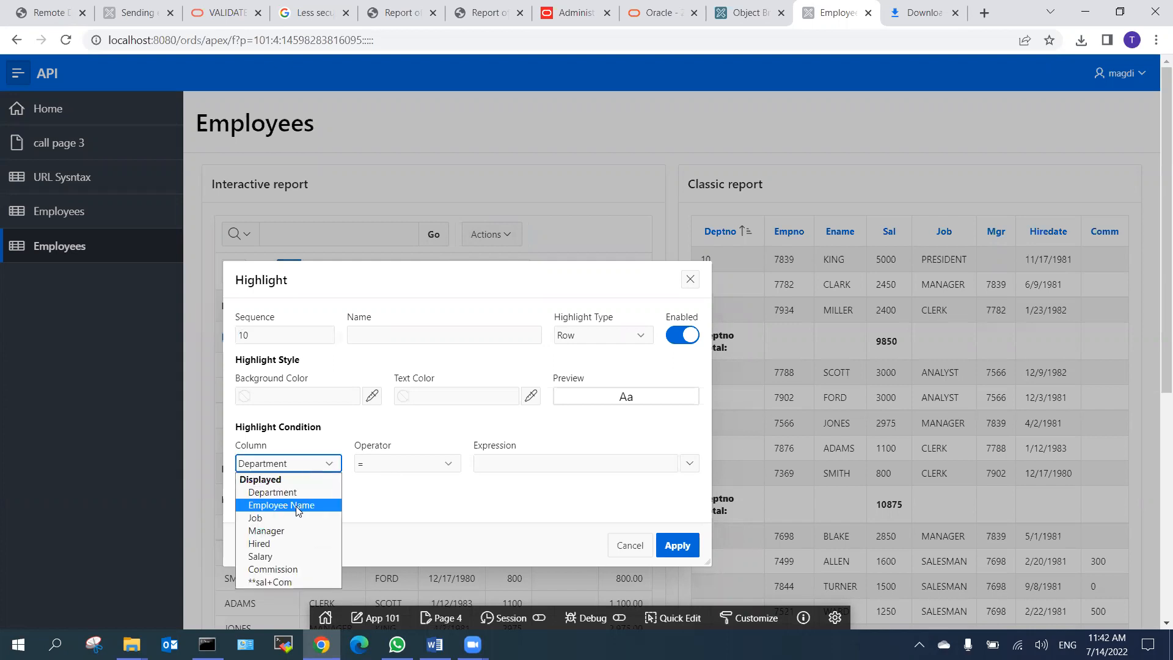
{"action": "left_click", "coordinate": [277, 556]}
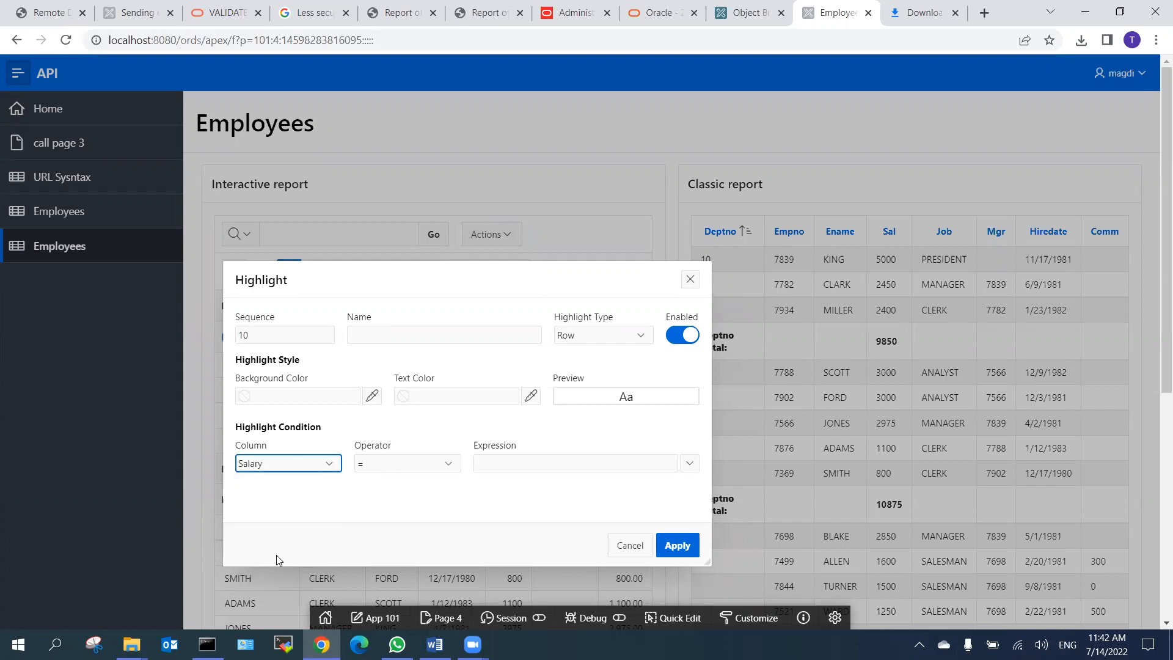
{"action": "left_click", "coordinate": [396, 472]}
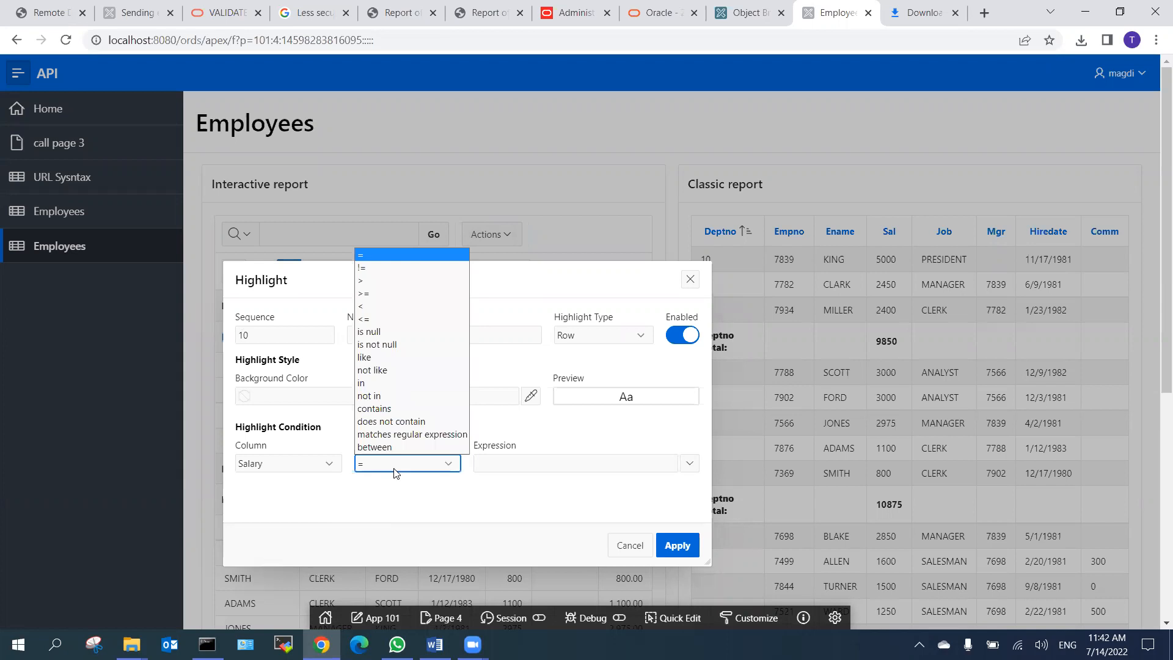
{"action": "left_click", "coordinate": [373, 281]}
{"action": "left_click", "coordinate": [514, 469]}
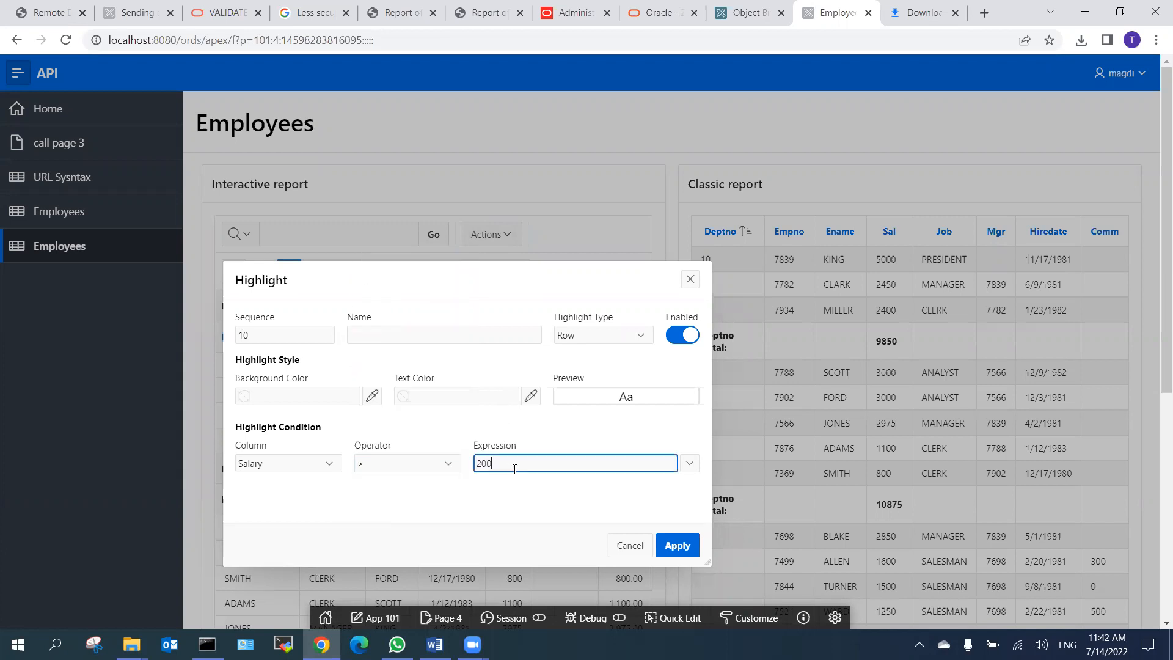
Give the highlight the background color #f7a2a2 and text color #0076df, and apply it.
{"action": "left_click", "coordinate": [373, 397]}
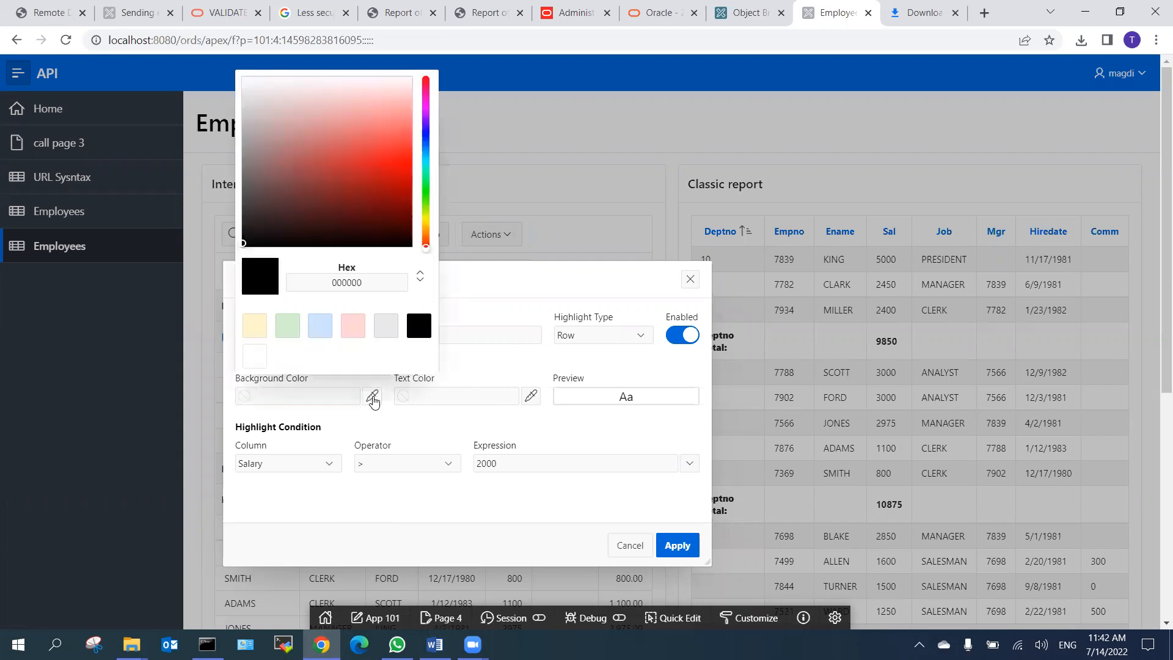
{"action": "left_click", "coordinate": [384, 111]}
{"action": "left_click", "coordinate": [496, 301]}
{"action": "left_click", "coordinate": [530, 398]}
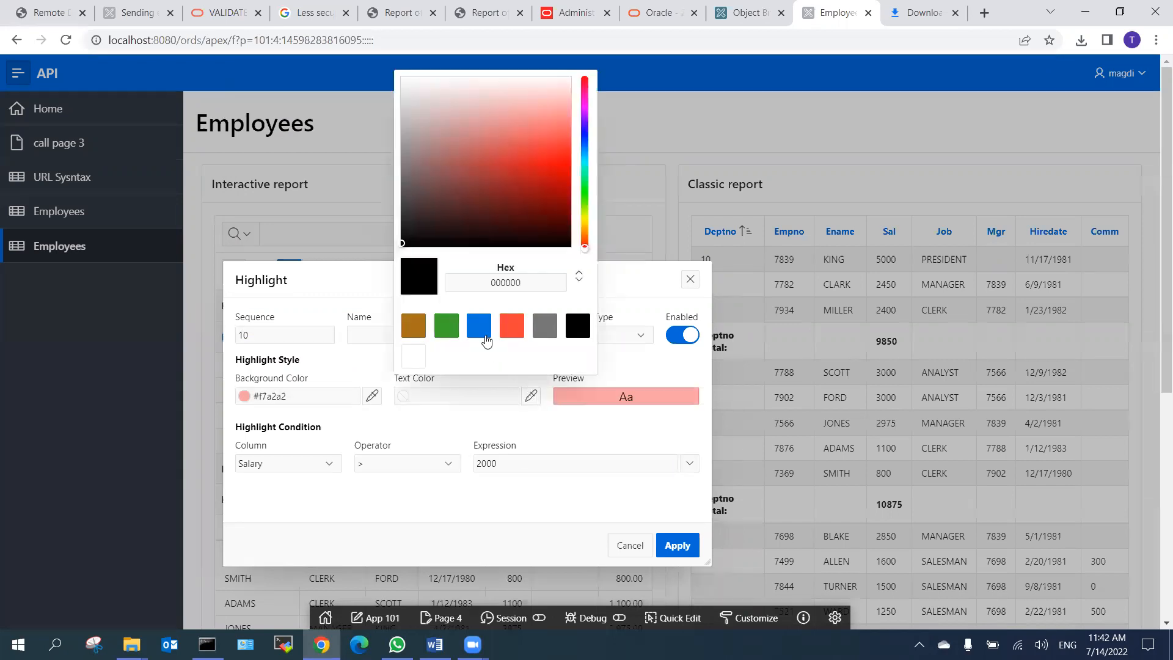
{"action": "left_click", "coordinate": [483, 337]}
{"action": "left_click", "coordinate": [634, 369]}
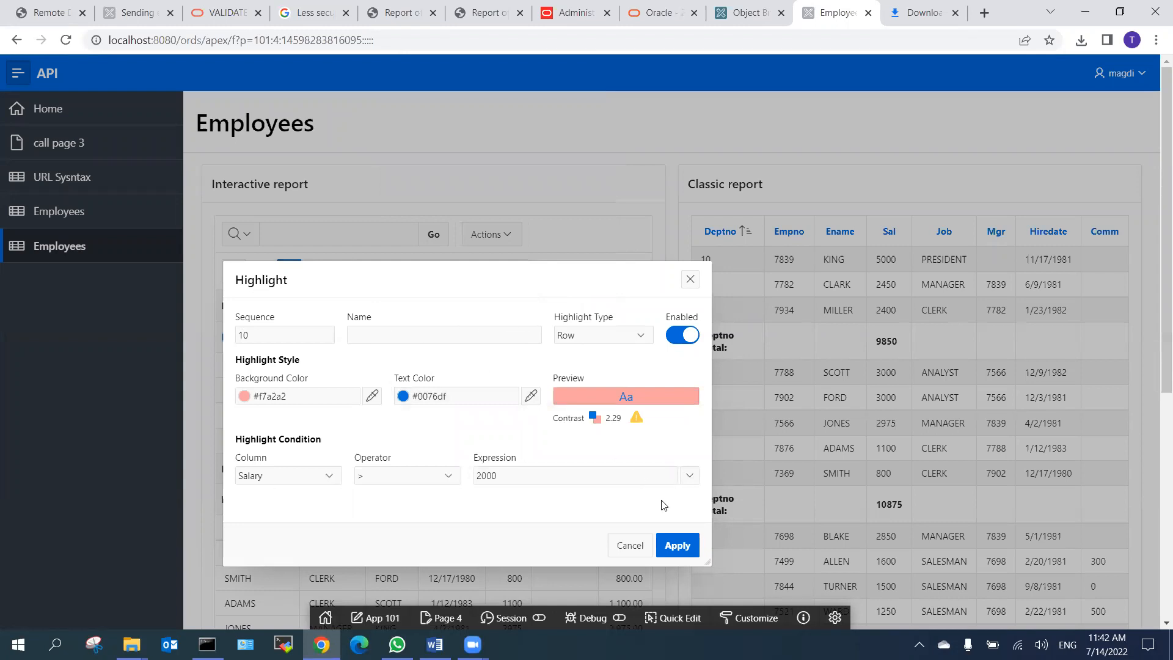
{"action": "left_click", "coordinate": [678, 545]}
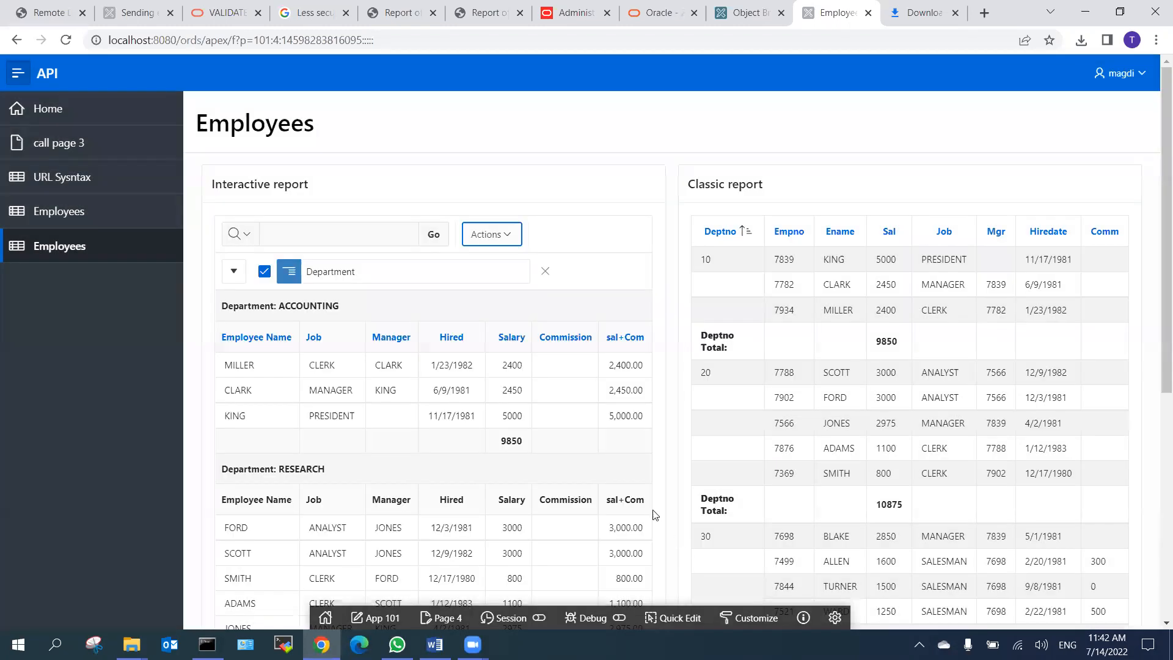
Review which employee rows are highlighted in each department group of the interactive report.
{"action": "scroll", "coordinate": [524, 278], "scroll_direction": "down", "scroll_amount": 2}
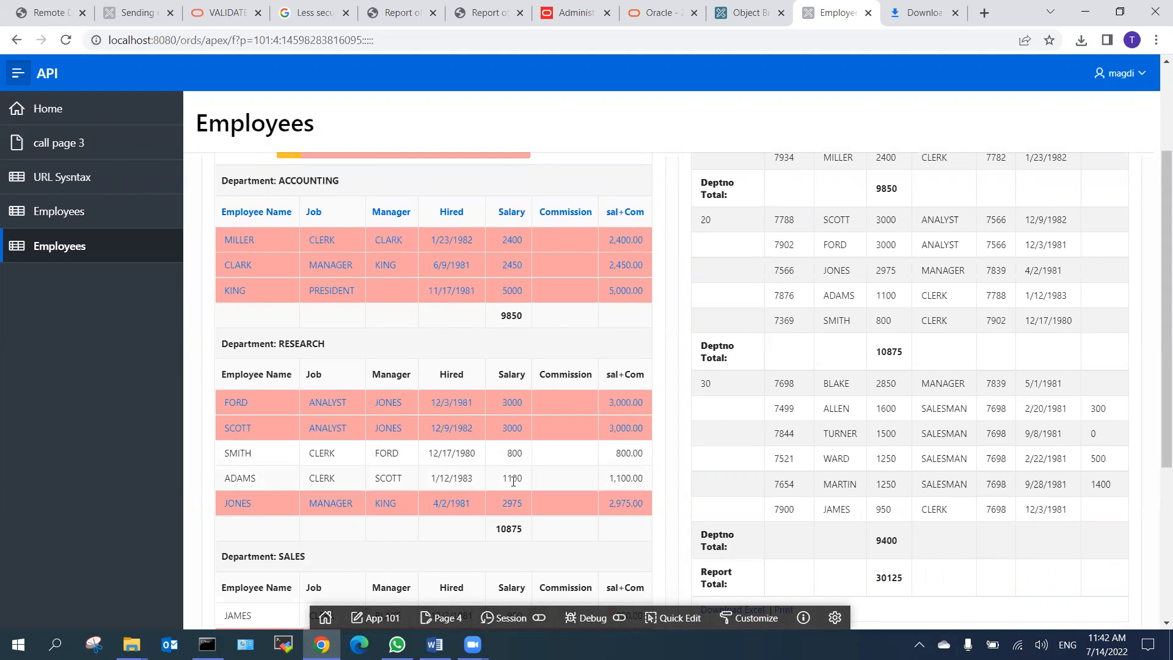
{"action": "scroll", "coordinate": [313, 464], "scroll_direction": "down", "scroll_amount": 3}
{"action": "scroll", "coordinate": [479, 388], "scroll_direction": "down", "scroll_amount": 2}
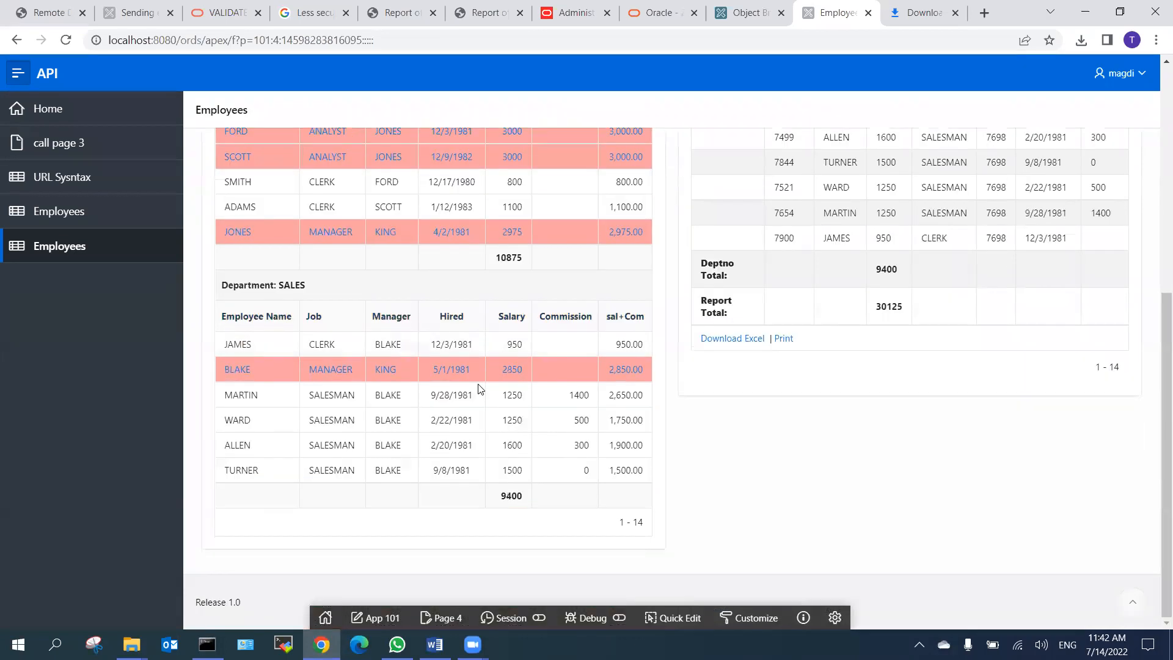
{"action": "scroll", "coordinate": [482, 388], "scroll_direction": "up", "scroll_amount": 5}
{"action": "scroll", "coordinate": [487, 386], "scroll_direction": "down", "scroll_amount": 5}
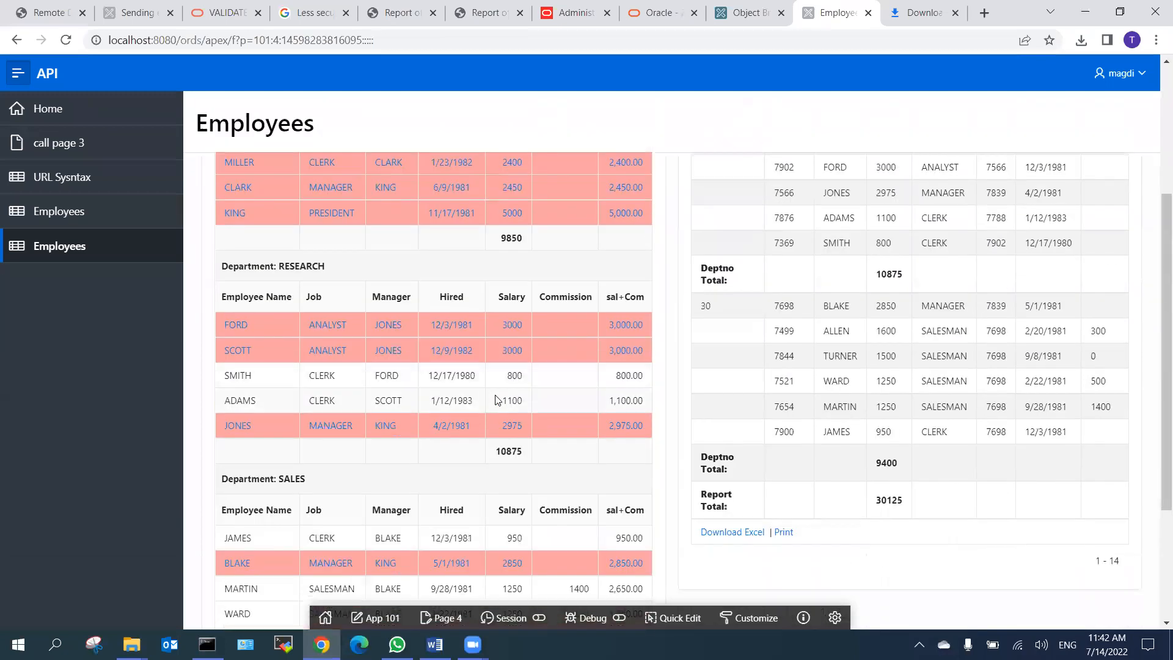
{"action": "scroll", "coordinate": [515, 468], "scroll_direction": "up", "scroll_amount": 5}
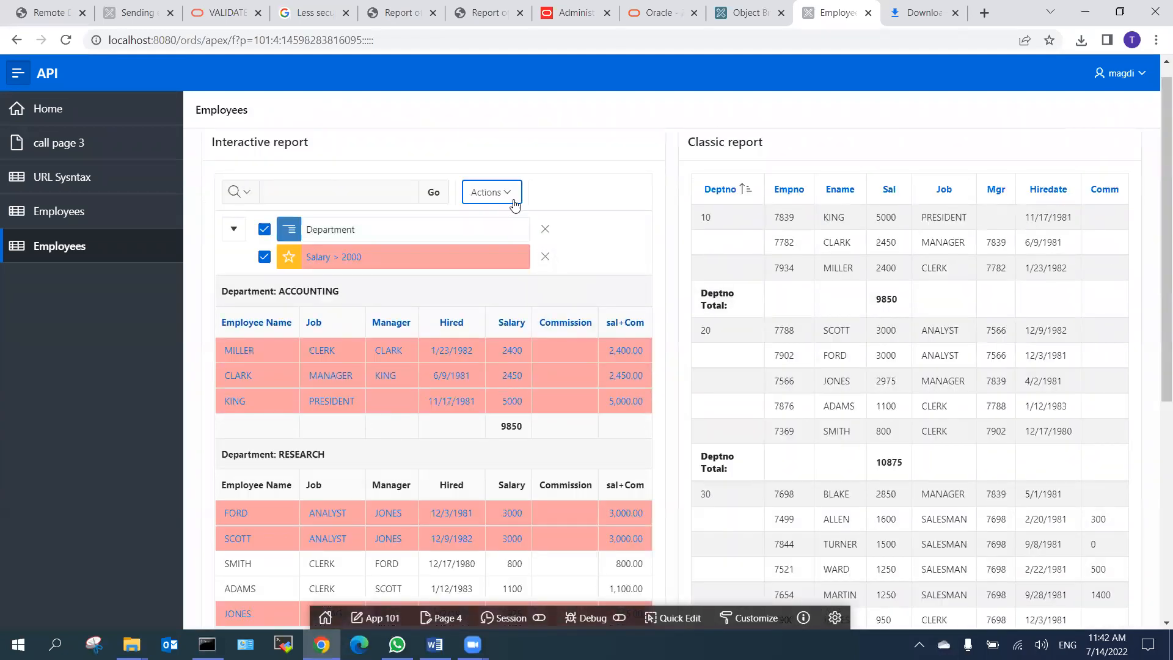
Set the interactive report's rows per page to All.
{"action": "left_click", "coordinate": [512, 199]}
{"action": "mouse_move", "coordinate": [541, 306]}
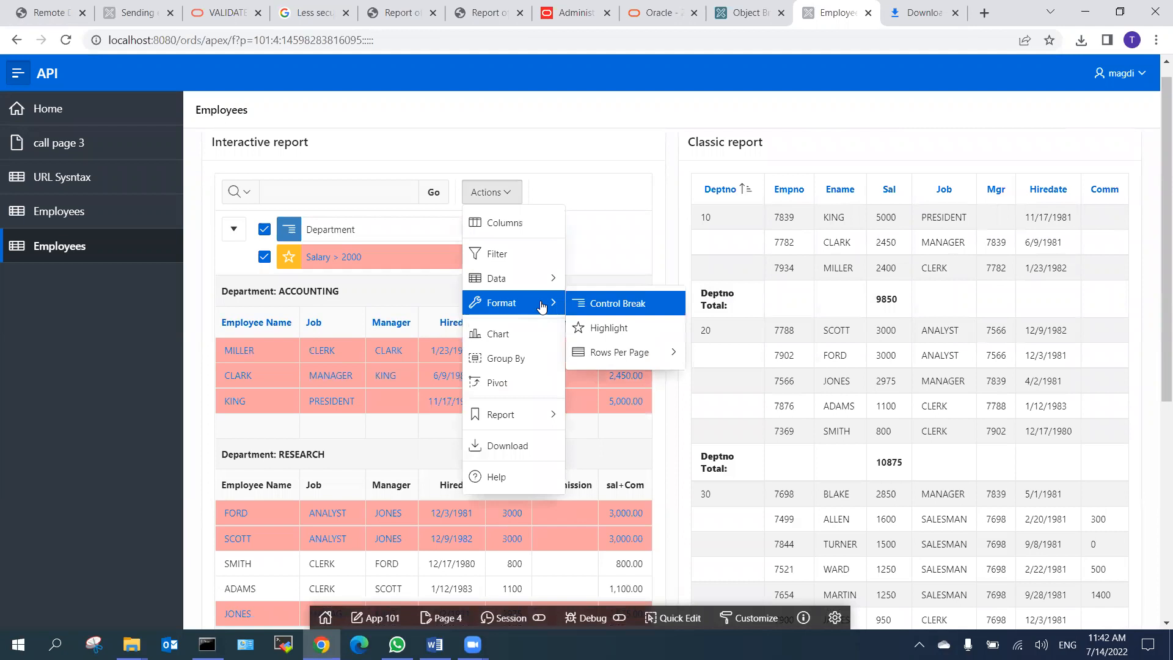
{"action": "mouse_move", "coordinate": [634, 362]}
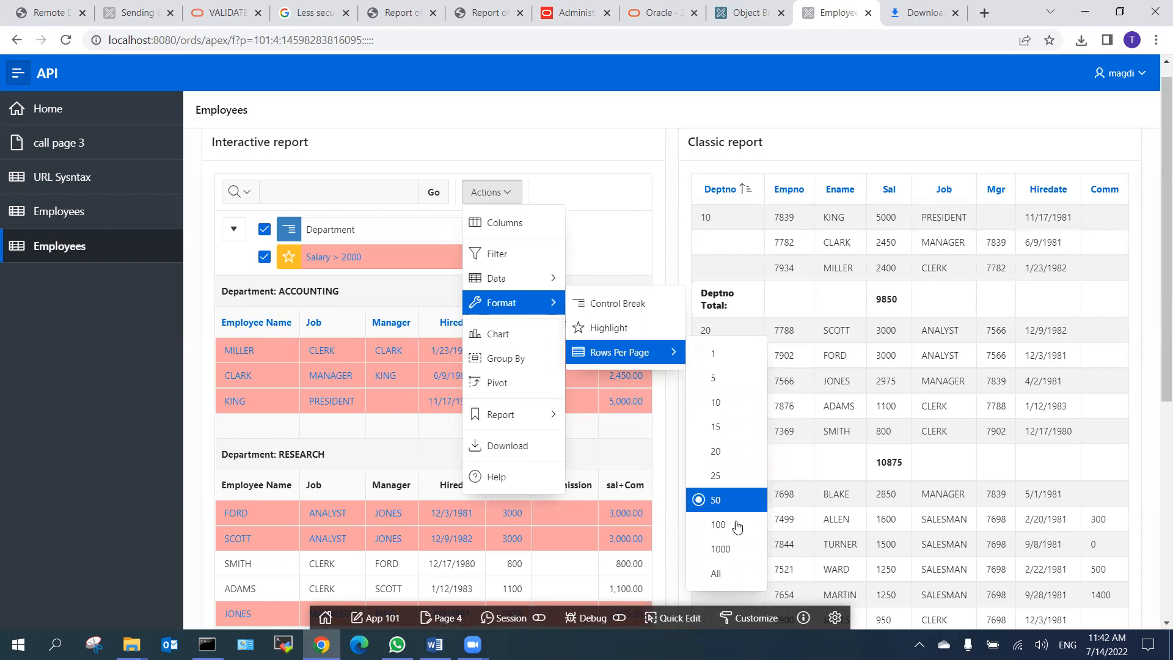
{"action": "left_click", "coordinate": [725, 577]}
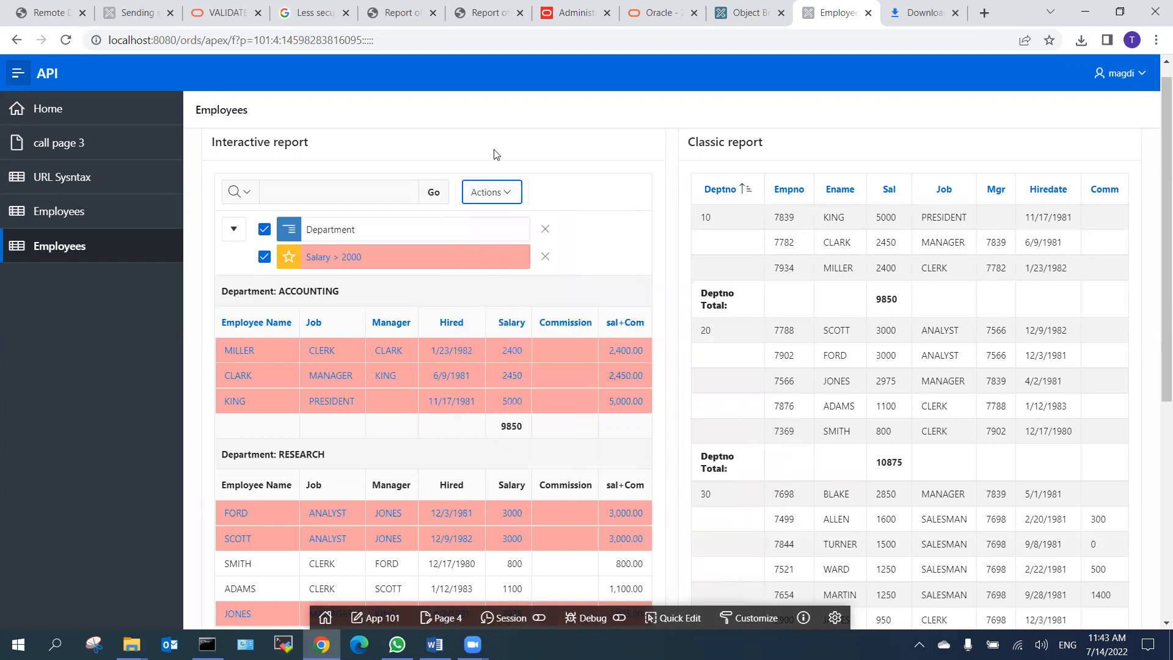
Start a pie chart for the interactive report with Department as its label column.
{"action": "left_click", "coordinate": [510, 196]}
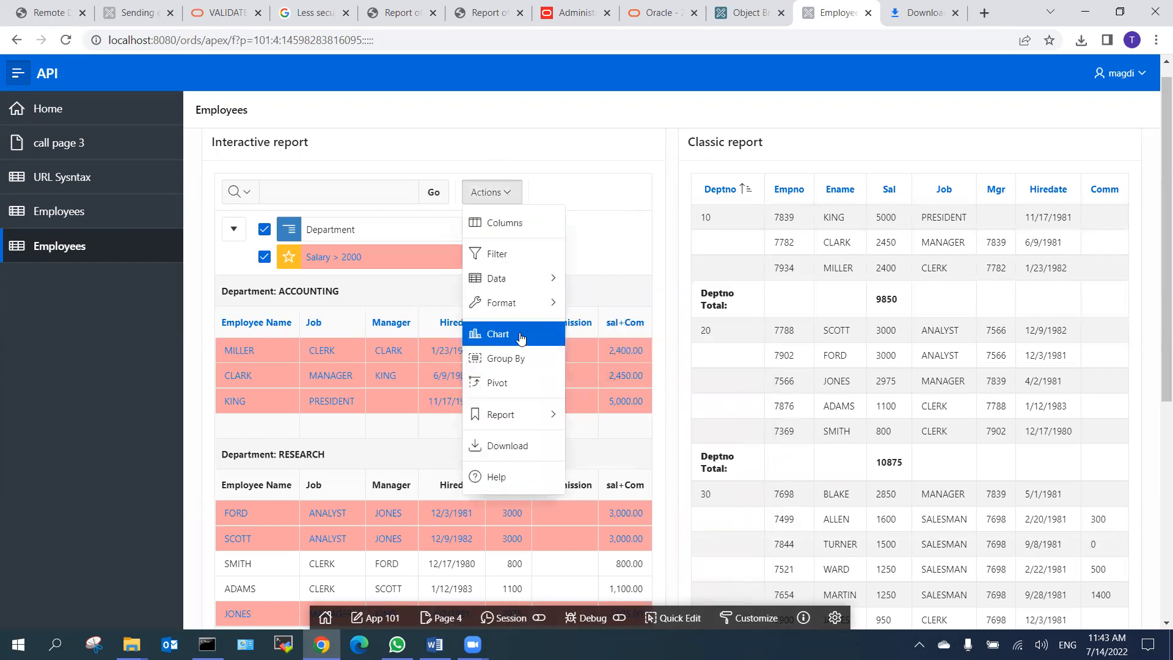
{"action": "left_click", "coordinate": [504, 341]}
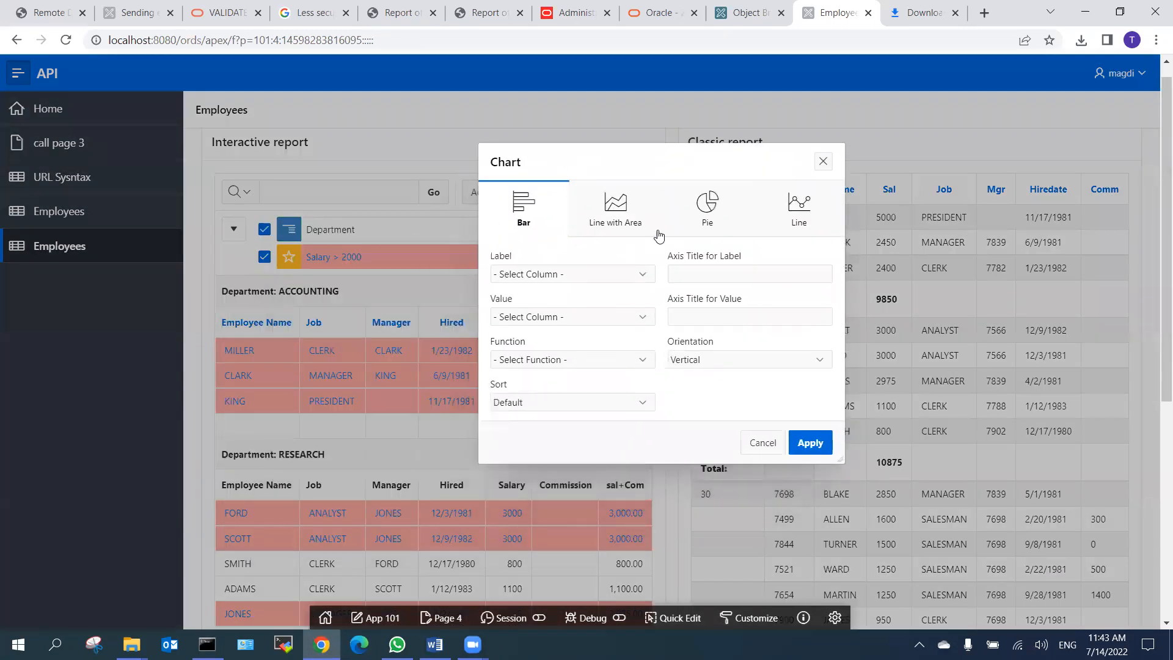
{"action": "left_click", "coordinate": [702, 204]}
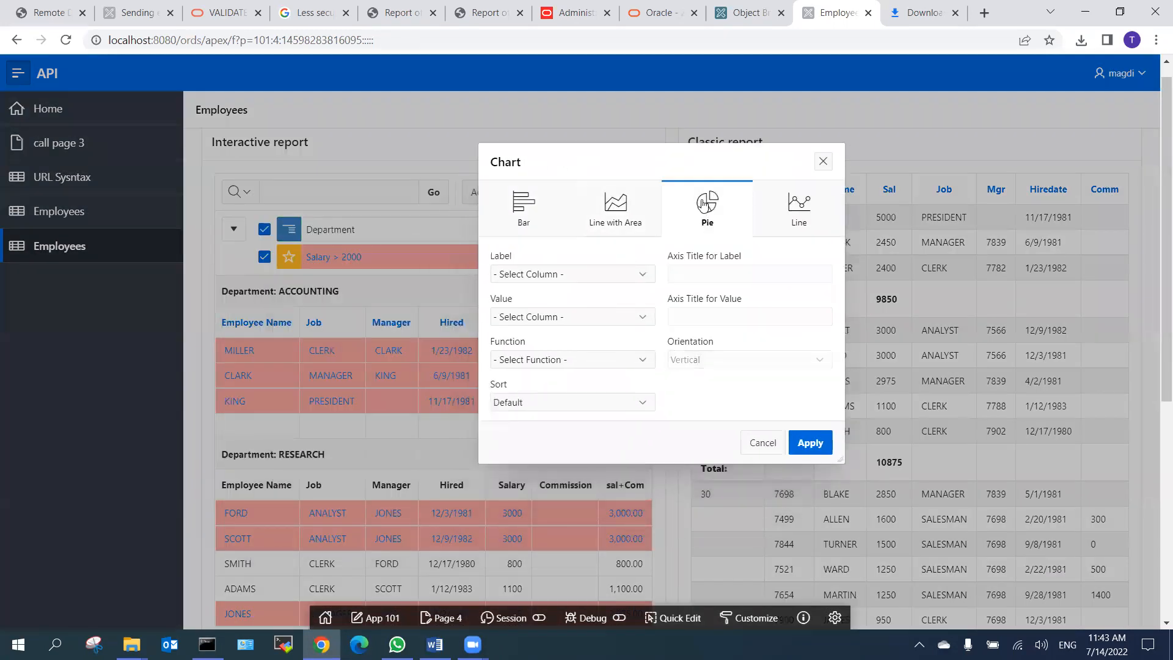
{"action": "left_click", "coordinate": [557, 275]}
{"action": "left_click", "coordinate": [535, 322]}
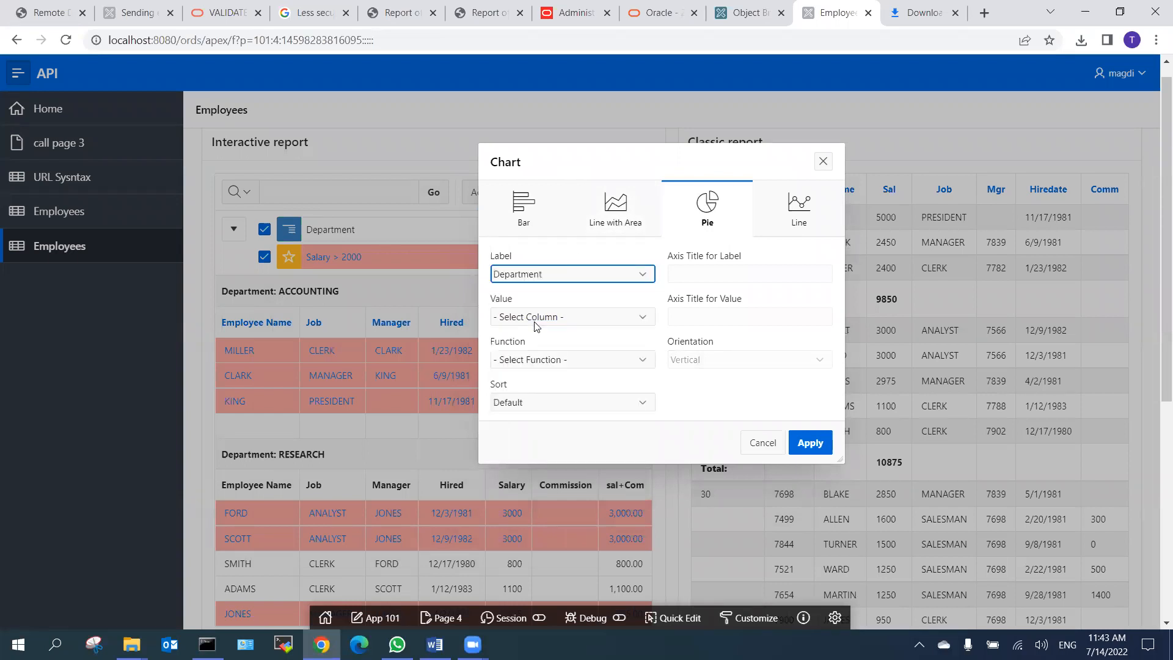
Set the pie chart's value to Salary with the Sum function, apply it with default sorting, and examine the department slices.
{"action": "left_click", "coordinate": [546, 319]}
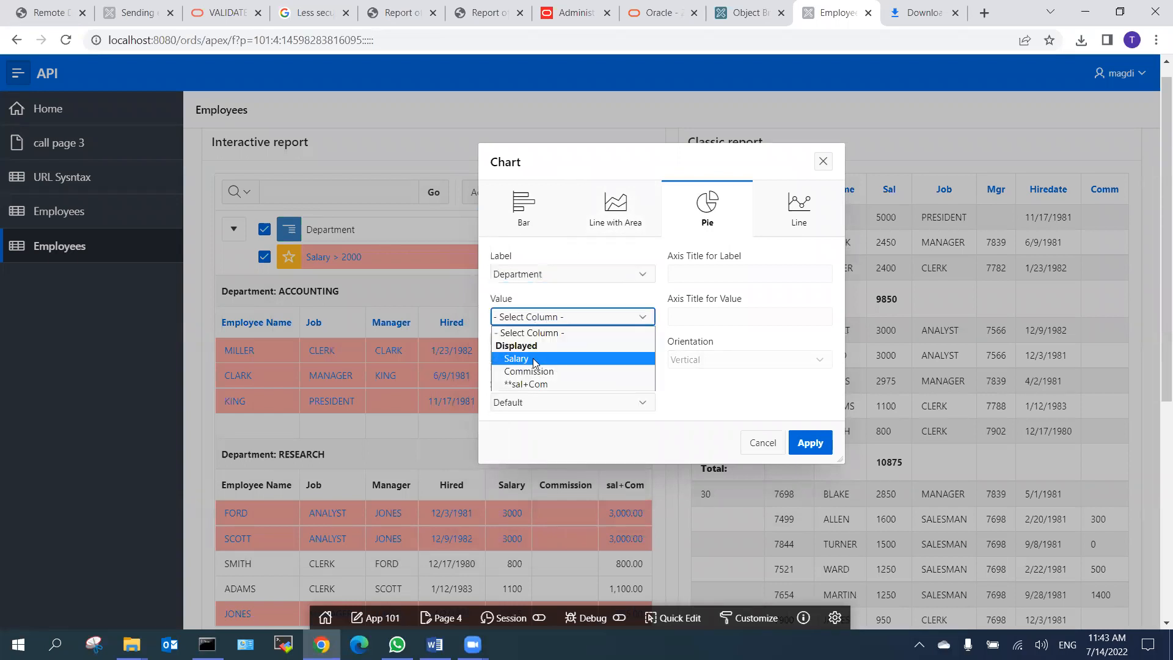
{"action": "left_click", "coordinate": [525, 310]}
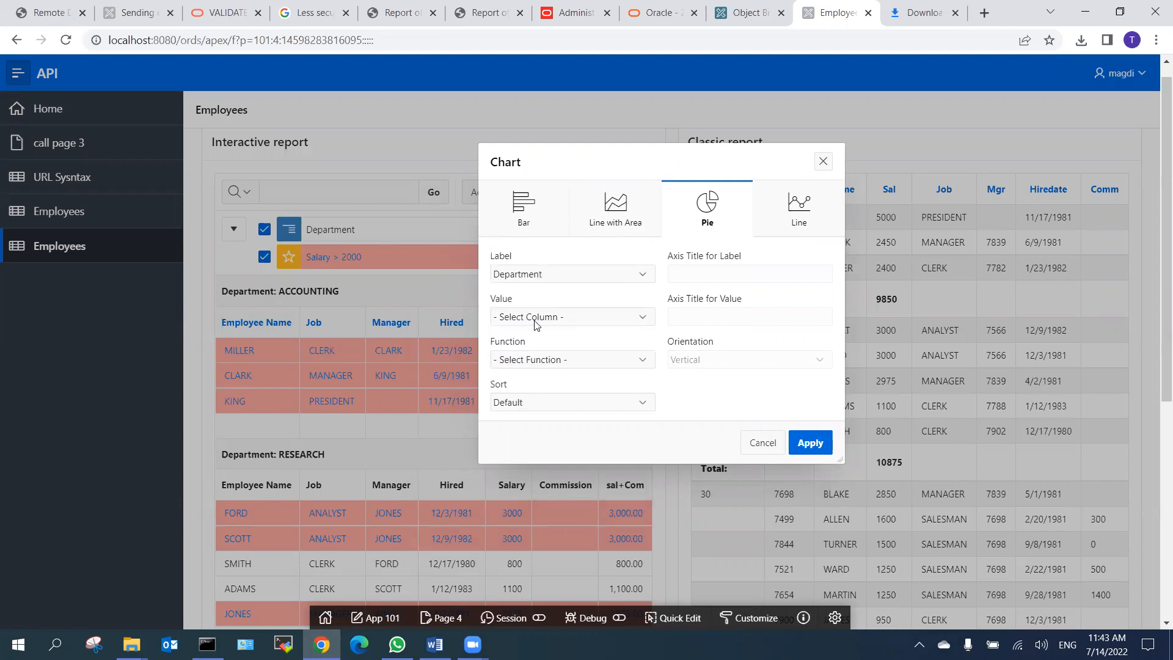
{"action": "left_click", "coordinate": [541, 316]}
{"action": "left_click", "coordinate": [531, 359]}
{"action": "left_click", "coordinate": [533, 362]}
{"action": "left_click", "coordinate": [531, 385]}
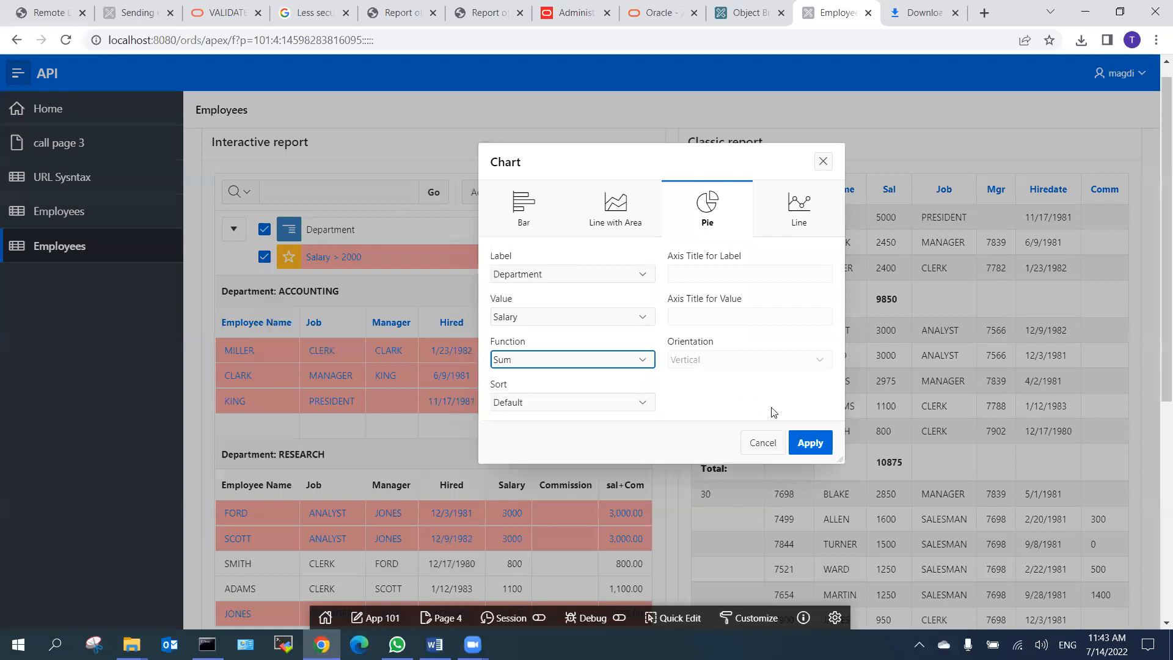
{"action": "left_click", "coordinate": [502, 404]}
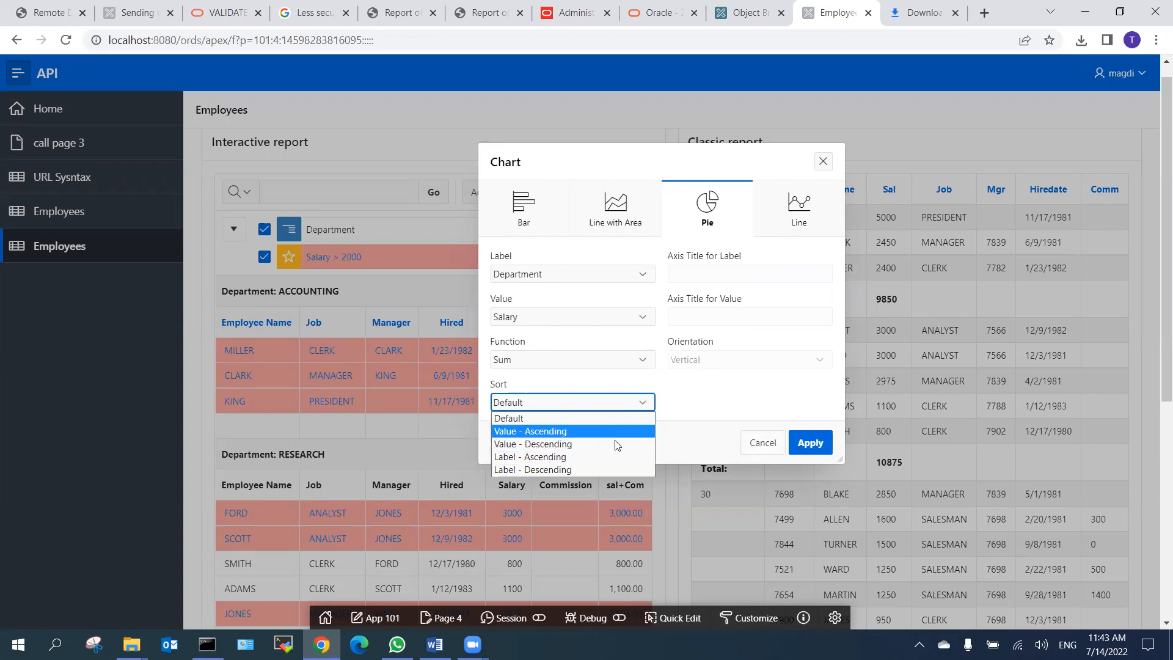
{"action": "left_click", "coordinate": [810, 443]}
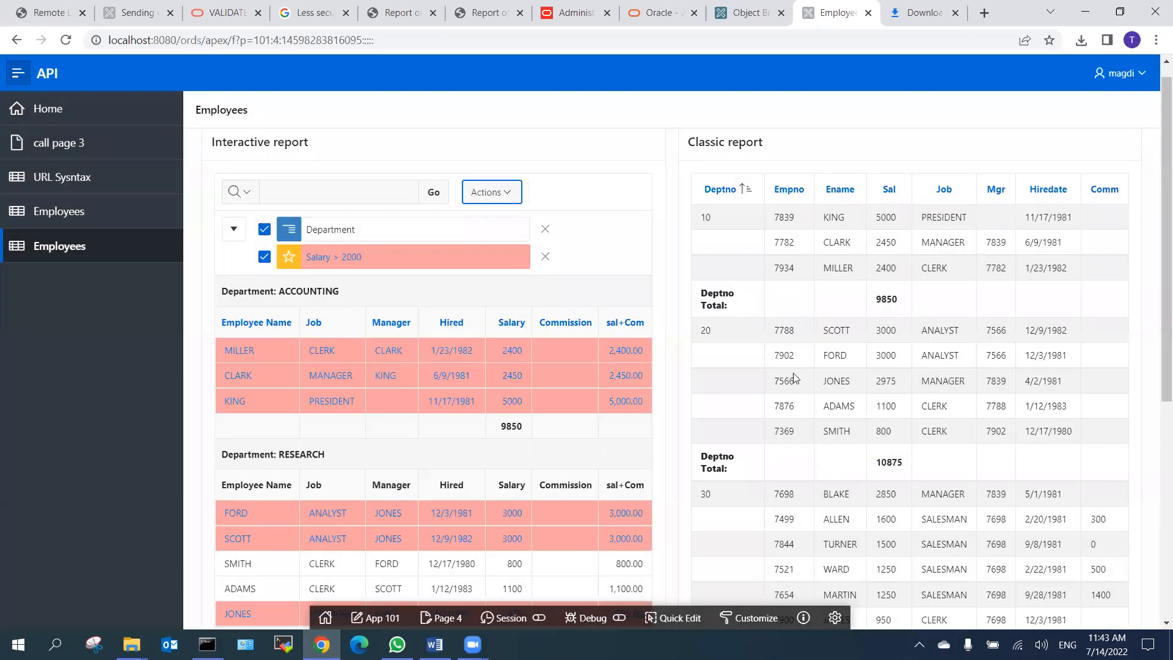
{"action": "scroll", "coordinate": [586, 294], "scroll_direction": "down", "scroll_amount": 2}
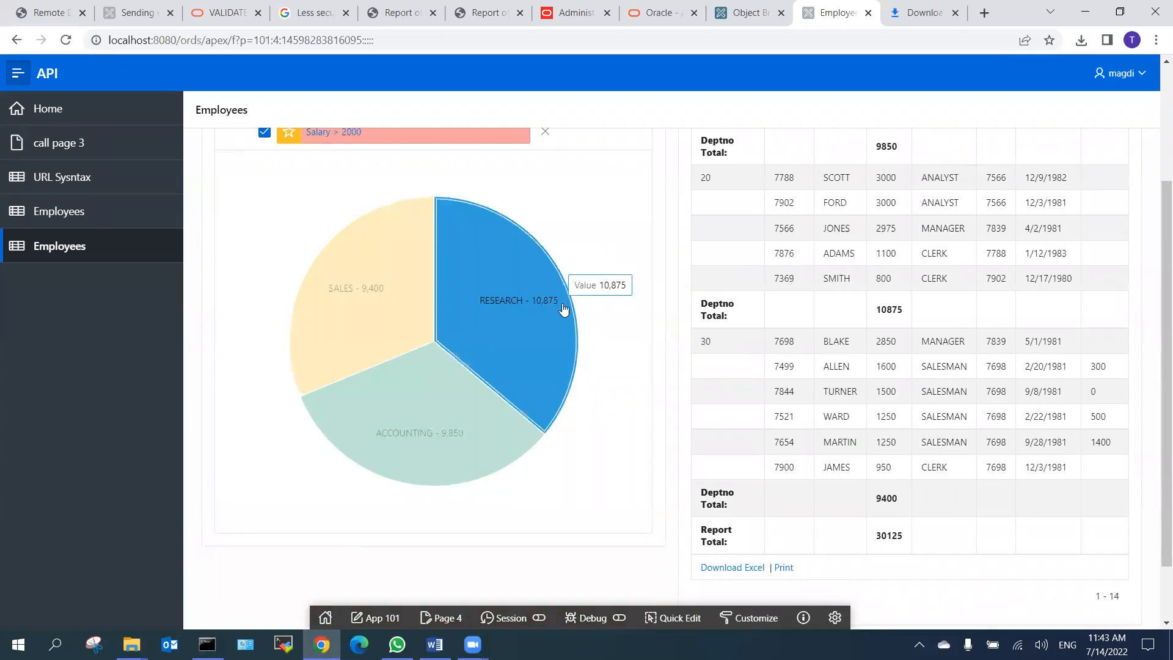
{"action": "scroll", "coordinate": [562, 310], "scroll_direction": "up", "scroll_amount": 3}
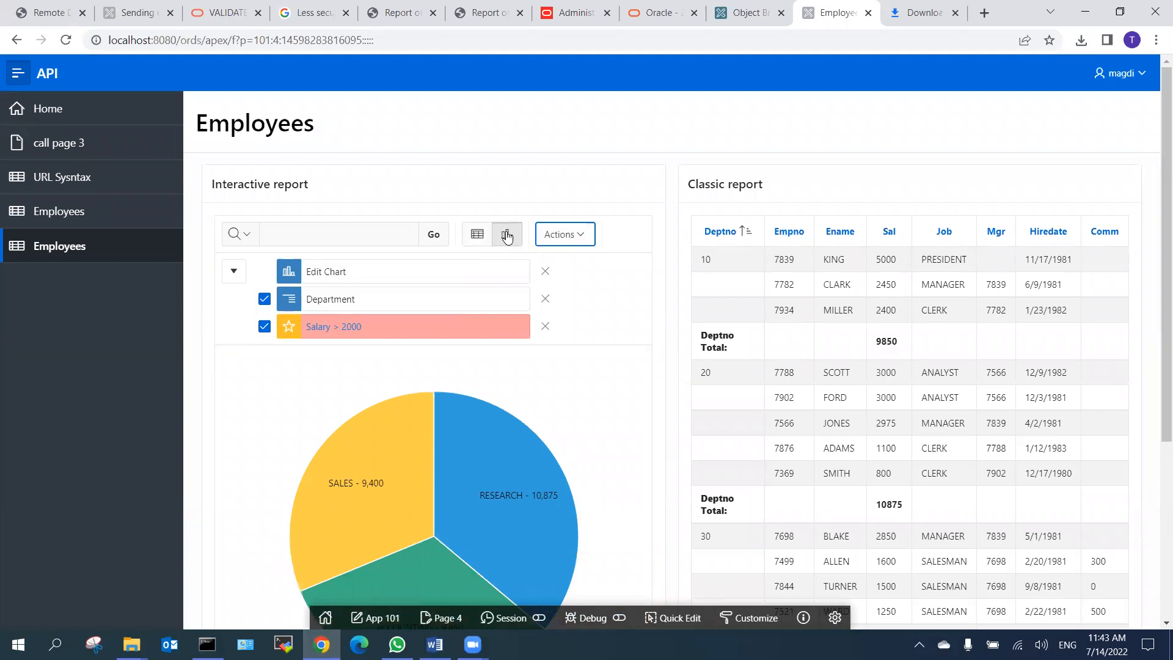
Return the interactive report to its table view and remove the Salary > 2000 highlight and the Department control break.
{"action": "left_click", "coordinate": [477, 235]}
{"action": "scroll", "coordinate": [502, 222], "scroll_direction": "down", "scroll_amount": 3}
{"action": "scroll", "coordinate": [572, 266], "scroll_direction": "up", "scroll_amount": 3}
{"action": "left_click", "coordinate": [545, 298]}
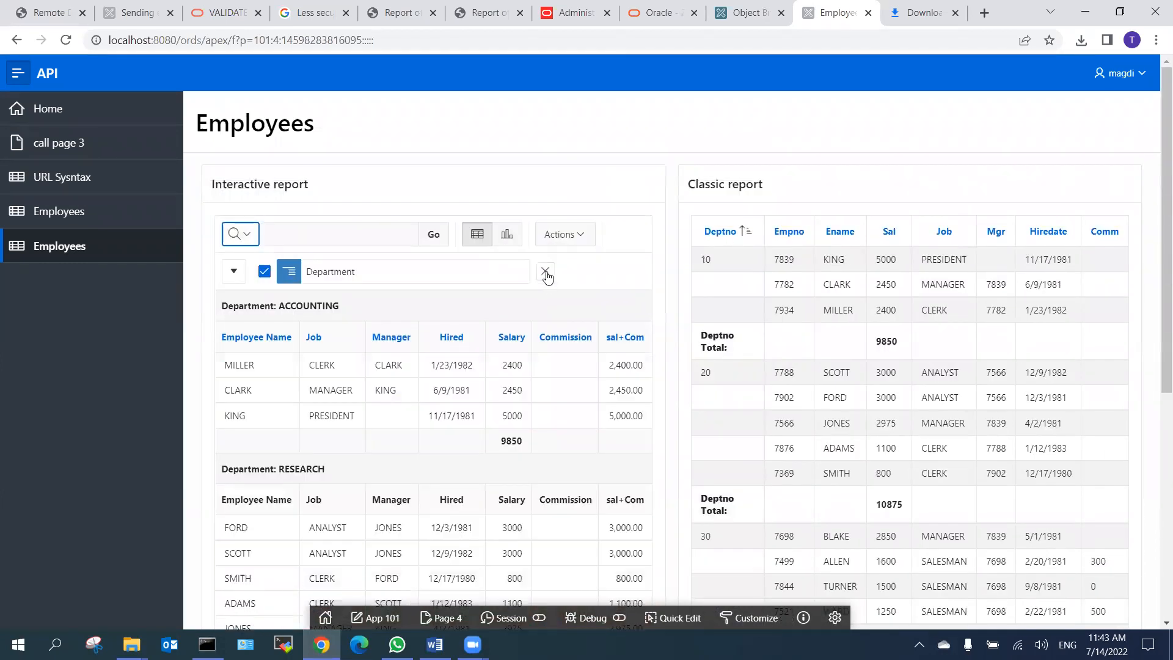
{"action": "left_click", "coordinate": [545, 272]}
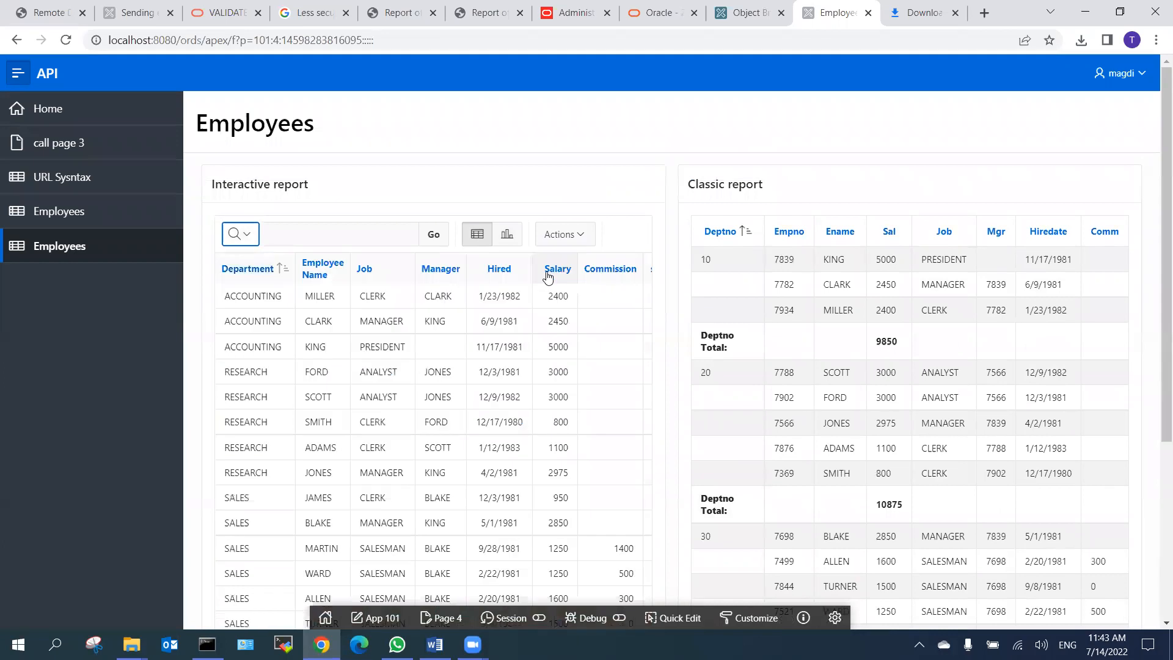
Start a Group By on the interactive report with Department as the grouping column.
{"action": "left_click", "coordinate": [568, 236]}
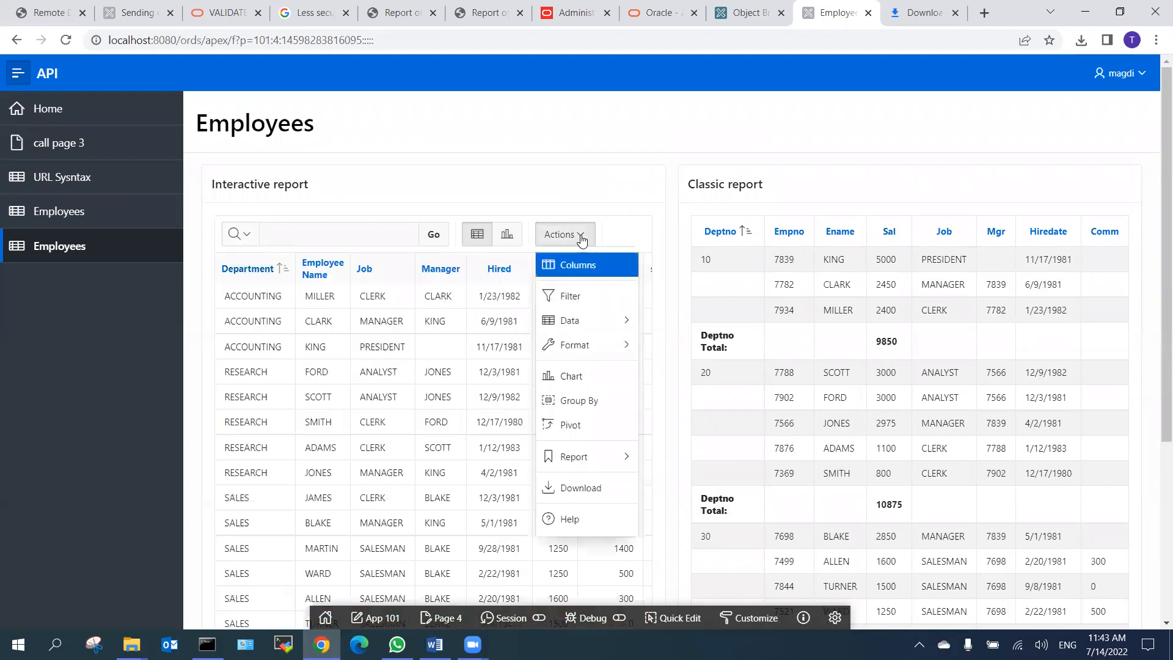
{"action": "left_click", "coordinate": [575, 402]}
{"action": "left_click", "coordinate": [365, 317]}
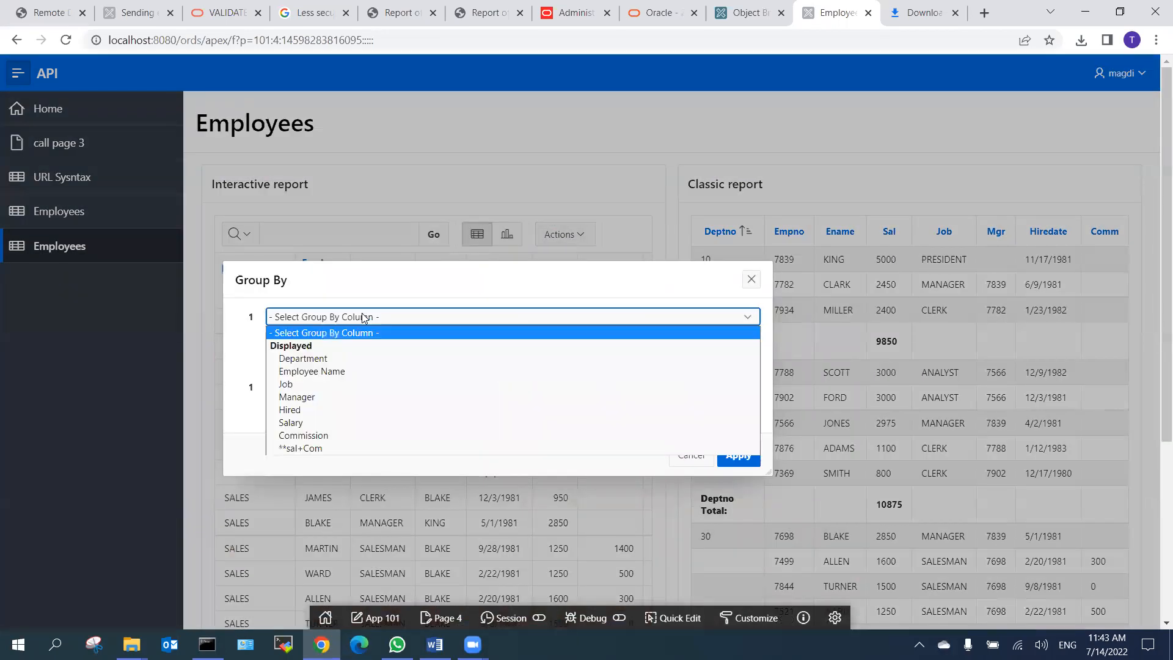
{"action": "left_click", "coordinate": [329, 364]}
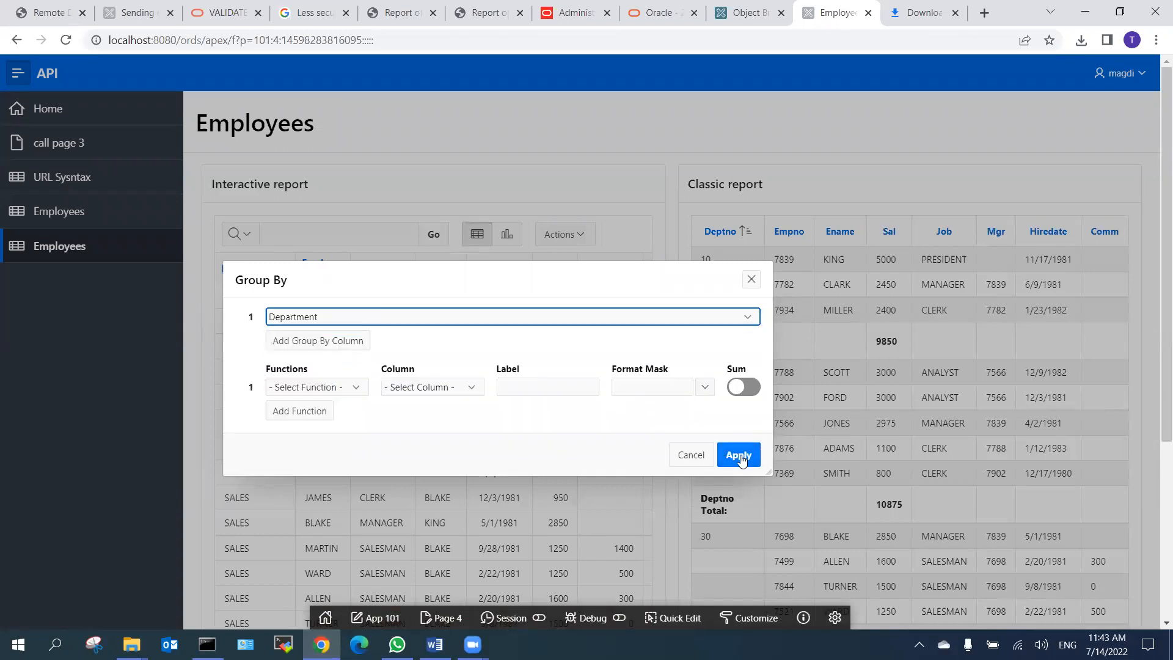
Add a Count function on Employee Name labelled "Count Emp", apply the grouping, and check the count for each department.
{"action": "left_click", "coordinate": [304, 387]}
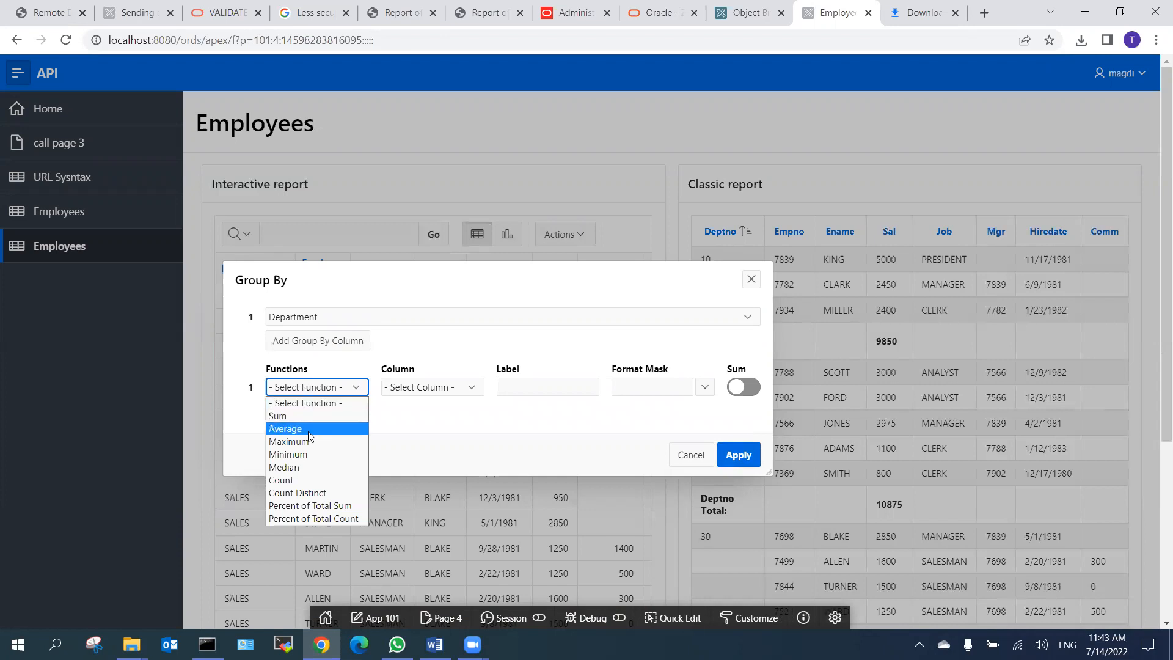
{"action": "left_click", "coordinate": [303, 479]}
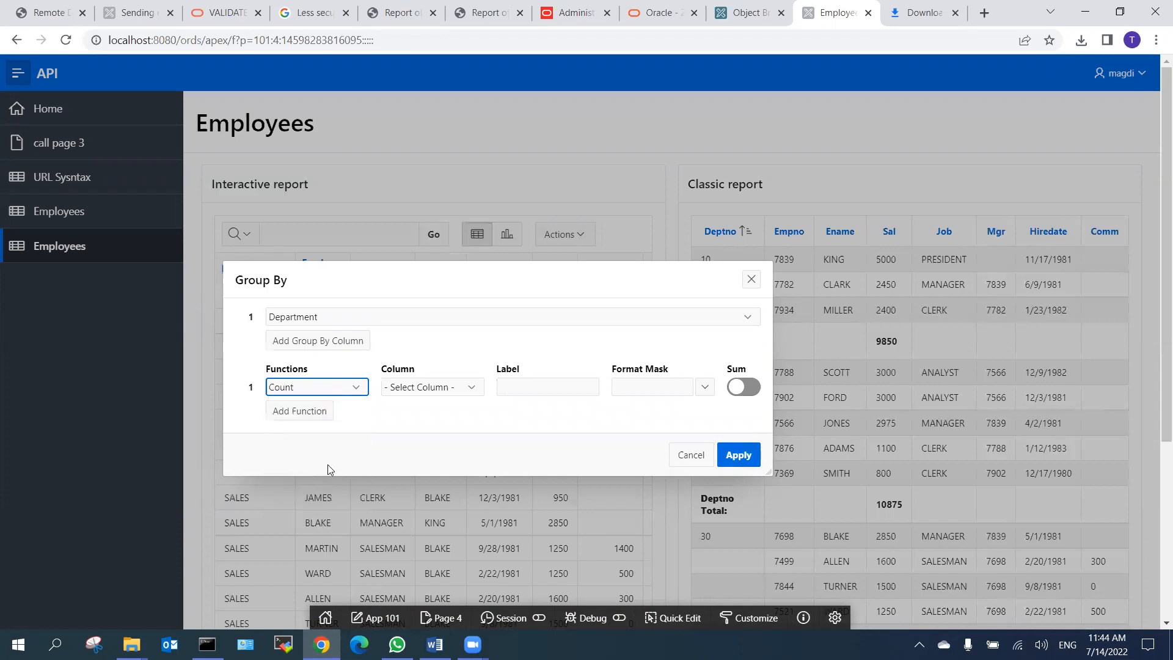
{"action": "left_click", "coordinate": [434, 389]}
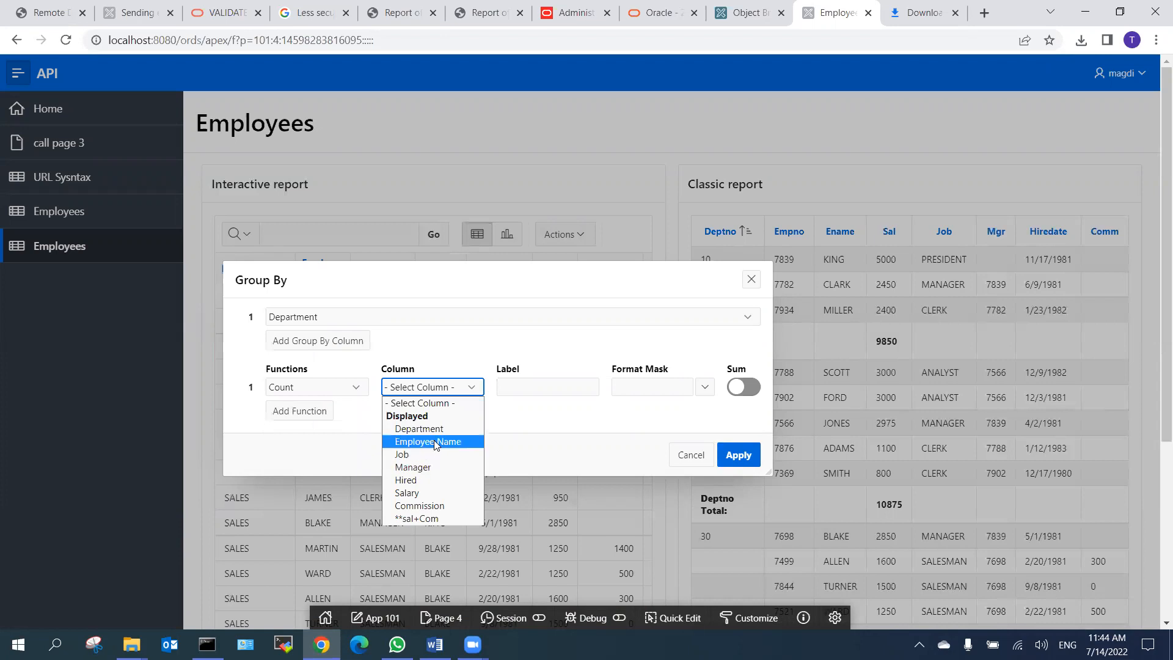
{"action": "left_click", "coordinate": [434, 441]}
{"action": "left_click", "coordinate": [523, 382]}
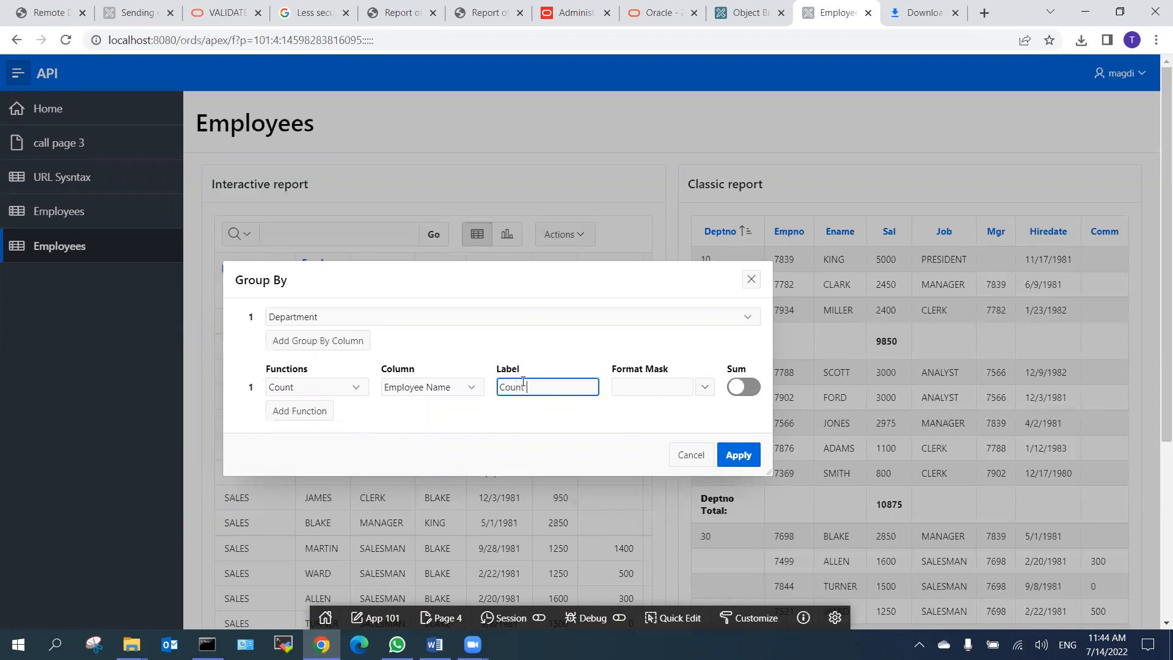
{"action": "left_click", "coordinate": [739, 455]}
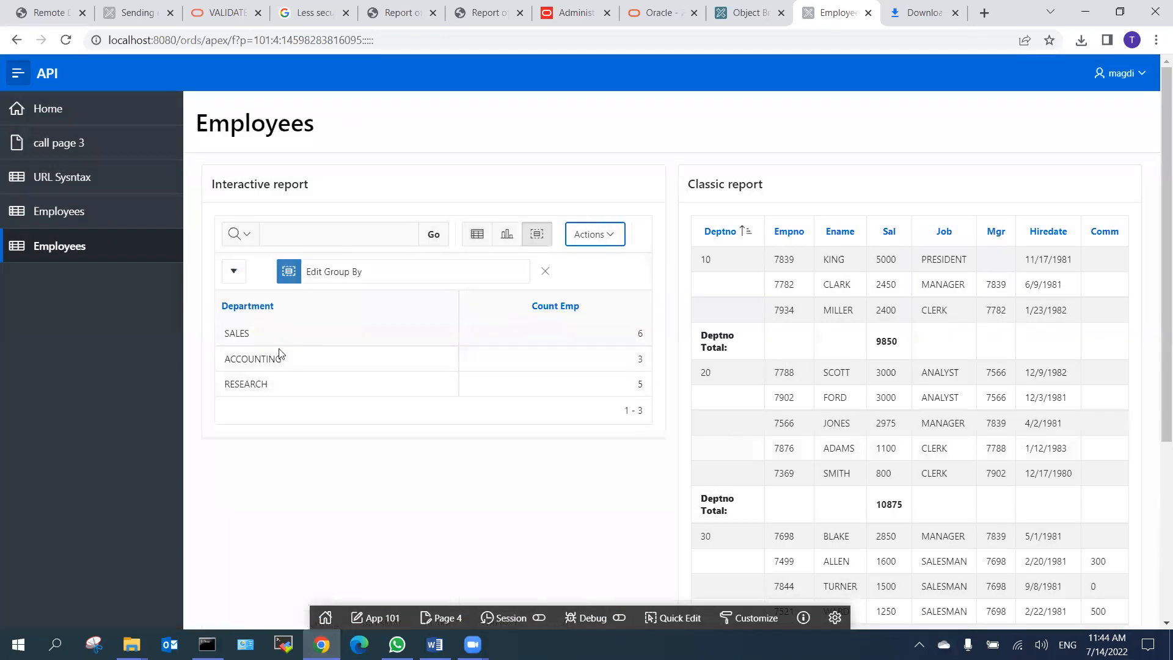
{"action": "left_click_drag", "start_coordinate": [227, 344], "coordinate": [664, 339]}
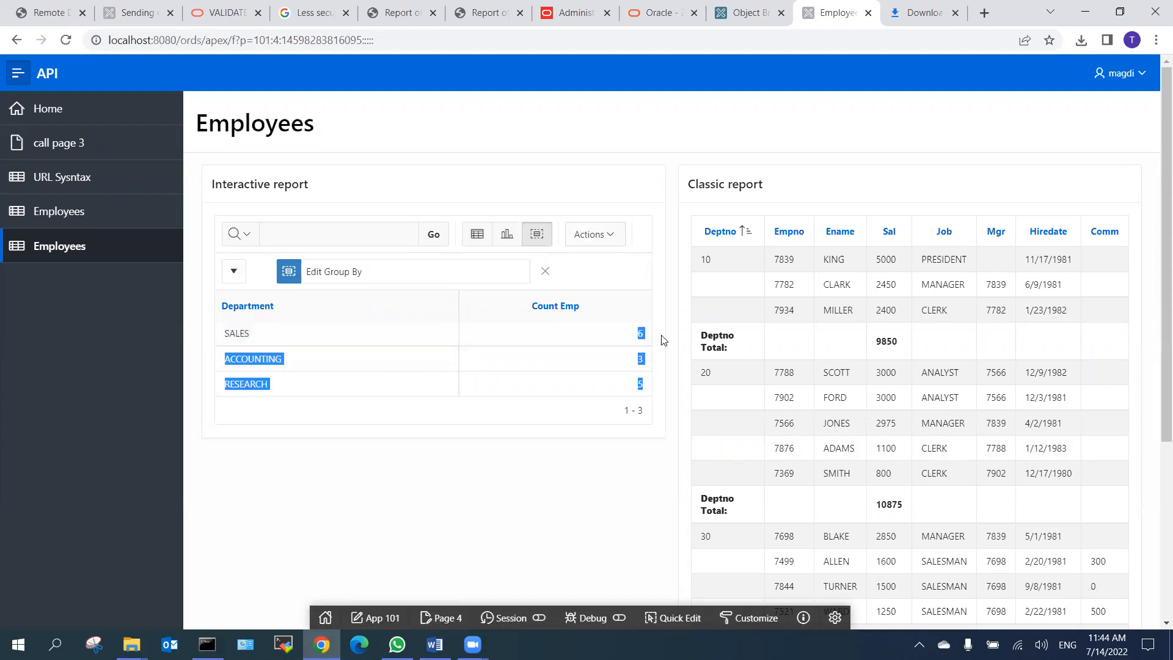
{"action": "left_click", "coordinate": [241, 335]}
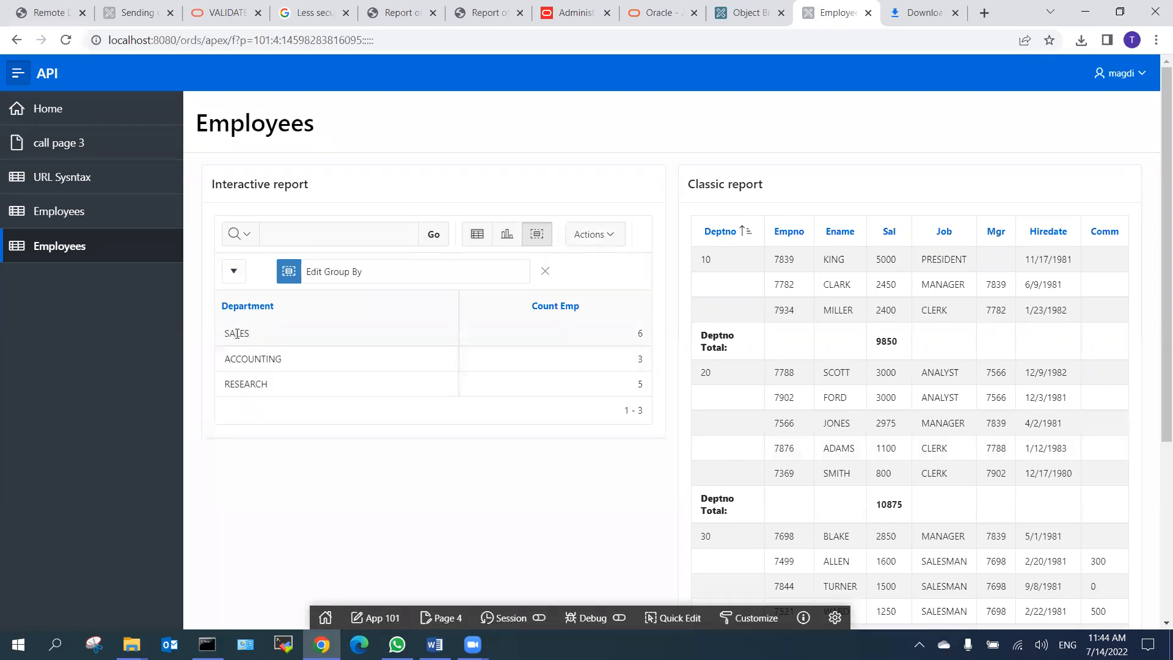
{"action": "double_click", "coordinate": [247, 358]}
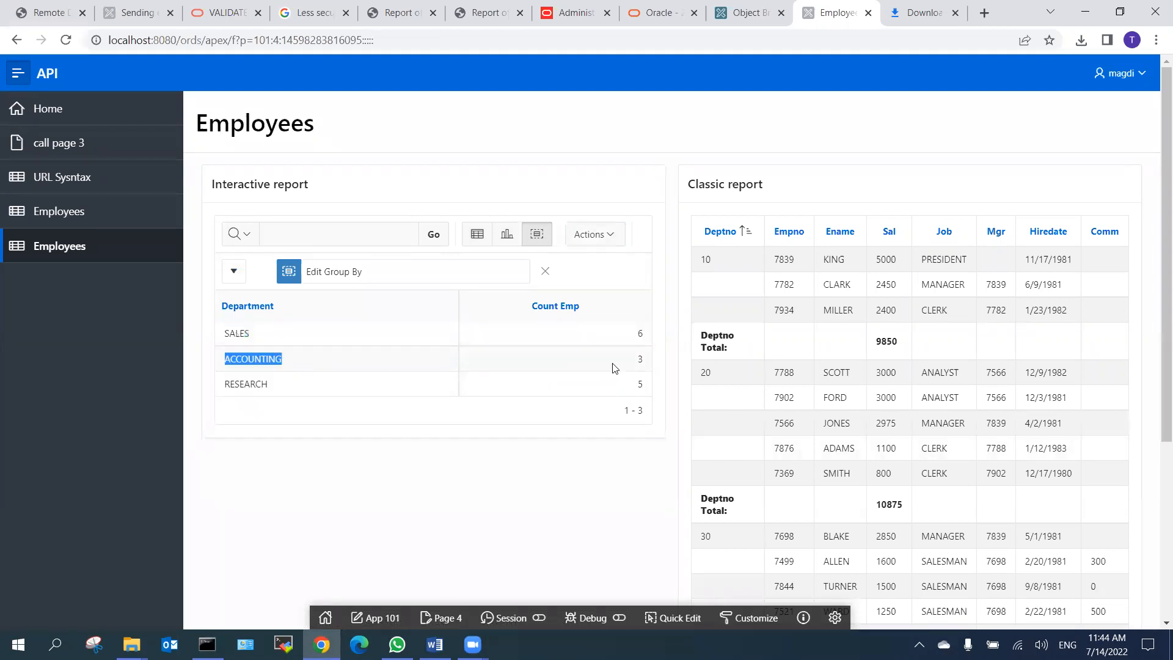
{"action": "double_click", "coordinate": [248, 383]}
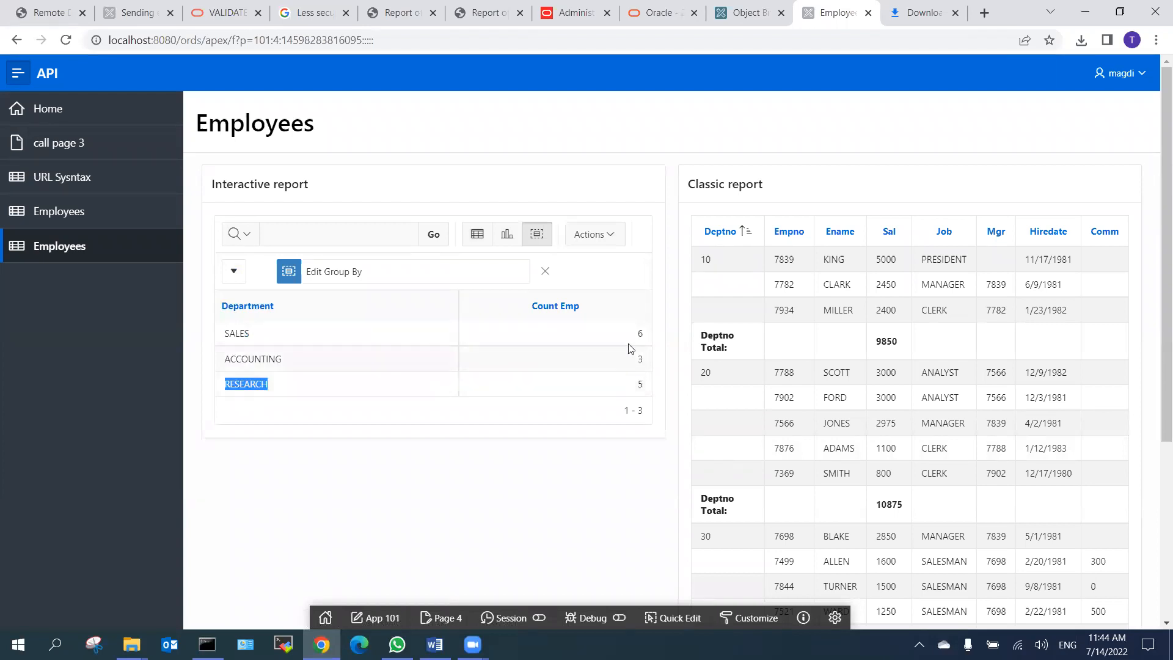
Save the grouped view as a named report called "Count Emp per Dept" and check the list of saved reports.
{"action": "left_click", "coordinate": [607, 234]}
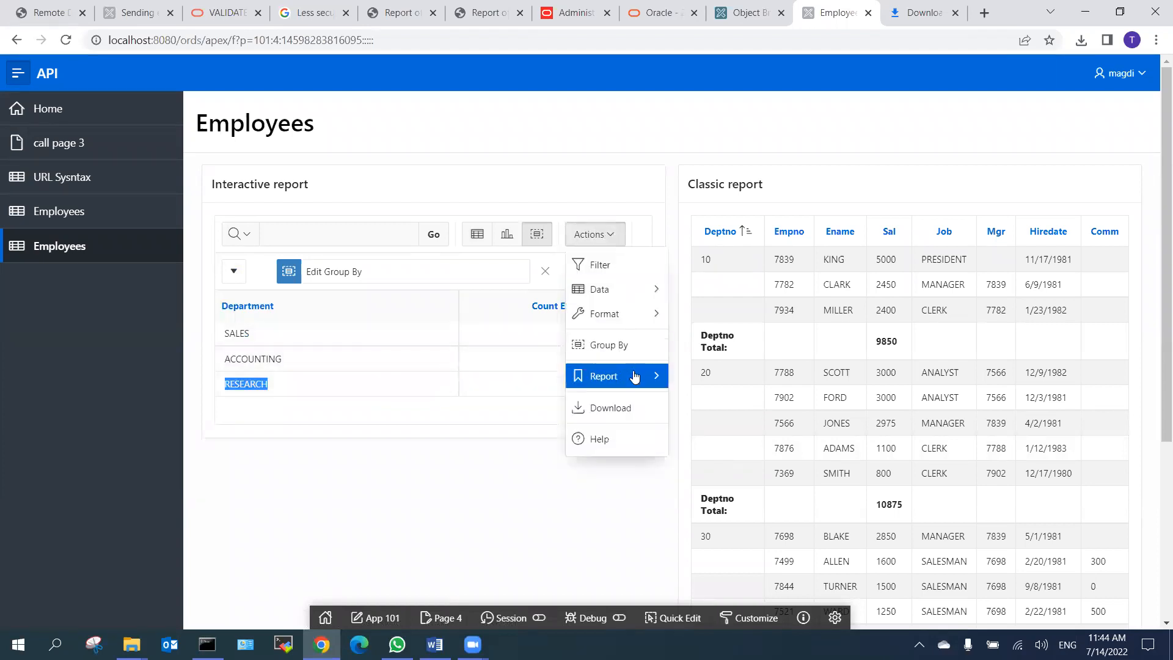
{"action": "mouse_move", "coordinate": [636, 377]}
{"action": "left_click", "coordinate": [713, 379]}
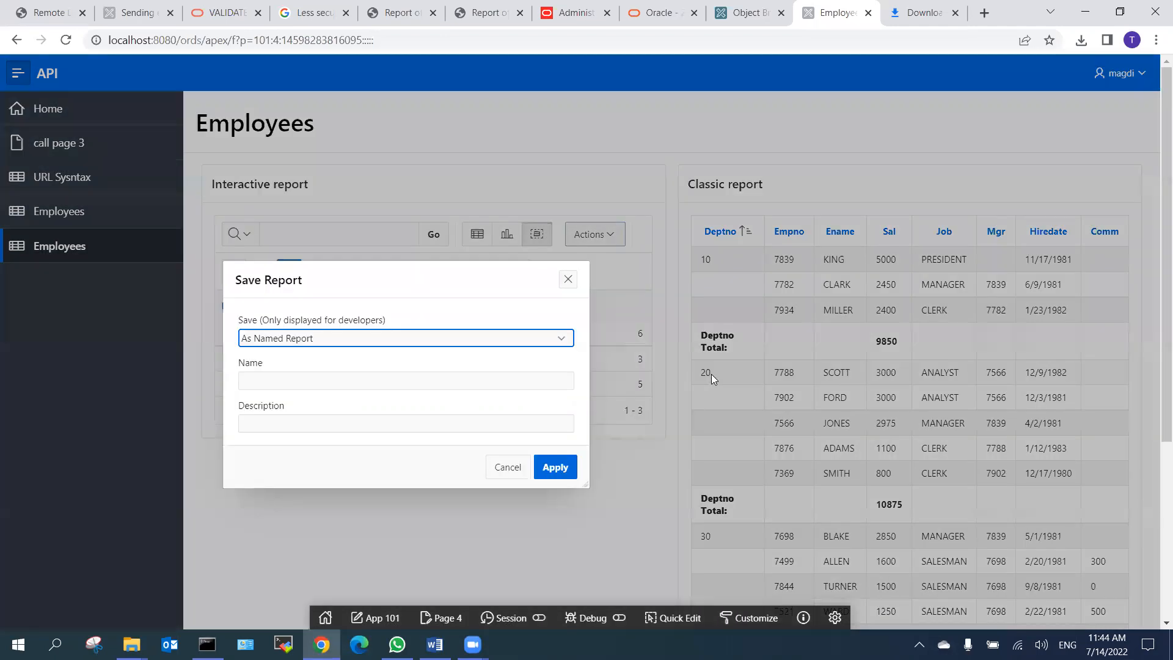
{"action": "left_click", "coordinate": [286, 380]}
{"action": "left_click", "coordinate": [306, 337]}
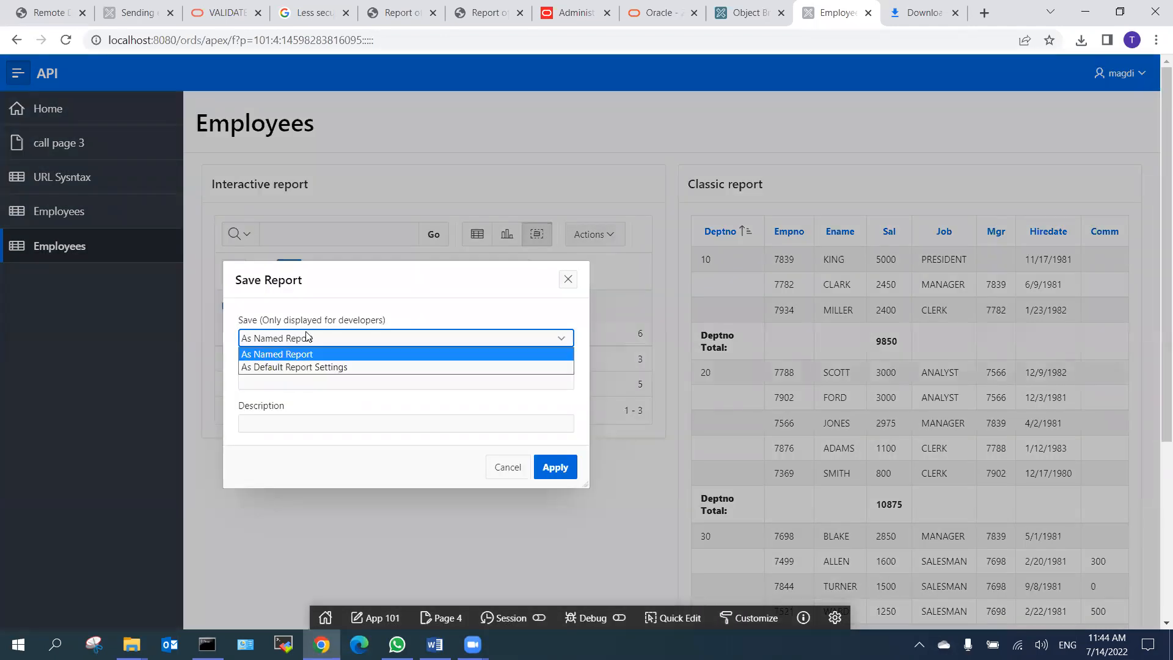
{"action": "left_click", "coordinate": [304, 341]}
{"action": "left_click", "coordinate": [284, 382]}
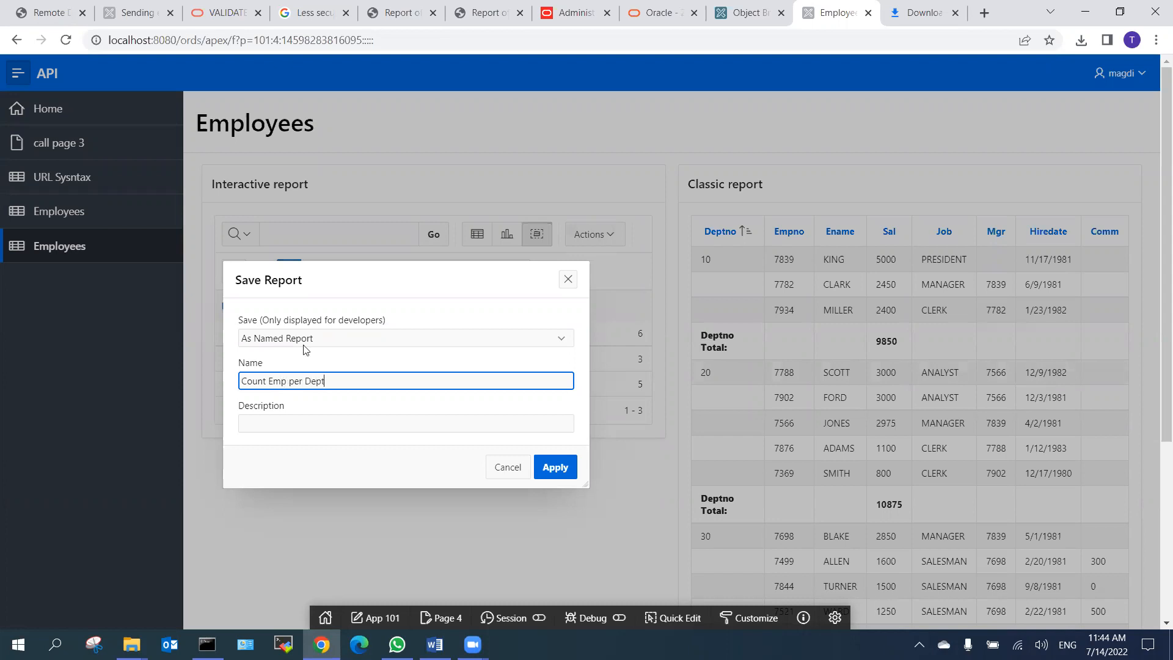
{"action": "left_click", "coordinate": [553, 467]}
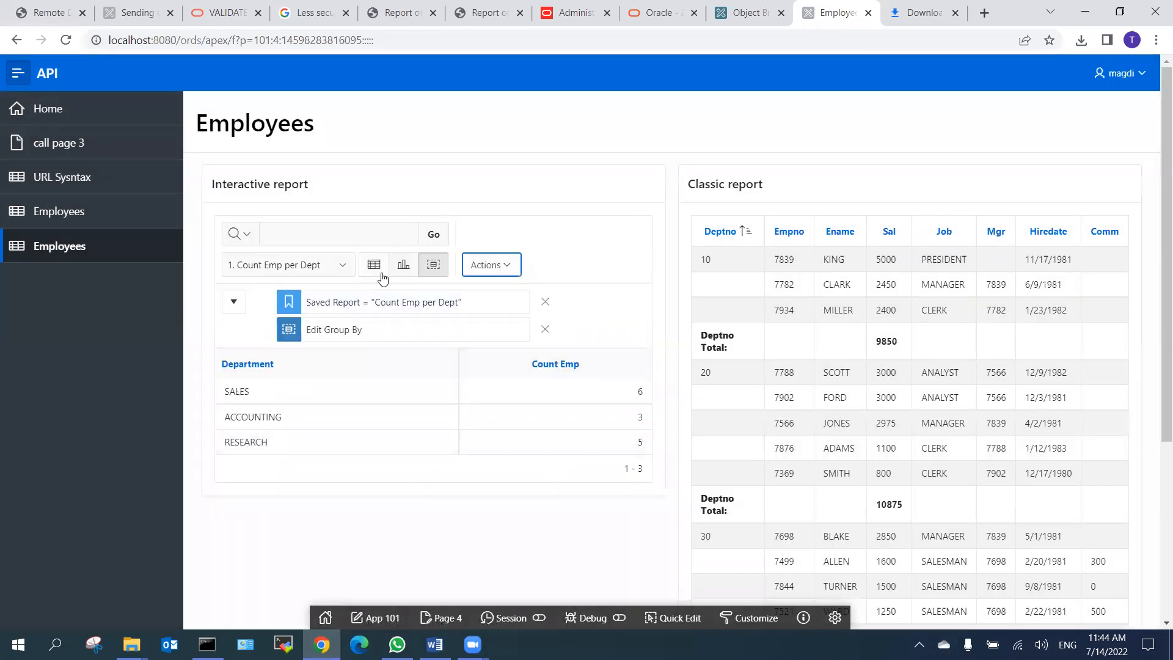
{"action": "left_click", "coordinate": [339, 269]}
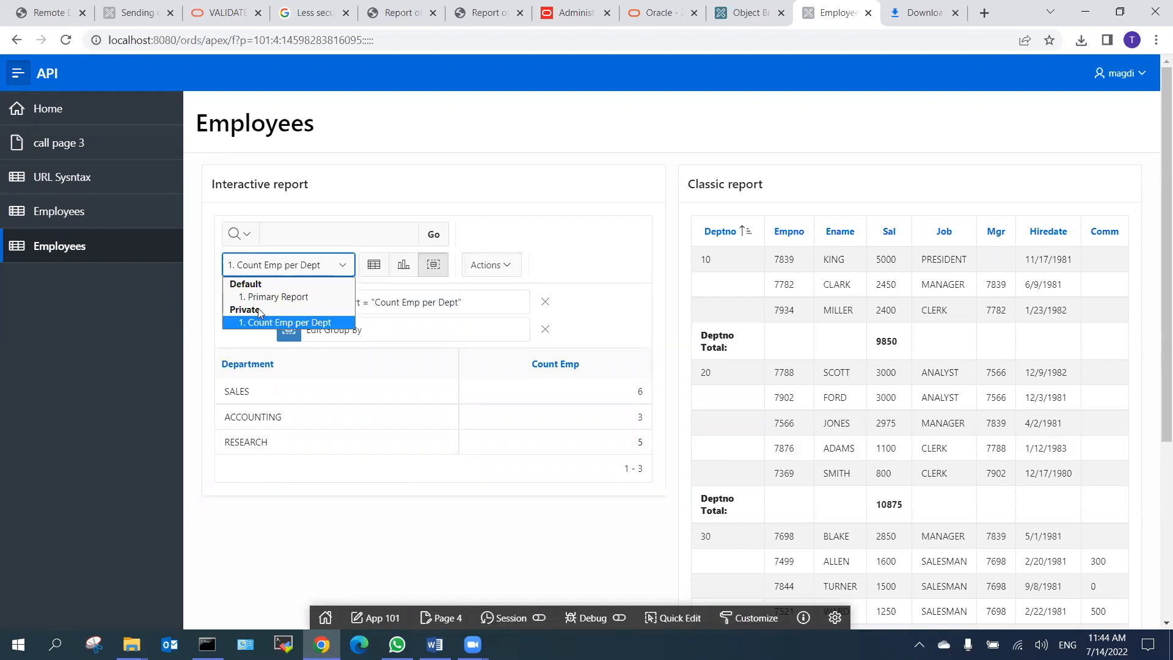
{"action": "left_click", "coordinate": [533, 217]}
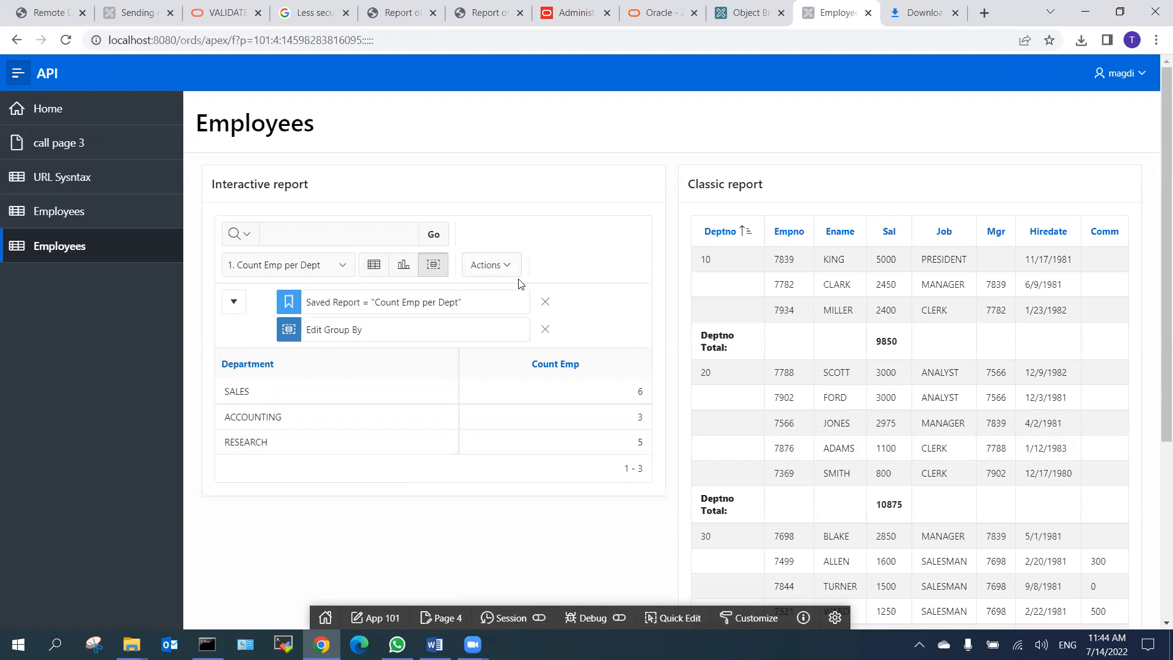
Return the interactive report to table view and start a Pivot with Department as pivot column and Job as row column.
{"action": "left_click", "coordinate": [371, 269]}
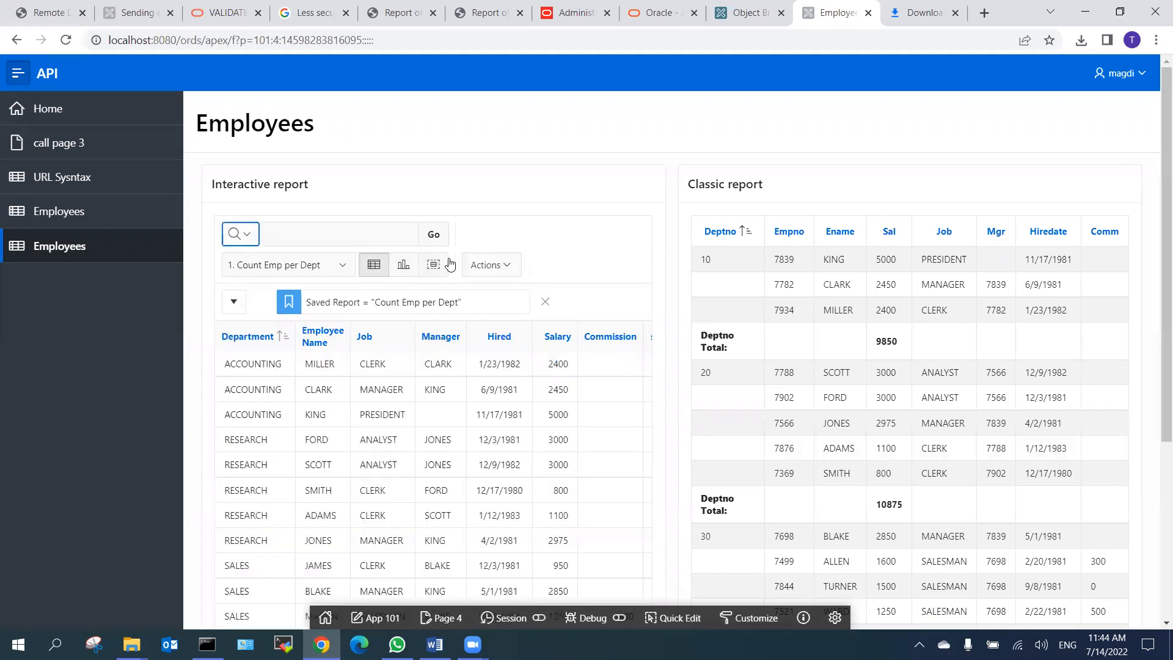
{"action": "left_click", "coordinate": [508, 268]}
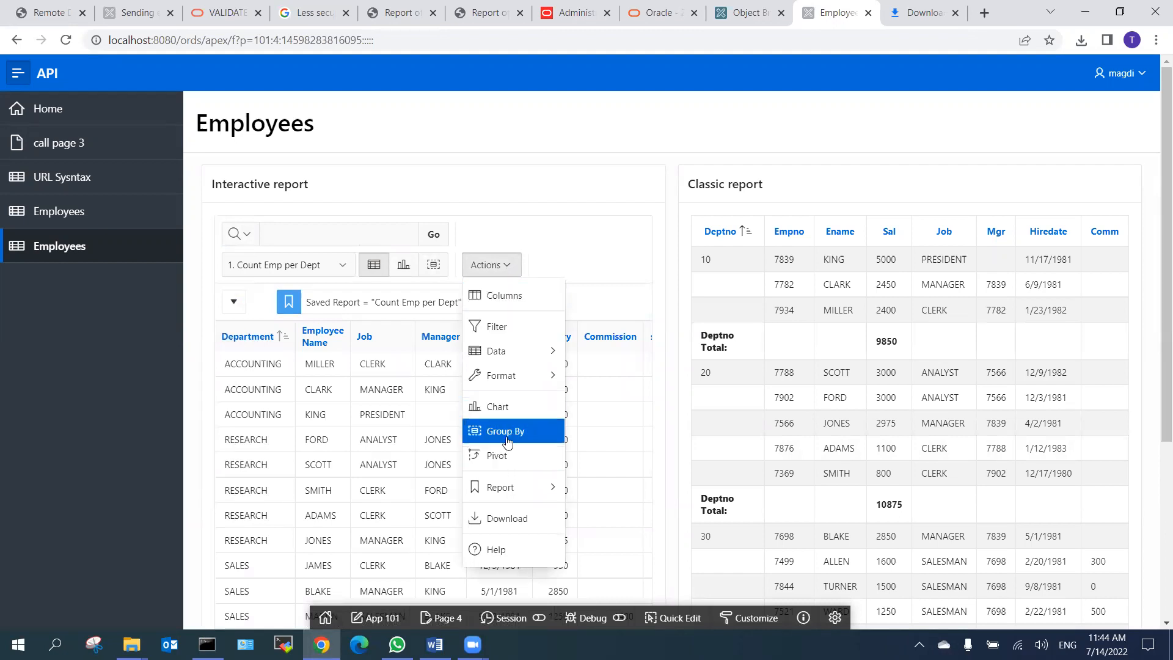
{"action": "left_click", "coordinate": [499, 458]}
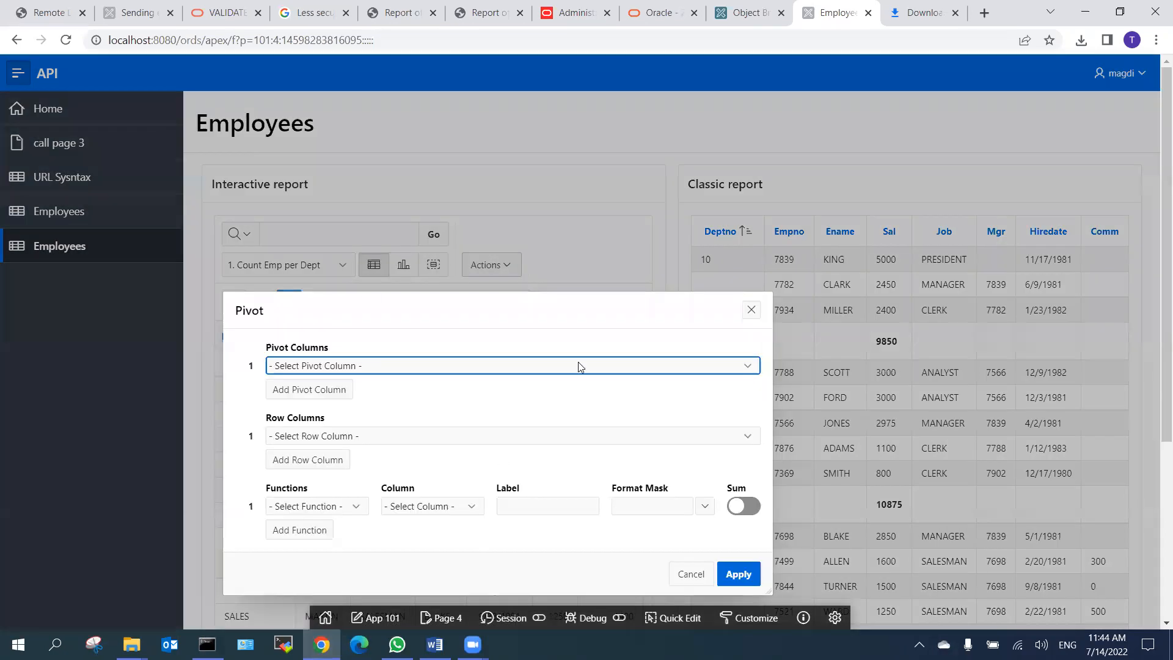
{"action": "left_click_drag", "start_coordinate": [367, 312], "coordinate": [367, 166]}
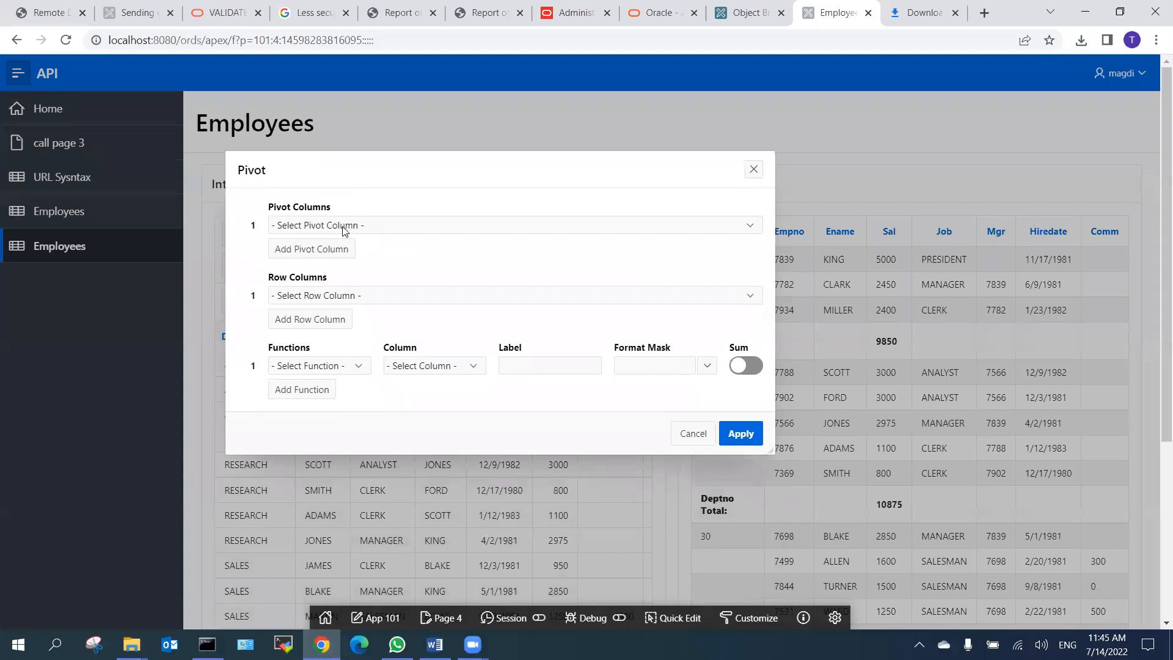
{"action": "left_click", "coordinate": [343, 227]}
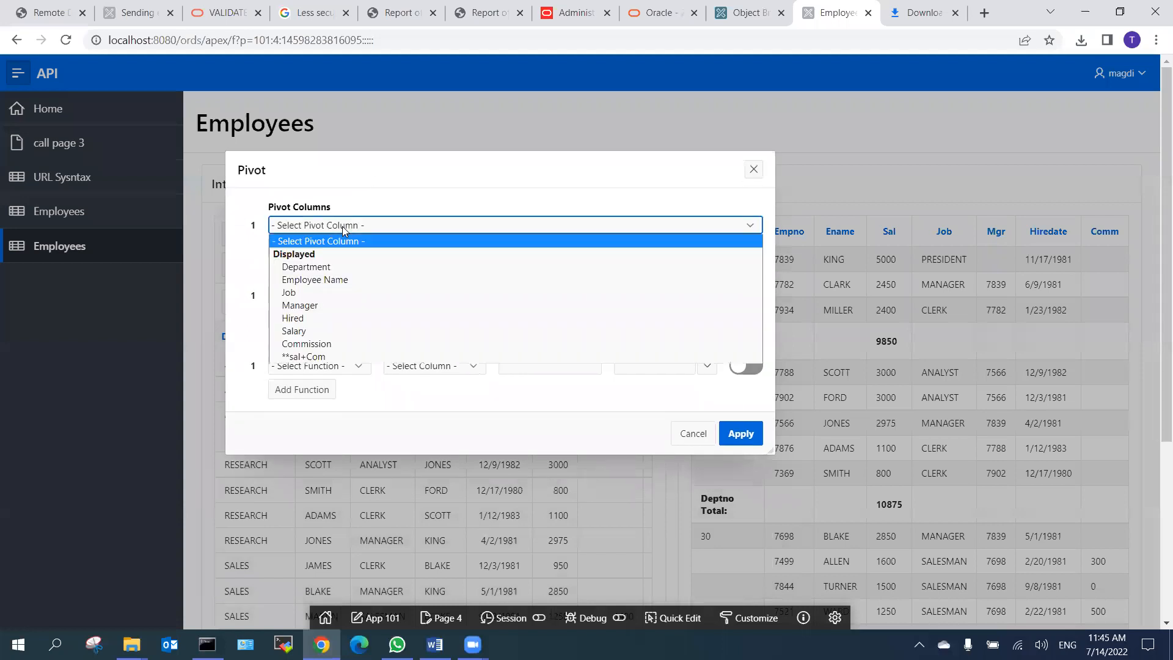
{"action": "left_click", "coordinate": [334, 269]}
{"action": "left_click", "coordinate": [322, 296]}
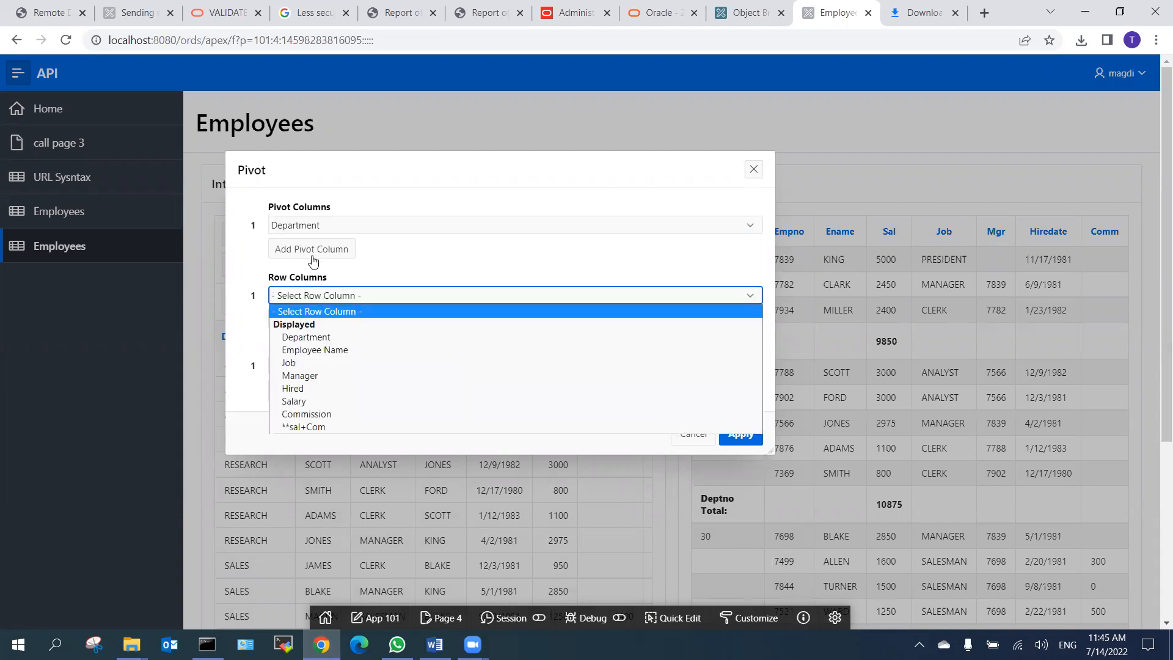
{"action": "left_click", "coordinate": [299, 365]}
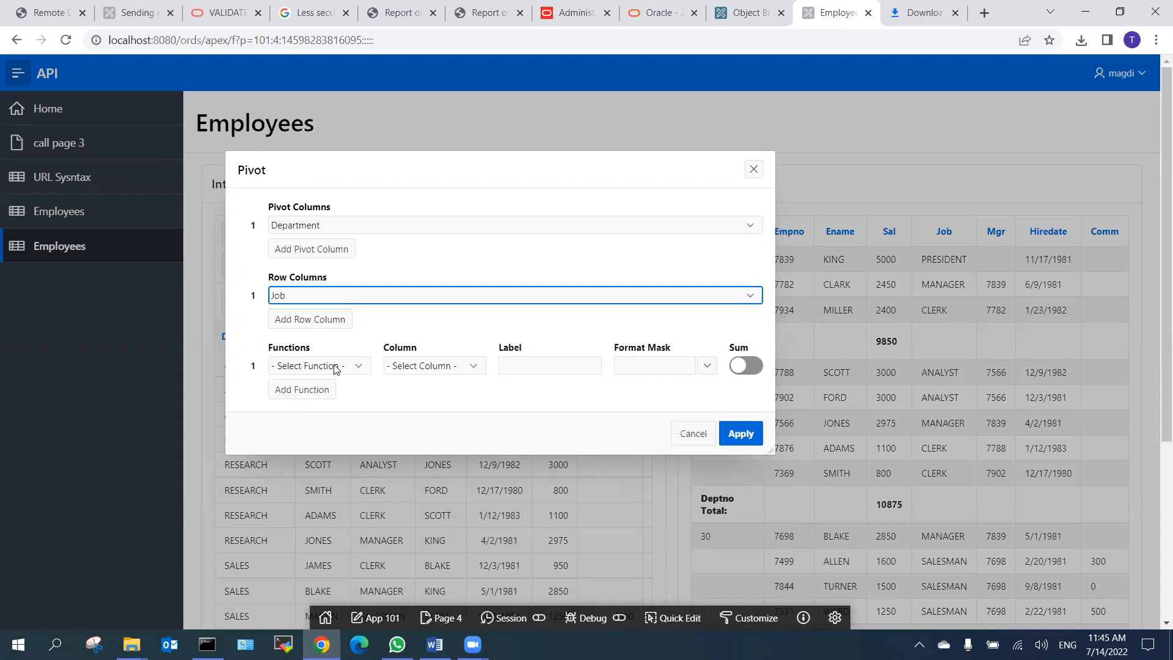
Add a Count function on Employee Name to the pivot, leaving its label blank, and apply the pivot.
{"action": "left_click", "coordinate": [335, 366]}
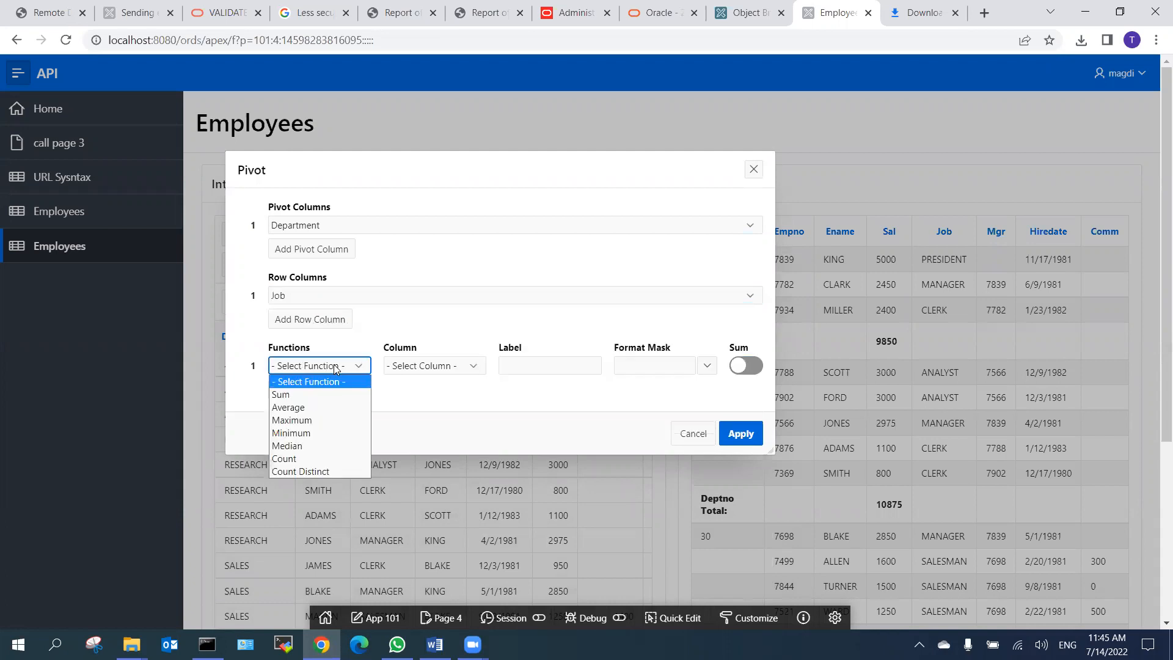
{"action": "left_click", "coordinate": [296, 458]}
{"action": "left_click", "coordinate": [440, 374]}
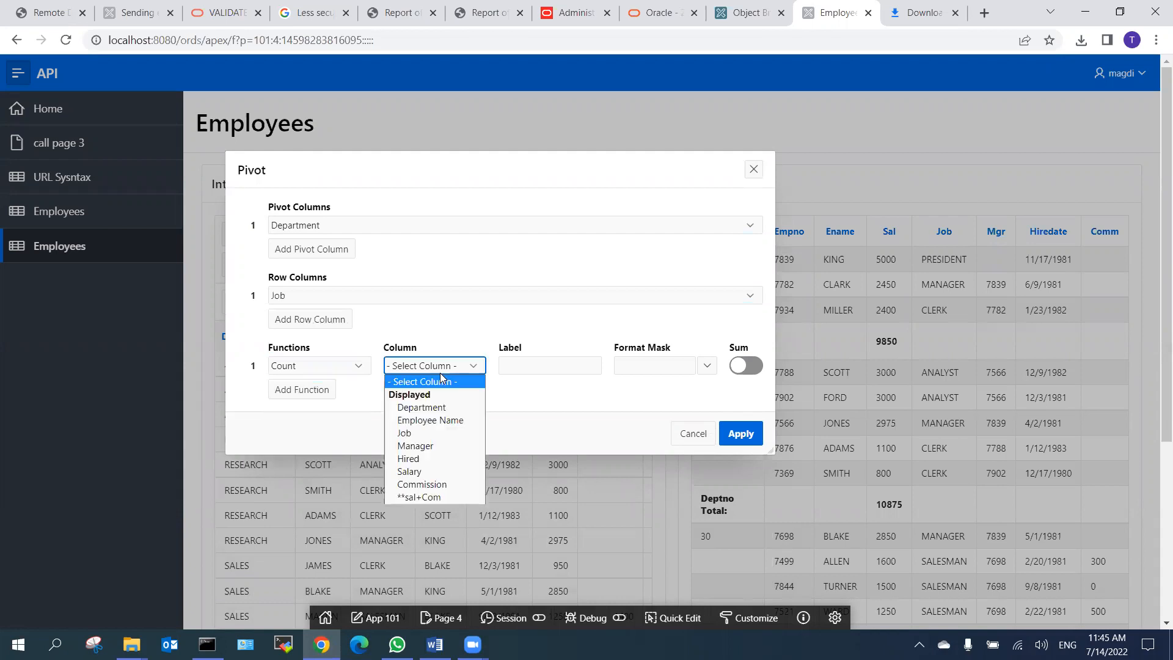
{"action": "left_click", "coordinate": [446, 421]}
{"action": "left_click", "coordinate": [535, 365]}
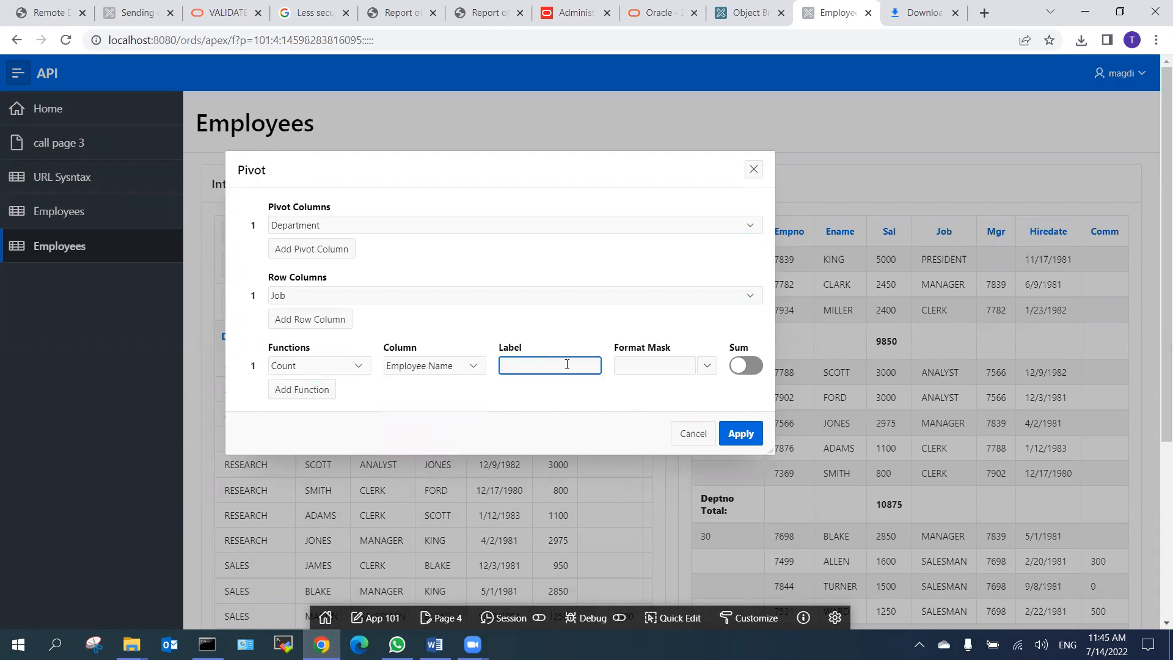
{"action": "left_click", "coordinate": [746, 433]}
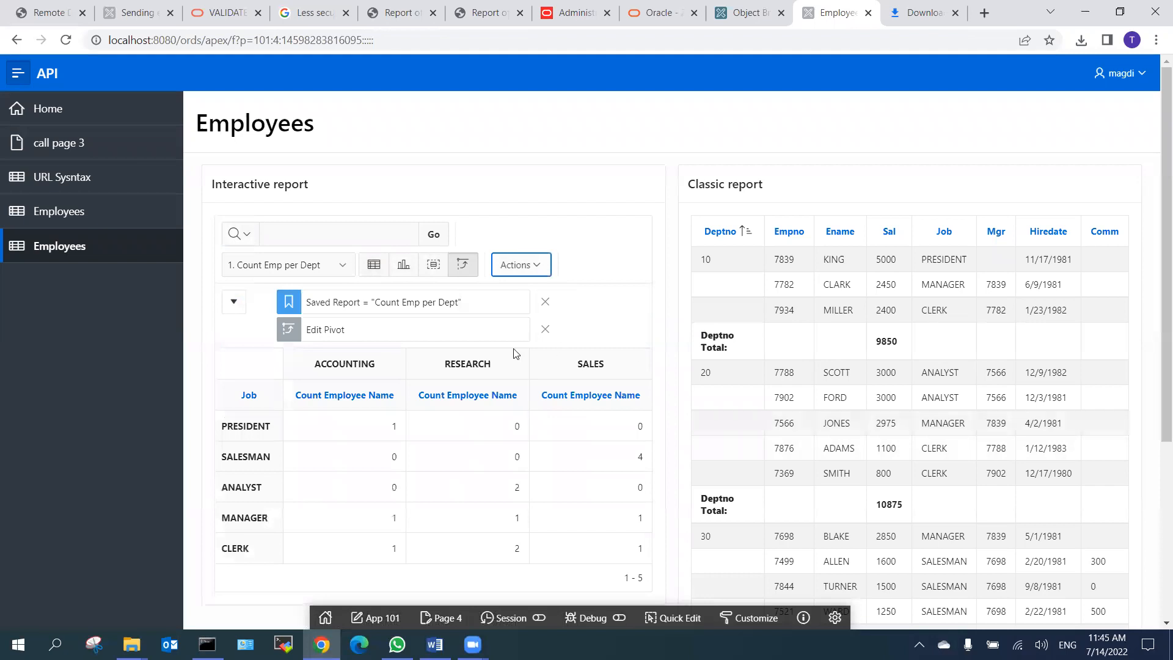
Examine the pivot's employee counts for each job across the Accounting, Research and Sales departments.
{"action": "double_click", "coordinate": [241, 427]}
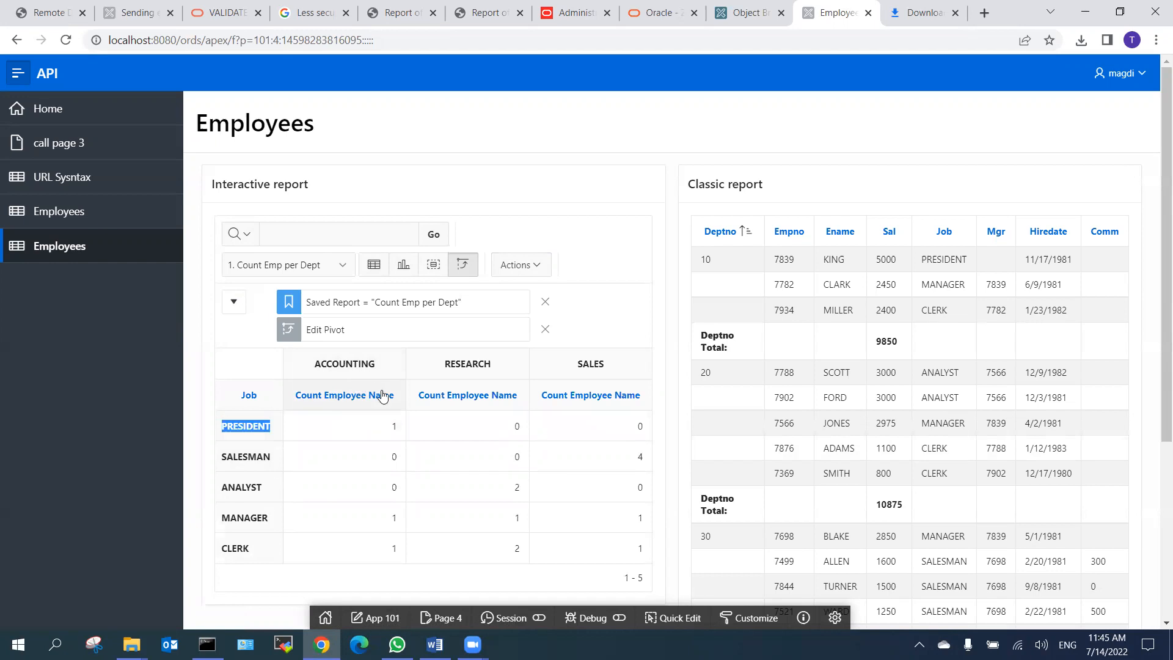
{"action": "left_click", "coordinate": [393, 427]}
{"action": "left_click", "coordinate": [386, 432]}
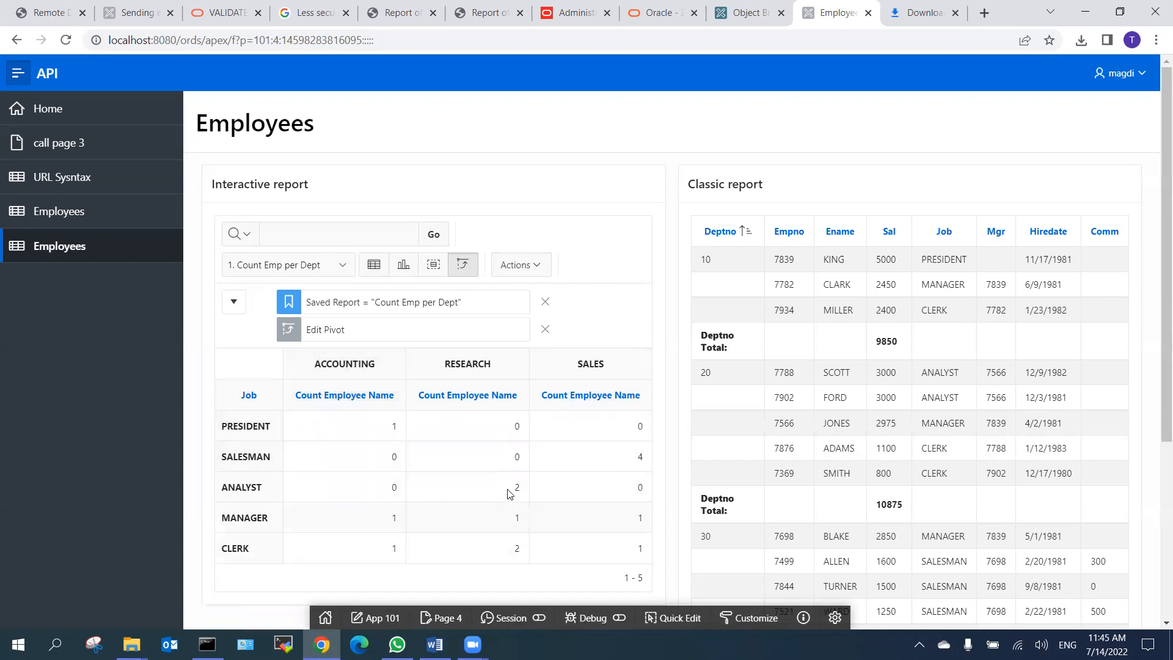
{"action": "left_click_drag", "start_coordinate": [515, 492], "coordinate": [529, 491]}
{"action": "left_click_drag", "start_coordinate": [637, 457], "coordinate": [658, 461]}
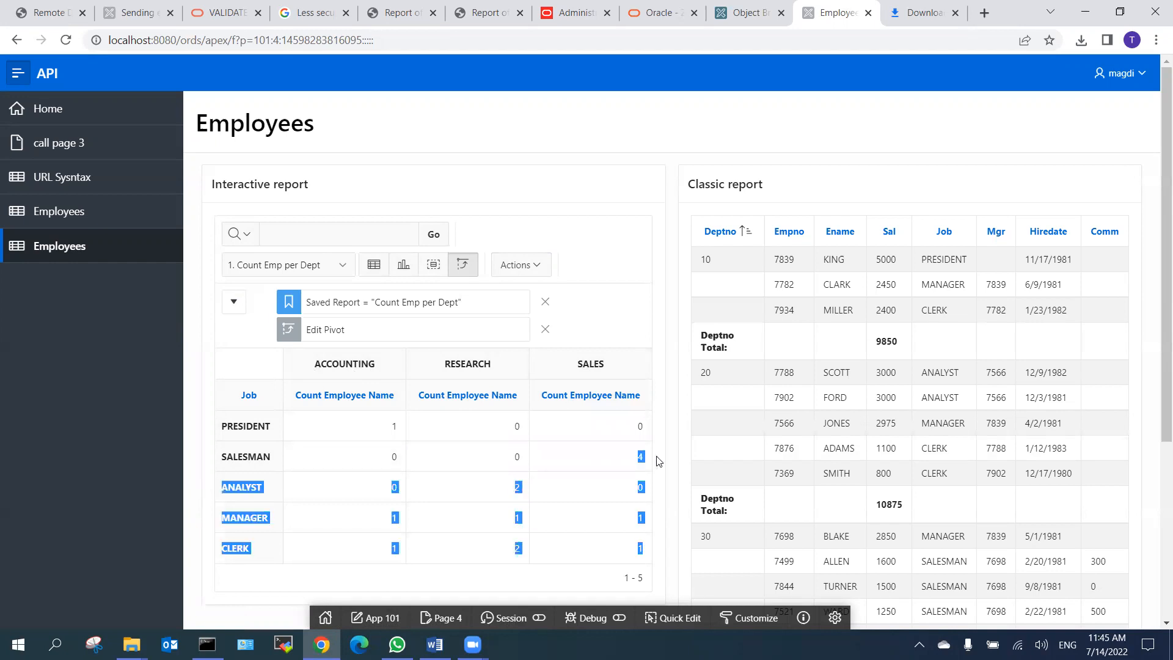
{"action": "double_click", "coordinate": [241, 459]}
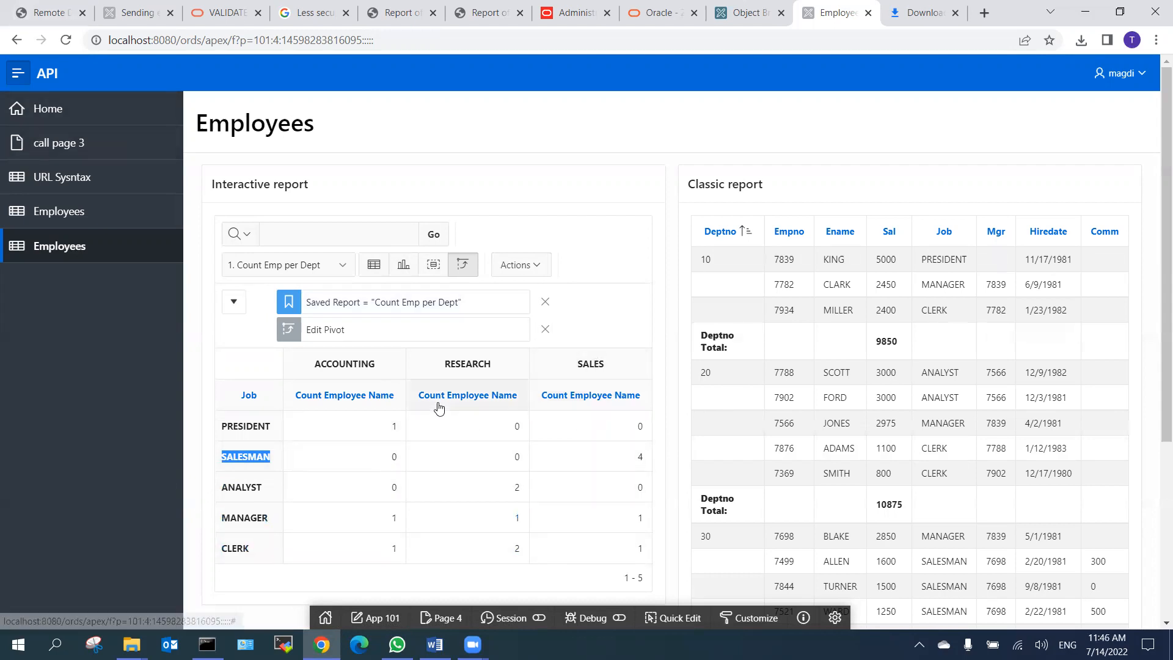
Compare the interactive report's table, group by and pivot views, ending on the pivot.
{"action": "left_click", "coordinate": [533, 266]}
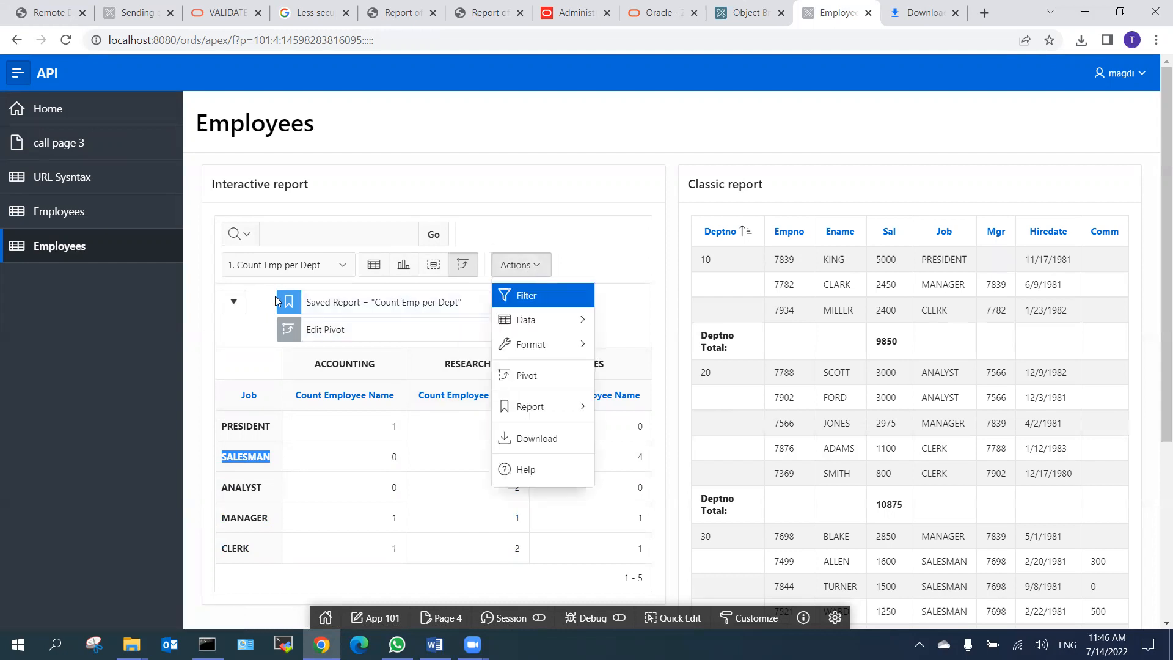
{"action": "left_click", "coordinate": [372, 267]}
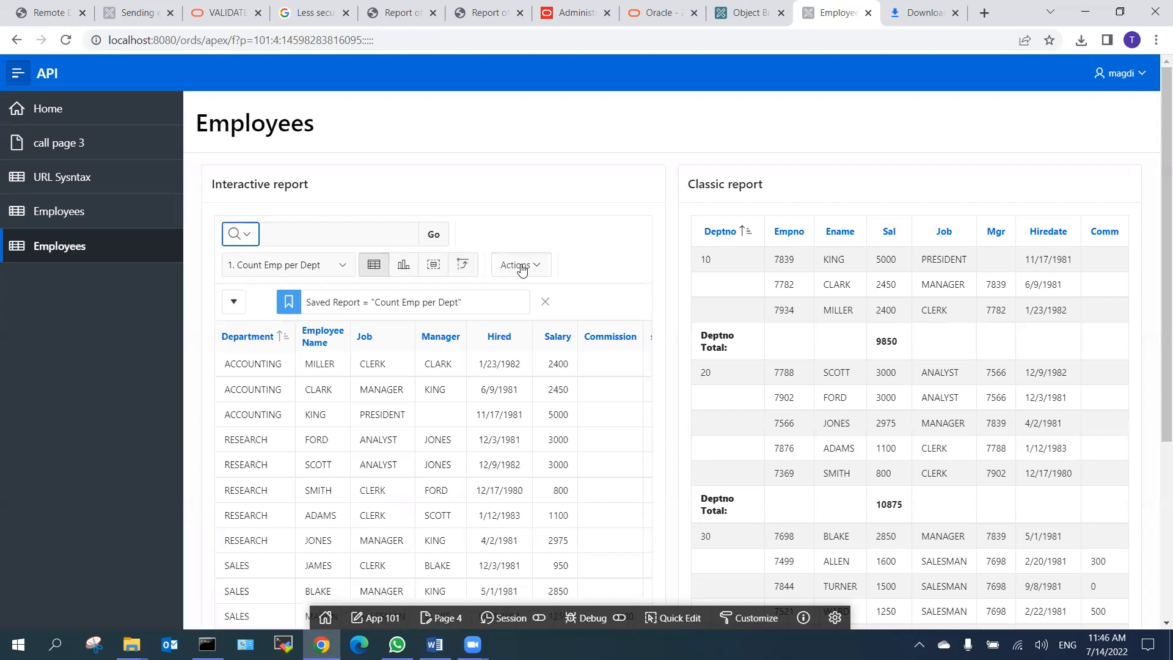
{"action": "left_click", "coordinate": [435, 268]}
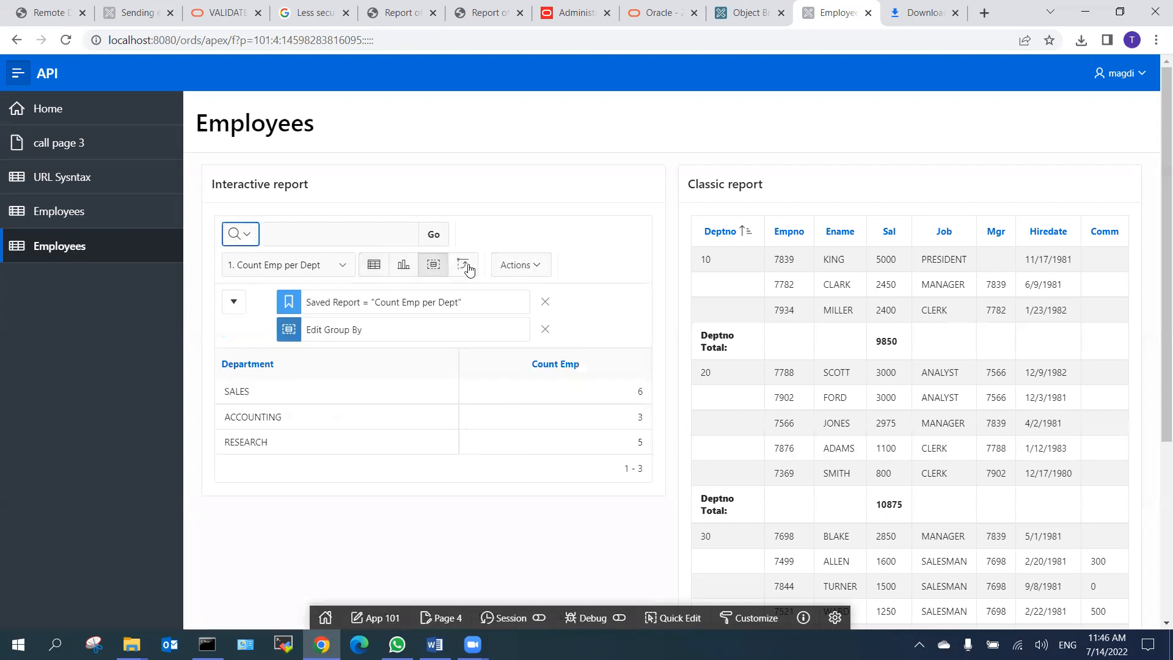
{"action": "left_click", "coordinate": [463, 267]}
Save the pivot view as a named report called "Matrix" and check the list of saved reports.
{"action": "left_click", "coordinate": [540, 269]}
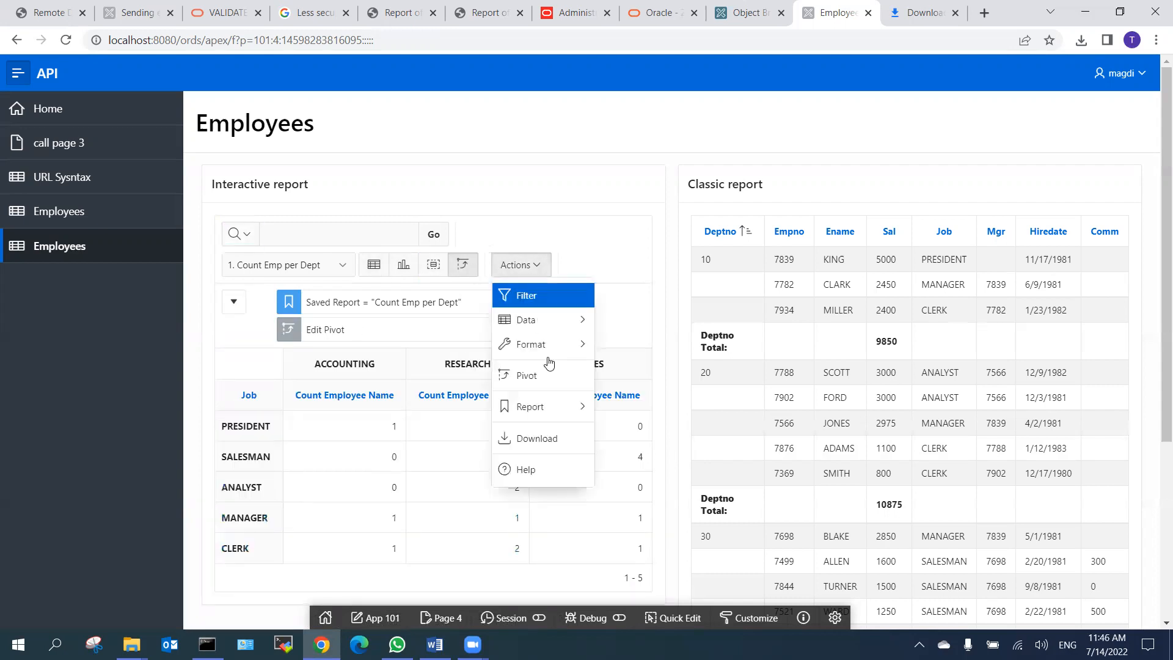
{"action": "mouse_move", "coordinate": [574, 407]}
{"action": "left_click", "coordinate": [635, 408]}
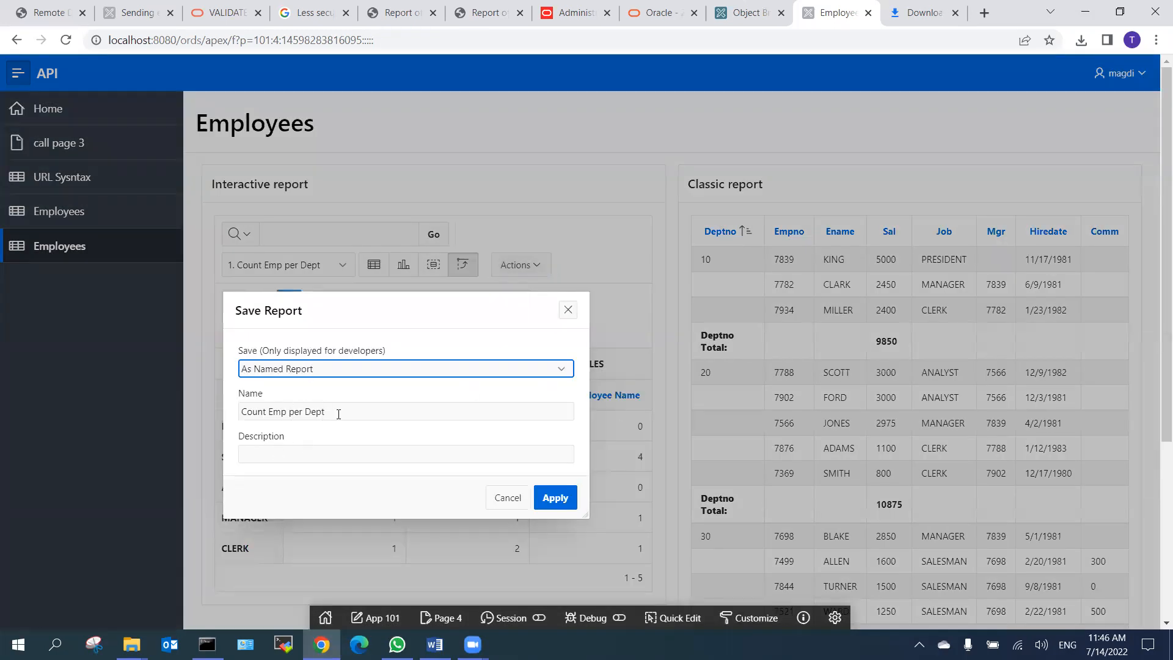
{"action": "key", "text": "Tab"}
{"action": "type", "text": "Ma"}
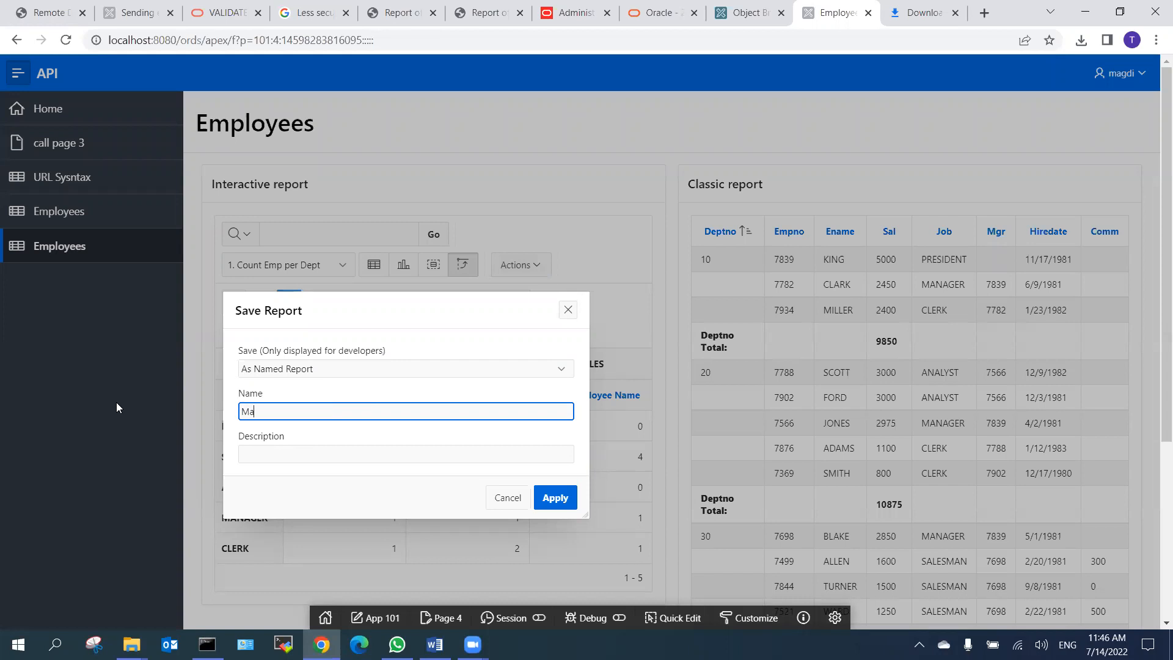
{"action": "type", "text": "trix"}
{"action": "left_click", "coordinate": [557, 496]}
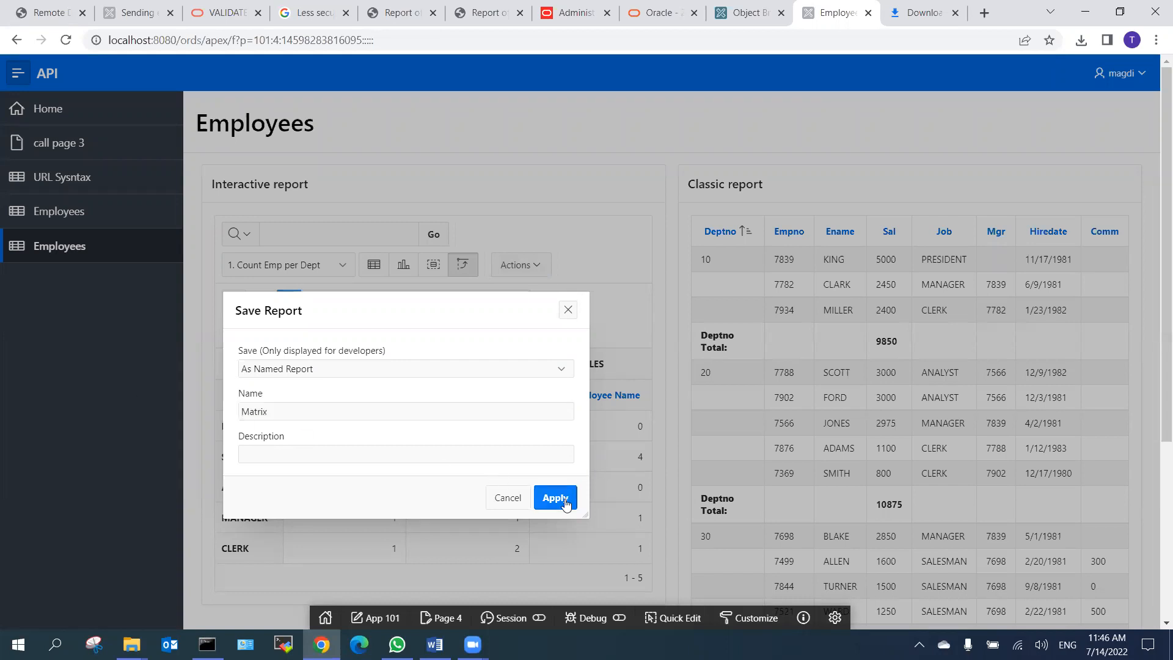
{"action": "left_click", "coordinate": [267, 265]}
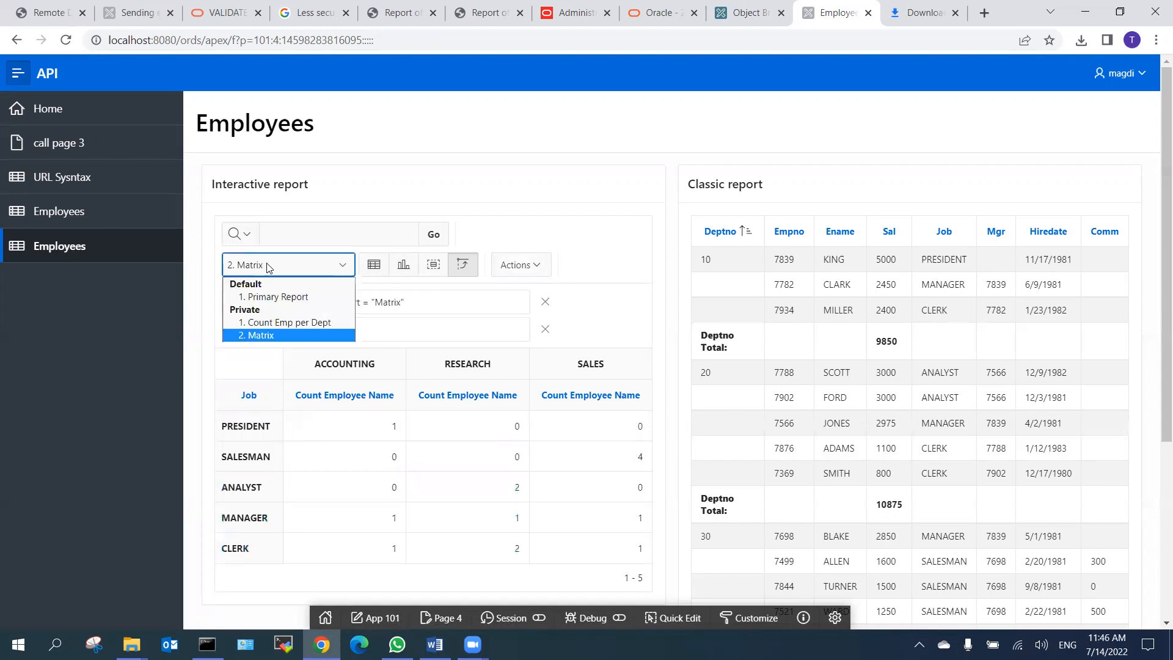
{"action": "left_click", "coordinate": [551, 224]}
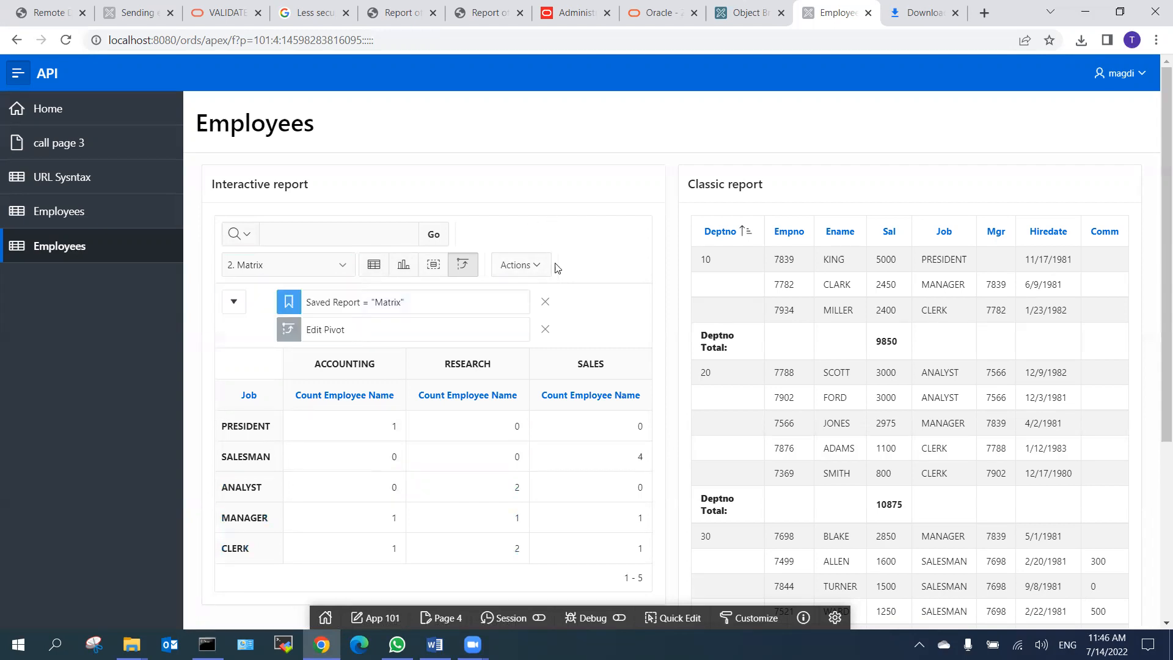
Show the Matrix report as a table and reset it to the default settings.
{"action": "left_click", "coordinate": [374, 265]}
{"action": "left_click", "coordinate": [520, 265]}
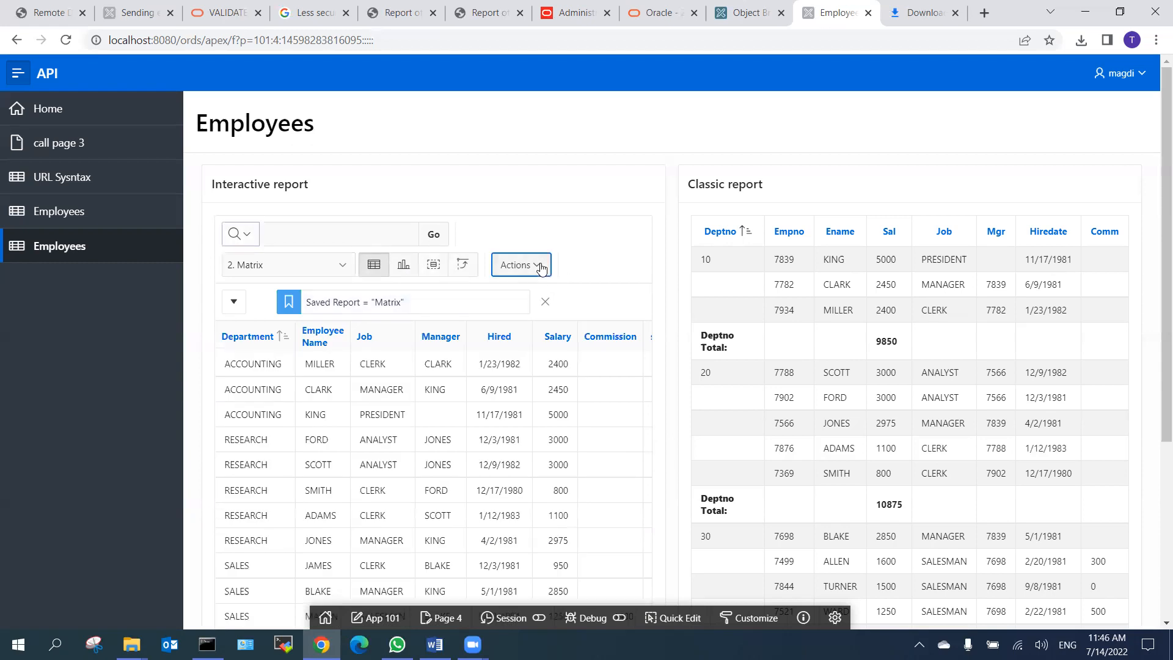
{"action": "left_click", "coordinate": [571, 488]}
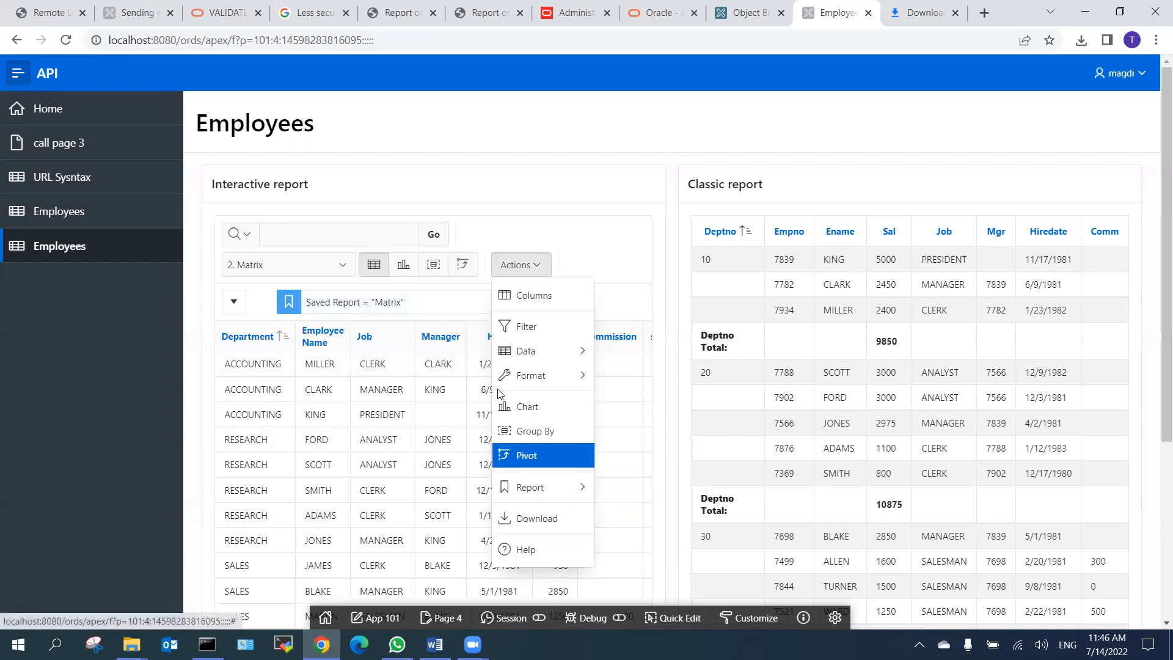
{"action": "mouse_move", "coordinate": [531, 487]}
{"action": "left_click", "coordinate": [617, 519]}
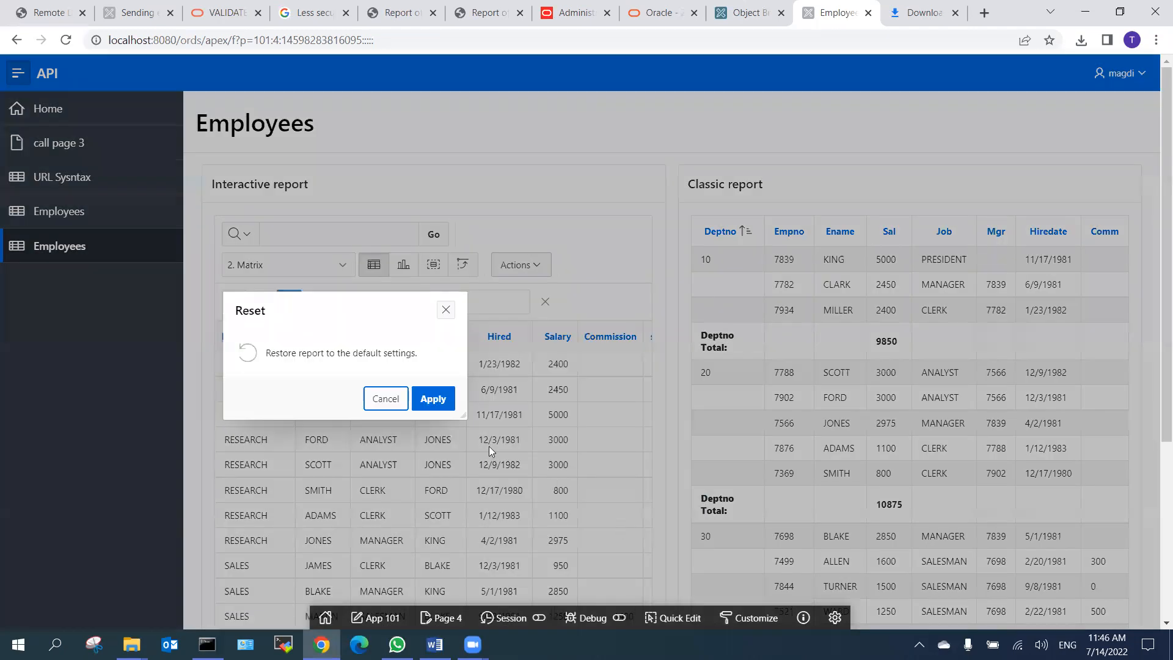
{"action": "left_click", "coordinate": [433, 399]}
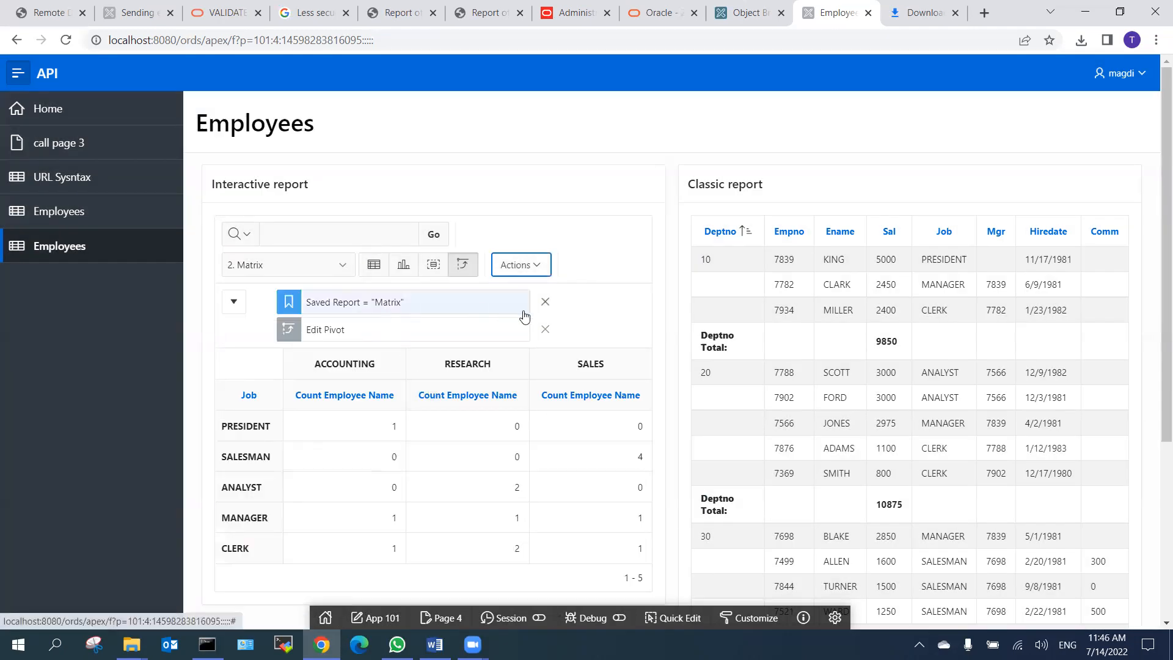
Switch the Matrix report back to table view and repeat the reset to default settings.
{"action": "left_click", "coordinate": [374, 265]}
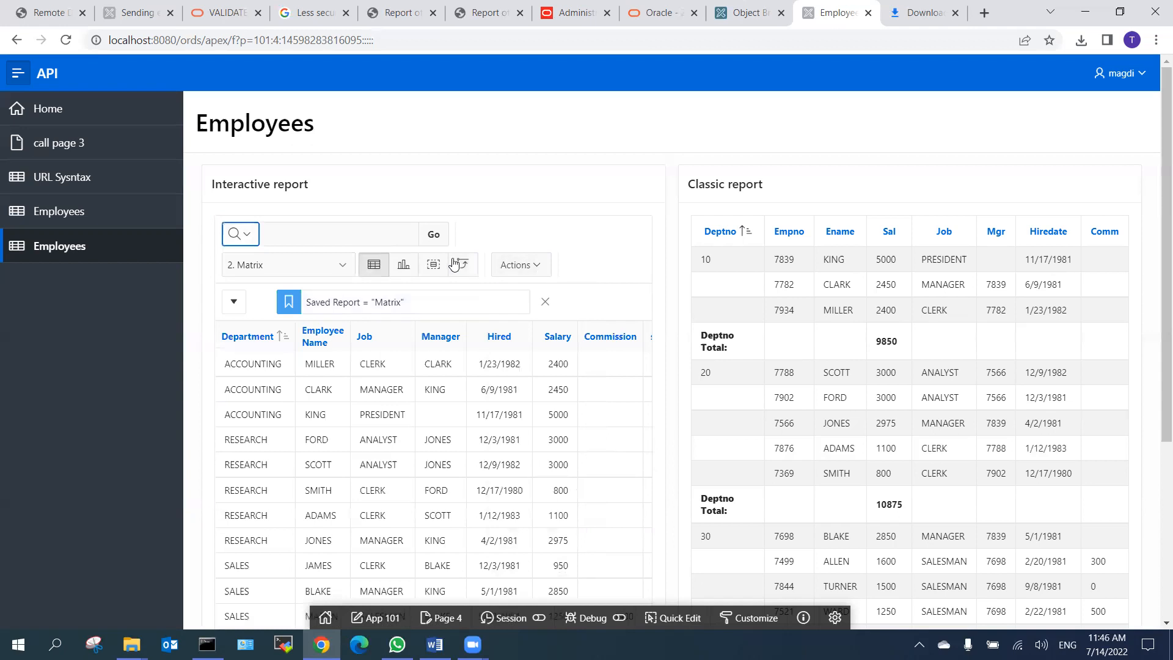
{"action": "left_click", "coordinate": [521, 265]}
{"action": "mouse_move", "coordinate": [524, 488]}
{"action": "left_click", "coordinate": [636, 516]}
{"action": "left_click", "coordinate": [433, 398]}
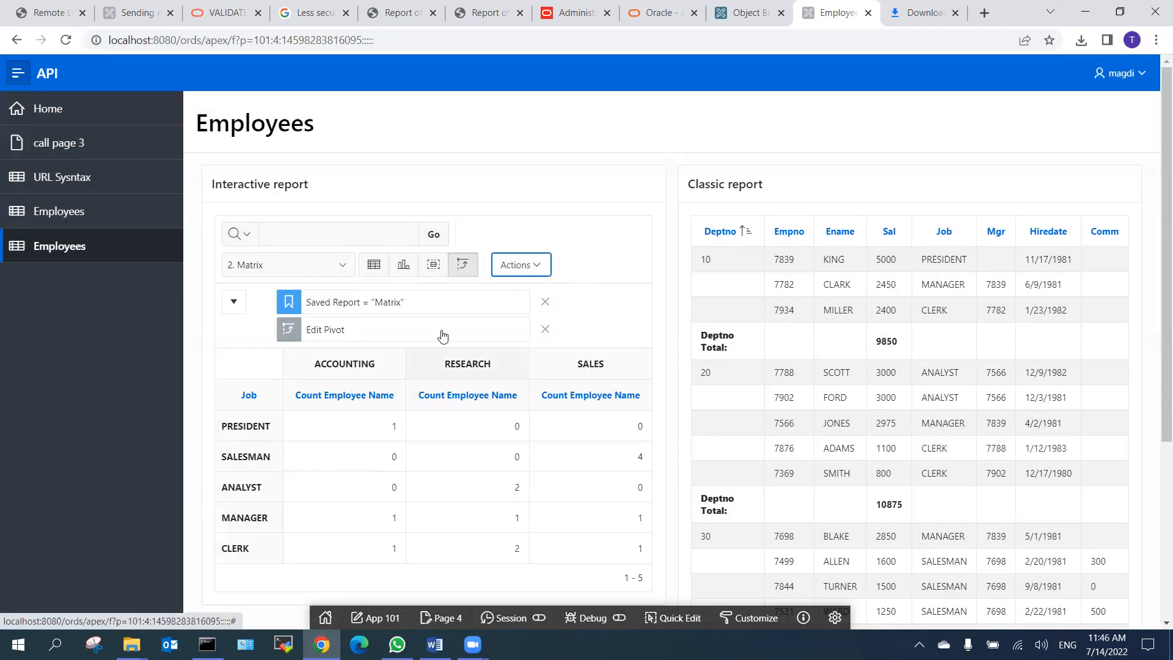
Clear the Matrix saved report from the interactive report and show the Primary Report in table view.
{"action": "left_click", "coordinate": [369, 267]}
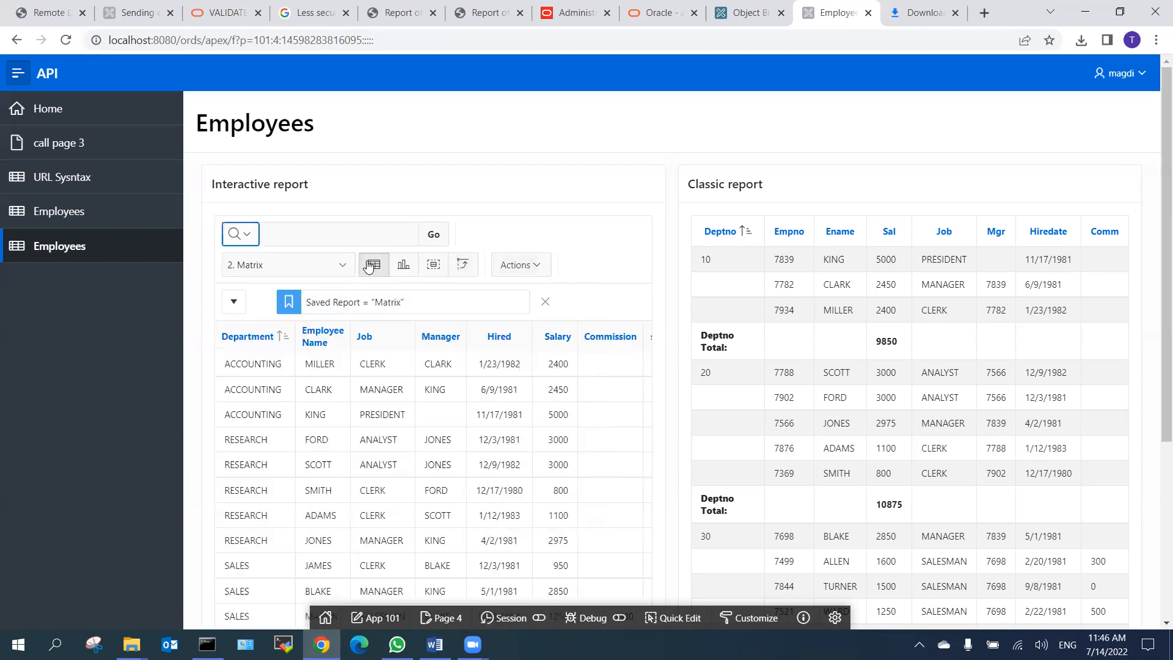
{"action": "left_click", "coordinate": [546, 303]}
{"action": "left_click", "coordinate": [554, 385]}
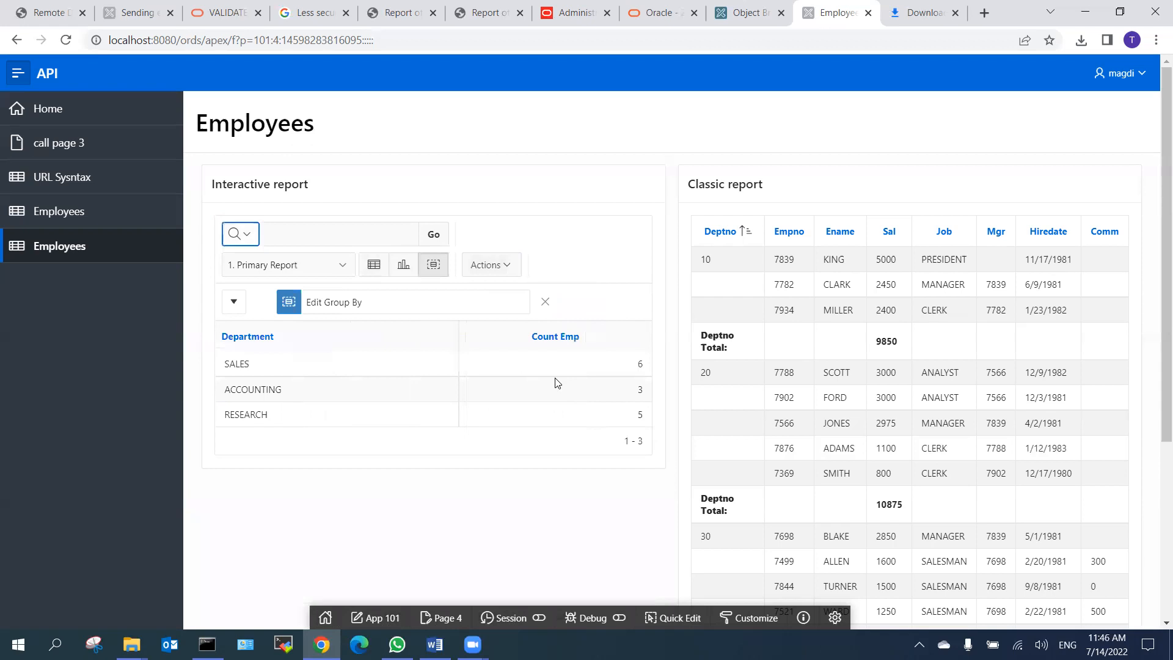
{"action": "left_click", "coordinate": [373, 265]}
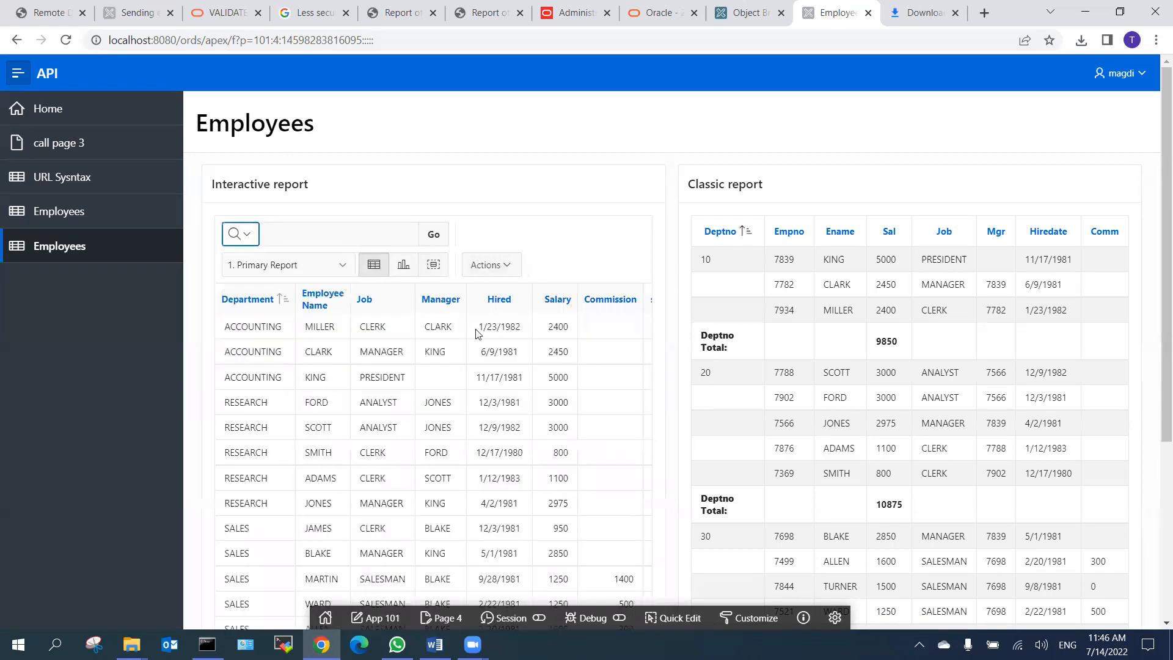
Examine the interactive report's download formats and the Send as Email recipient, subject and body fields, and cancel without sending.
{"action": "left_click", "coordinate": [506, 266]}
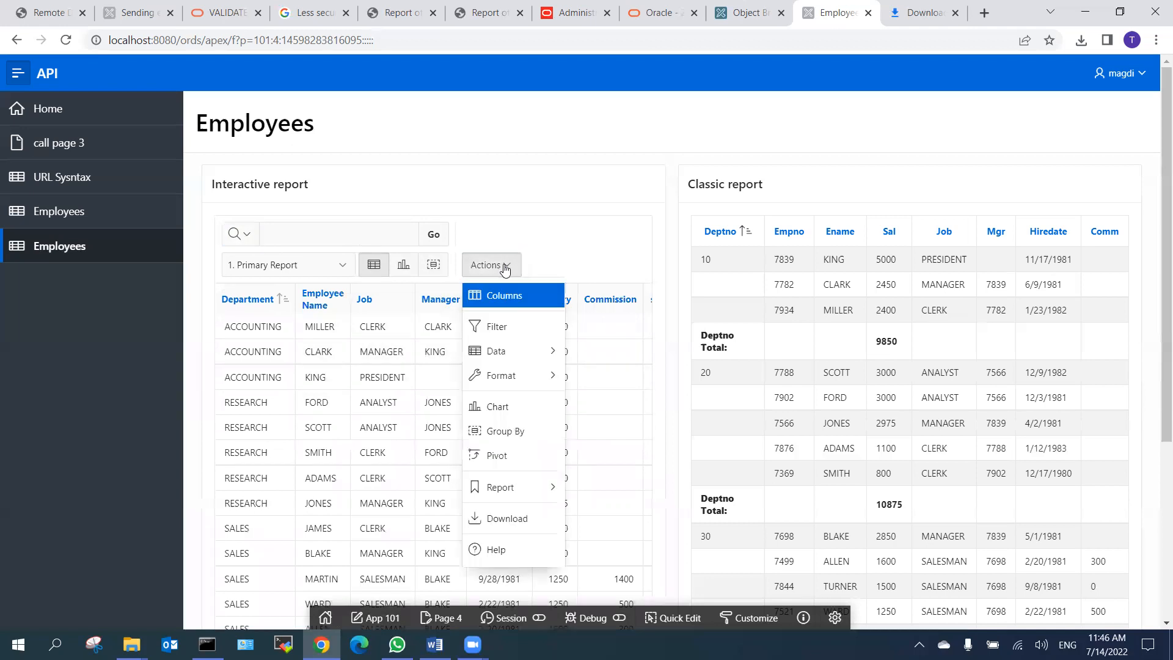
{"action": "left_click", "coordinate": [486, 521]}
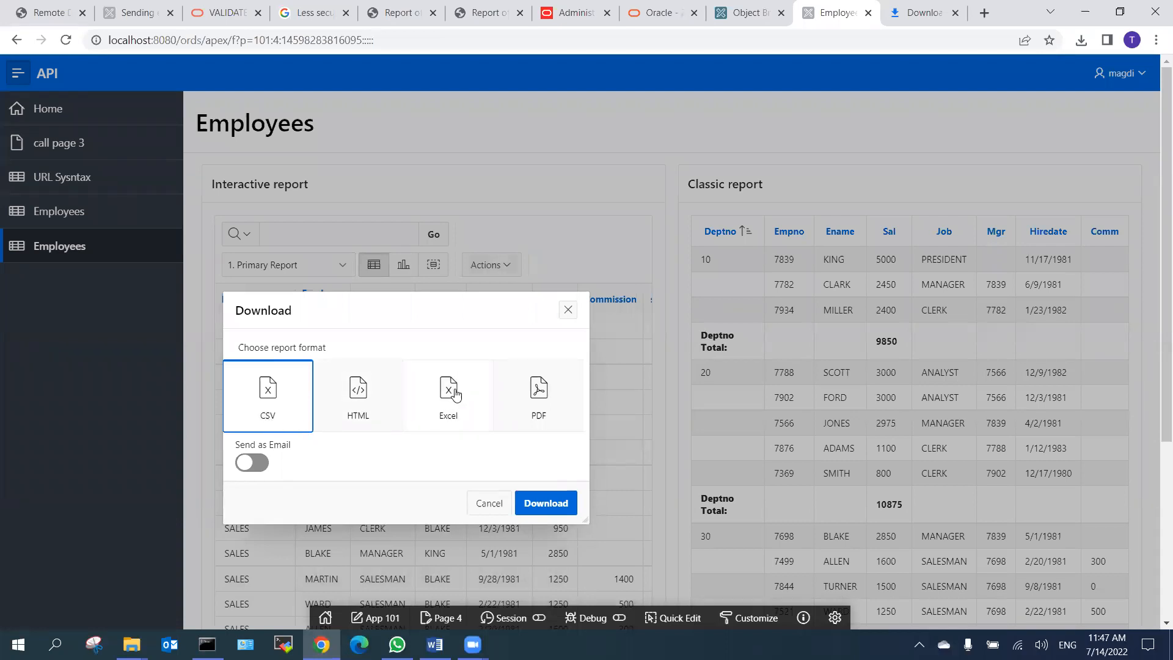
{"action": "left_click", "coordinate": [251, 464]}
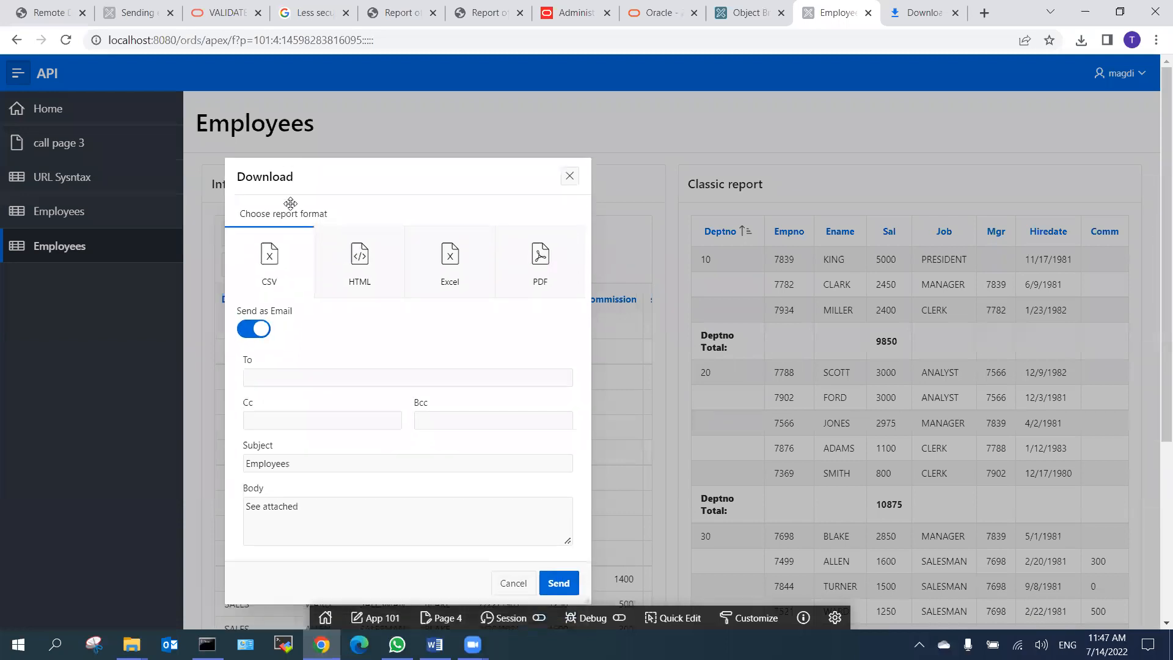
{"action": "left_click", "coordinate": [298, 375]}
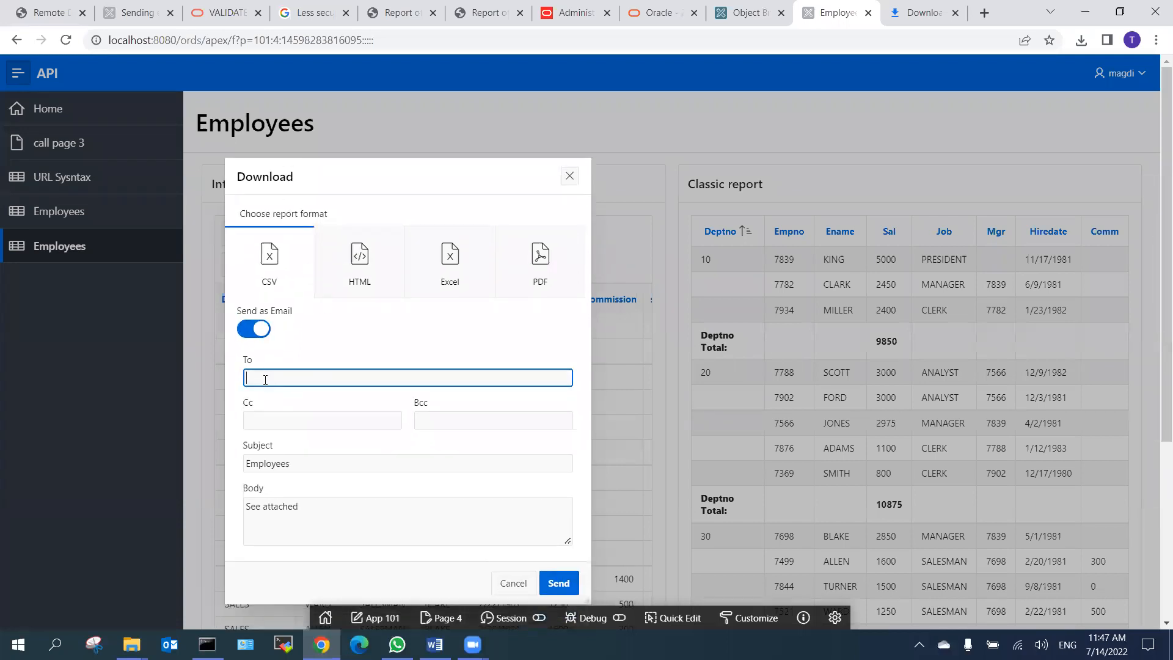
{"action": "left_click", "coordinate": [465, 422]}
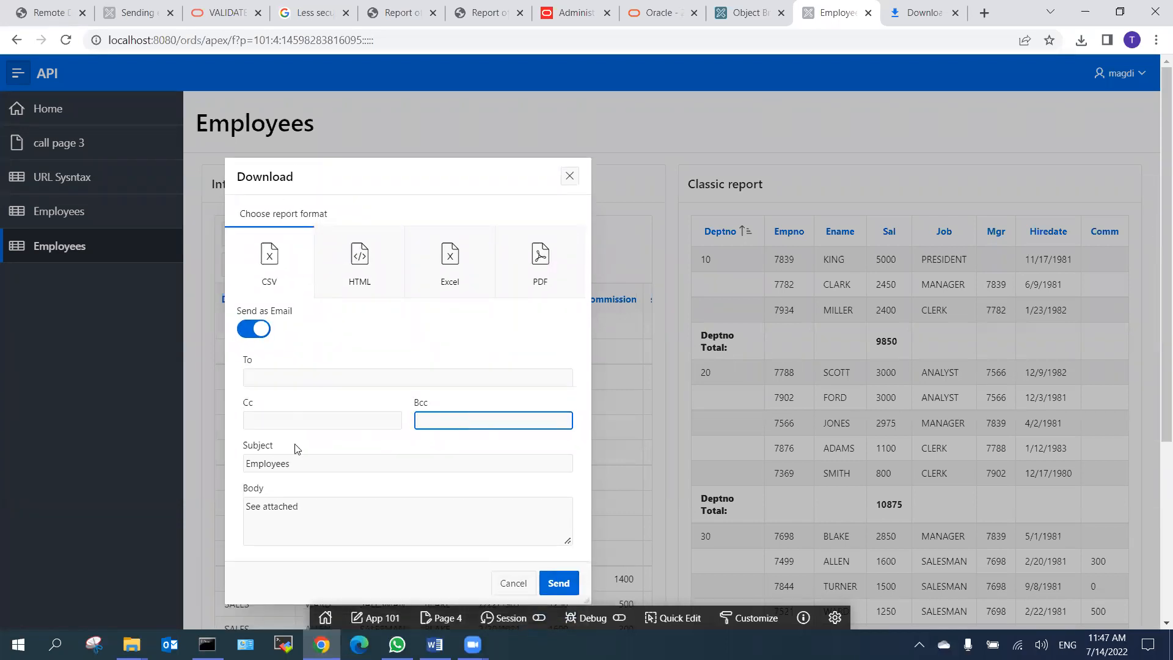
{"action": "left_click", "coordinate": [332, 522]}
{"action": "key", "text": "ctrl+a"}
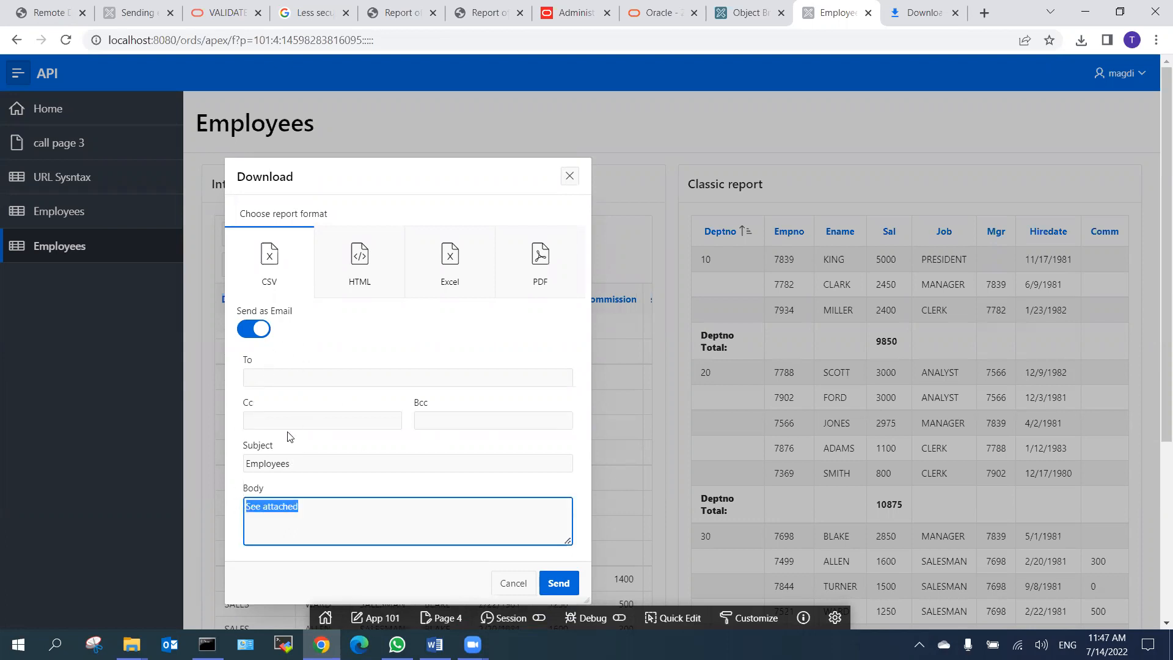
{"action": "left_click", "coordinate": [268, 377]}
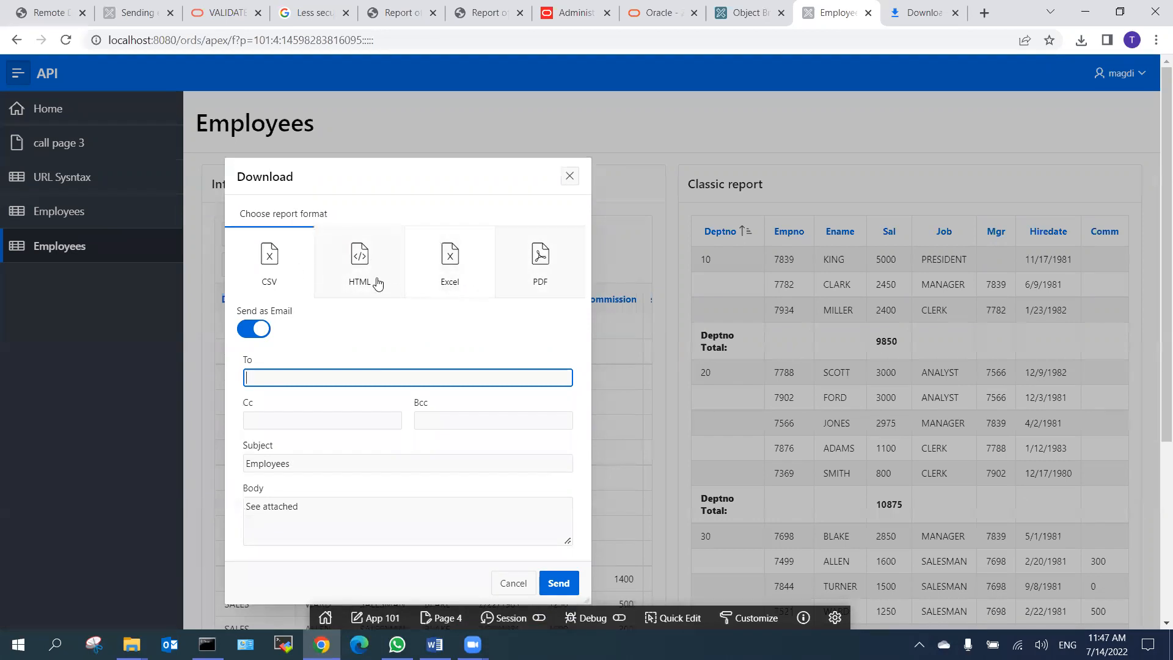
{"action": "left_click", "coordinate": [506, 584]}
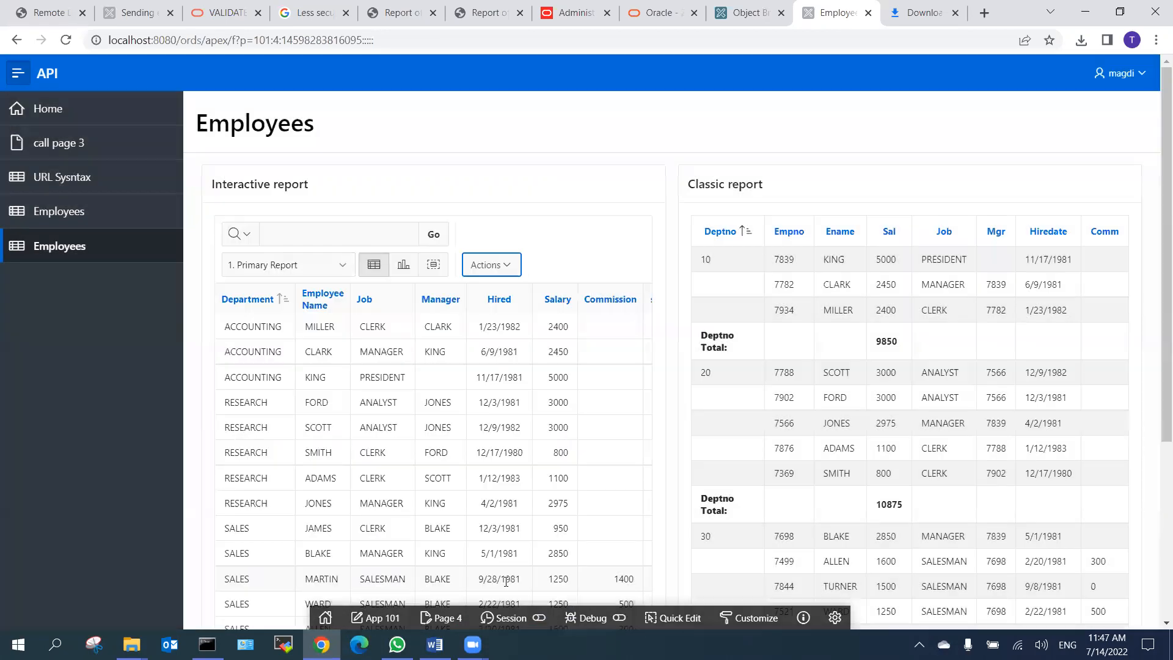
{"action": "left_click", "coordinate": [503, 275]}
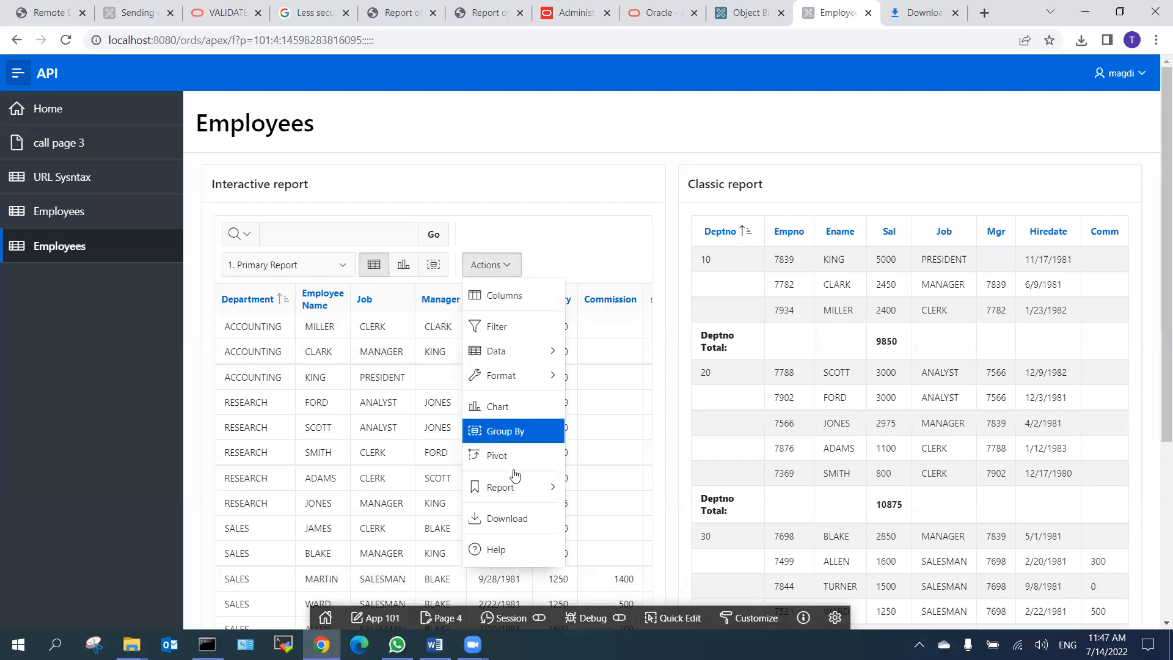
{"action": "mouse_move", "coordinate": [546, 493]}
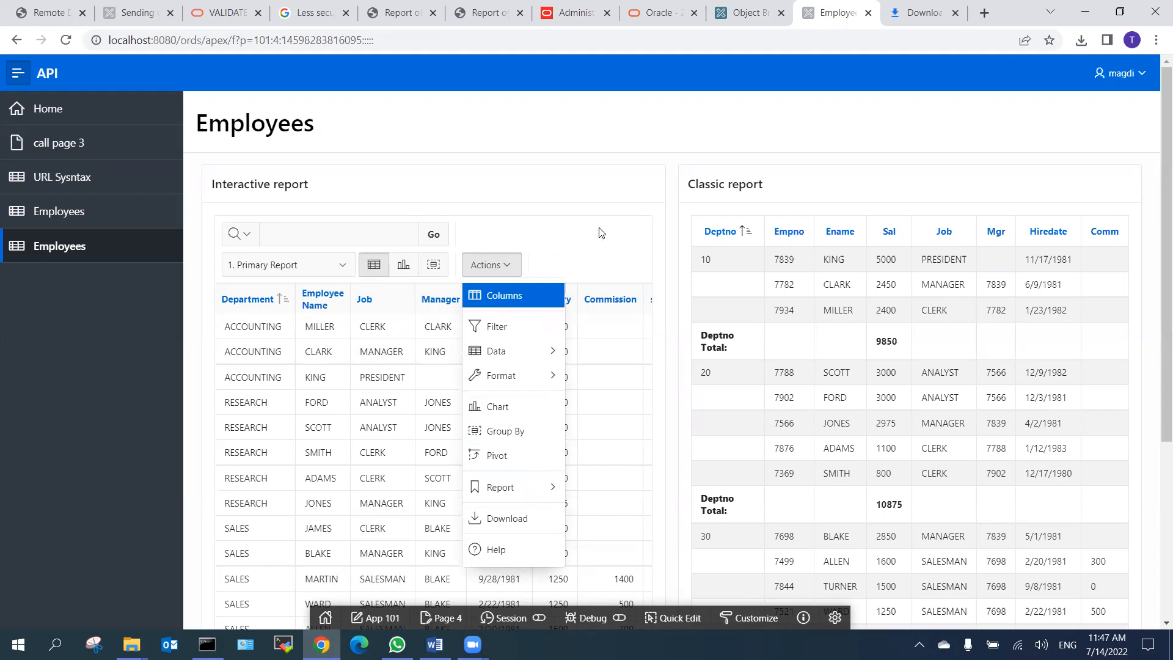
{"action": "left_click", "coordinate": [613, 232]}
{"action": "left_click", "coordinate": [727, 18]}
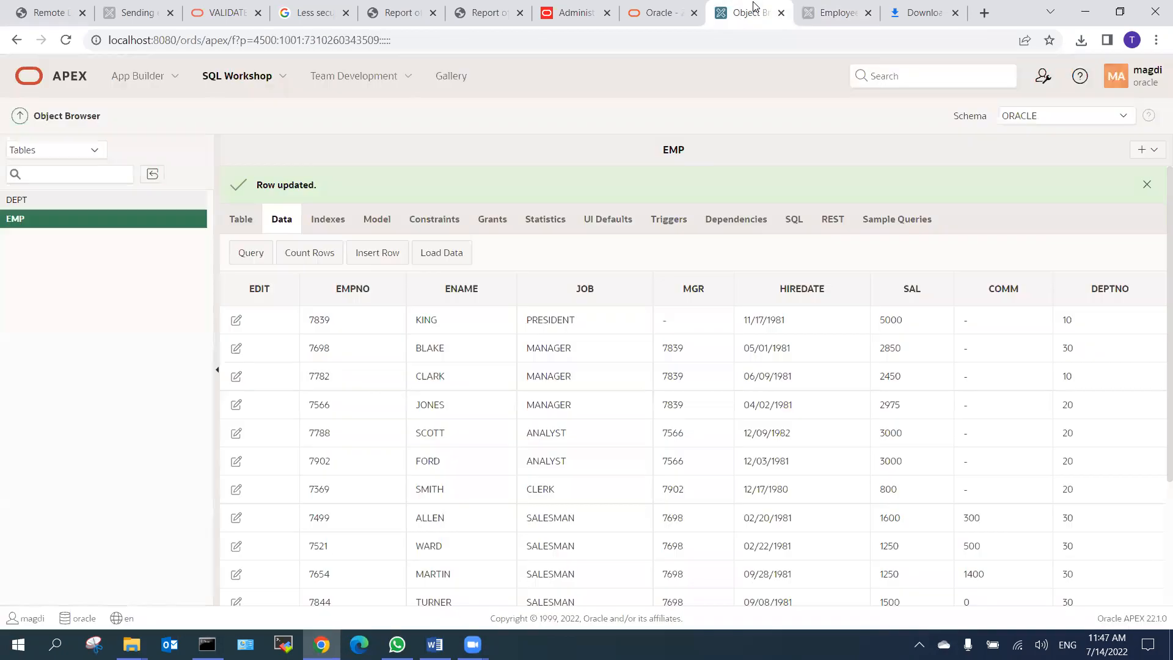
{"action": "left_click", "coordinate": [834, 15]}
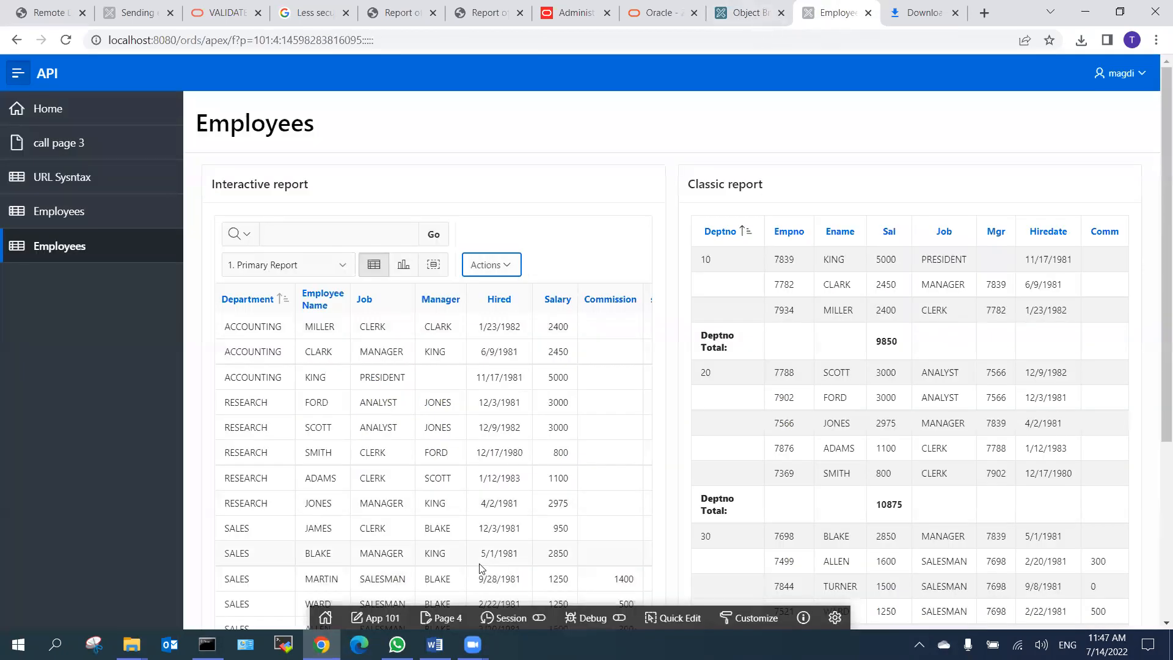
Open page 4 in Page Designer and set the interactive report's printing page size to A4.
{"action": "left_click", "coordinate": [441, 619]}
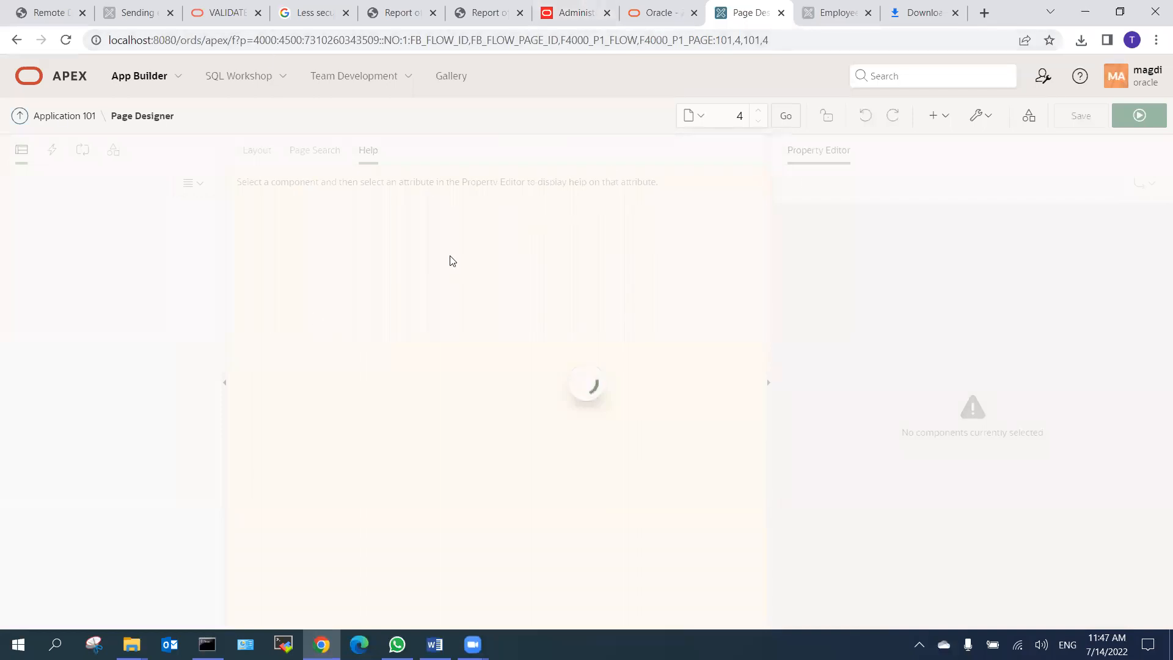
{"action": "left_click", "coordinate": [101, 311]}
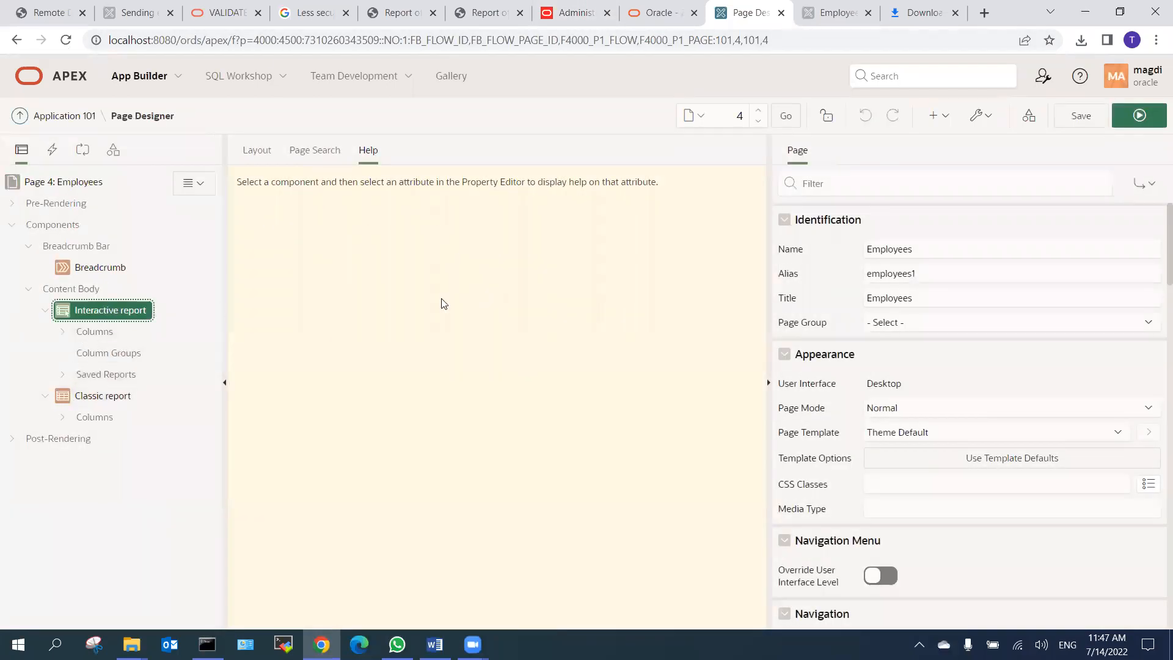
{"action": "left_click", "coordinate": [906, 150]}
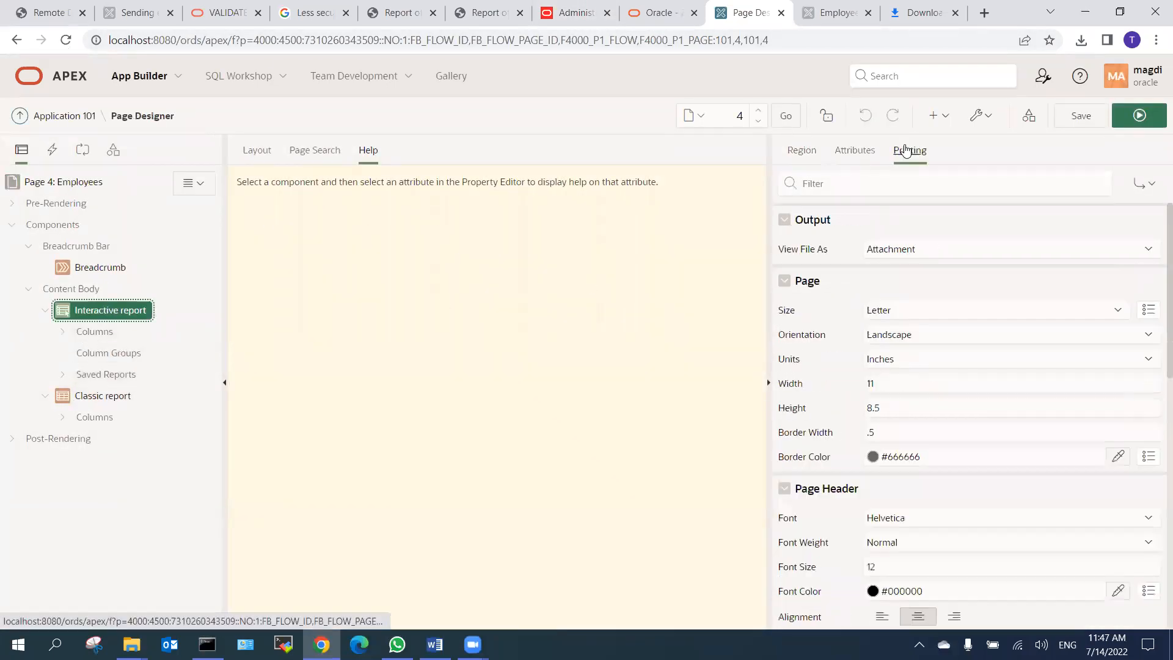
{"action": "left_click", "coordinate": [909, 252]}
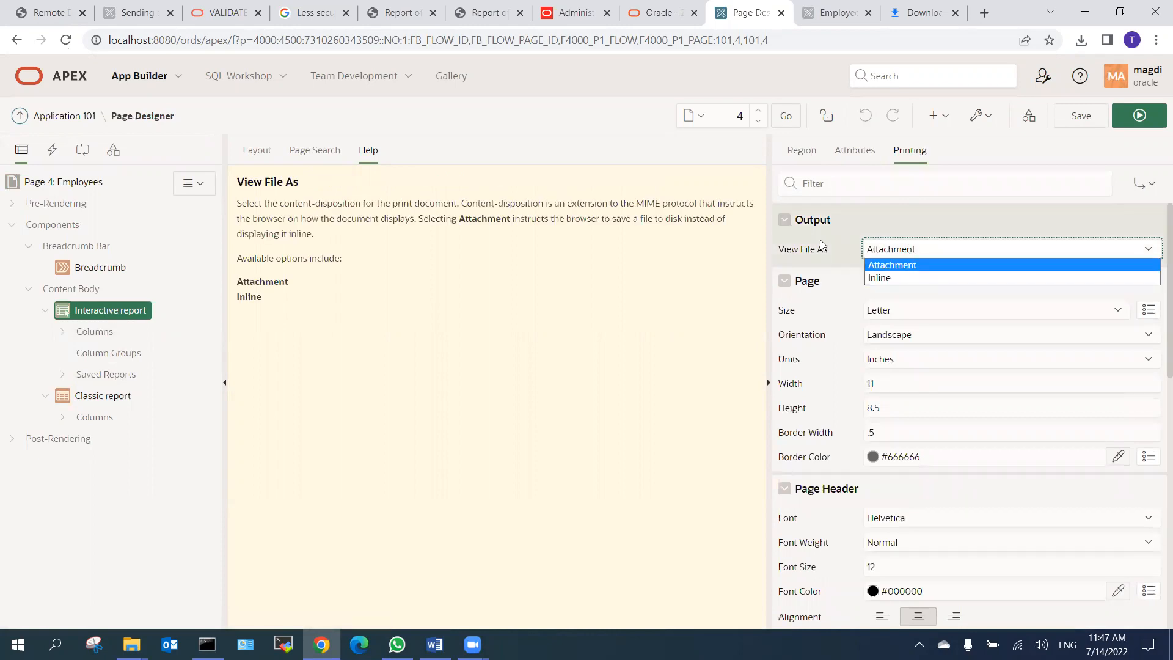
{"action": "left_click", "coordinate": [899, 317]}
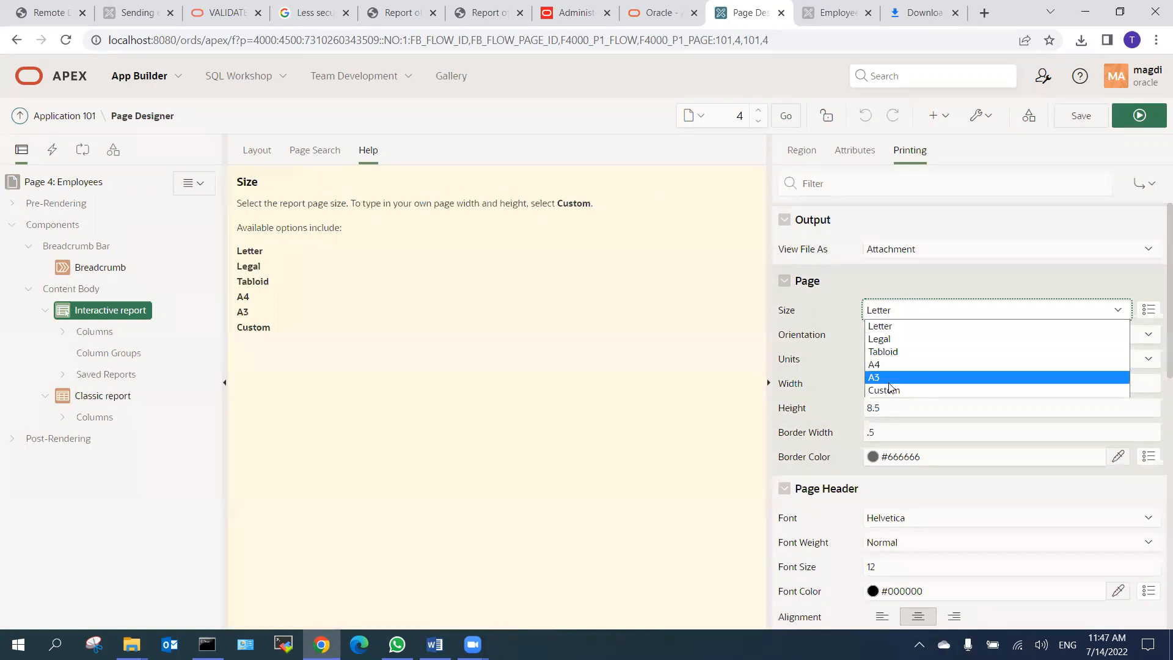
{"action": "left_click", "coordinate": [876, 365]}
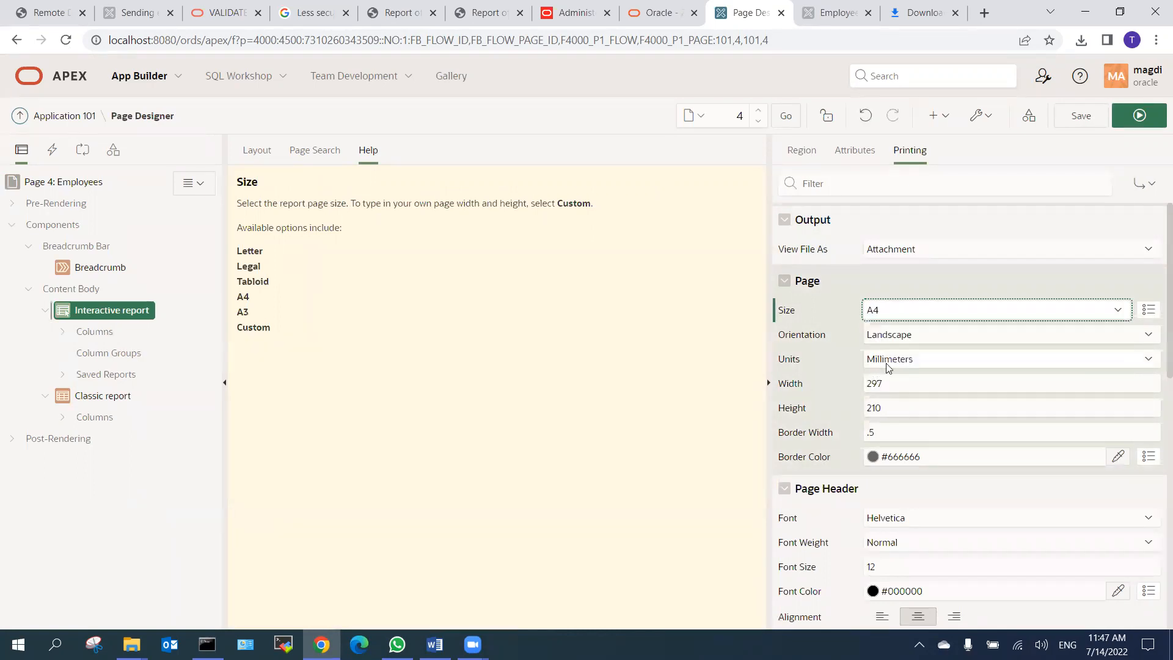
Review the interactive report's print orientation, page header and footer text, and its attributes and region layout properties.
{"action": "left_click", "coordinate": [904, 335]}
{"action": "left_click", "coordinate": [904, 334]}
{"action": "scroll", "coordinate": [813, 390], "scroll_direction": "down", "scroll_amount": 2}
{"action": "scroll", "coordinate": [838, 388], "scroll_direction": "down", "scroll_amount": 4}
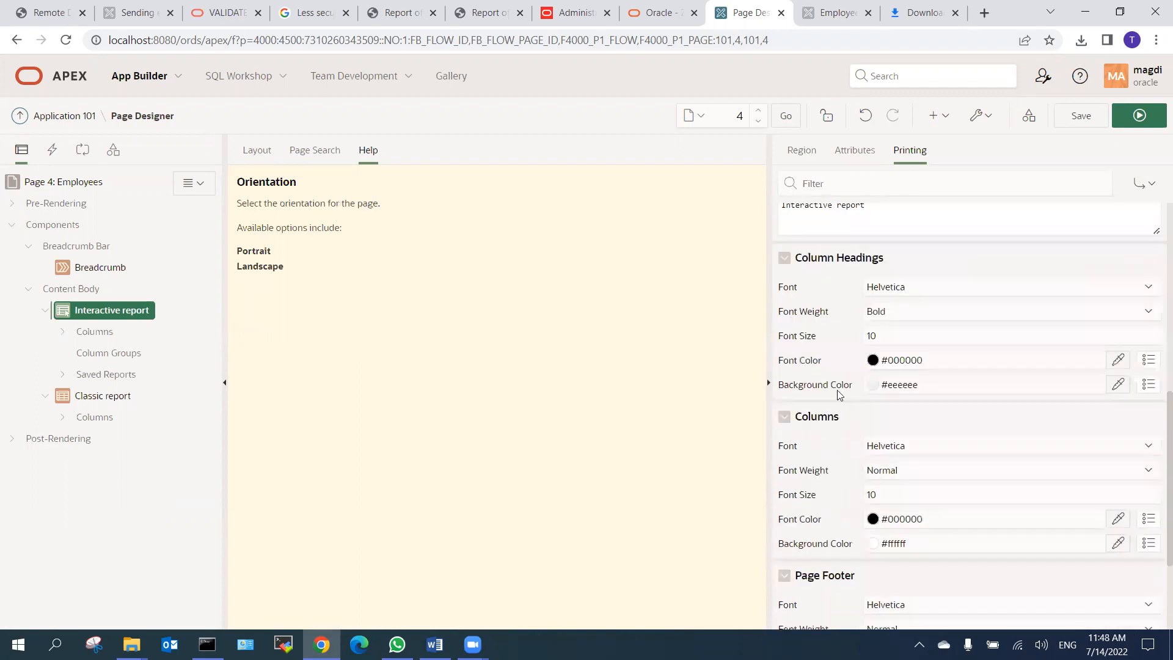
{"action": "triple_click", "coordinate": [879, 204]}
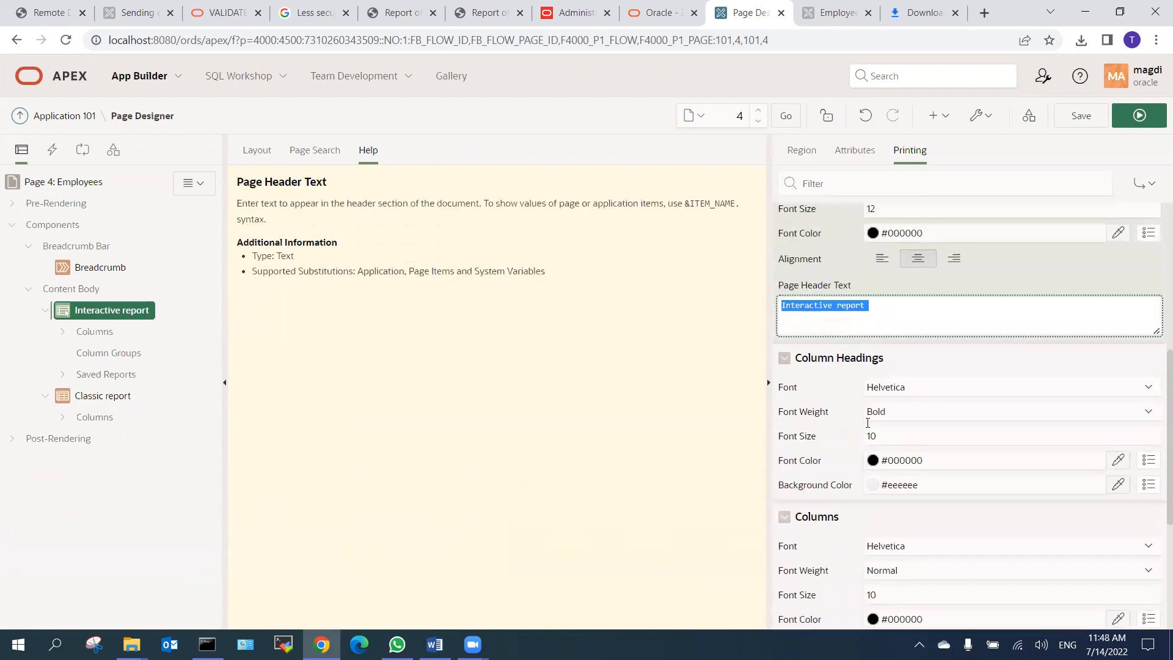
{"action": "scroll", "coordinate": [911, 579], "scroll_direction": "down", "scroll_amount": 4}
{"action": "left_click", "coordinate": [850, 604]}
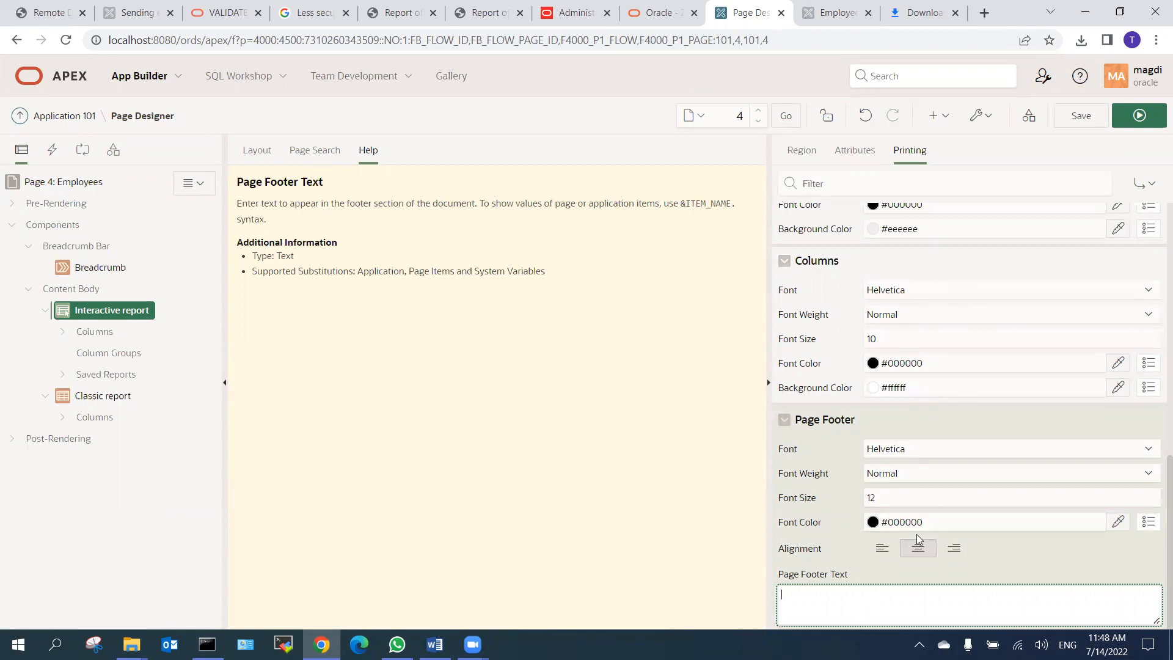
{"action": "scroll", "coordinate": [909, 415], "scroll_direction": "up", "scroll_amount": 10}
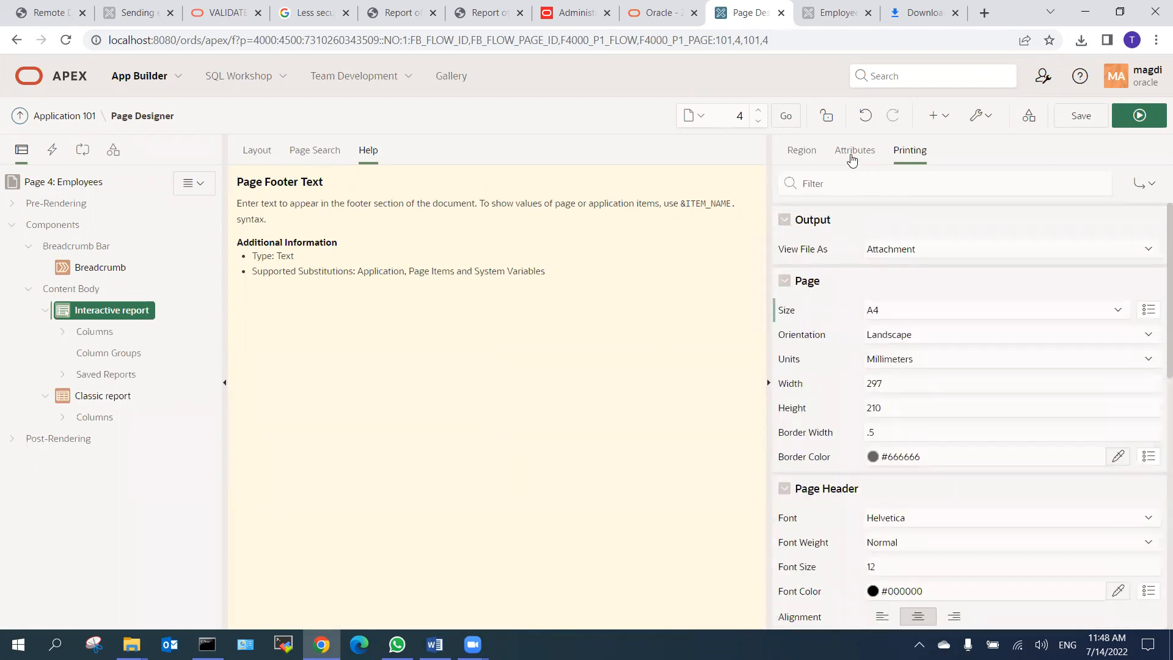
{"action": "left_click", "coordinate": [836, 153]}
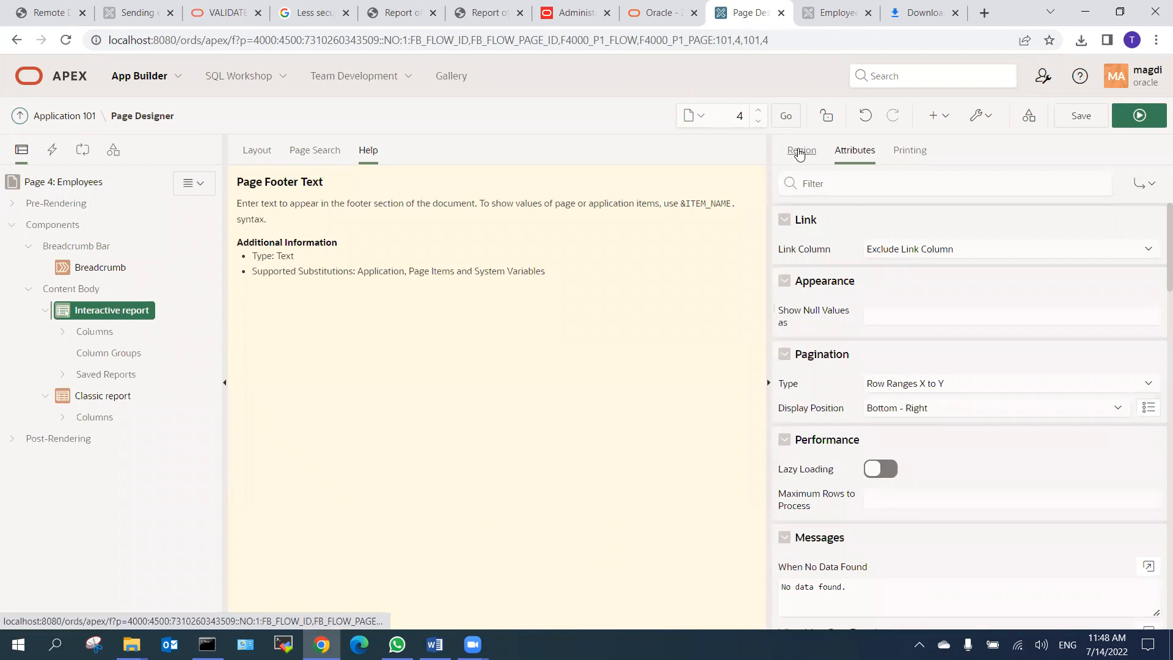
{"action": "left_click", "coordinate": [799, 153]}
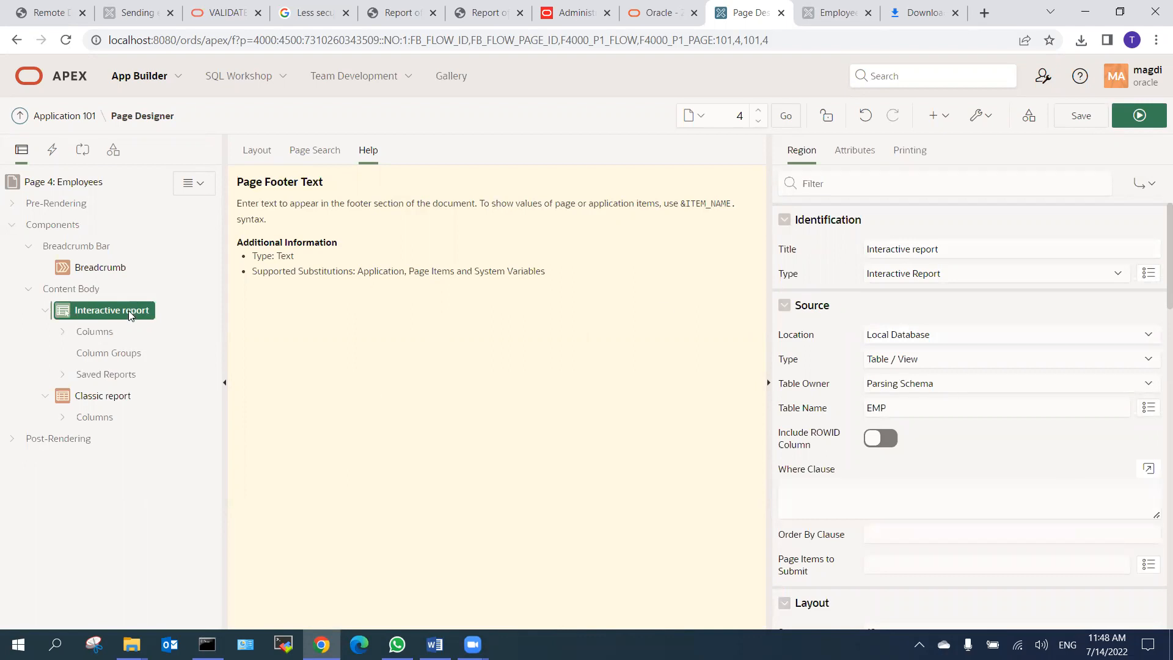
{"action": "scroll", "coordinate": [982, 343], "scroll_direction": "down", "scroll_amount": 1}
{"action": "scroll", "coordinate": [982, 344], "scroll_direction": "down", "scroll_amount": 5}
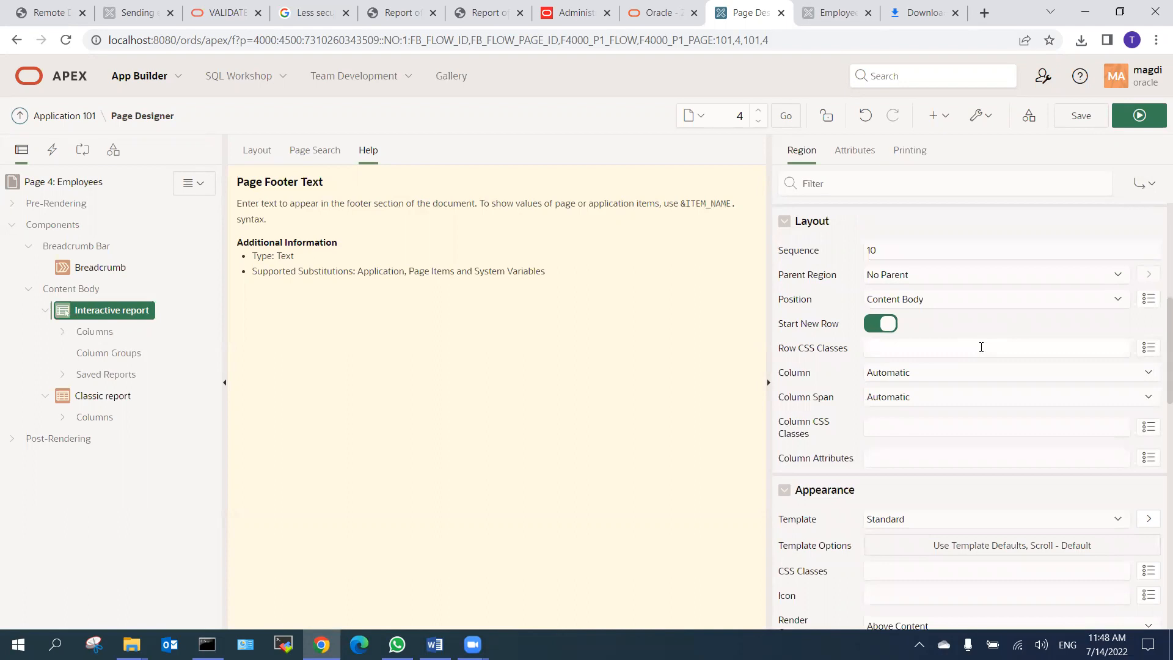
Return to the running Employees page and check the interactive report's Report actions and its list of saved reports.
{"action": "left_click", "coordinate": [834, 12]}
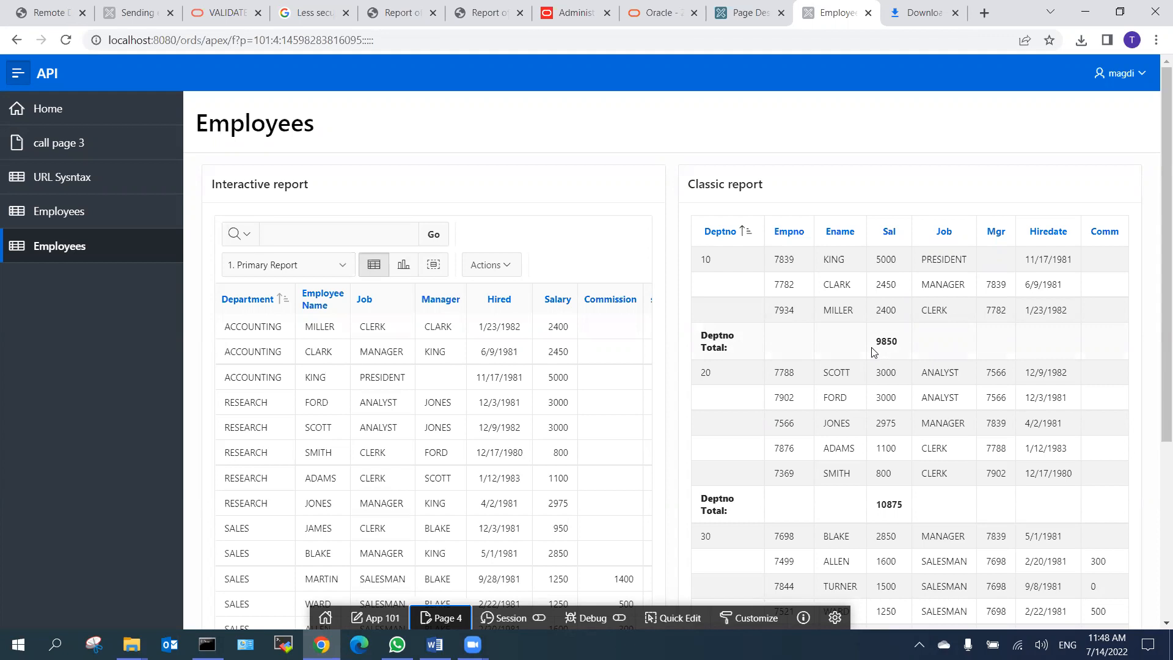
{"action": "left_click", "coordinate": [514, 269]}
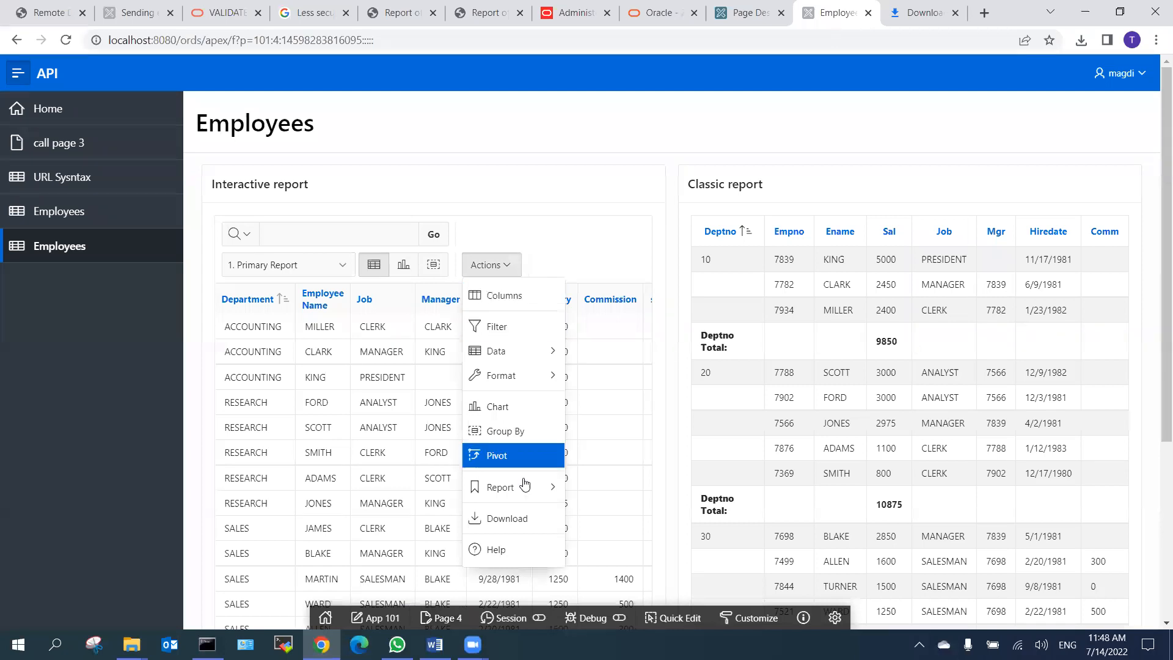
{"action": "mouse_move", "coordinate": [522, 491]}
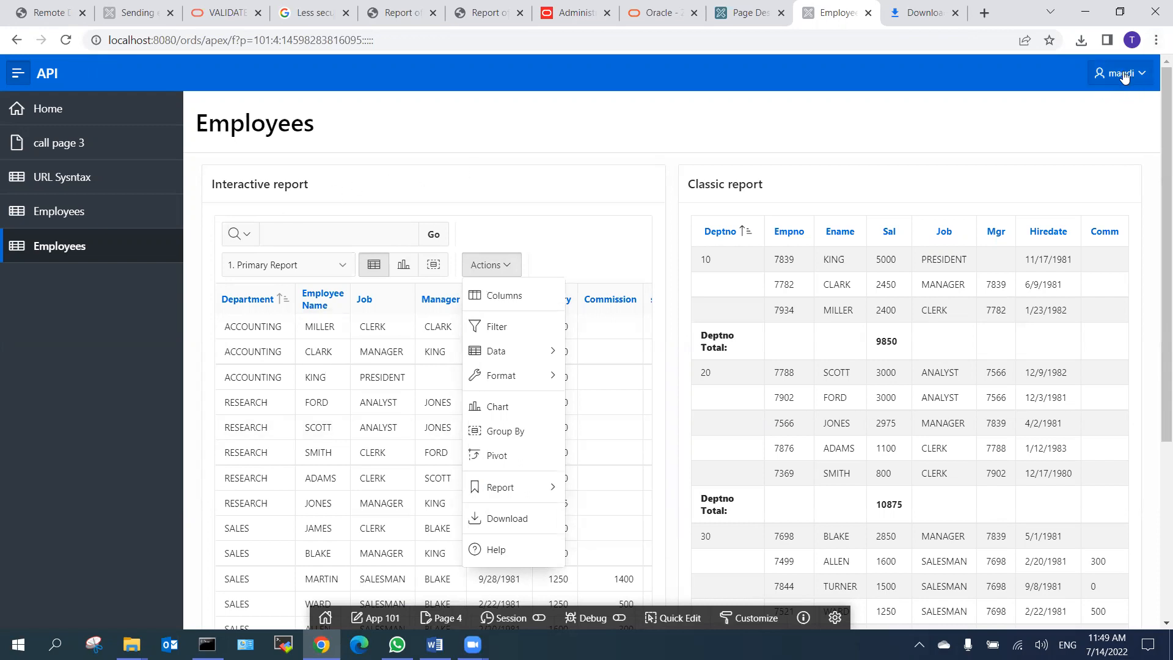
{"action": "key", "text": "Escape"}
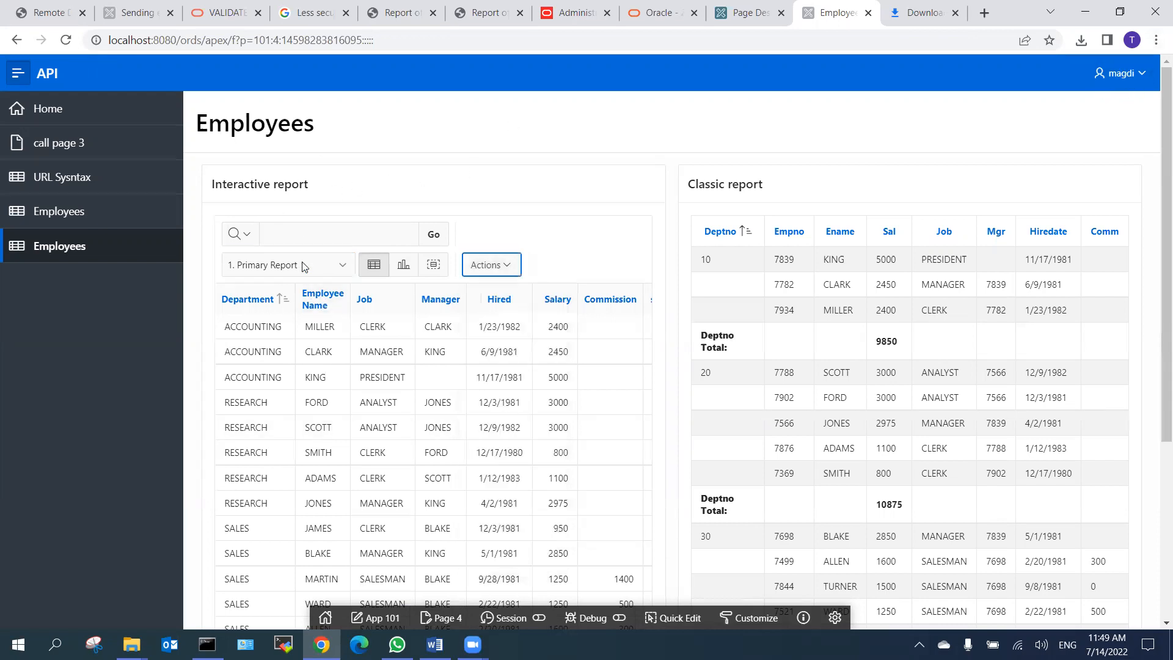
{"action": "left_click", "coordinate": [316, 270]}
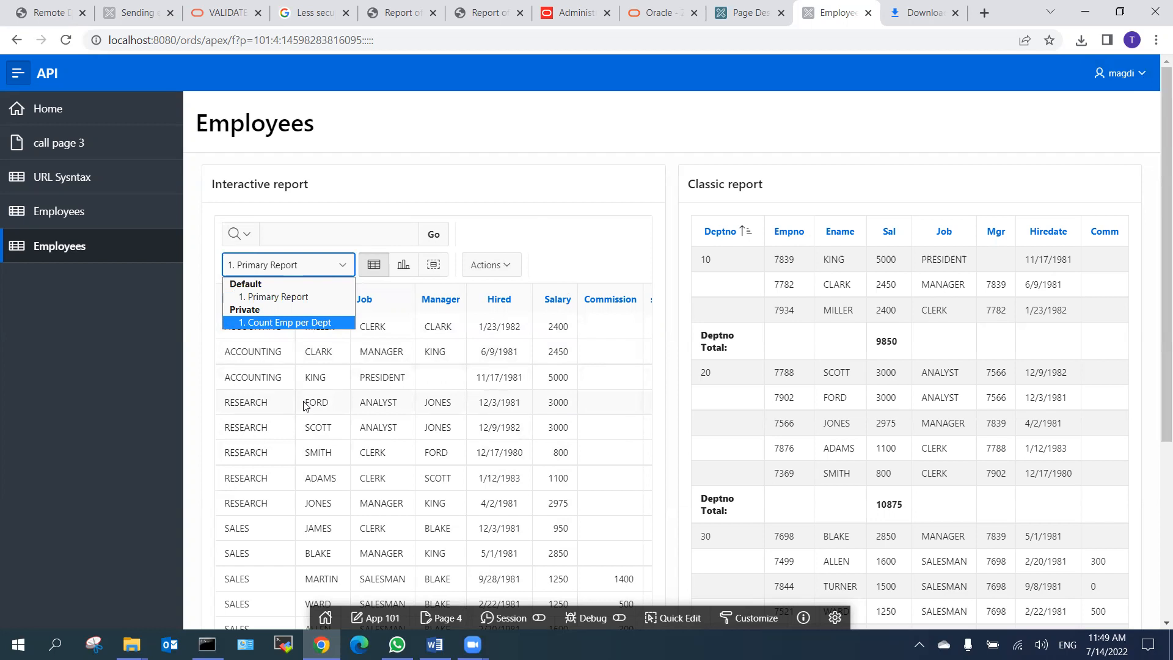
Enable Save Public Report in the interactive report's attributes in Page Designer and save the page.
{"action": "left_click", "coordinate": [752, 13]}
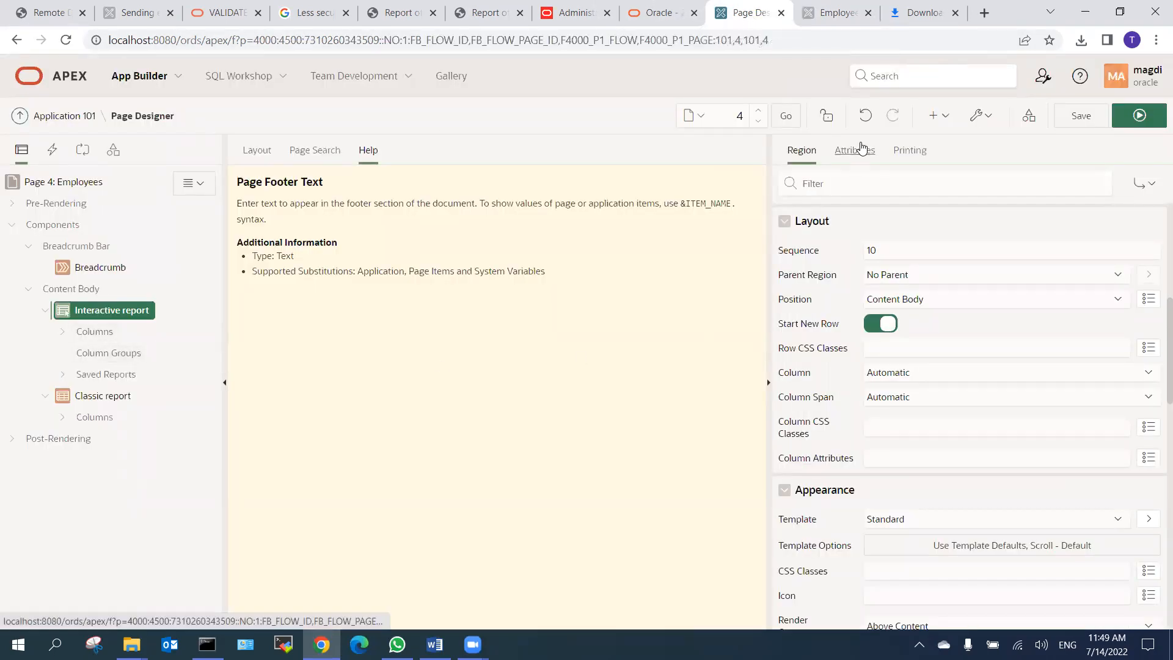
{"action": "left_click", "coordinate": [862, 148]}
{"action": "scroll", "coordinate": [1005, 403], "scroll_direction": "down", "scroll_amount": 9}
{"action": "scroll", "coordinate": [1002, 408], "scroll_direction": "down", "scroll_amount": 7}
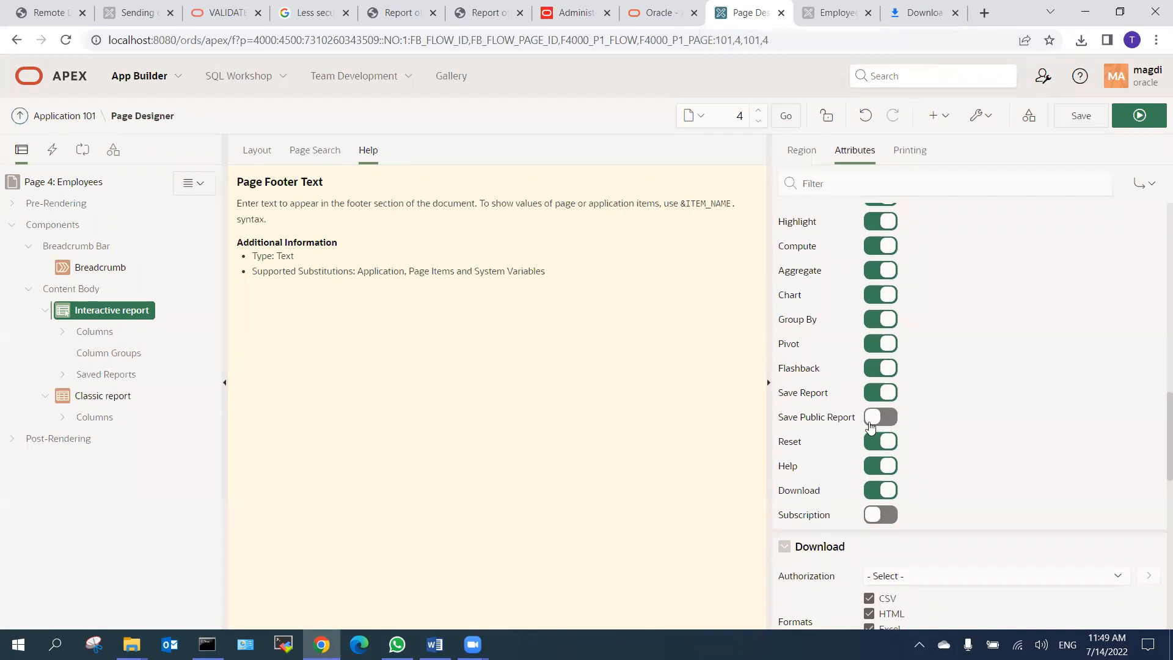
{"action": "double_click", "coordinate": [784, 418]}
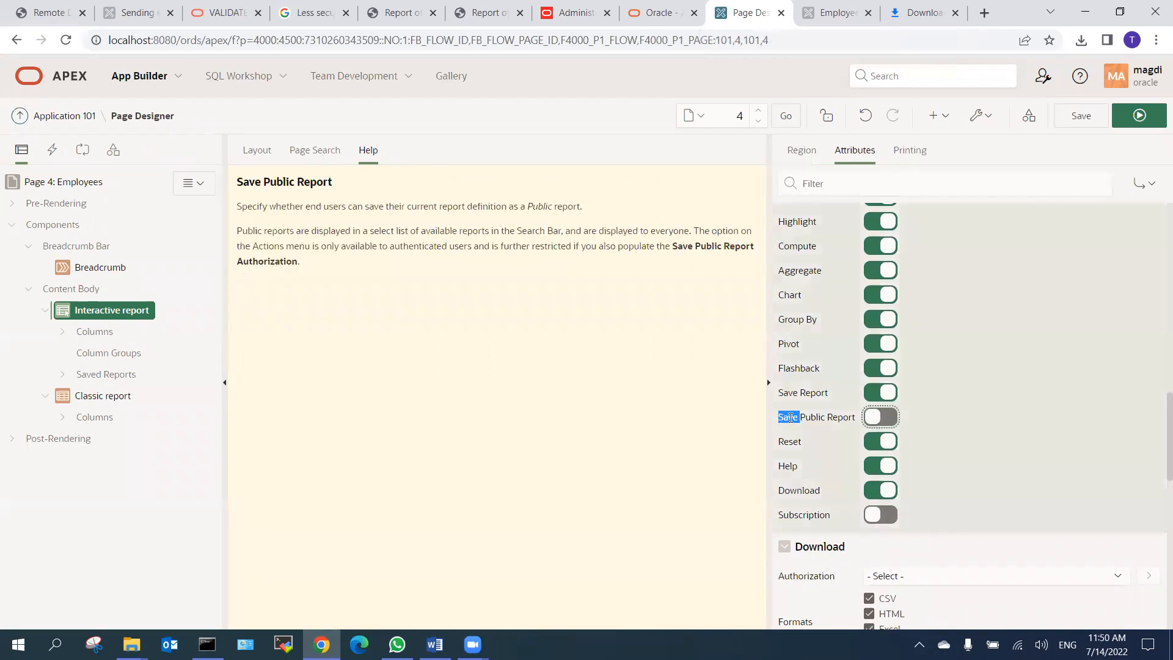
{"action": "left_click", "coordinate": [880, 417]}
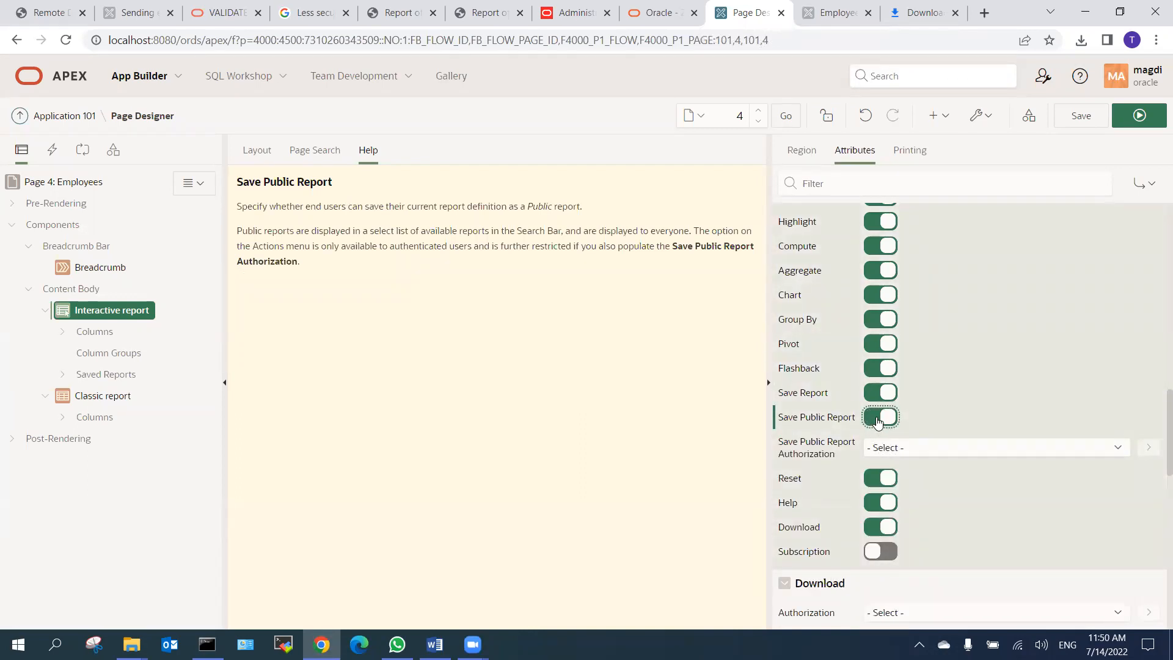
{"action": "left_click", "coordinate": [1079, 115]}
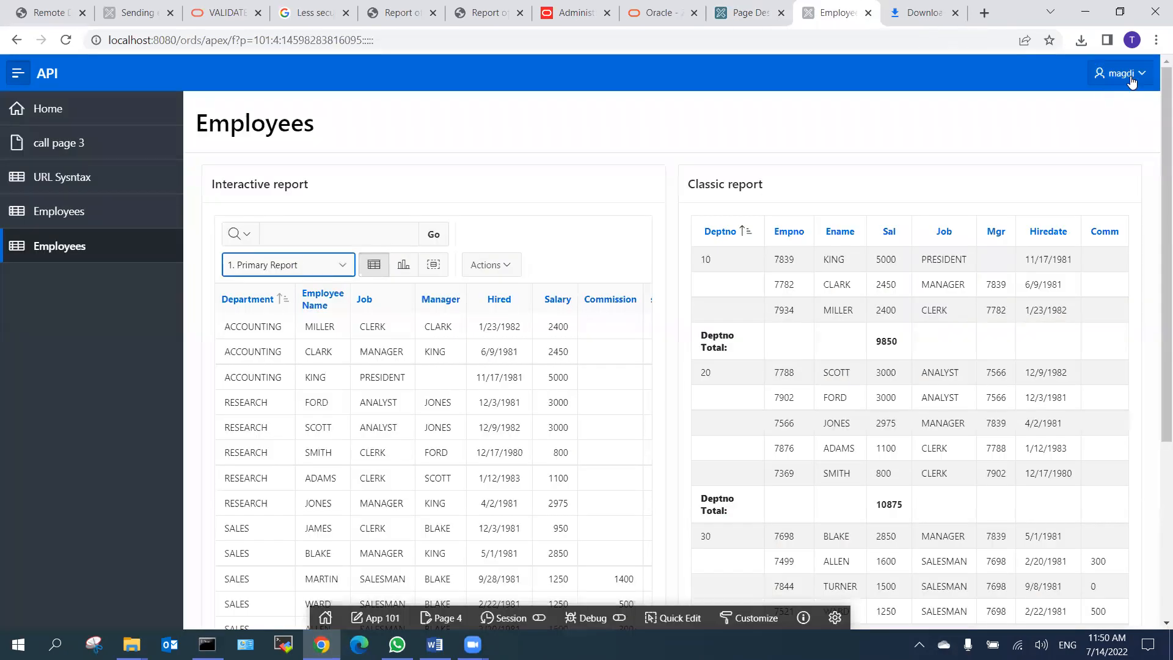
Save and run page 4 again, checking the interactive report's saved reports list on the Employees page before and after.
{"action": "left_click", "coordinate": [321, 267]}
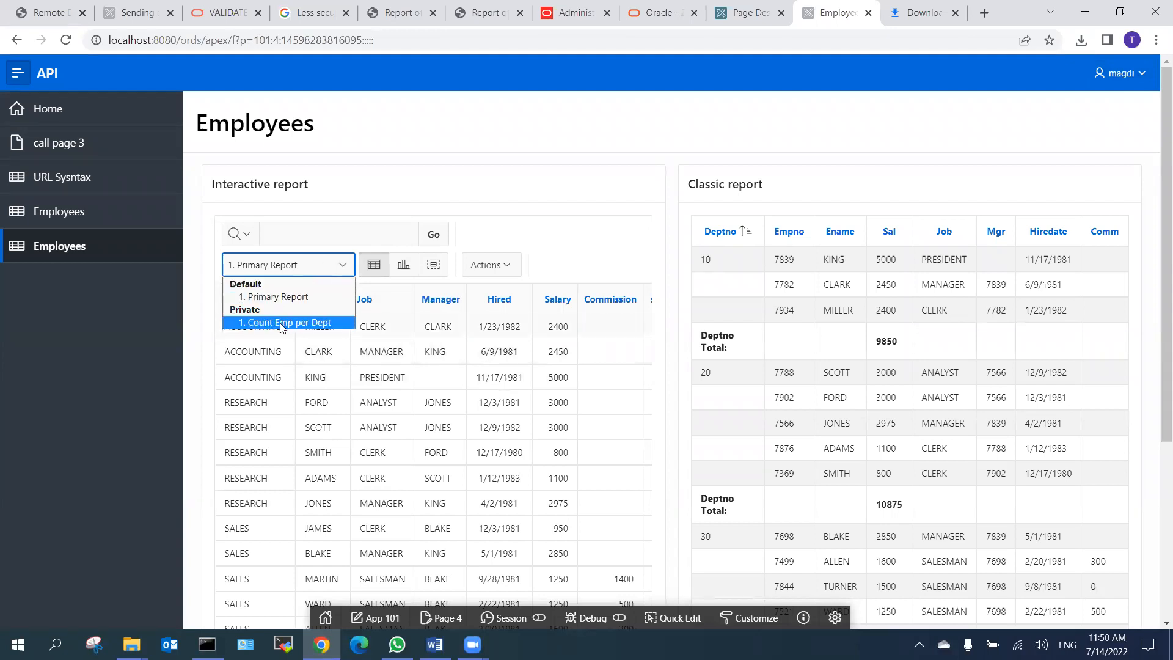
{"action": "left_click", "coordinate": [747, 13]}
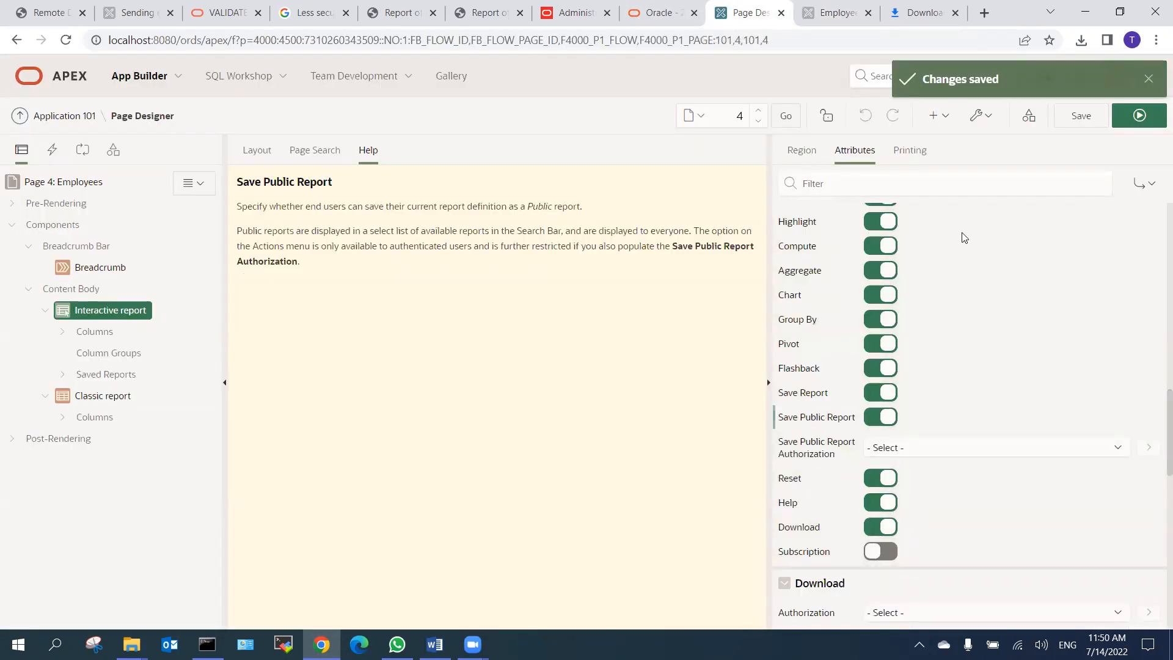
{"action": "left_click", "coordinate": [1087, 116]}
{"action": "left_click", "coordinate": [1128, 117]}
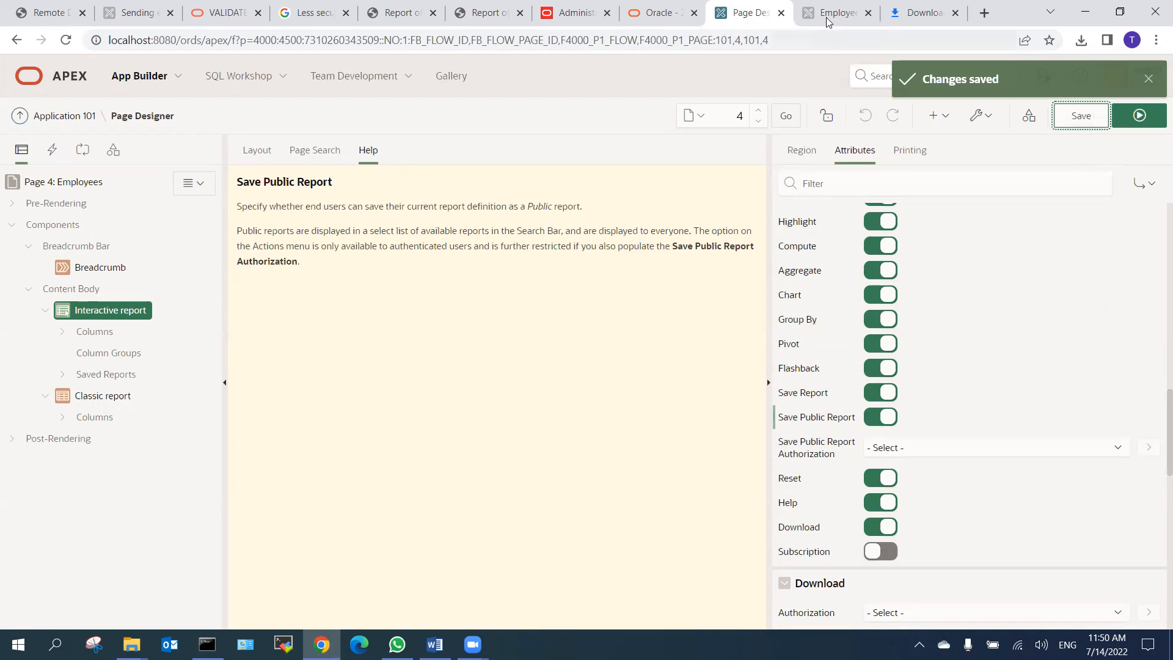
{"action": "left_click", "coordinate": [313, 261]}
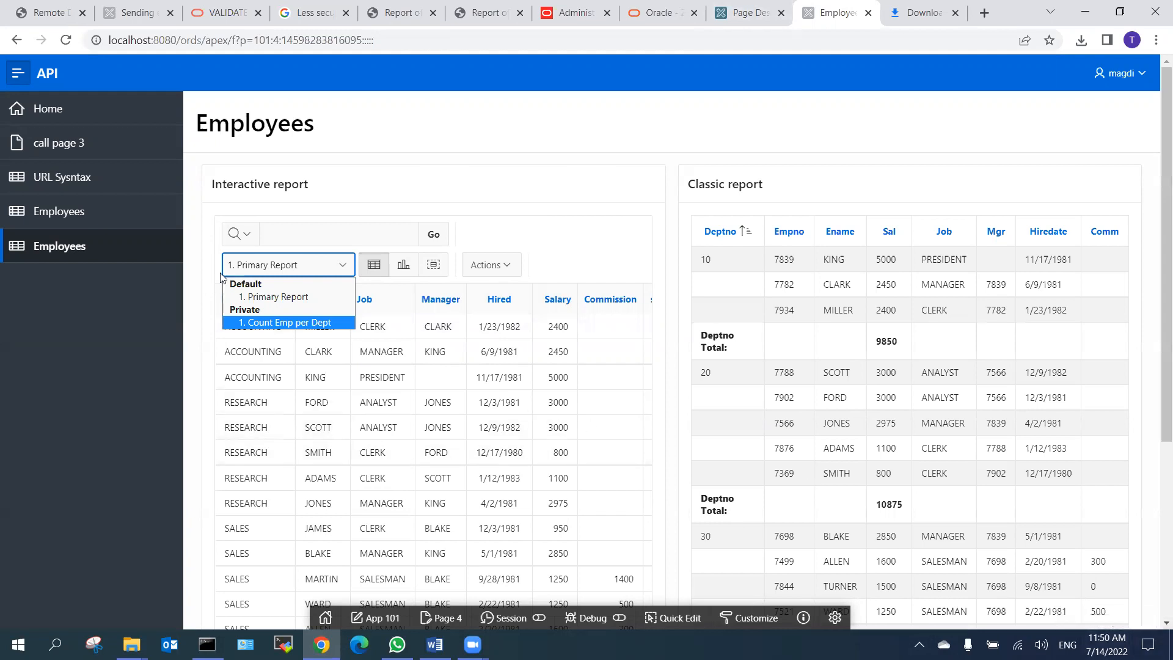
{"action": "left_click", "coordinate": [756, 14]}
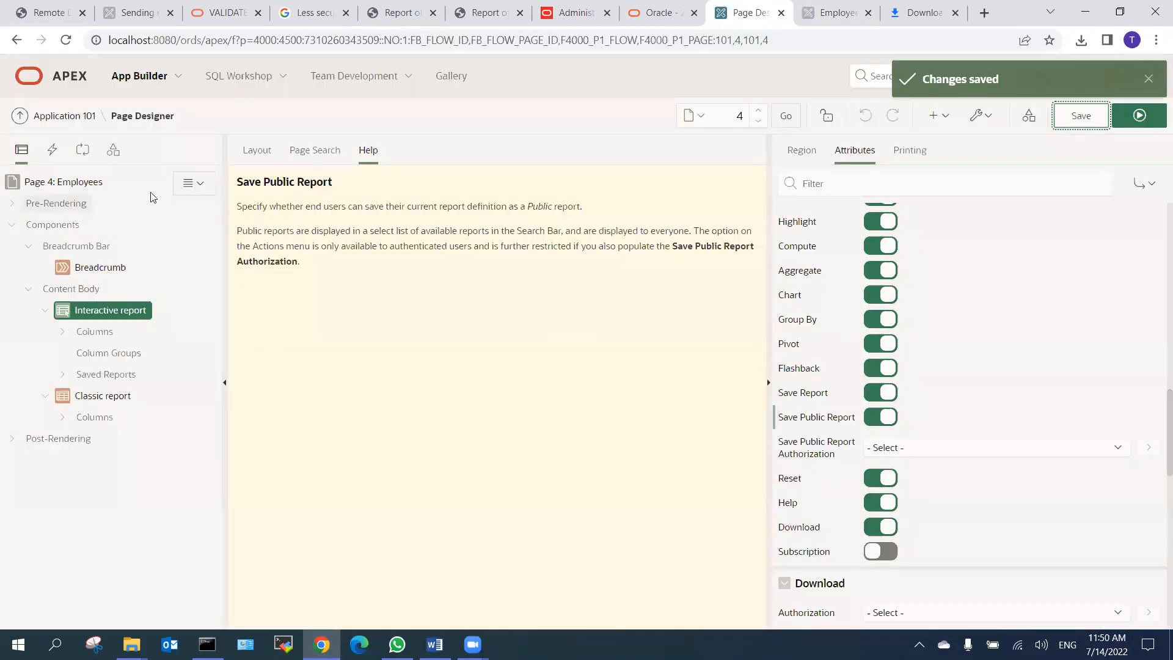
{"action": "left_click", "coordinate": [74, 119]}
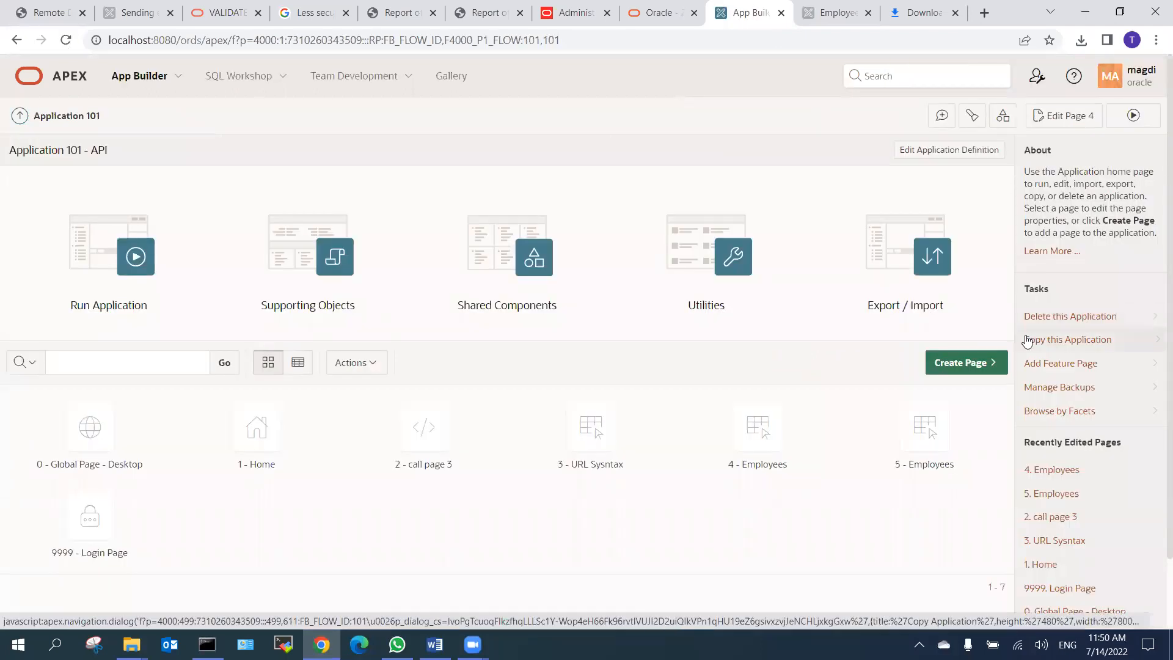
{"action": "left_click", "coordinate": [981, 367]}
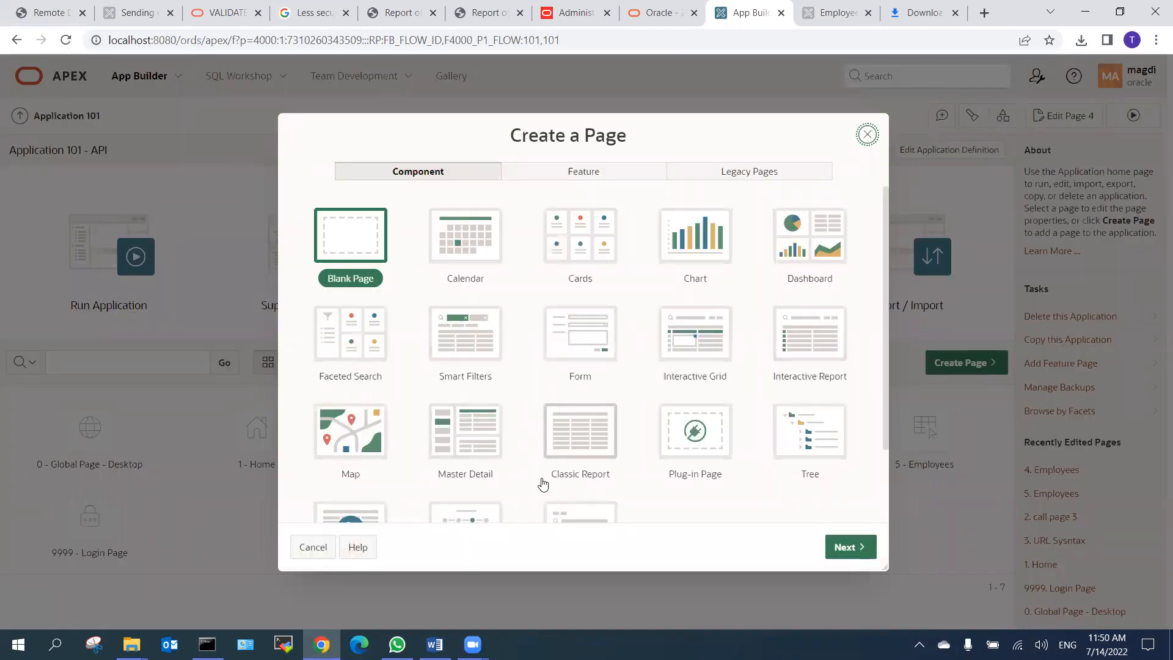
{"action": "left_click", "coordinate": [868, 135]}
Open the DEPT table in the Object Browser and examine the code of its DEPT_TRG1 trigger.
{"action": "left_click", "coordinate": [281, 80]}
{"action": "left_click", "coordinate": [262, 108]}
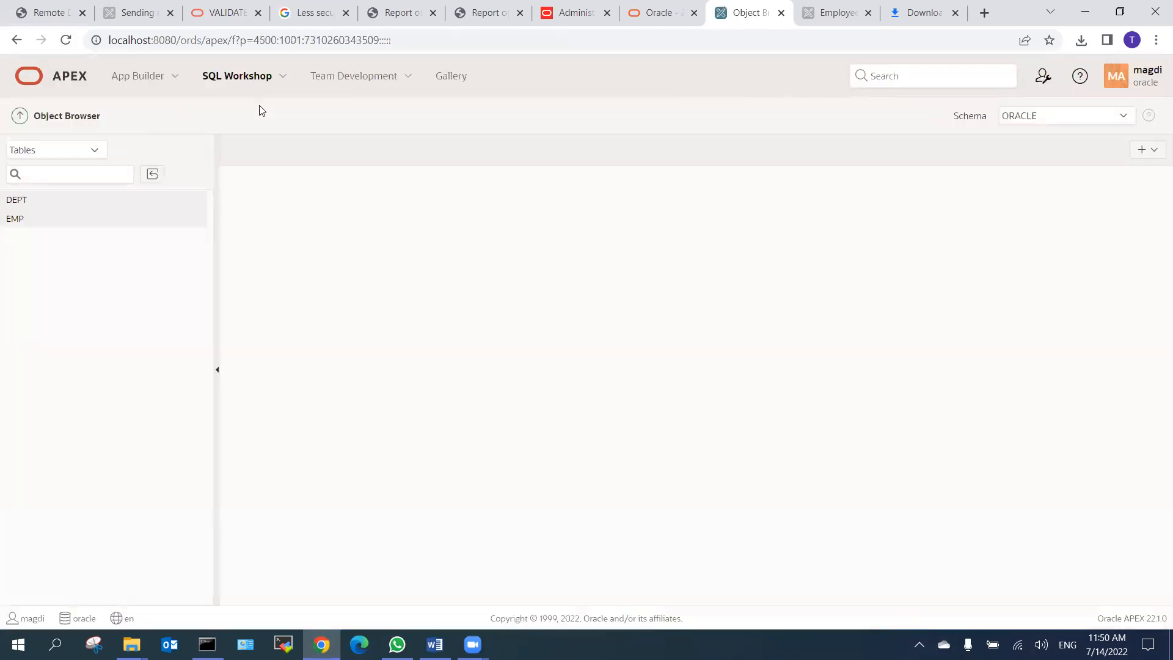
{"action": "left_click", "coordinate": [18, 199]}
{"action": "left_click", "coordinate": [672, 185]}
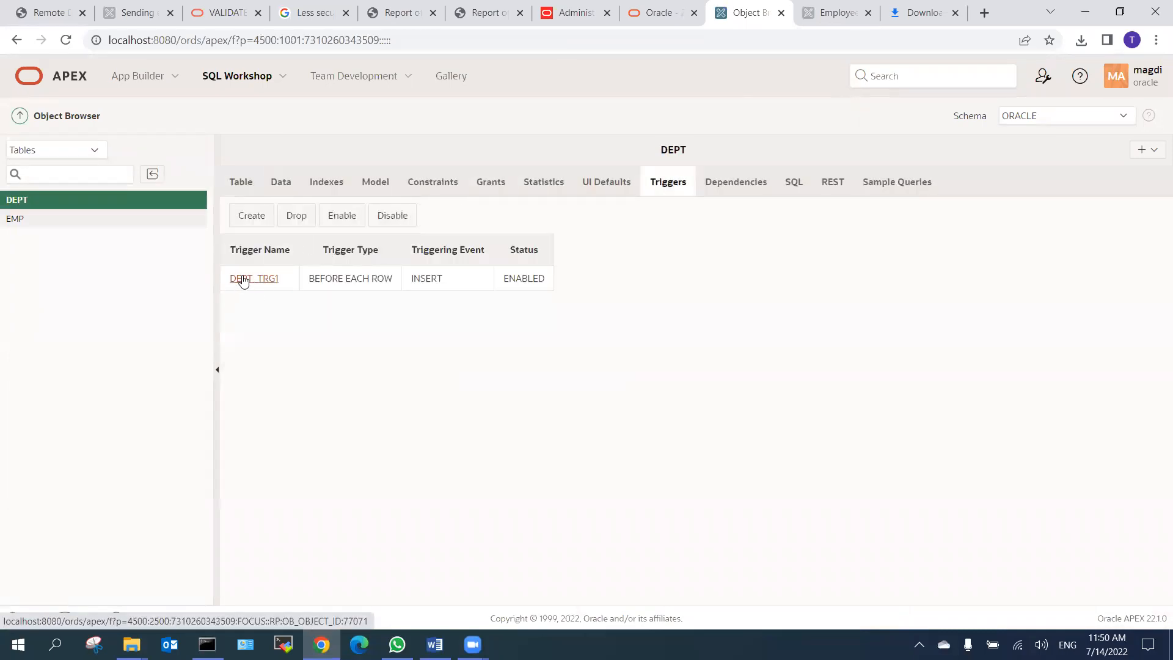
{"action": "left_click", "coordinate": [243, 280]}
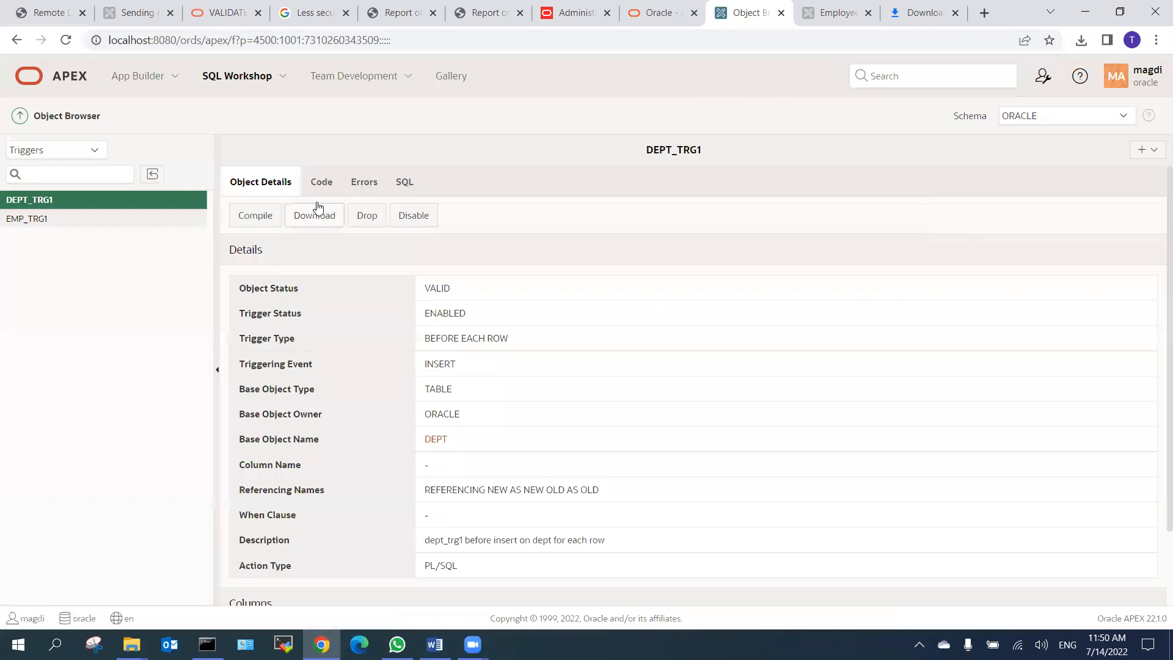
{"action": "left_click", "coordinate": [319, 183]}
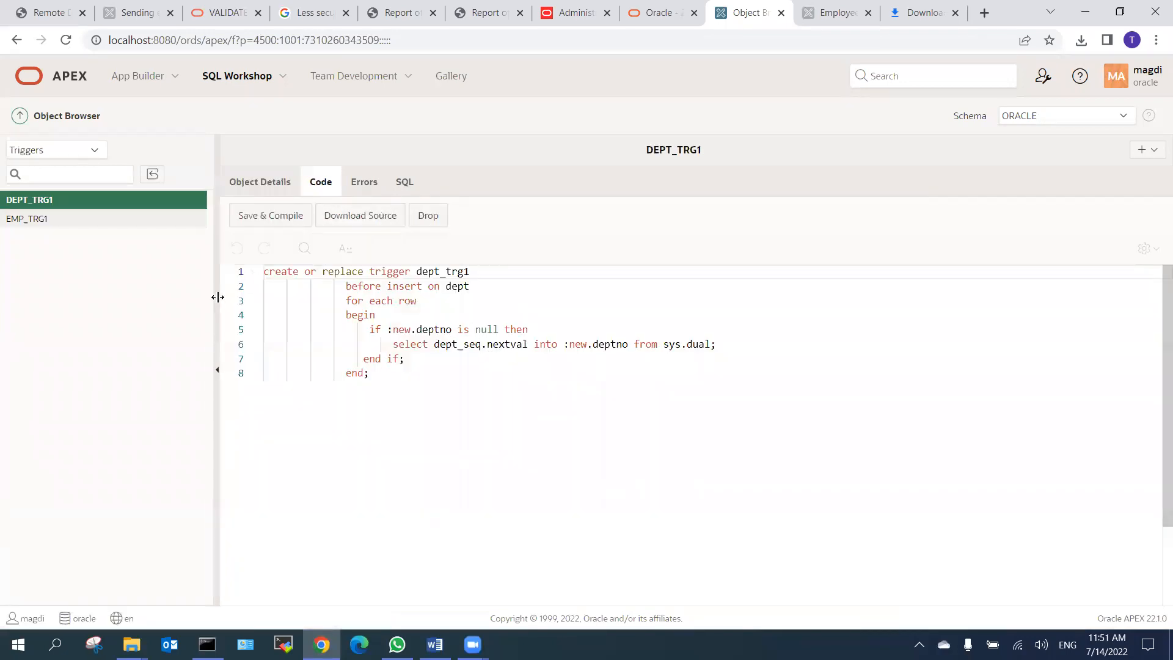
Examine the EMP_TRG1 trigger's code, especially its empno null check, and return to the list of tables.
{"action": "left_click", "coordinate": [47, 219]}
{"action": "left_click", "coordinate": [329, 191]}
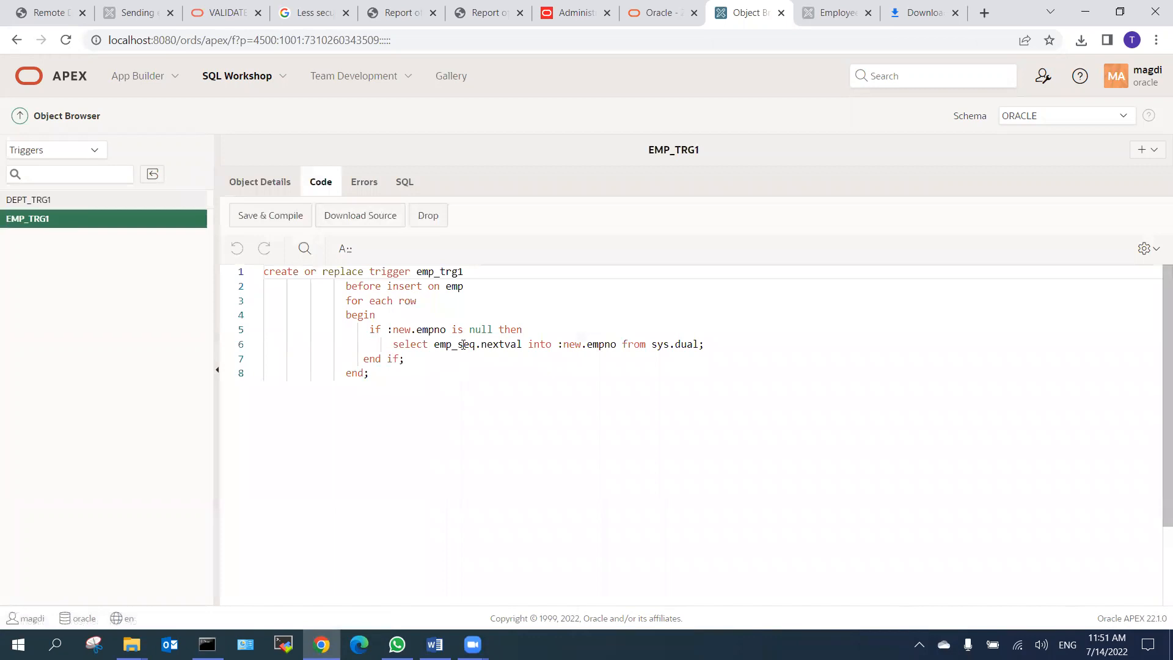
{"action": "double_click", "coordinate": [435, 329]}
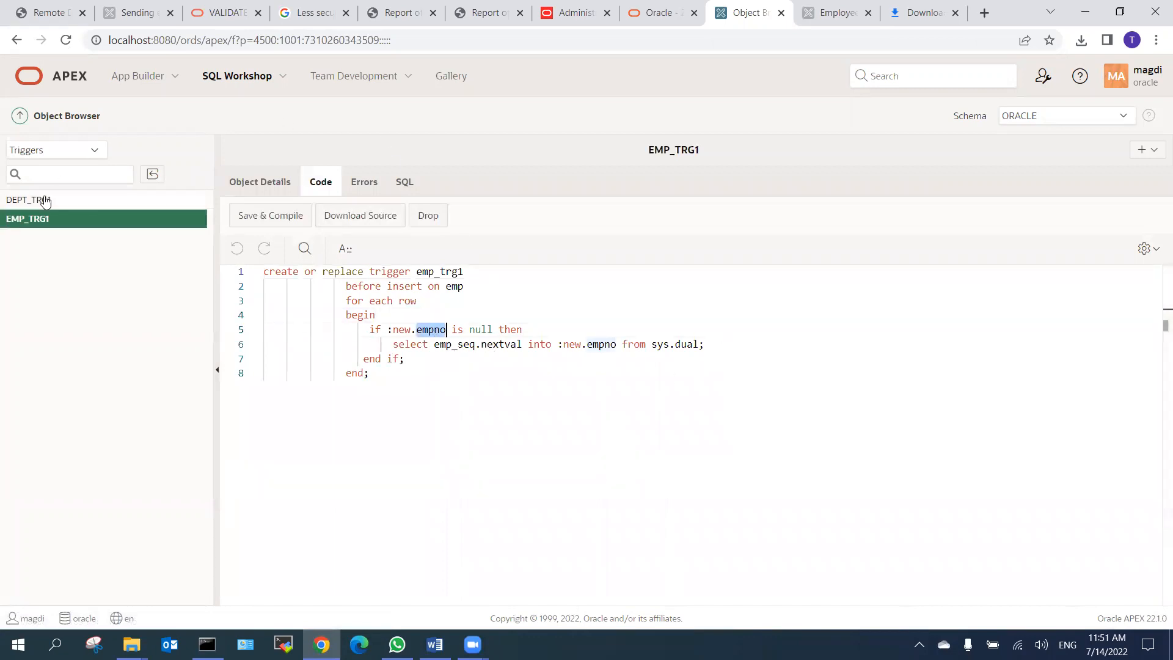
{"action": "left_click", "coordinate": [42, 154]}
{"action": "left_click", "coordinate": [36, 164]}
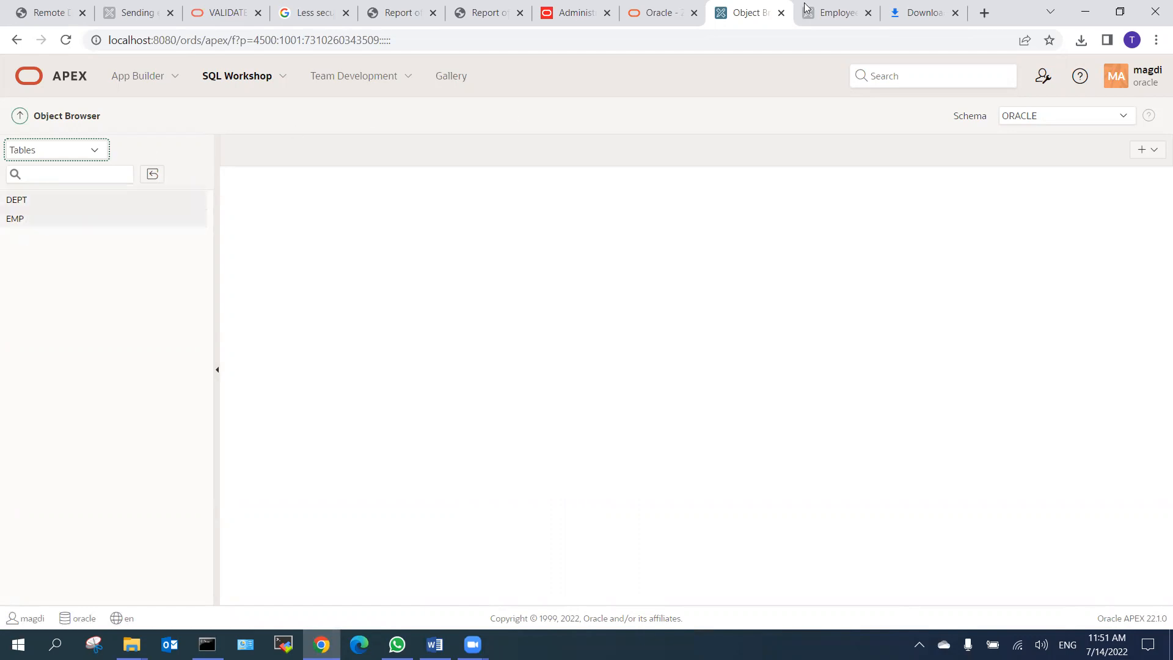
Open the API application (101) from the workspace's applications and start creating a new page.
{"action": "left_click", "coordinate": [67, 78]}
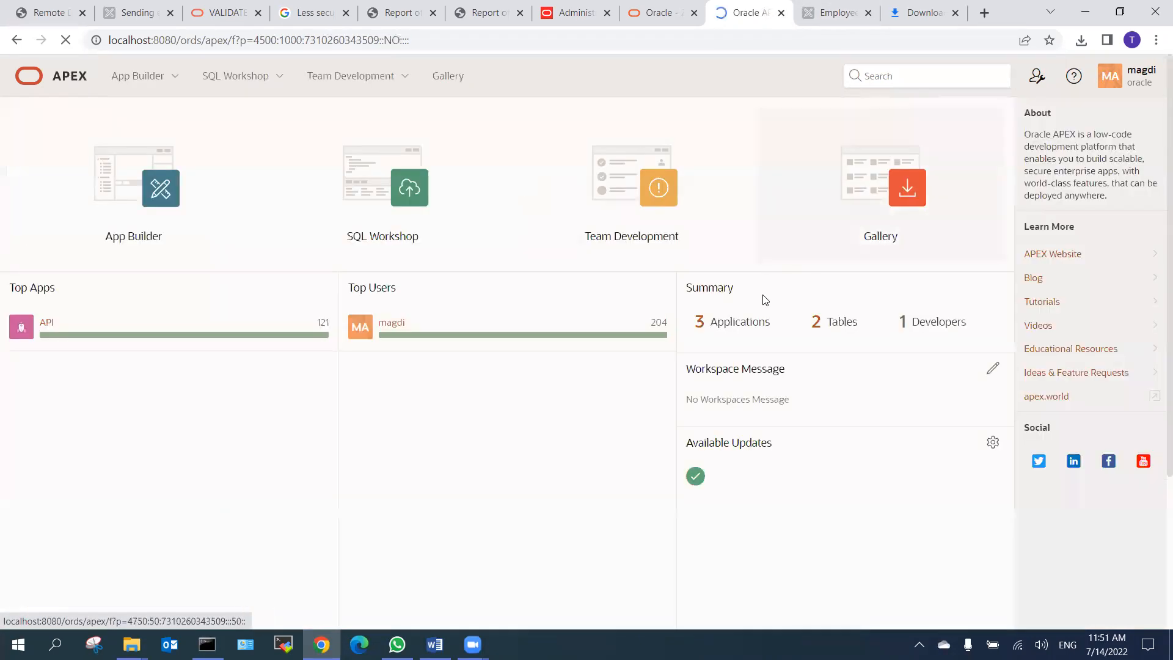
{"action": "left_click", "coordinate": [702, 324]}
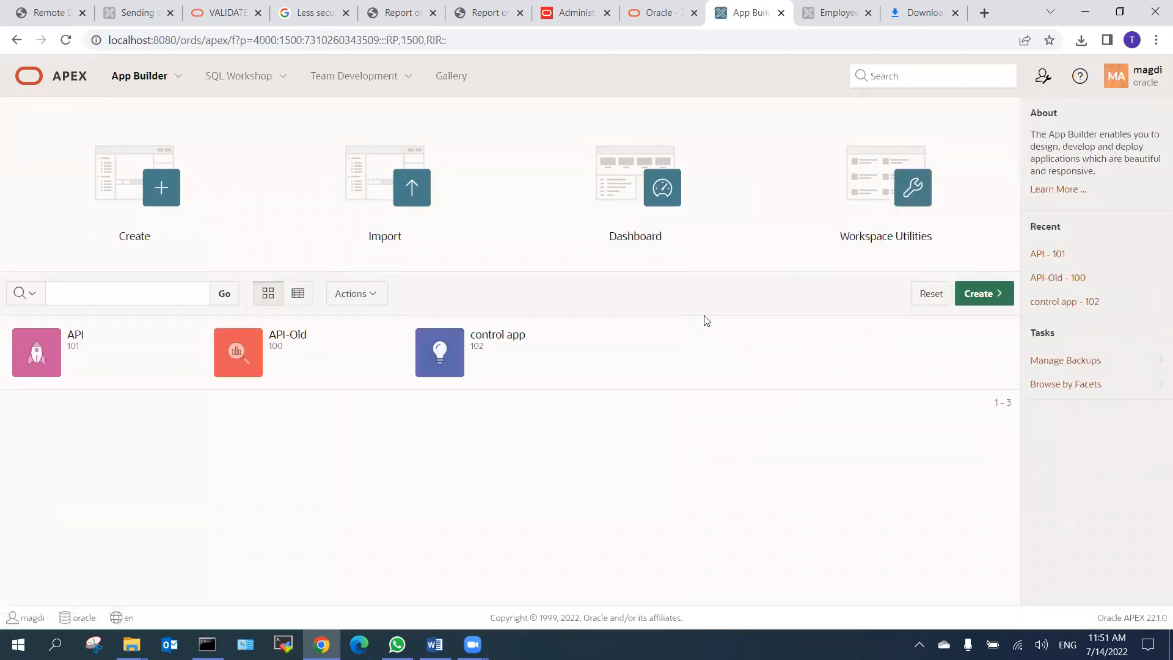
{"action": "left_click", "coordinate": [67, 340]}
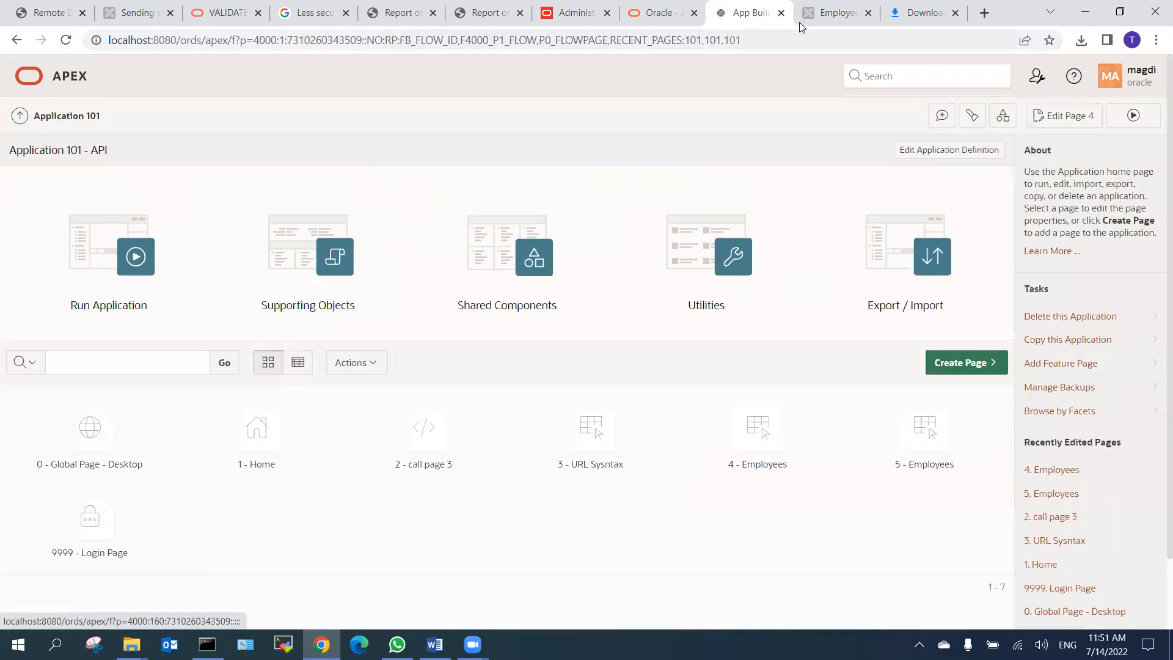
{"action": "left_click", "coordinate": [832, 12]}
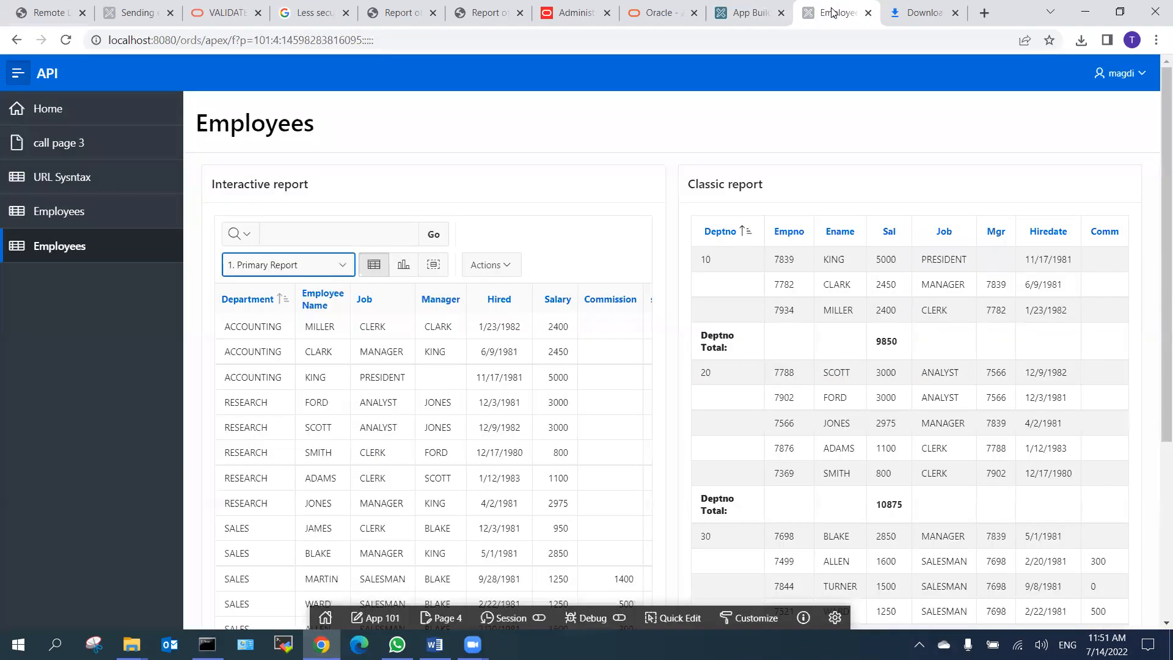
{"action": "left_click", "coordinate": [767, 14]}
{"action": "left_click", "coordinate": [1000, 366]}
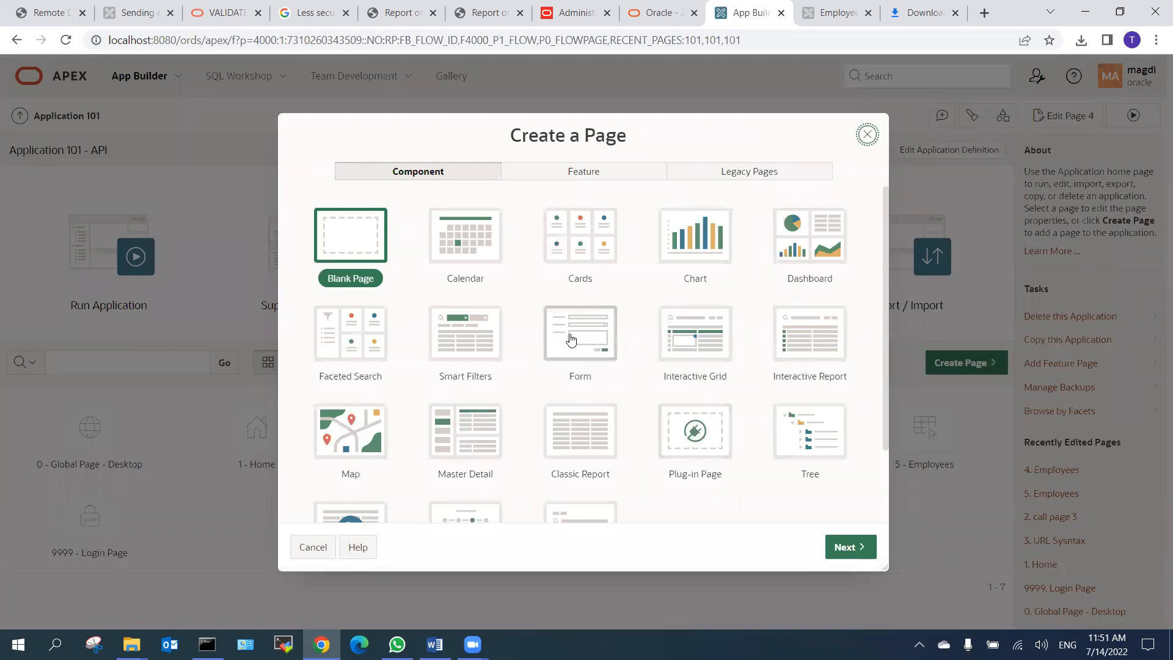
{"action": "scroll", "coordinate": [570, 340], "scroll_direction": "down", "scroll_amount": 2}
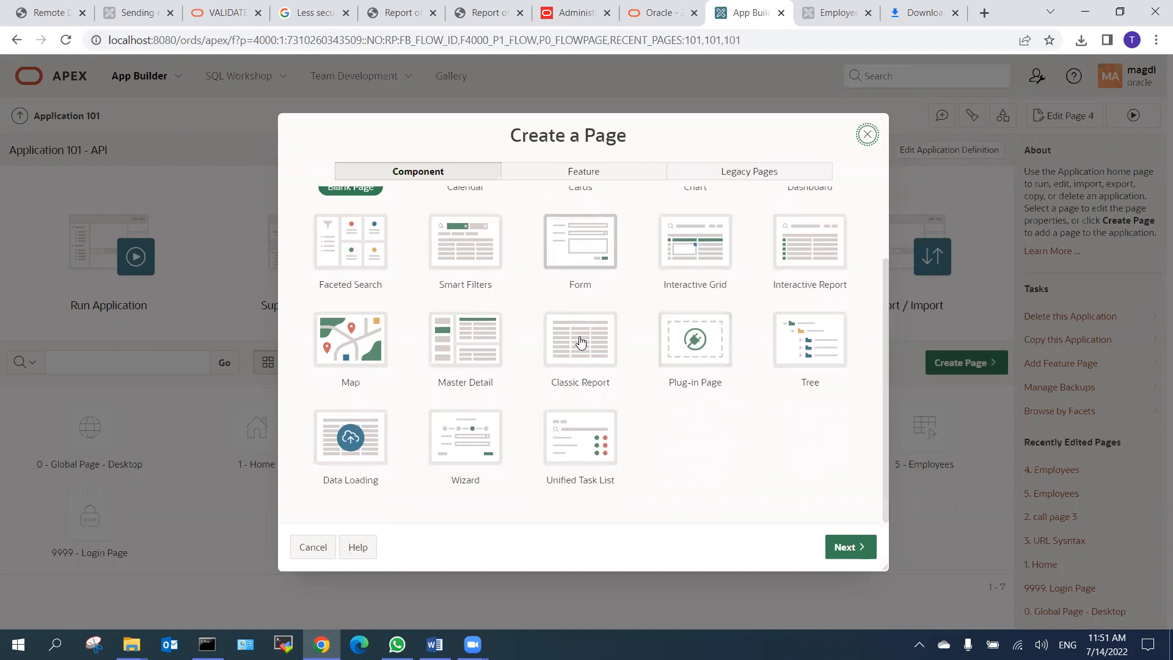
{"action": "scroll", "coordinate": [581, 342], "scroll_direction": "up", "scroll_amount": 2}
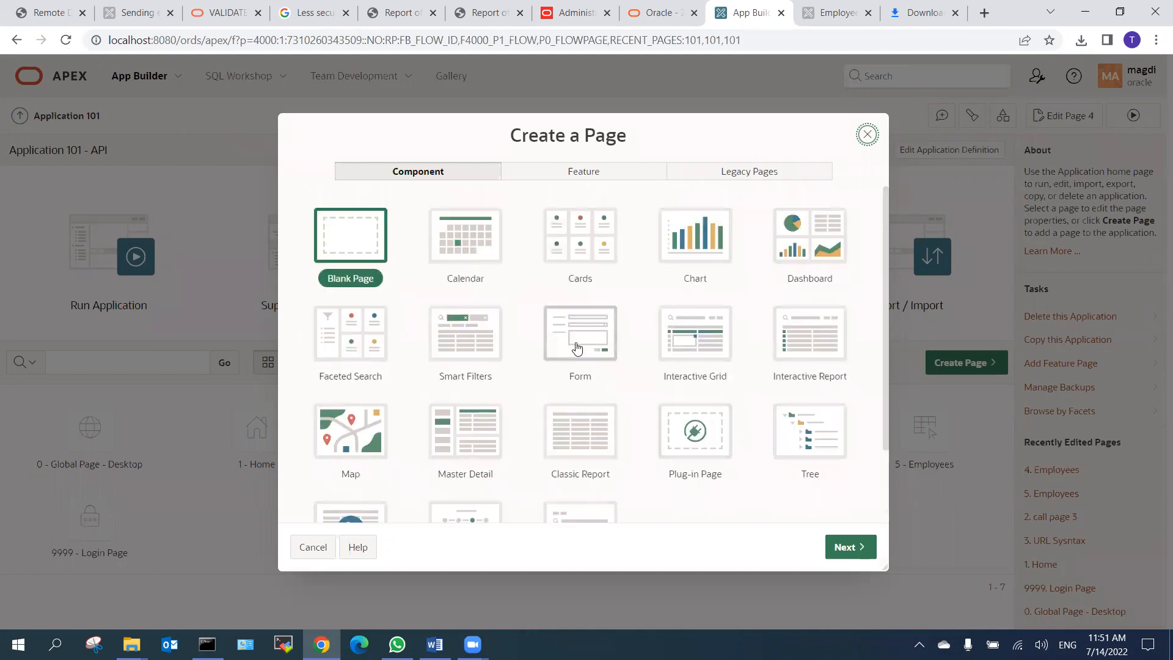
{"action": "left_click", "coordinate": [577, 348]}
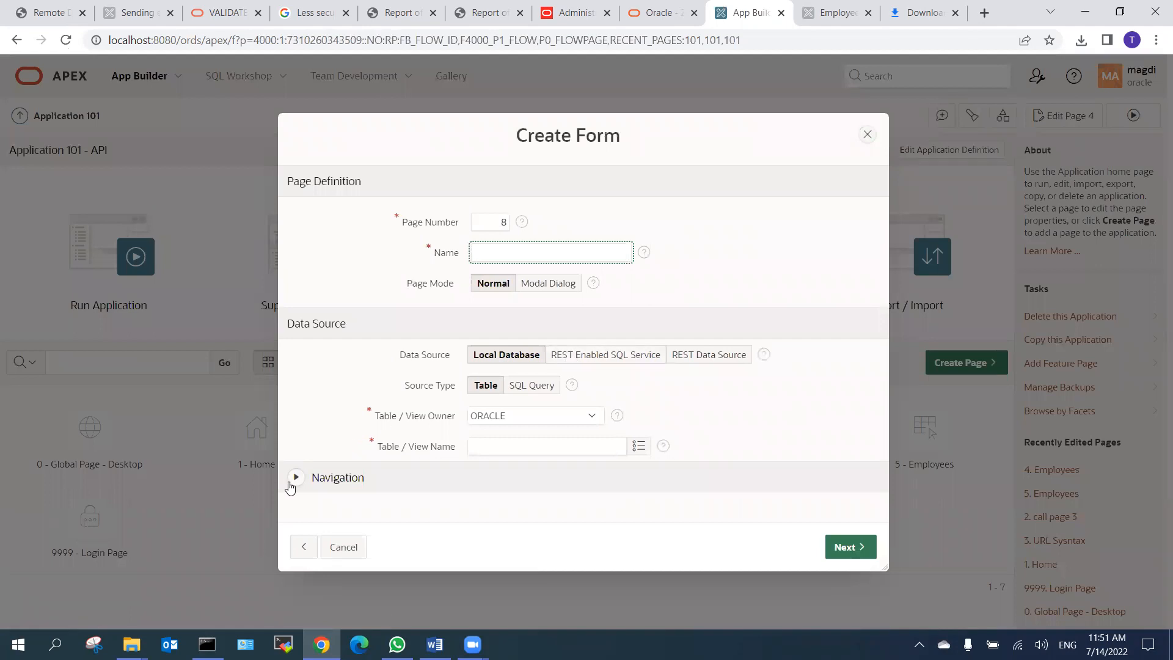
{"action": "left_click", "coordinate": [304, 548]}
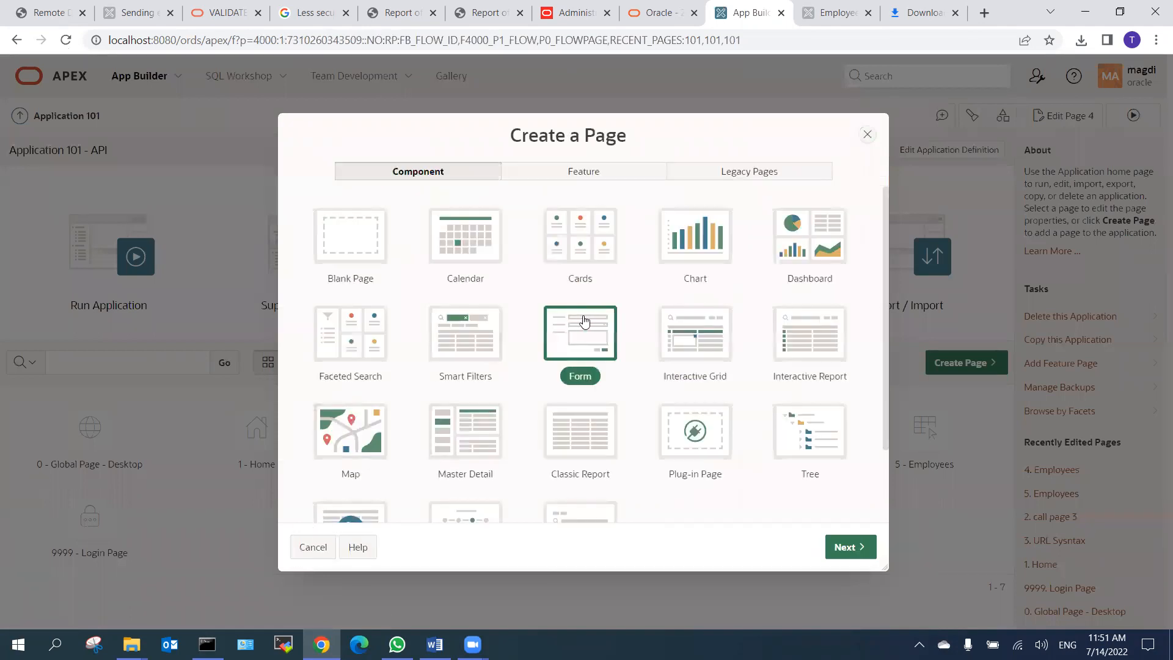
Choose a Master Detail page with the Stacked style and name it Stack MD.
{"action": "scroll", "coordinate": [586, 333], "scroll_direction": "down", "scroll_amount": 2}
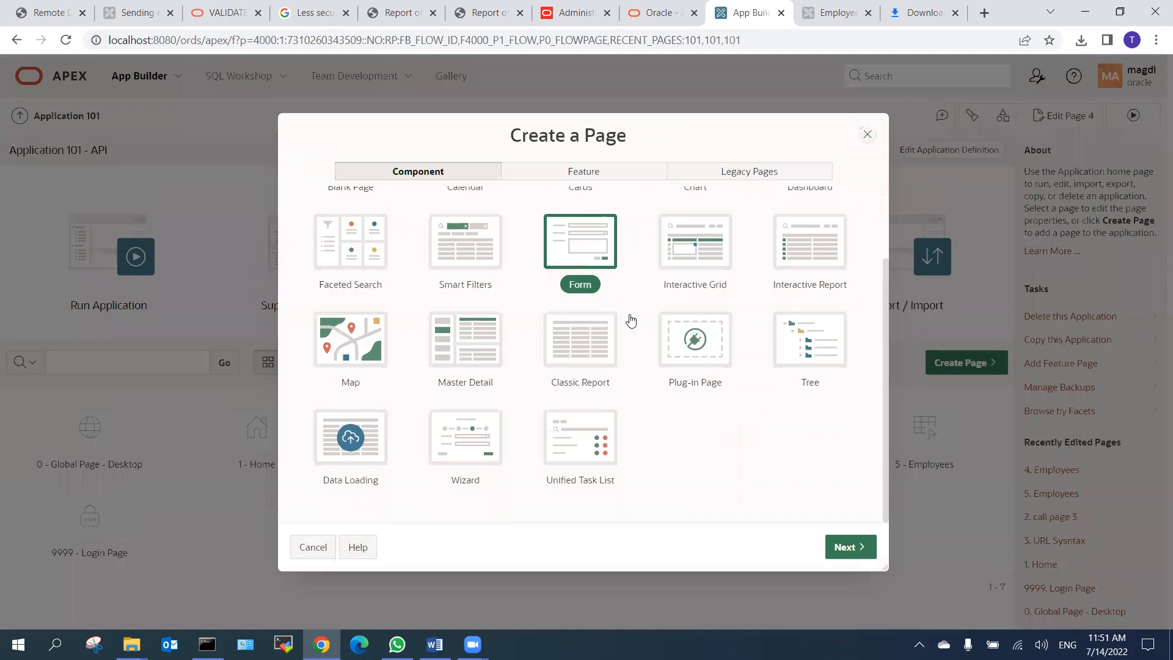
{"action": "left_click", "coordinate": [464, 356]}
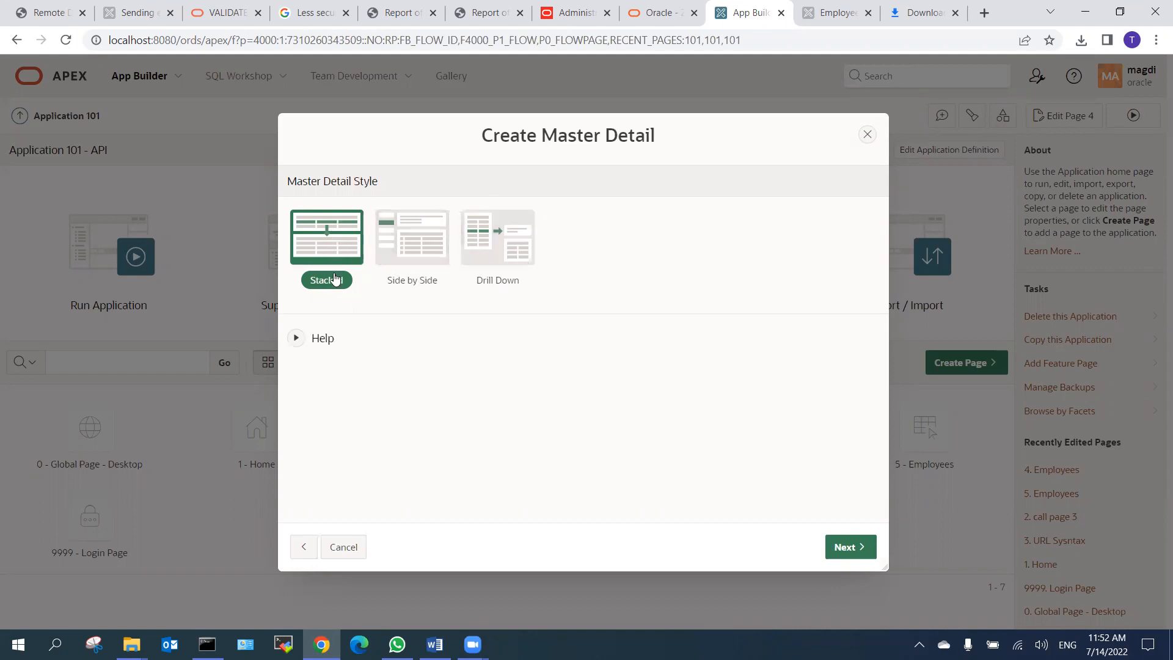
{"action": "double_click", "coordinate": [319, 243]}
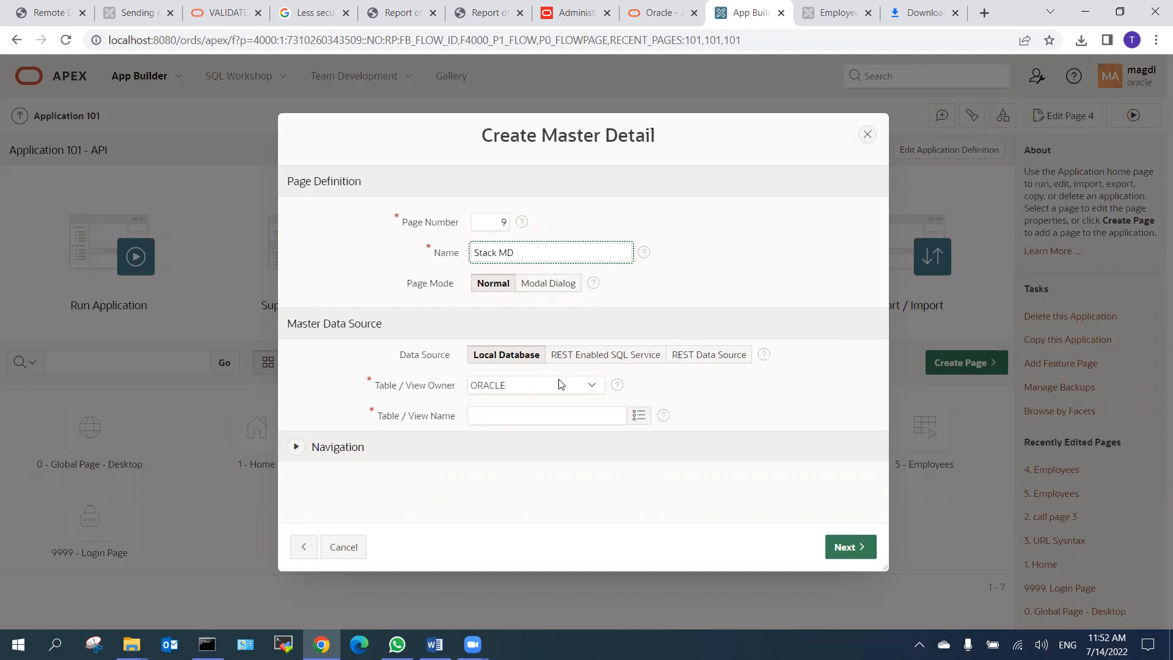
Select the DEPT table as the master data source, check the default navigation settings and continue to the primary key settings.
{"action": "left_click", "coordinate": [642, 421]}
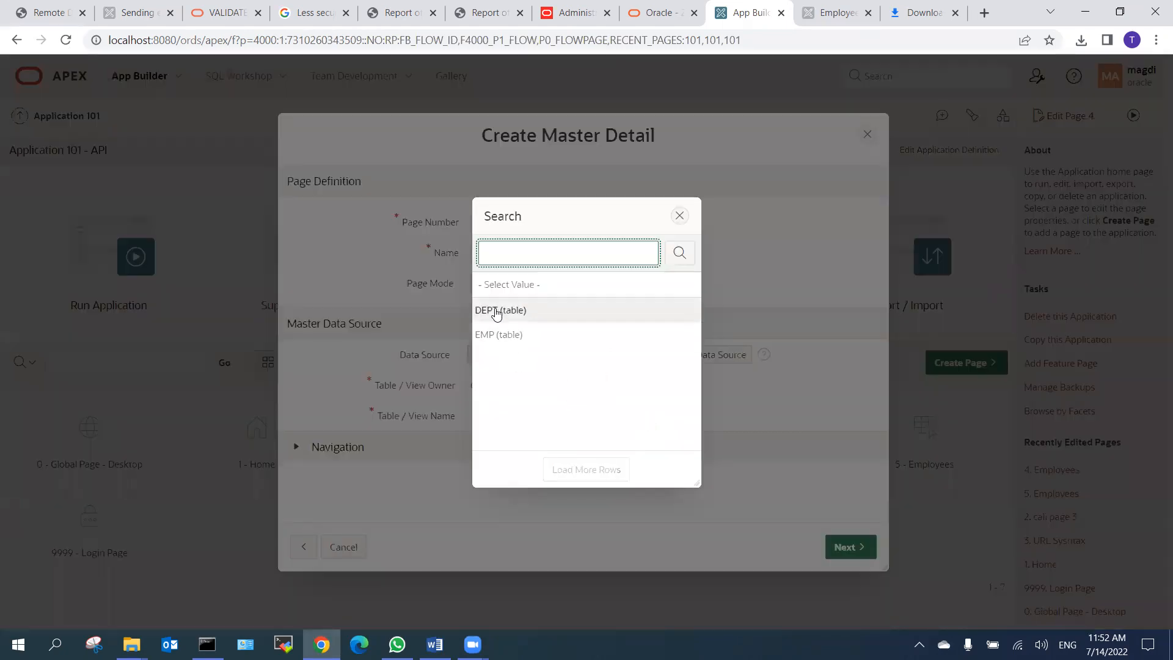
{"action": "left_click", "coordinate": [495, 311]}
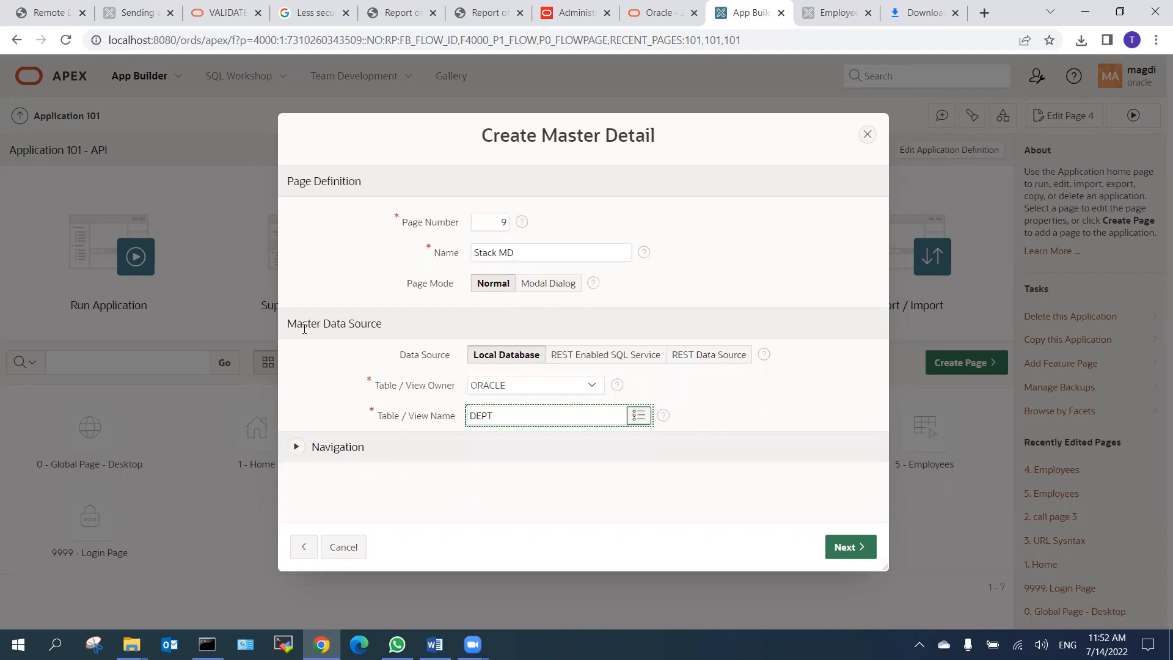
{"action": "left_click_drag", "start_coordinate": [291, 323], "coordinate": [400, 326]}
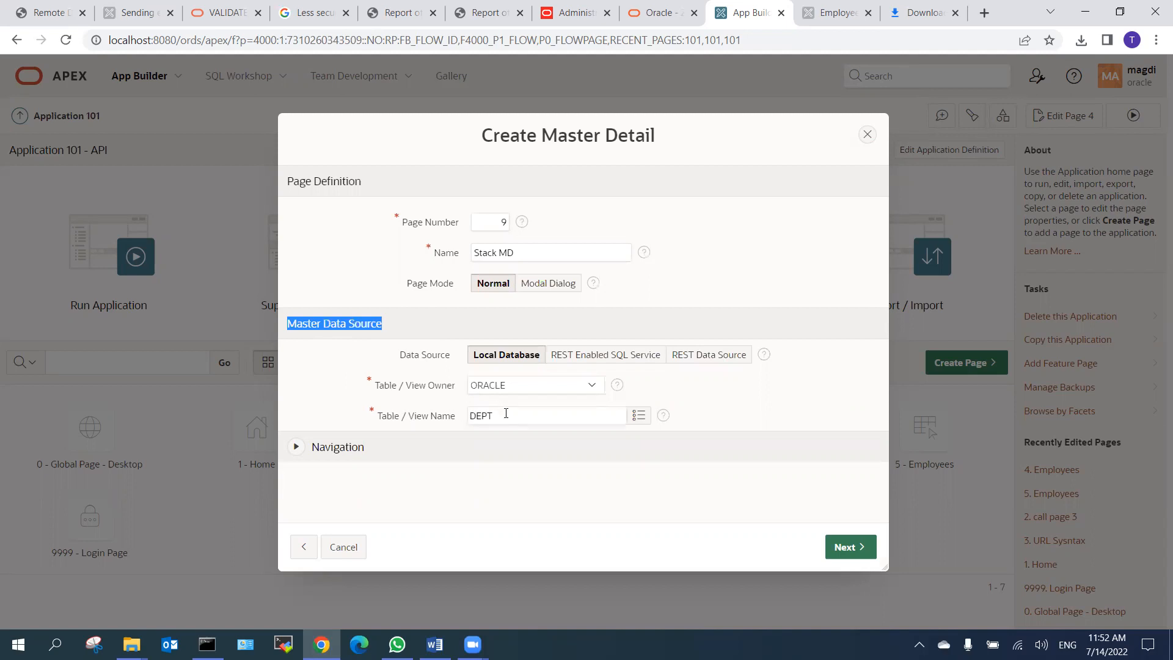
{"action": "left_click_drag", "start_coordinate": [506, 415], "coordinate": [411, 430]}
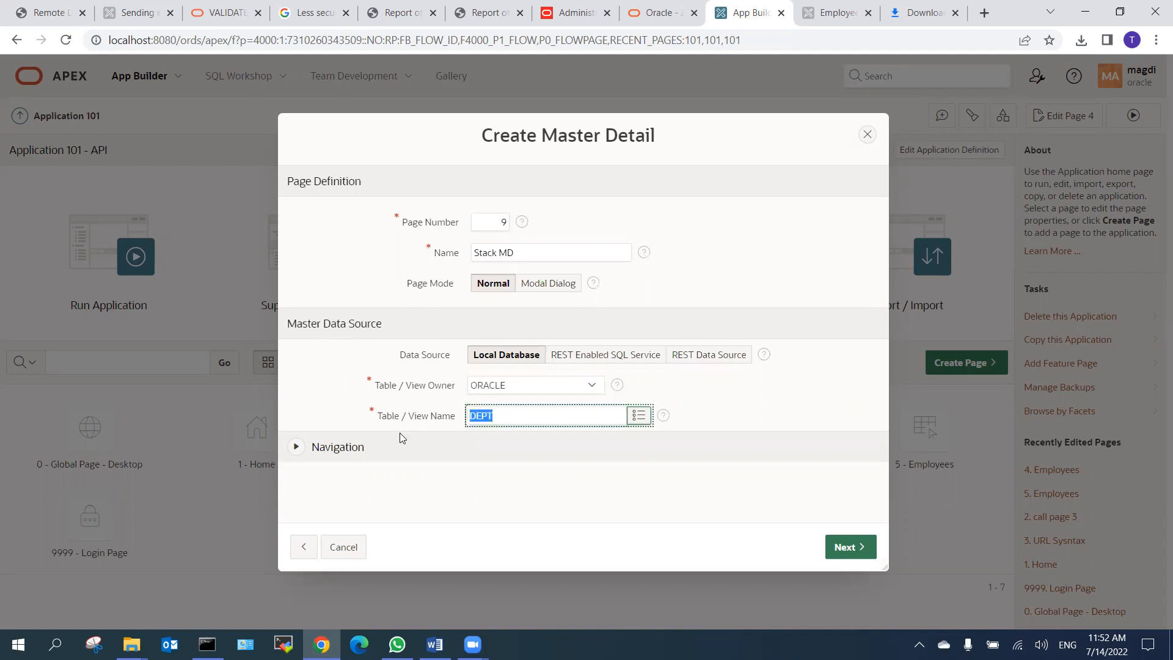
{"action": "left_click", "coordinate": [296, 448]}
{"action": "scroll", "coordinate": [393, 405], "scroll_direction": "down", "scroll_amount": 3}
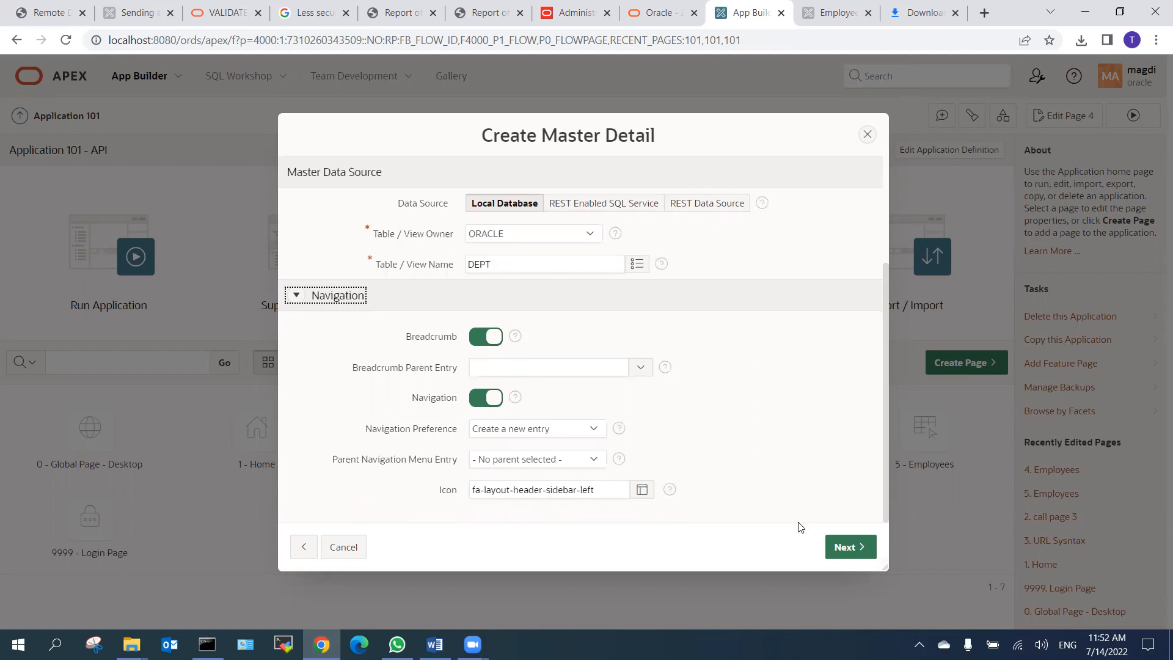
{"action": "left_click", "coordinate": [861, 550]}
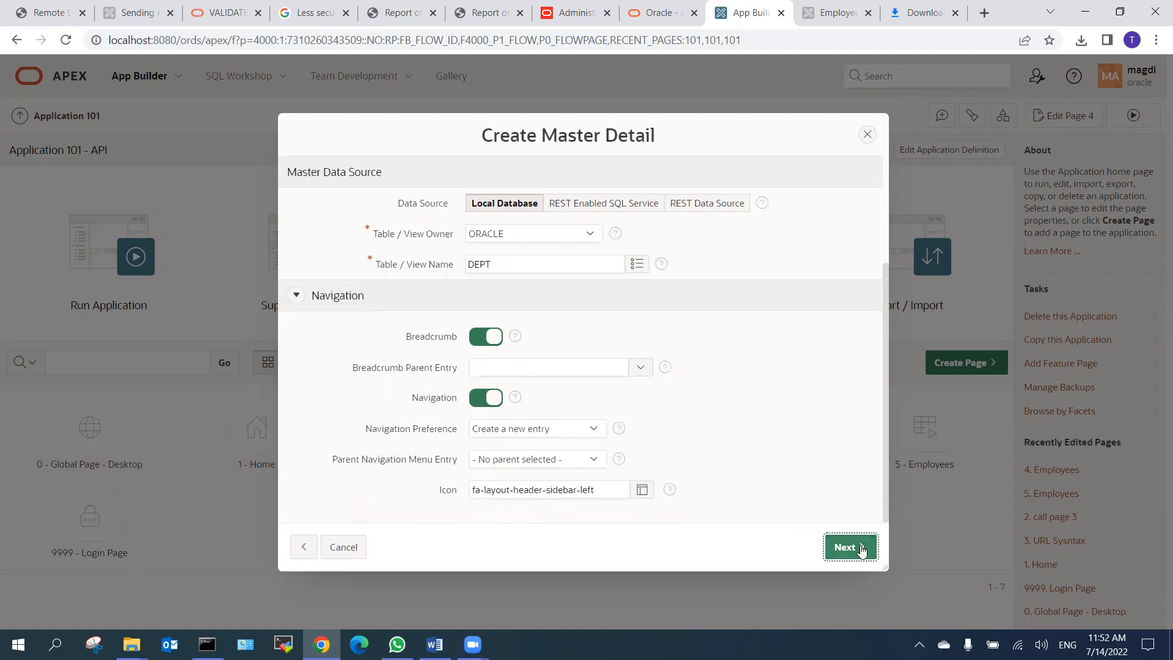
{"action": "left_click", "coordinate": [862, 549]}
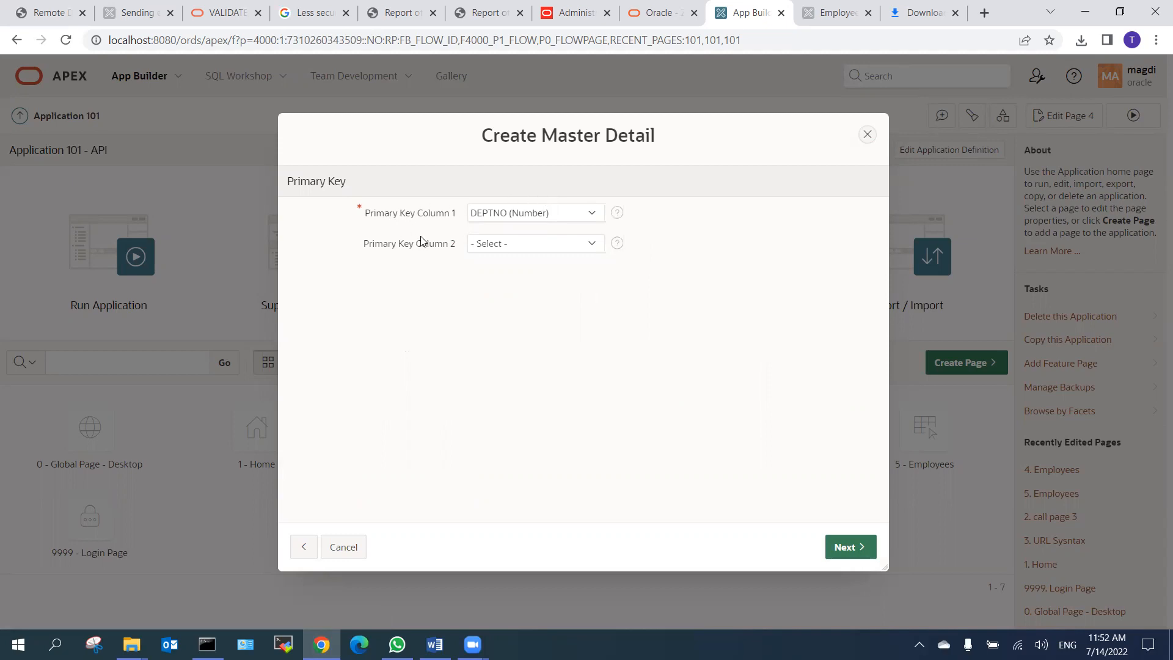
Check the column choices for Primary Key Column 1 and Primary Key Column 2 of the master table.
{"action": "left_click", "coordinate": [502, 221]}
{"action": "left_click", "coordinate": [516, 215]}
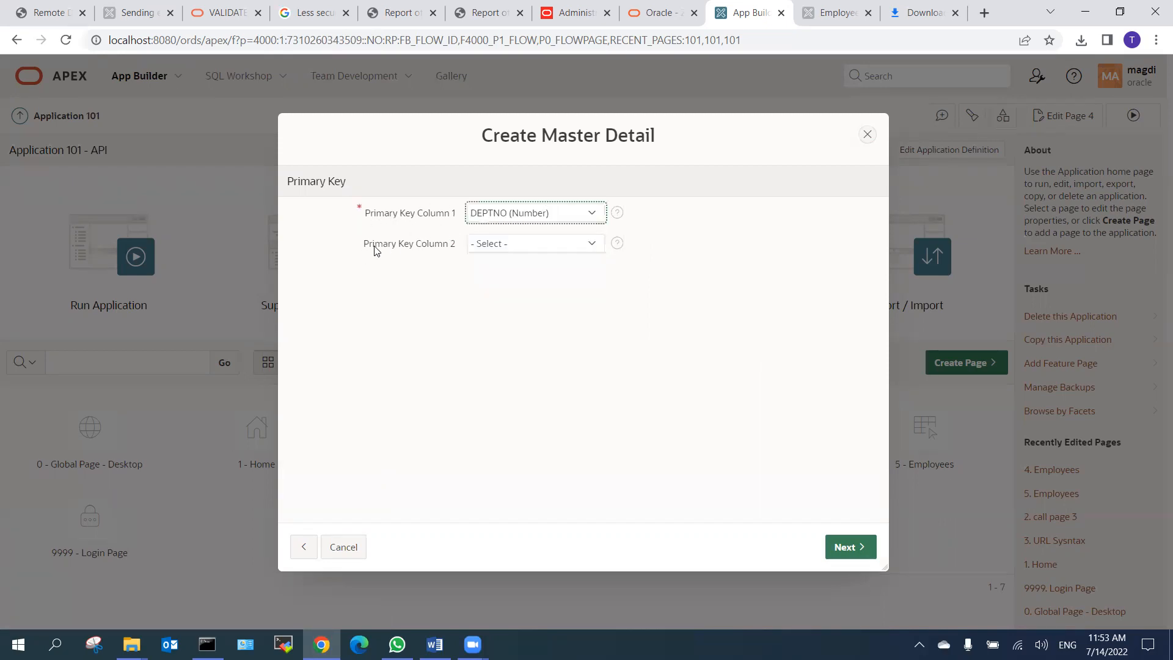
{"action": "left_click", "coordinate": [505, 245]}
{"action": "left_click", "coordinate": [505, 245]}
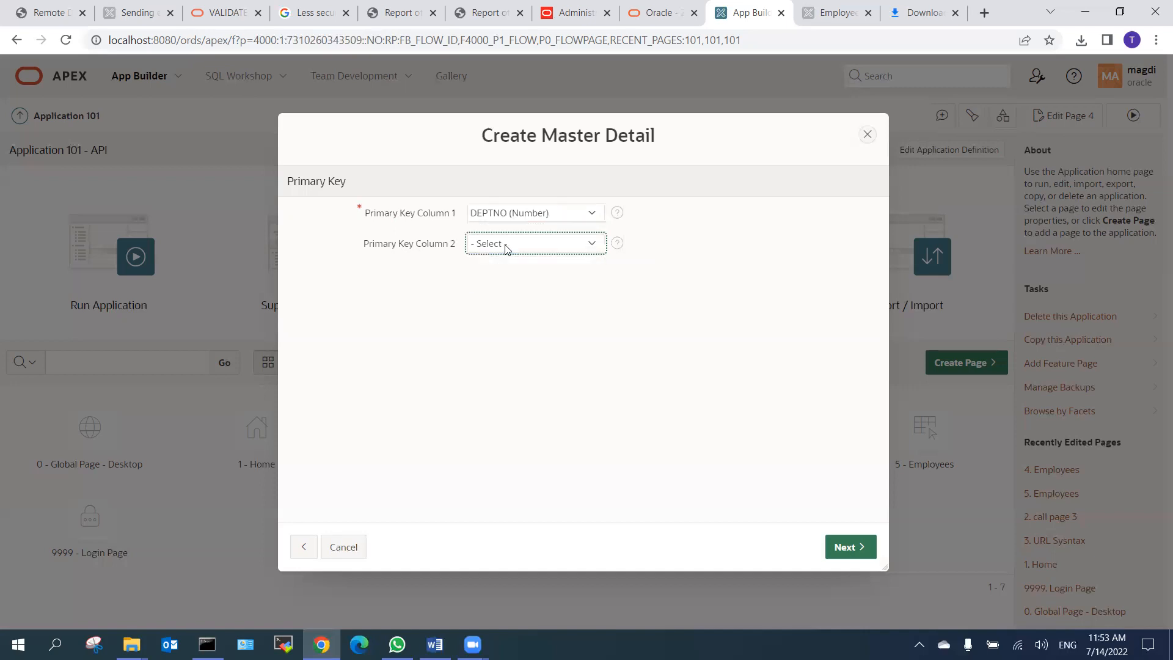
Accept the master primary key and define the detail data source as the EMP table with the region title Employees.
{"action": "left_click", "coordinate": [852, 547]}
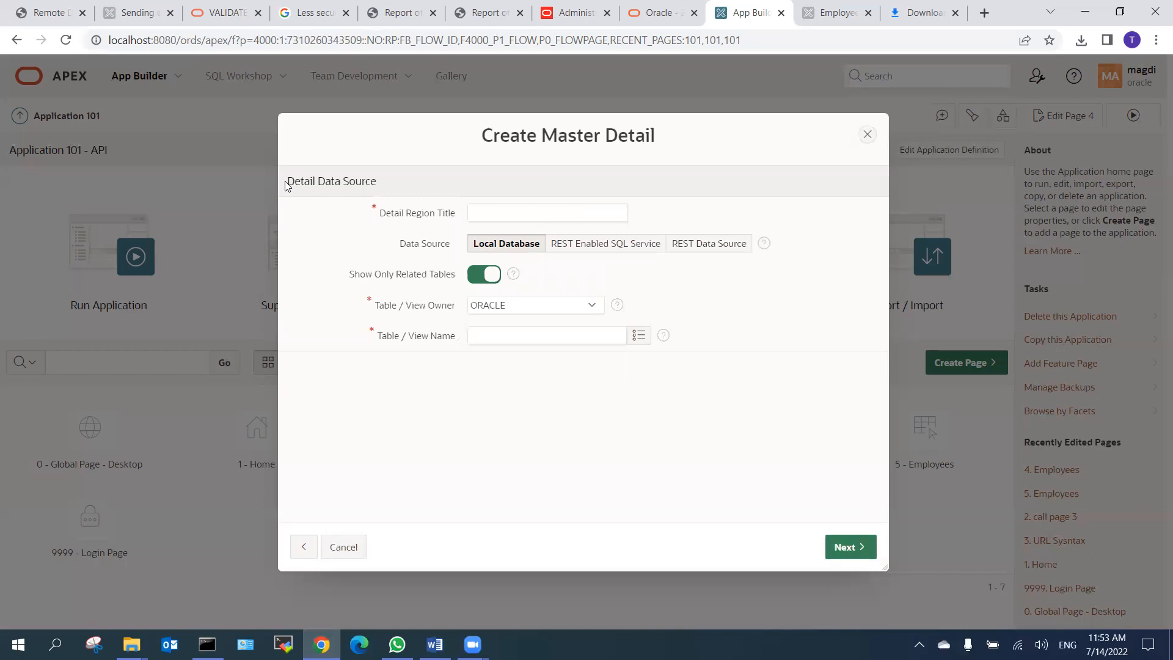
{"action": "triple_click", "coordinate": [312, 181]}
{"action": "left_click", "coordinate": [489, 211]}
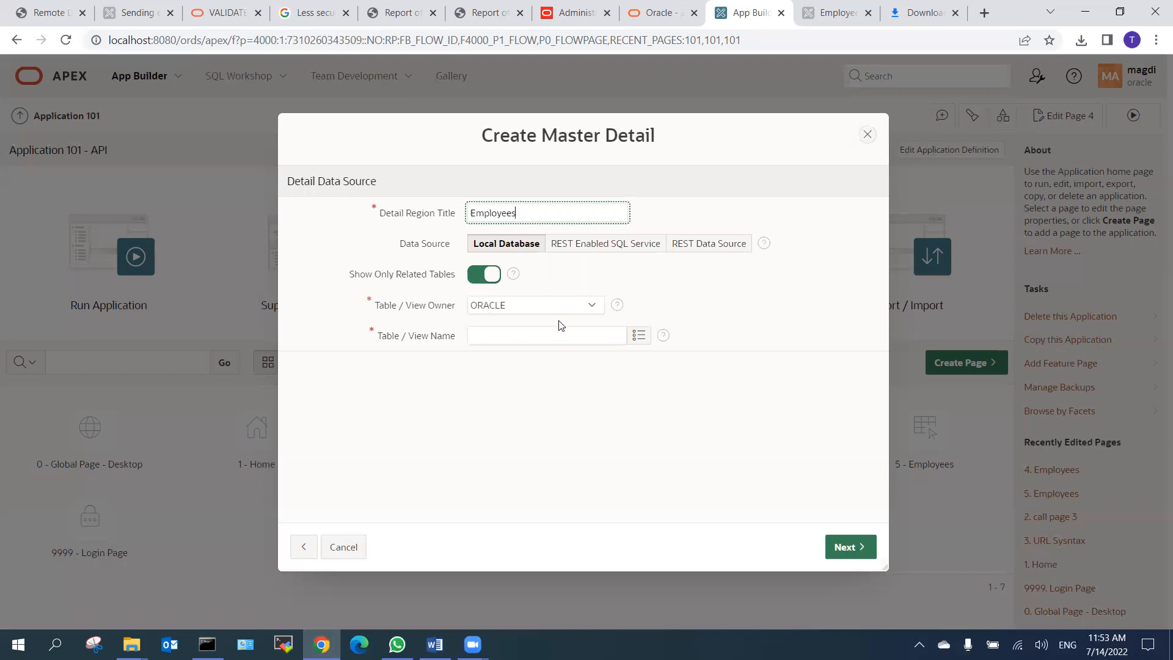
{"action": "left_click", "coordinate": [638, 335]}
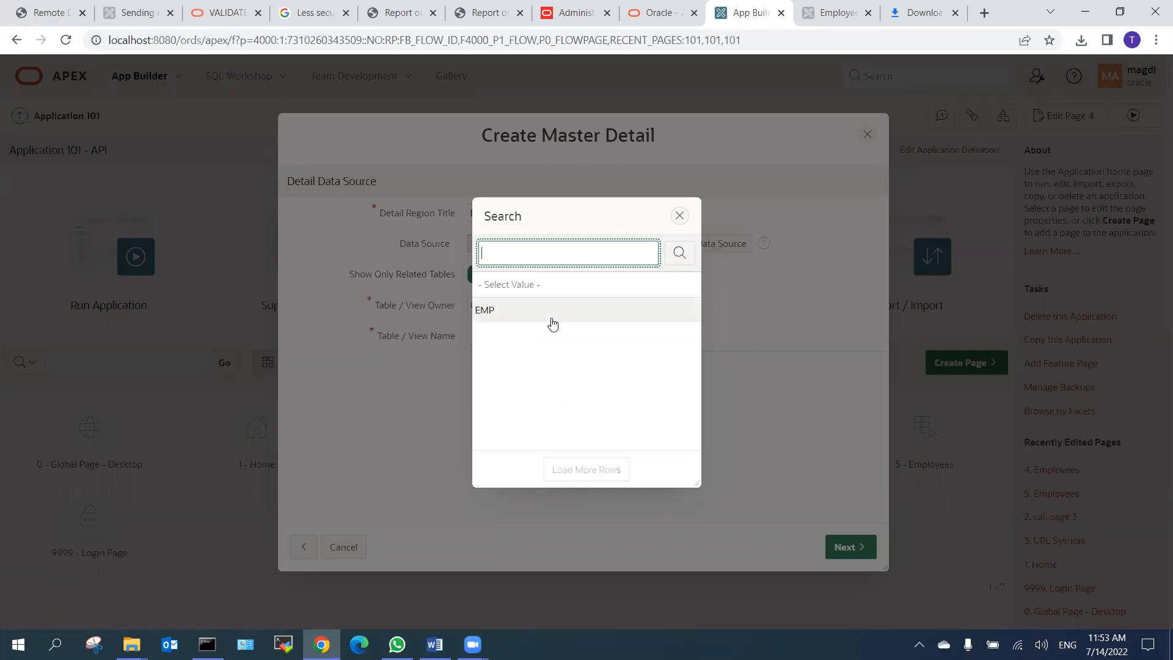
{"action": "left_click", "coordinate": [504, 317]}
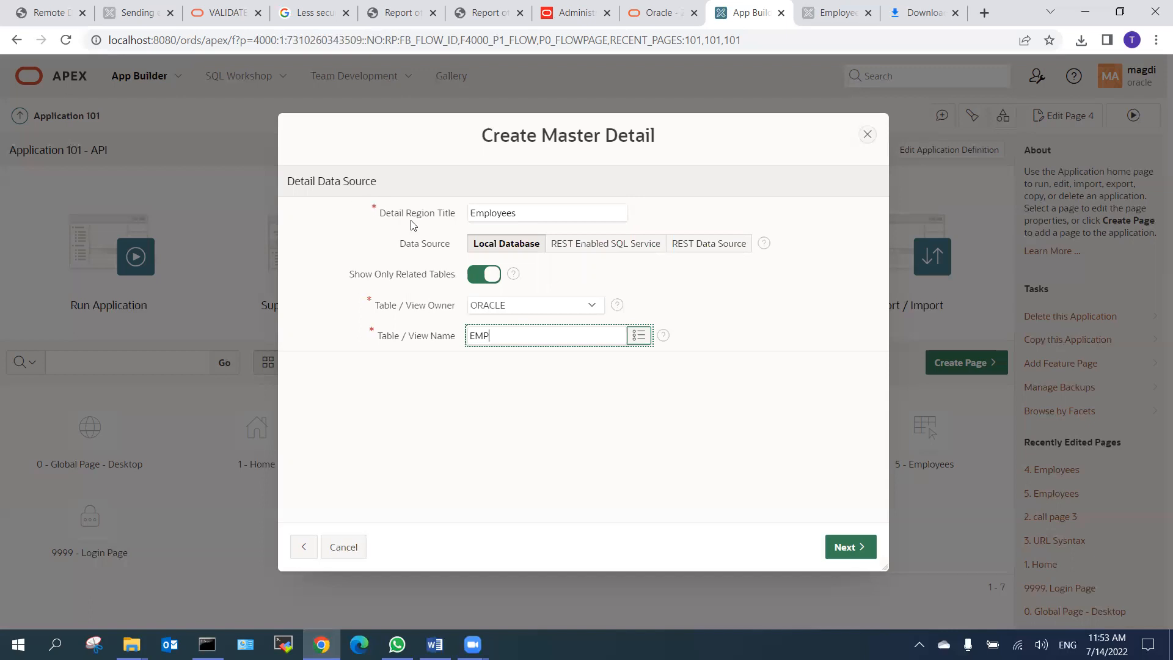
{"action": "left_click", "coordinate": [854, 548]}
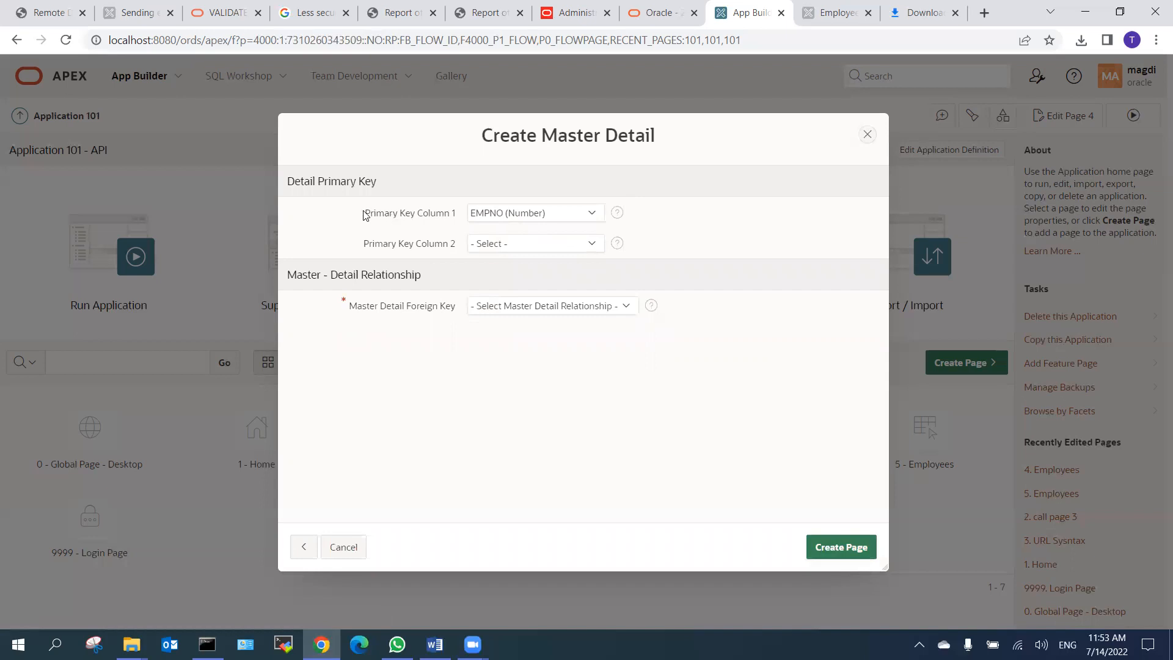
Set the Master Detail Foreign Key to DEPTNO -> DEPTNO and create the page.
{"action": "double_click", "coordinate": [295, 183]}
{"action": "double_click", "coordinate": [344, 276]}
{"action": "left_click_drag", "start_coordinate": [439, 272], "coordinate": [302, 275]}
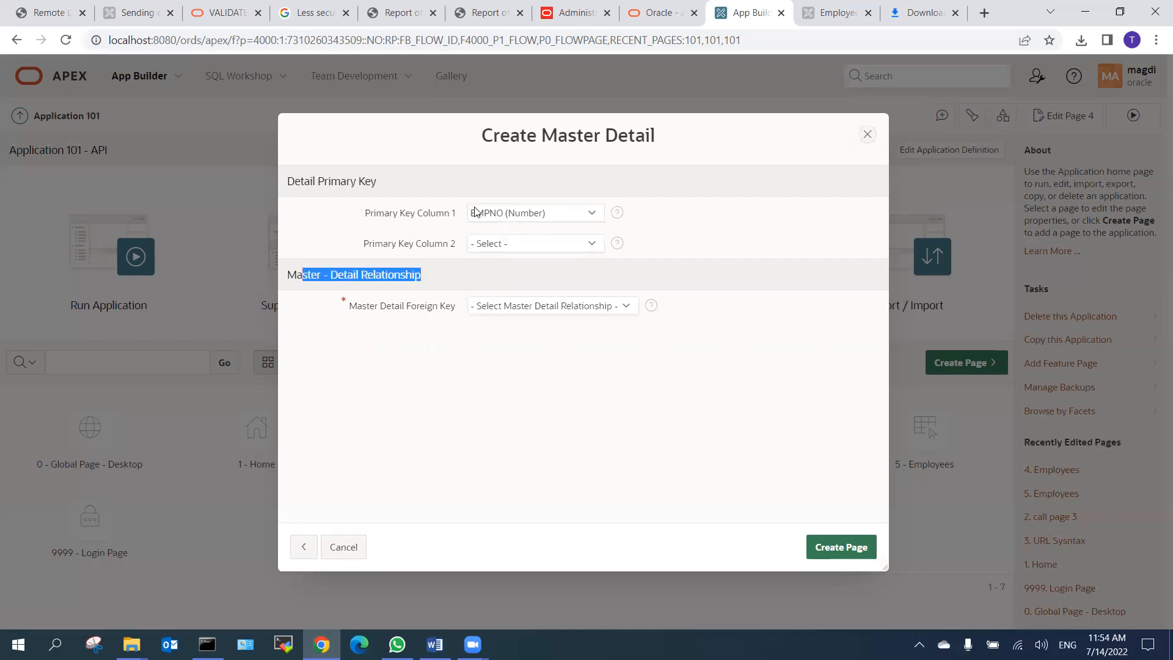
{"action": "left_click", "coordinate": [340, 306]}
{"action": "left_click", "coordinate": [523, 306]}
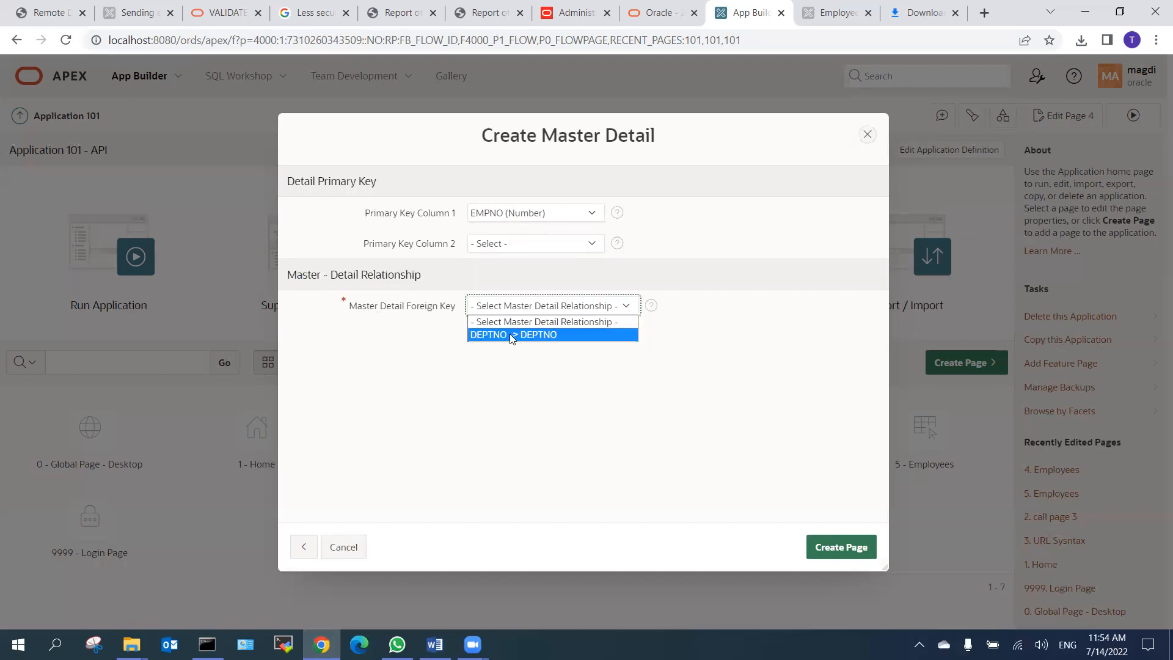
{"action": "left_click", "coordinate": [533, 333]}
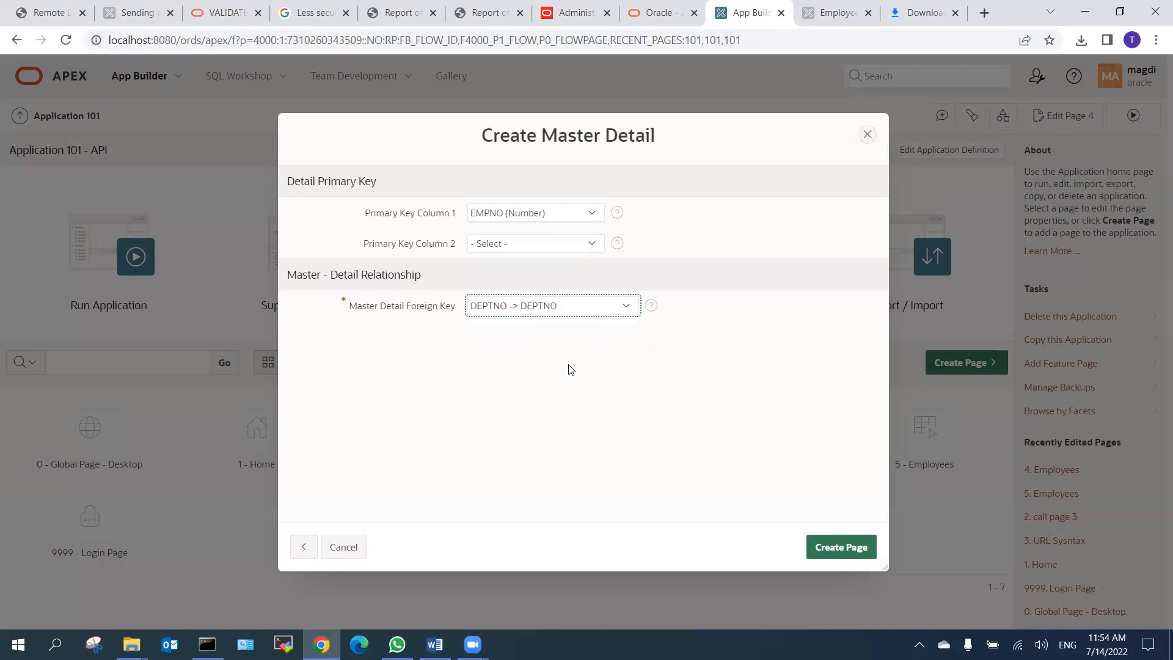
{"action": "left_click", "coordinate": [839, 546]}
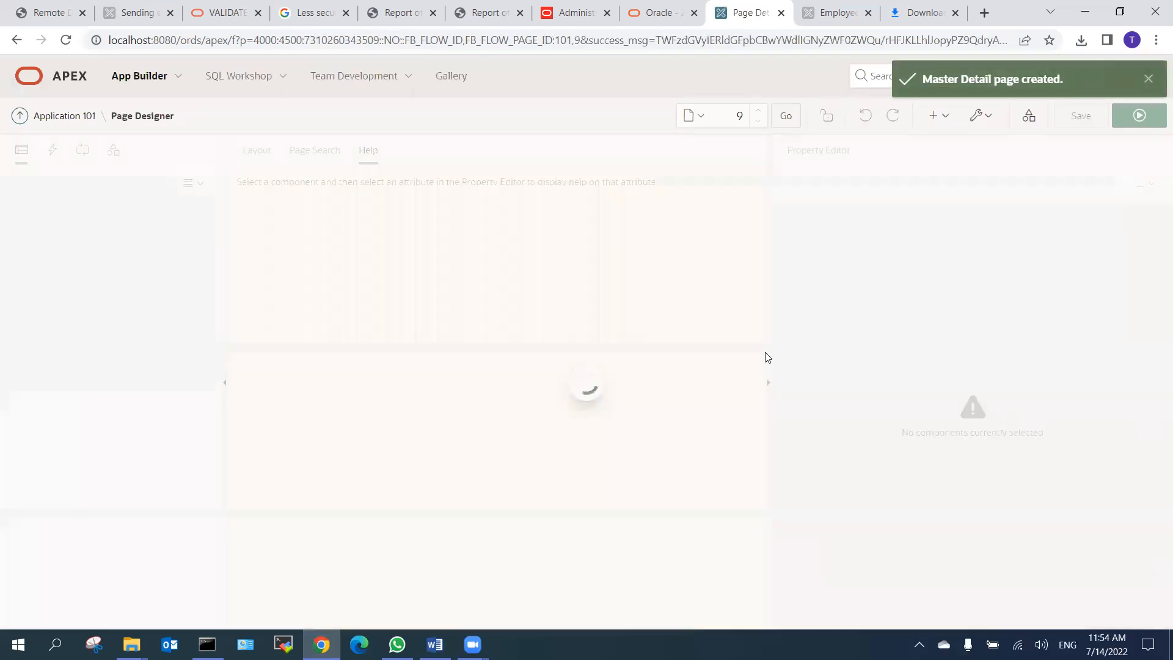
Run the Stack MD page and select each department in turn to view its related employees.
{"action": "left_click", "coordinate": [1139, 115]}
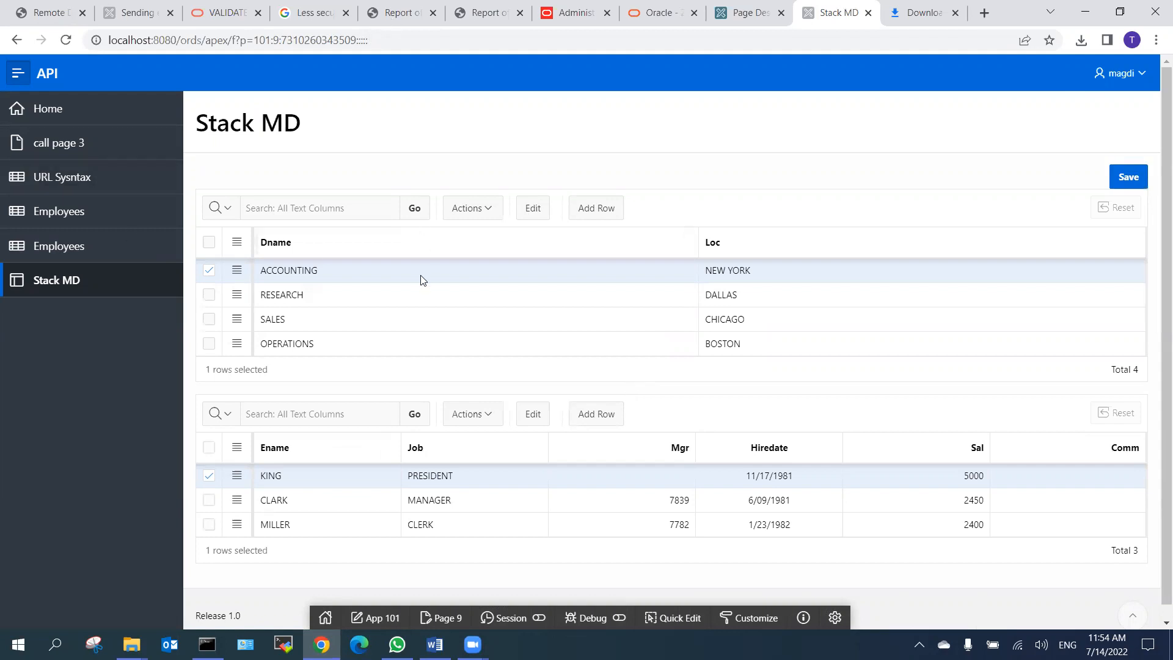
{"action": "left_click", "coordinate": [383, 293]}
{"action": "left_click", "coordinate": [366, 273]}
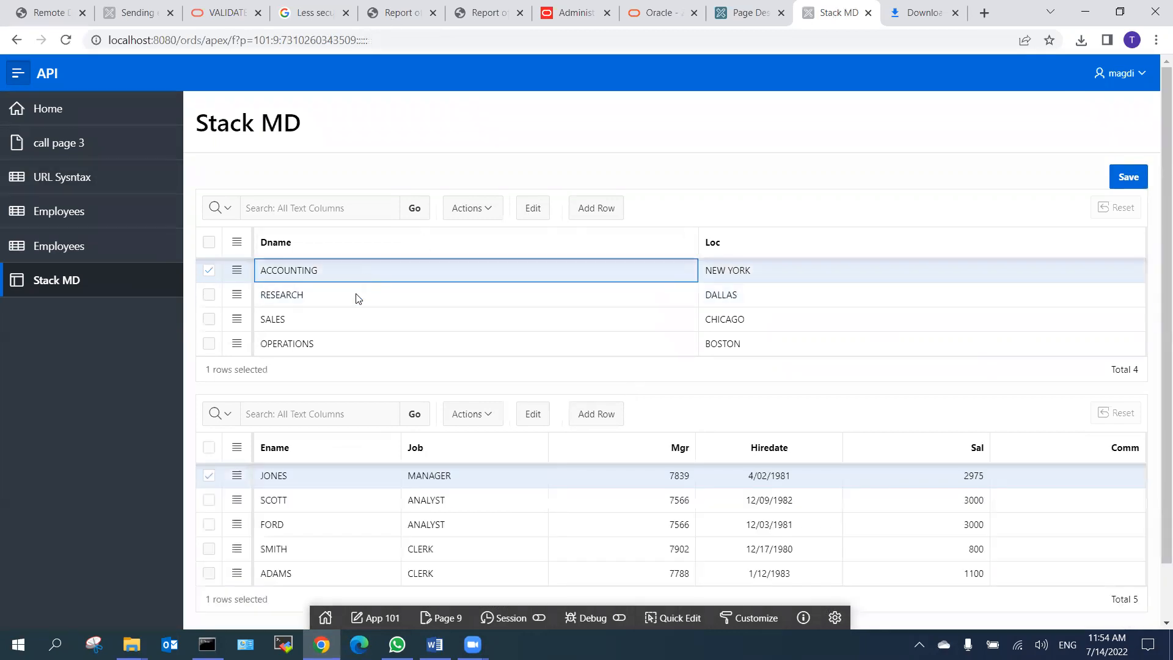
{"action": "left_click", "coordinate": [355, 301]}
{"action": "left_click", "coordinate": [343, 325]}
{"action": "left_click", "coordinate": [335, 343]}
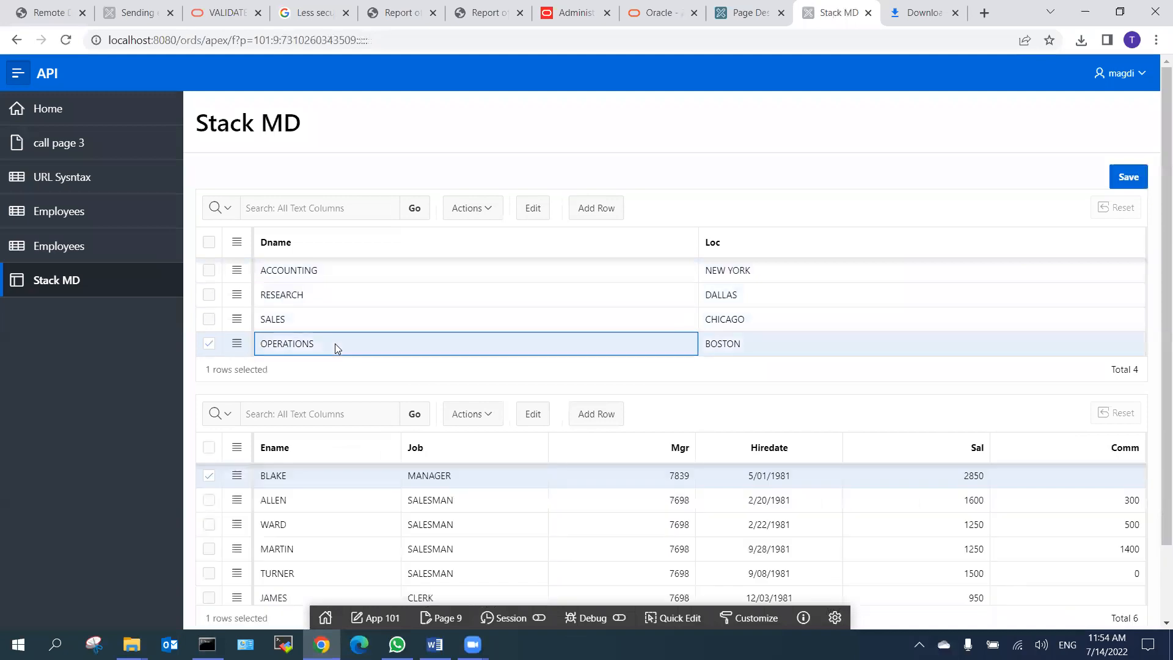
{"action": "left_click", "coordinate": [327, 320]}
{"action": "left_click", "coordinate": [320, 296]}
{"action": "left_click", "coordinate": [314, 272]}
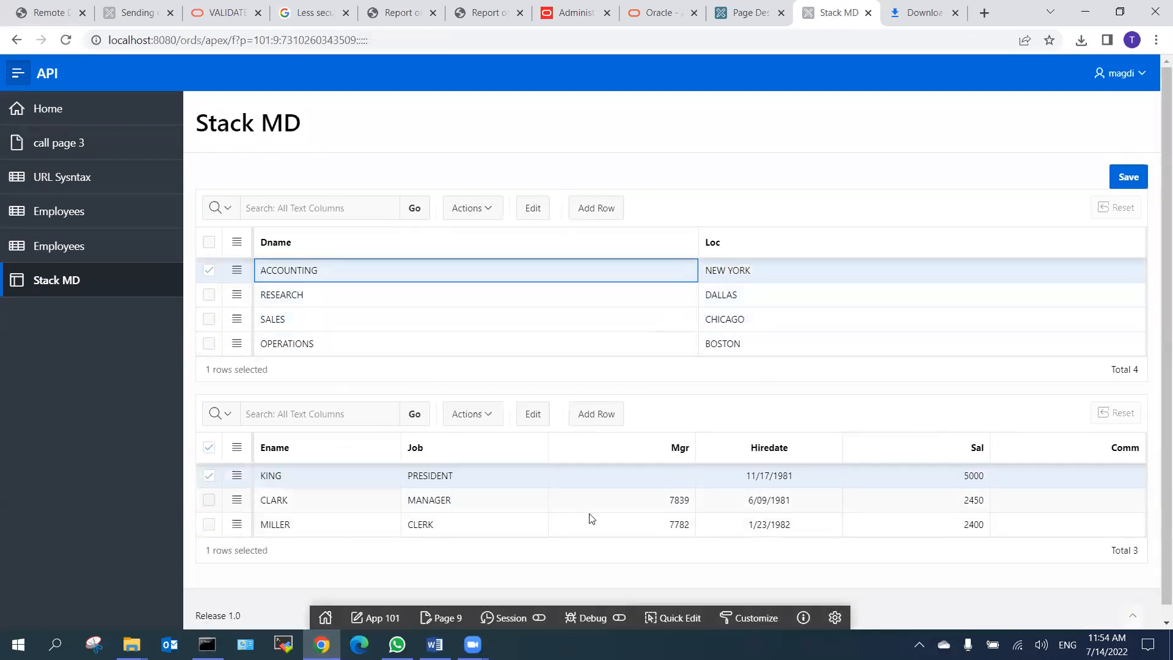
Rename the ACCOUNTING department to "ACCOUNTING 1" in the master grid and save the page.
{"action": "double_click", "coordinate": [345, 271]}
{"action": "left_click", "coordinate": [350, 271]}
{"action": "type", "text": "1"}
{"action": "left_click", "coordinate": [350, 295]}
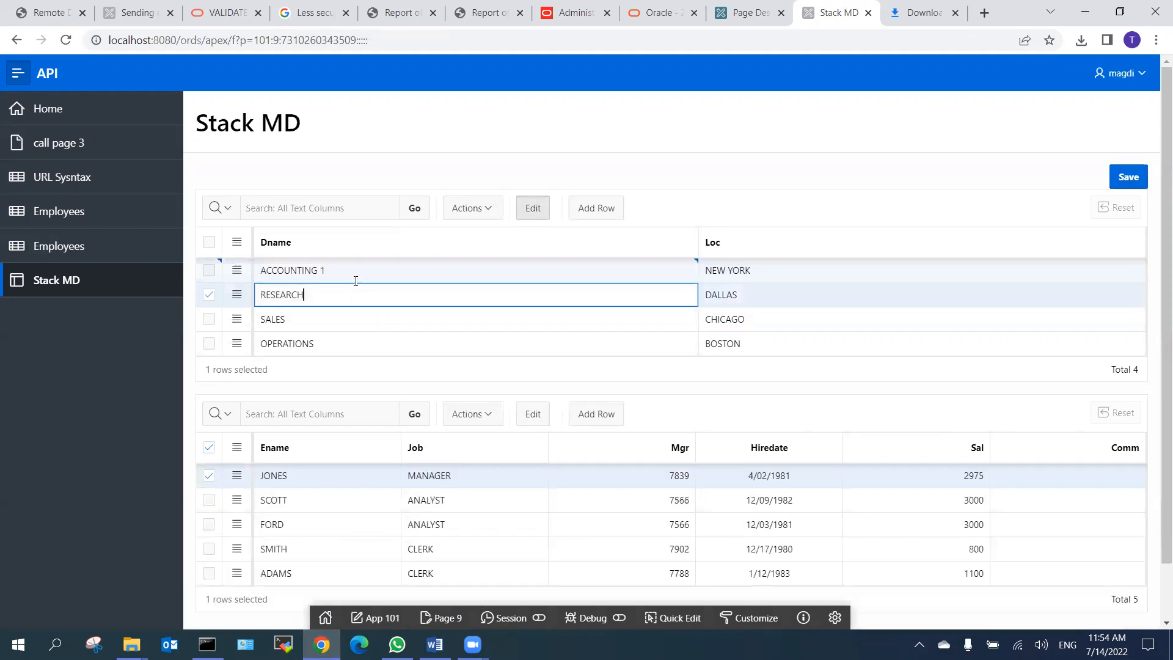
{"action": "left_click", "coordinate": [352, 271]}
{"action": "left_click", "coordinate": [1127, 178]}
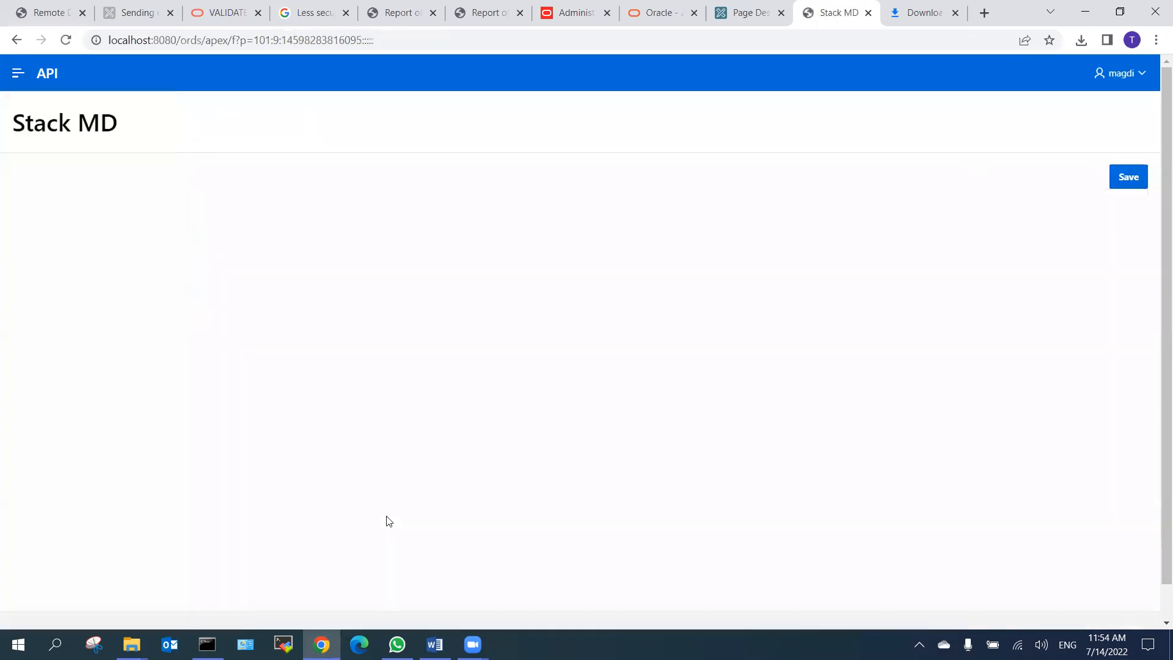
Add a detail row under ACCOUNTING 1 with the employee's first name, job IT and manager number 7799.
{"action": "left_click", "coordinate": [304, 527]}
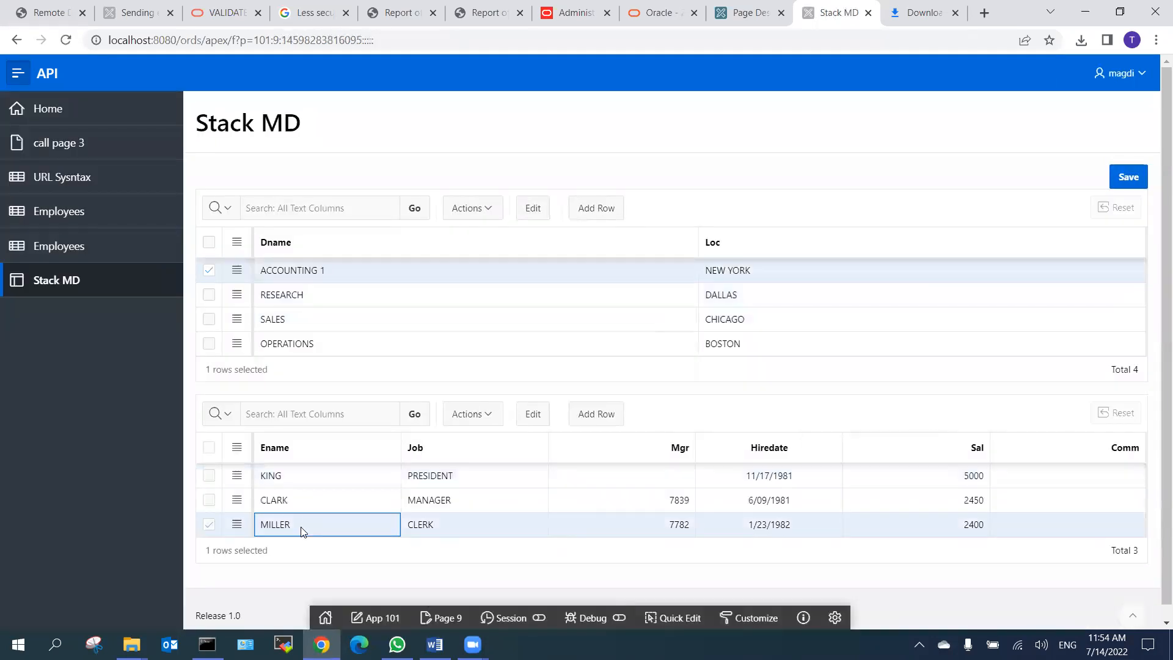
{"action": "left_click", "coordinate": [609, 415]}
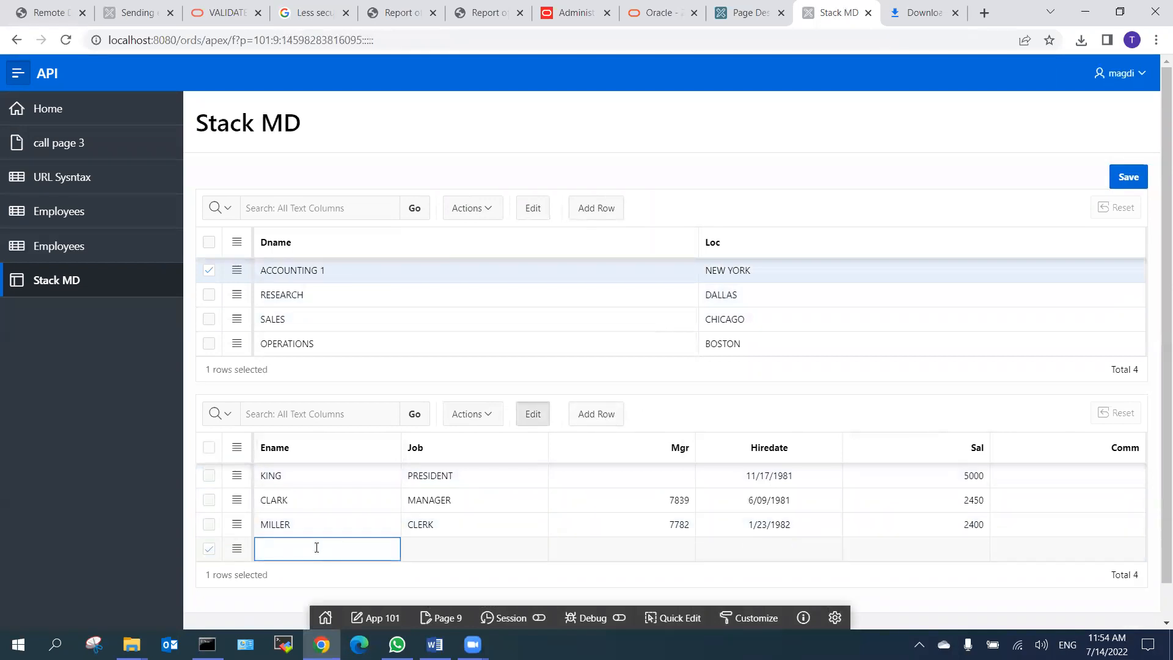
{"action": "type", "text": "Magdi"}
{"action": "key", "text": "Tab"}
{"action": "type", "text": "IT"}
{"action": "key", "text": "Tab"}
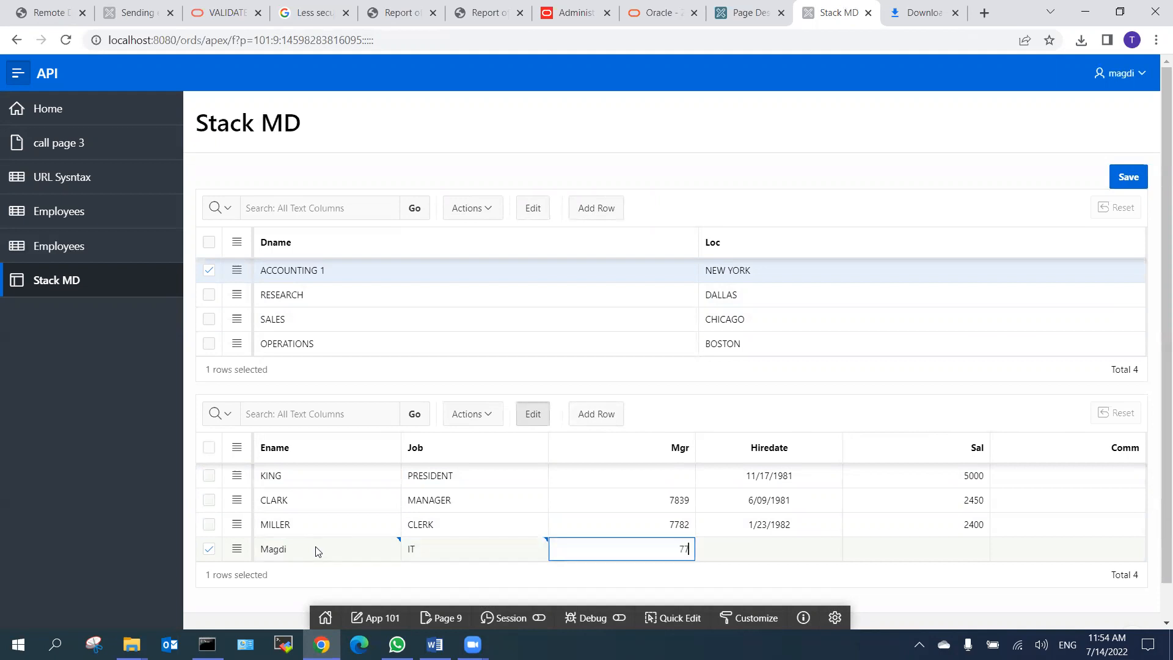
{"action": "type", "text": "7799"}
{"action": "key", "text": "Tab"}
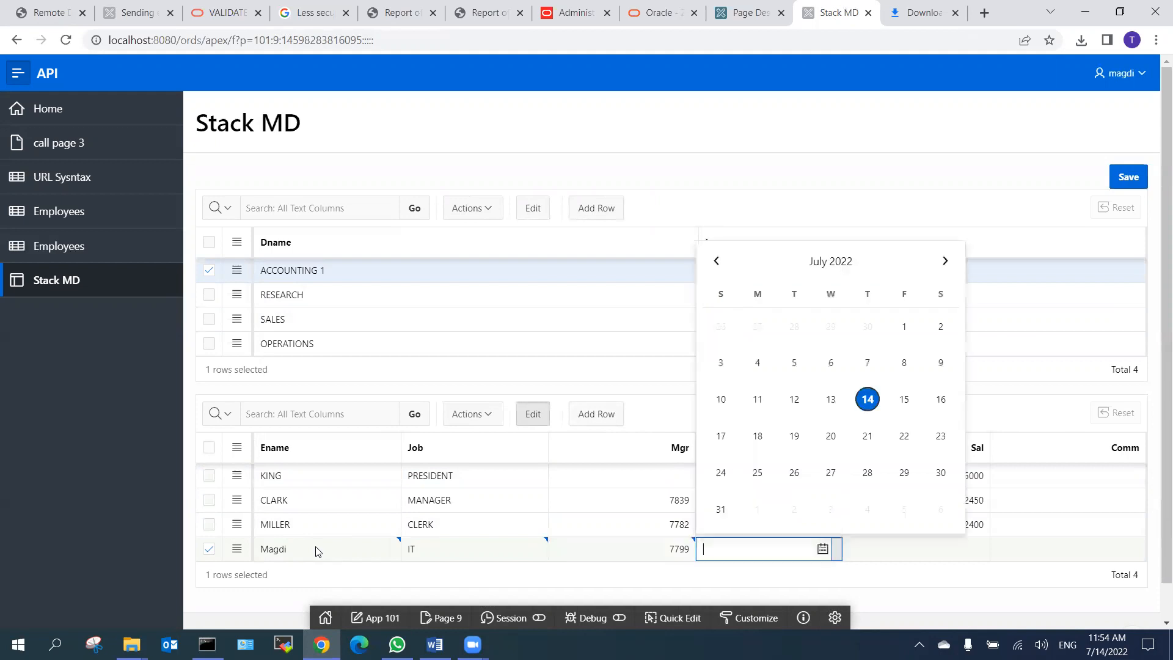
Set the new employee's manager to 7782, hire date to 7/04/2022, salary to 9000 and commission to 100, and save the page.
{"action": "left_click", "coordinate": [659, 551]}
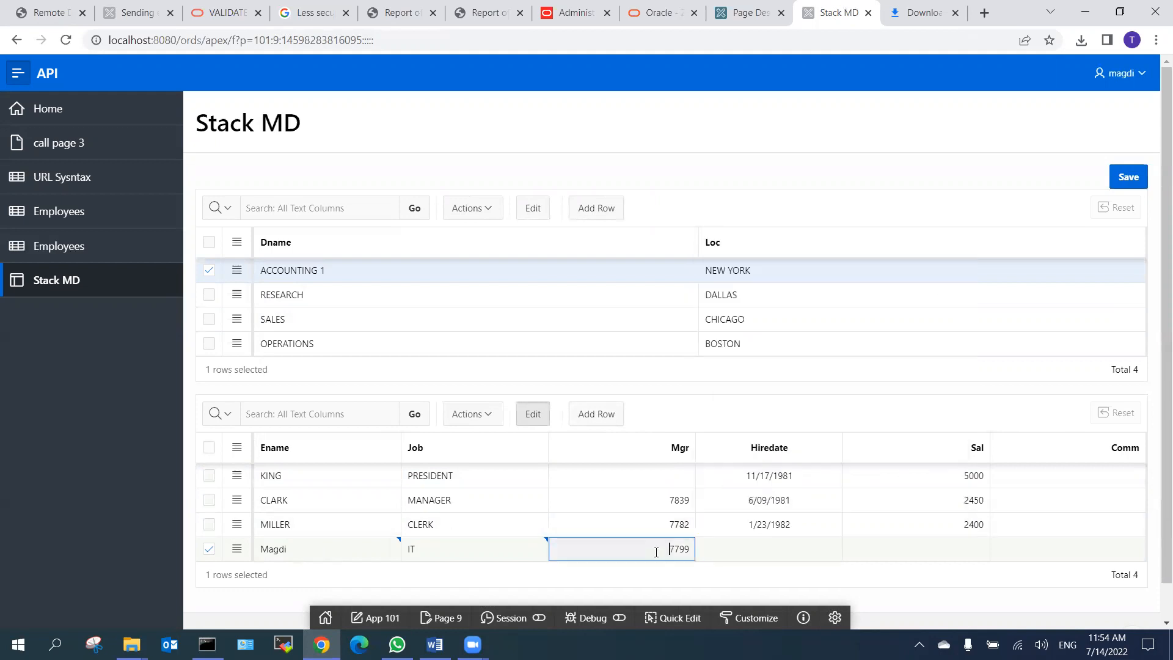
{"action": "type", "text": "77"}
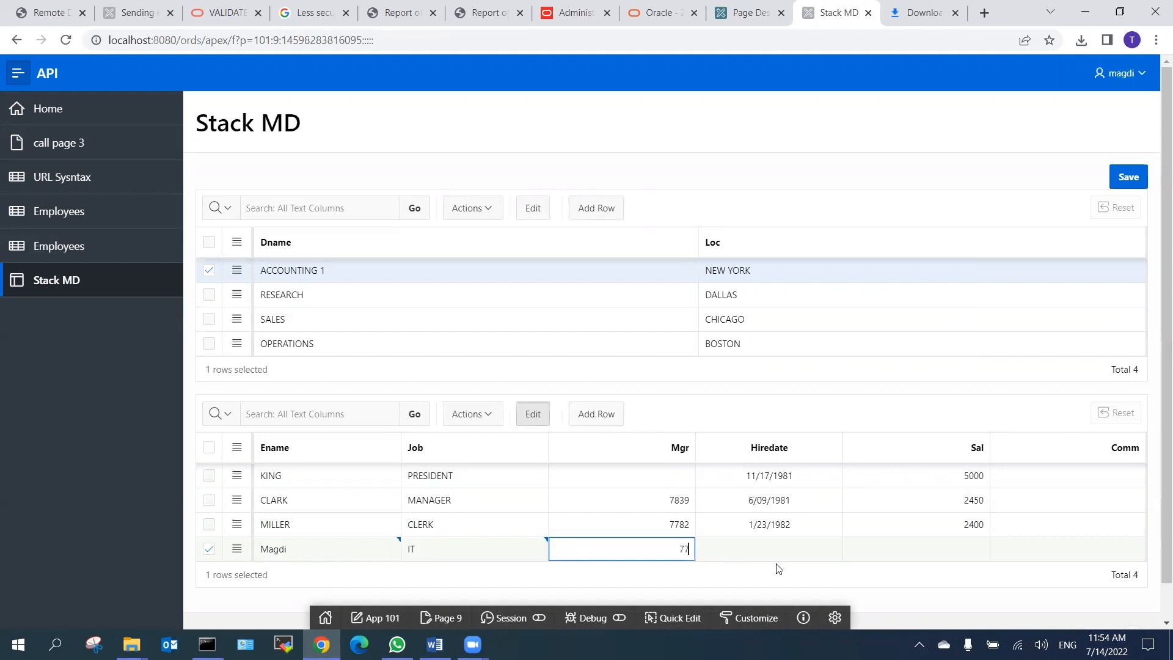
{"action": "key", "text": "Tab"}
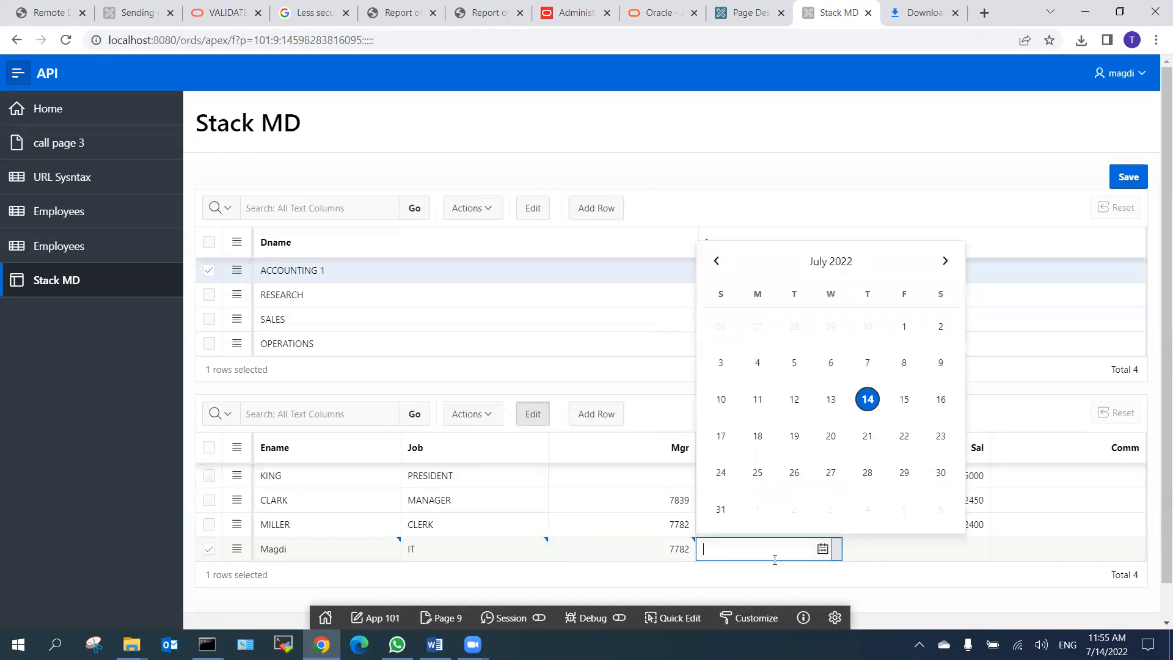
{"action": "left_click", "coordinate": [760, 364]}
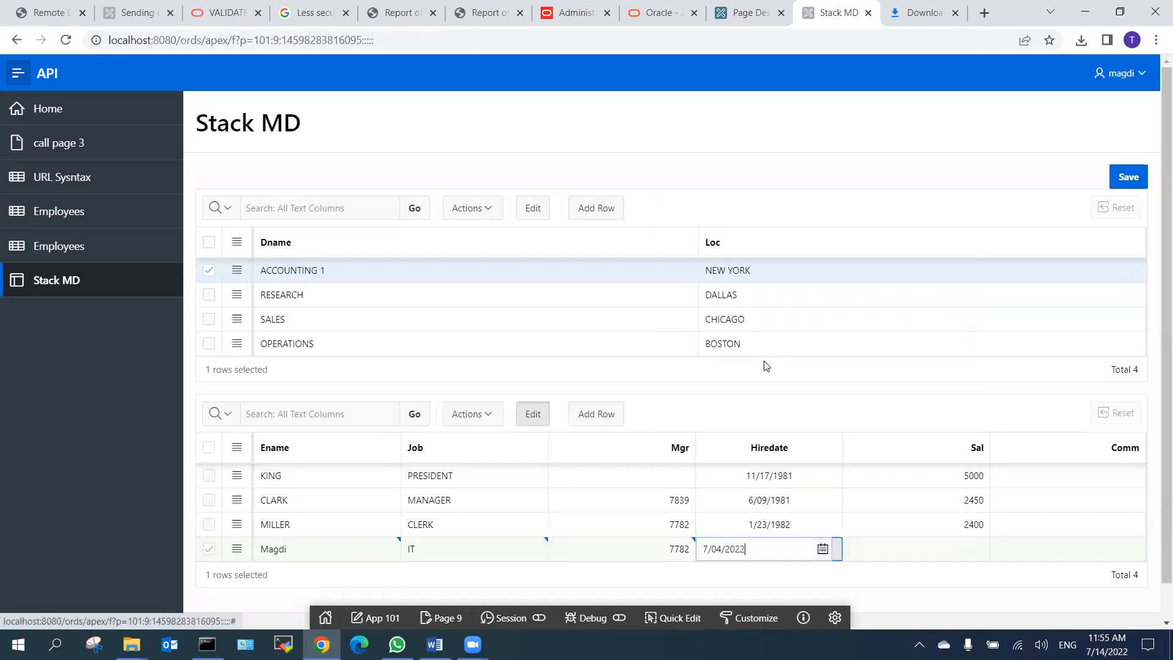
{"action": "left_click", "coordinate": [953, 555]}
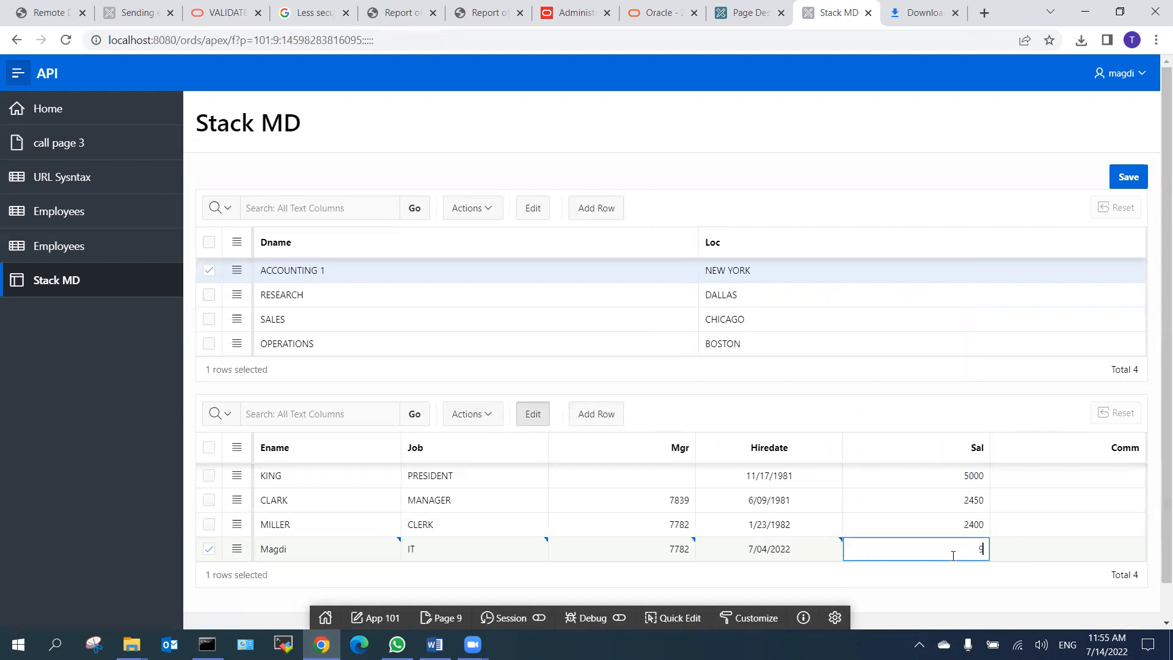
{"action": "left_click", "coordinate": [1063, 554]}
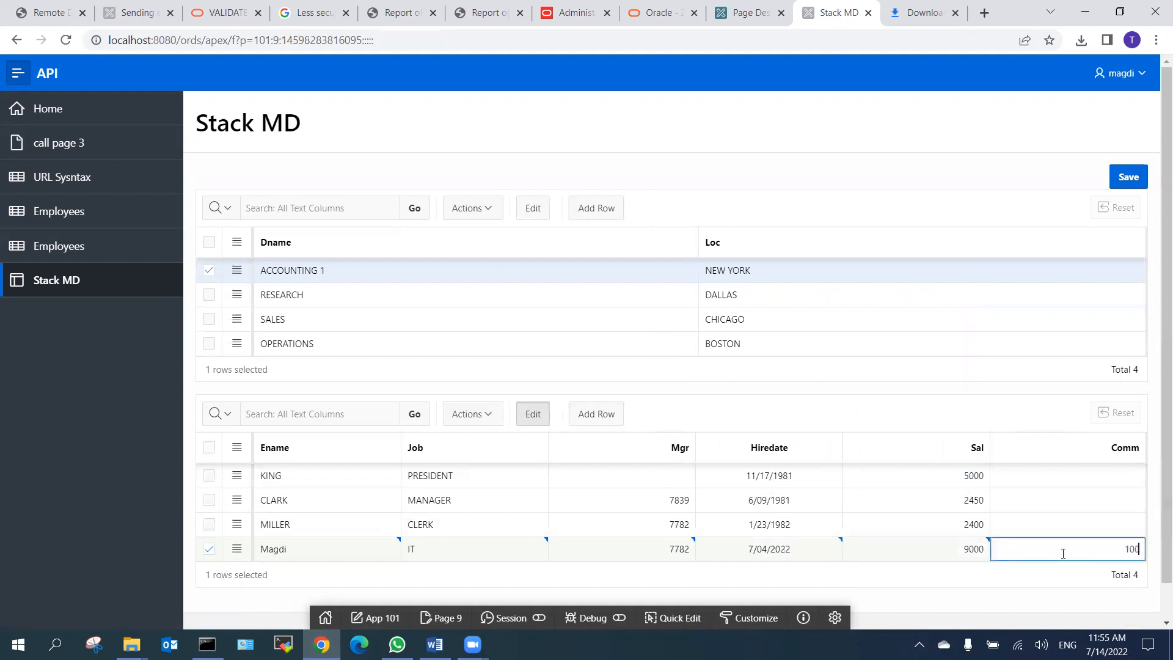
{"action": "left_click", "coordinate": [1129, 178]}
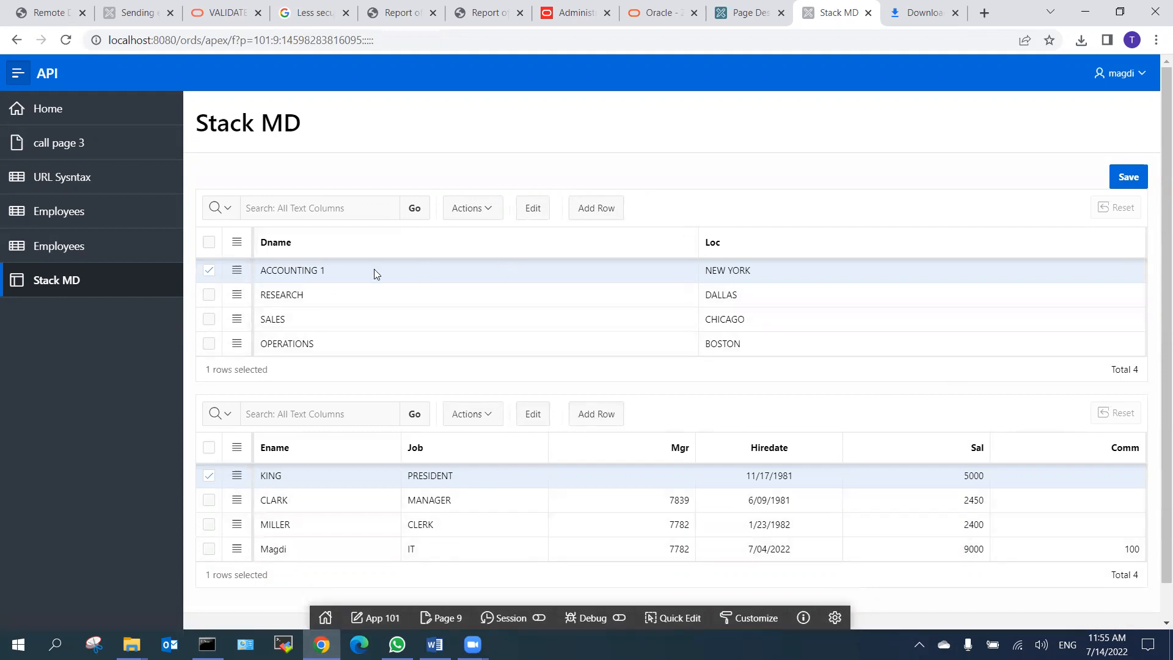
Add a department row named "purchase dept" with the location OSLO below ACCOUNTING 1.
{"action": "left_click", "coordinate": [357, 298]}
{"action": "left_click", "coordinate": [356, 273]}
{"action": "left_click", "coordinate": [587, 212]}
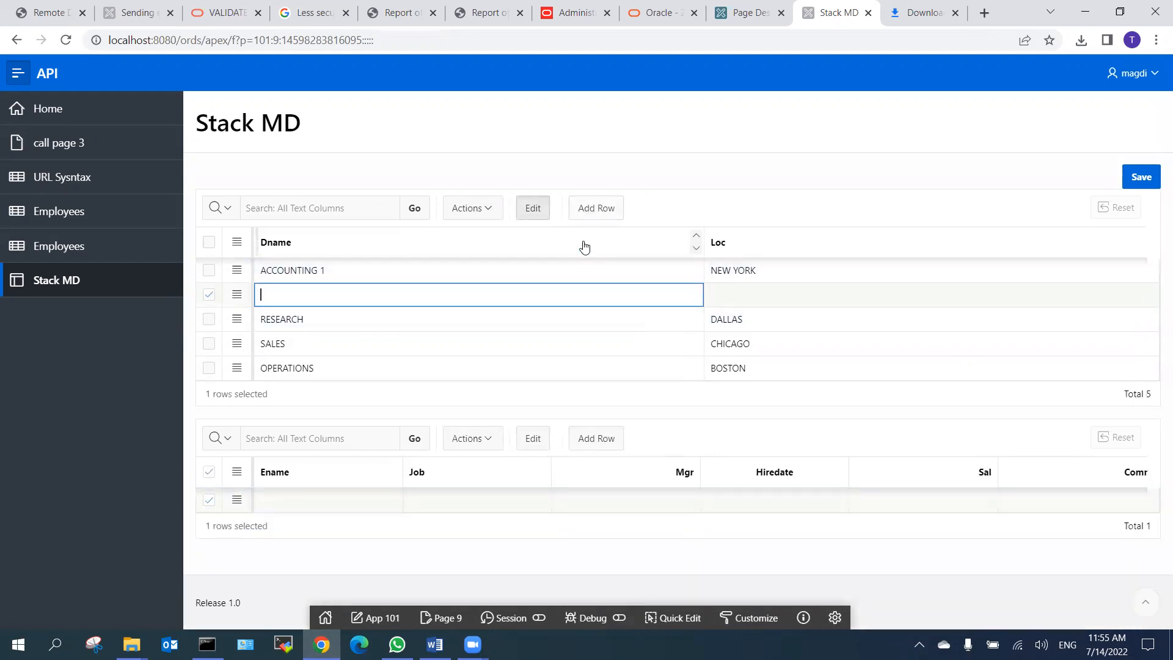
{"action": "type", "text": "Purchase dept"}
{"action": "key", "text": "Tab"}
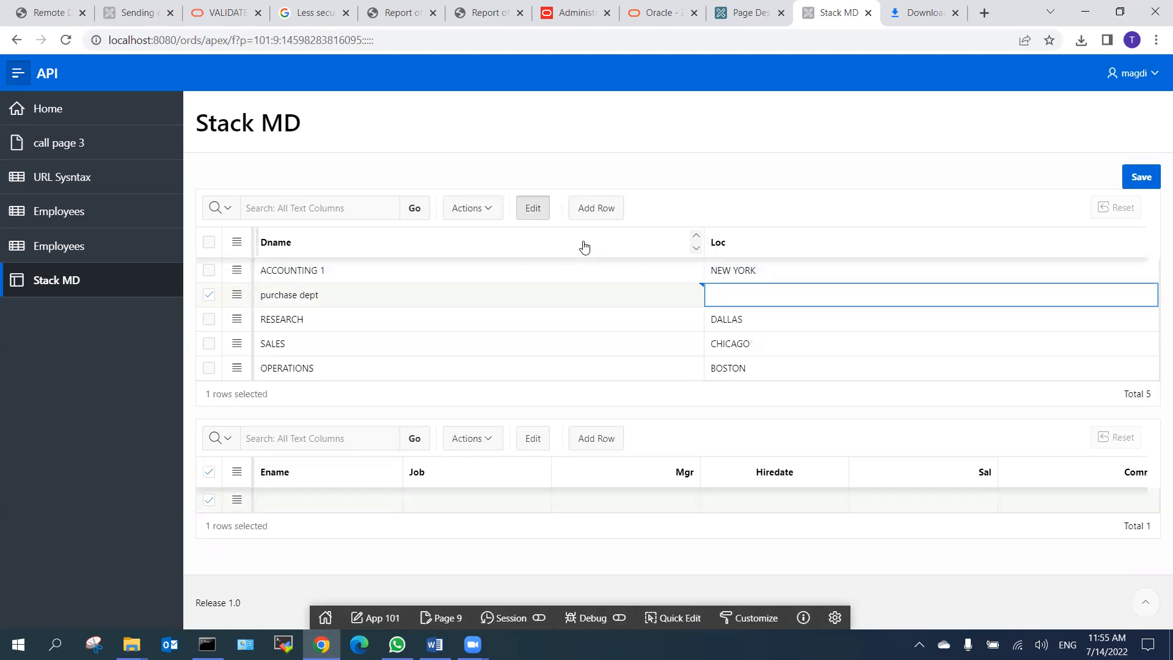
{"action": "type", "text": "OSLO"}
{"action": "left_click", "coordinate": [927, 319]}
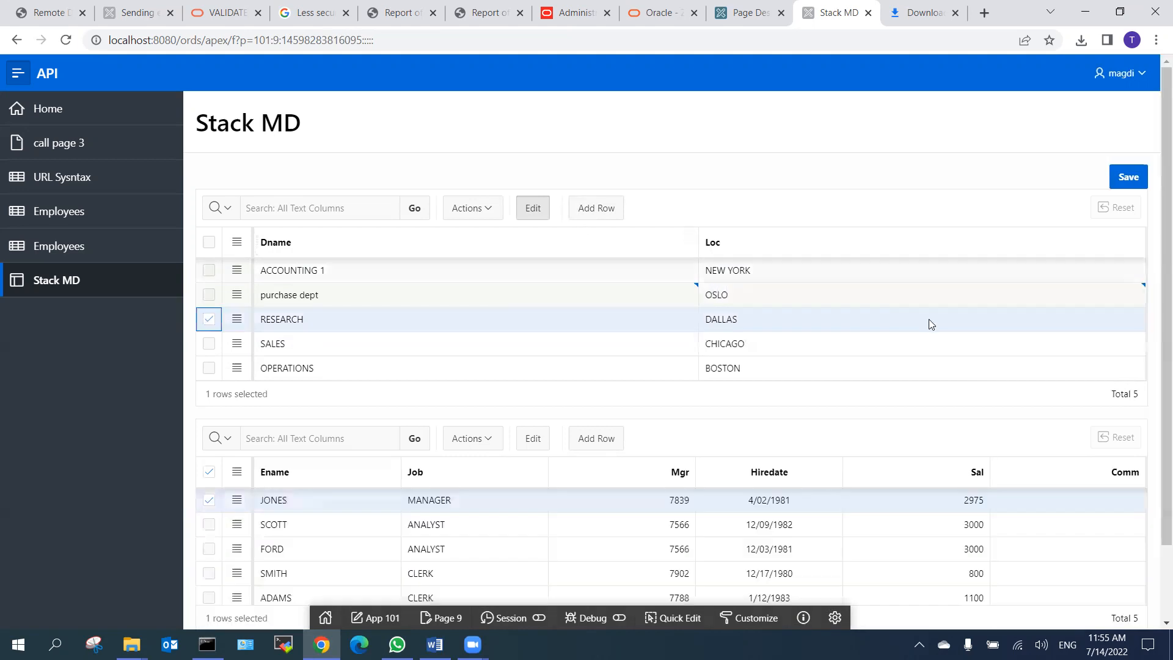
Fill the empty detail row under purchase dept with the employee's first name and the job SALES.
{"action": "left_click", "coordinate": [407, 299]}
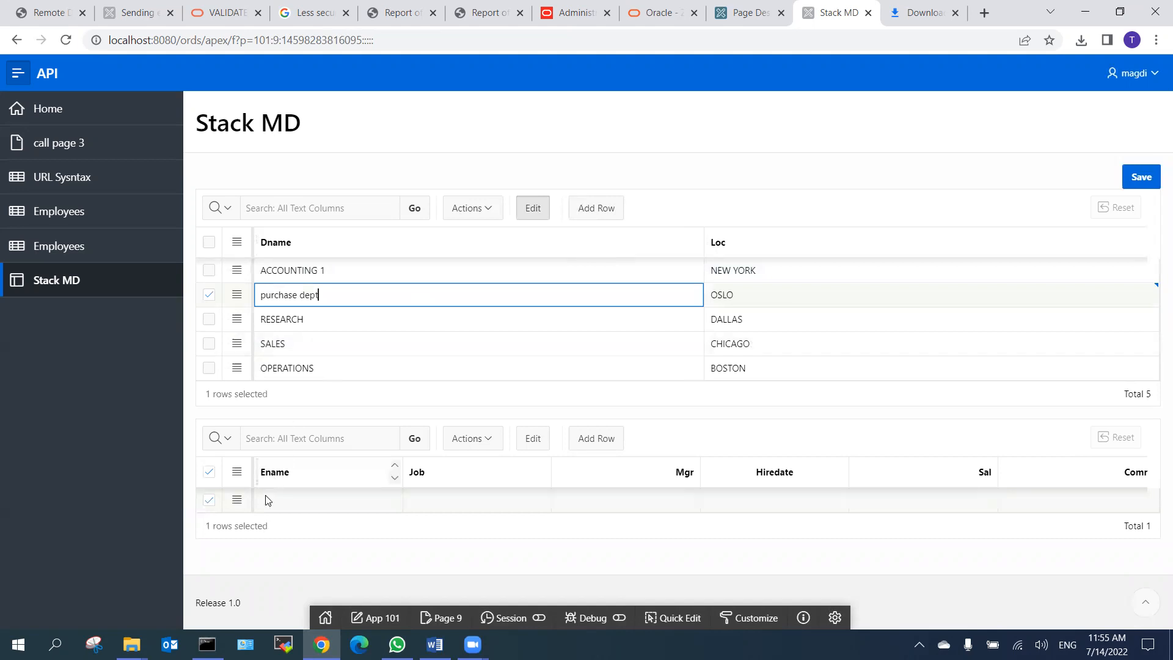
{"action": "left_click", "coordinate": [298, 504]}
{"action": "left_click", "coordinate": [349, 501]}
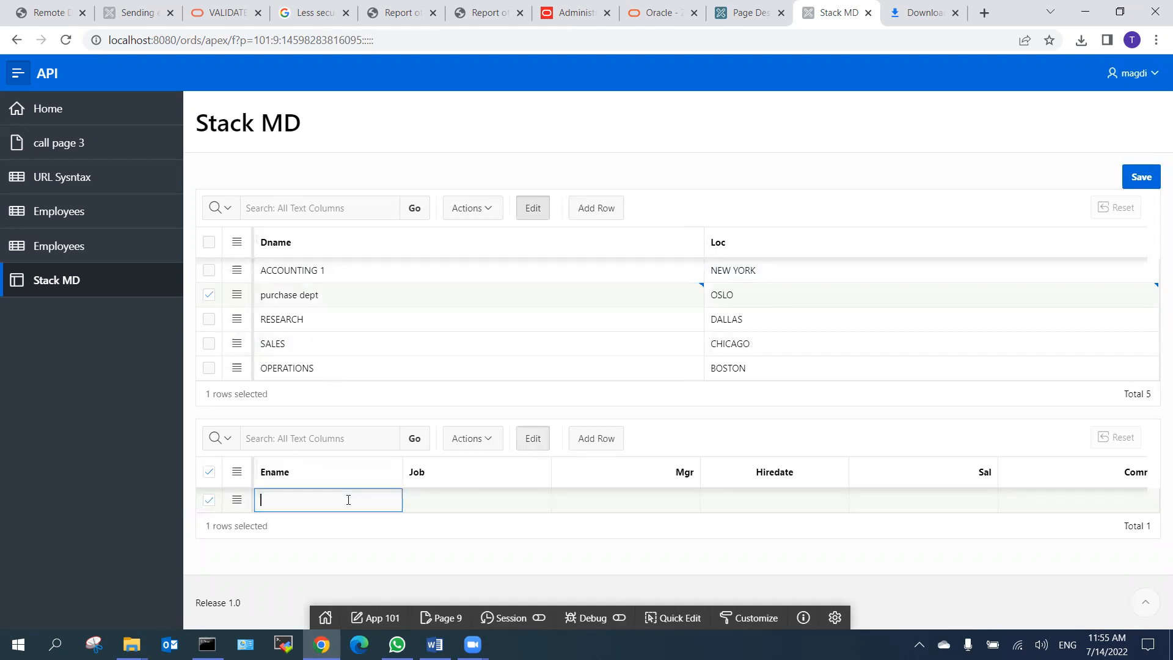
{"action": "type", "text": "Monika"}
{"action": "key", "text": "Tab"}
{"action": "type", "text": "SALES"}
{"action": "key", "text": "Tab"}
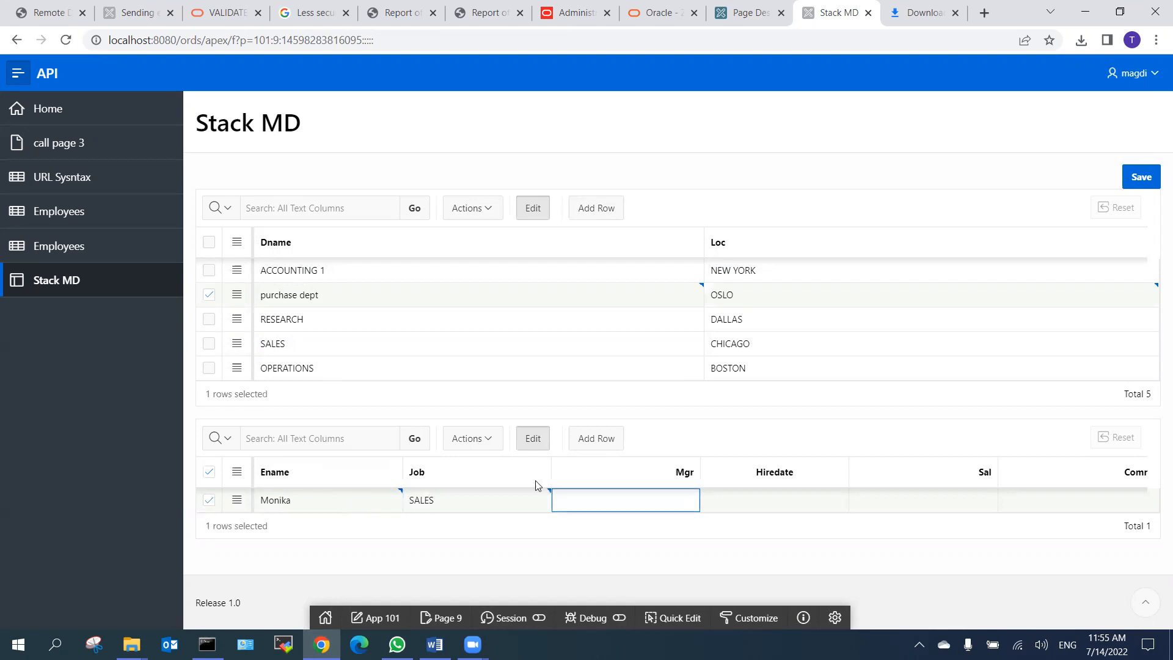
Set the purchase dept employee's hire date to 7/13/2022, salary to 9000 and commission to 200, and save the page.
{"action": "left_click", "coordinate": [827, 500]}
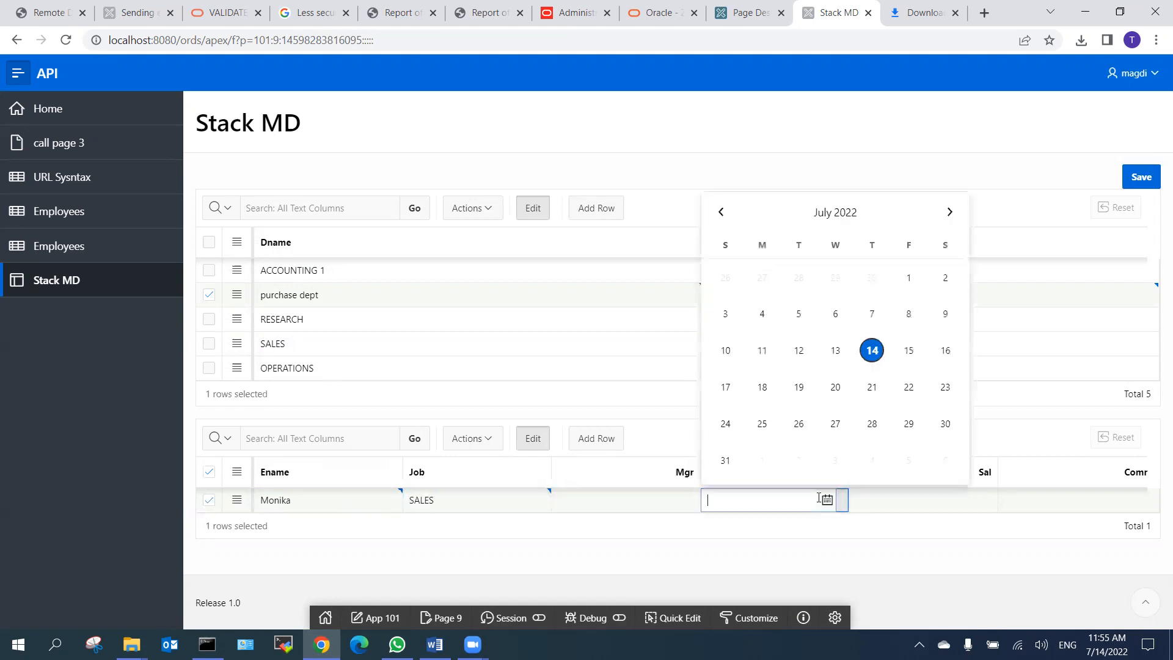
{"action": "left_click", "coordinate": [835, 350]}
{"action": "left_click", "coordinate": [960, 499]}
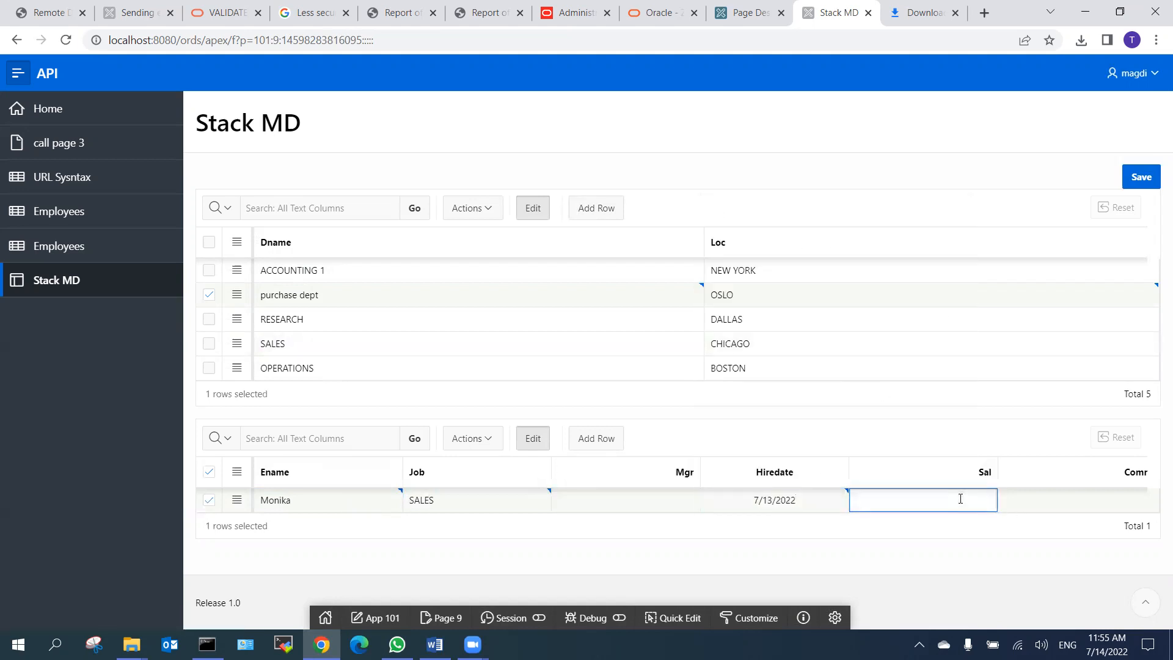
{"action": "key", "text": "Tab"}
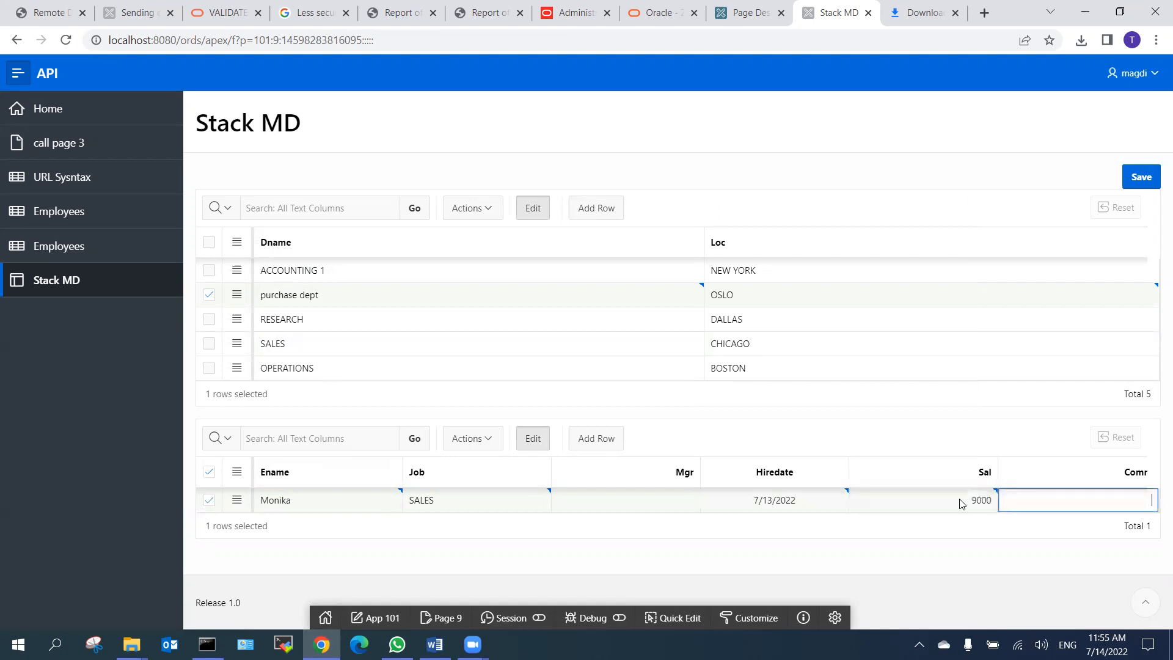
{"action": "type", "text": "200"}
{"action": "left_click", "coordinate": [1148, 180]}
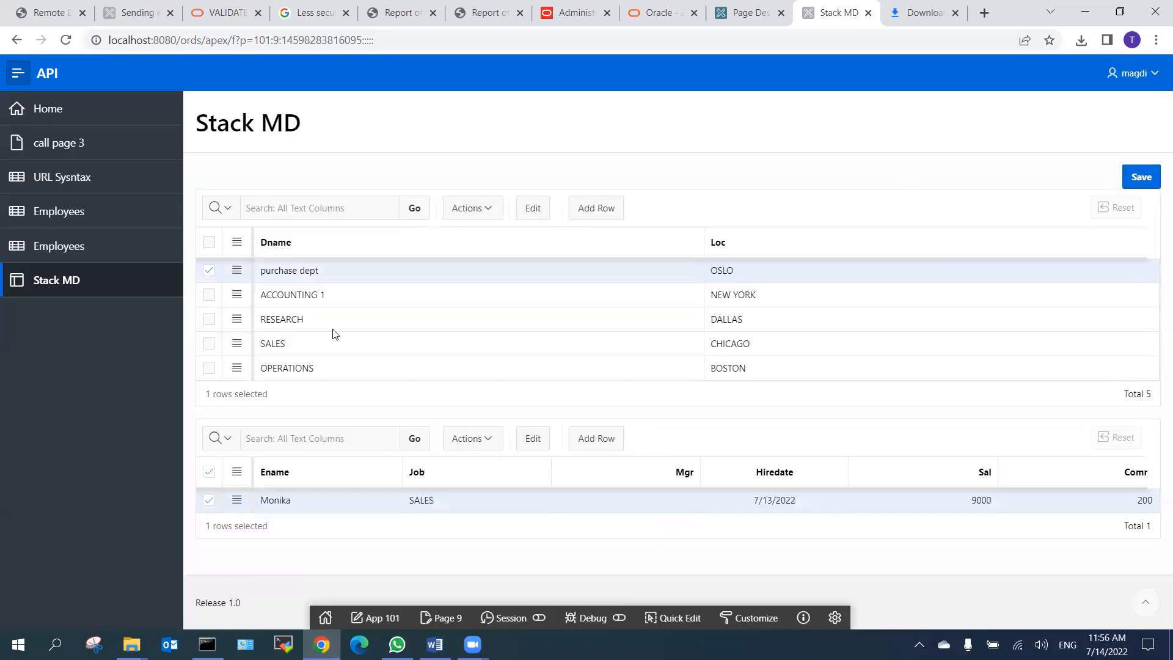
Go through the departments in the master grid and examine the employees listed for each one in the detail grid.
{"action": "left_click", "coordinate": [298, 367]}
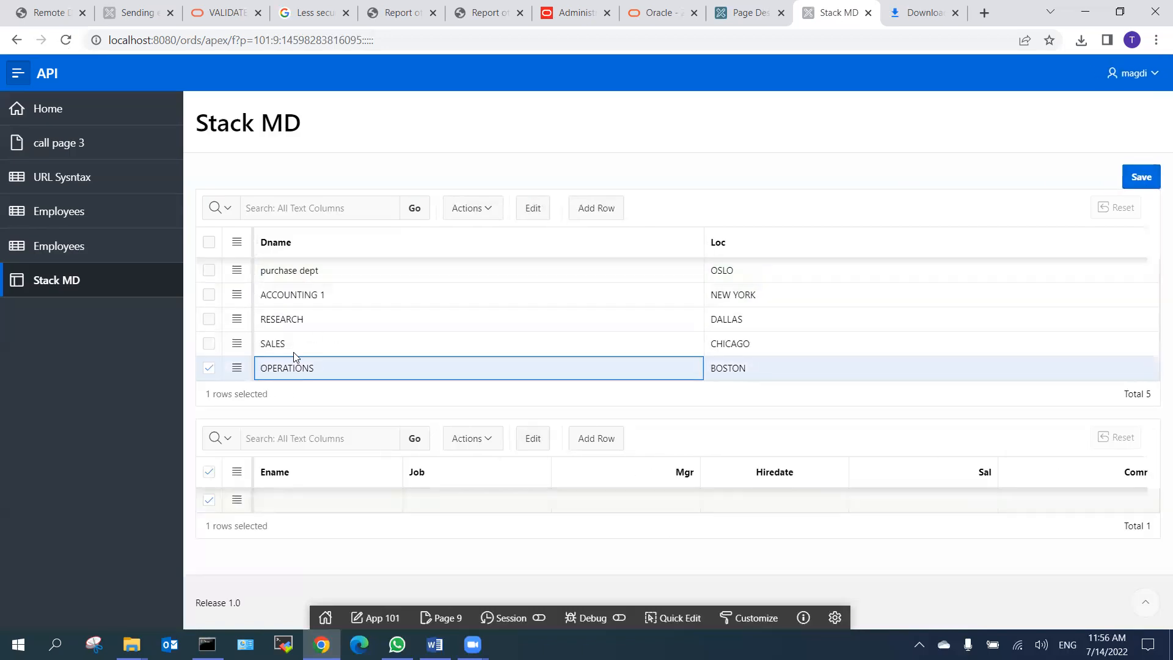
{"action": "left_click", "coordinate": [291, 345]}
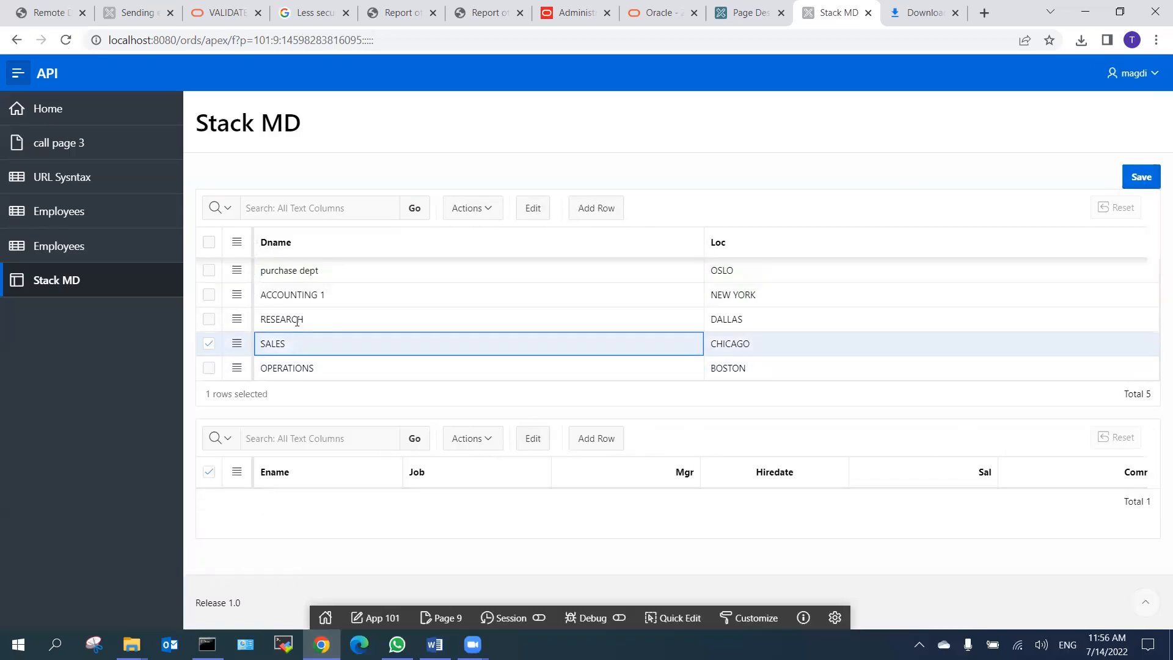
{"action": "left_click", "coordinate": [305, 318]}
{"action": "left_click", "coordinate": [286, 270]}
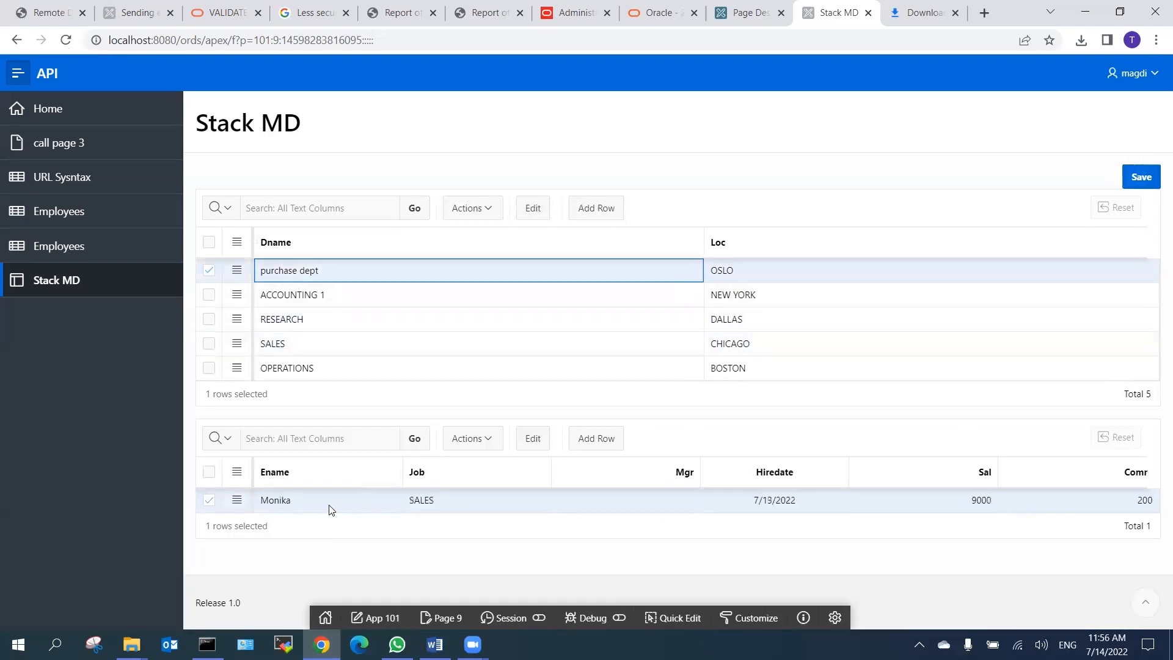
{"action": "left_click", "coordinate": [325, 294]}
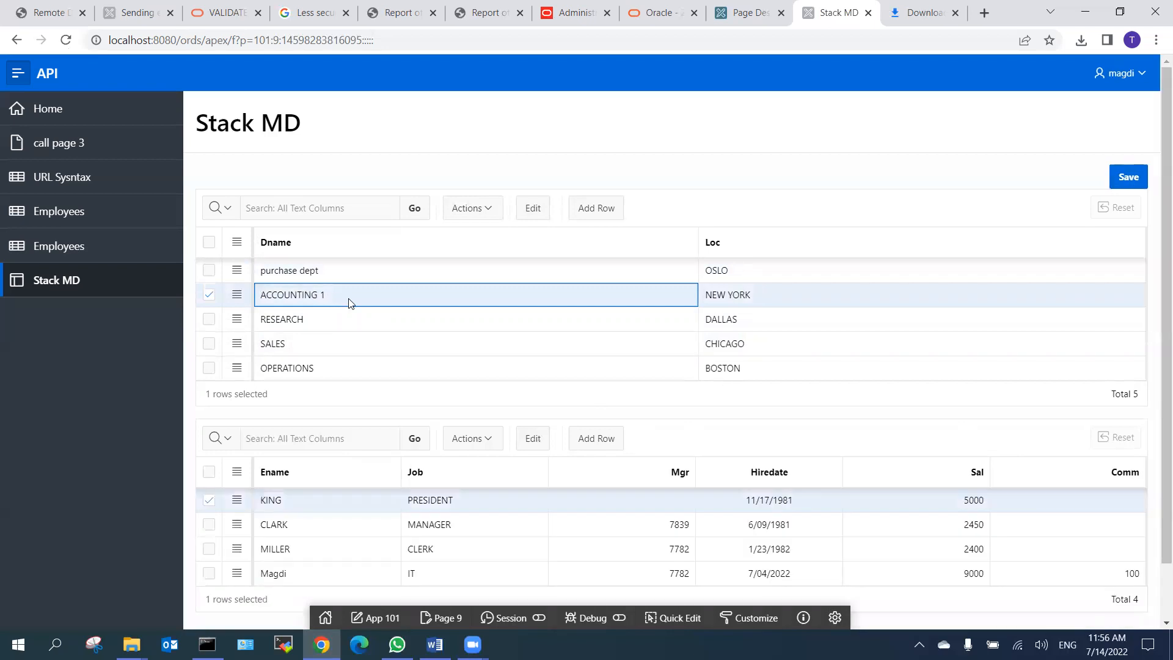
{"action": "left_click", "coordinate": [286, 574]}
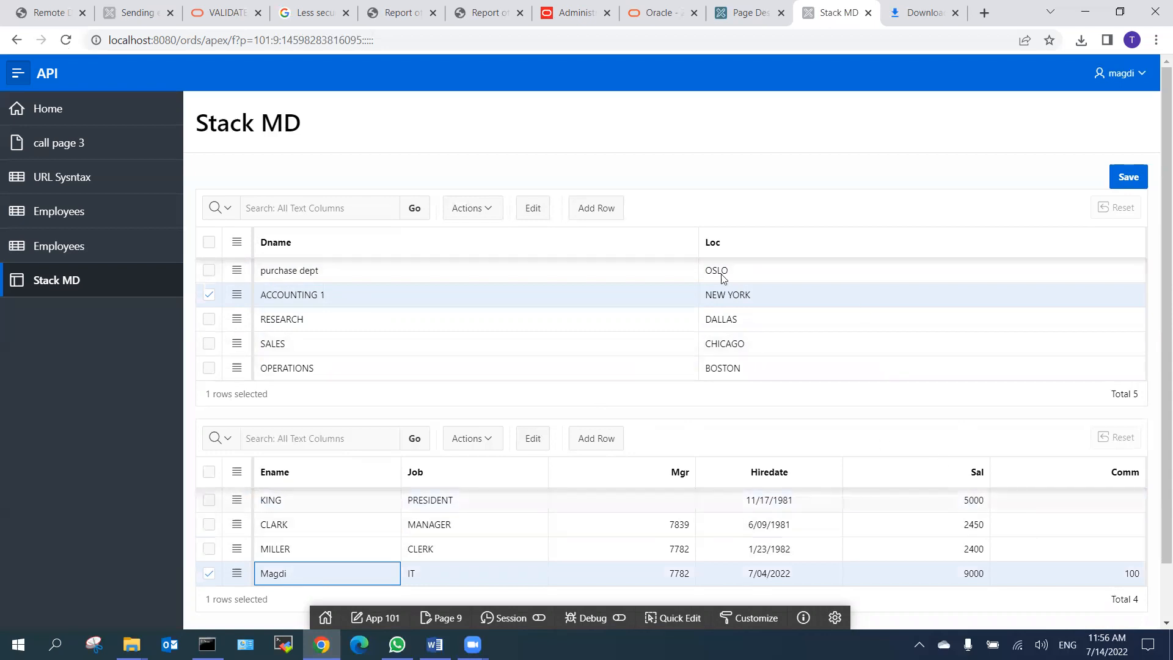
{"action": "left_click", "coordinate": [308, 270]}
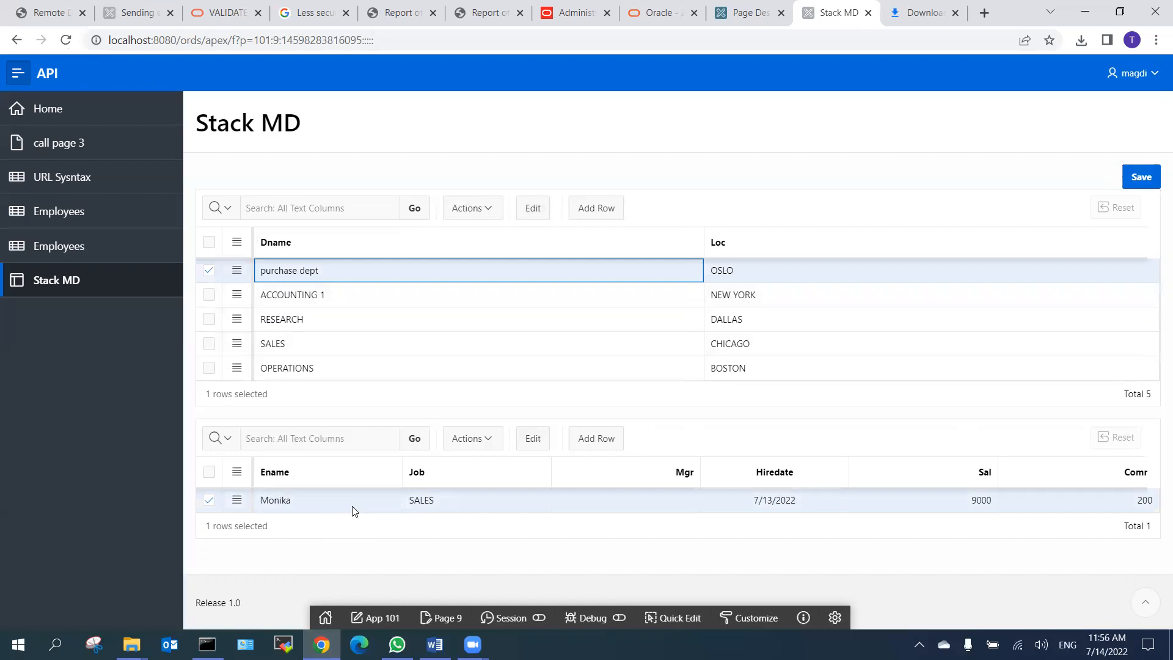
{"action": "left_click", "coordinate": [297, 295]}
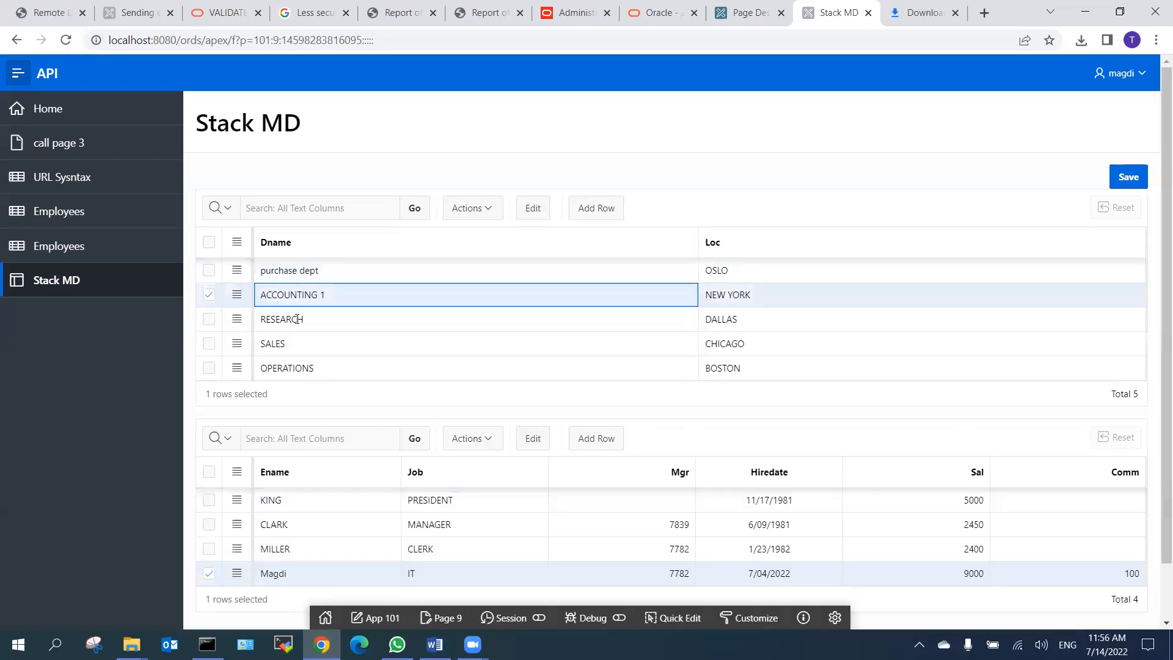
{"action": "left_click", "coordinate": [309, 324]}
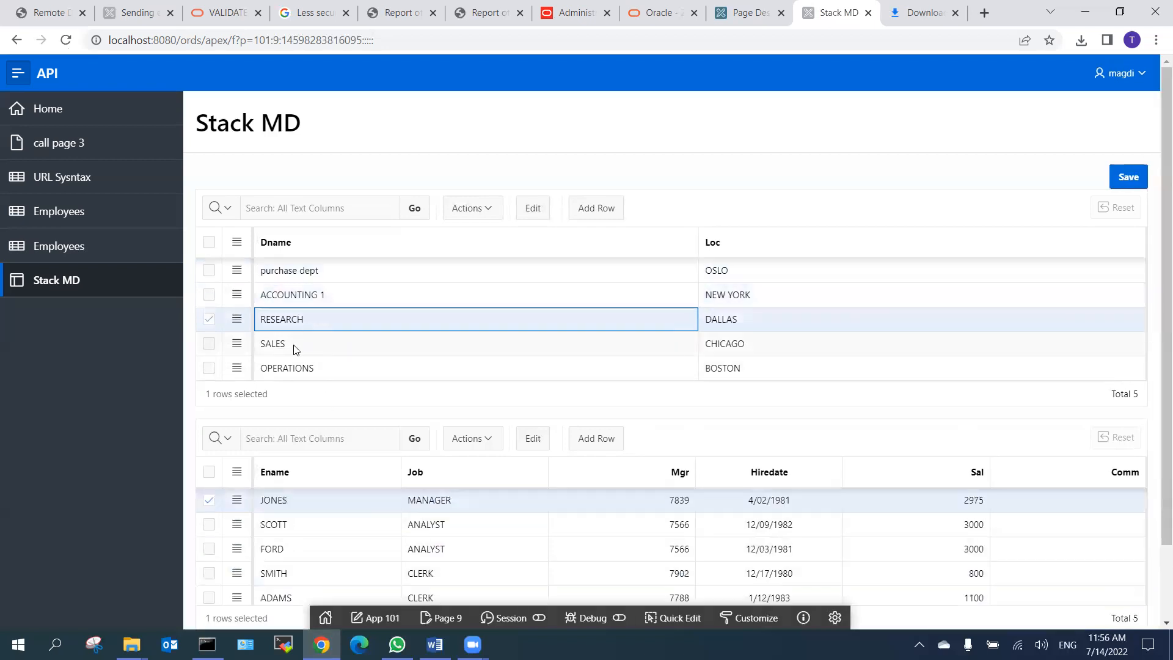
{"action": "left_click", "coordinate": [296, 345]}
Fill the empty detail row under OPERATIONS with the employee's first name and the job DO.
{"action": "left_click", "coordinate": [297, 369]}
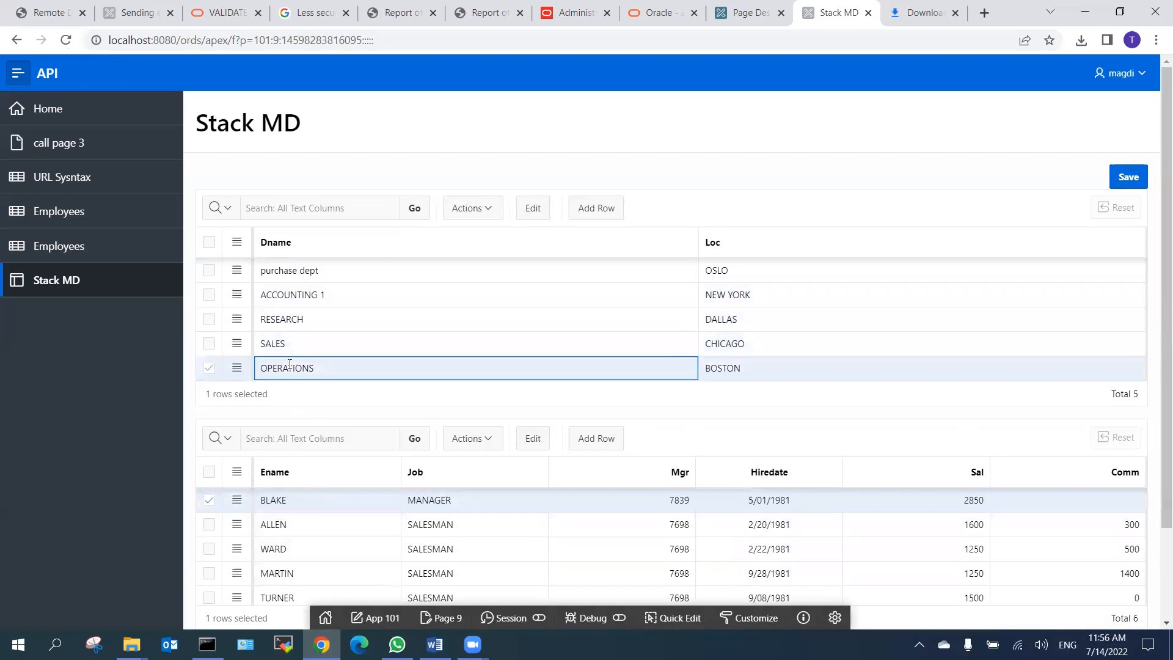
{"action": "left_click", "coordinate": [305, 504]}
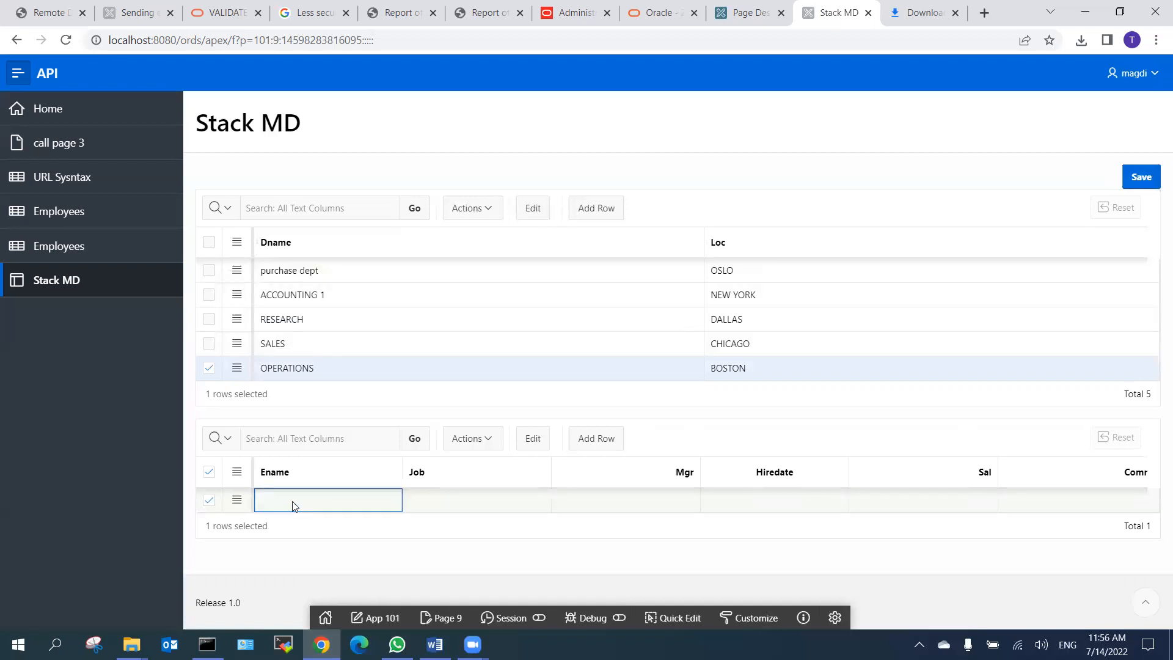
{"action": "left_click", "coordinate": [324, 501]}
{"action": "key", "text": "Tab"}
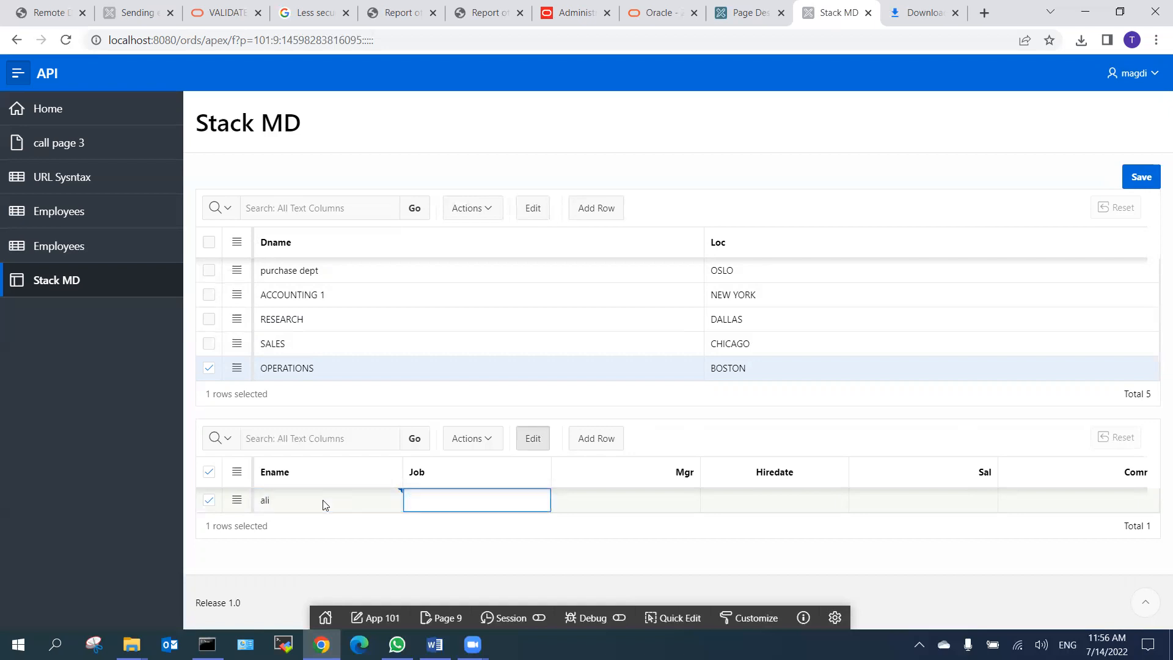
{"action": "type", "text": "DO"}
{"action": "key", "text": "Tab"}
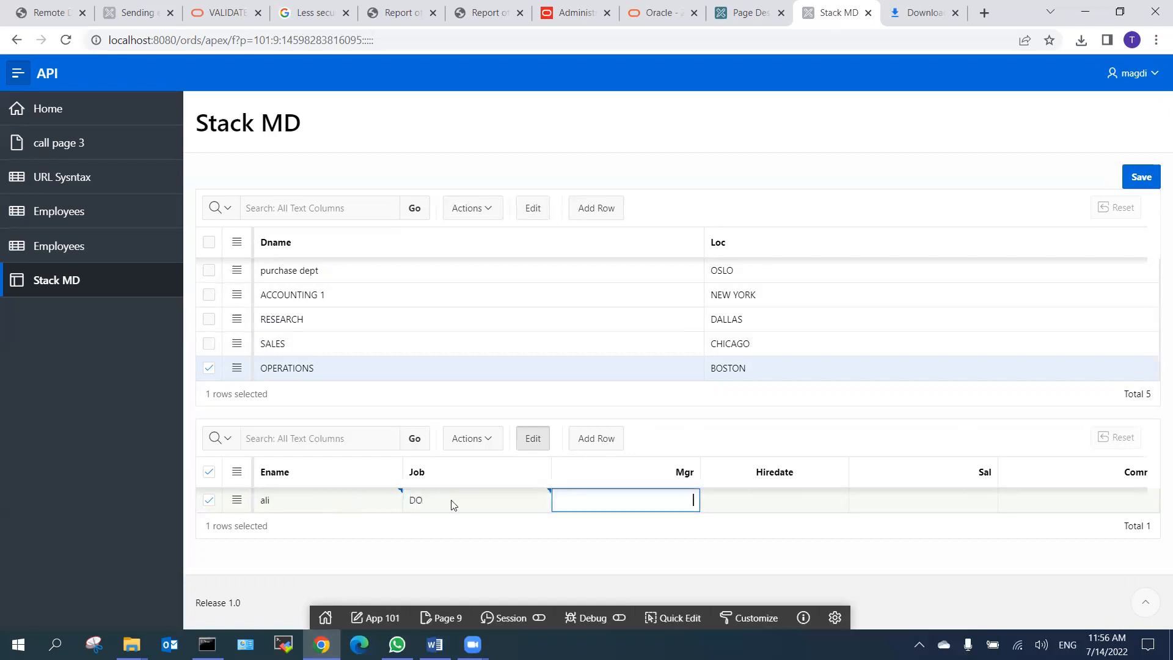
Set the OPERATIONS employee's hire date to 7/04/2022 and salary to 4000, save the page and reselect OPERATIONS.
{"action": "key", "text": "Tab"}
{"action": "left_click", "coordinate": [761, 311]}
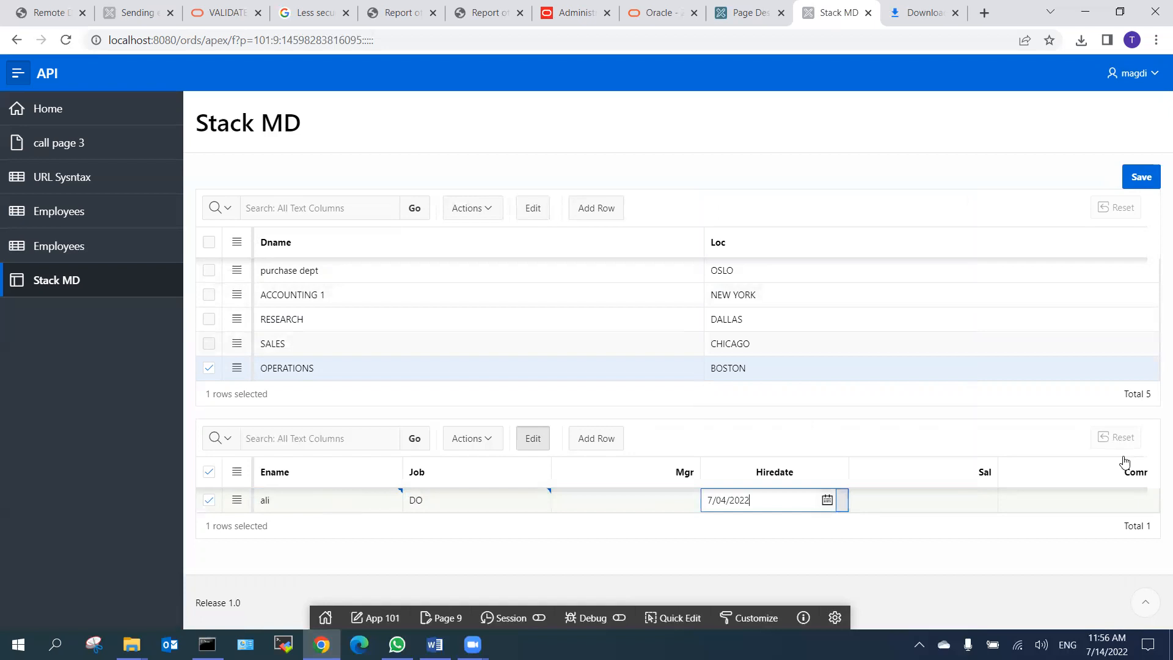
{"action": "left_click", "coordinate": [980, 498]}
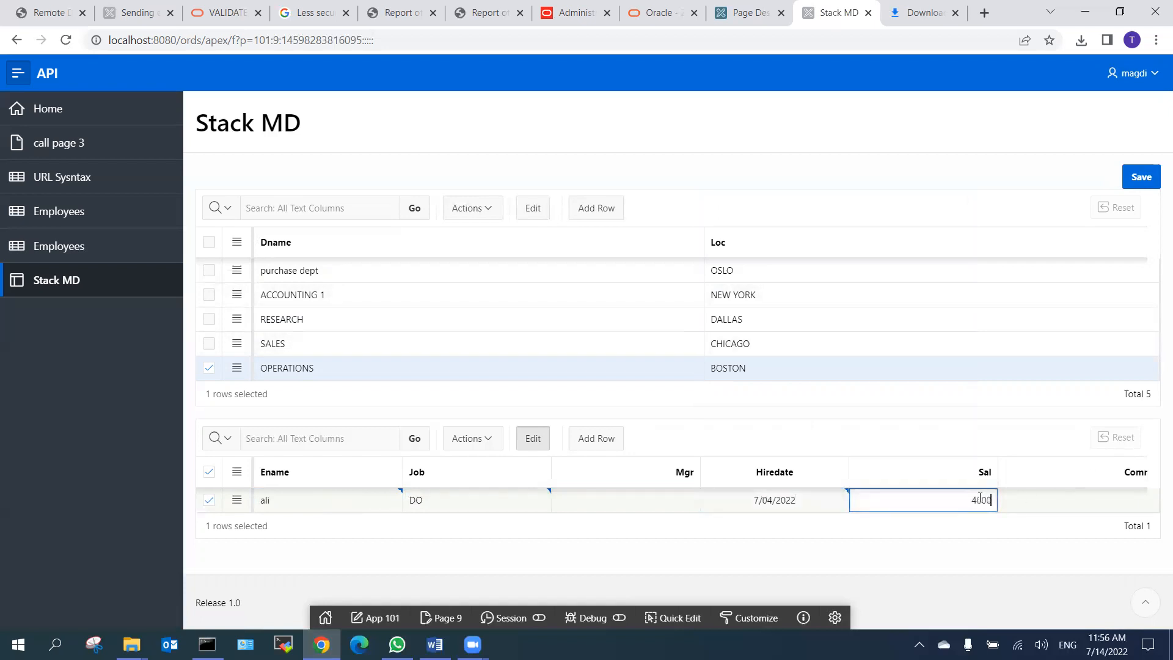
{"action": "left_click", "coordinate": [1142, 177]}
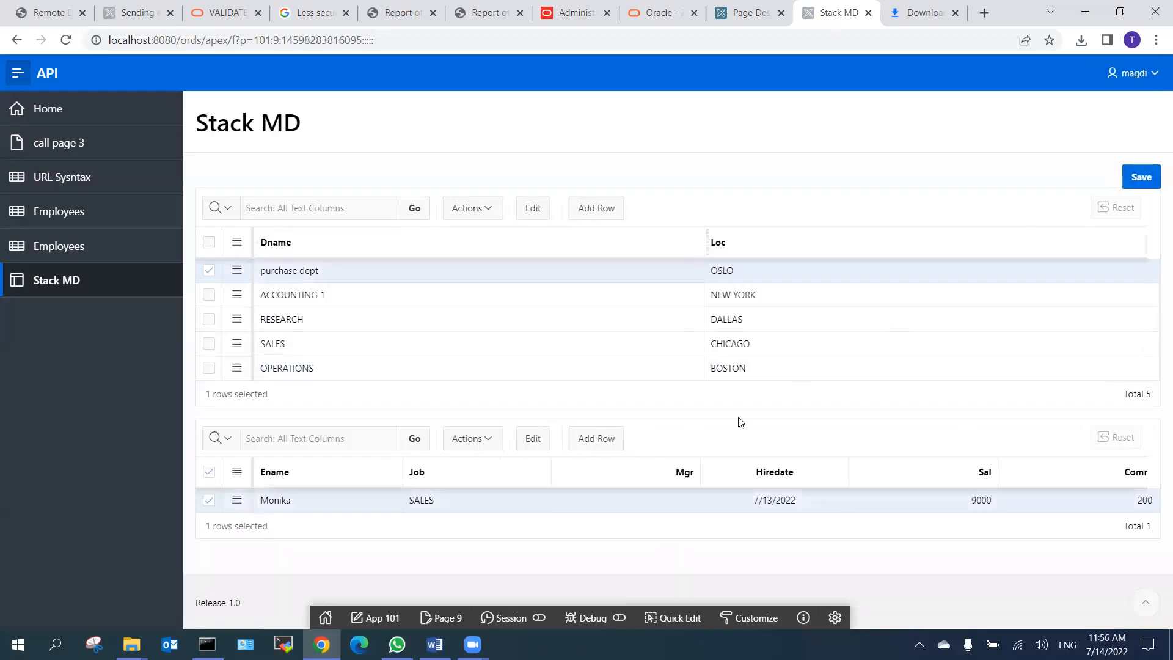
{"action": "left_click", "coordinate": [296, 367]}
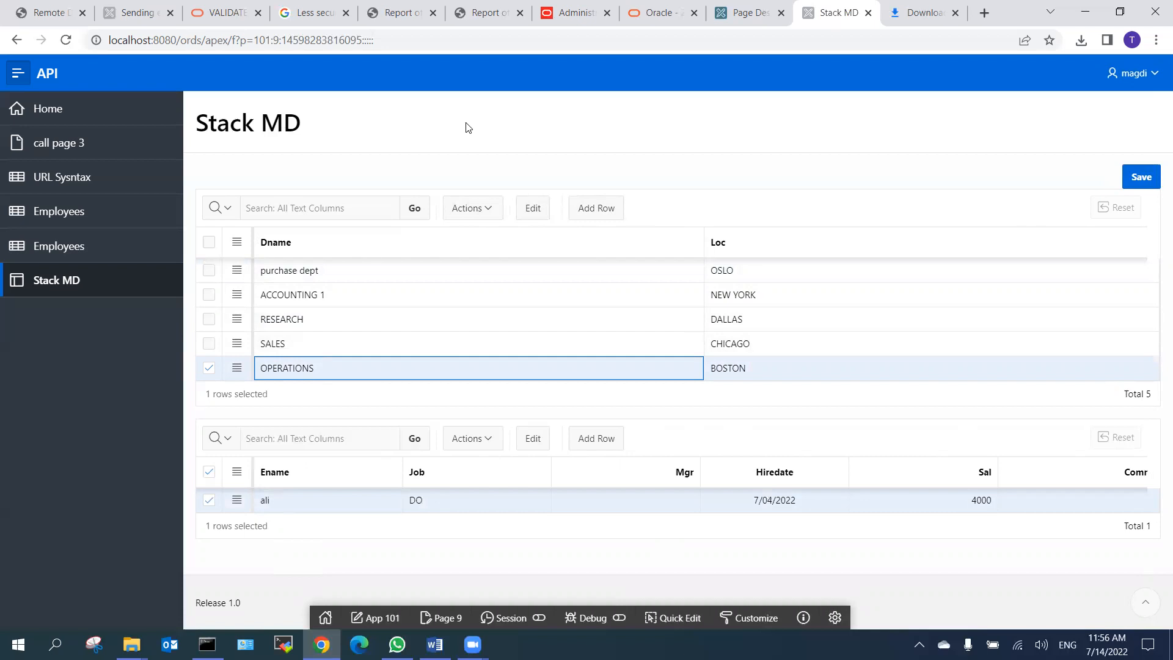
Return to the App Builder home of Application 101 and start creating a Master Detail page.
{"action": "double_click", "coordinate": [213, 122]}
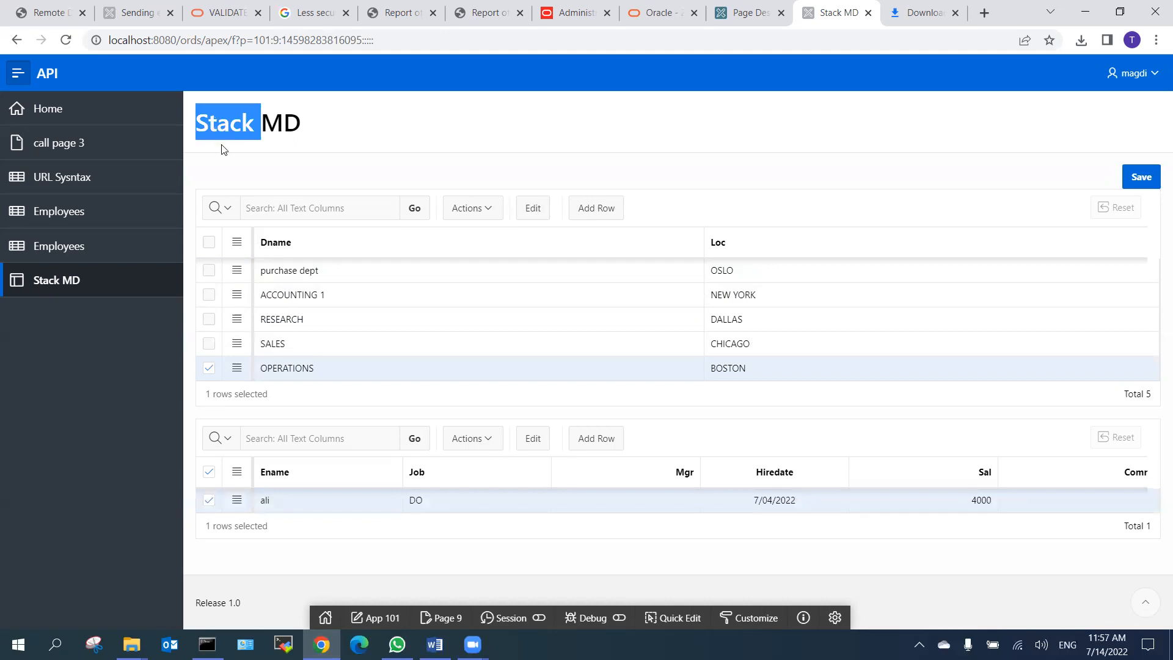
{"action": "left_click", "coordinate": [765, 9]}
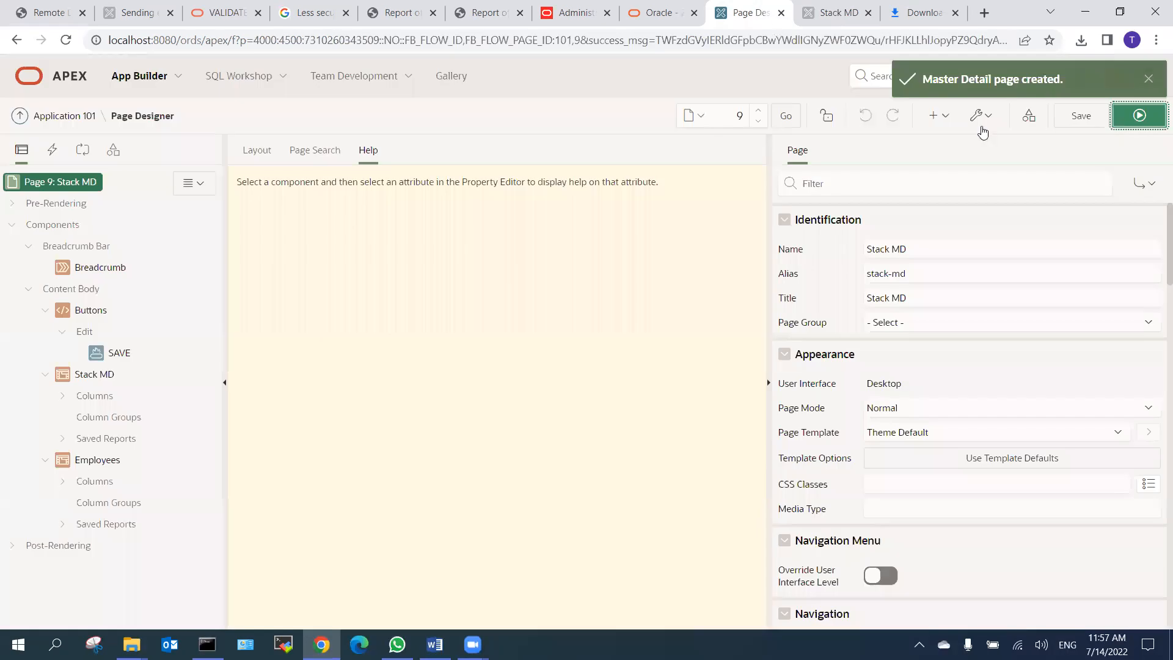
{"action": "left_click", "coordinate": [69, 118]}
{"action": "left_click", "coordinate": [965, 363]}
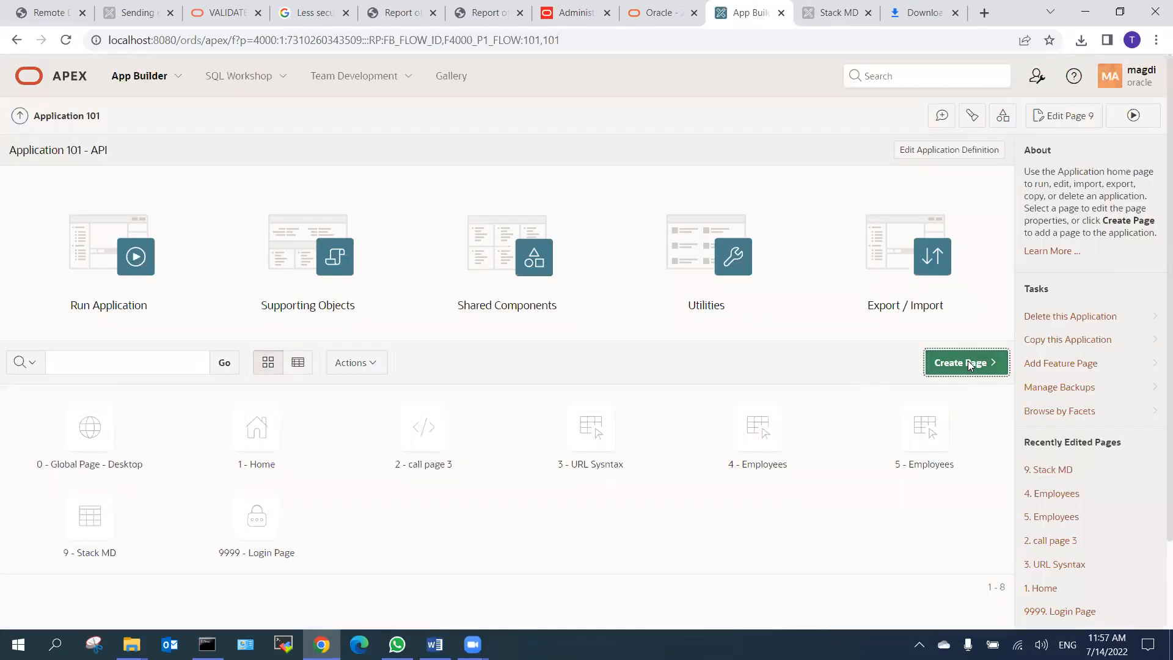
{"action": "left_click", "coordinate": [434, 452]}
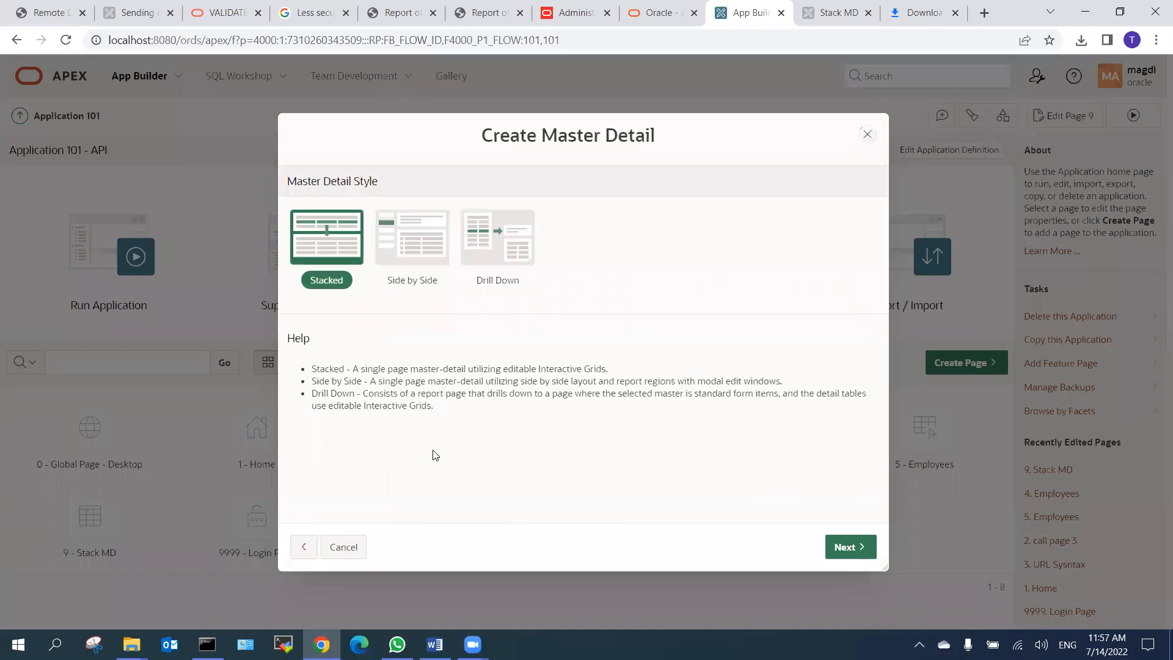
Choose the Side by Side master detail style and name the page "Side by Side MD".
{"action": "left_click", "coordinate": [413, 238]}
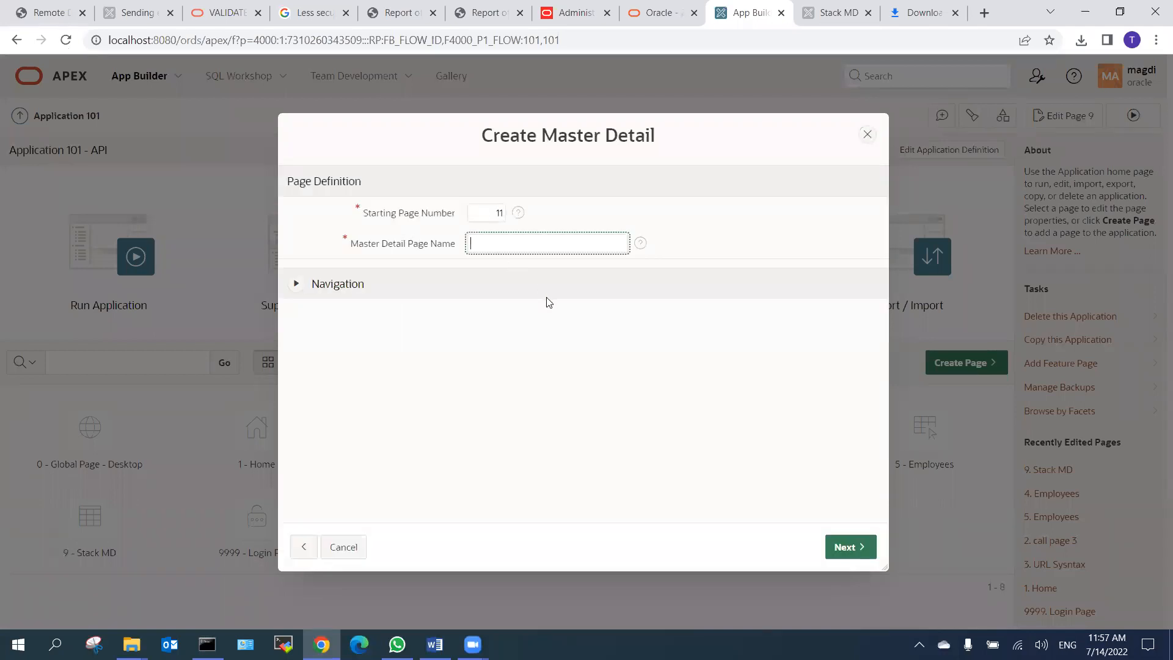
{"action": "type", "text": "Side by Side MD"}
{"action": "left_click", "coordinate": [852, 545]}
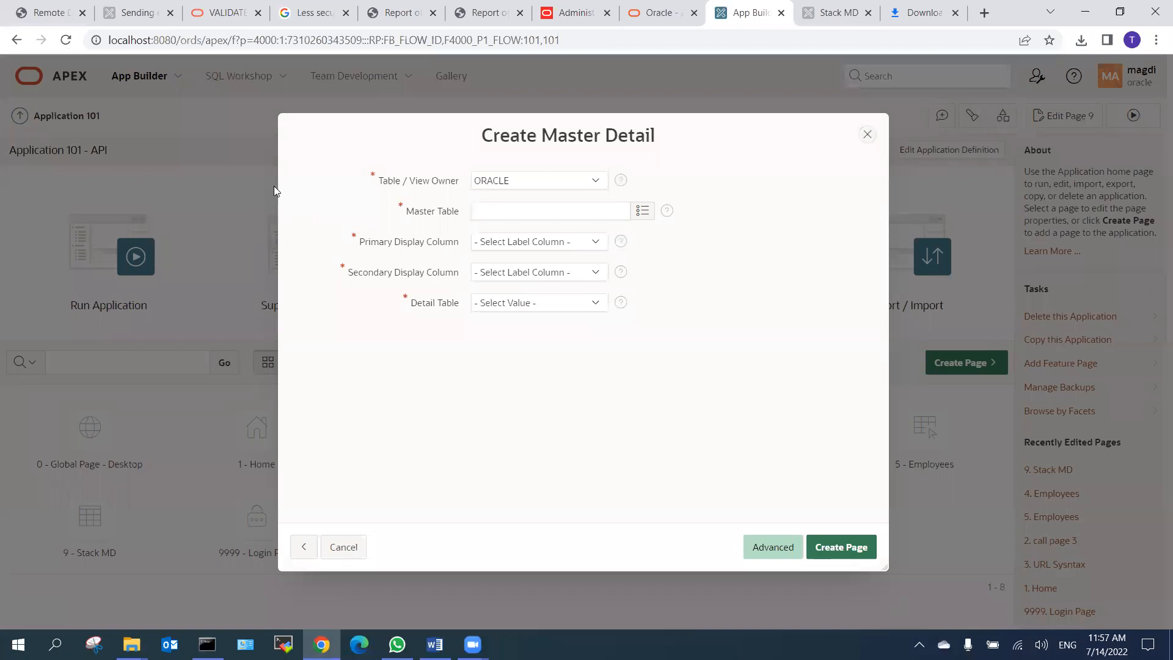
Set the master table to DEPT with DNAME as primary and LOC as secondary display column, and the detail table to EMP.
{"action": "left_click", "coordinate": [643, 213]}
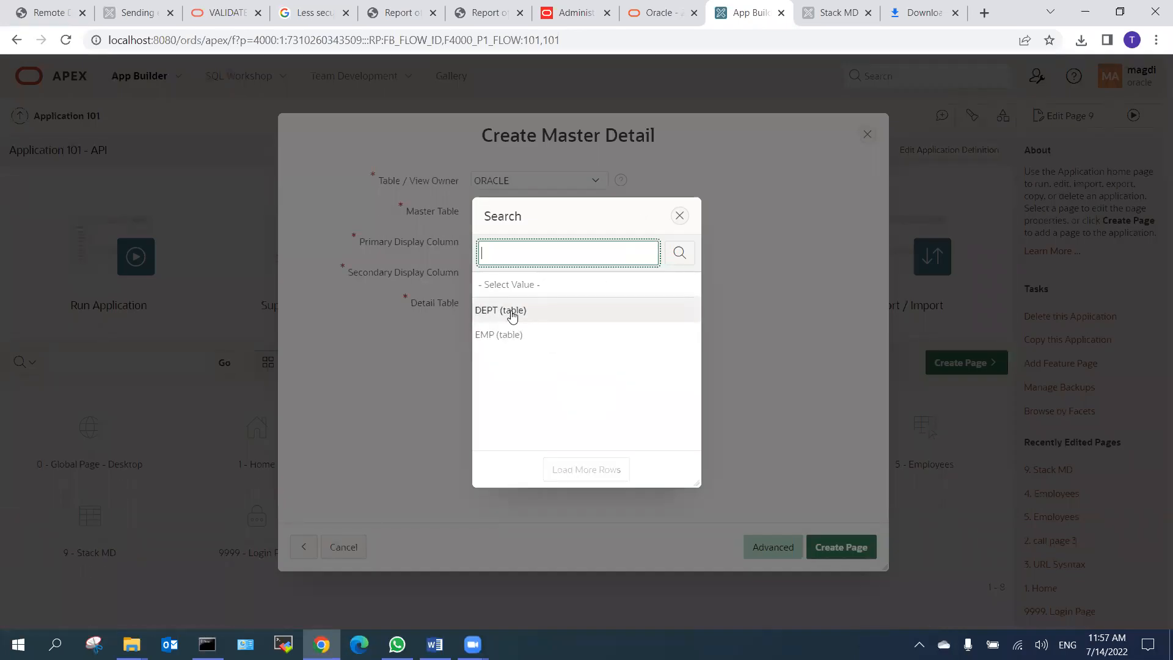
{"action": "left_click", "coordinate": [547, 323]}
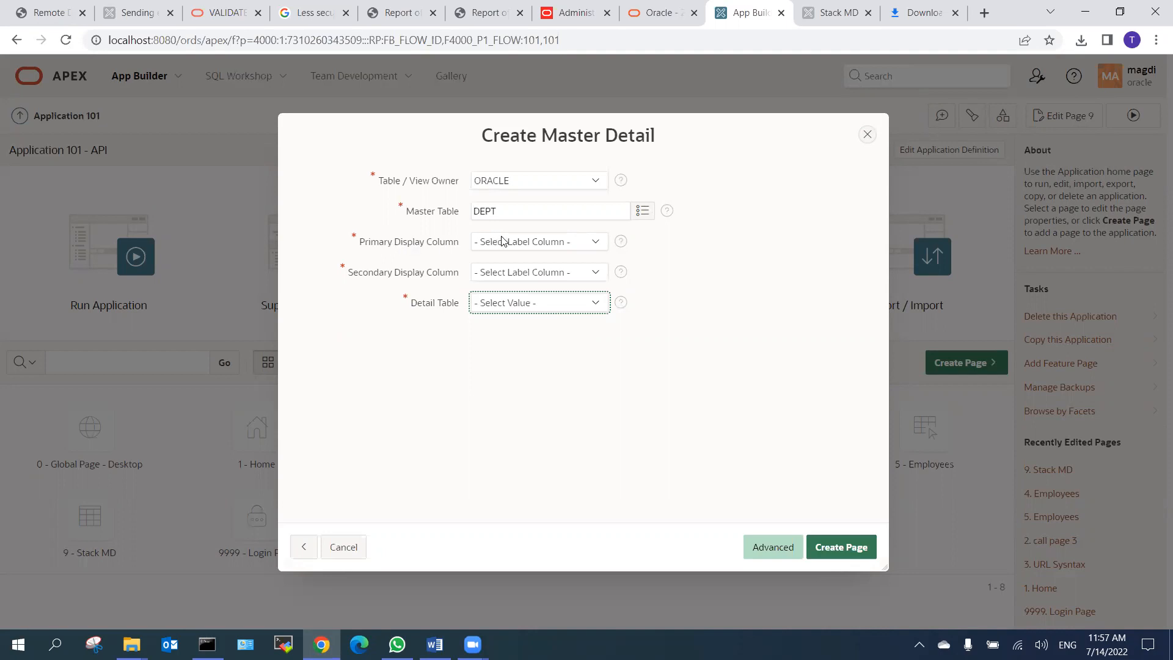
{"action": "left_click", "coordinate": [527, 242]}
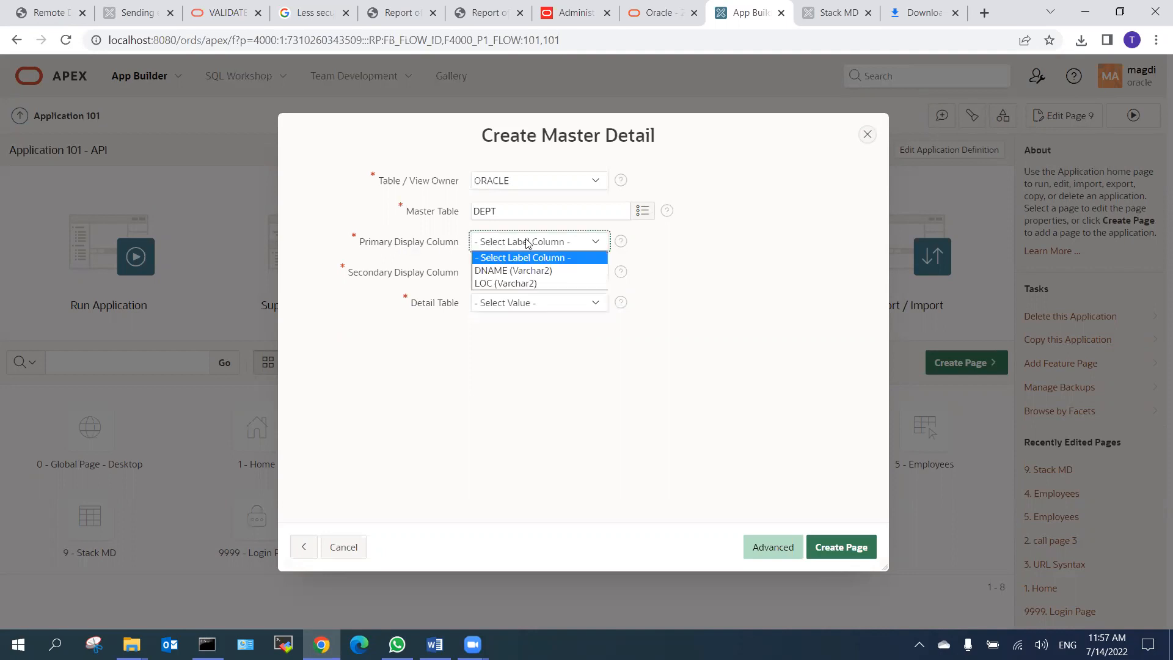
{"action": "left_click", "coordinate": [500, 272]}
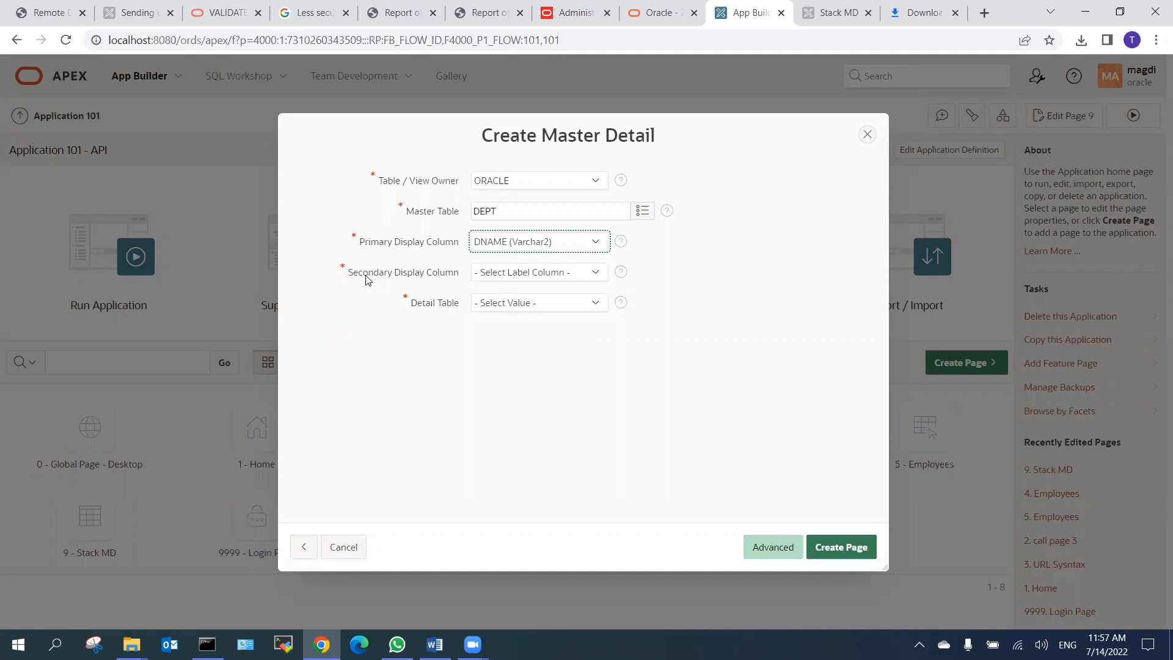
{"action": "left_click", "coordinate": [502, 272]}
{"action": "left_click", "coordinate": [490, 314]}
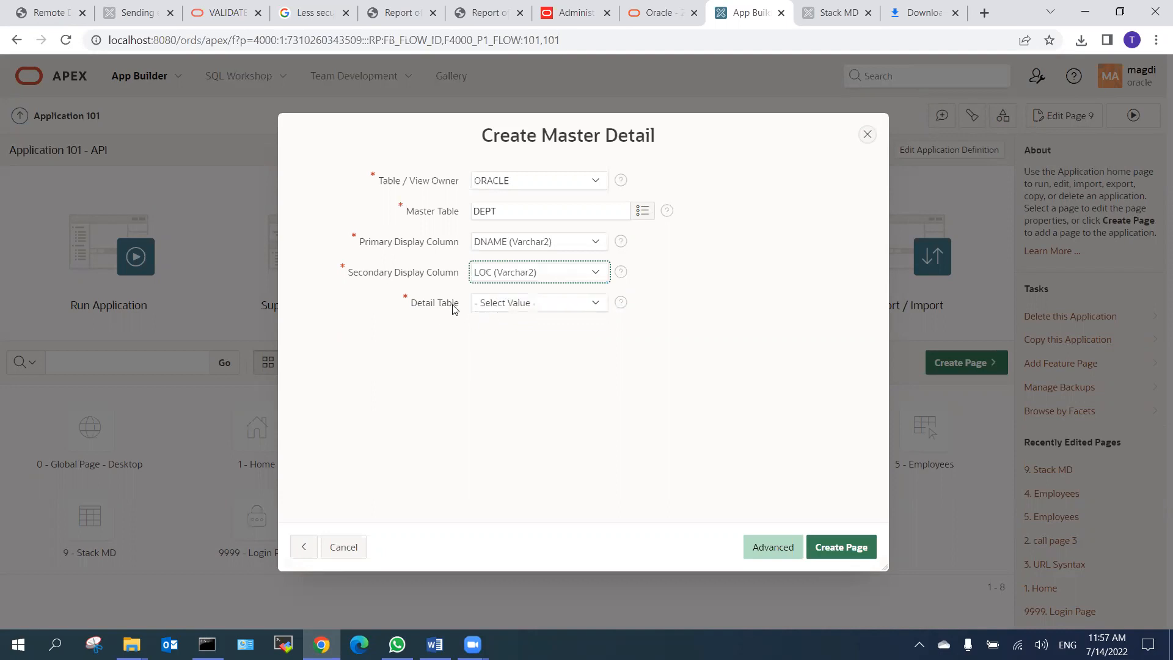
{"action": "left_click", "coordinate": [527, 303]}
{"action": "left_click", "coordinate": [492, 331]}
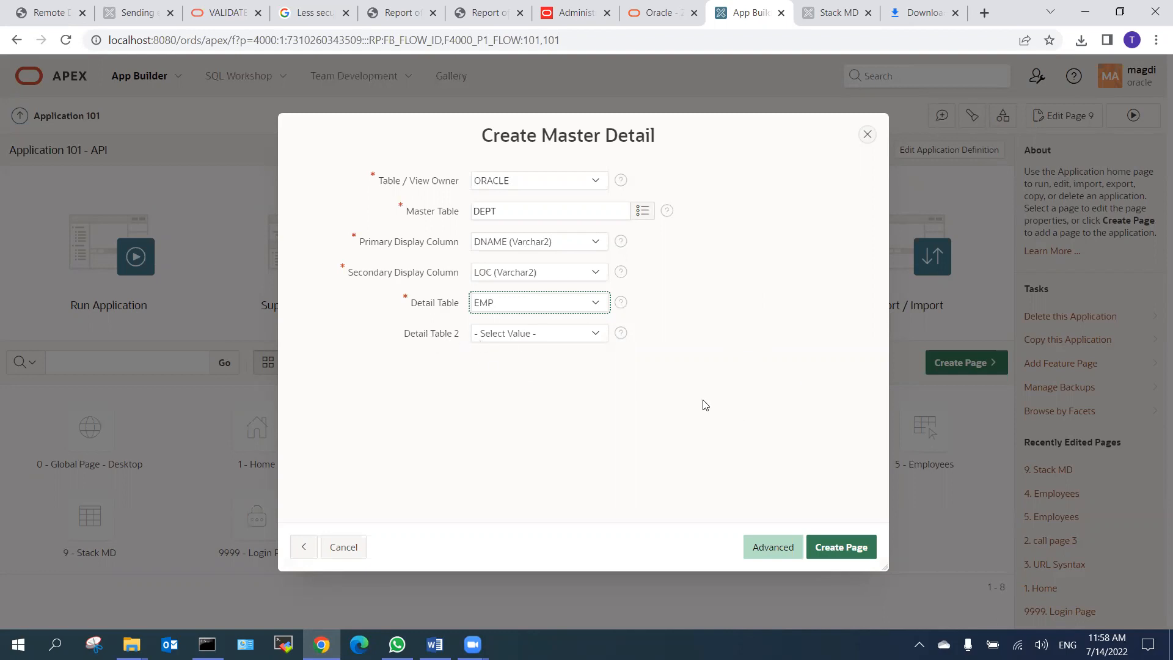
View the advanced page options, return to reselect DNAME and LOC as display columns with EMP as detail table, and create the page.
{"action": "left_click", "coordinate": [784, 548]}
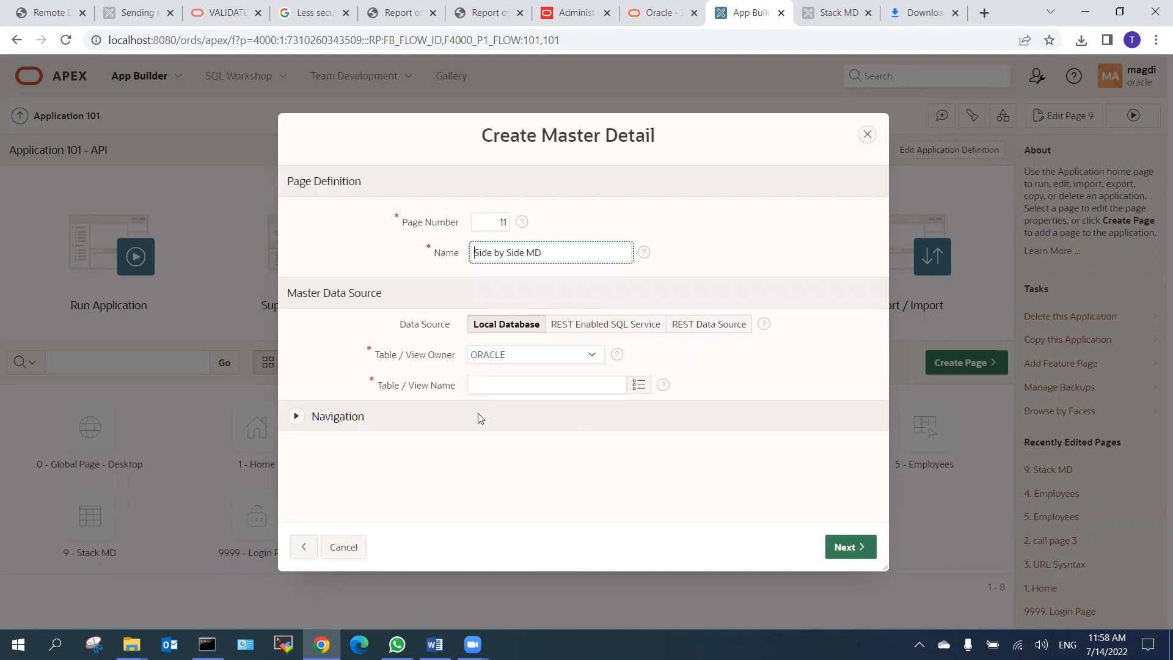
{"action": "left_click", "coordinate": [304, 550]}
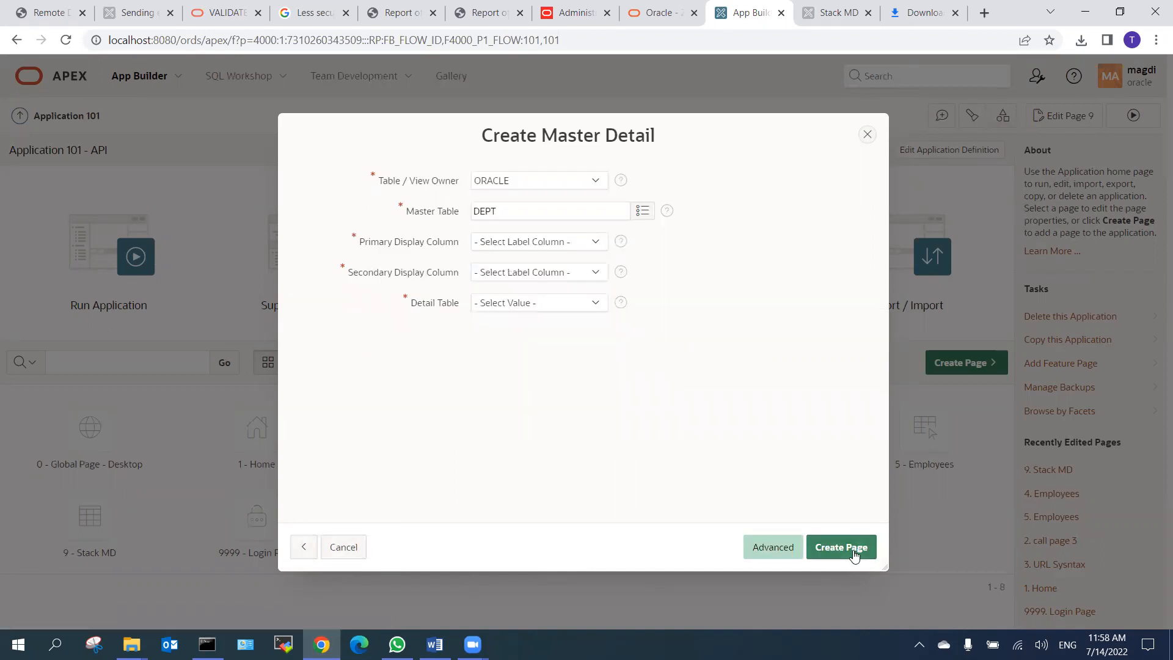
{"action": "left_click", "coordinate": [504, 247]}
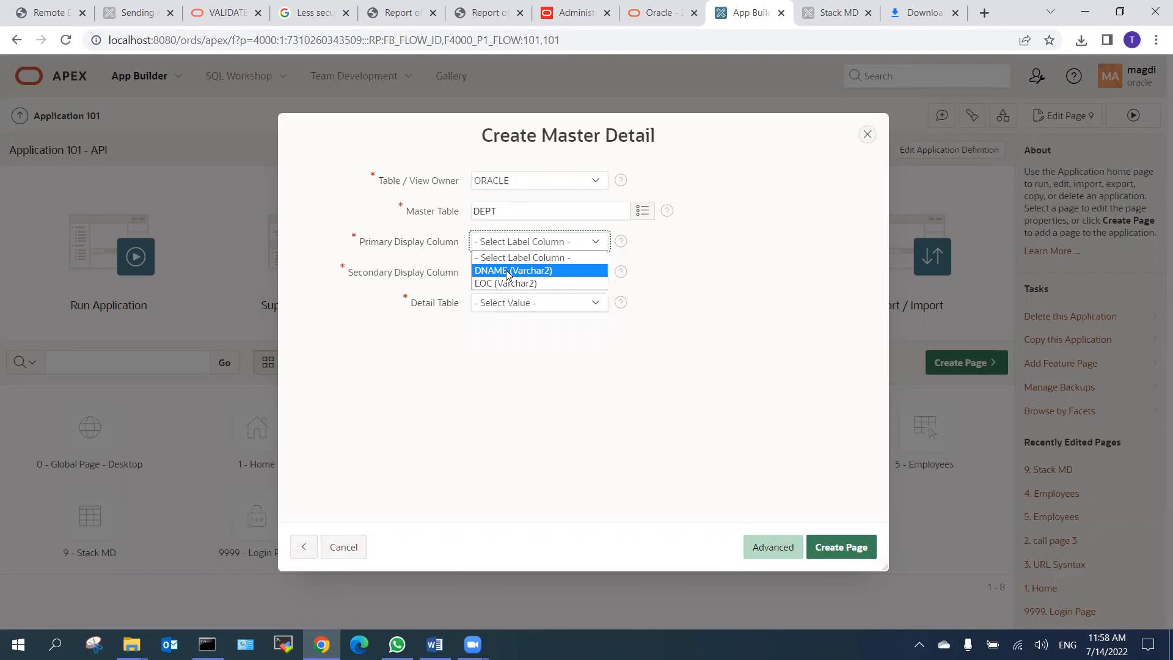
{"action": "left_click", "coordinate": [508, 267]}
{"action": "left_click", "coordinate": [509, 272]}
{"action": "left_click", "coordinate": [492, 314]}
{"action": "left_click", "coordinate": [499, 303]}
{"action": "left_click", "coordinate": [512, 333]}
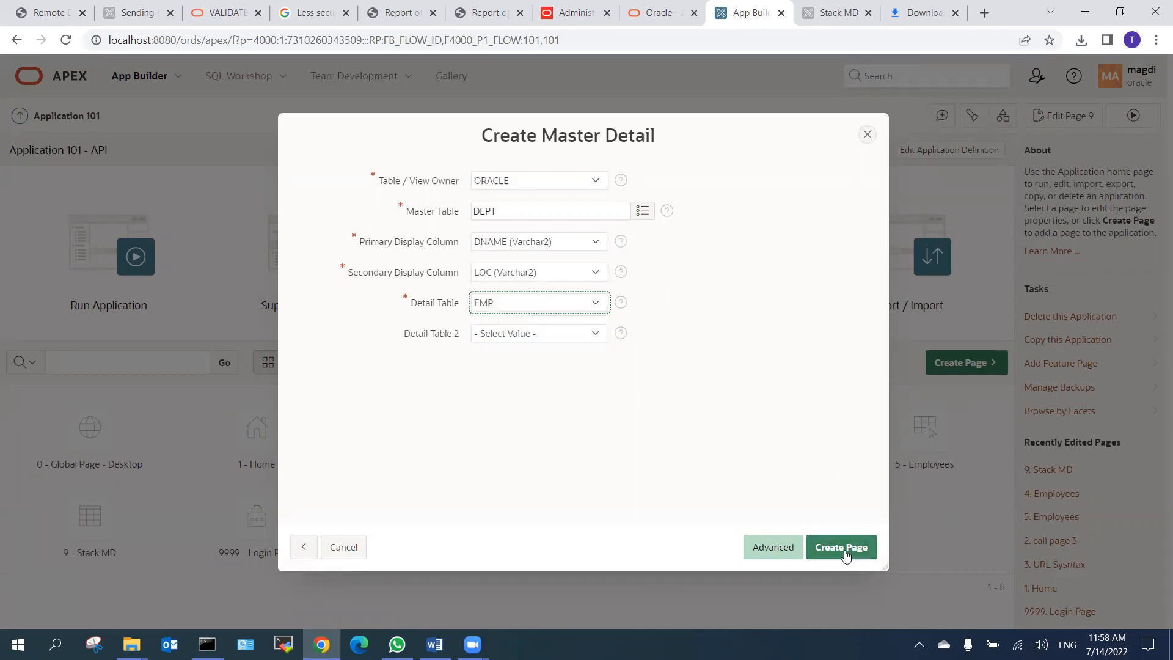
{"action": "left_click", "coordinate": [842, 549]}
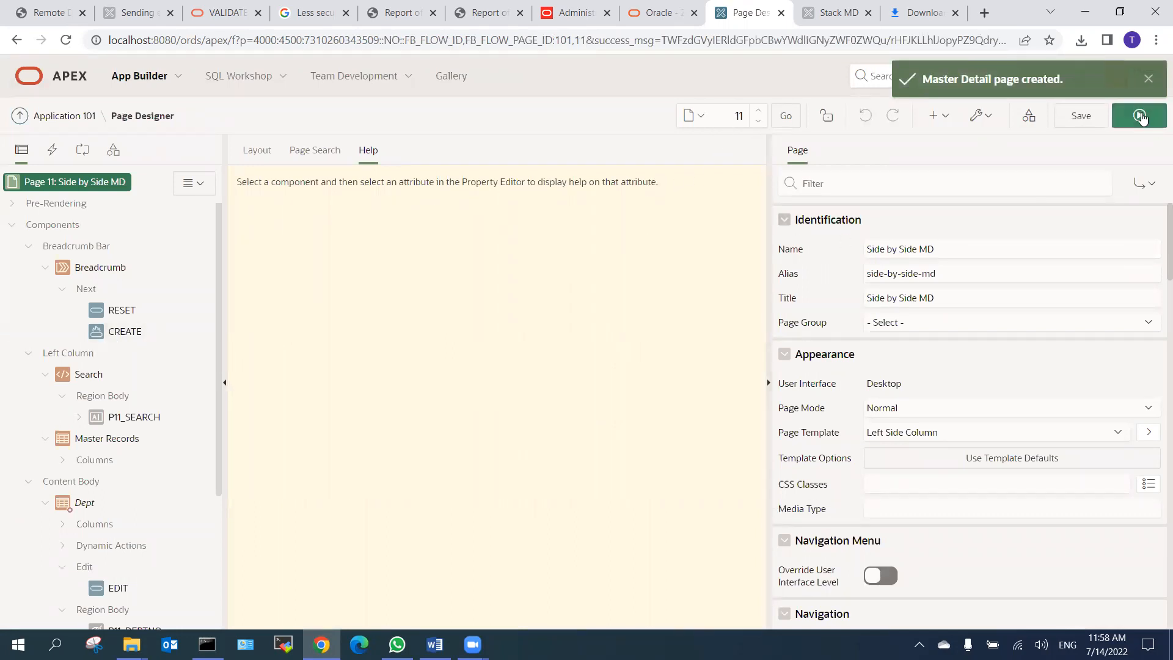
Run the new Side by Side MD page, and examine the page list on Application 101's home.
{"action": "left_click", "coordinate": [1141, 117]}
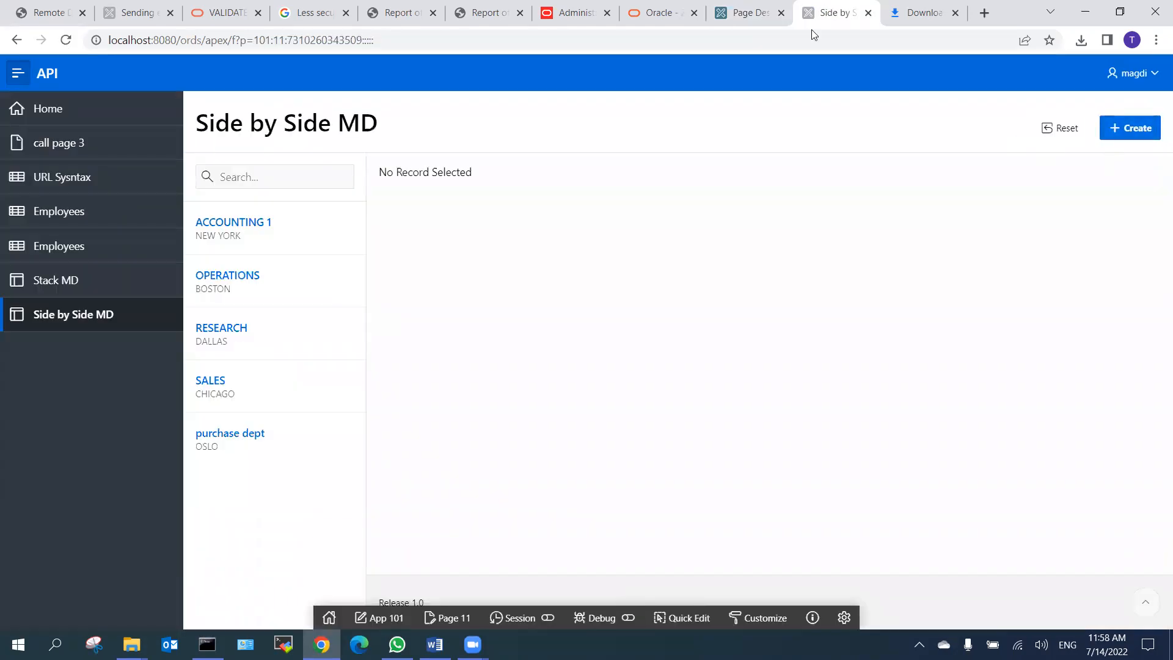
{"action": "left_click", "coordinate": [742, 13]}
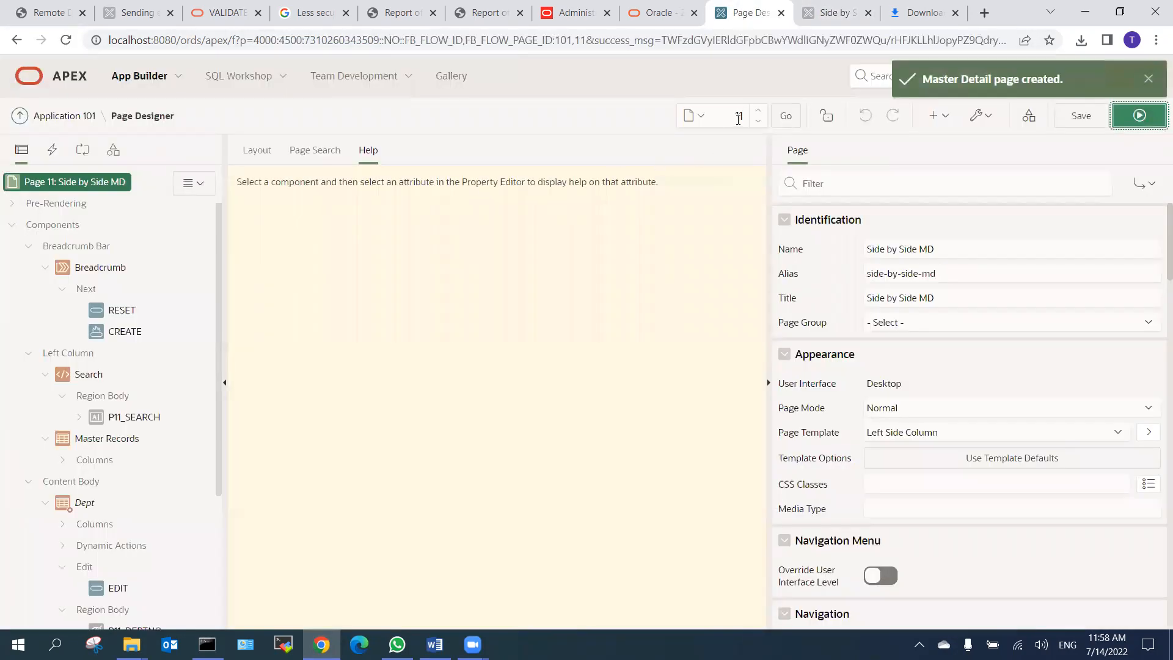
{"action": "left_click", "coordinate": [65, 117]}
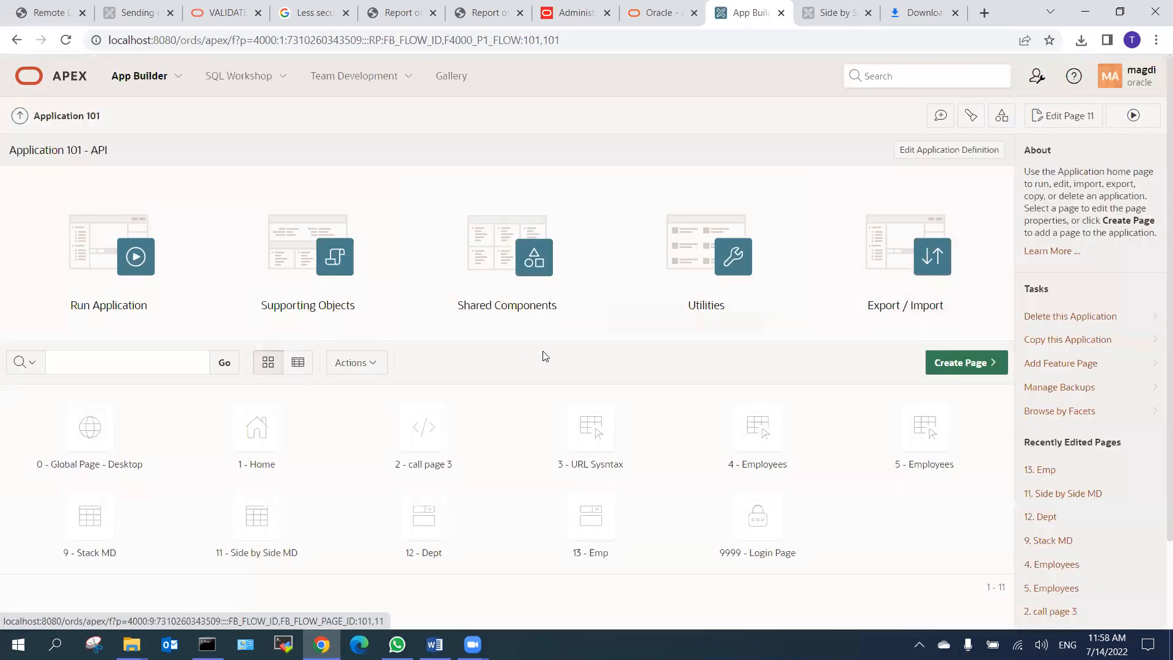
{"action": "scroll", "coordinate": [519, 464], "scroll_direction": "down", "scroll_amount": 2}
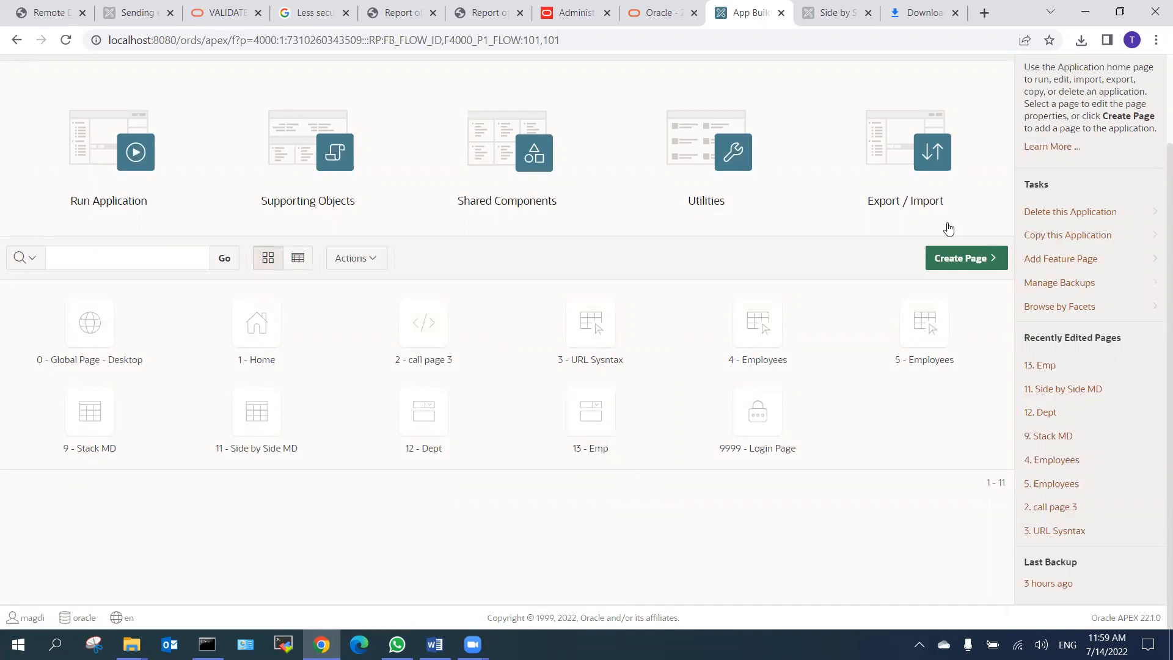
Browse each department on the running Side by Side MD page and examine the ACCOUNTING 1 department's name and location.
{"action": "left_click", "coordinate": [834, 12]}
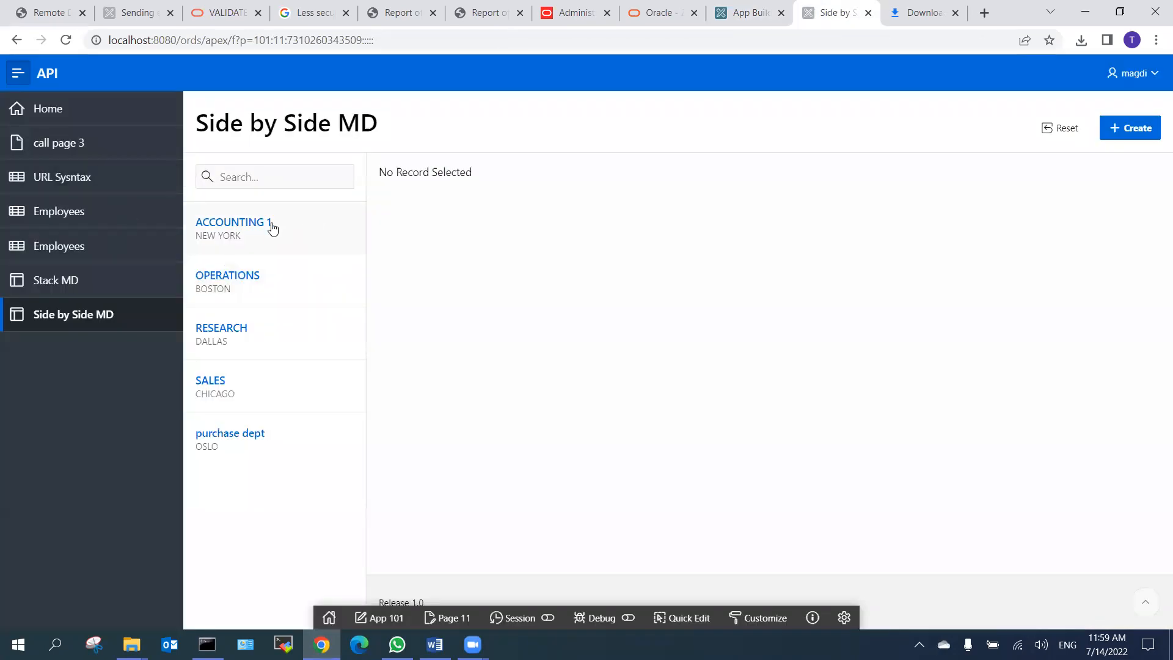
{"action": "left_click", "coordinate": [227, 228]}
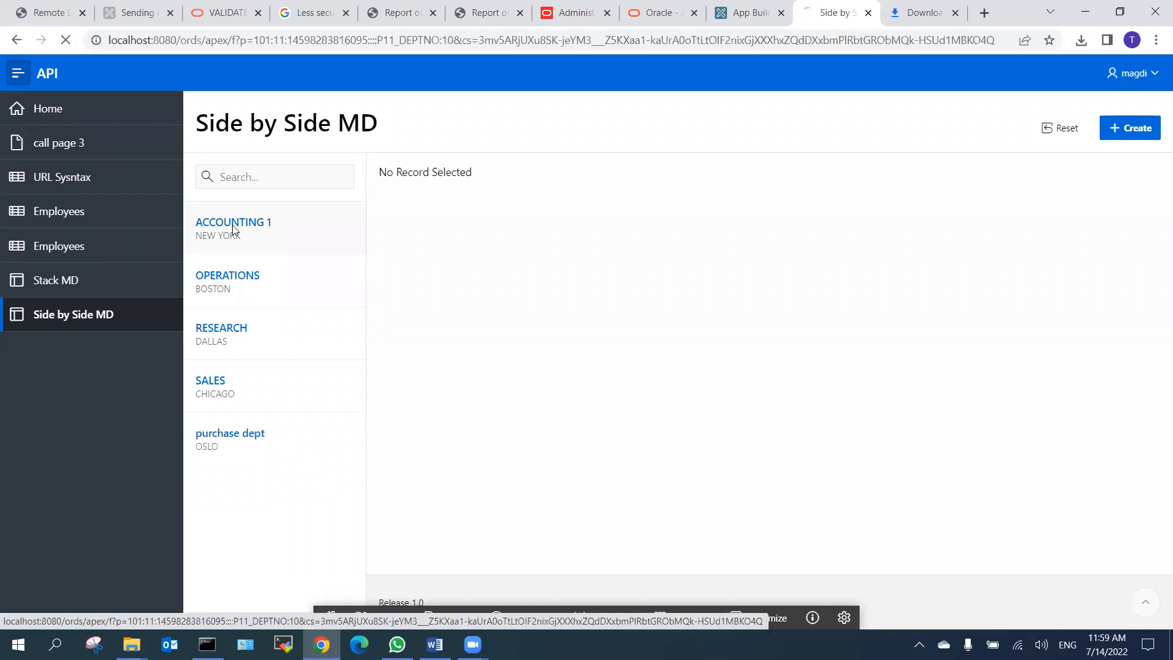
{"action": "left_click", "coordinate": [238, 275]}
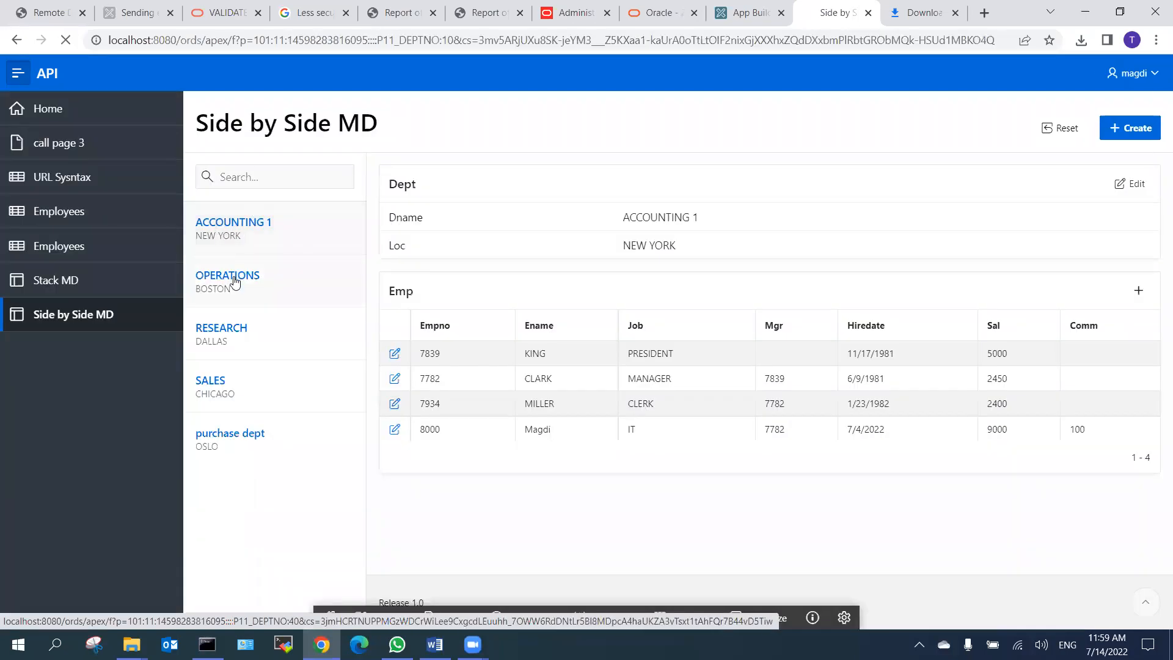
{"action": "left_click", "coordinate": [236, 340]}
{"action": "left_click", "coordinate": [221, 382]}
{"action": "left_click", "coordinate": [227, 437]}
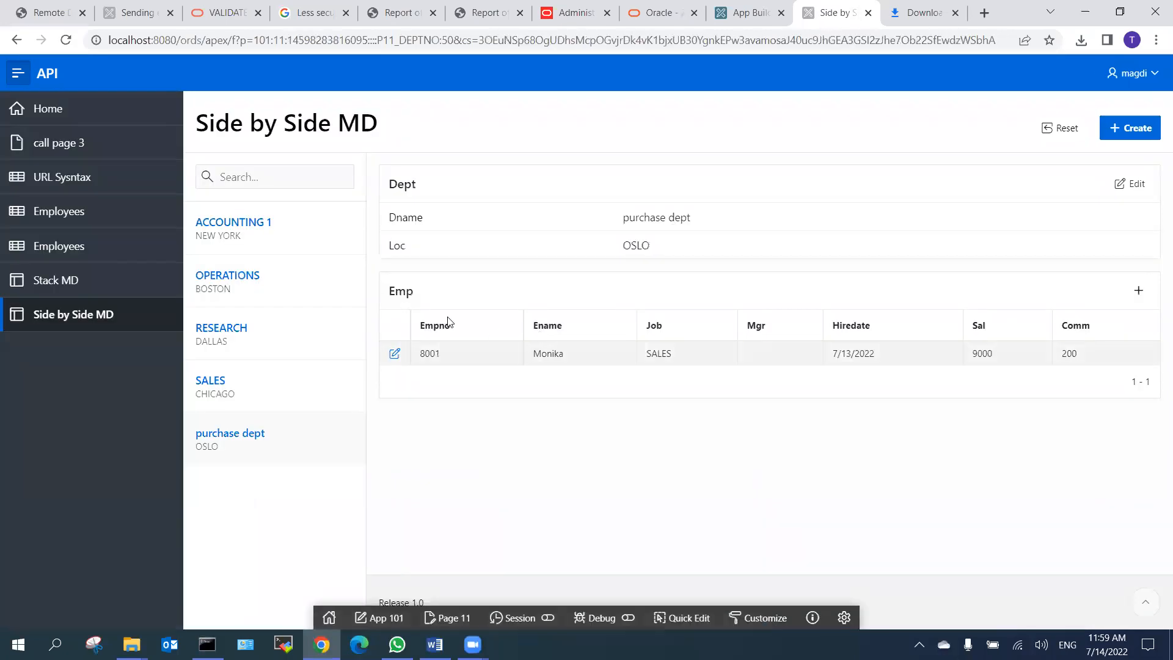
{"action": "left_click", "coordinate": [256, 229]}
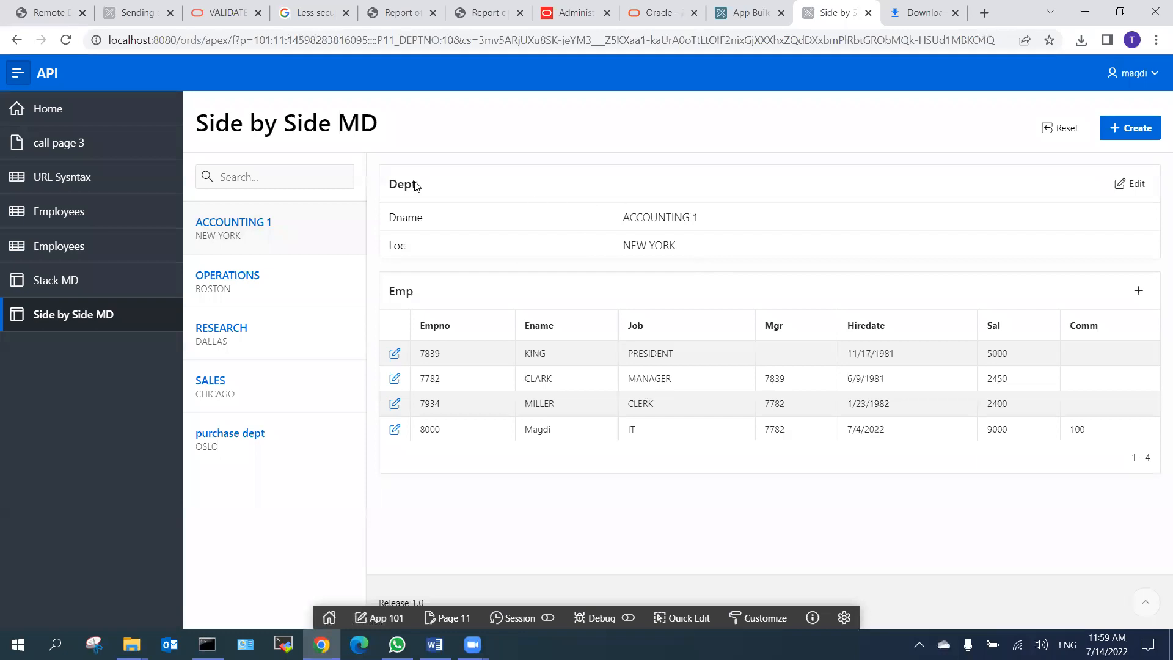
{"action": "double_click", "coordinate": [660, 217]}
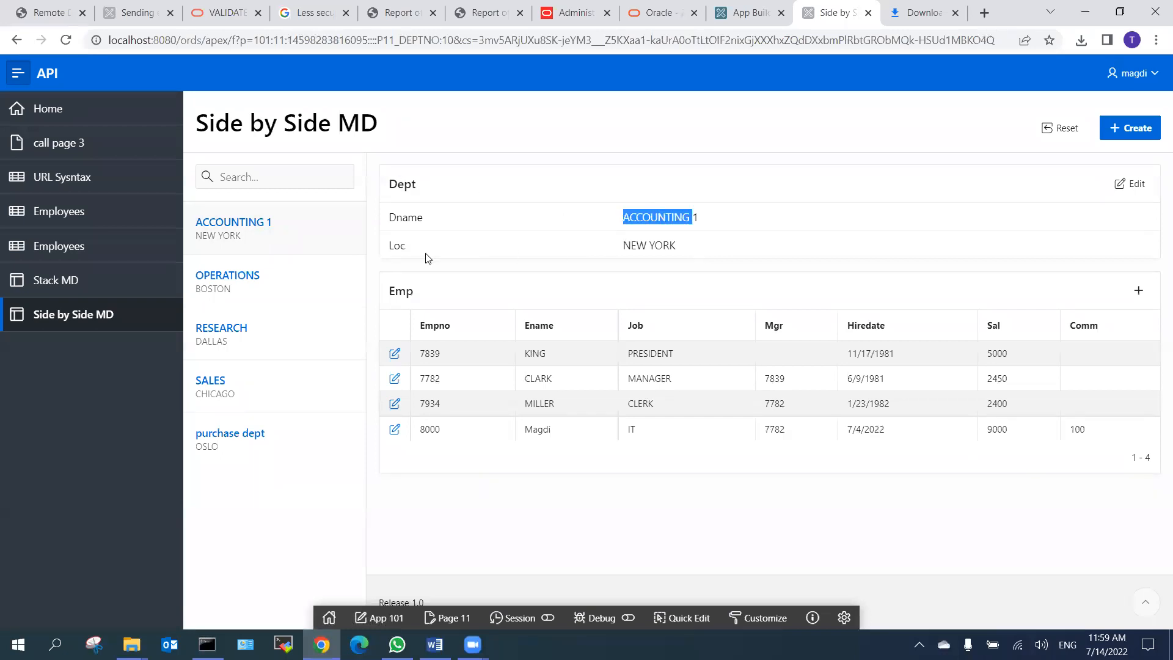
{"action": "double_click", "coordinate": [657, 245]}
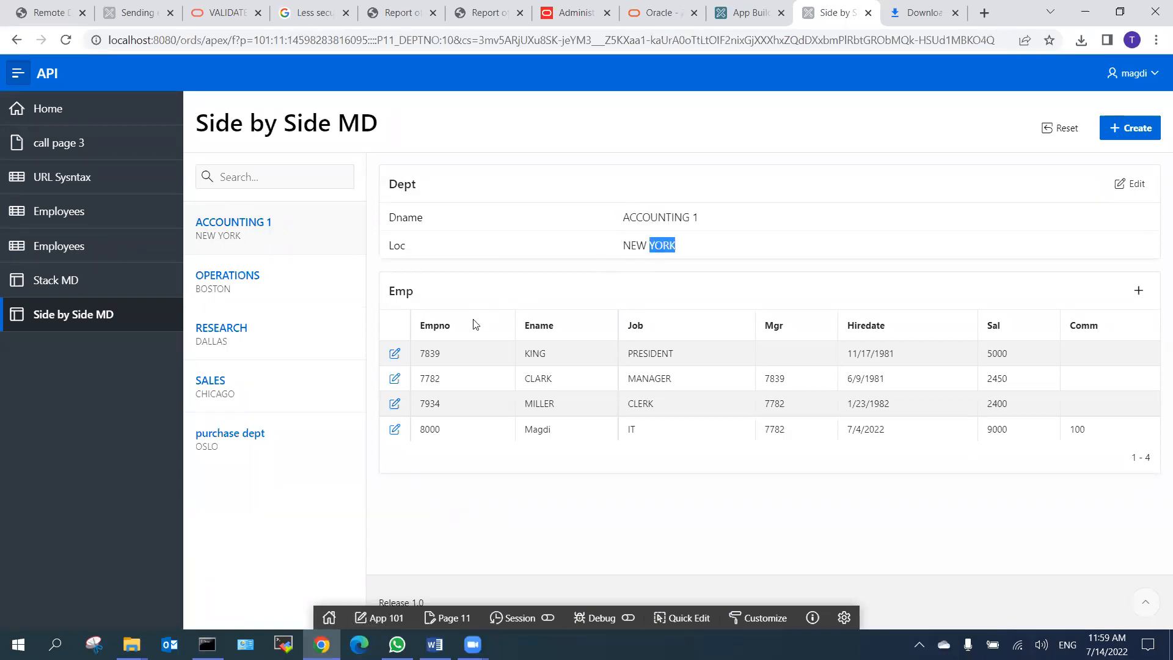
{"action": "double_click", "coordinate": [678, 215]}
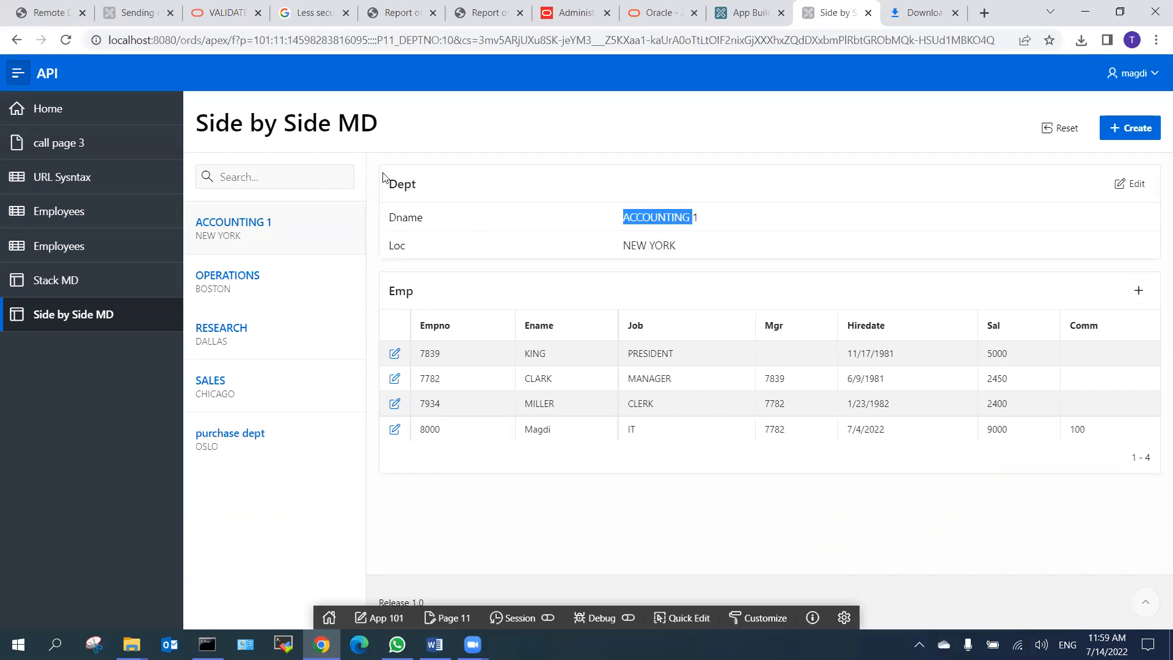
Rename the ACCOUNTING 1 department to ACCOUNTING and apply the change.
{"action": "left_click", "coordinate": [1131, 191]}
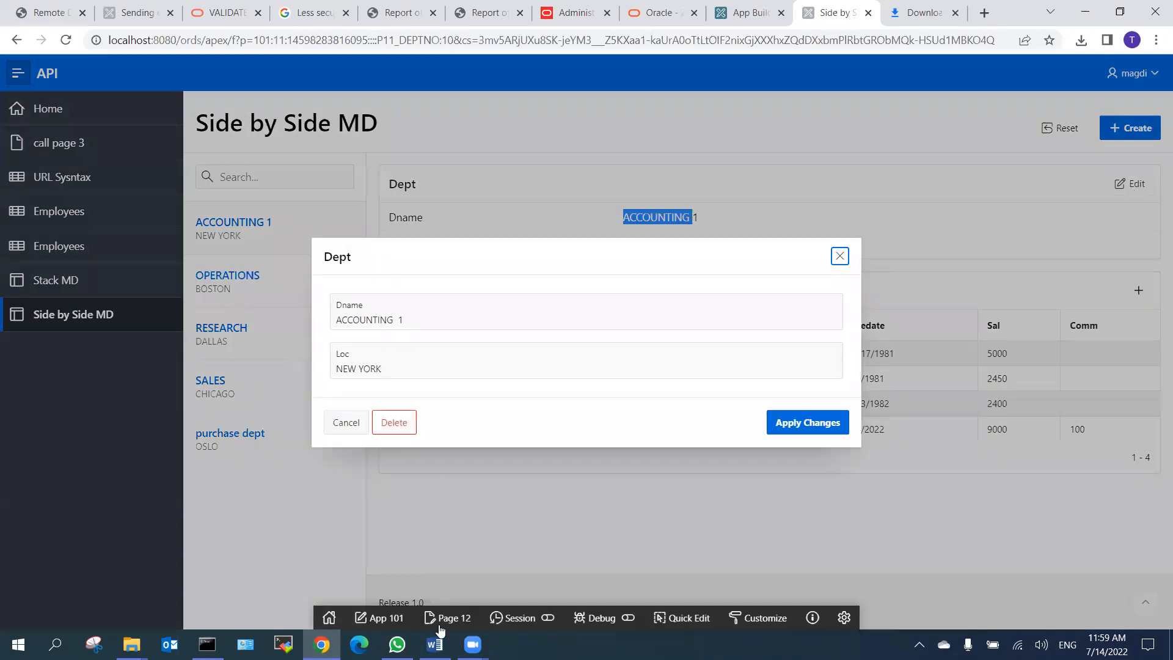
{"action": "left_click", "coordinate": [420, 329]}
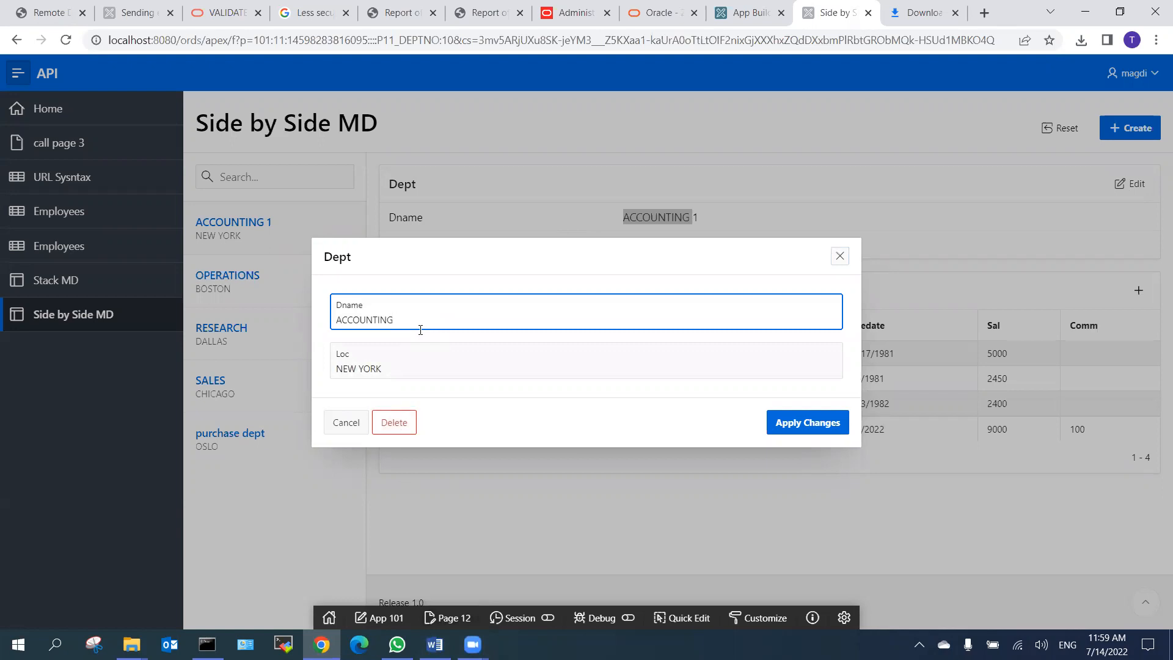
{"action": "left_click", "coordinate": [818, 422]}
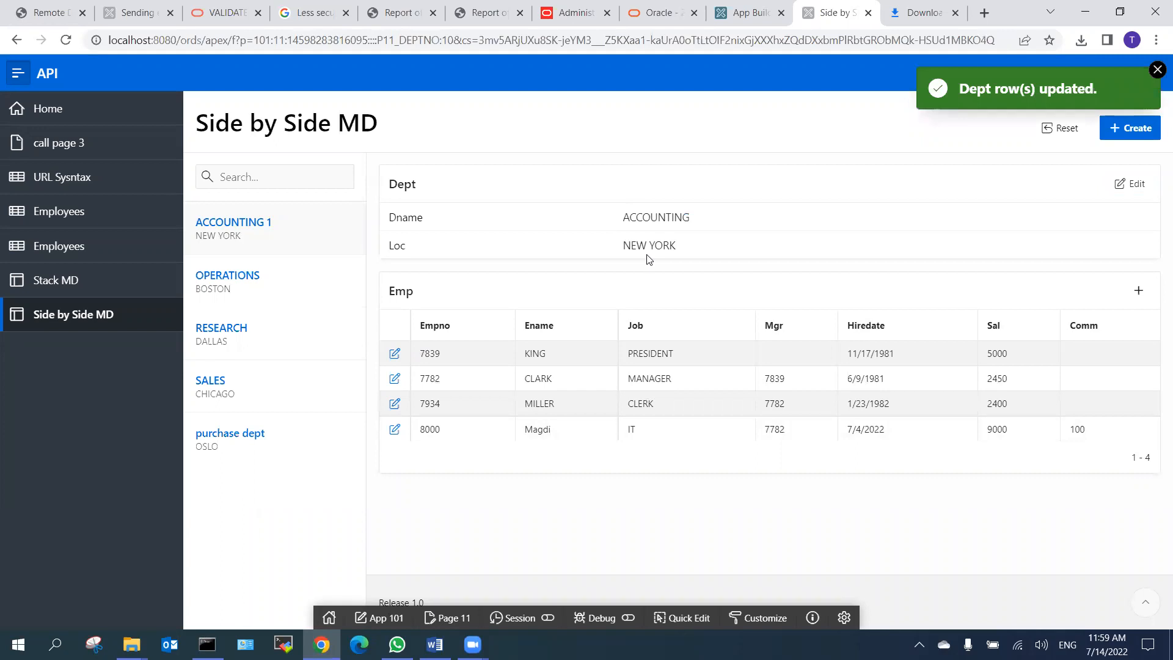
Set the hire date of the ACCOUNTING department's PRESIDENT to 11/16/1981 and apply the change.
{"action": "left_click", "coordinate": [394, 355]}
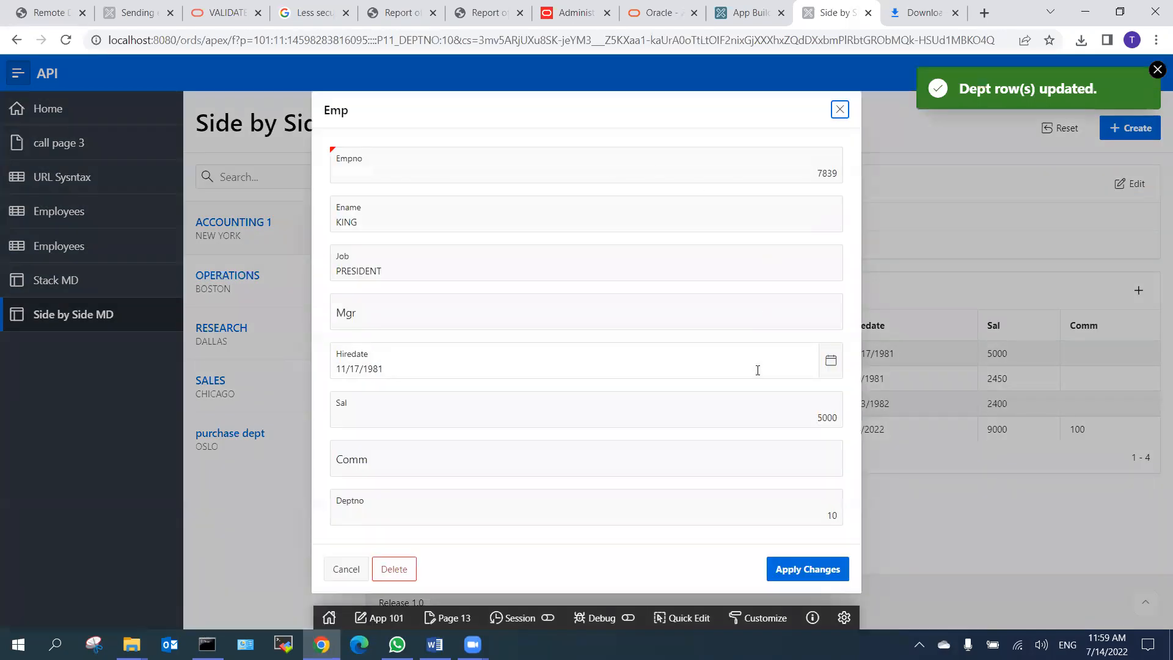
{"action": "left_click", "coordinate": [830, 360]}
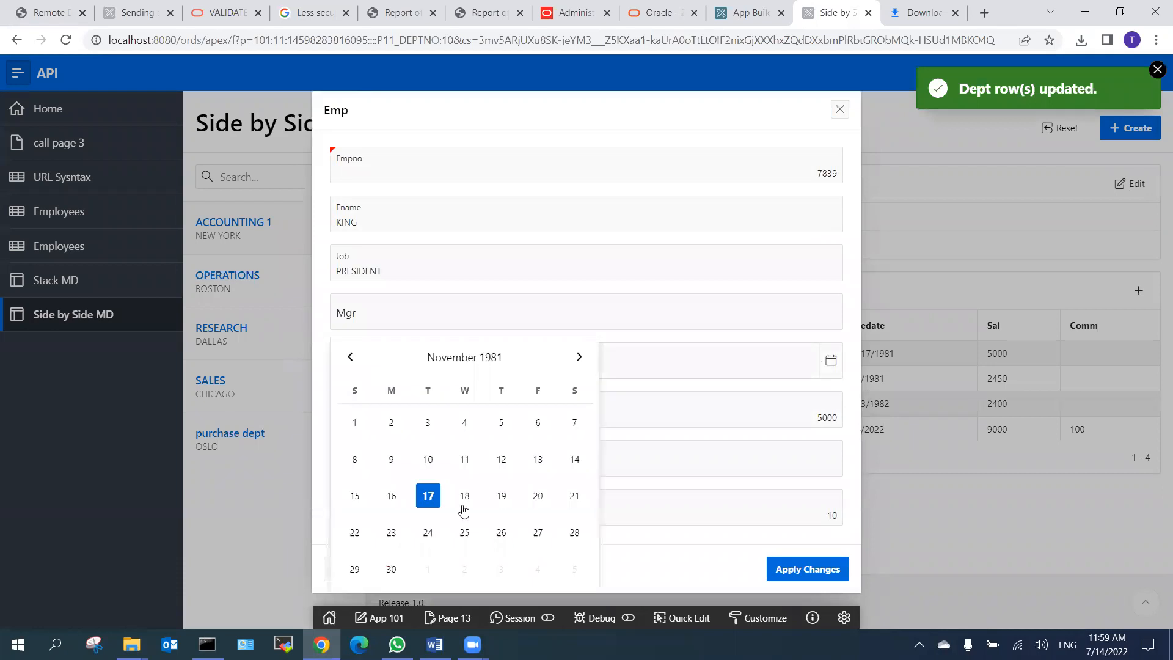
{"action": "left_click", "coordinate": [392, 496]}
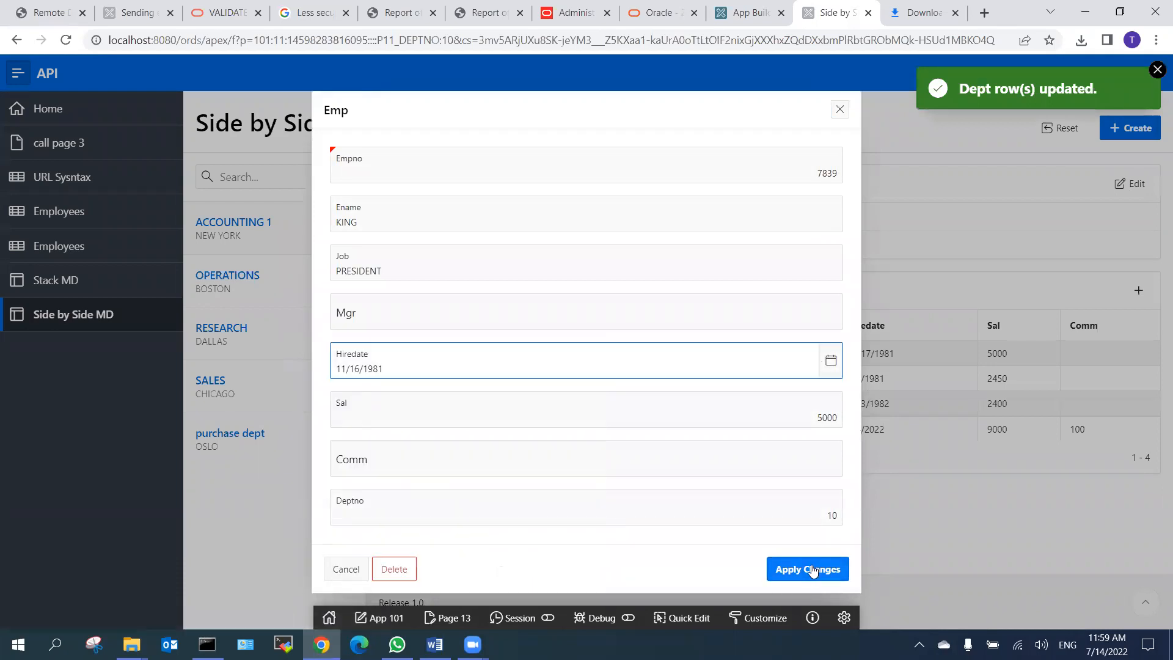
{"action": "left_click", "coordinate": [813, 569]}
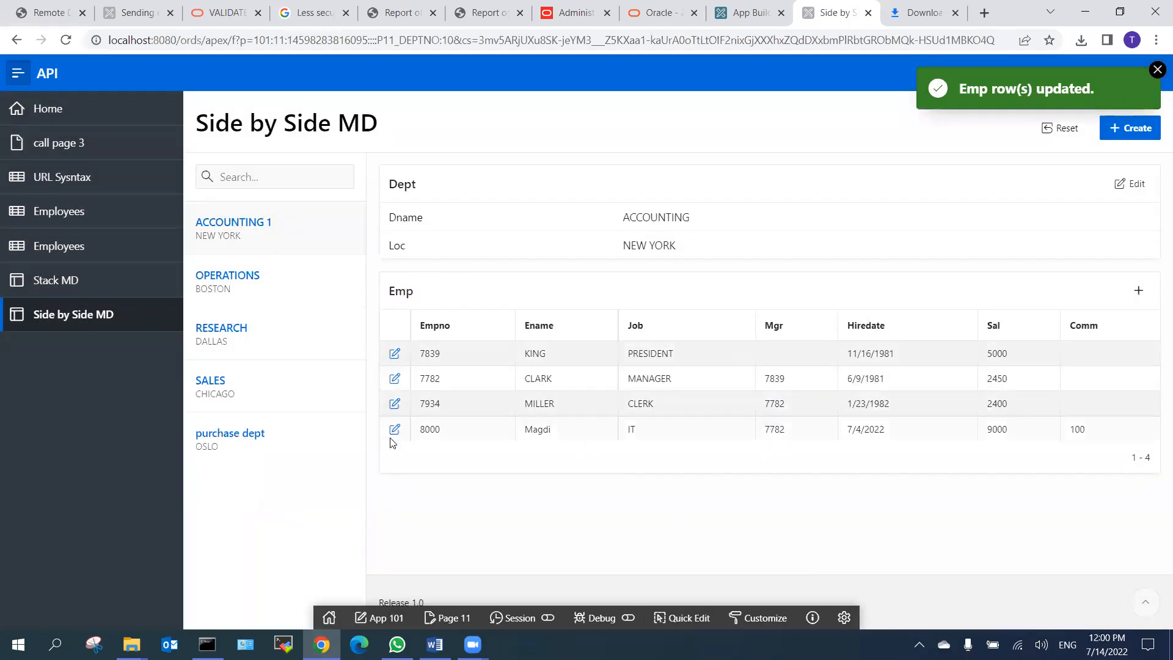
Start a new employee record for the ACCOUNTING department, entering the employee number, the employee's name and the job IT.
{"action": "left_click", "coordinate": [1140, 291]}
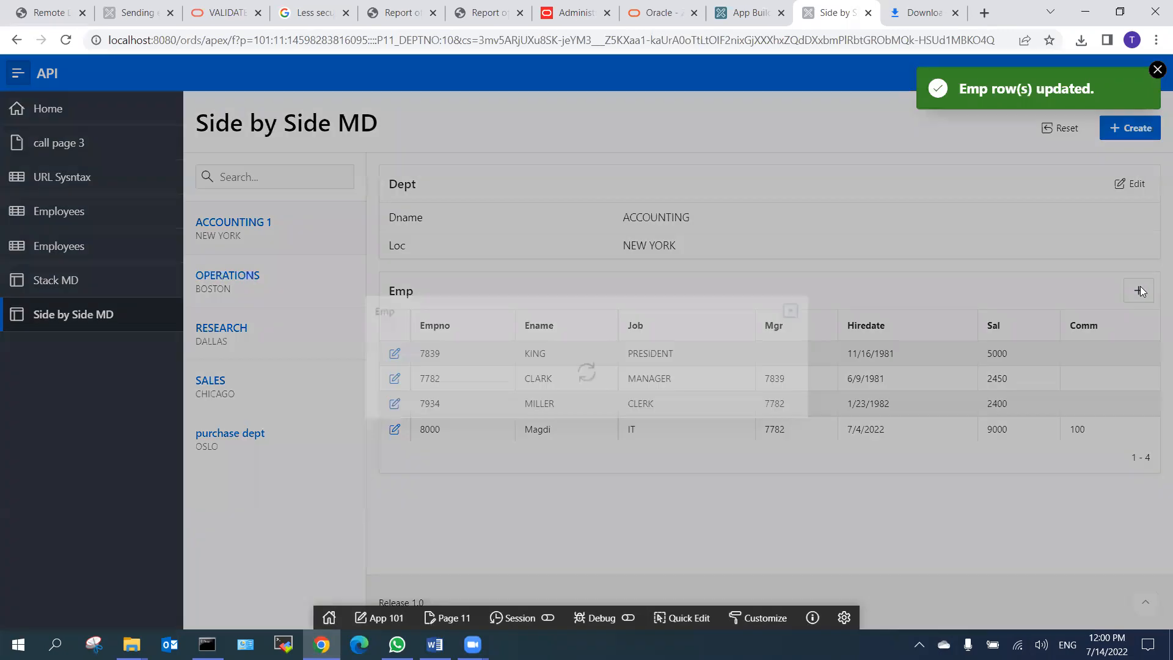
{"action": "left_click", "coordinate": [428, 173]}
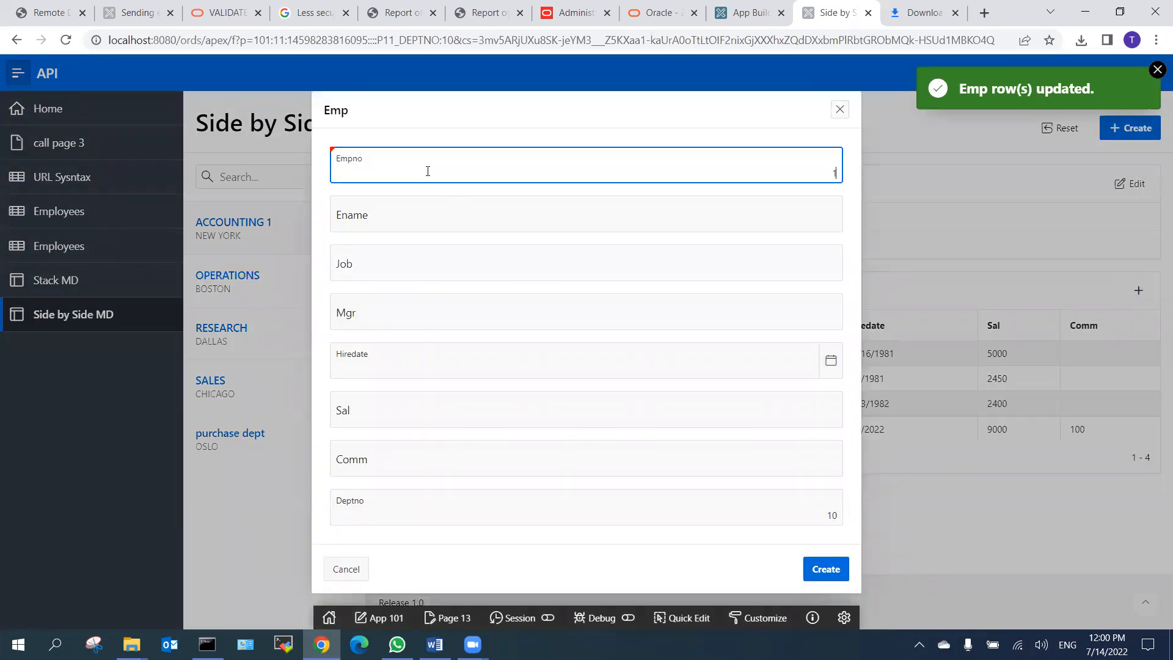
{"action": "key", "text": "Tab"}
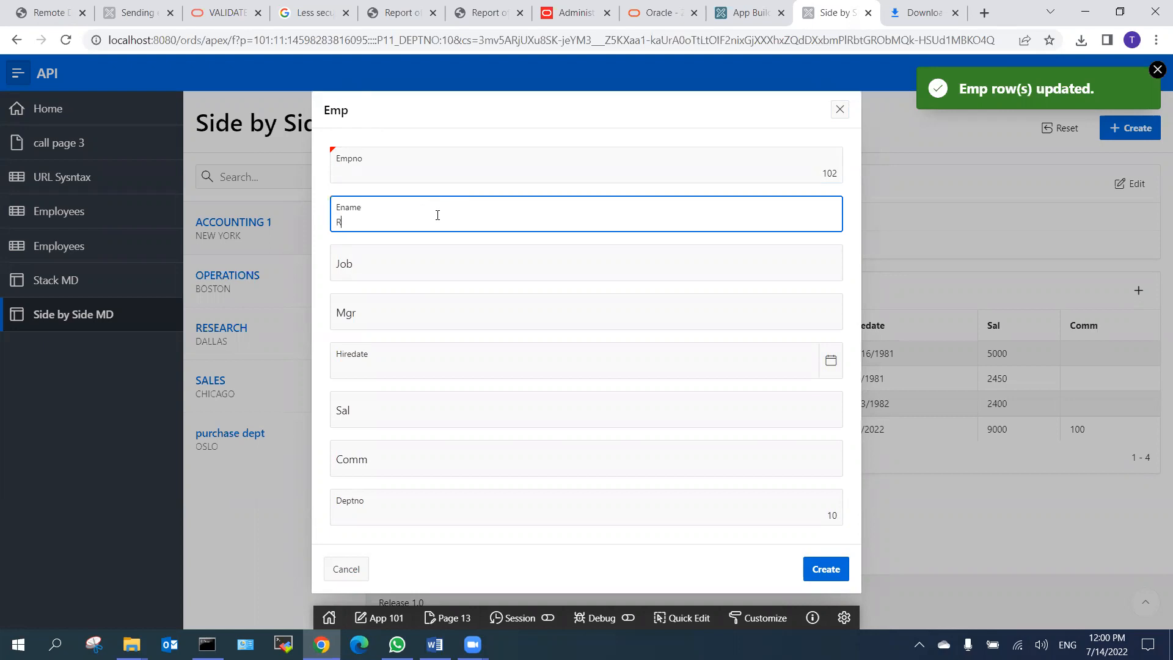
{"action": "key", "text": "Tab"}
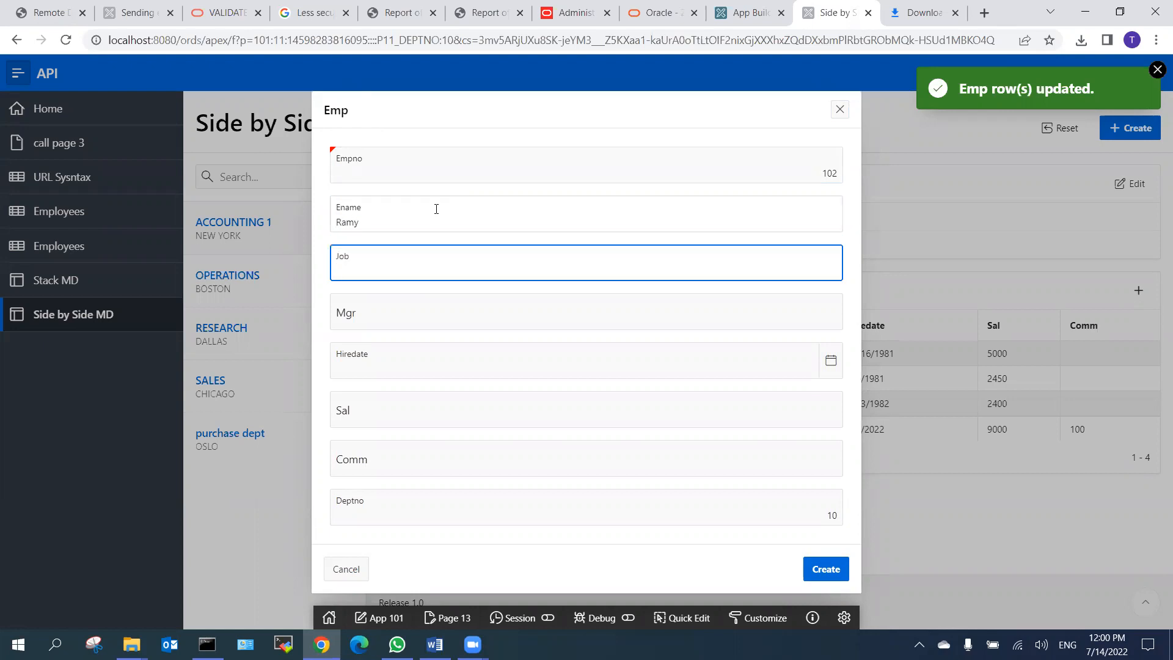
{"action": "key", "text": "Tab"}
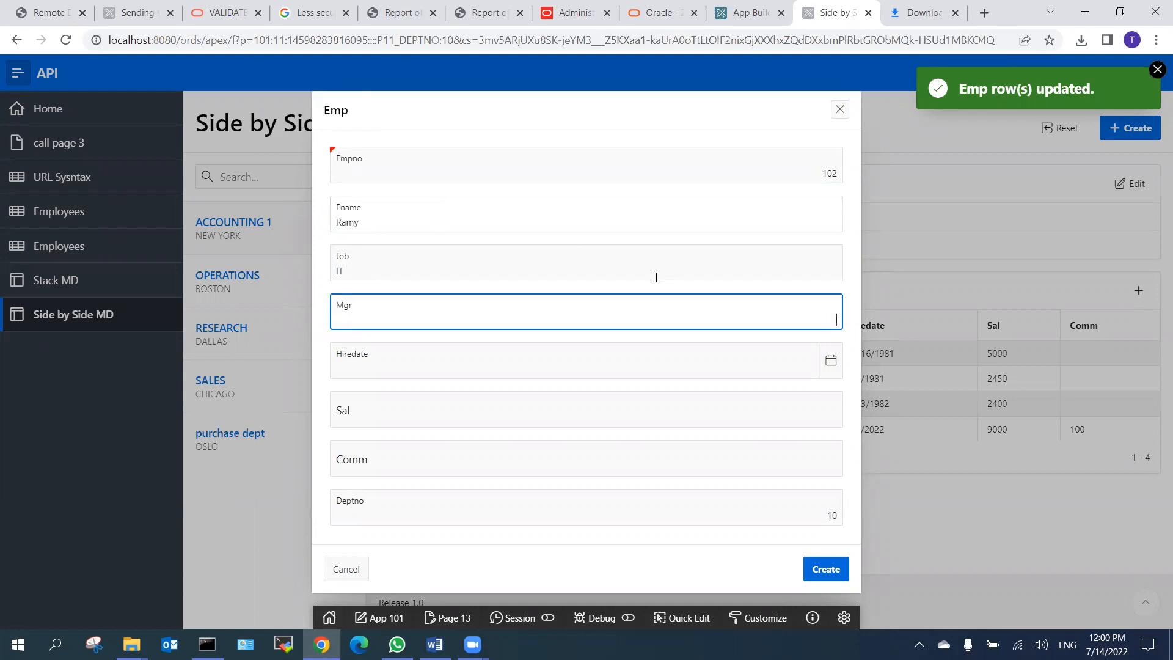
Set the new employee's hire date to 7/05/2022 and salary to 6000, then create the record and check it in the employee list.
{"action": "left_click", "coordinate": [831, 360]}
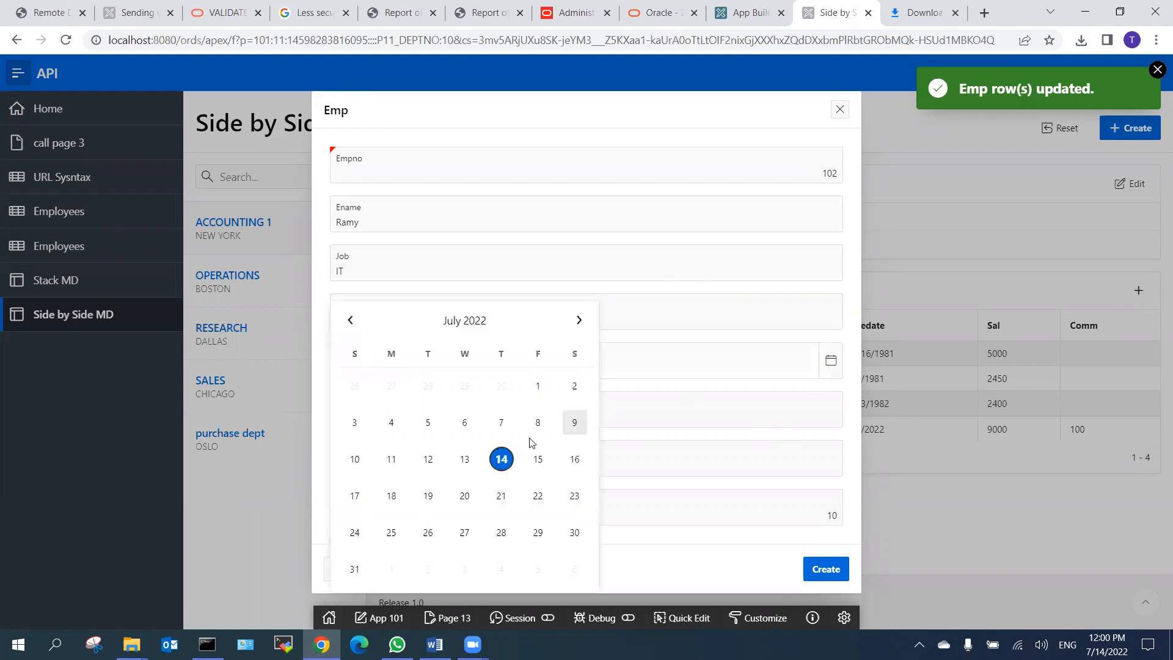
{"action": "left_click", "coordinate": [429, 426]}
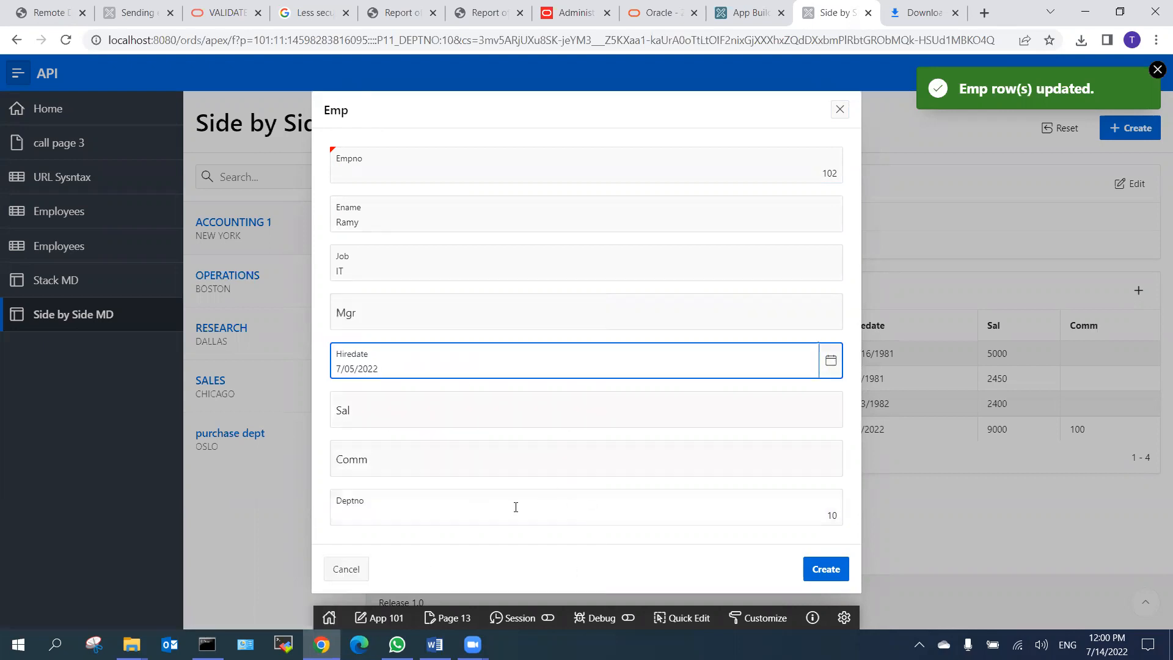
{"action": "left_click", "coordinate": [342, 415]}
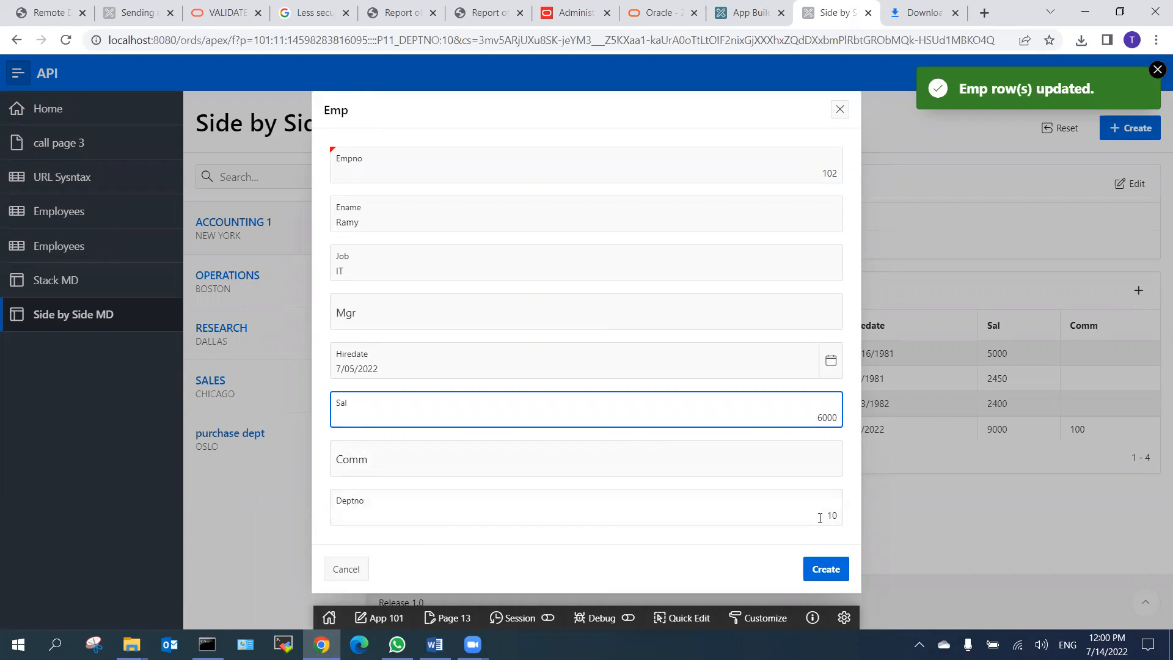
{"action": "double_click", "coordinate": [841, 515]}
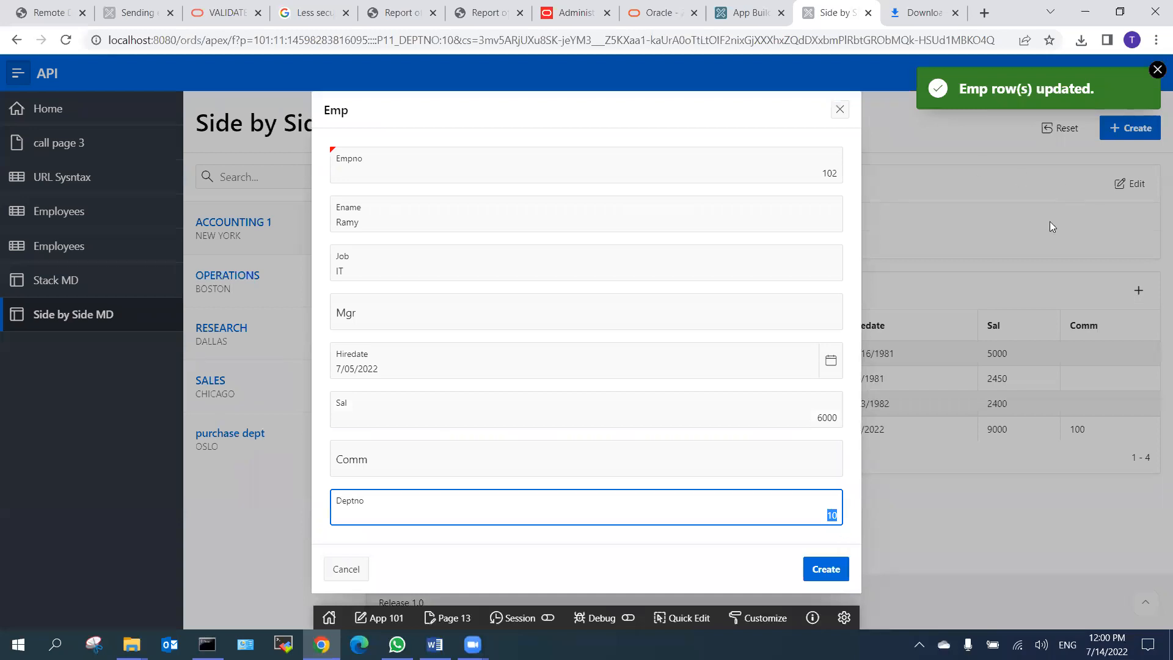
{"action": "left_click", "coordinate": [825, 568]}
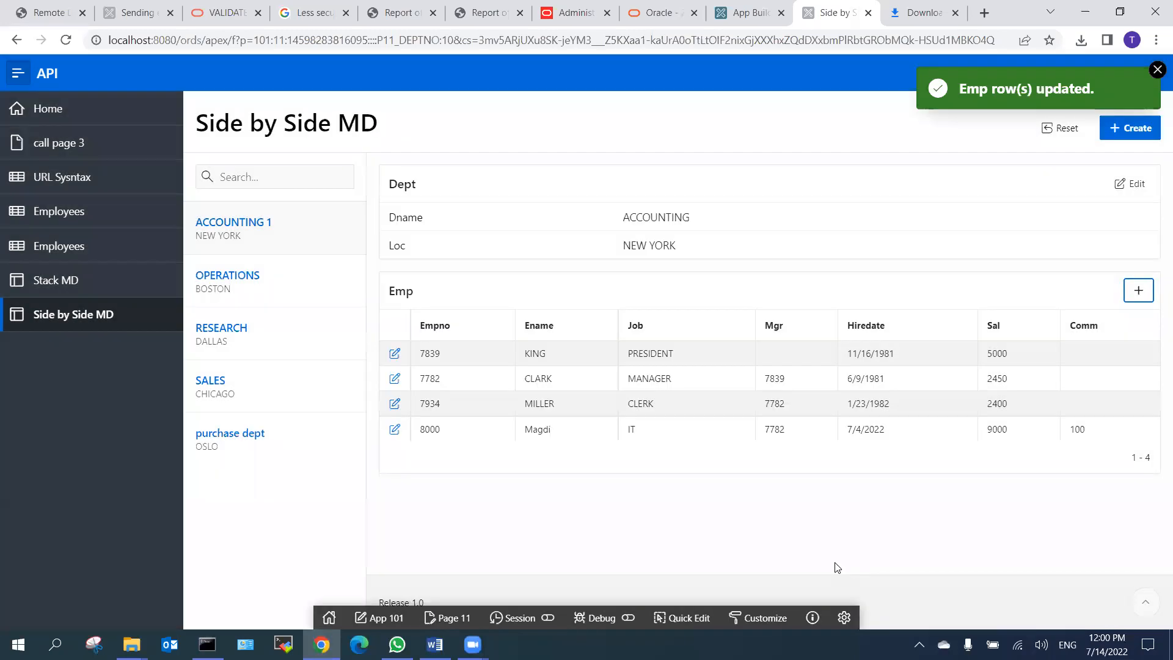
{"action": "double_click", "coordinate": [531, 355]}
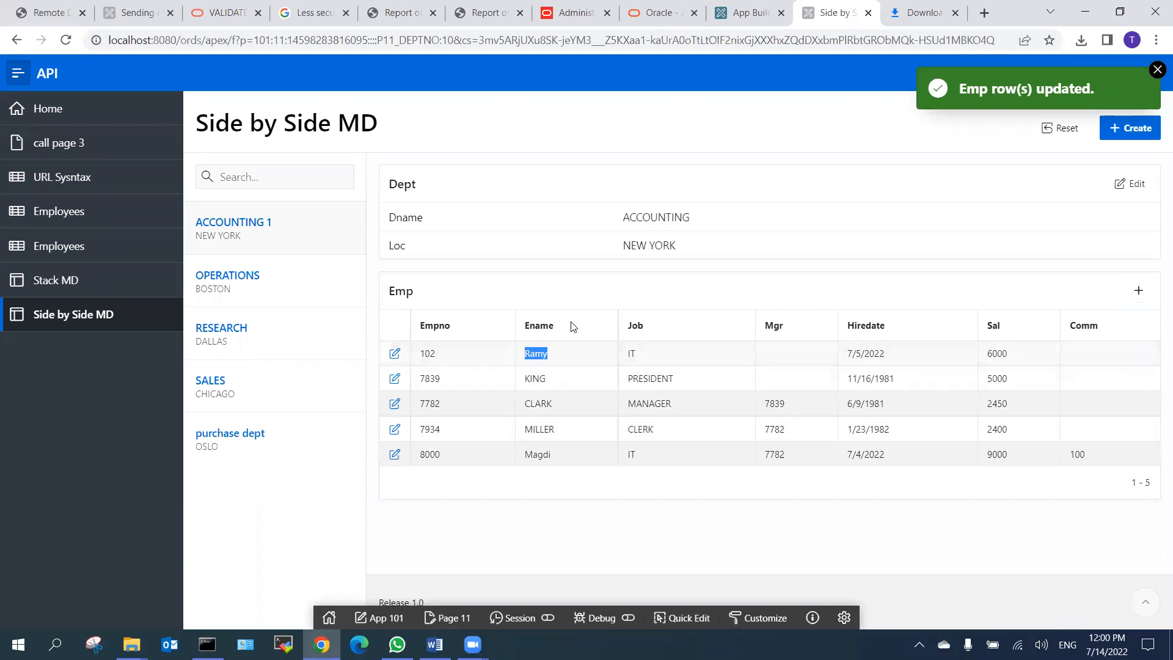
Create a new department named ANALYSIS with the location ROME.
{"action": "left_click", "coordinate": [1133, 135]}
{"action": "left_click", "coordinate": [406, 320]}
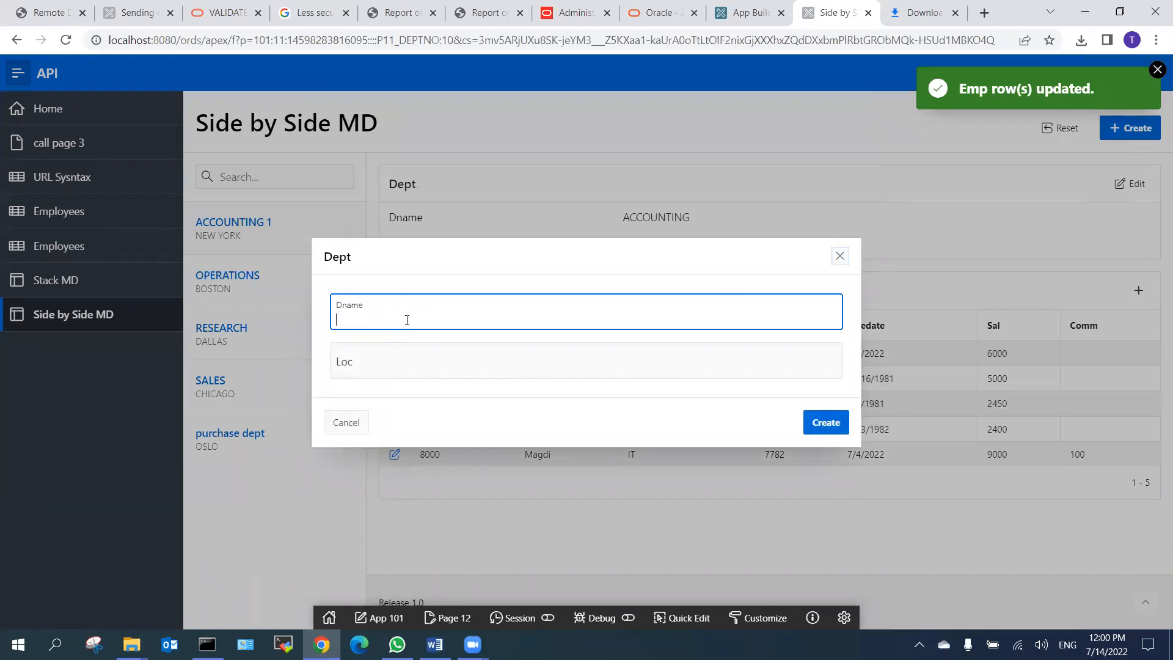
{"action": "type", "text": "ANALYSIS"}
{"action": "left_click", "coordinate": [415, 359]}
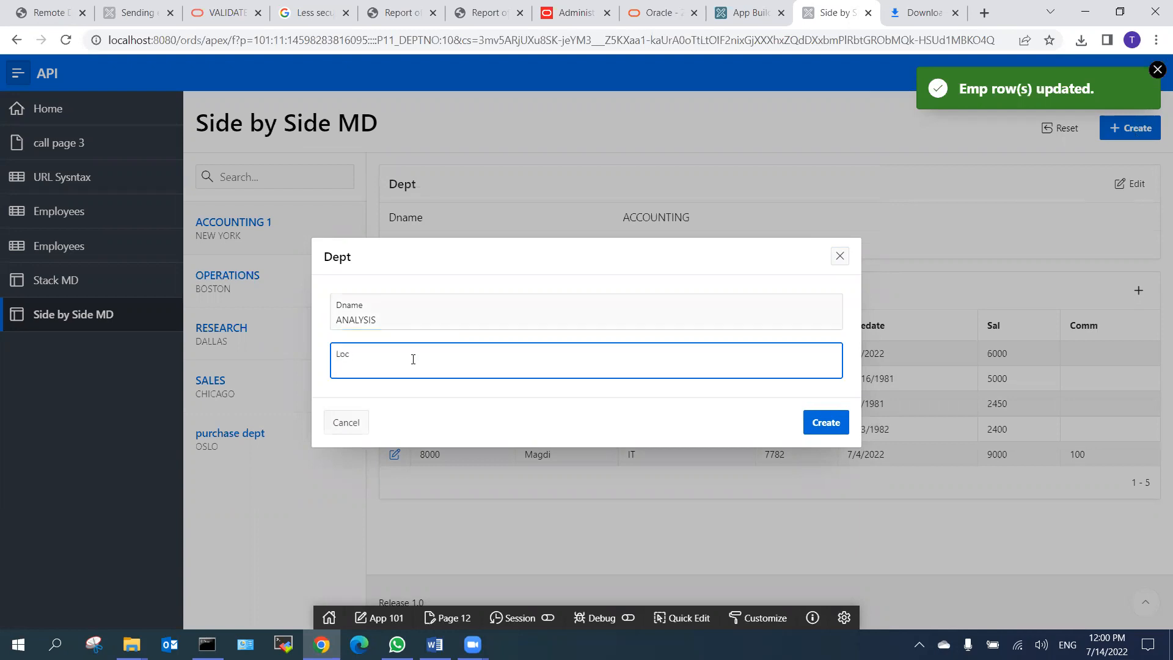
{"action": "type", "text": "ROME"}
{"action": "left_click", "coordinate": [825, 422]}
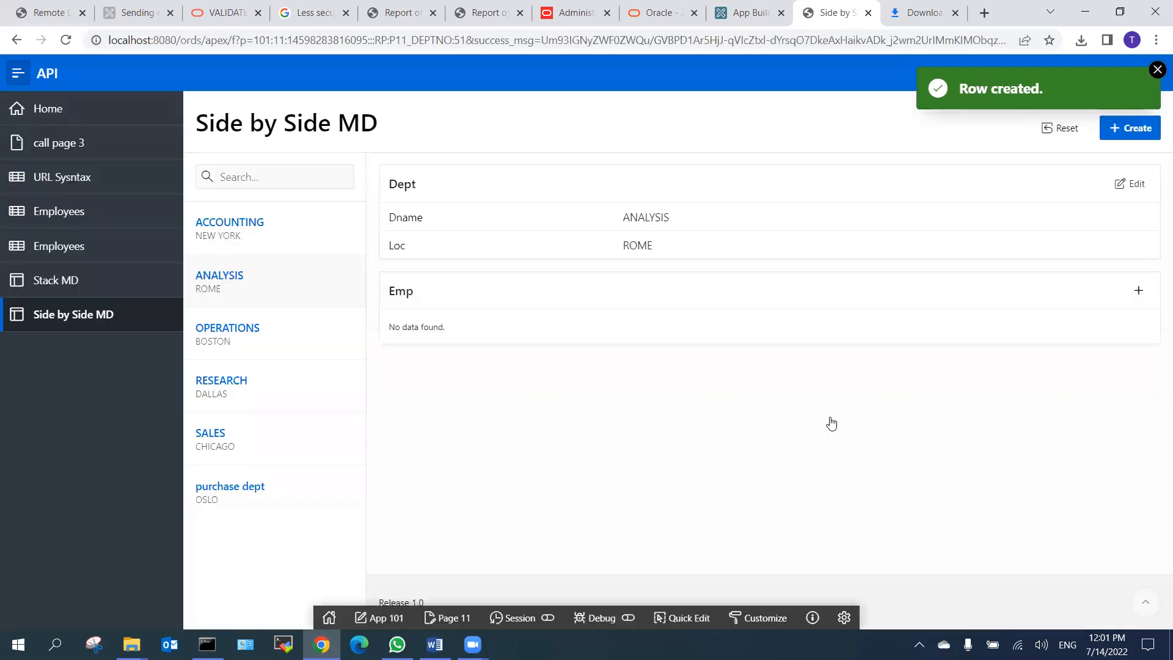
Start a new employee record for the ANALYSIS department, entering the employee number, the employee's name and the job SALES.
{"action": "left_click", "coordinate": [1140, 292]}
{"action": "left_click", "coordinate": [380, 169]}
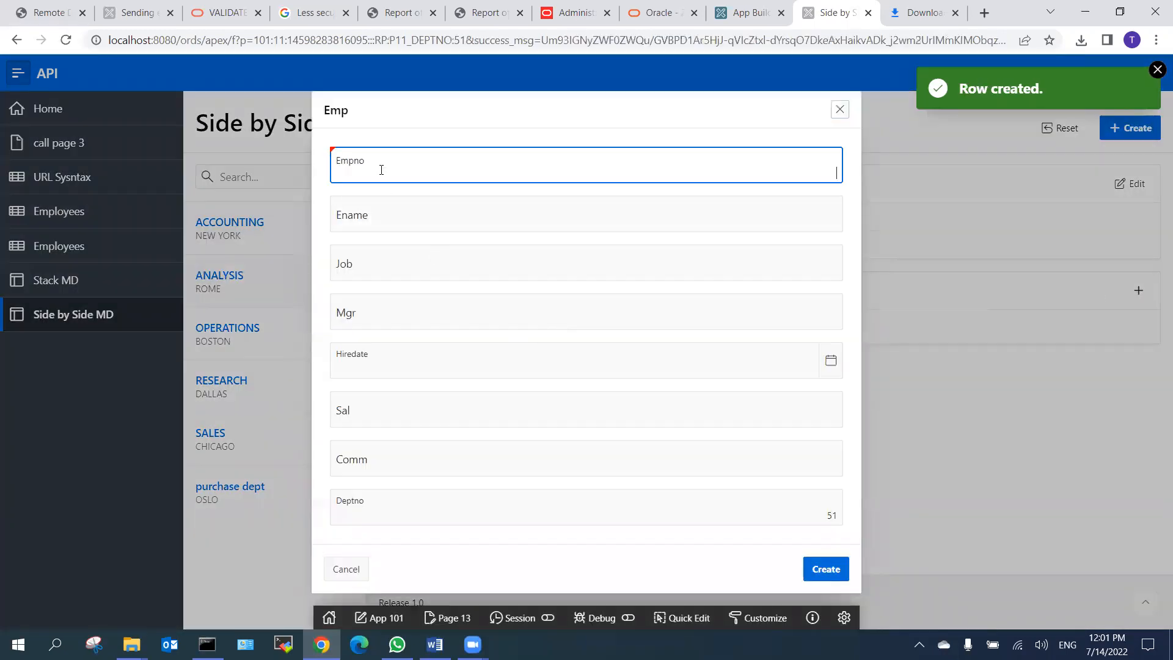
{"action": "type", "text": "101"}
{"action": "left_click", "coordinate": [488, 221]}
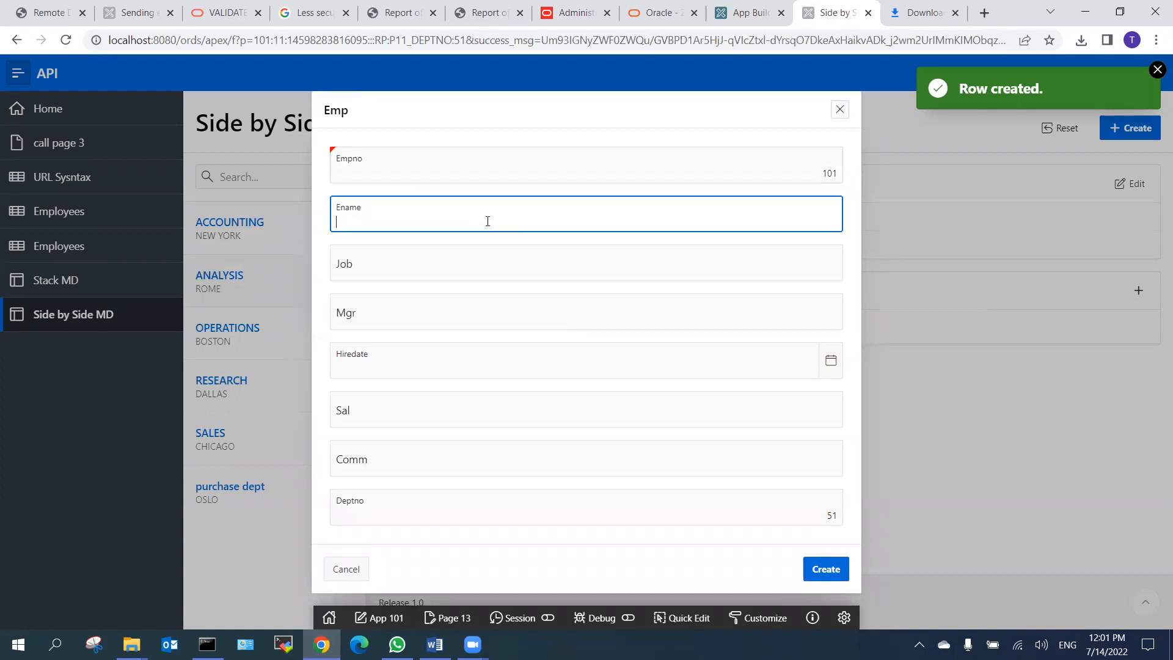
{"action": "type", "text": "Jufanny"}
{"action": "key", "text": "Tab"}
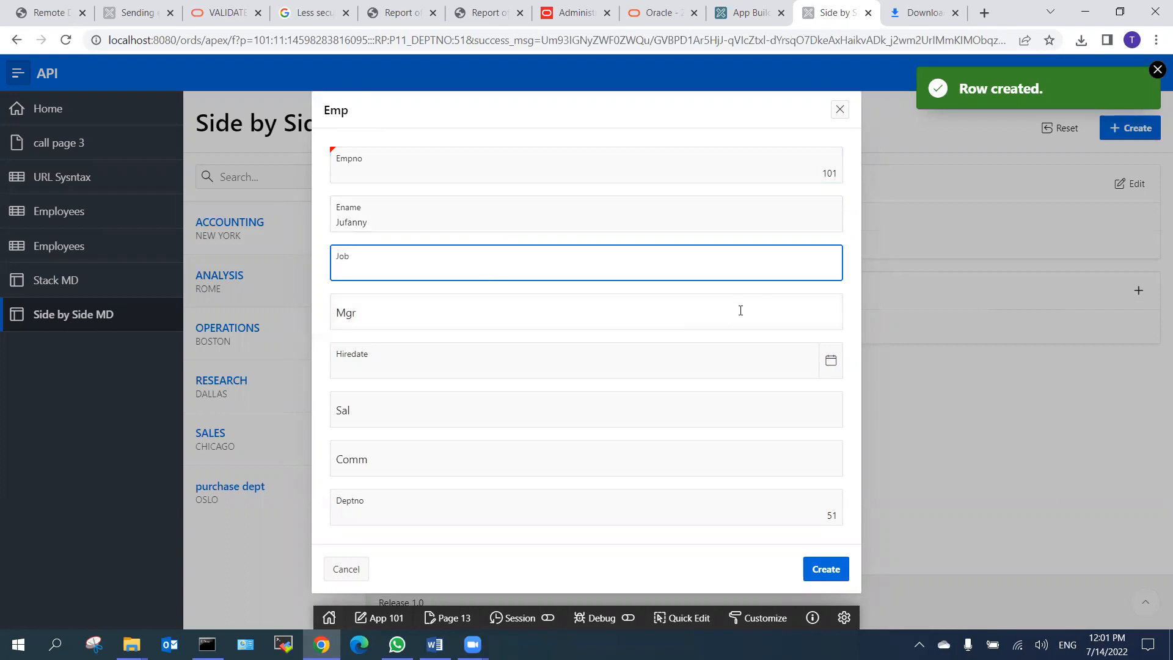
{"action": "type", "text": "SALES"}
Set the ANALYSIS employee's hire date to 7/01/2022 and salary to 5000, and create the record.
{"action": "left_click", "coordinate": [830, 360]}
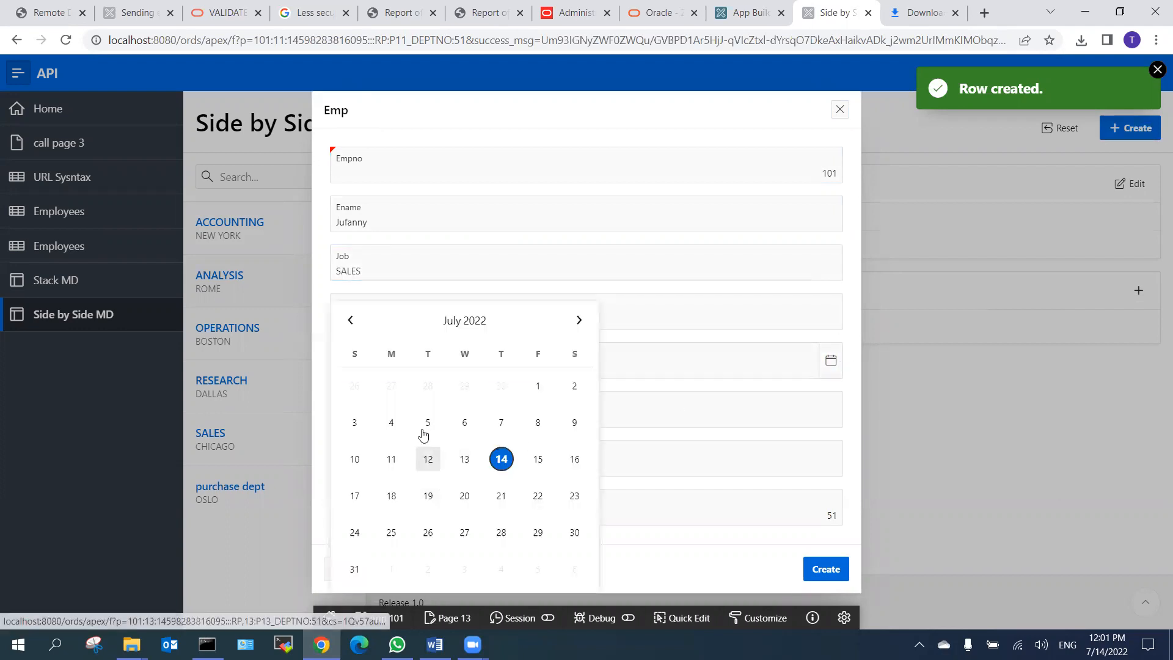
{"action": "left_click", "coordinate": [536, 386]}
{"action": "left_click", "coordinate": [367, 402]}
{"action": "type", "text": "5000"}
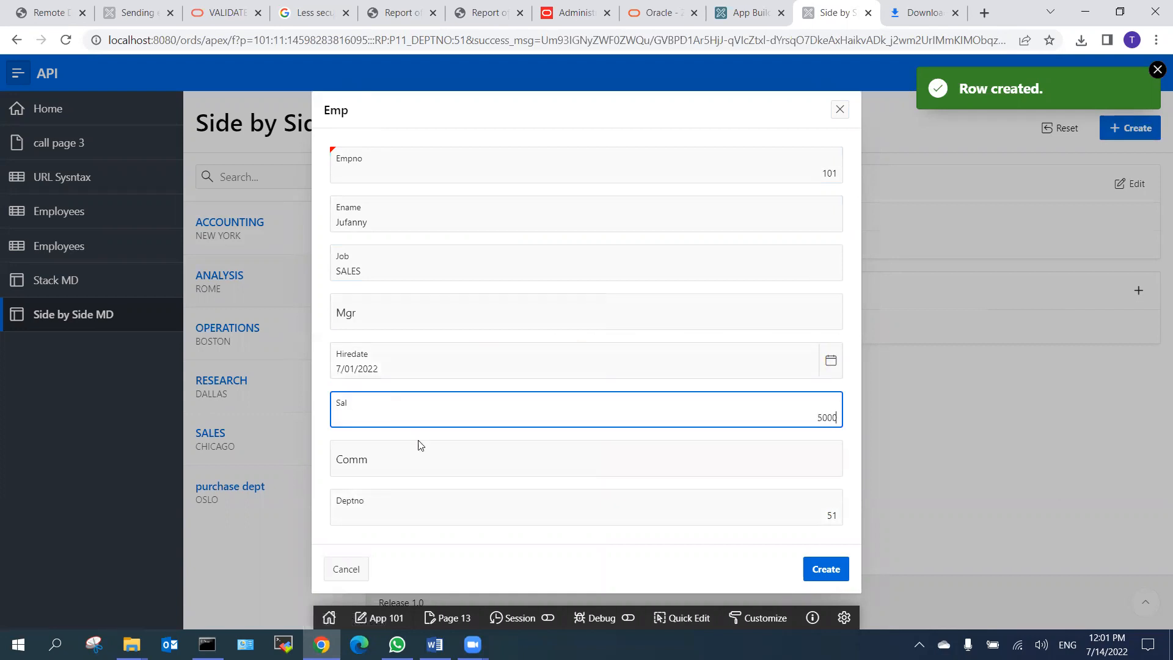
{"action": "left_click", "coordinate": [513, 498]}
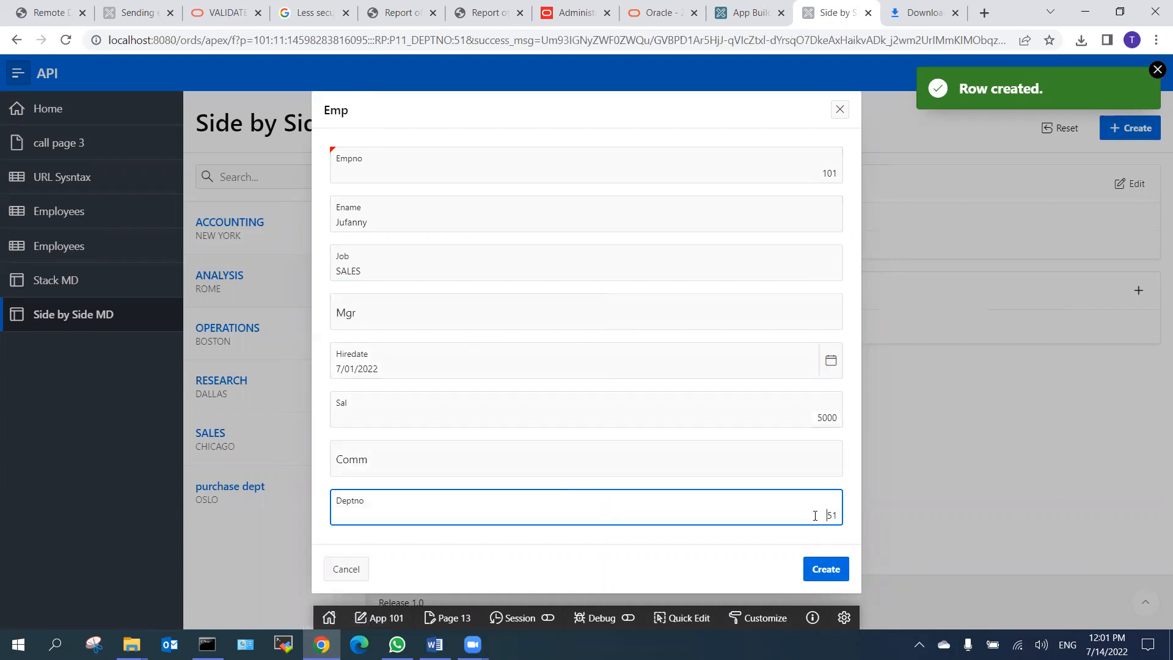
{"action": "left_click", "coordinate": [824, 570]}
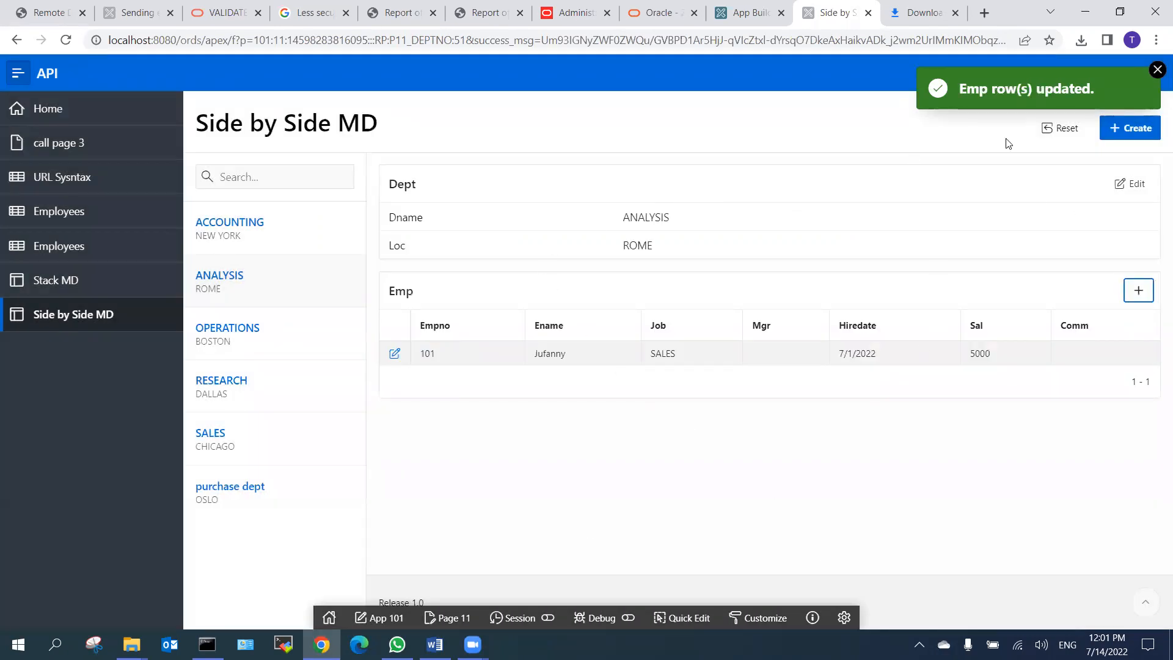
Review the blank forms for adding a department and an employee, closing each without saving.
{"action": "left_click", "coordinate": [1129, 130]}
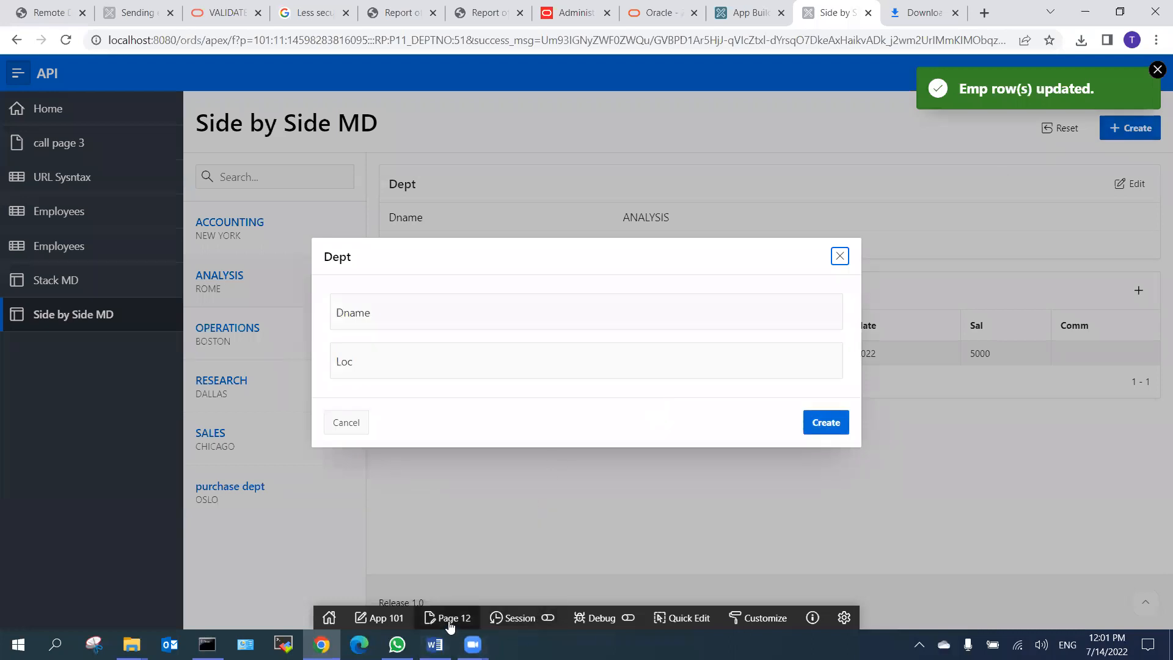
{"action": "left_click", "coordinate": [839, 256]}
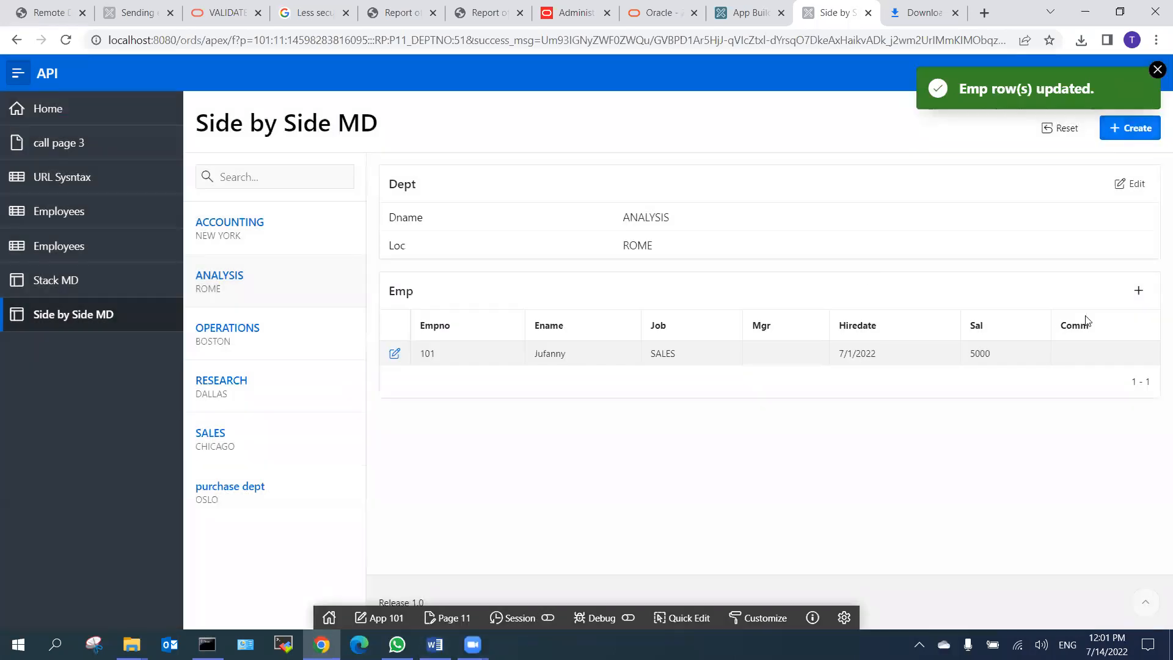
{"action": "left_click", "coordinate": [1139, 290]}
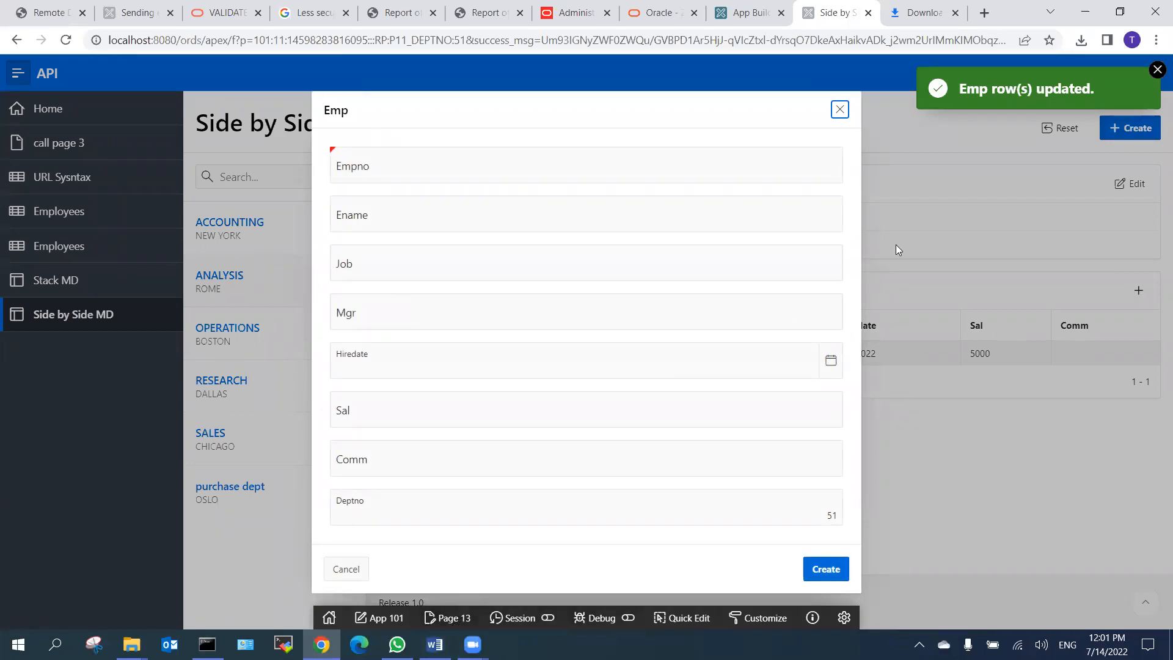
{"action": "left_click", "coordinate": [840, 110]}
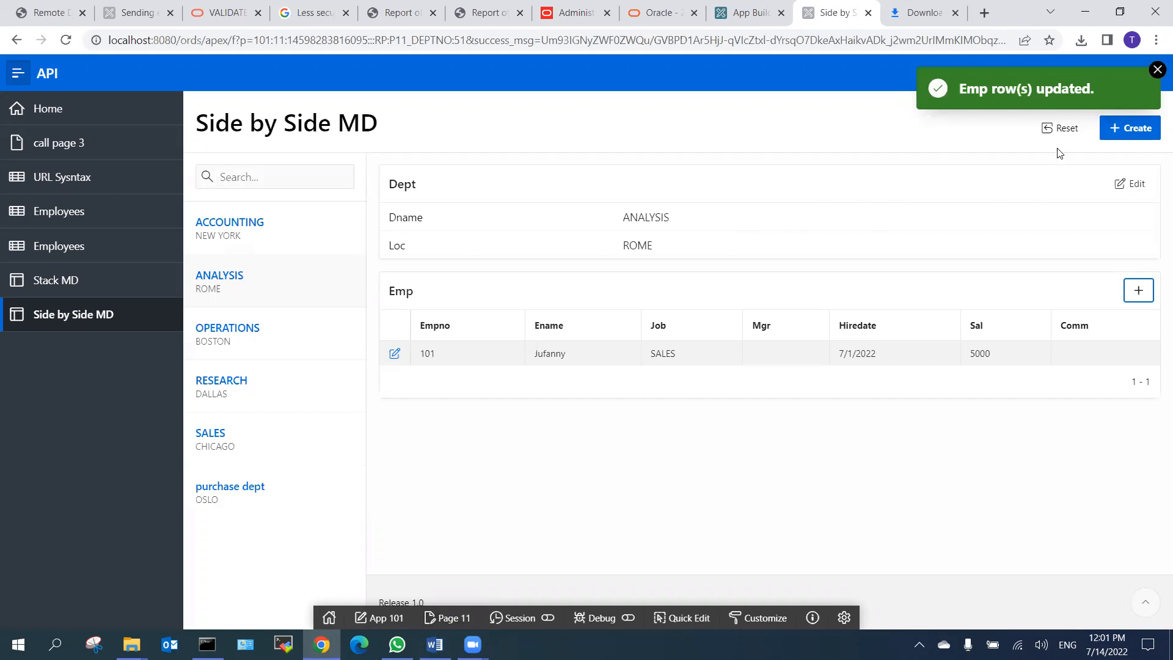
Reset the record selection and view two departments: ACCOUNTING from the list and SALES through the department search.
{"action": "left_click", "coordinate": [1059, 131]}
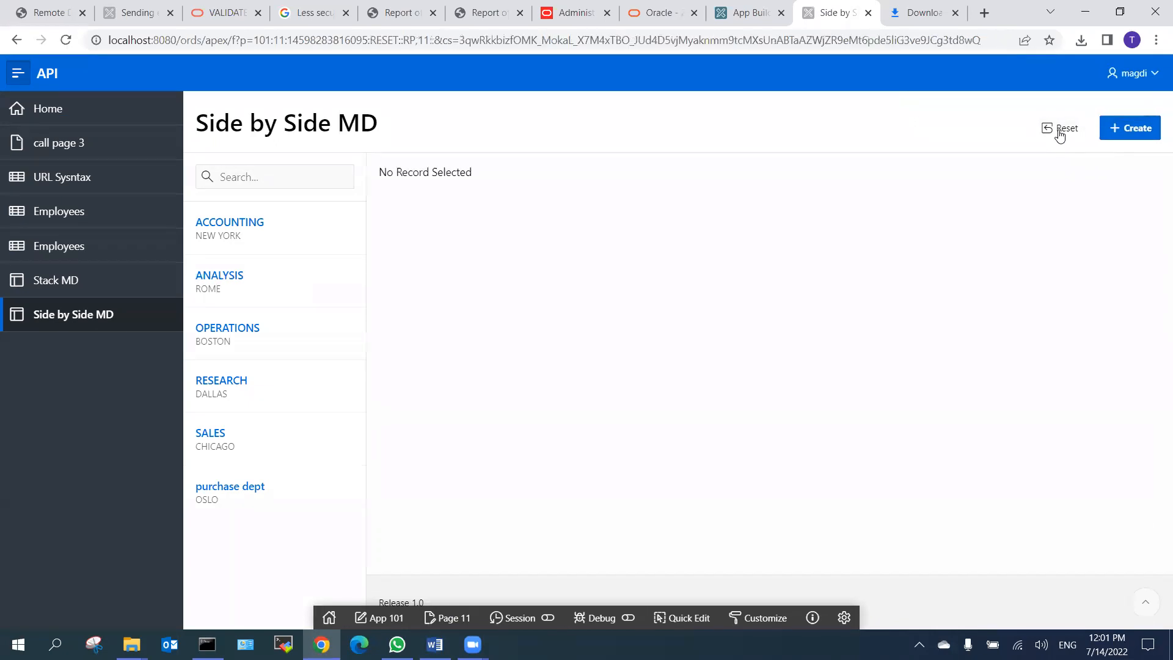
{"action": "left_click", "coordinate": [231, 231]}
{"action": "left_click", "coordinate": [250, 172]}
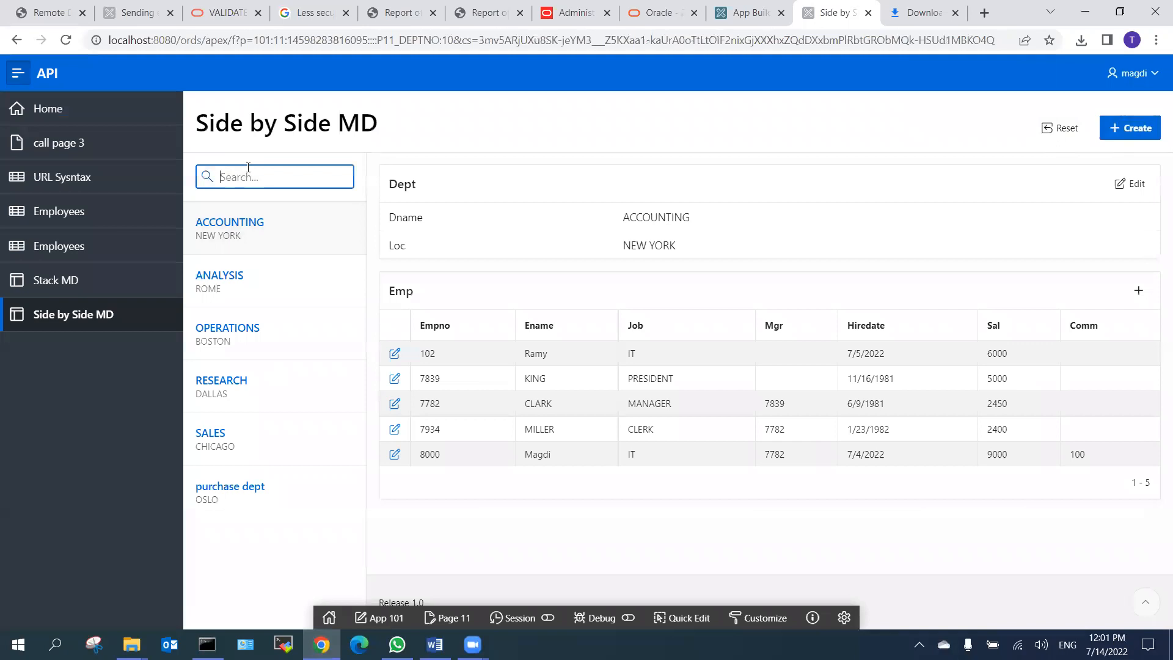
{"action": "type", "text": "SALES"}
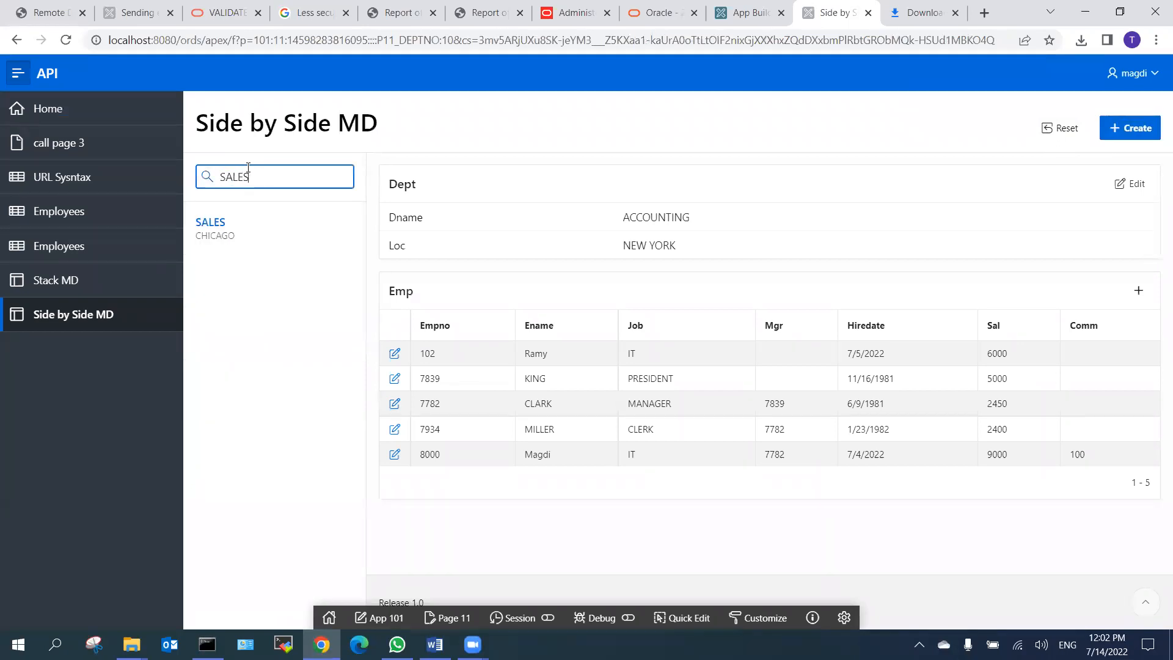
{"action": "left_click", "coordinate": [230, 230]}
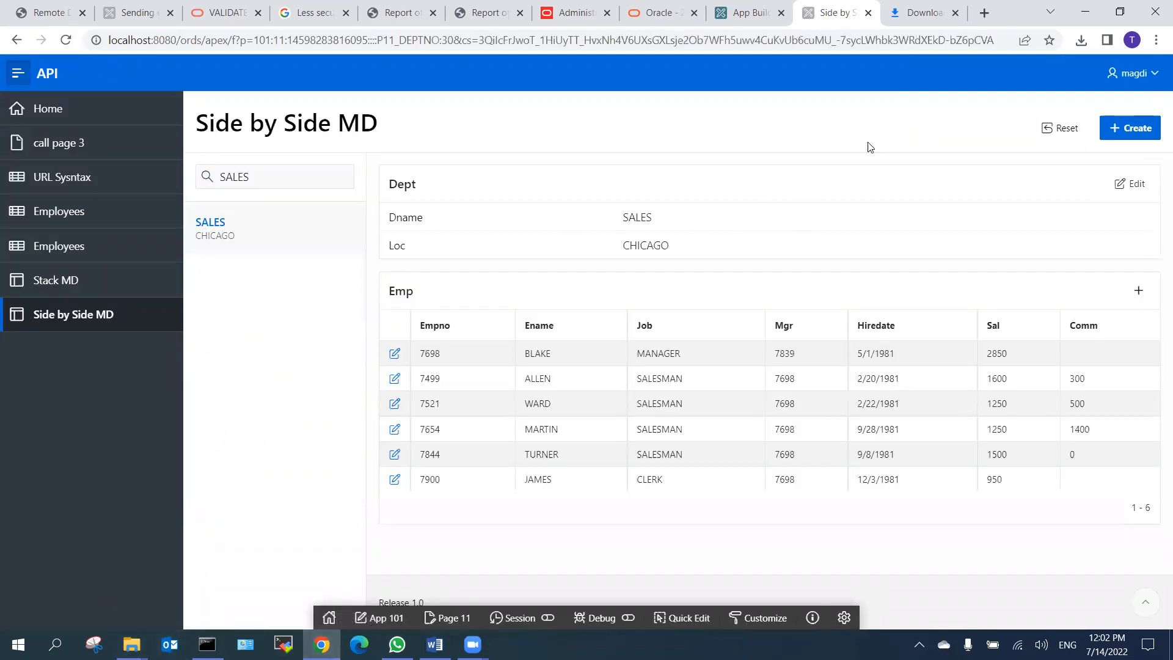
Clear the department search and compare the Stack MD page with the Side by Side MD page.
{"action": "double_click", "coordinate": [238, 177]}
{"action": "key", "text": "BackSpace"}
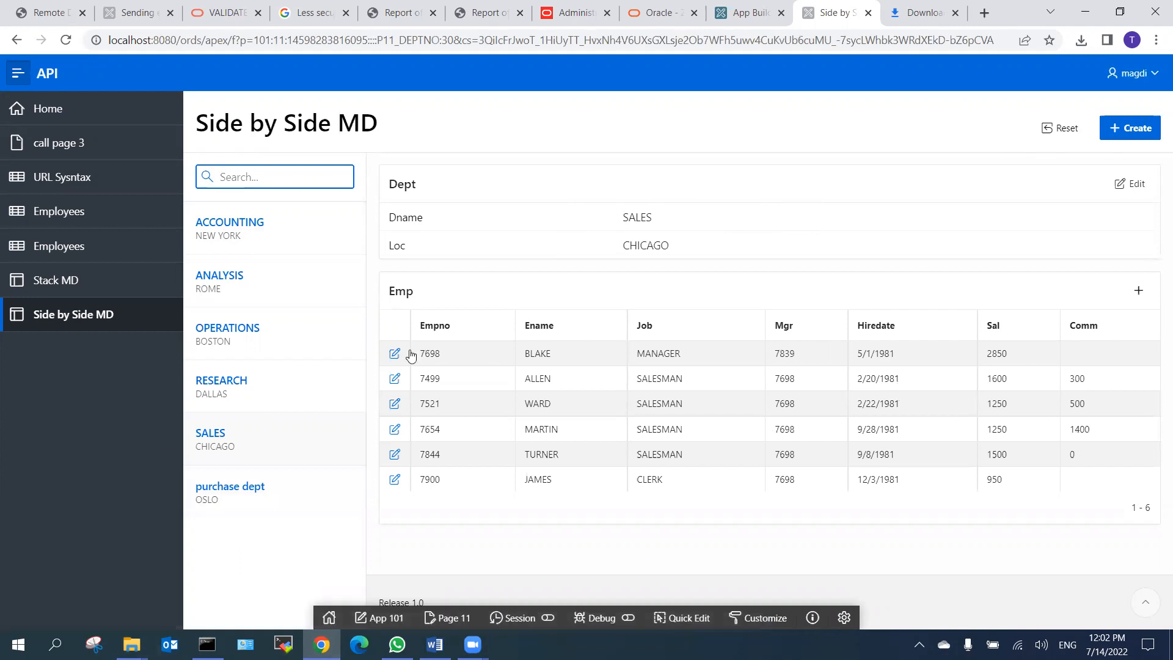
{"action": "left_click", "coordinate": [69, 282]}
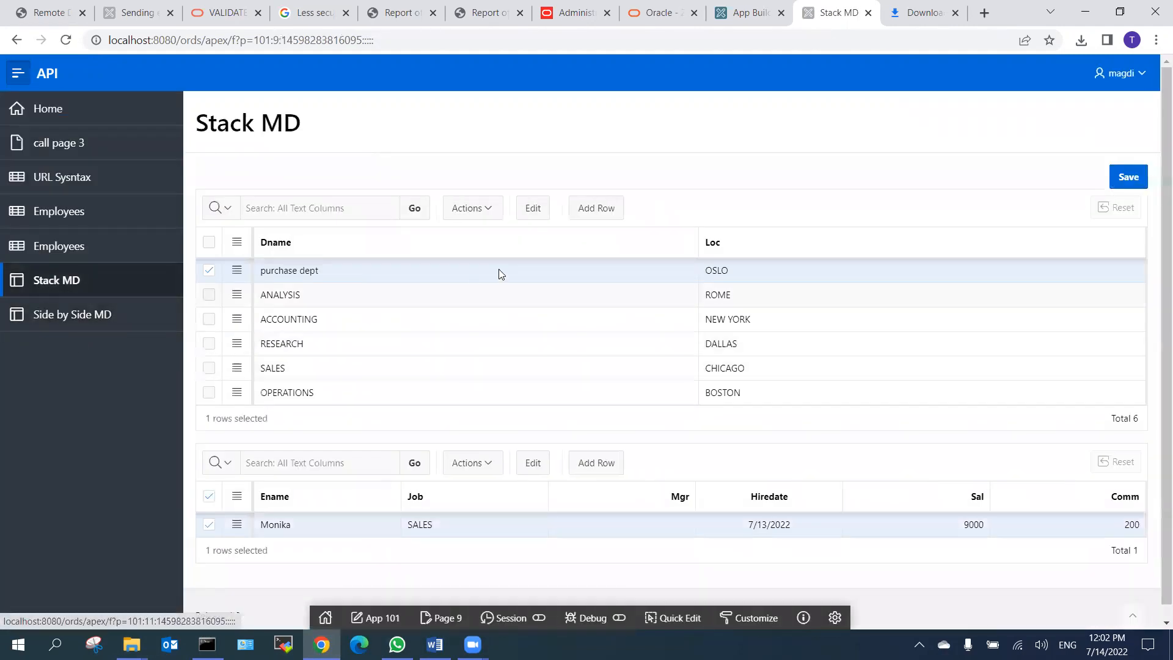
{"action": "left_click", "coordinate": [40, 316]}
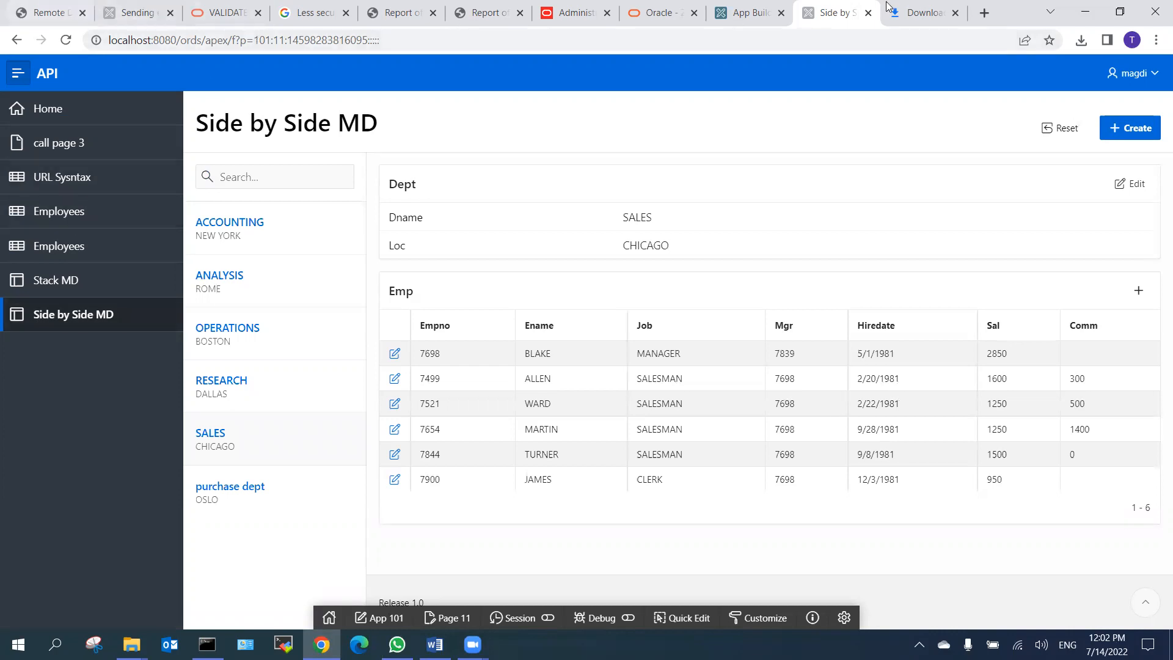
In App Builder, start a Drill Down master detail page named Down Drill MD with the DEPT table as master source.
{"action": "left_click", "coordinate": [749, 15]}
{"action": "left_click", "coordinate": [955, 260]}
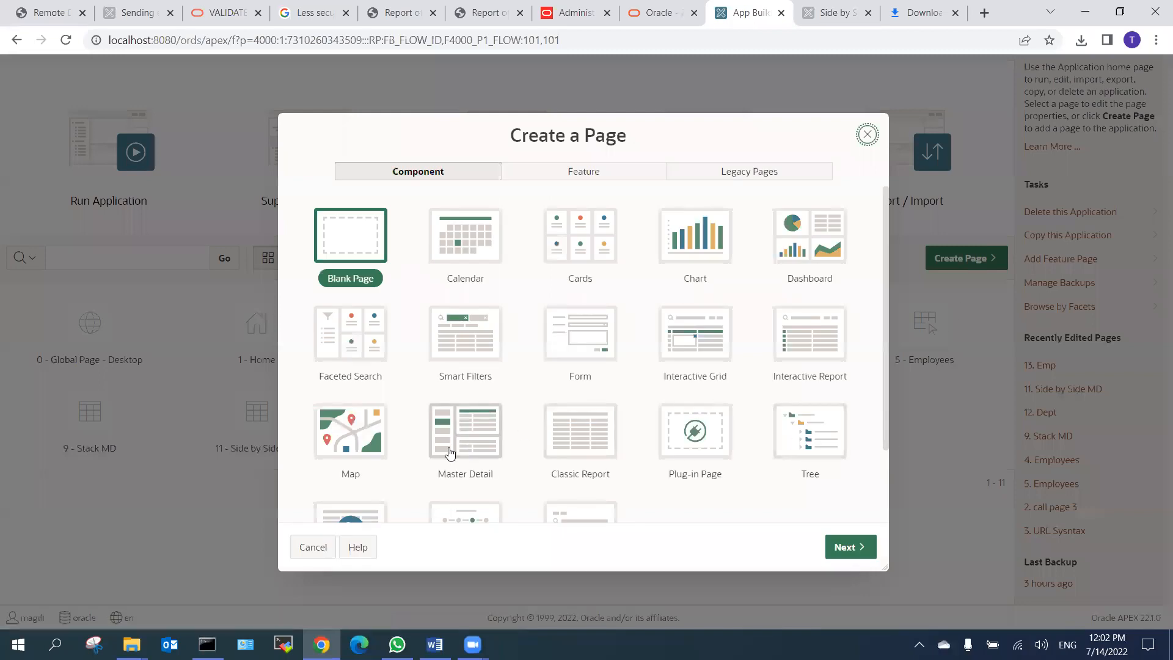
{"action": "left_click", "coordinate": [460, 455]}
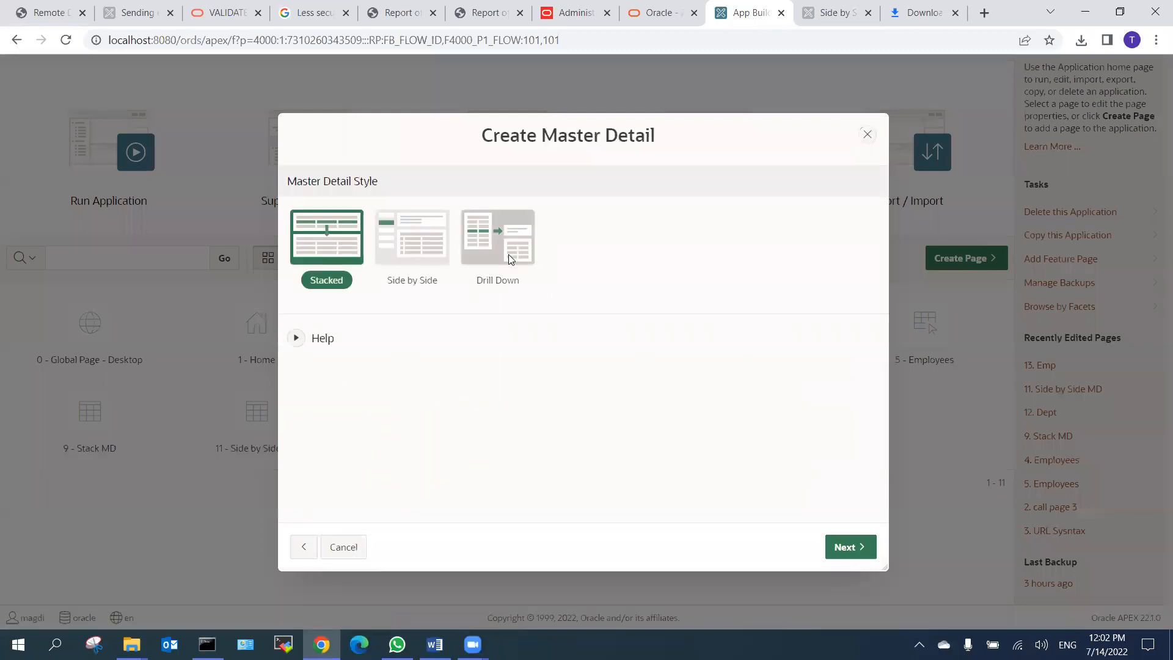
{"action": "left_click", "coordinate": [511, 255]}
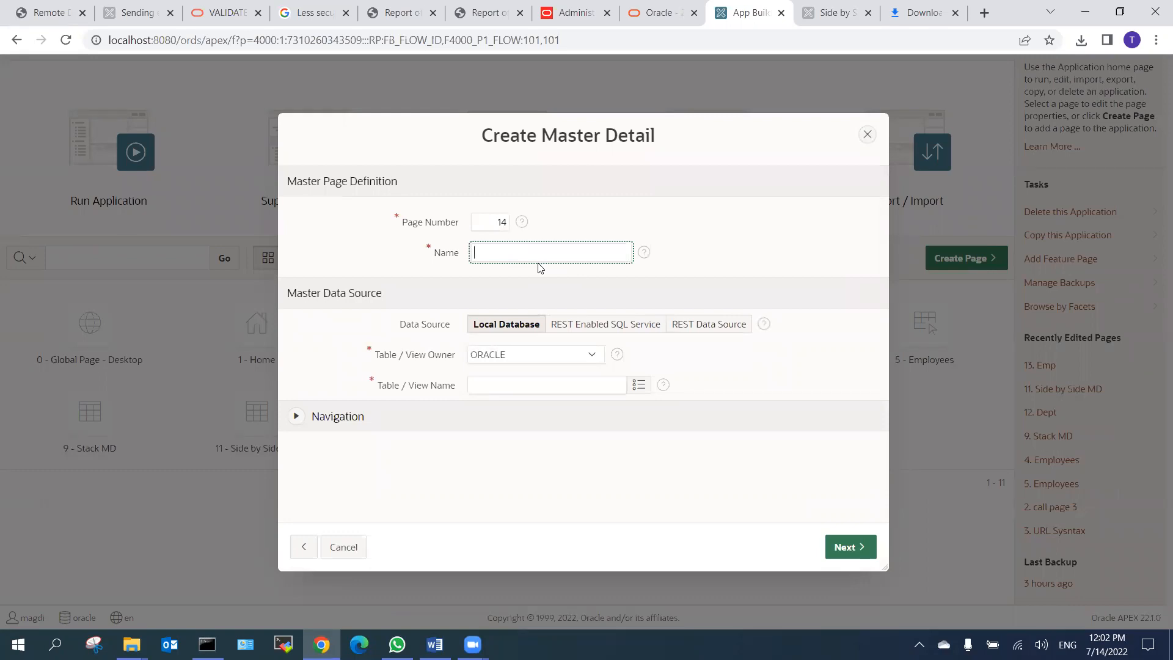
{"action": "type", "text": "Down Drill MD"}
{"action": "left_click", "coordinate": [638, 385]}
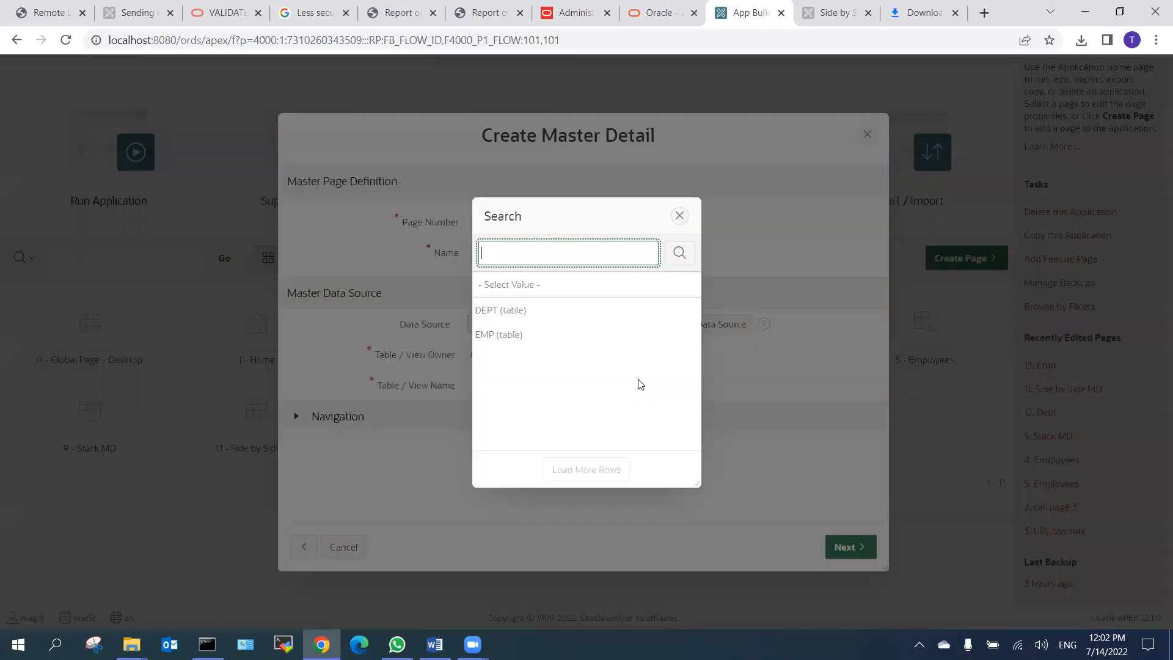
{"action": "left_click", "coordinate": [529, 313]}
{"action": "left_click", "coordinate": [848, 547]}
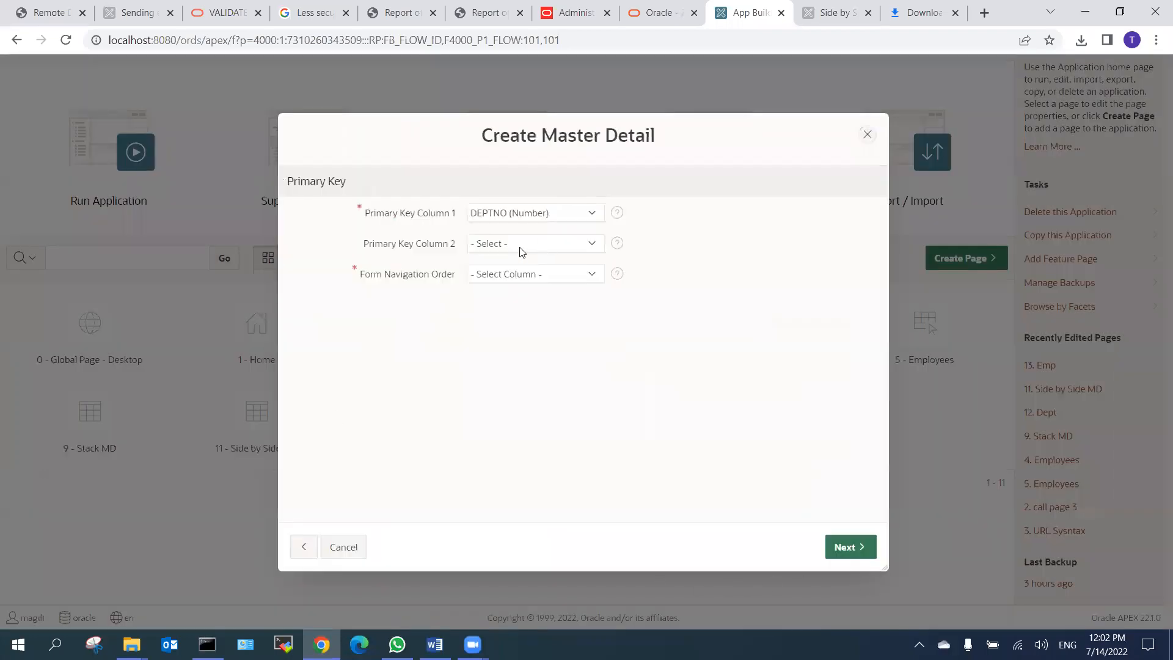
Keep DEPTNO as the master primary key and set the form navigation order to DNAME.
{"action": "left_click_drag", "start_coordinate": [371, 220], "coordinate": [514, 214]}
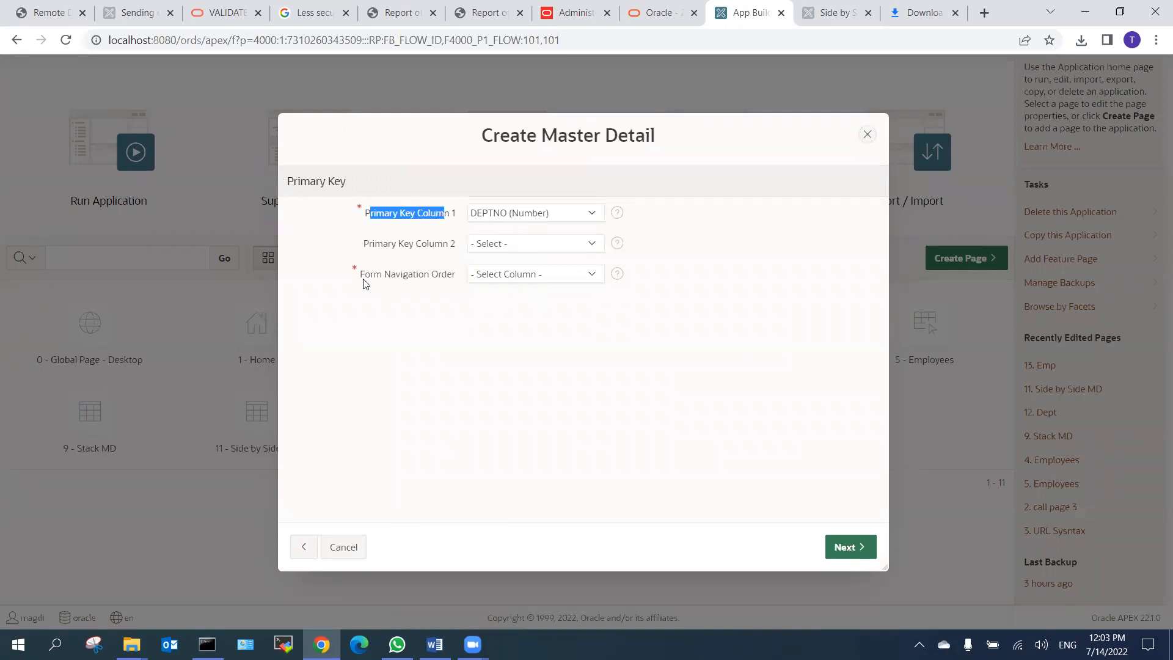
{"action": "left_click", "coordinate": [531, 275]}
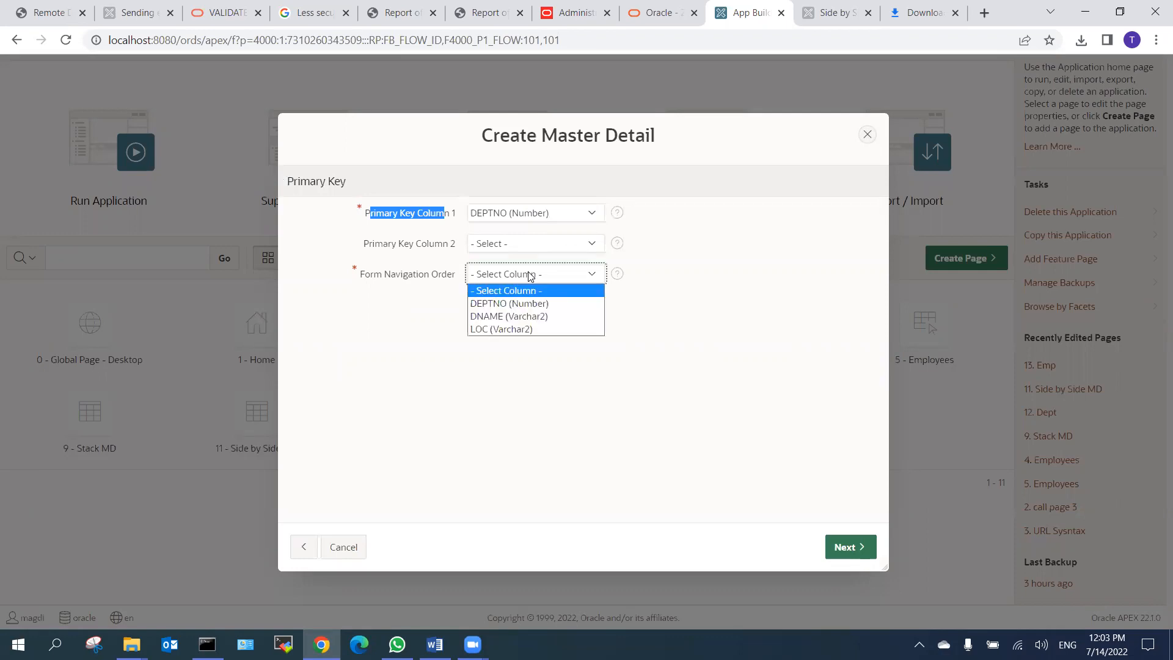
{"action": "left_click", "coordinate": [507, 317]}
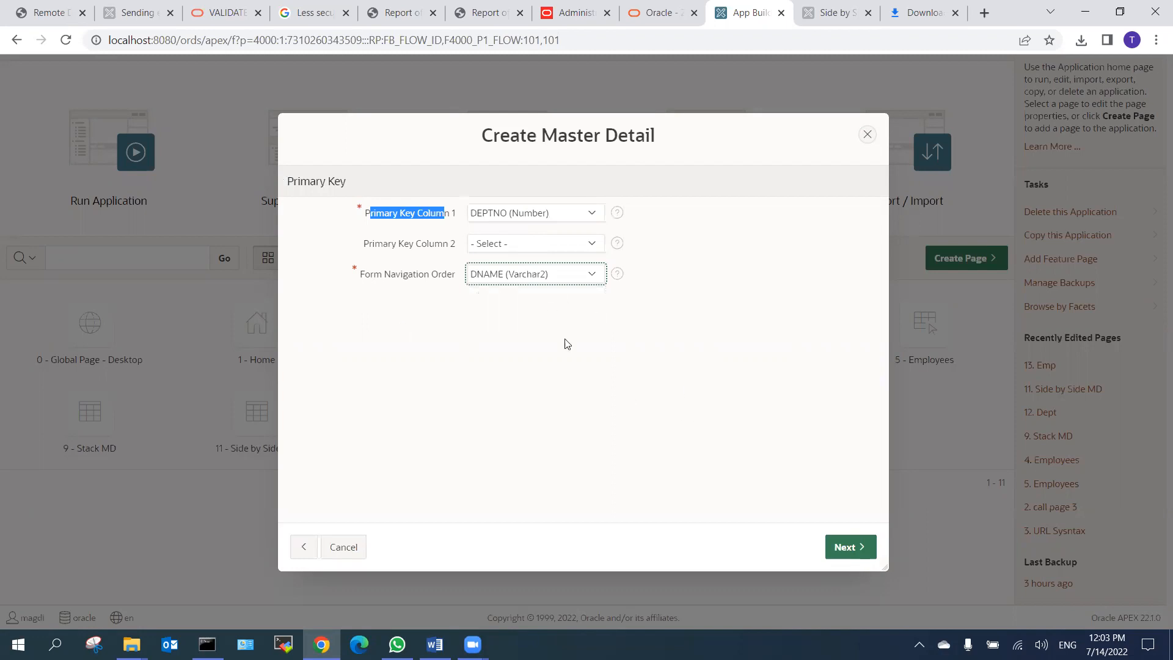
{"action": "left_click", "coordinate": [851, 545]}
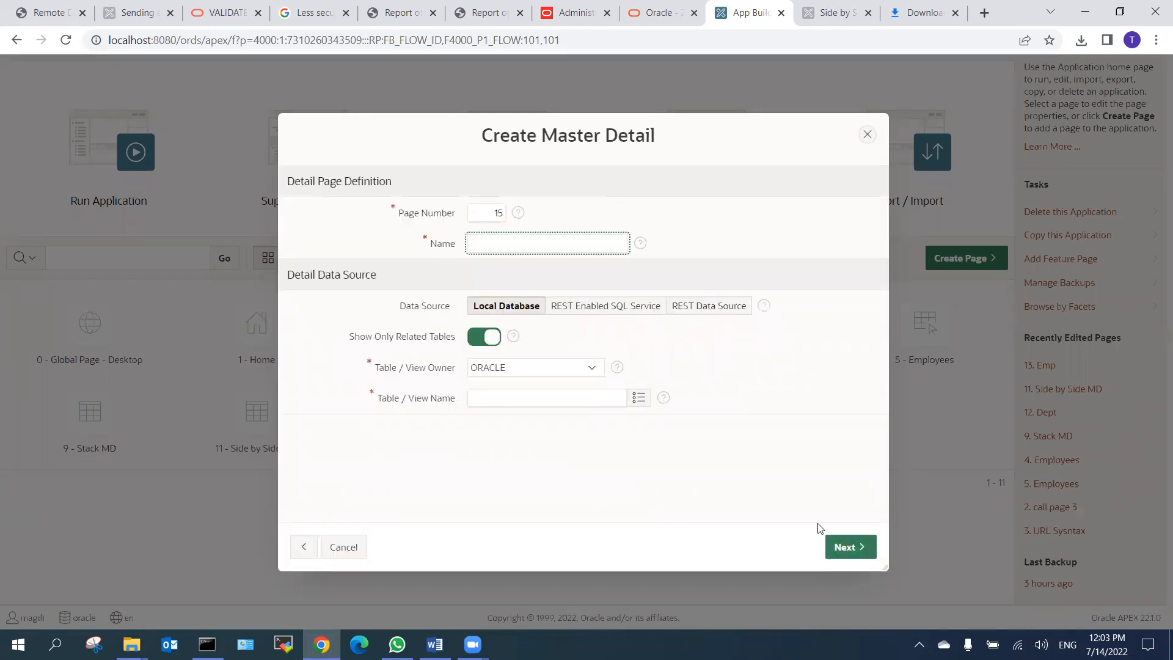
Name the detail page Employees and choose the EMP table as its data source.
{"action": "type", "text": "Employees"}
{"action": "left_click", "coordinate": [639, 399]}
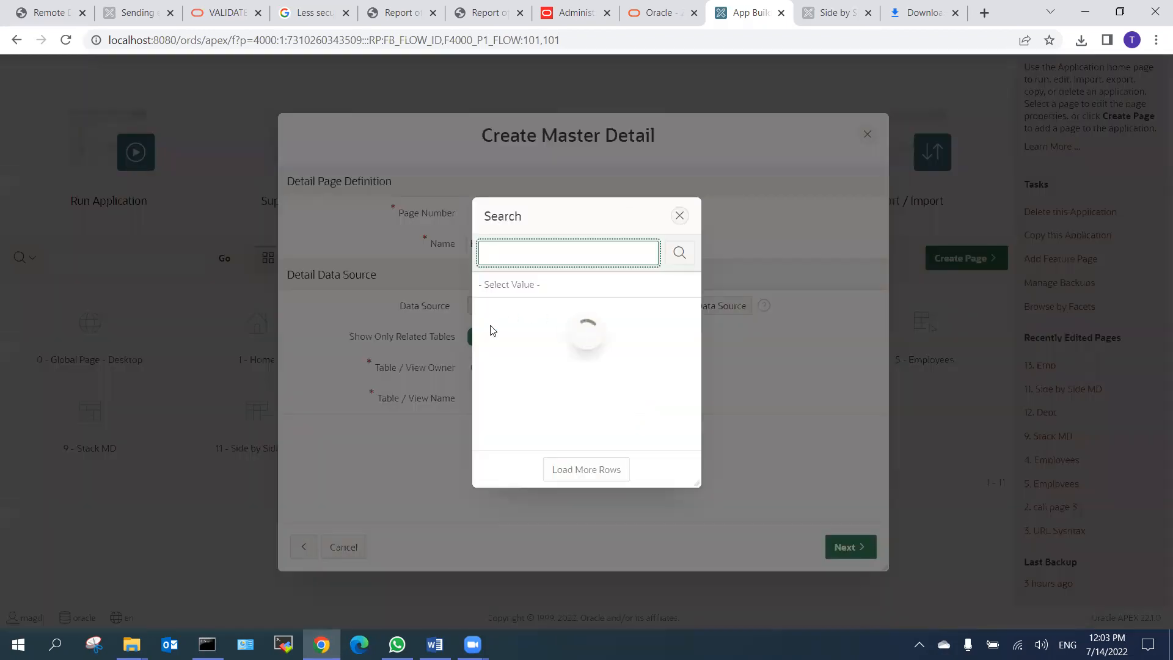
{"action": "left_click", "coordinate": [496, 308]}
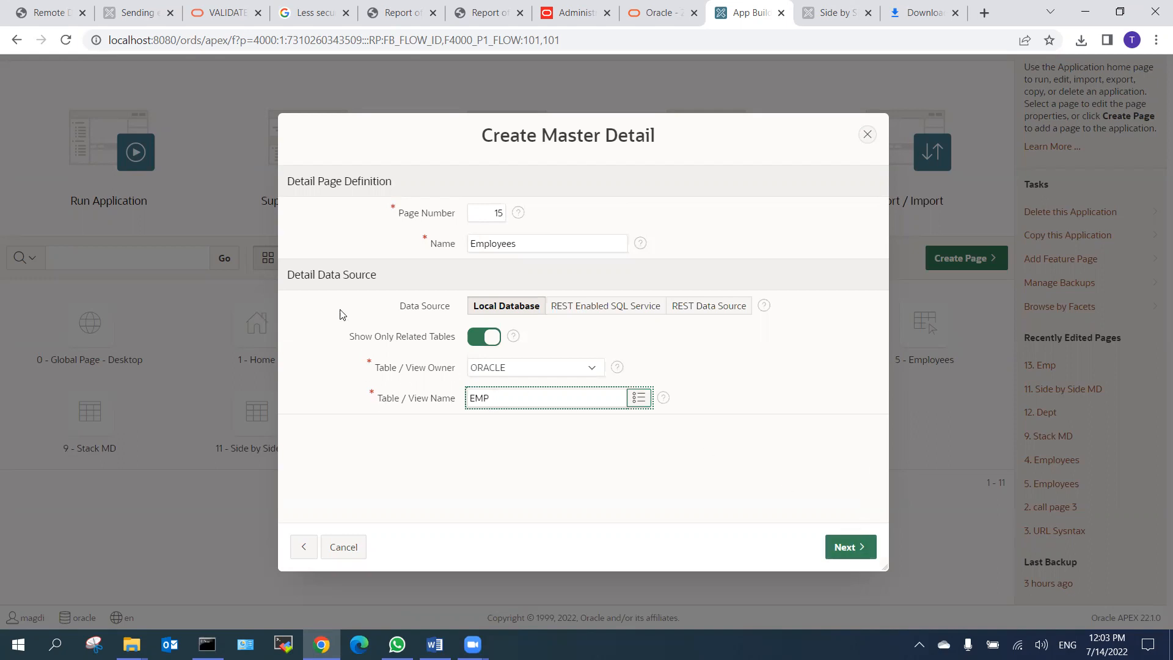
{"action": "left_click_drag", "start_coordinate": [295, 274], "coordinate": [380, 276]}
{"action": "left_click_drag", "start_coordinate": [376, 398], "coordinate": [444, 403]}
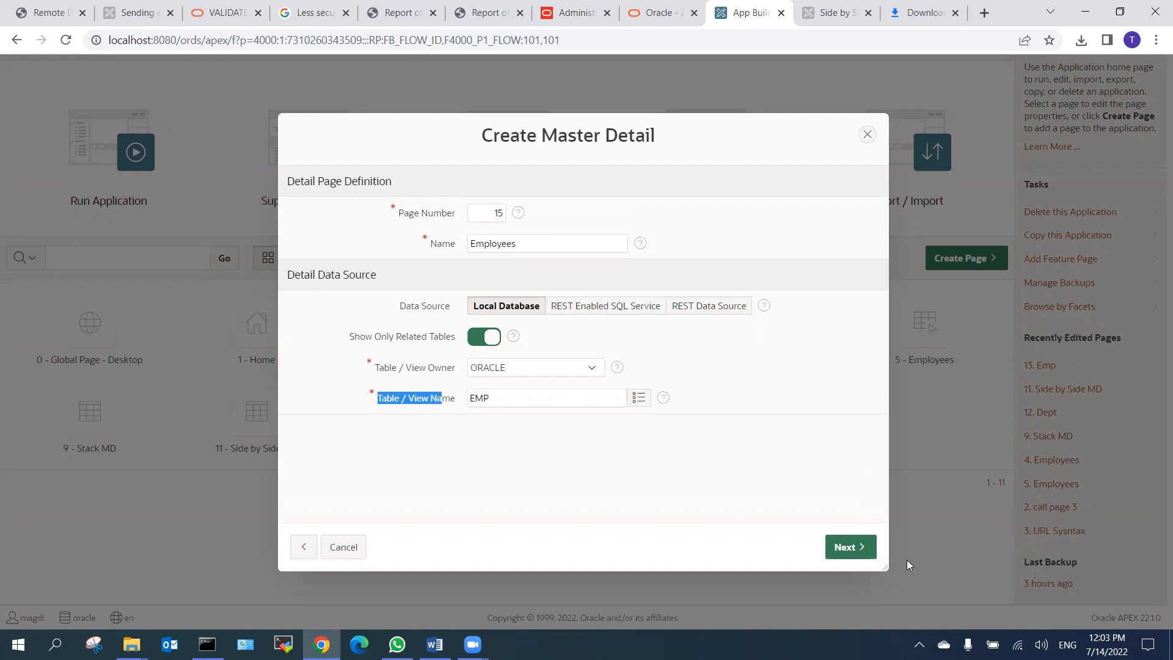
Continue to the detail key settings and set the master detail foreign key to DEPTNO -> DEPTNO.
{"action": "left_click", "coordinate": [845, 547]}
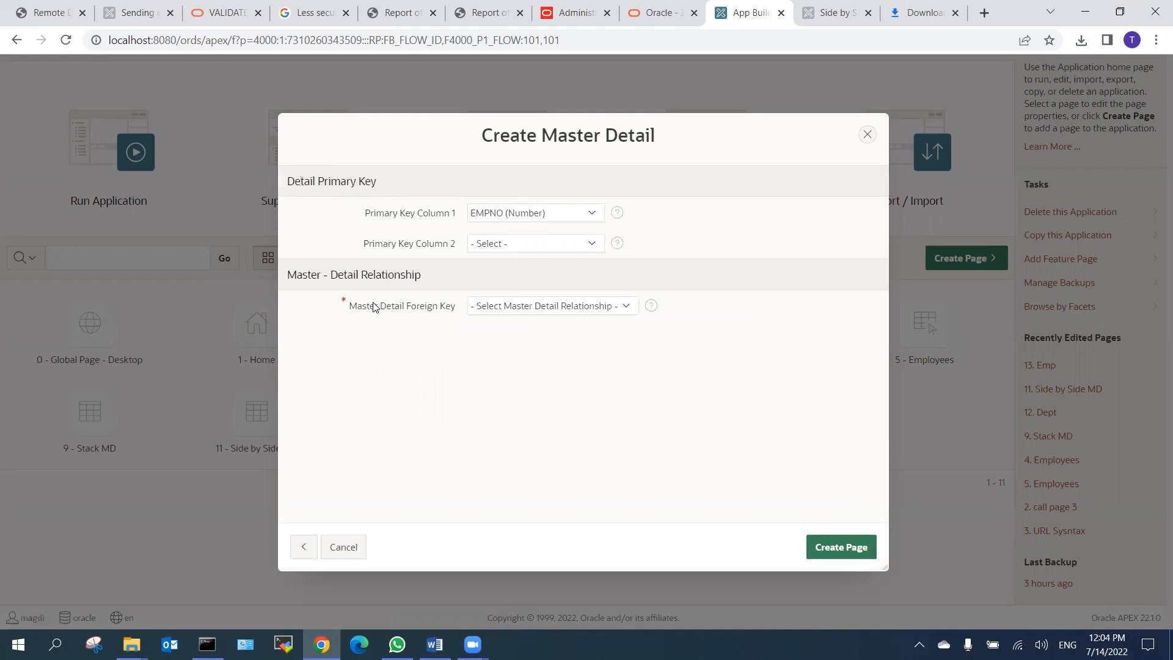
{"action": "left_click", "coordinate": [506, 308]}
{"action": "left_click", "coordinate": [508, 334]}
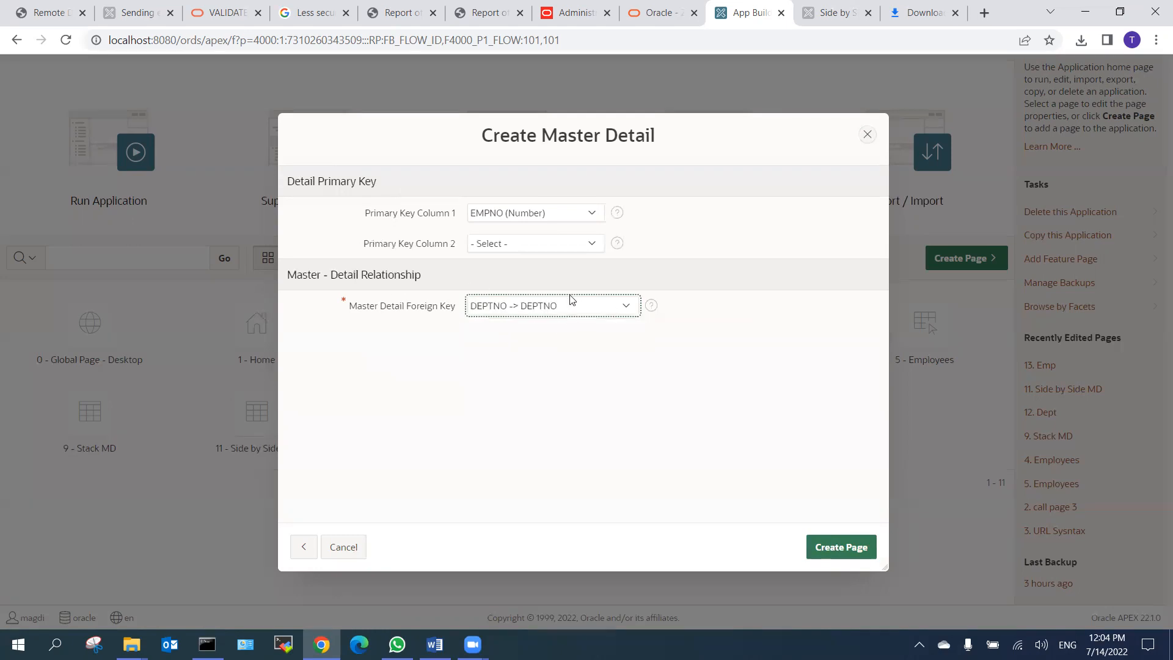
Create the drill-down master detail page, and run application 101 to open its Down Drill MD page.
{"action": "left_click", "coordinate": [840, 546]}
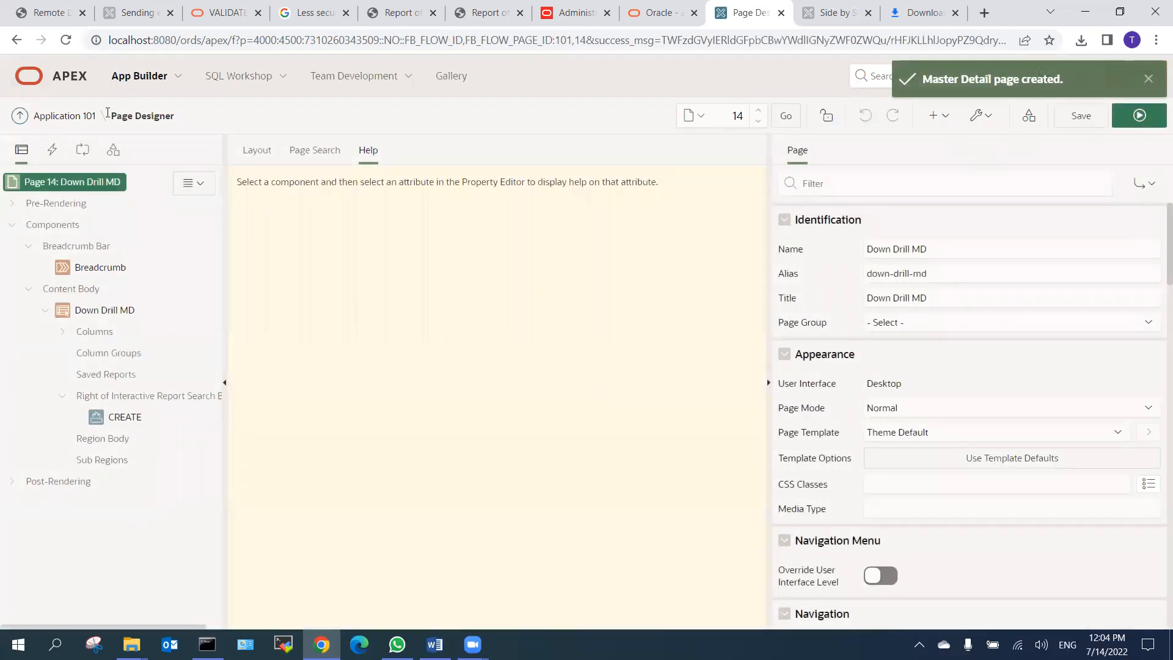
{"action": "left_click", "coordinate": [64, 116]}
{"action": "scroll", "coordinate": [692, 465], "scroll_direction": "down", "scroll_amount": 1}
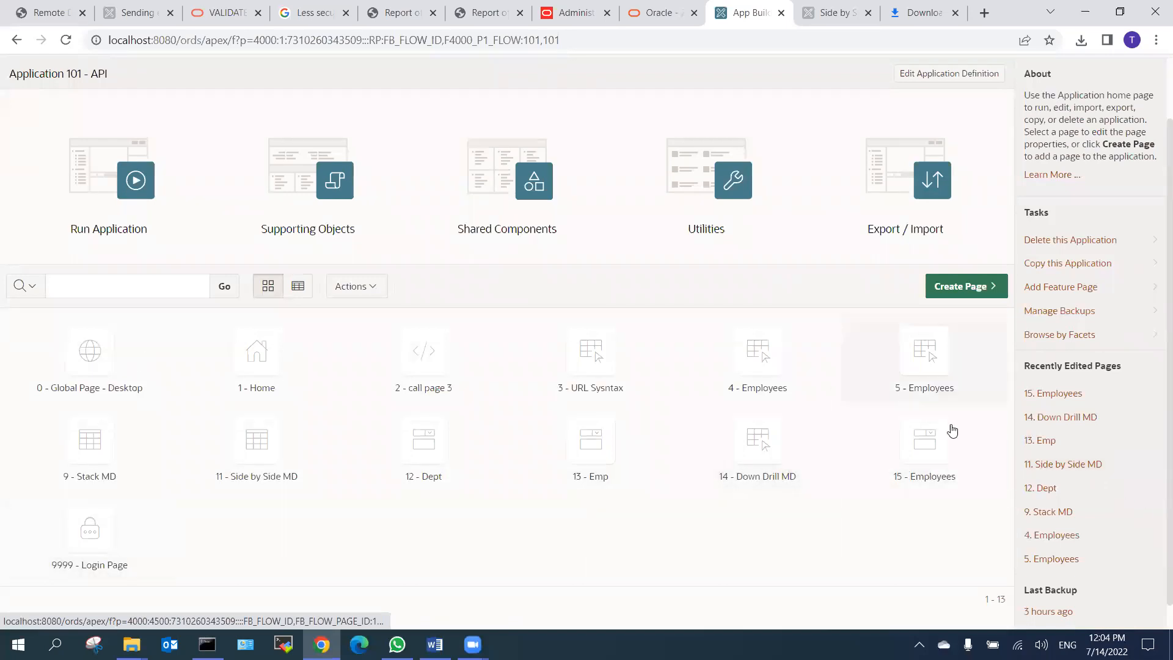
{"action": "left_click", "coordinate": [127, 189]}
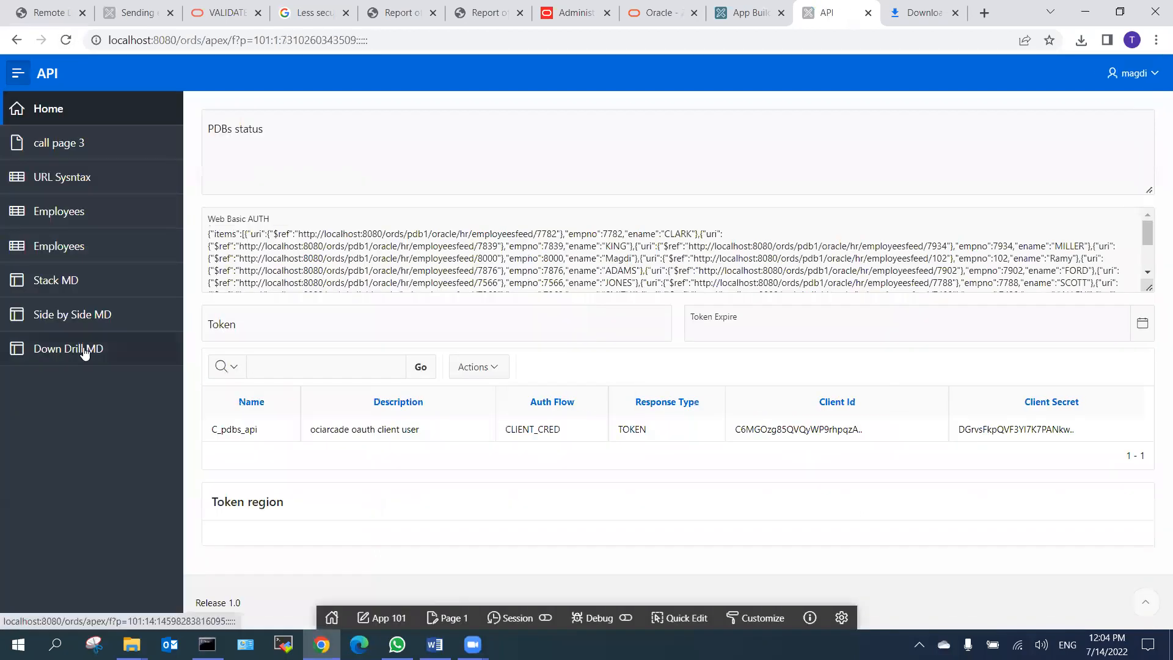
{"action": "left_click", "coordinate": [64, 353]}
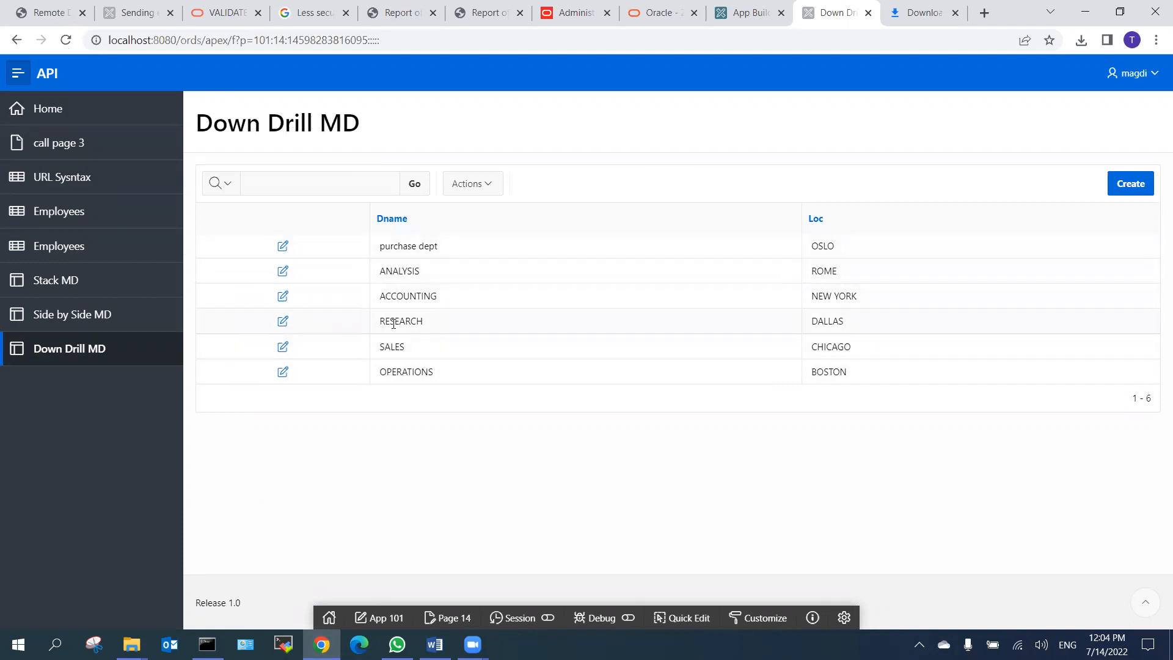
Open the purchase dept record for editing, change its Dname to Purchase and apply the changes.
{"action": "left_click", "coordinate": [283, 245]}
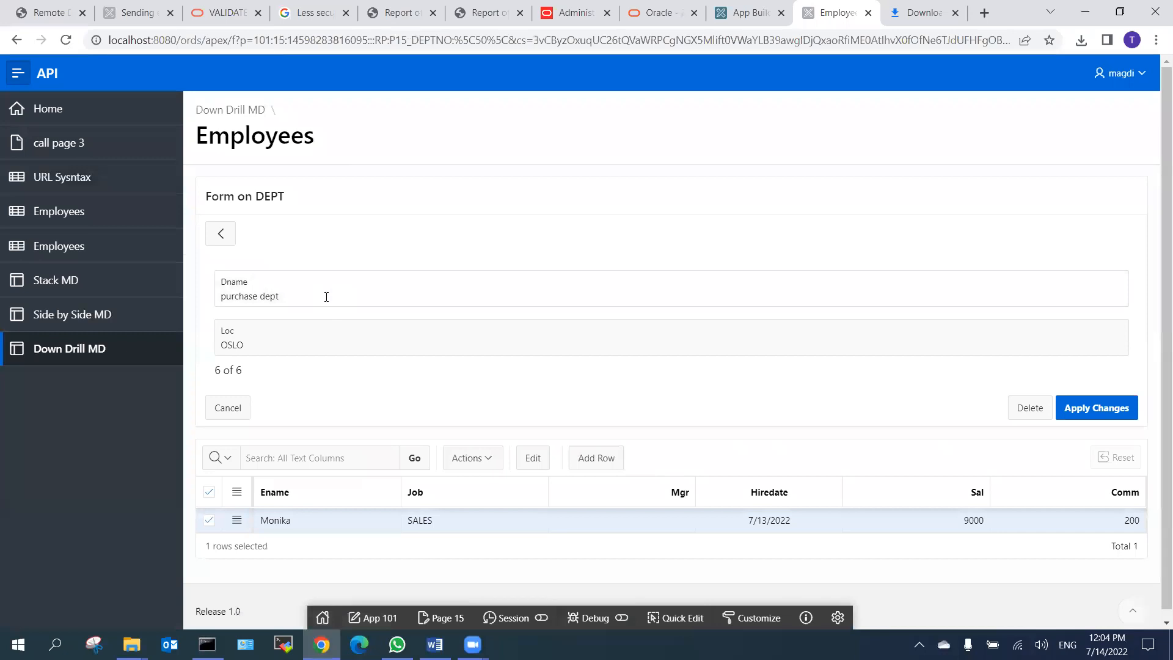
{"action": "left_click", "coordinate": [323, 341]}
{"action": "left_click", "coordinate": [306, 296]}
{"action": "left_click_drag", "start_coordinate": [214, 295], "coordinate": [147, 293]}
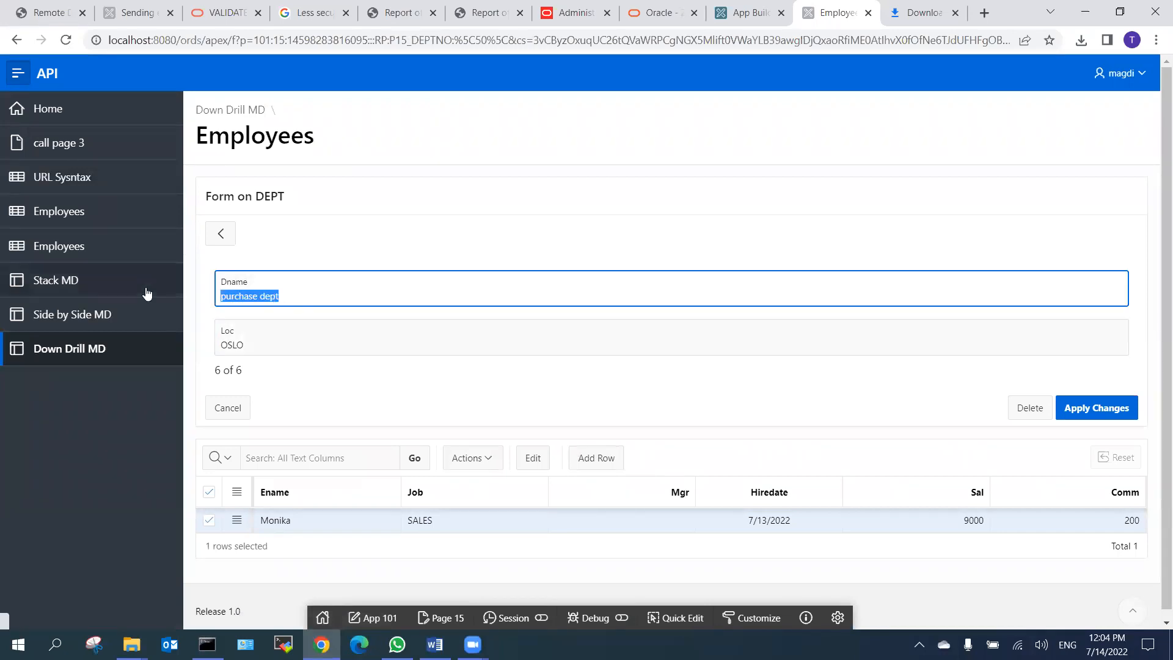
{"action": "type", "text": "Purchas"}
{"action": "left_click", "coordinate": [1115, 413]}
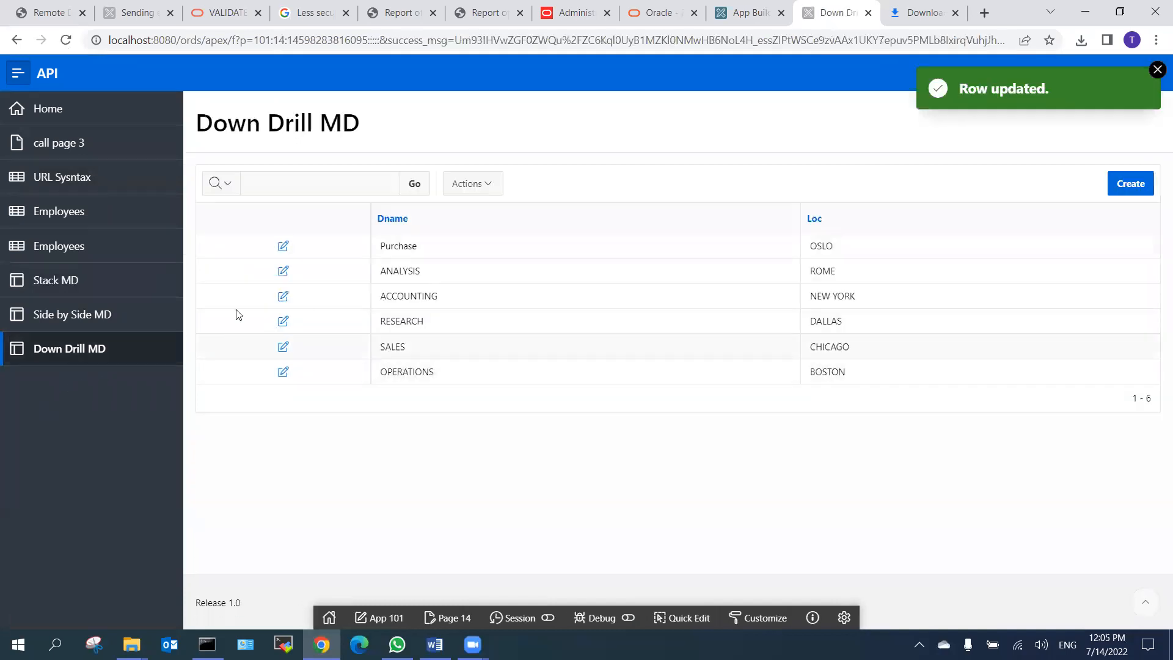
Reopen the Purchase department record and browse forward and back through the neighbouring departments with their employees.
{"action": "left_click", "coordinate": [284, 247]}
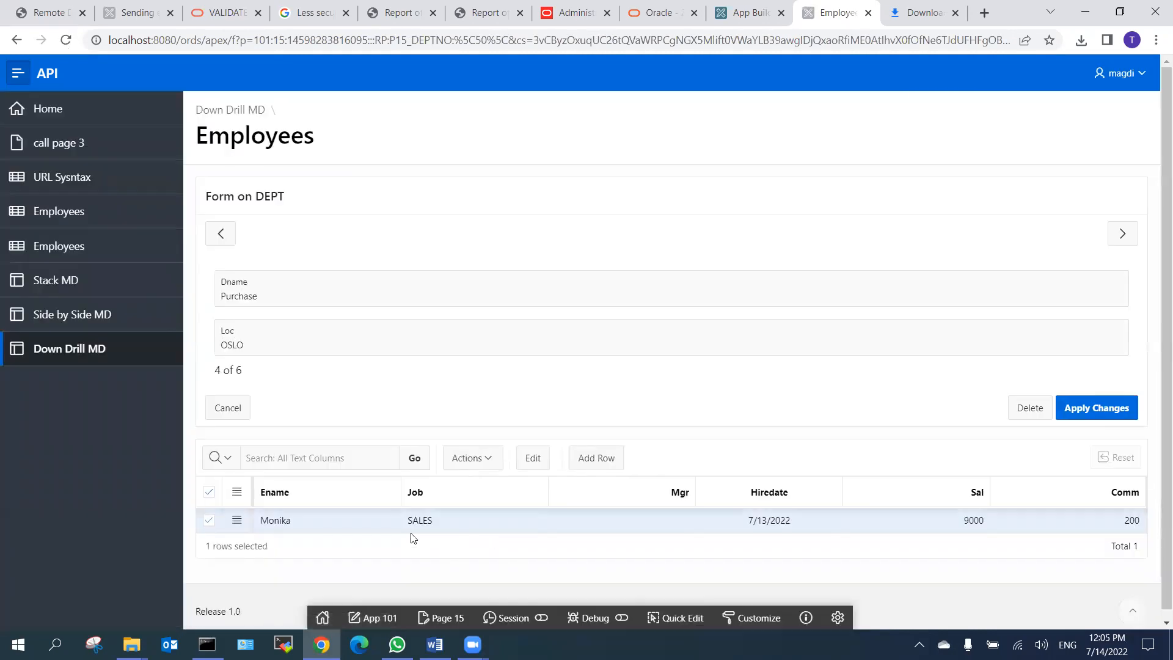
{"action": "left_click", "coordinate": [537, 518]}
{"action": "left_click", "coordinate": [1121, 235]}
{"action": "left_click", "coordinate": [221, 235]}
{"action": "left_click", "coordinate": [1126, 236]}
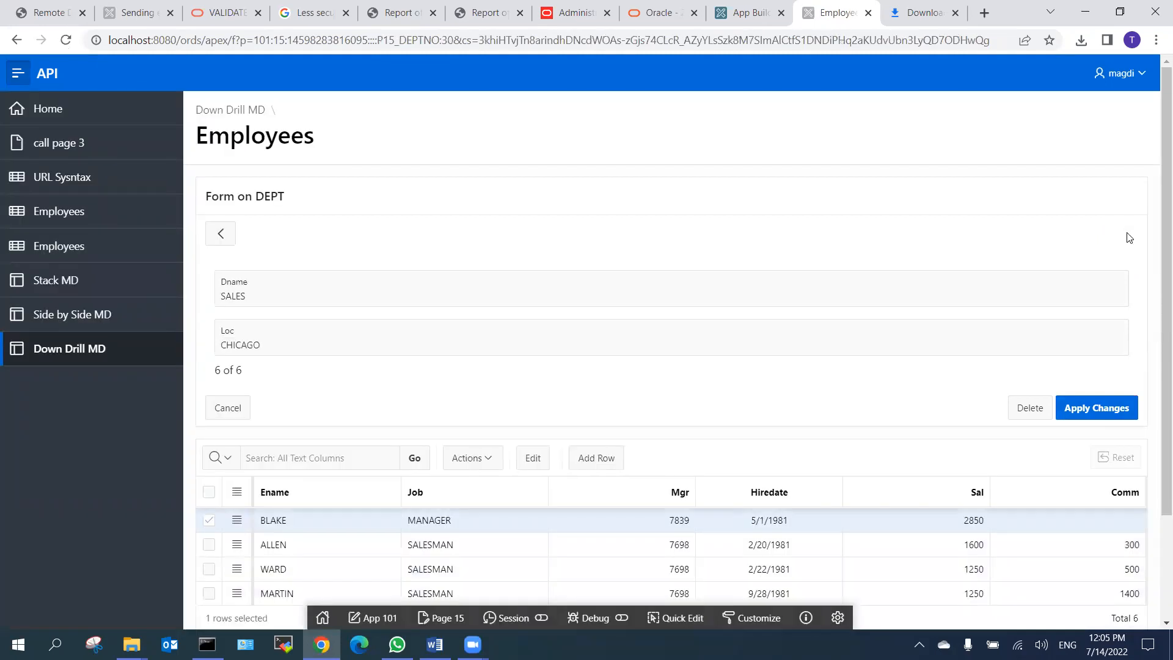
{"action": "left_click", "coordinate": [211, 237]}
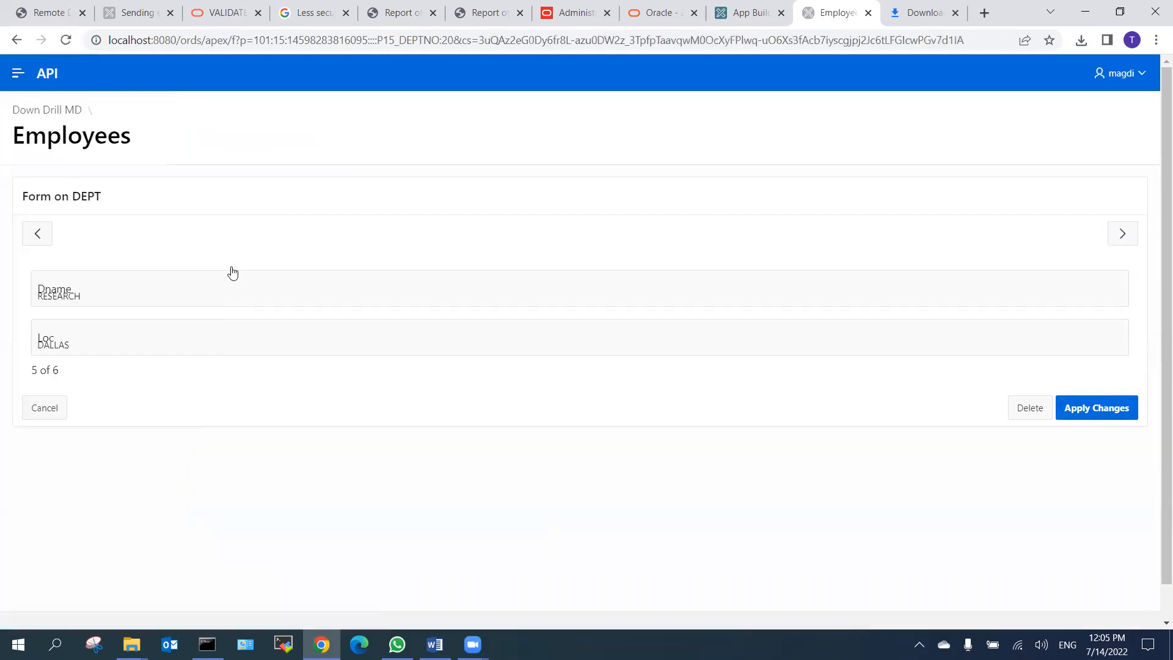
{"action": "left_click", "coordinate": [217, 238]}
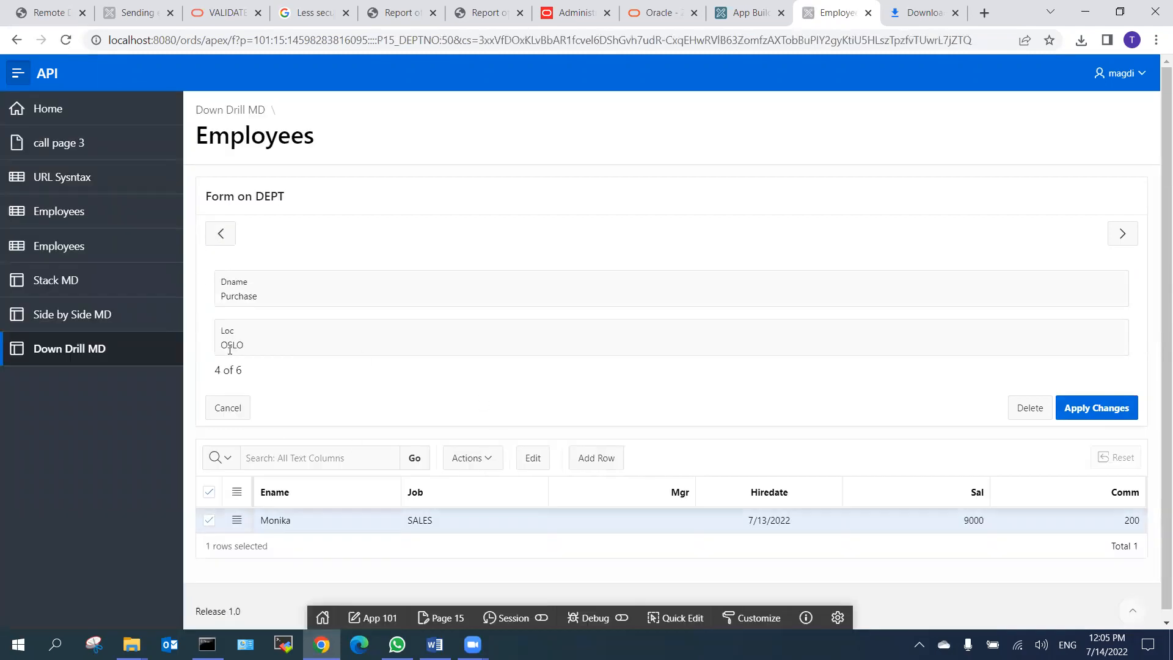
Return to the Down Drill MD list and create a department with Dname Other and Loc Egypt.
{"action": "left_click", "coordinate": [82, 356]}
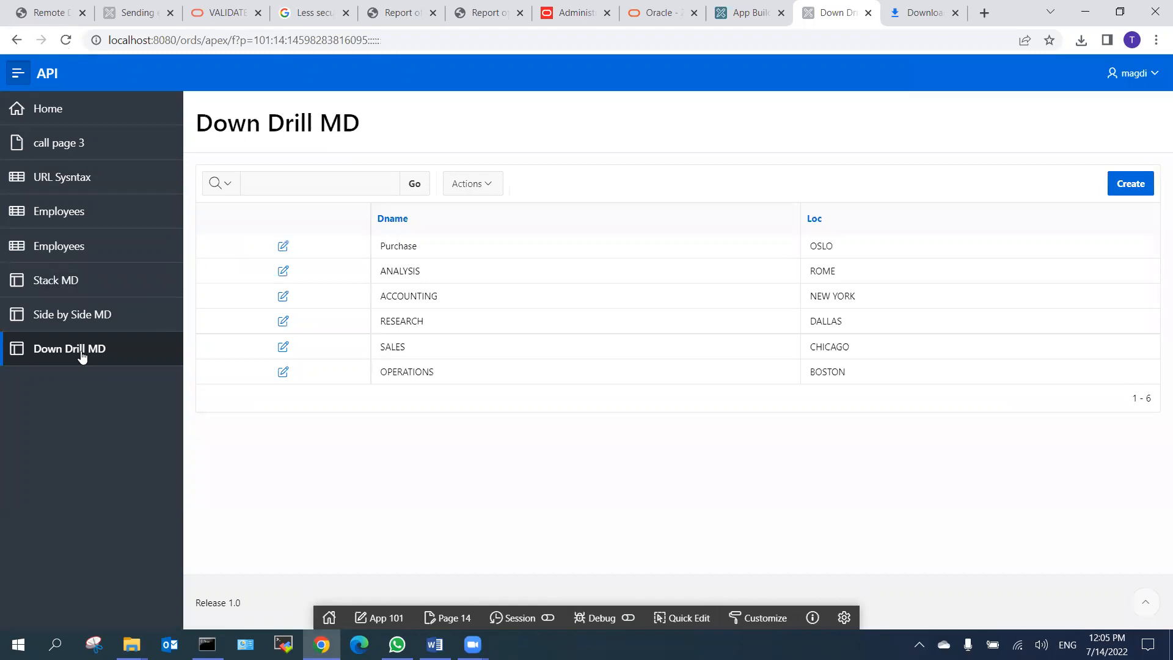
{"action": "left_click", "coordinate": [1131, 185]}
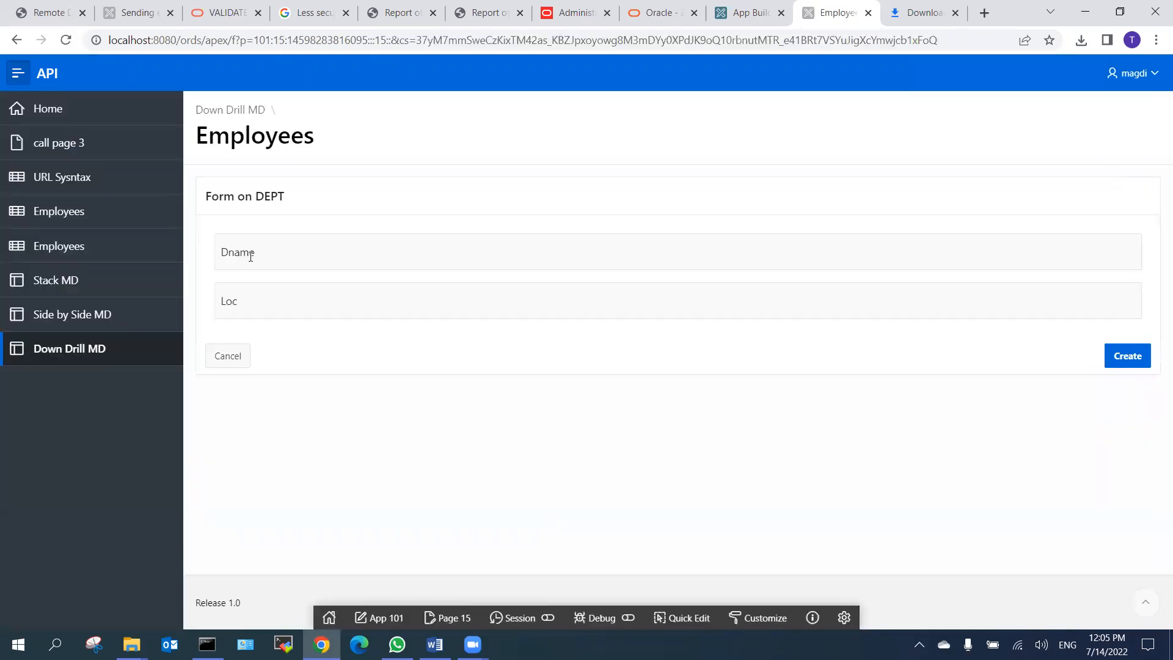
{"action": "left_click", "coordinate": [290, 248]}
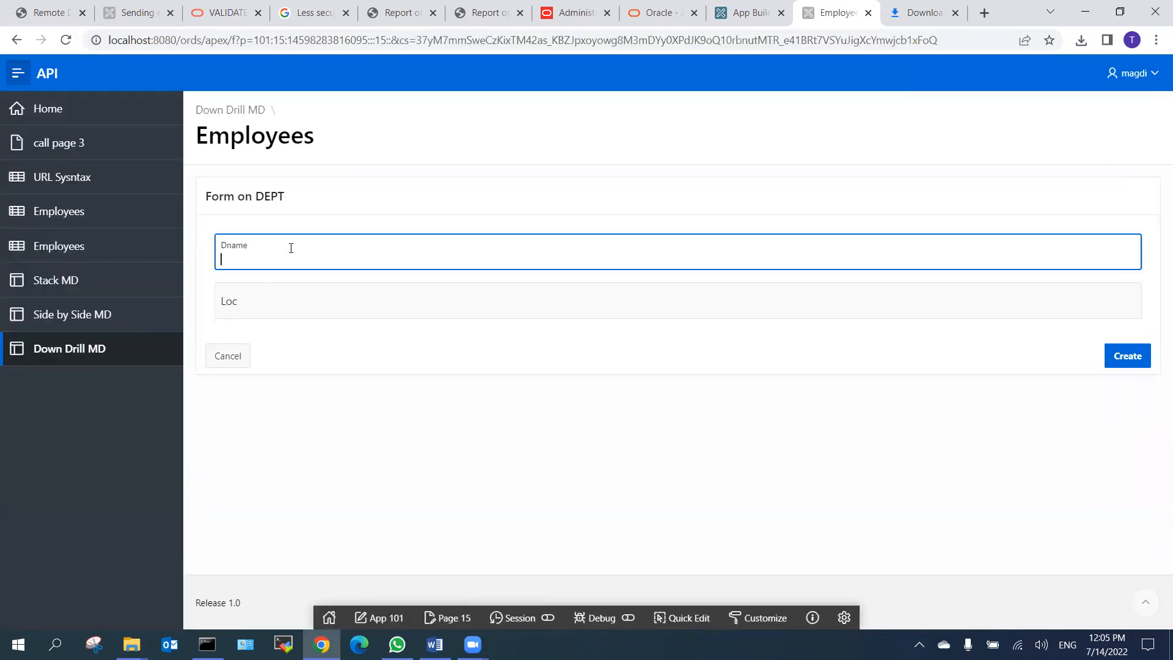
{"action": "type", "text": "Other"}
{"action": "left_click", "coordinate": [291, 302]}
{"action": "type", "text": "Egypt"}
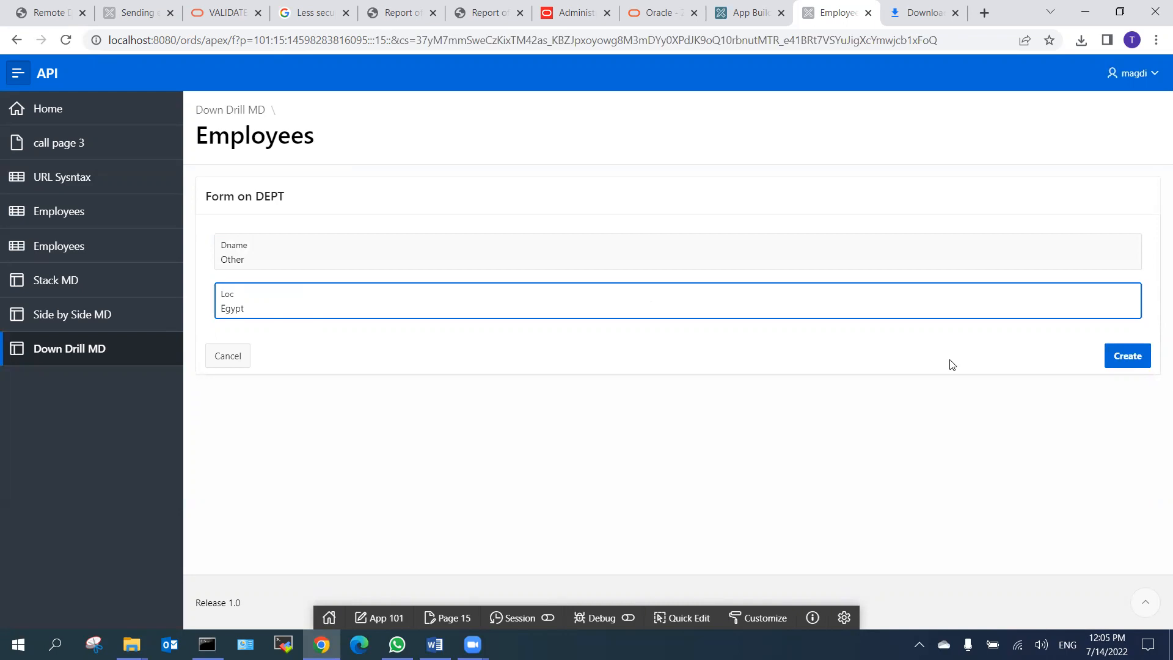
{"action": "left_click", "coordinate": [1137, 357]}
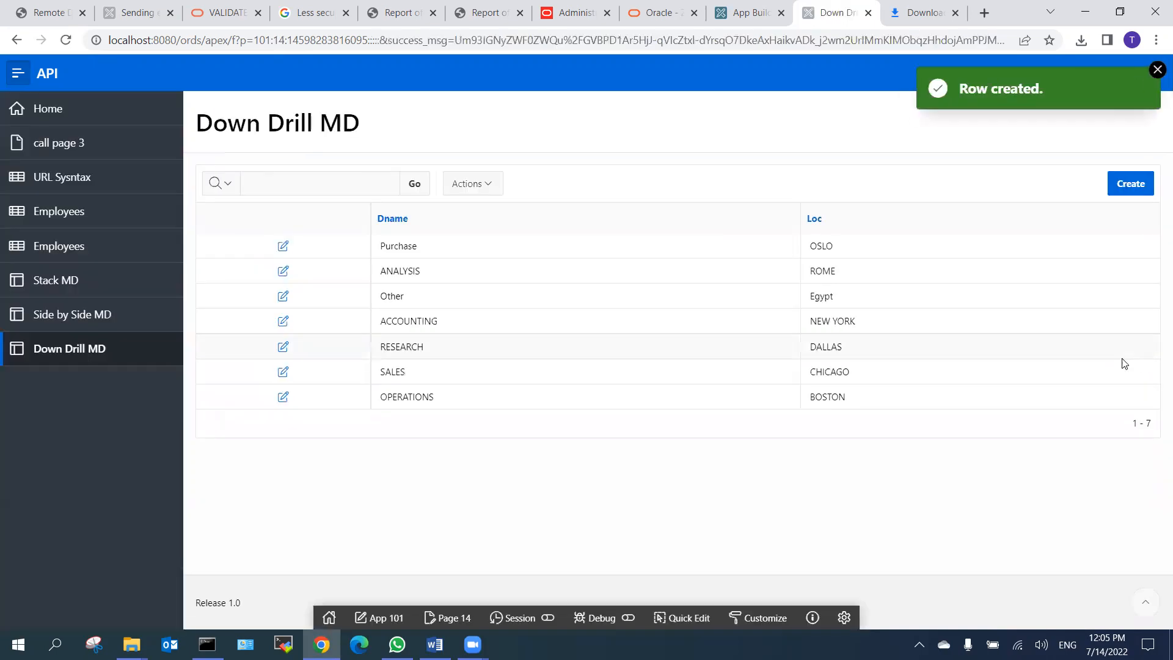
Add an employee row to the Other department with the employee's name, job SALES, the manager's number and hire date 7/04/2022.
{"action": "left_click", "coordinate": [282, 298]}
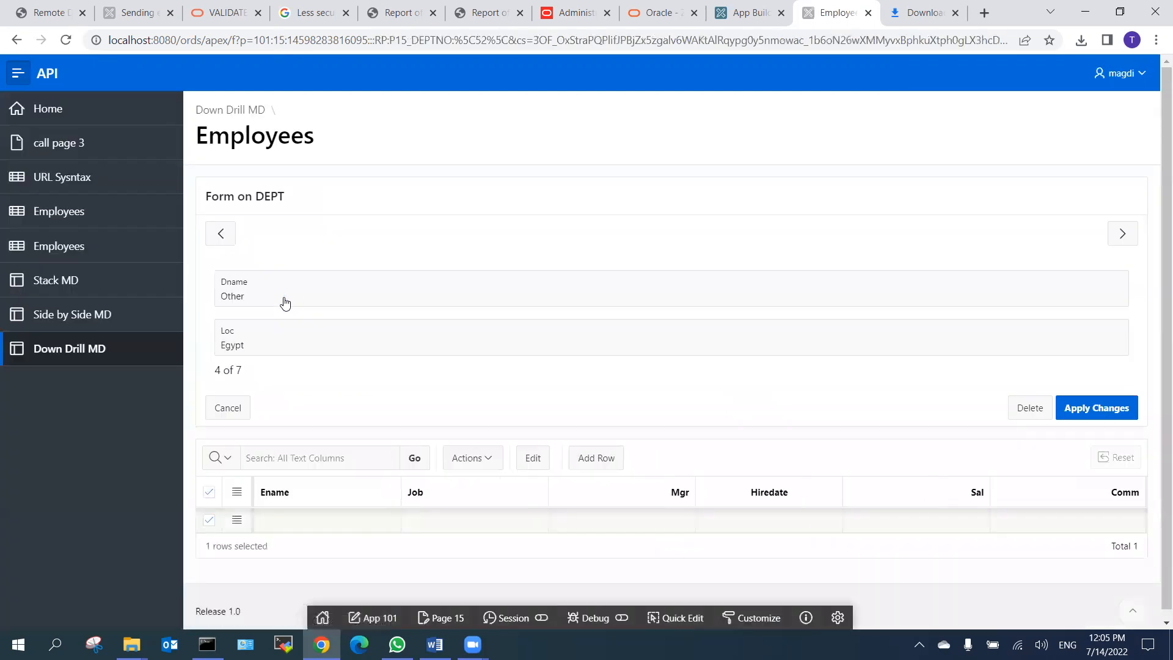
{"action": "left_click", "coordinate": [306, 526]}
{"action": "left_click", "coordinate": [596, 457]}
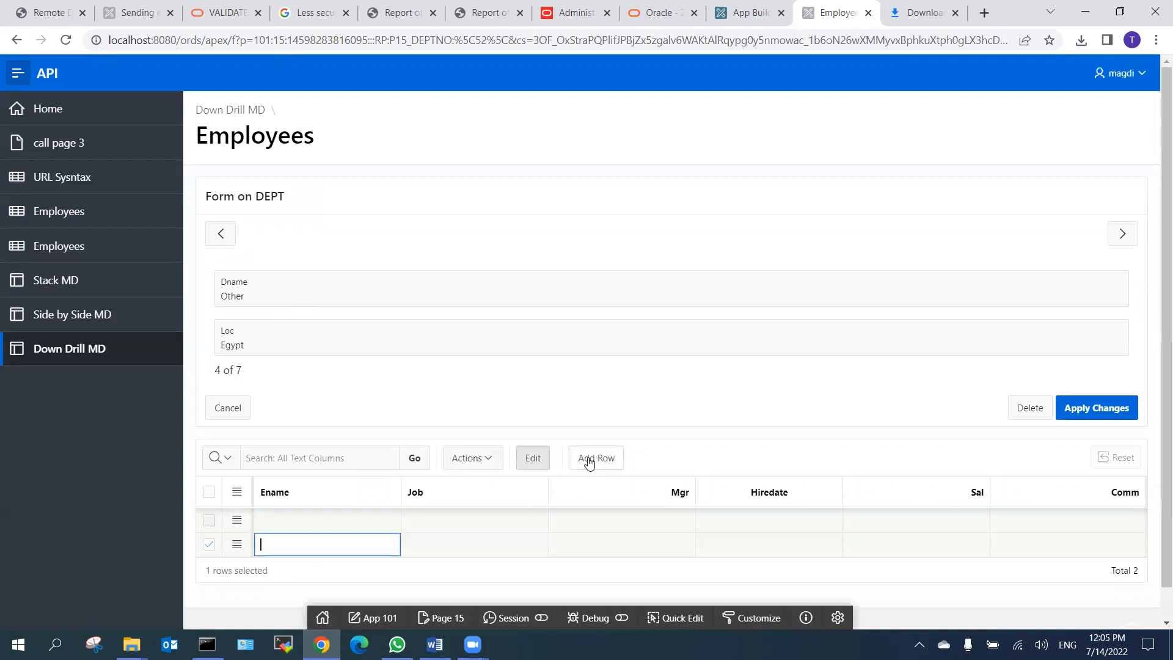
{"action": "type", "text": "Ahmed"}
{"action": "key", "text": "Tab"}
{"action": "type", "text": "SALES"}
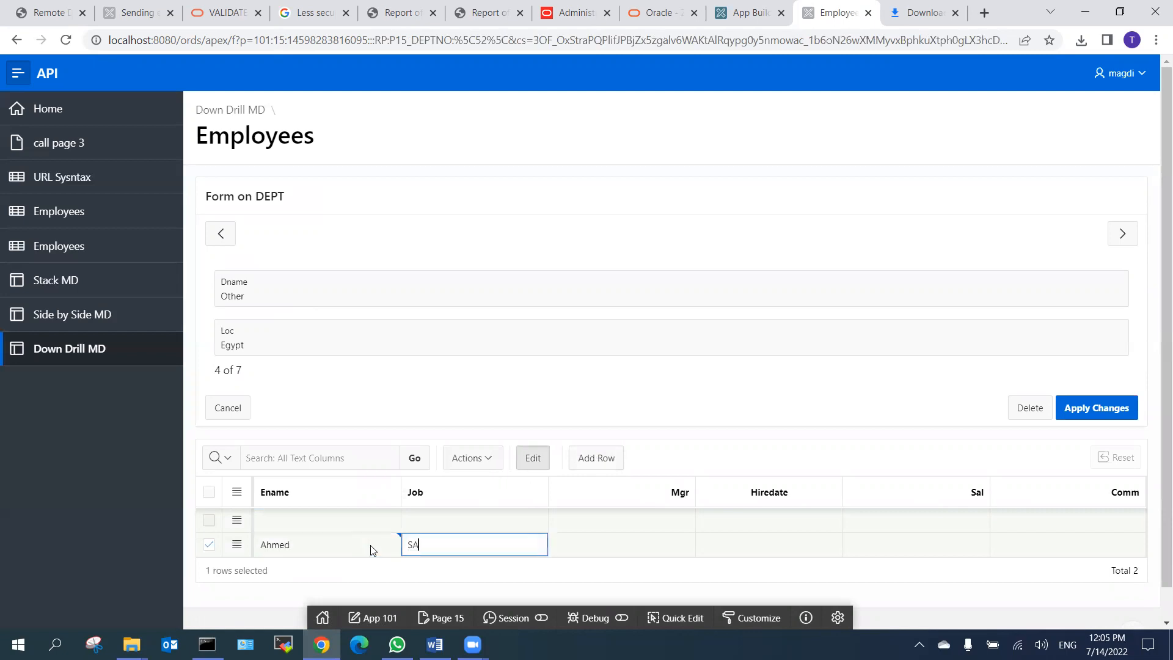
{"action": "key", "text": "Tab"}
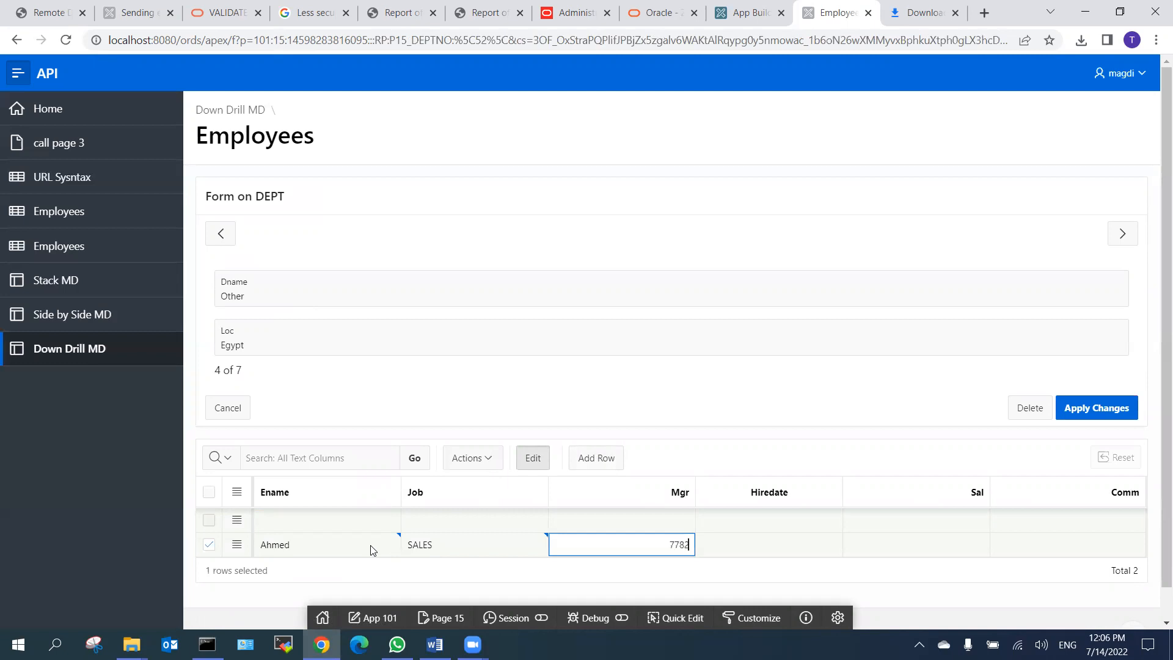
{"action": "type", "text": "7782"}
{"action": "key", "text": "Tab"}
{"action": "left_click", "coordinate": [761, 359]}
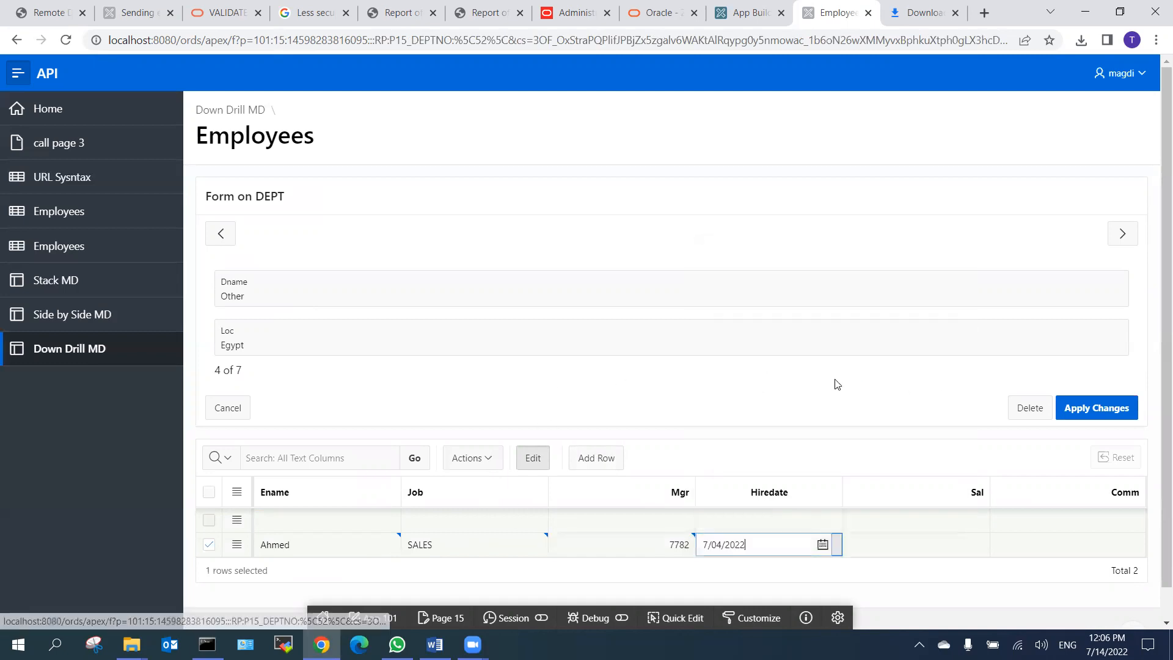
Set the new employee's salary to 7000 and commission to 300, and apply the changes.
{"action": "left_click", "coordinate": [954, 547]}
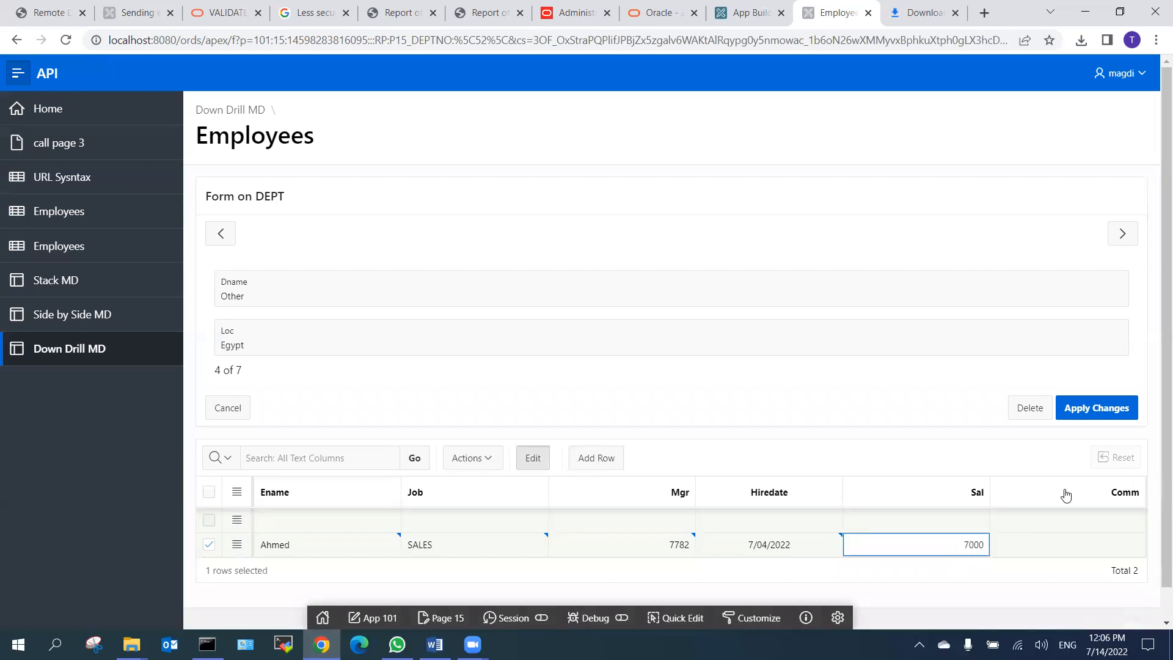
{"action": "left_click", "coordinate": [1062, 552]}
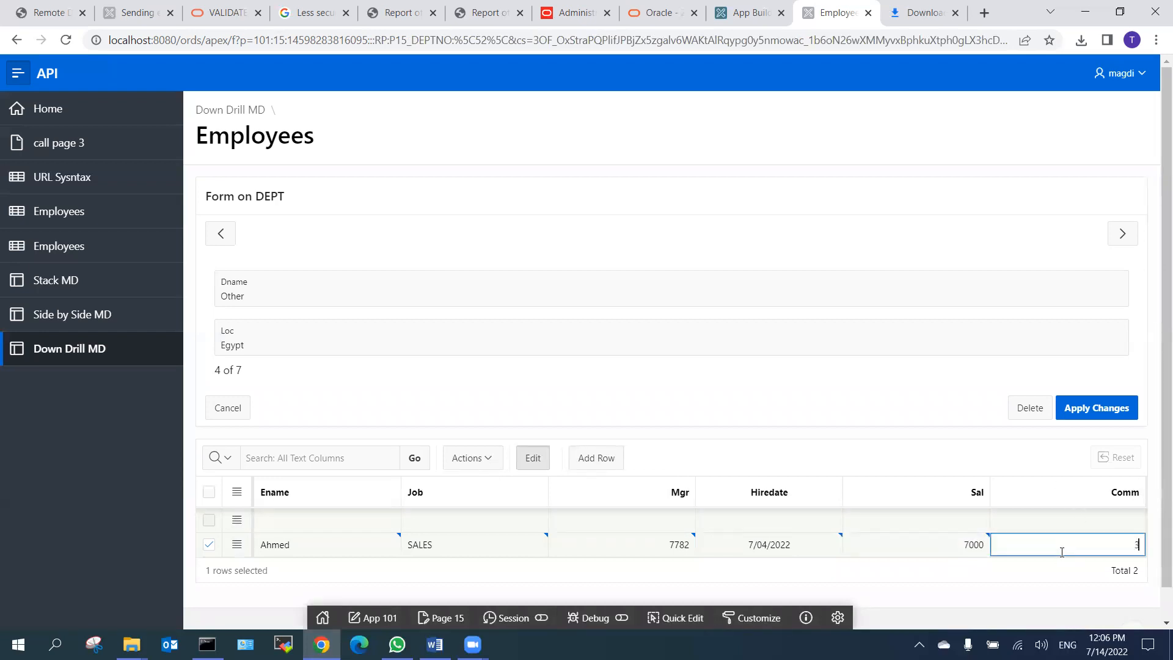
{"action": "type", "text": "300"}
{"action": "left_click", "coordinate": [1130, 409]}
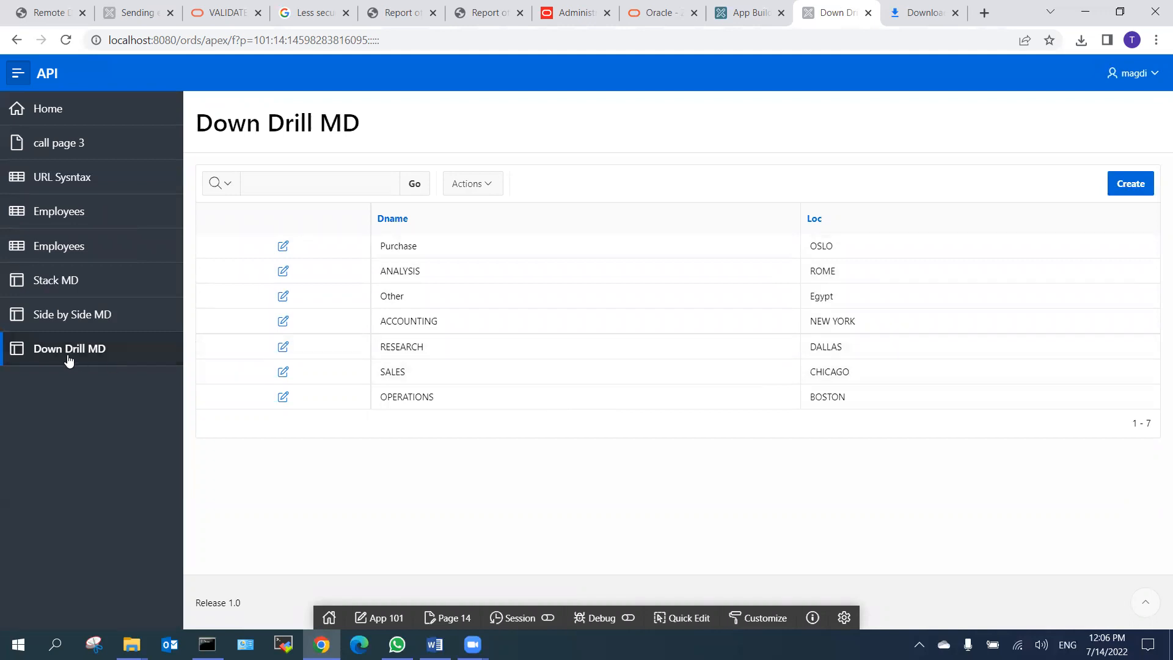
Revisit the Side by Side MD page and the Stack MD page of the running application.
{"action": "left_click", "coordinate": [74, 314]}
{"action": "left_click", "coordinate": [83, 283]}
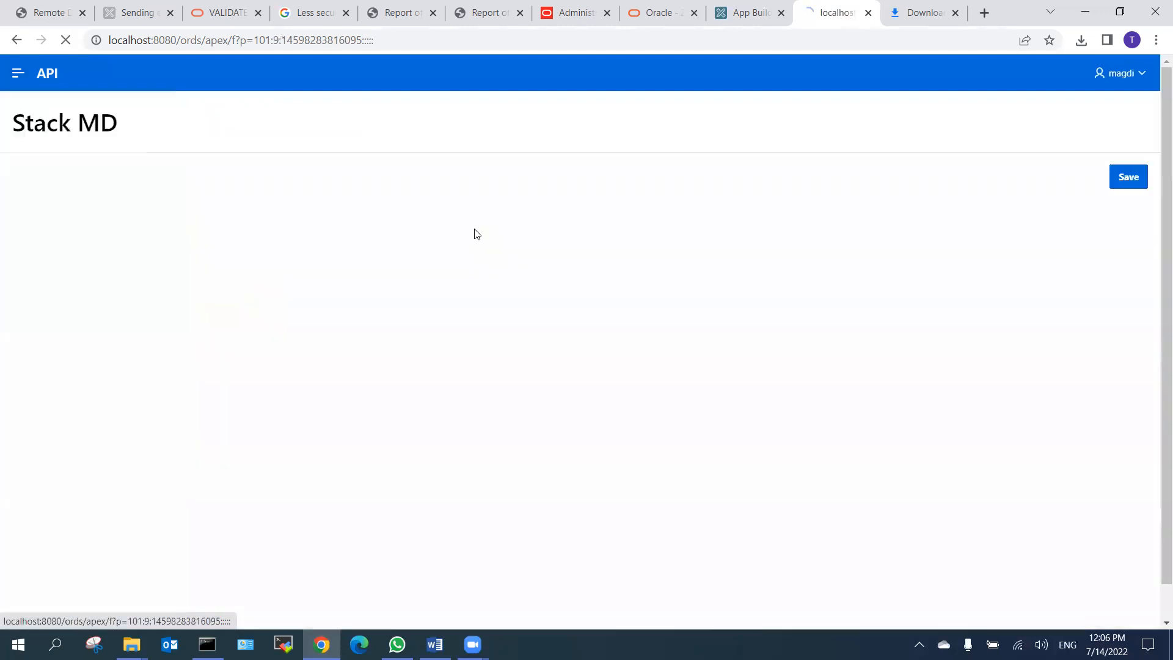